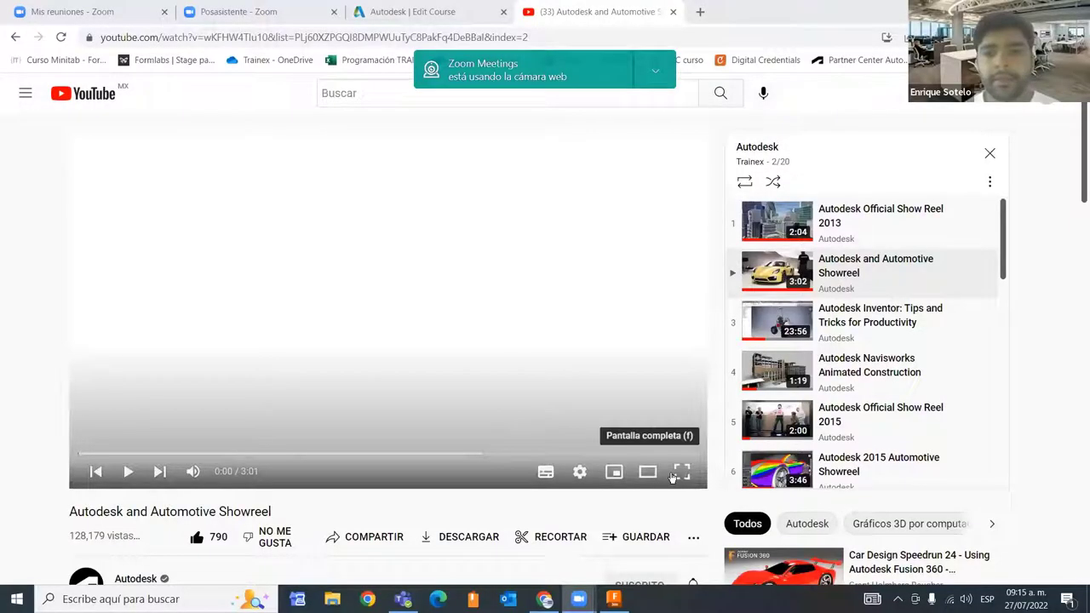
- Watch the showreel full screen and muted, skipping to 0:57, 1:35 and 2:28, then exit full screen
click(677, 474)
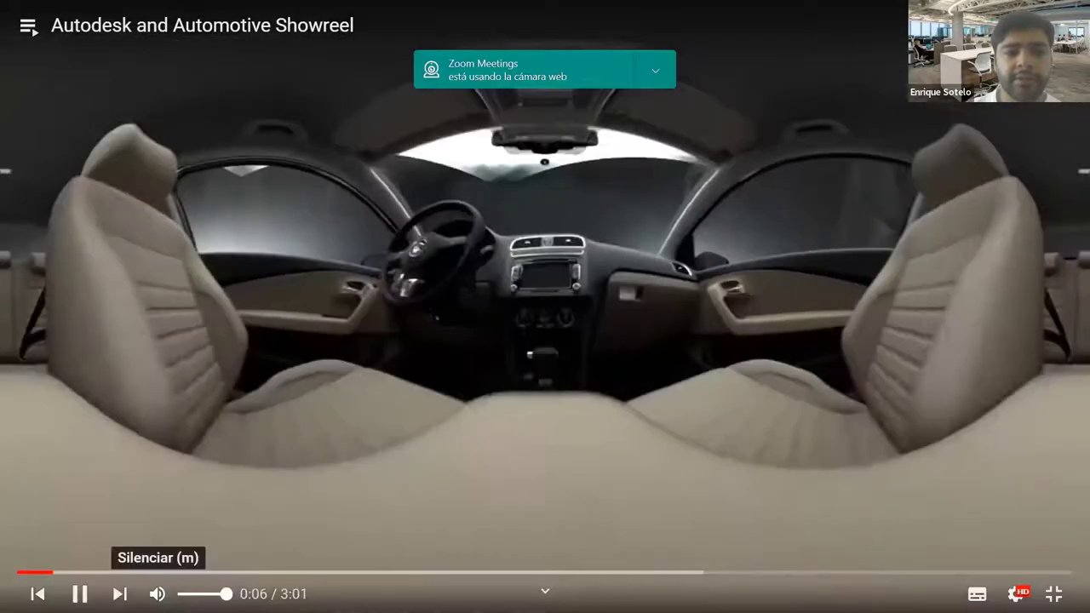
click(157, 594)
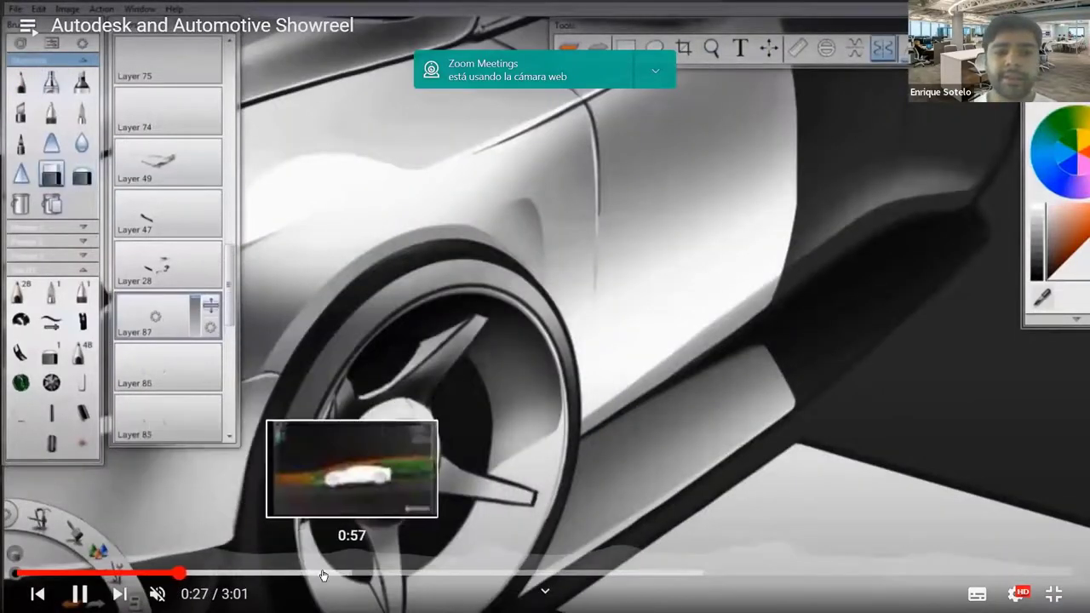
click(323, 575)
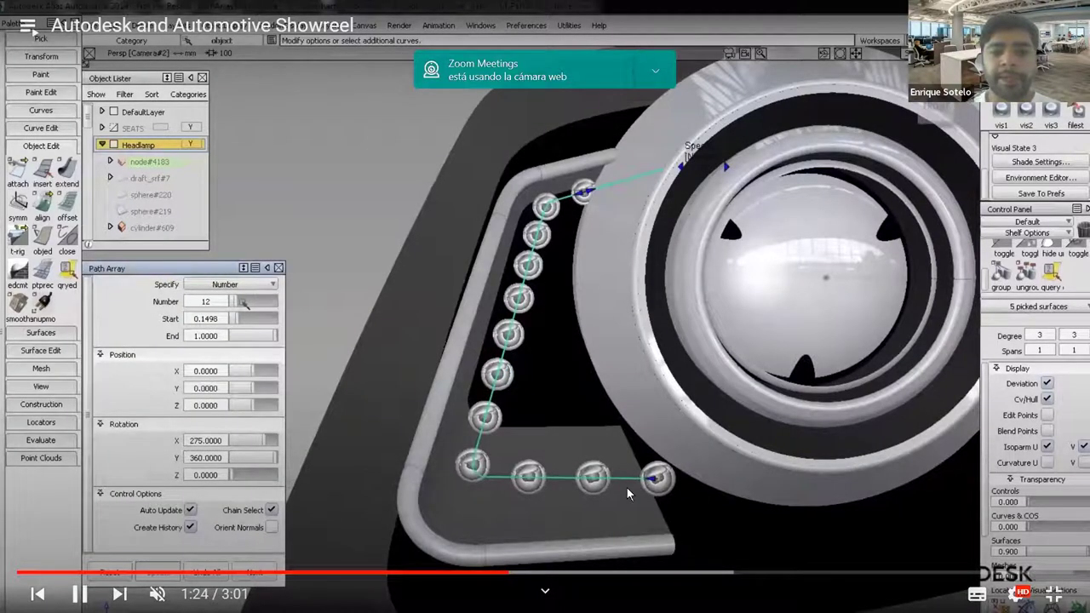
click(571, 572)
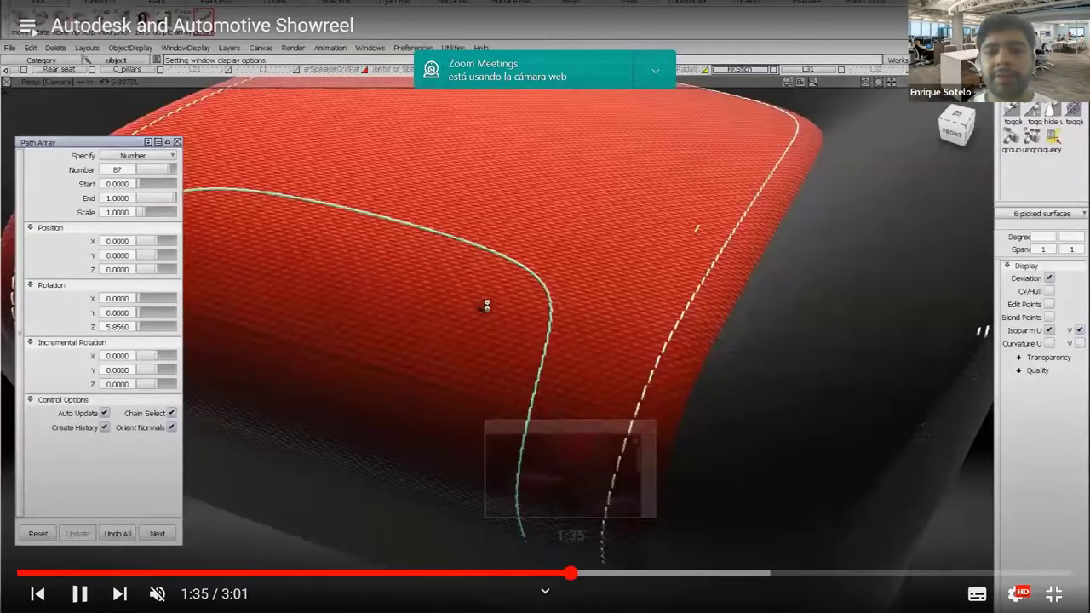
click(877, 572)
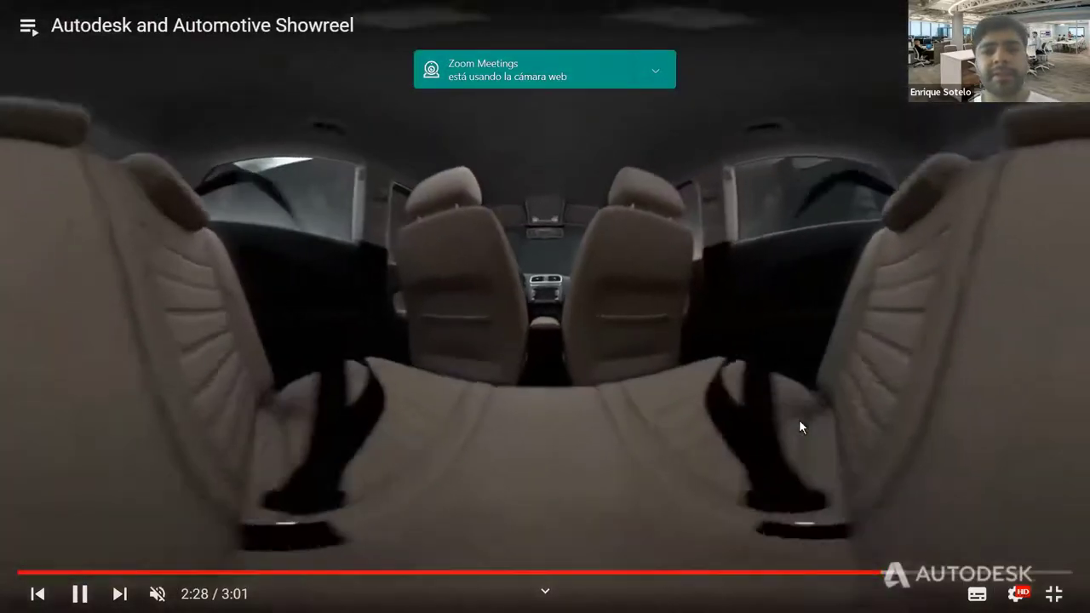
key(Escape)
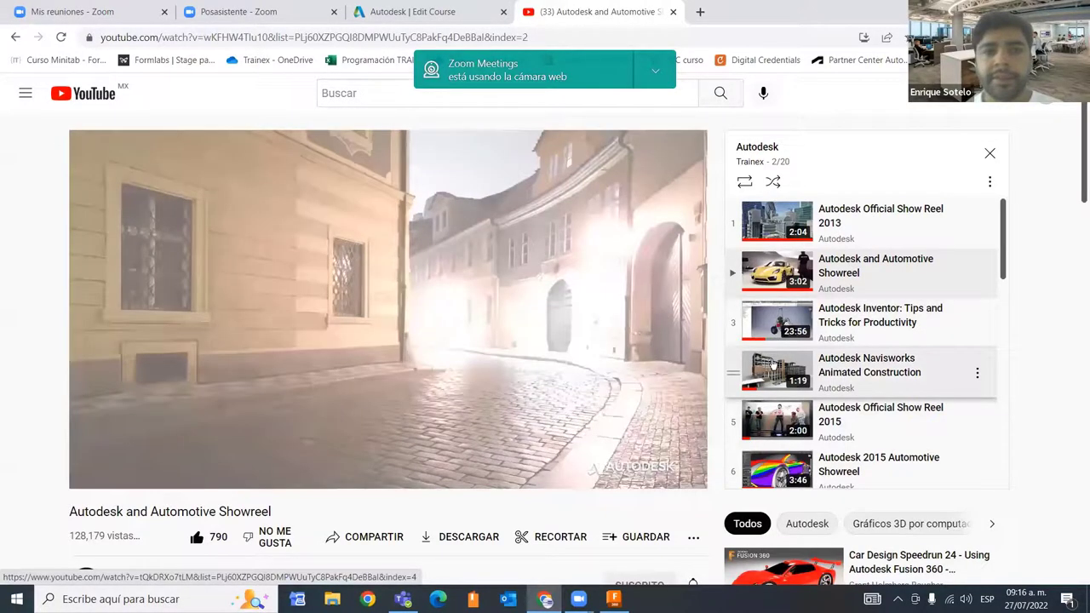
- Try the Navisworks and Inventor playlist videos, then play the 2014 Games Show Reel full screen
click(772, 364)
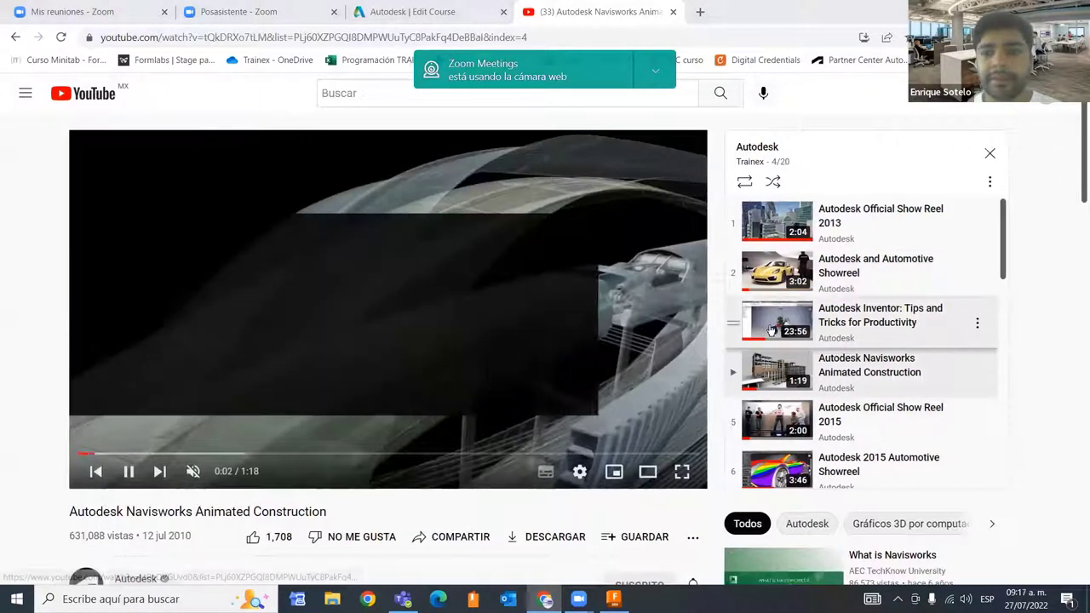
click(771, 330)
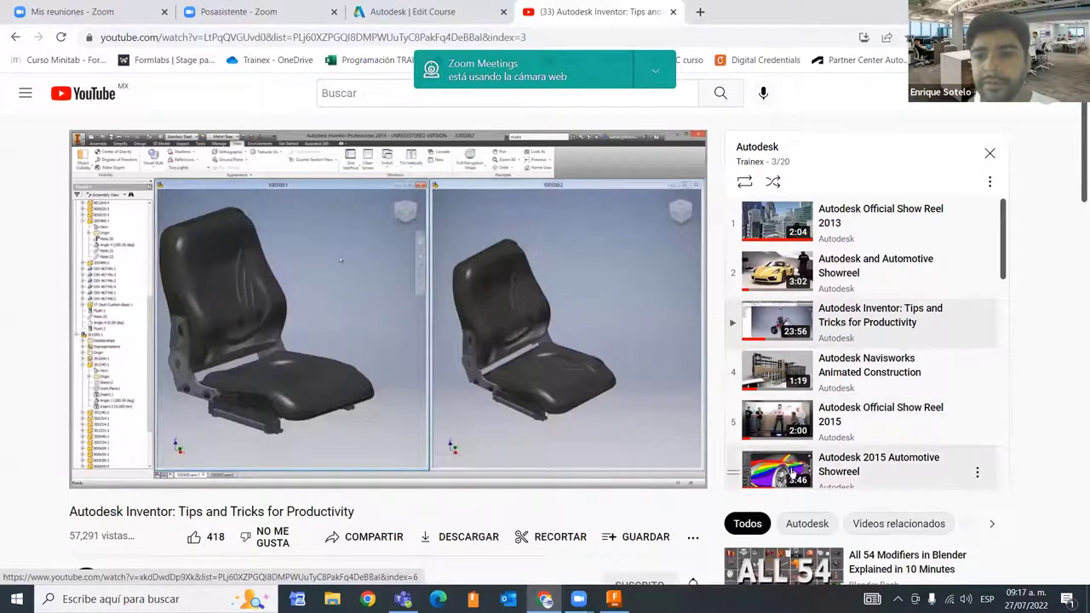
scroll(790, 459, down, 3)
scroll(792, 473, down, 1)
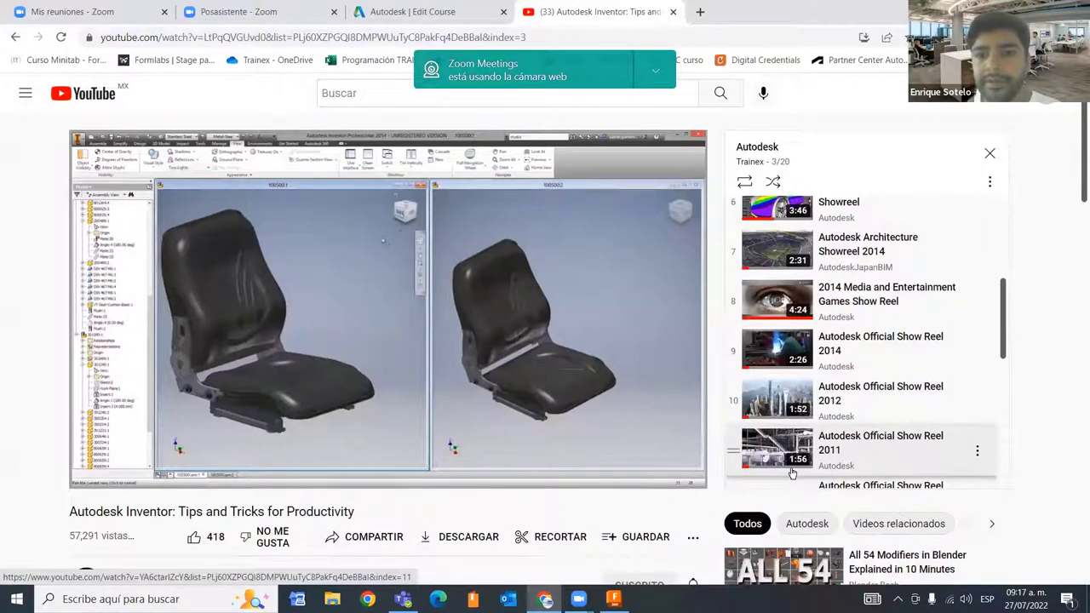
scroll(791, 473, up, 3)
scroll(784, 451, down, 2)
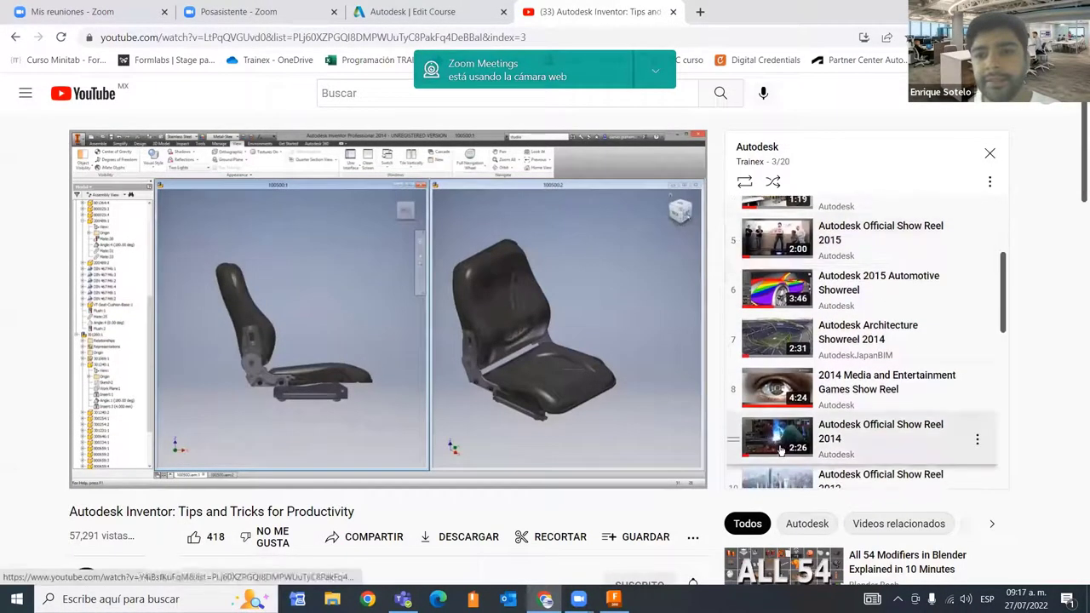
click(773, 385)
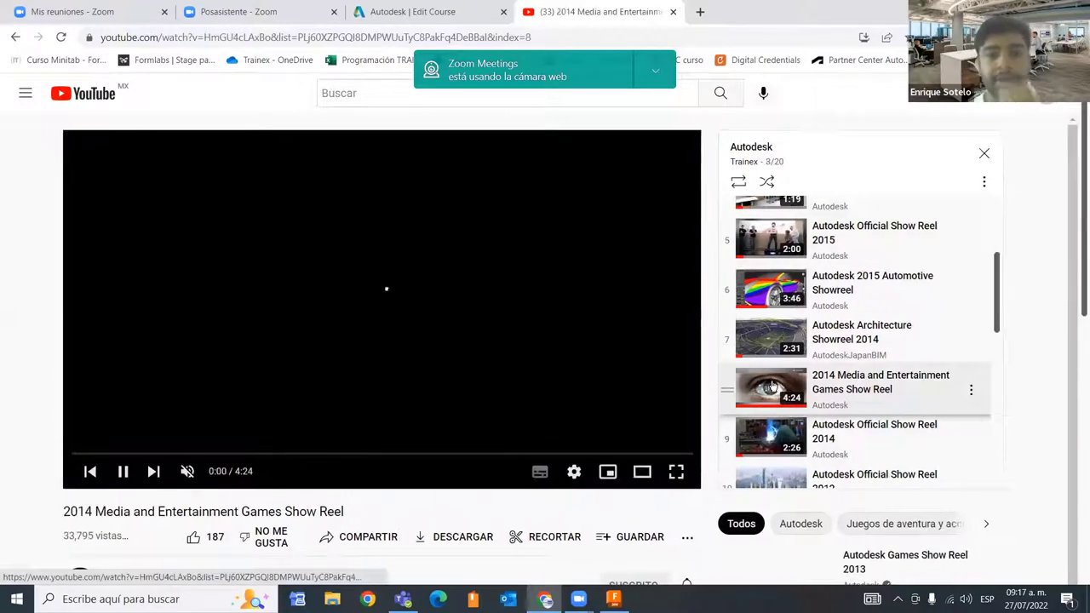
click(676, 471)
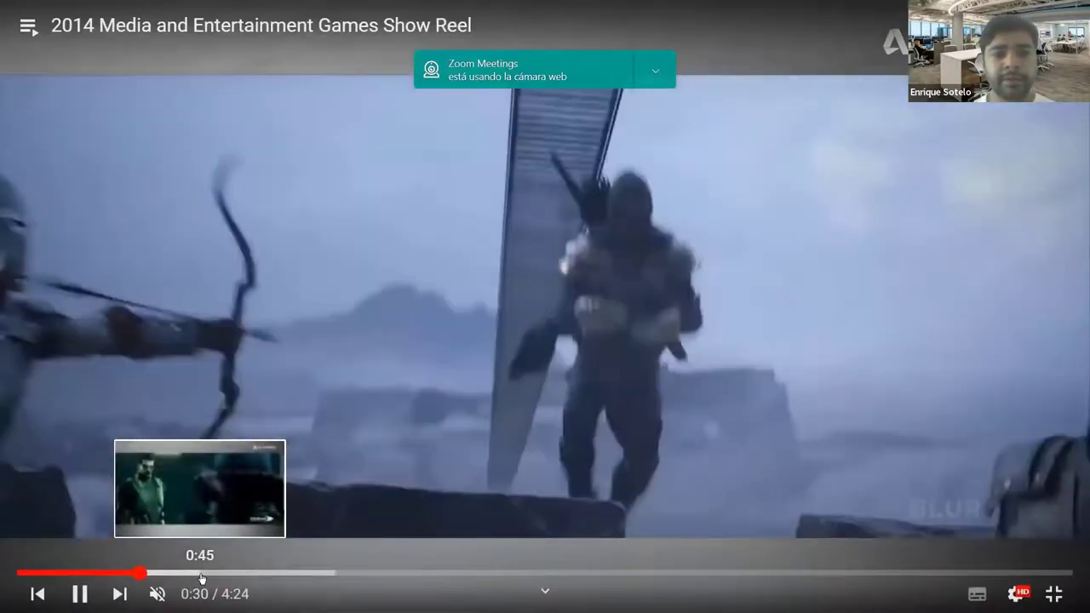
- Skip the reel through 0:45, 1:10, 2:20 and 3:30 to the closing scene, then exit full screen
click(201, 578)
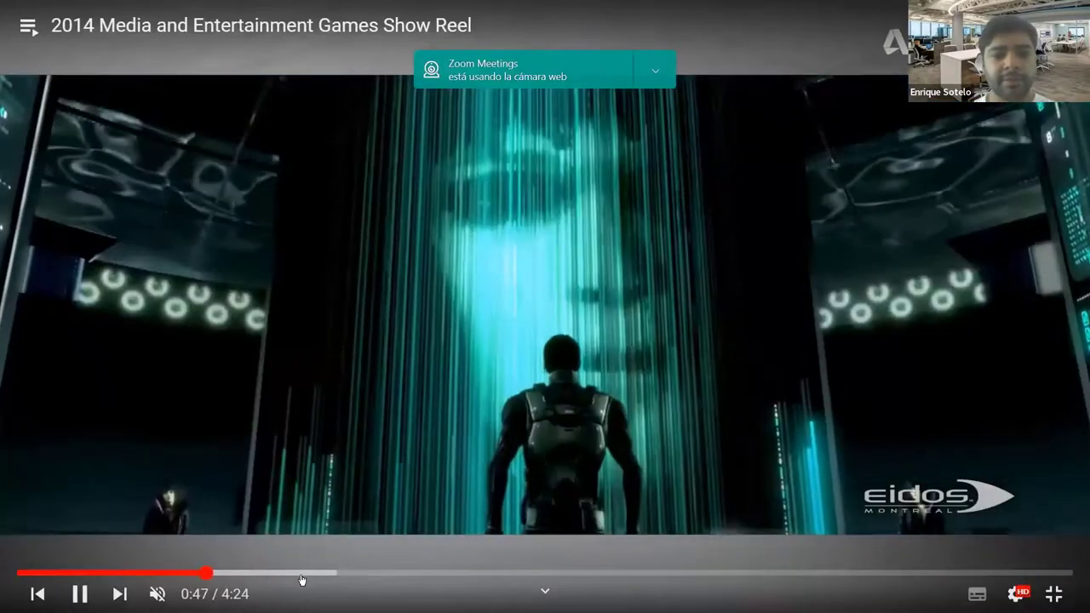
click(301, 579)
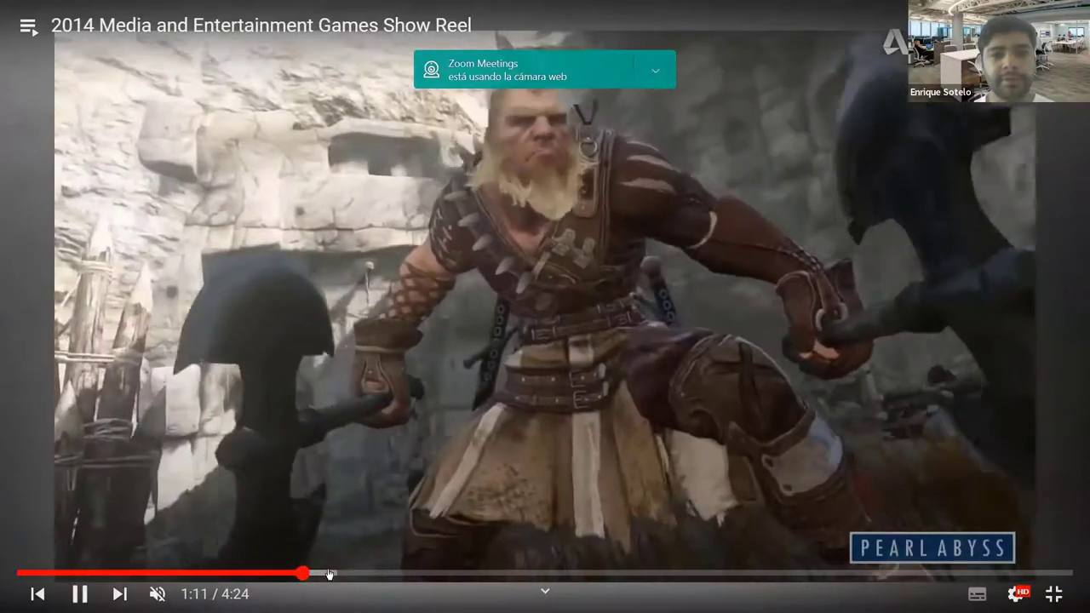
key(4)
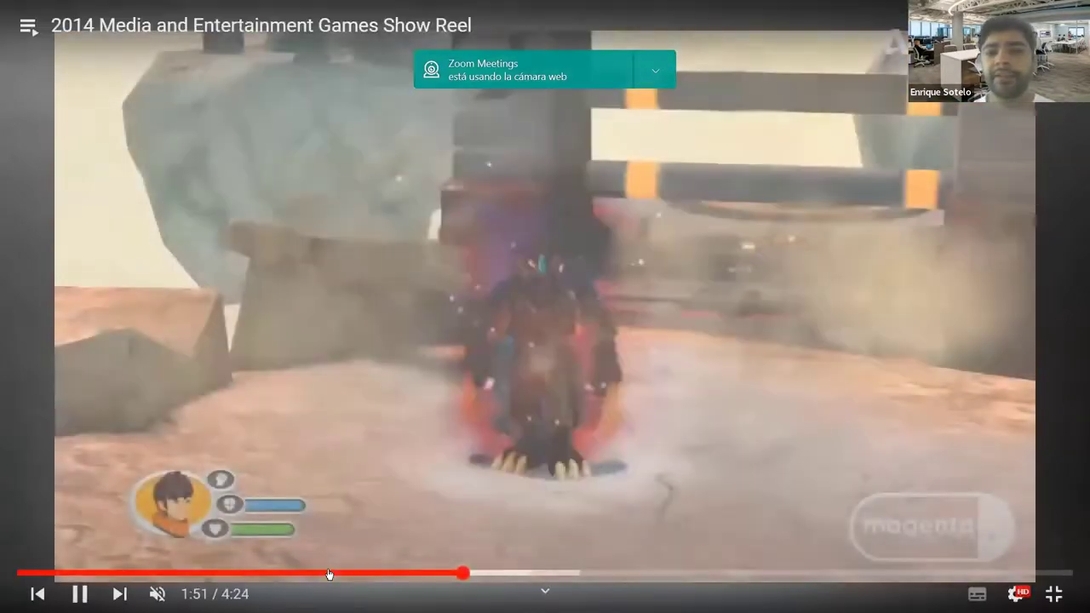
key(l)
key(l)
key(l)
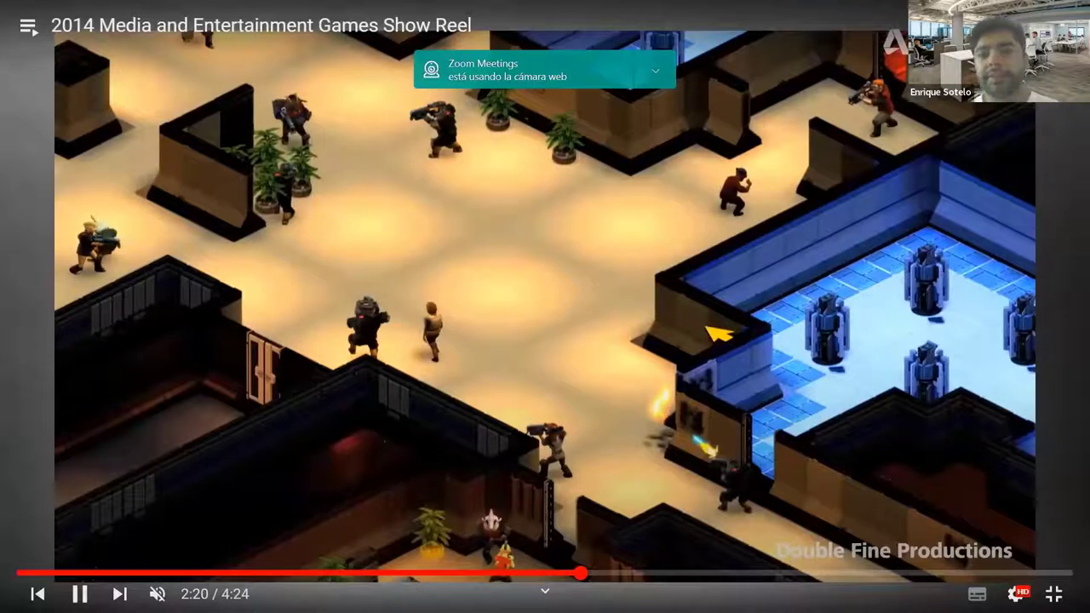
key(8)
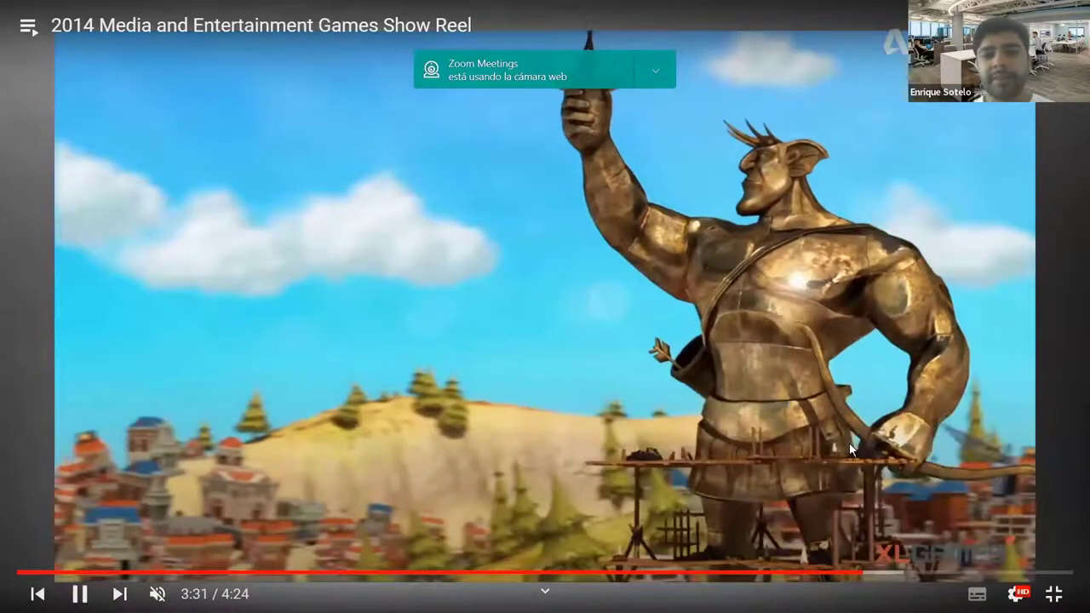
key(l)
key(l)
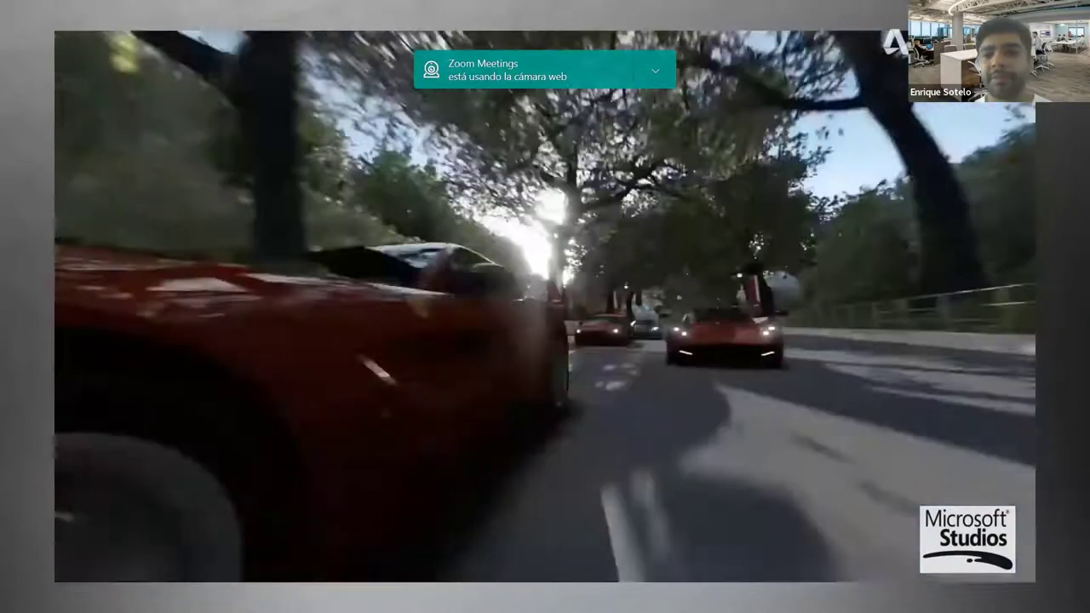
key(Escape)
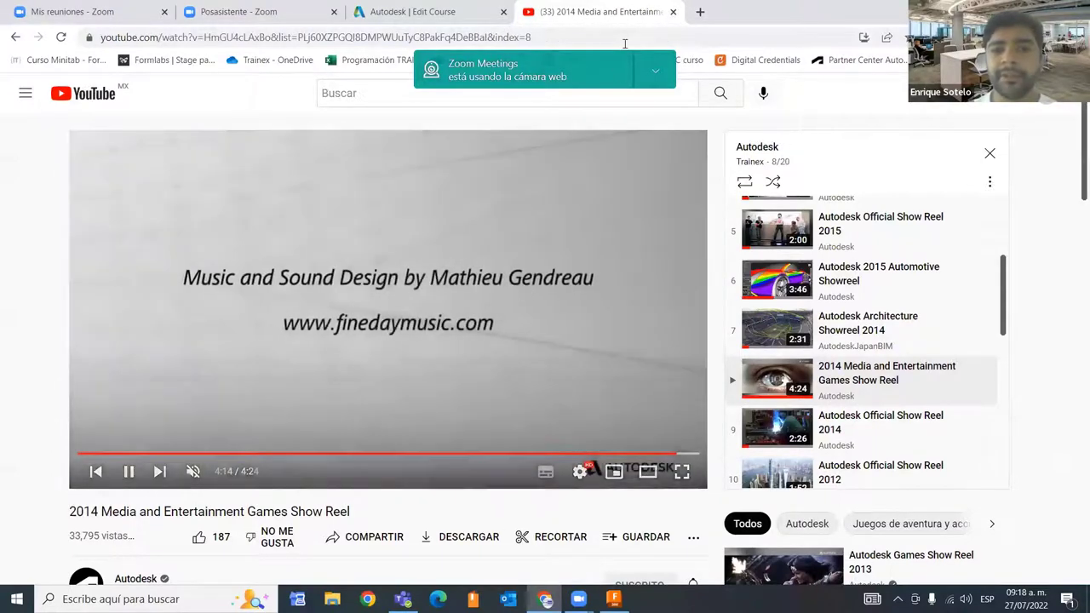
- Close the YouTube tab and minimize Chrome to reveal Fusion 360
click(673, 13)
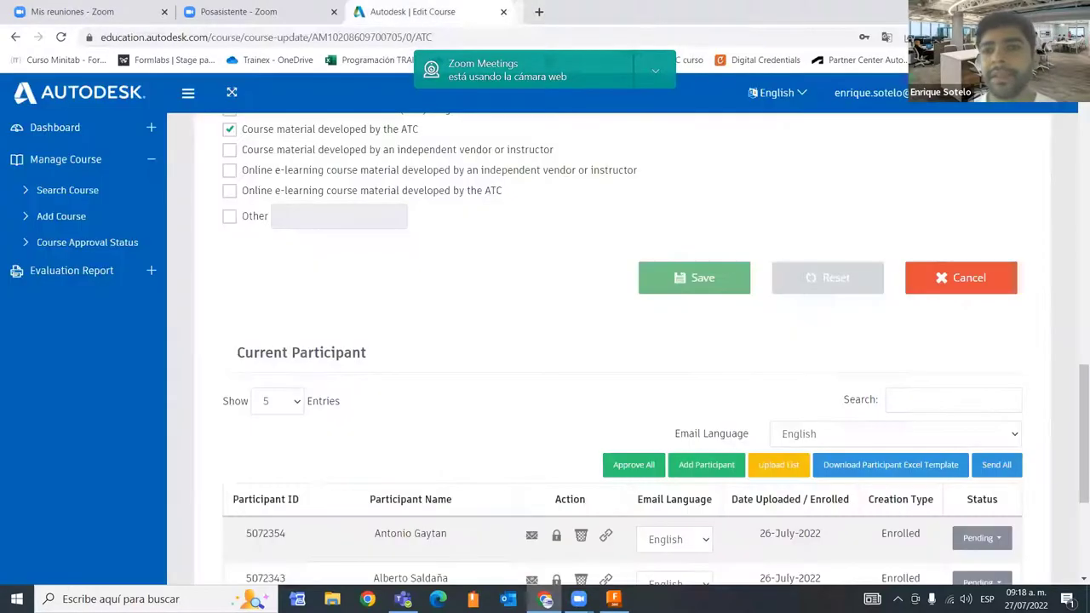
click(990, 12)
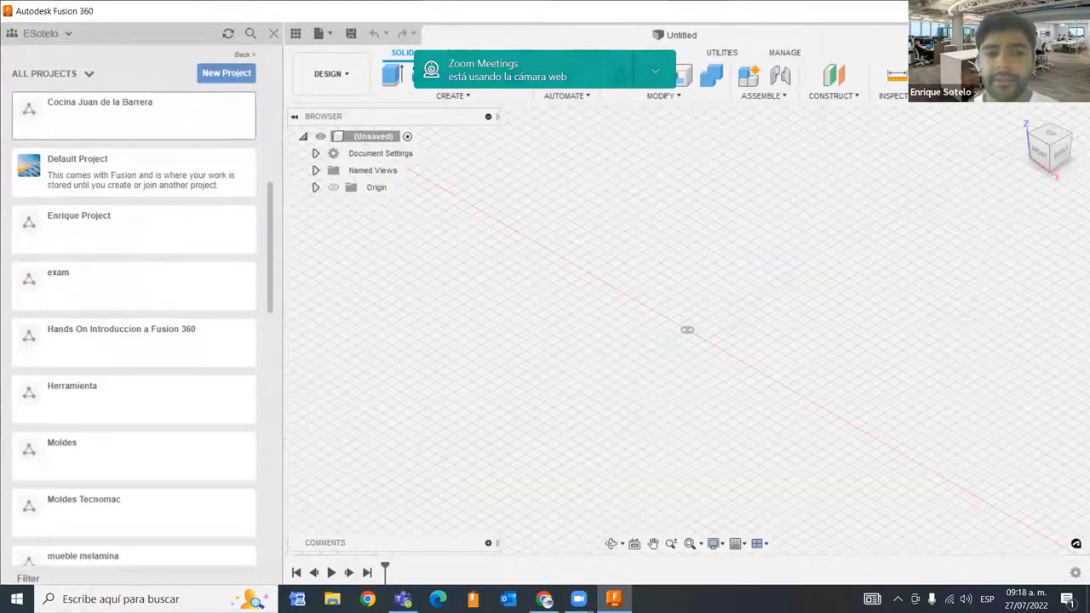
- Search the computer for 'fusi', then dismiss the search results
click(121, 599)
text(fusi)
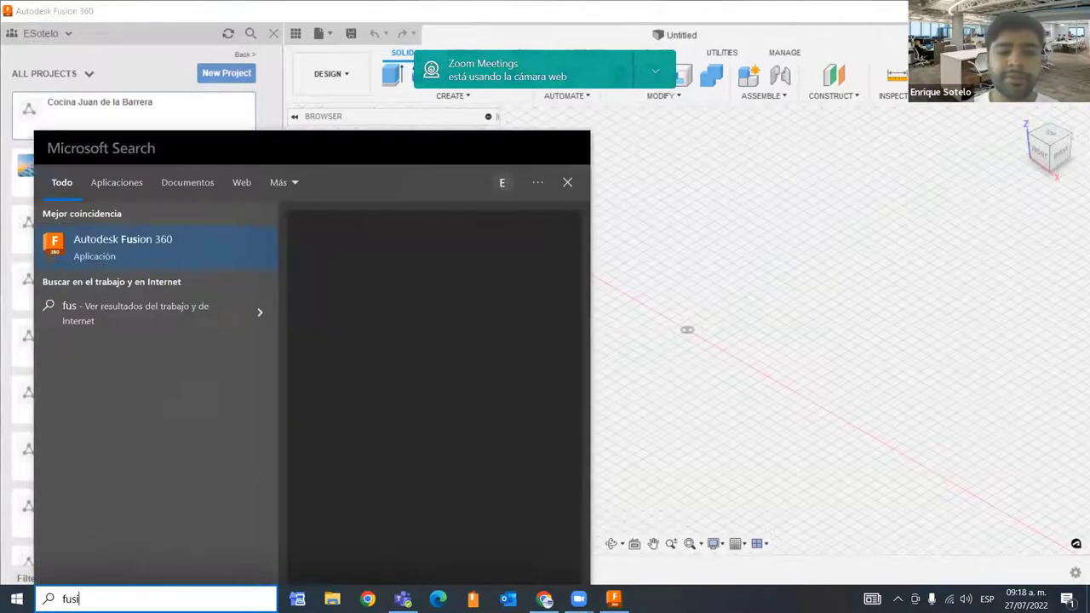
key(Escape)
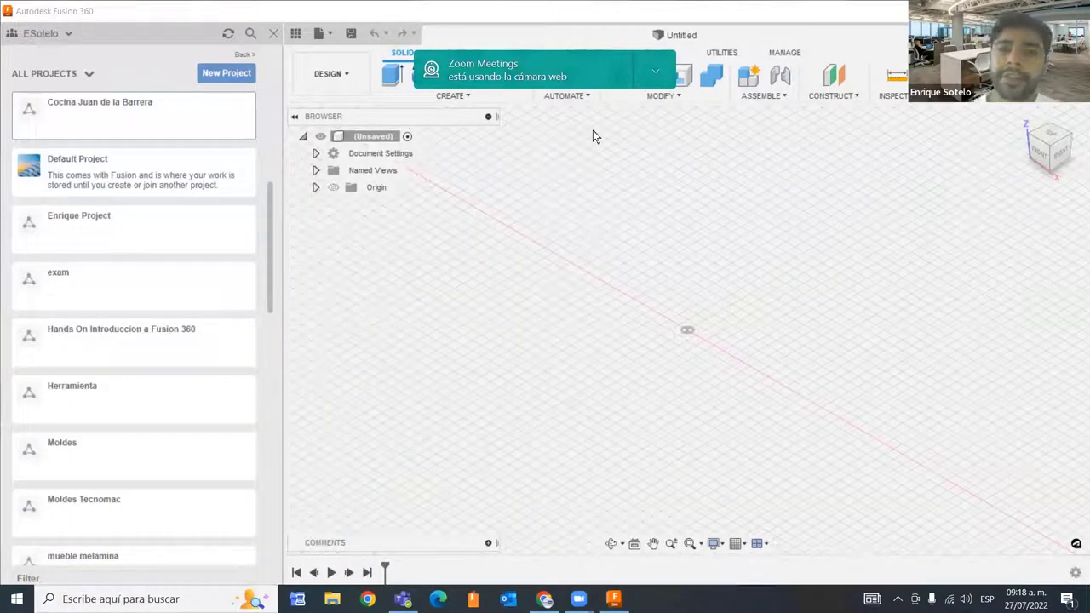
- Hide the Data Panel, zoom in, and start a new sketch
click(273, 34)
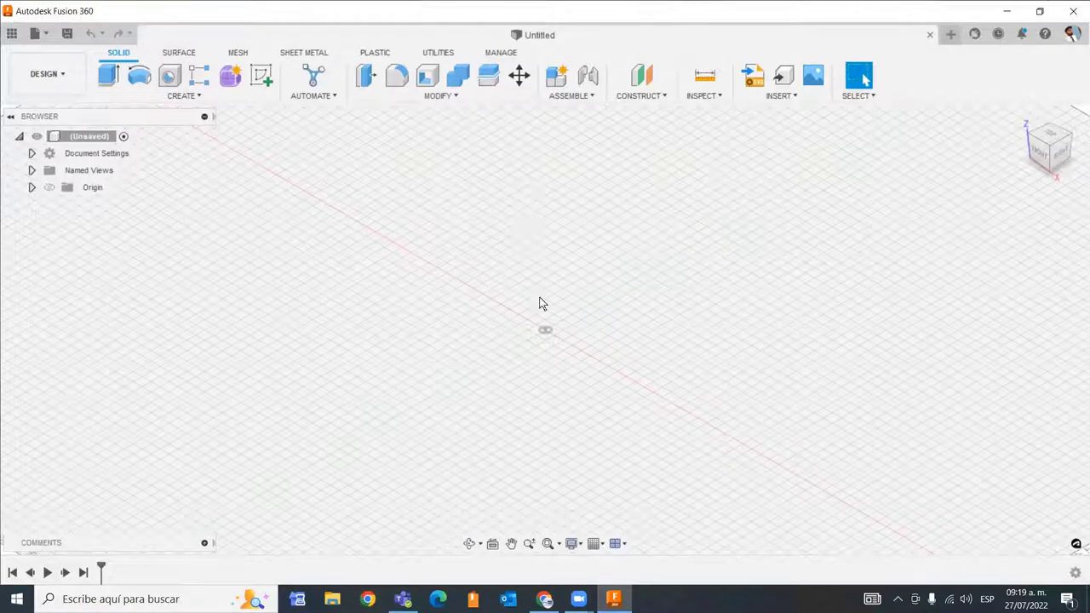
scroll(539, 303, up, 3)
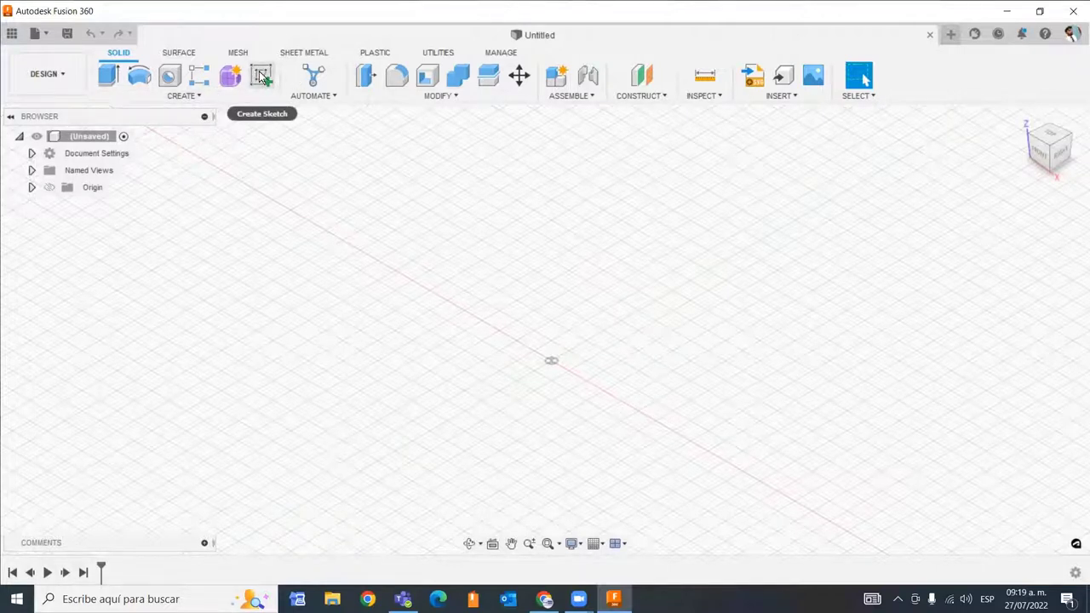
click(262, 79)
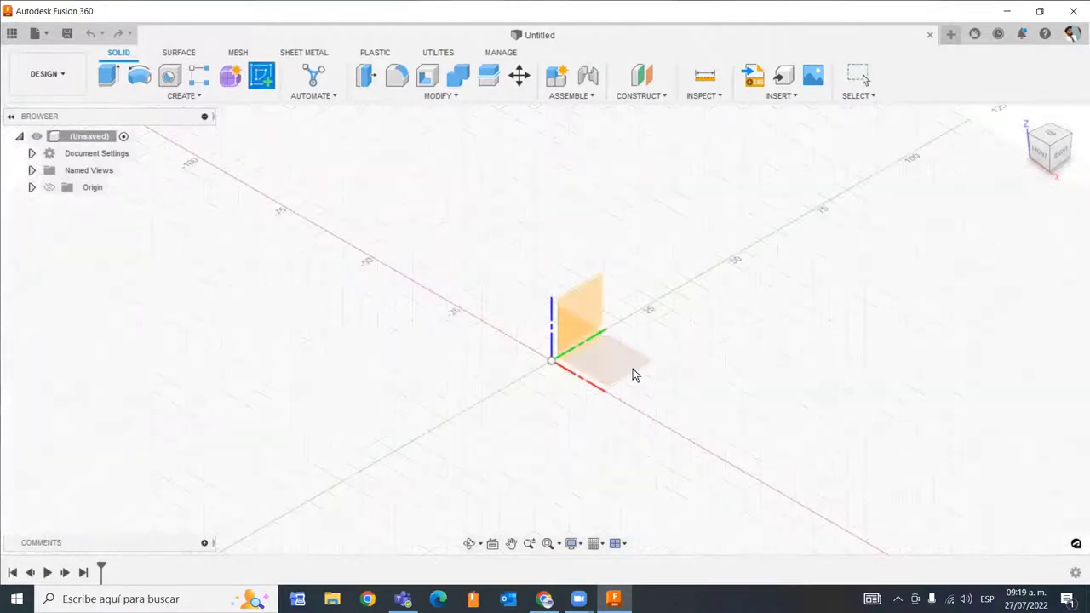
- Sketch on the XY ground plane with the origin framed at left, and show the Create tools
click(634, 371)
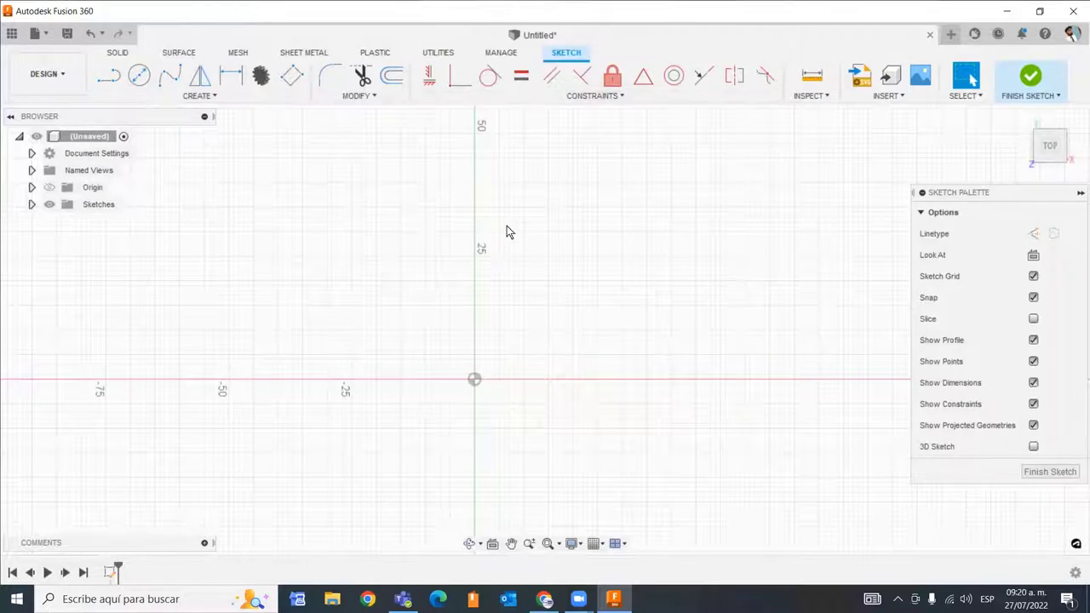
scroll(506, 224, up, 1)
scroll(545, 339, up, 1)
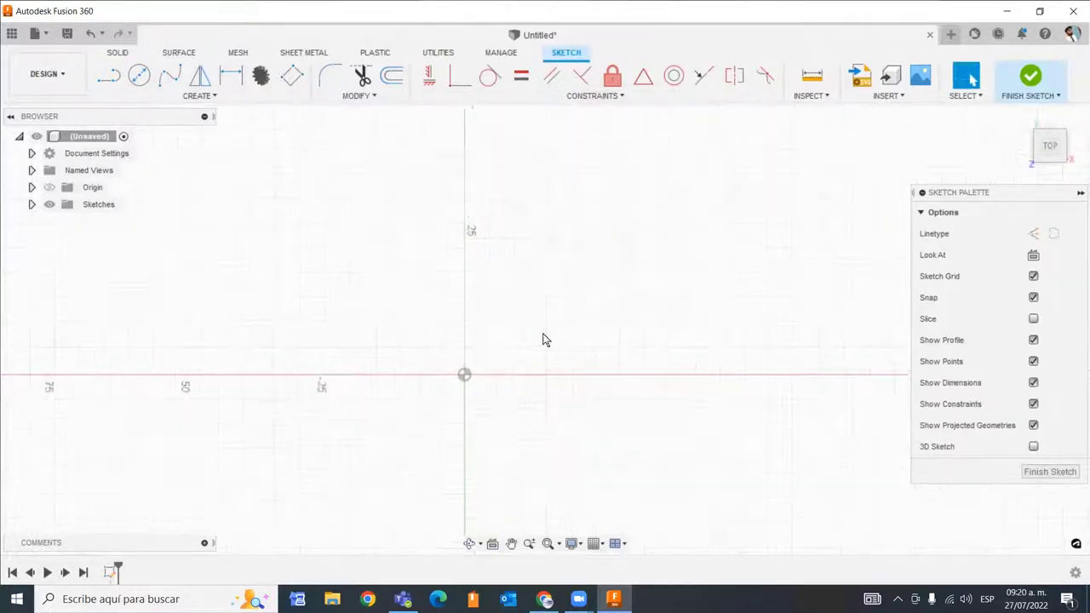
scroll(545, 338, up, 1)
scroll(545, 340, down, 2)
middle_drag(543, 338, 430, 310)
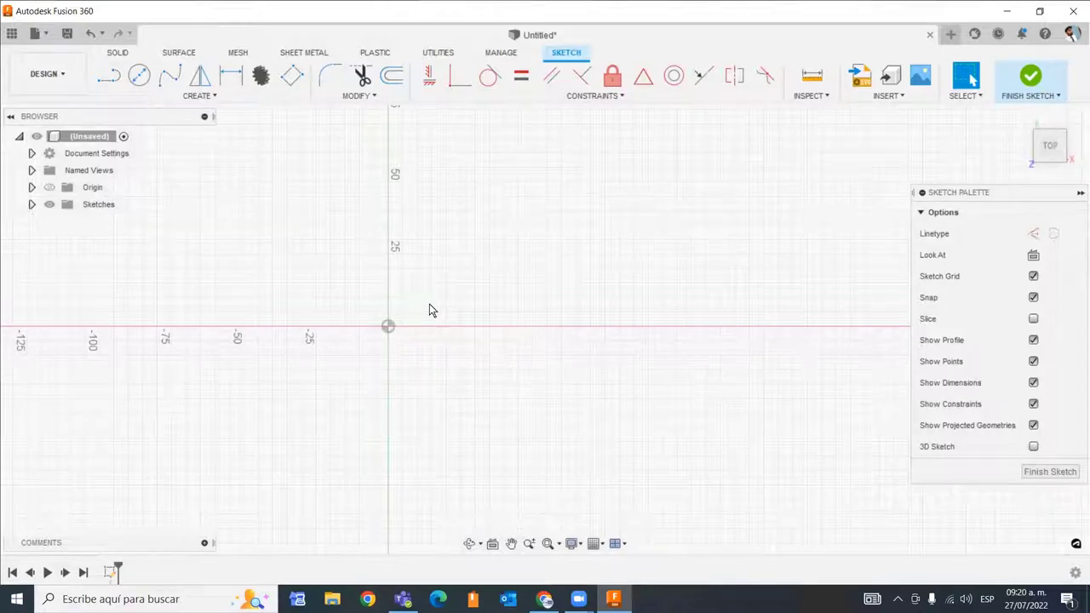
click(176, 98)
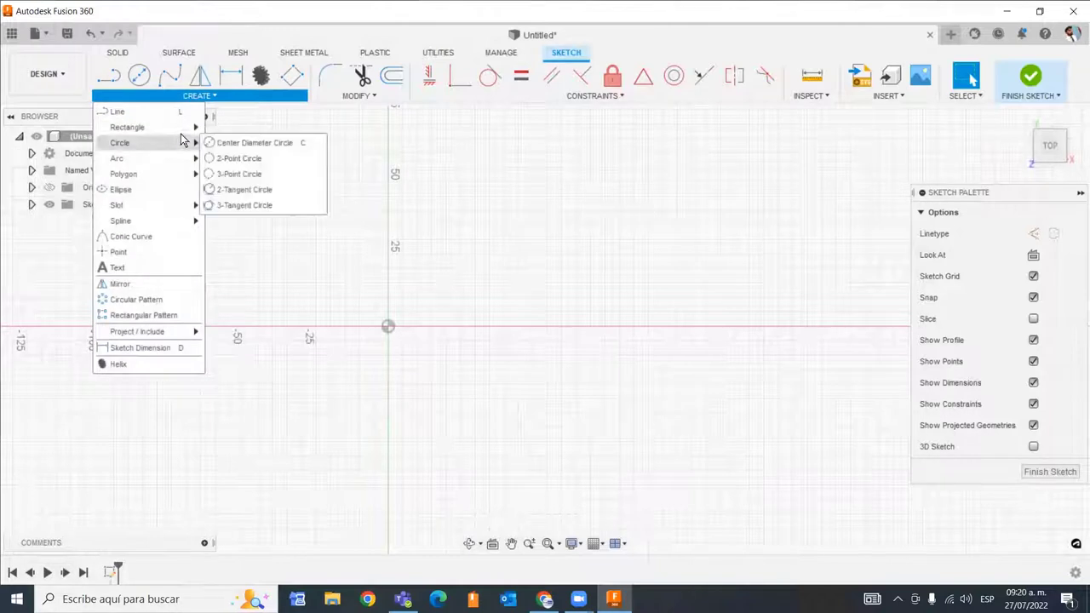
mouse_move(128, 126)
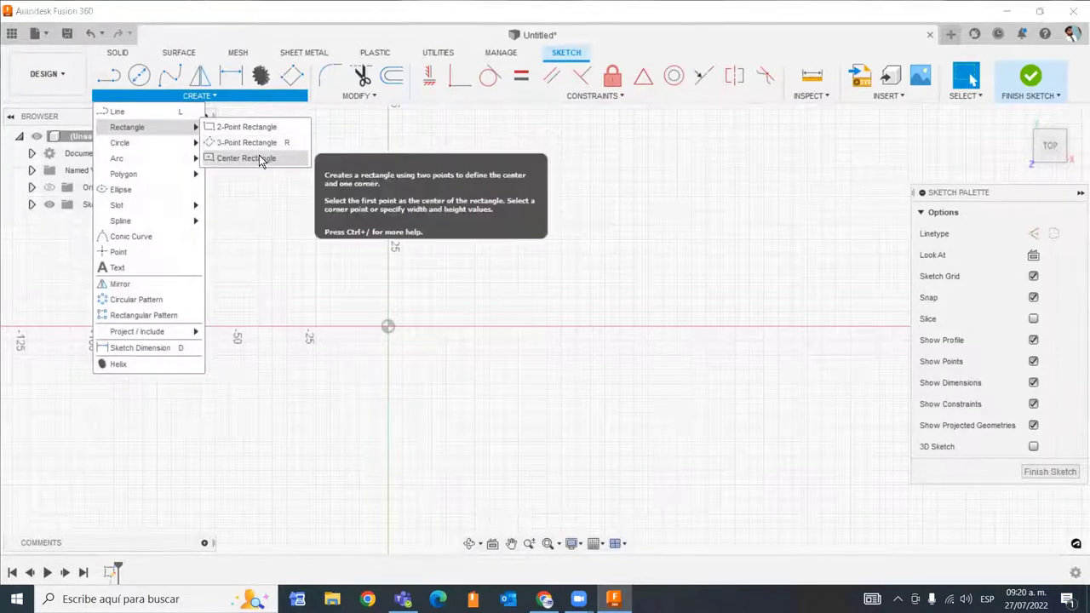
- Draw a center rectangle centred on the origin
click(245, 158)
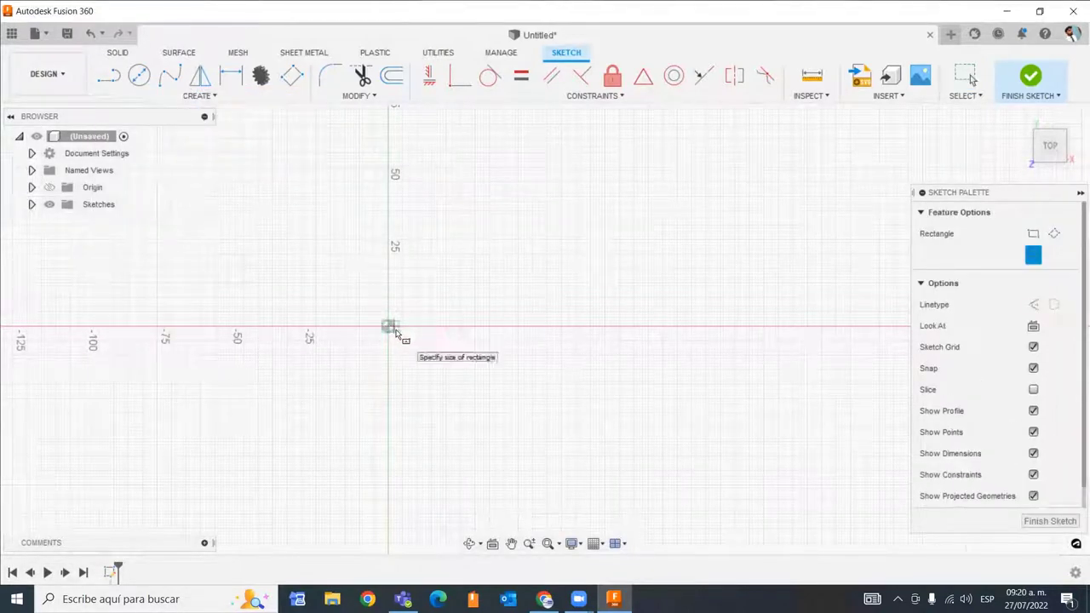
click(387, 327)
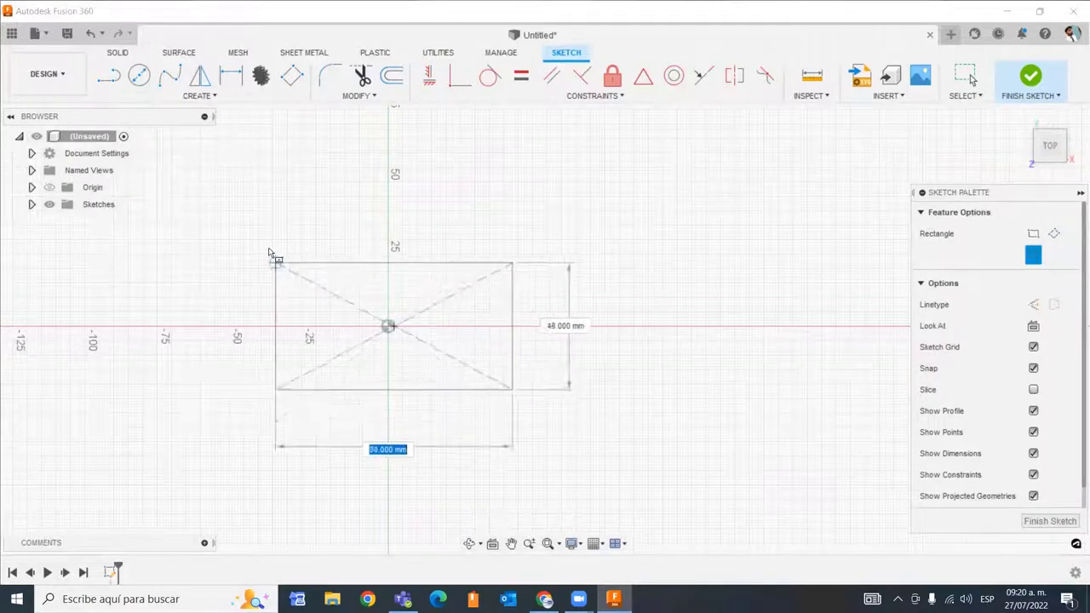
click(252, 241)
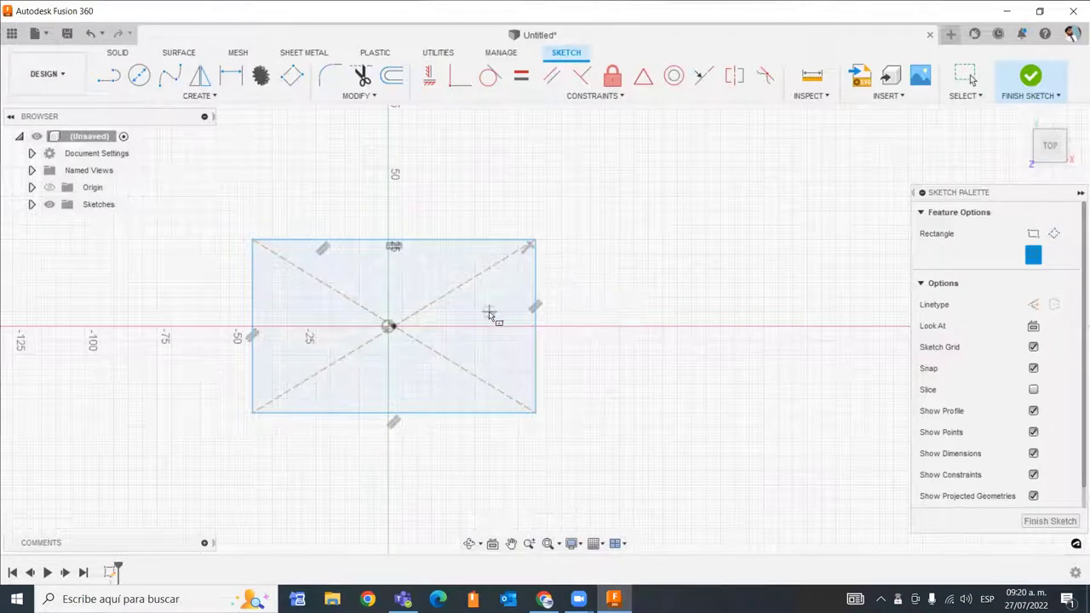
key(Escape)
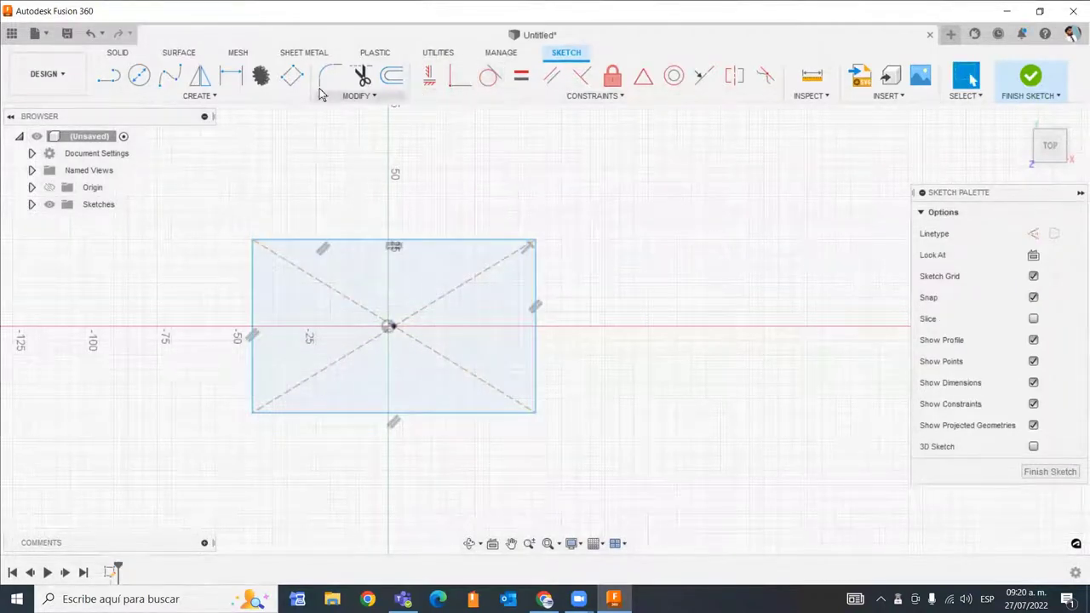
- Dimension the rectangle 60 mm tall and d1+30 (90 mm) wide, then finish the sketch
click(230, 75)
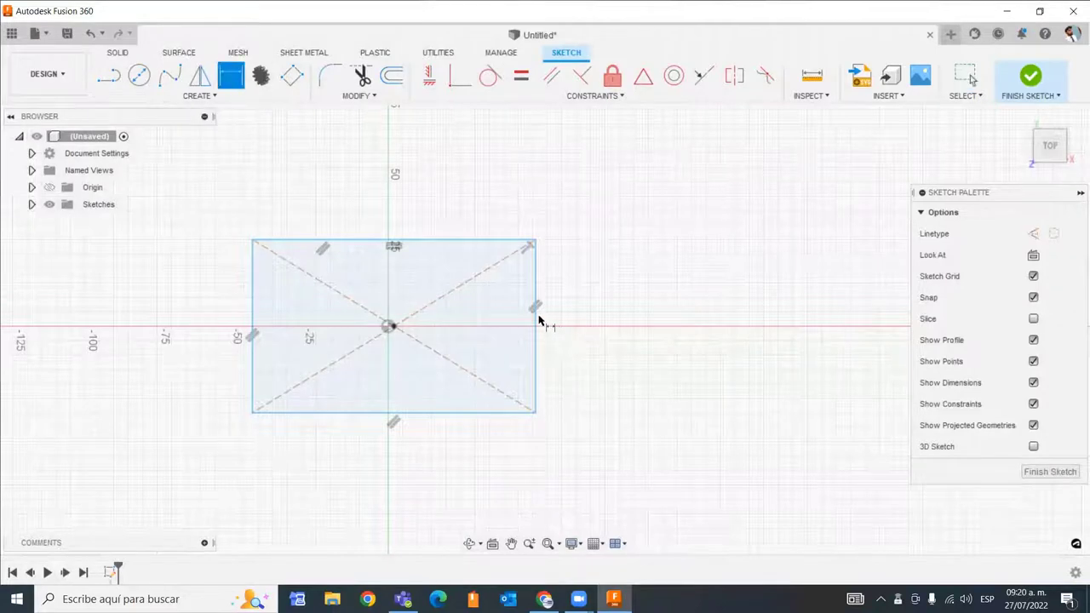
click(538, 320)
click(674, 311)
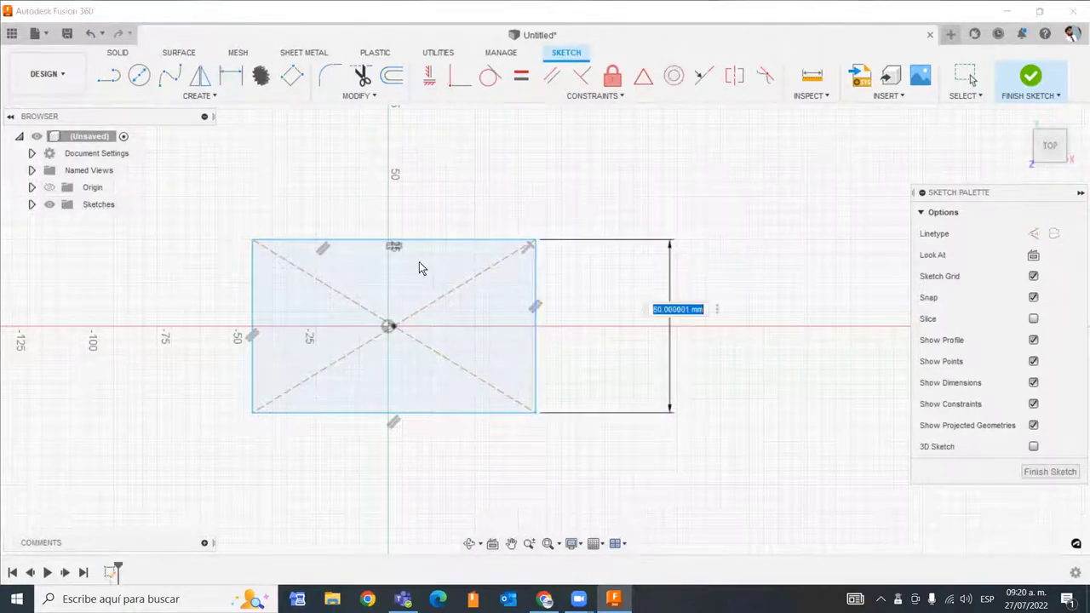
text(60)
key(Return)
key(r)
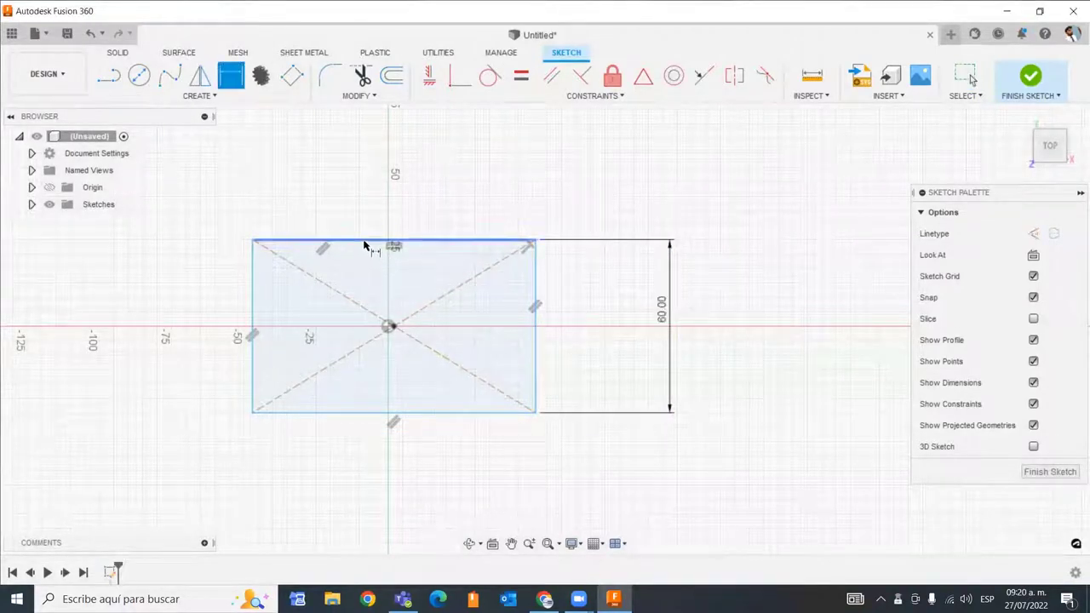
click(364, 246)
click(345, 146)
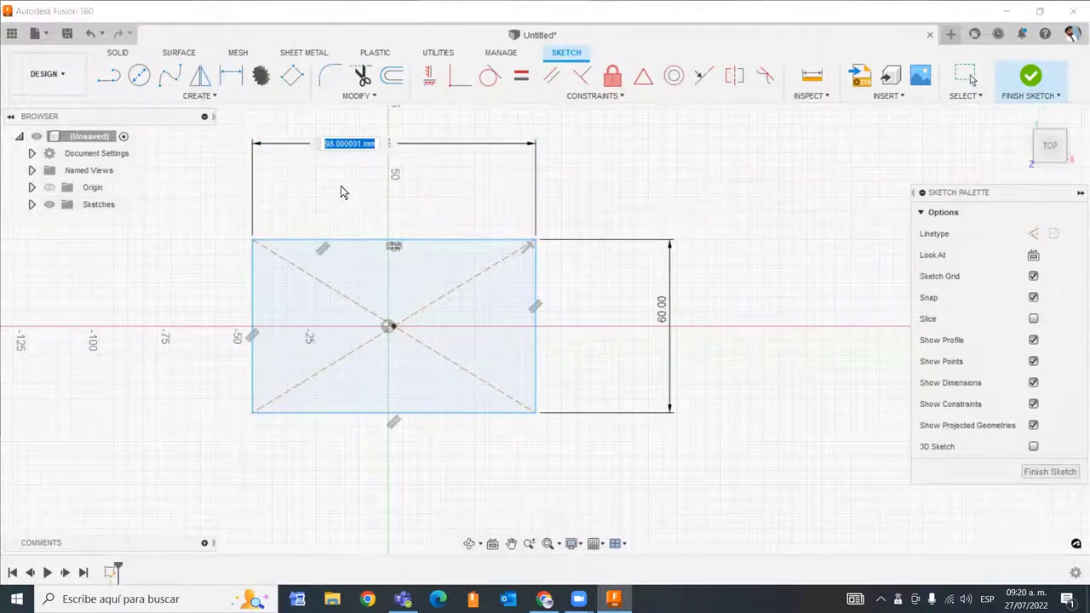
click(664, 322)
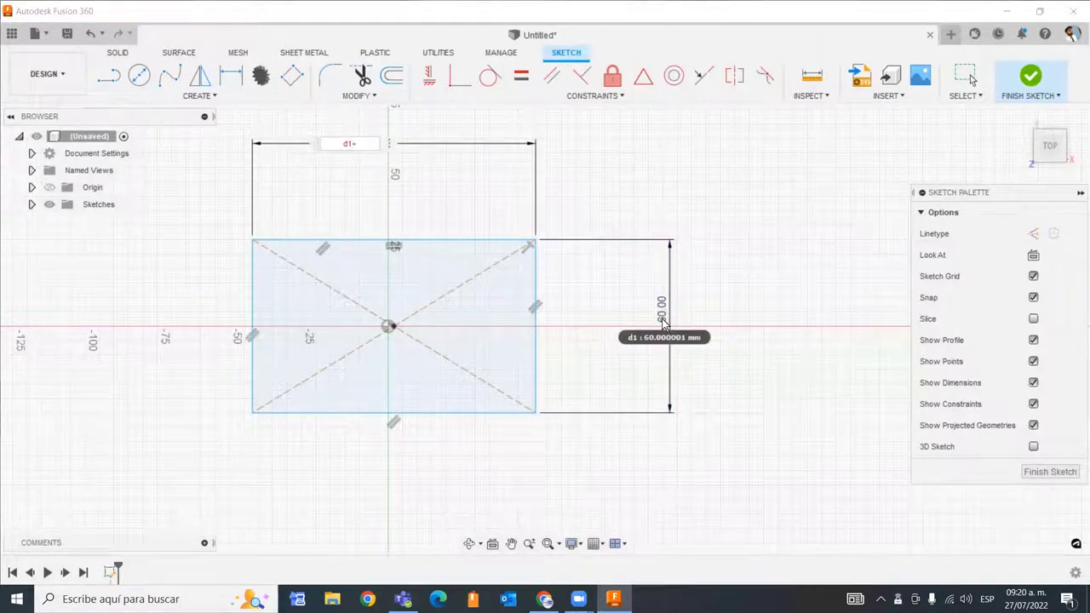
text(30)
key(Return)
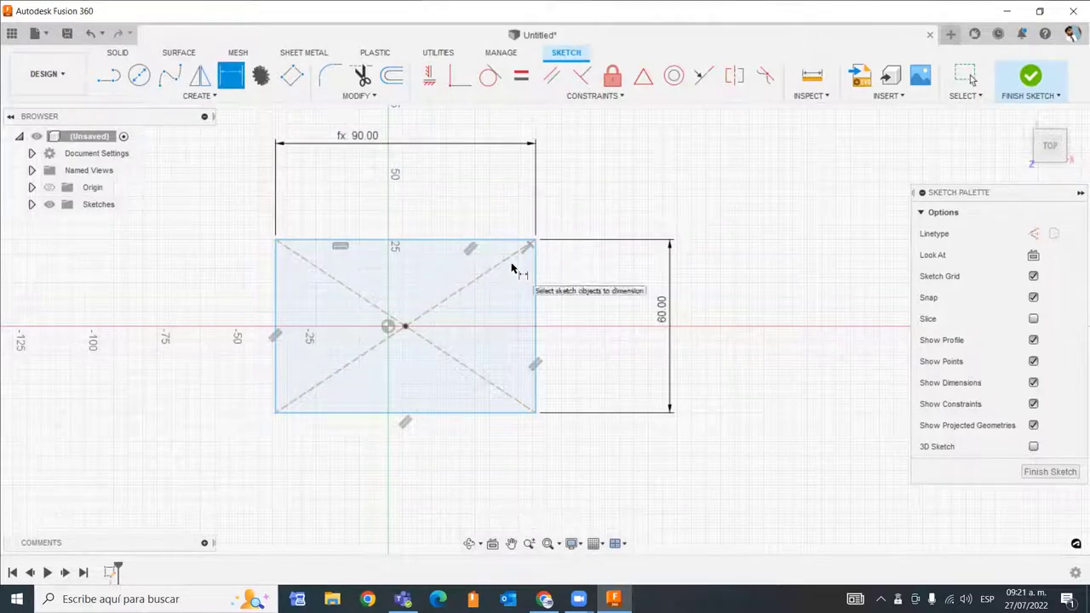
click(1031, 78)
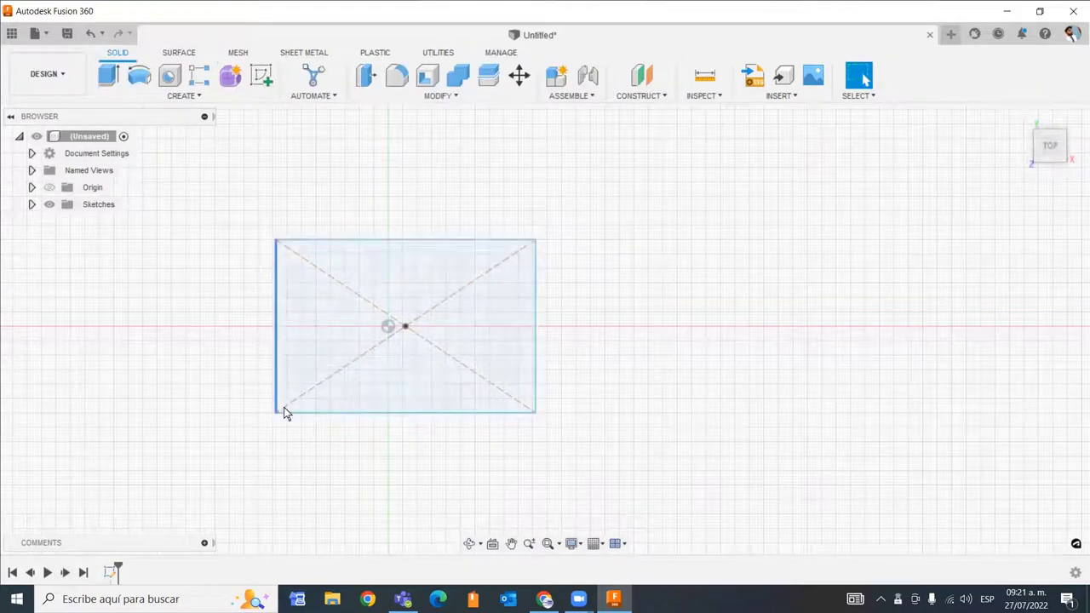
- Extrude the rectangle profile 30 mm with a -20° inward taper
shift+middle_drag(240, 315, 200, 225)
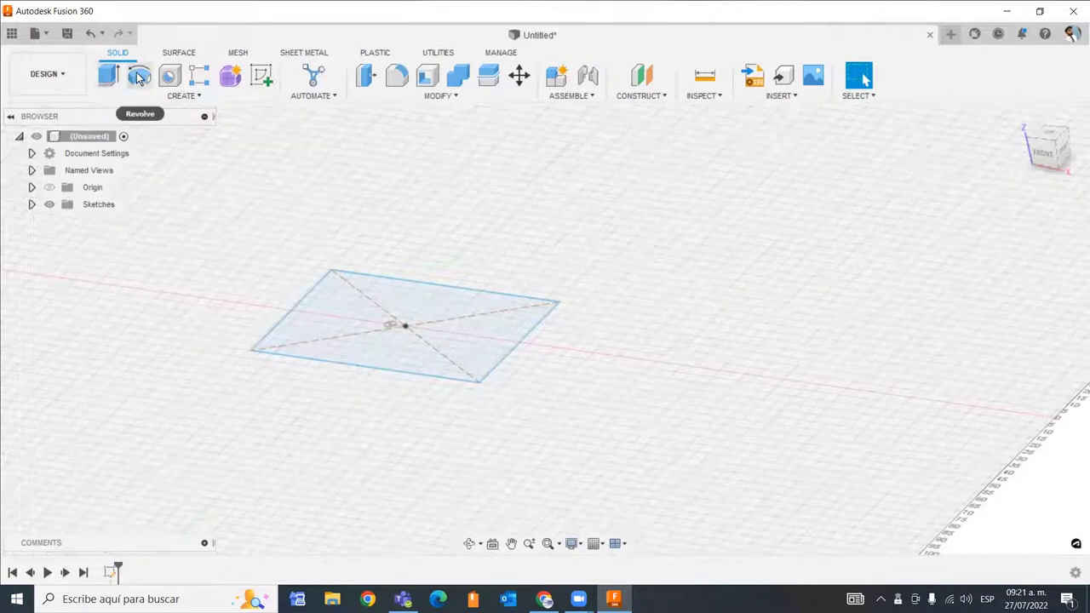
click(108, 75)
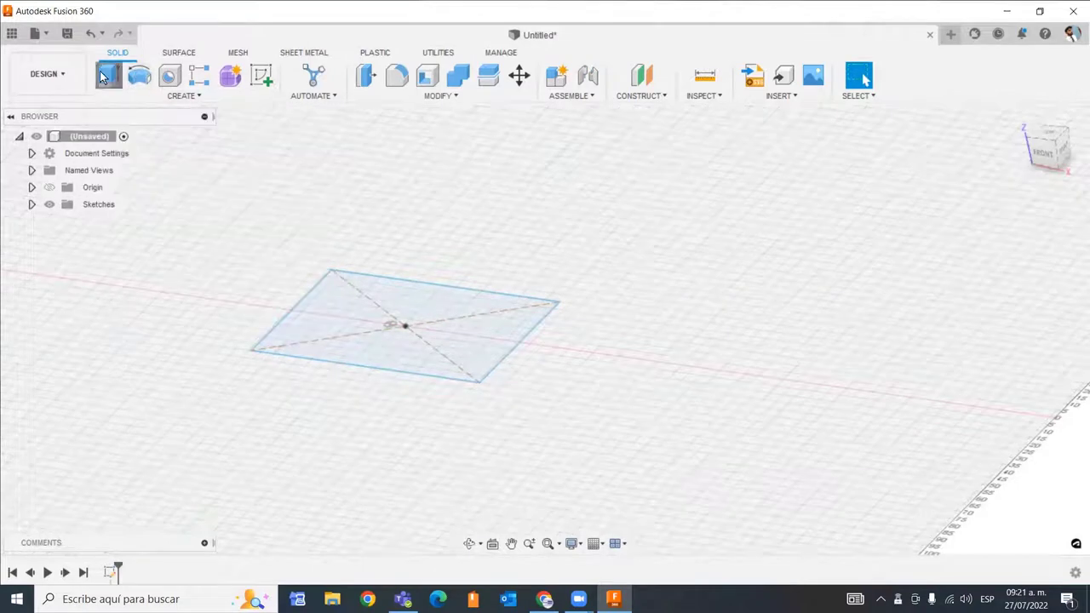
click(473, 356)
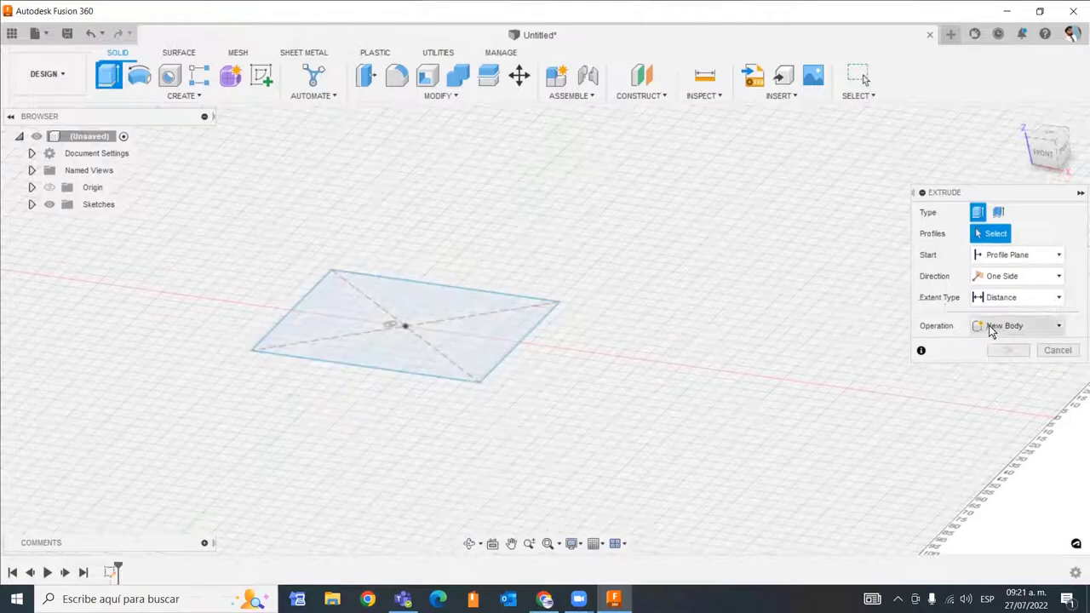
click(484, 345)
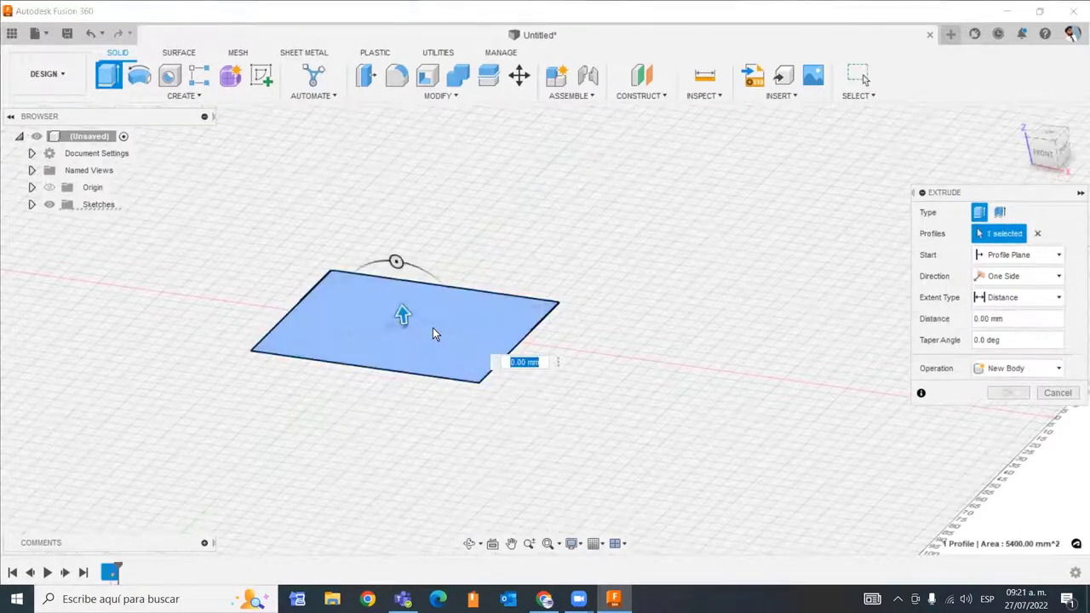
drag(402, 317, 382, 233)
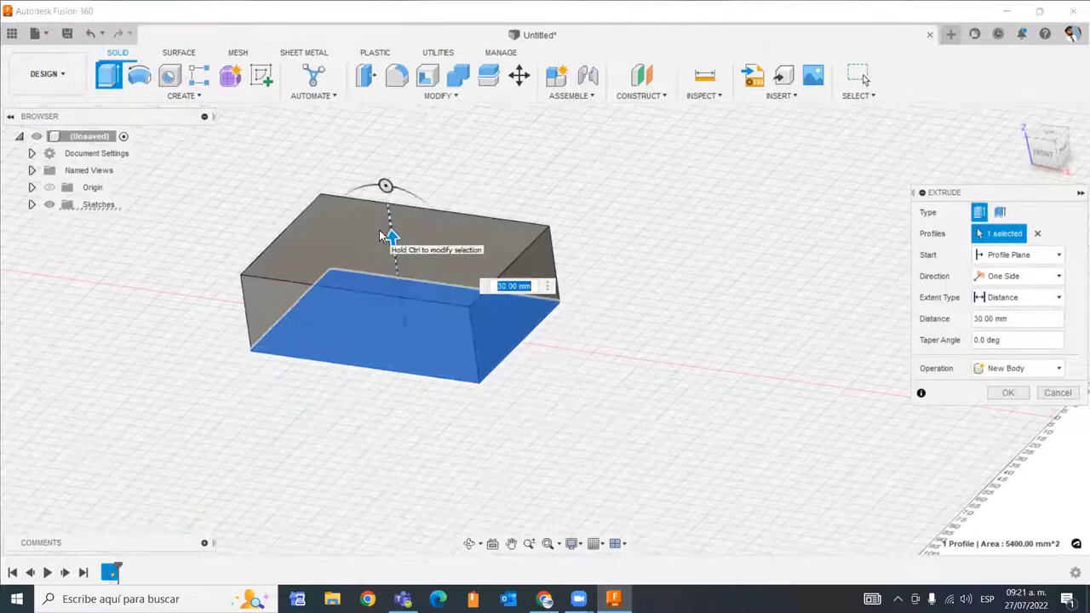
drag(385, 186, 382, 188)
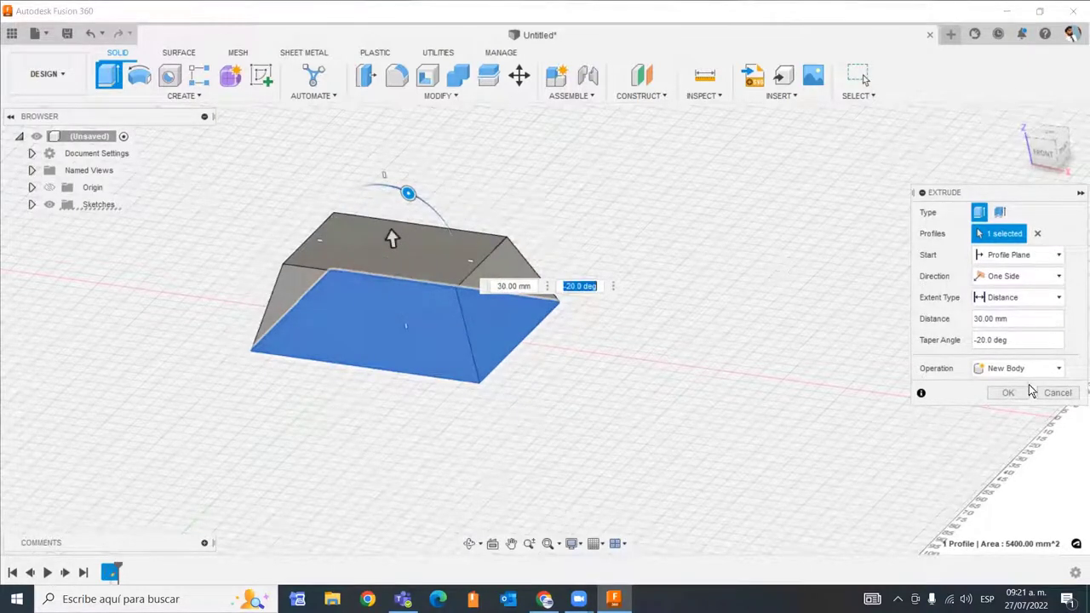
click(1007, 393)
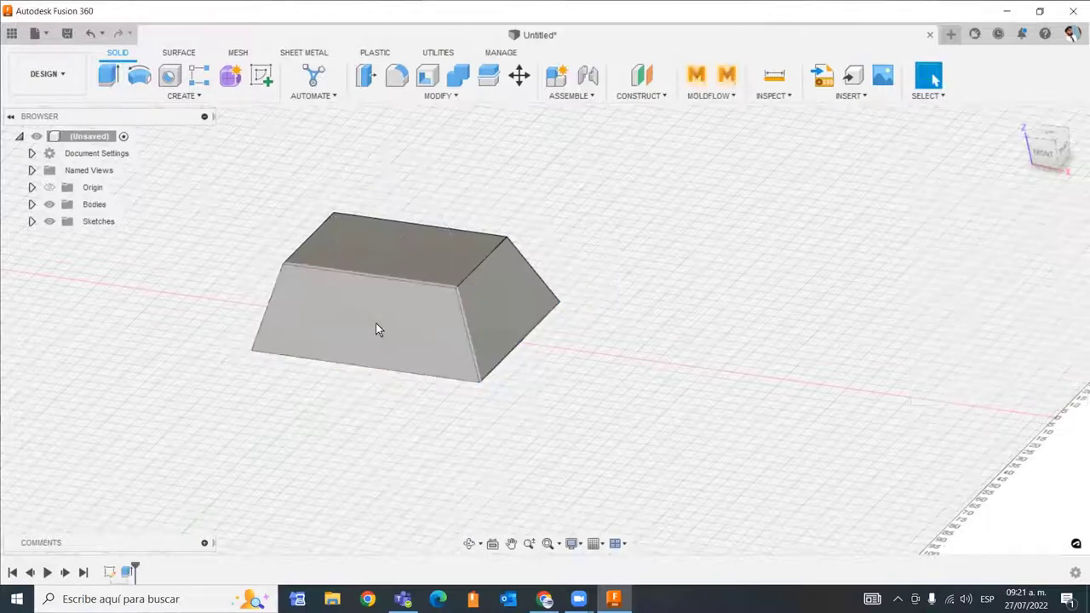
- Frame the tapered body, cancel a Press Pull, and begin a fillet on its bottom edges
scroll(376, 323, down, 2)
scroll(376, 323, up, 2)
middle_drag(299, 292, 499, 363)
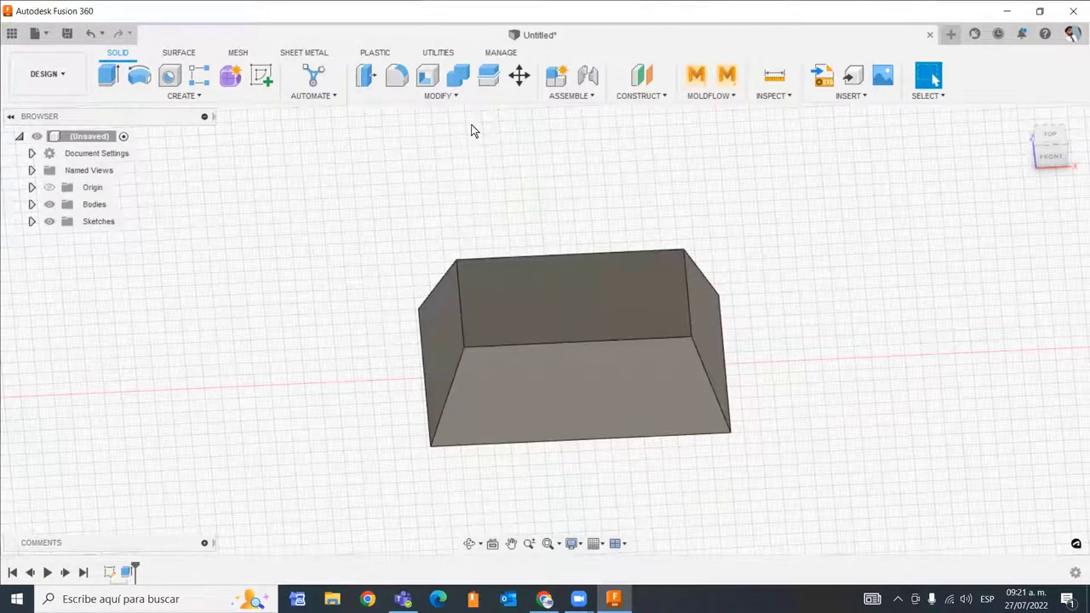
click(366, 75)
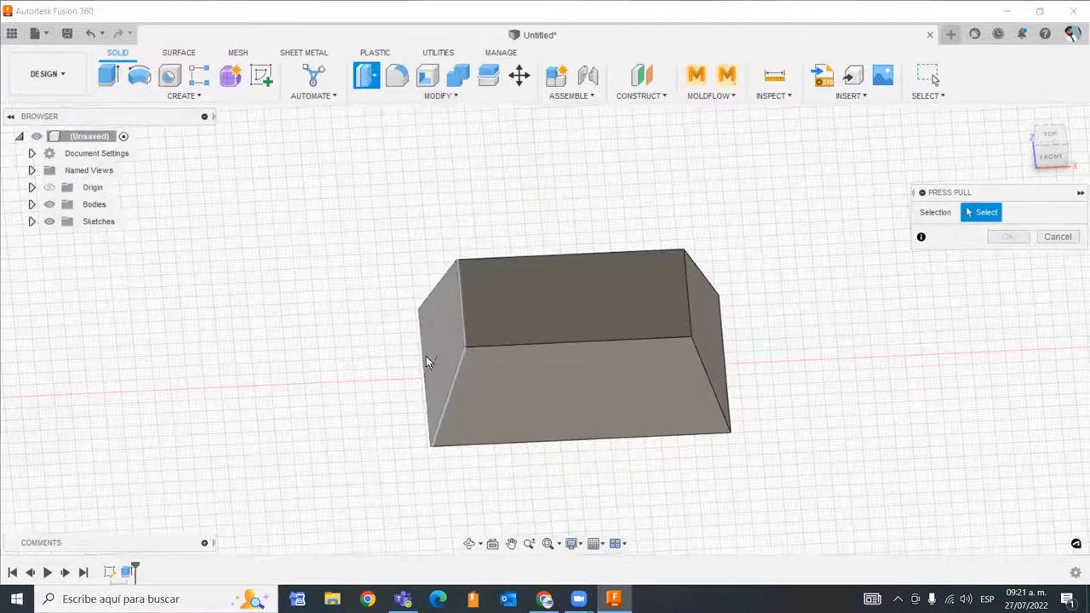
key(Escape)
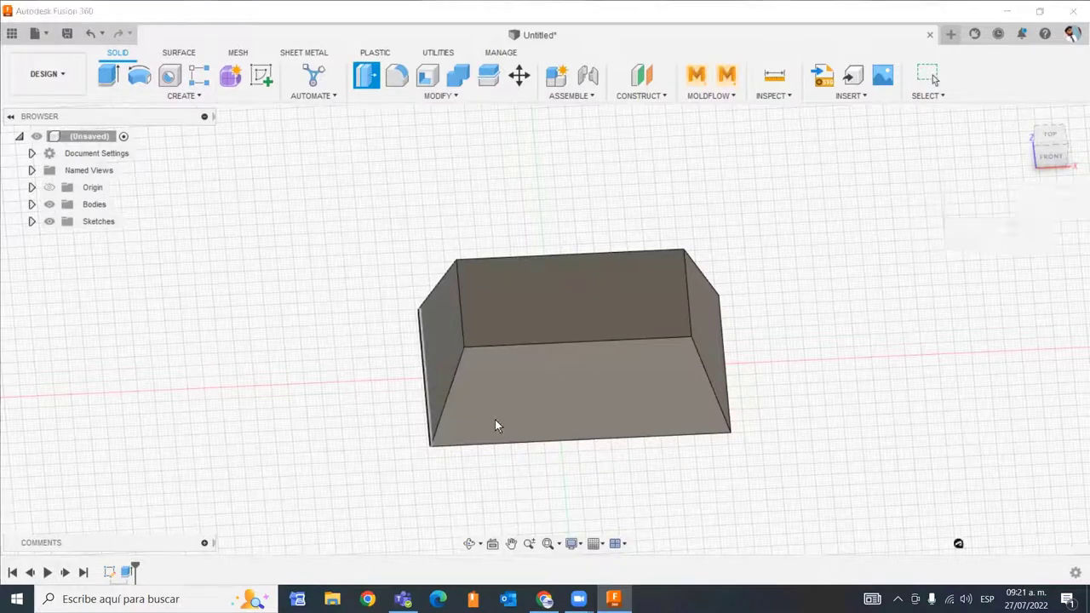
key(f)
click(591, 441)
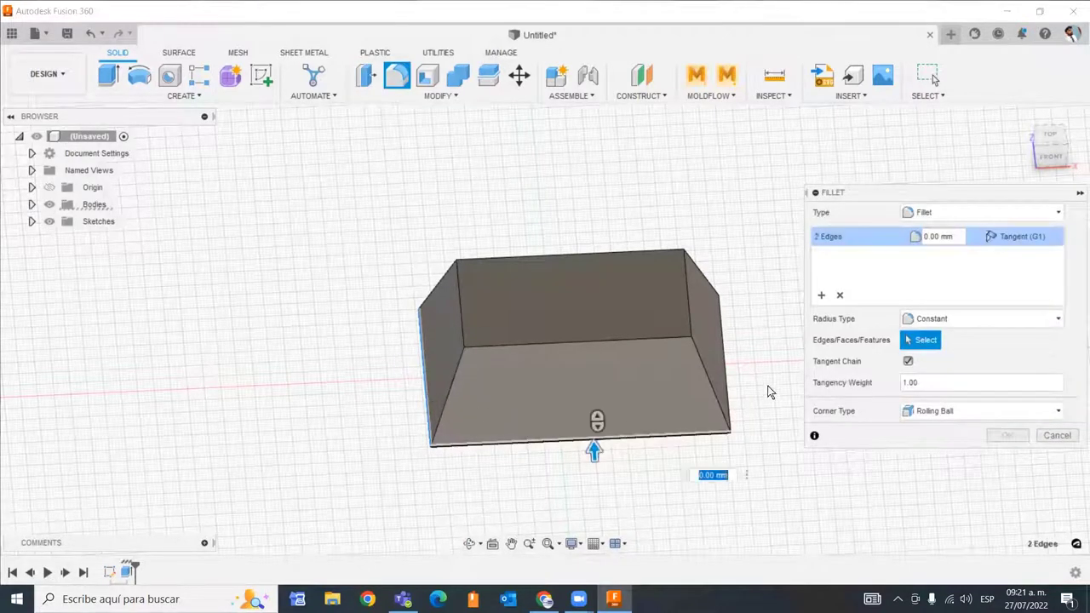
- Add two more bottom edges and apply a 10 mm fillet to all four
click(726, 359)
shift+middle_drag(727, 356, 694, 320)
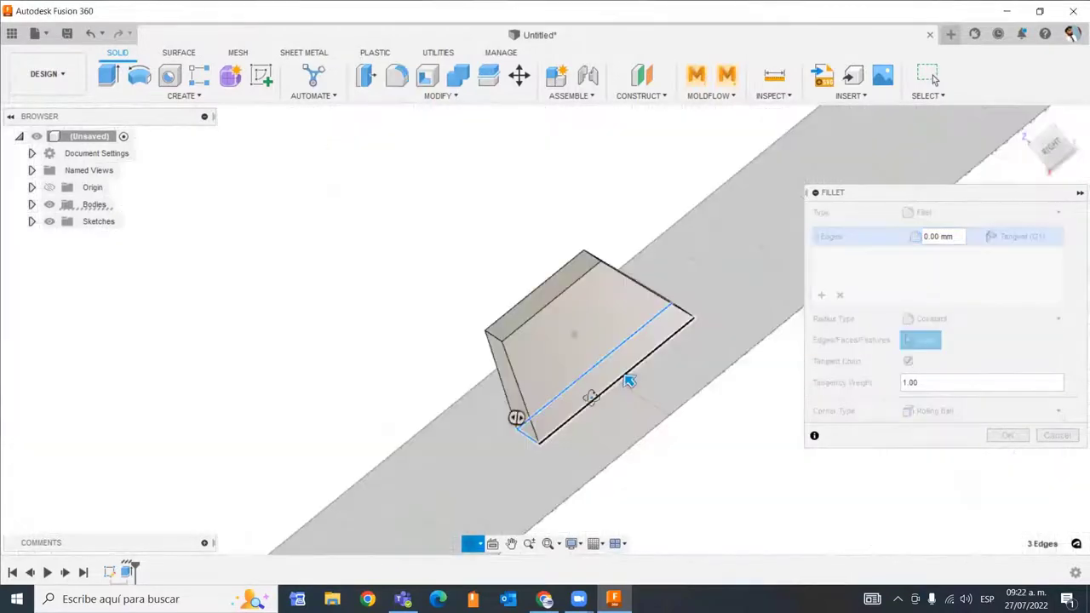
click(687, 318)
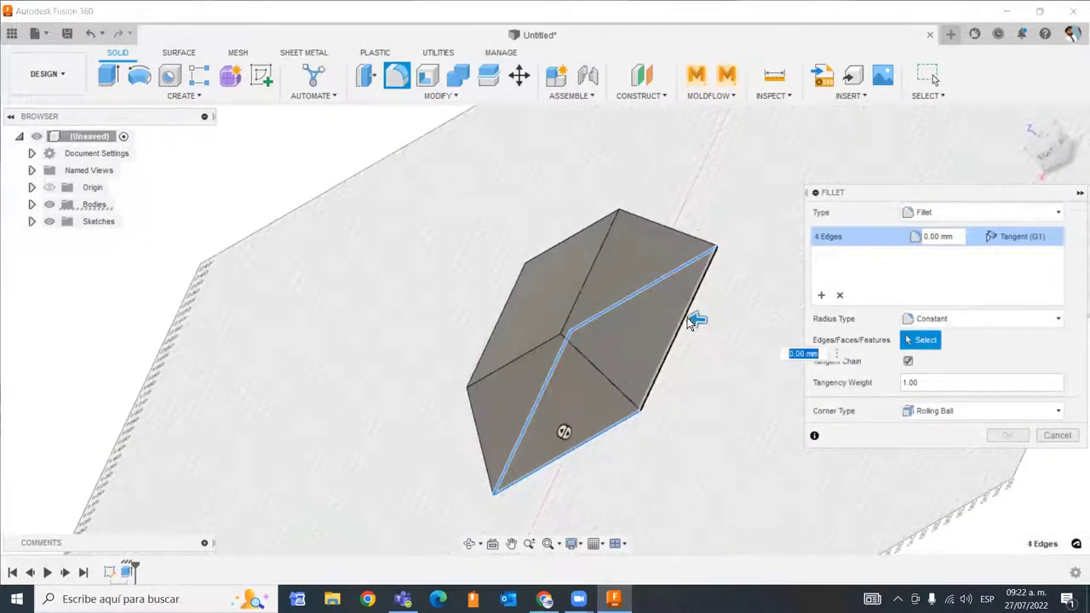
text(10)
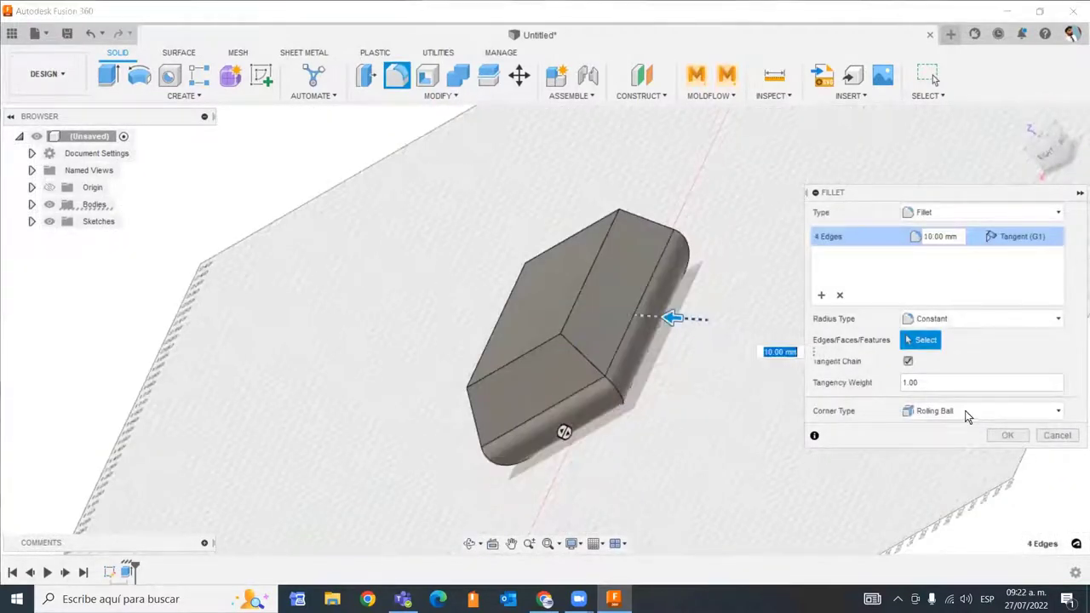
click(1008, 435)
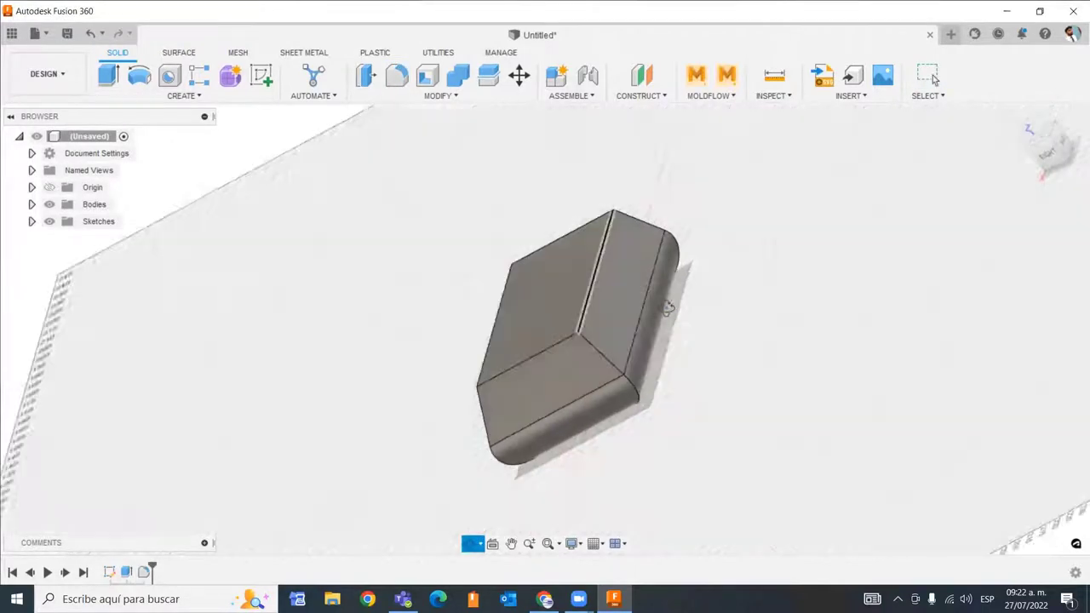
mouse_move(1011, 442)
shift+middle_down()
mouse_move(659, 281)
mouse_move(553, 281)
shift+middle_up()
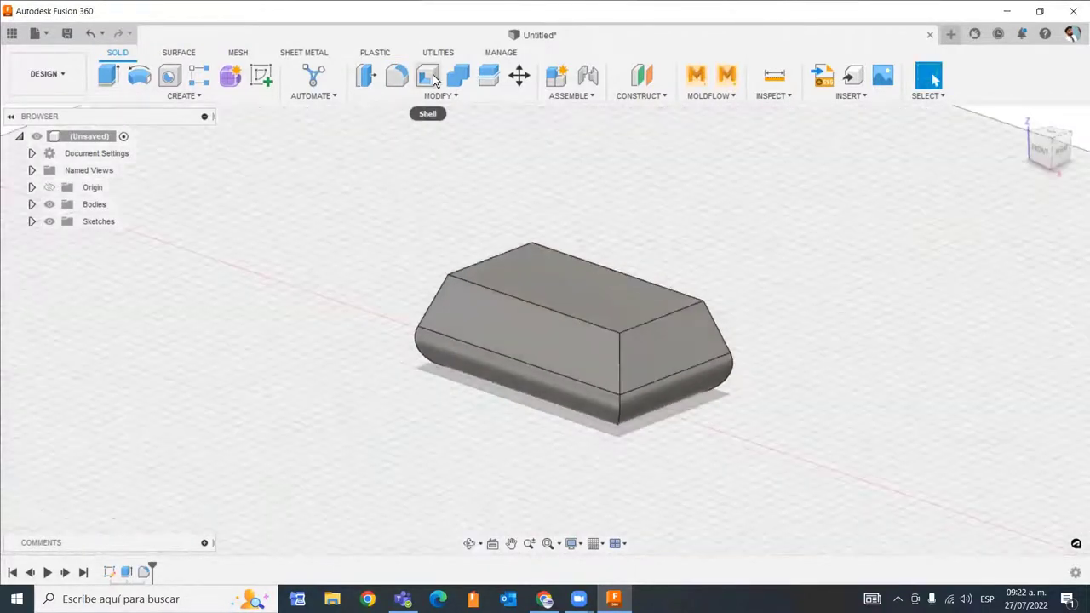
- Shell the box with 5 mm walls and its top face removed, then orbit to look inside
click(427, 74)
click(570, 302)
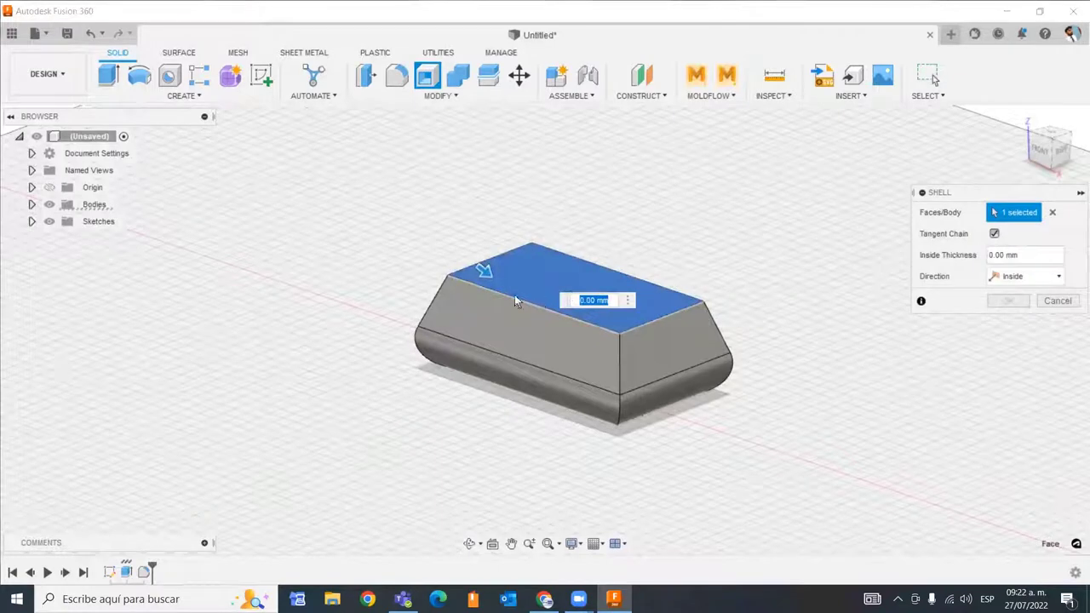
text(5)
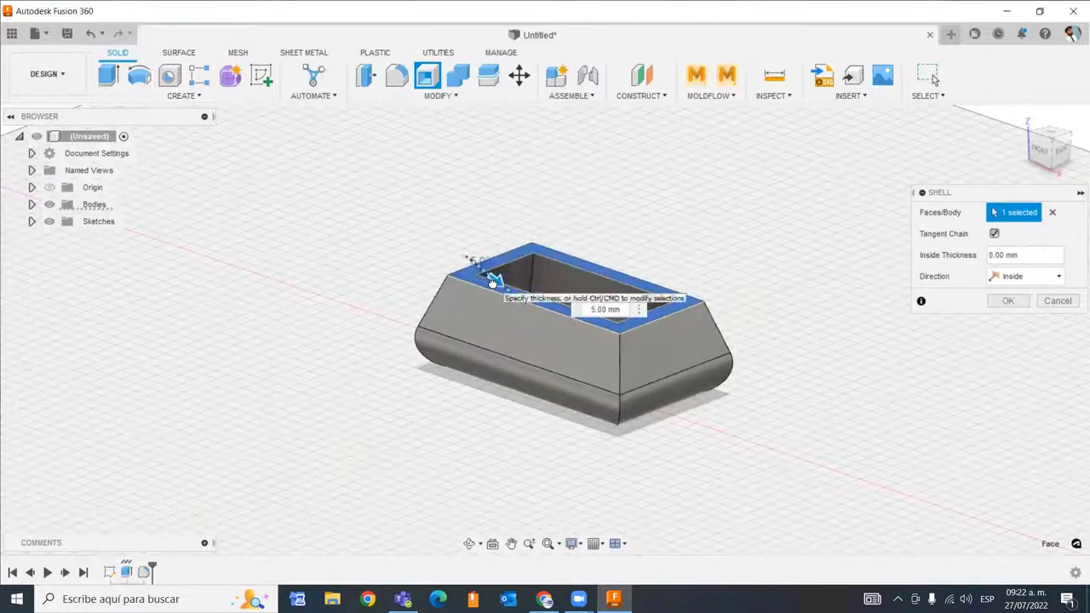
click(1008, 303)
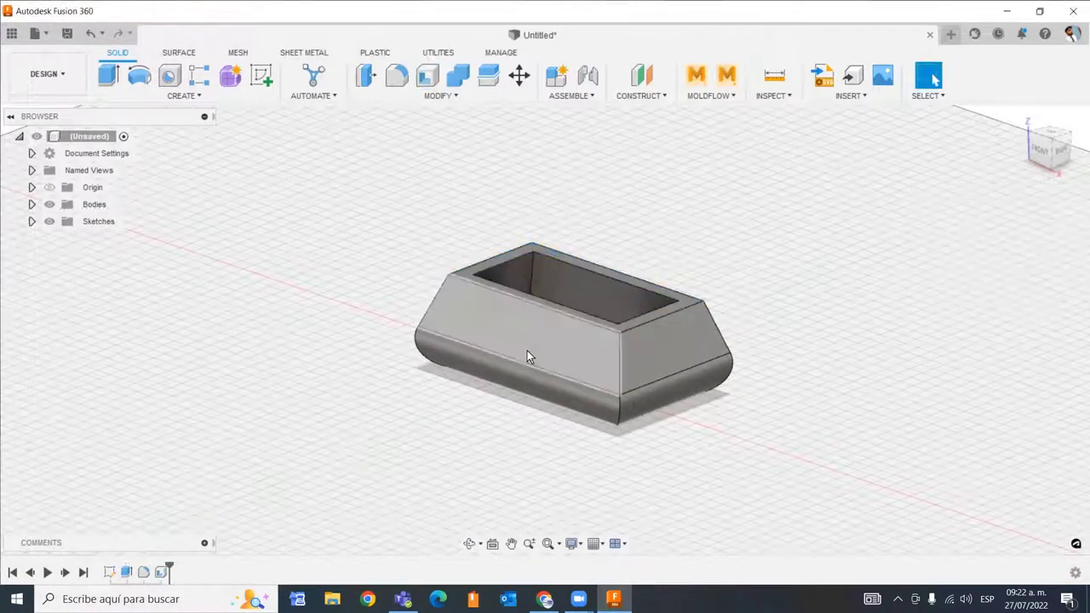
mouse_move(527, 351)
shift+middle_down()
mouse_move(383, 352)
mouse_move(403, 380)
shift+middle_up()
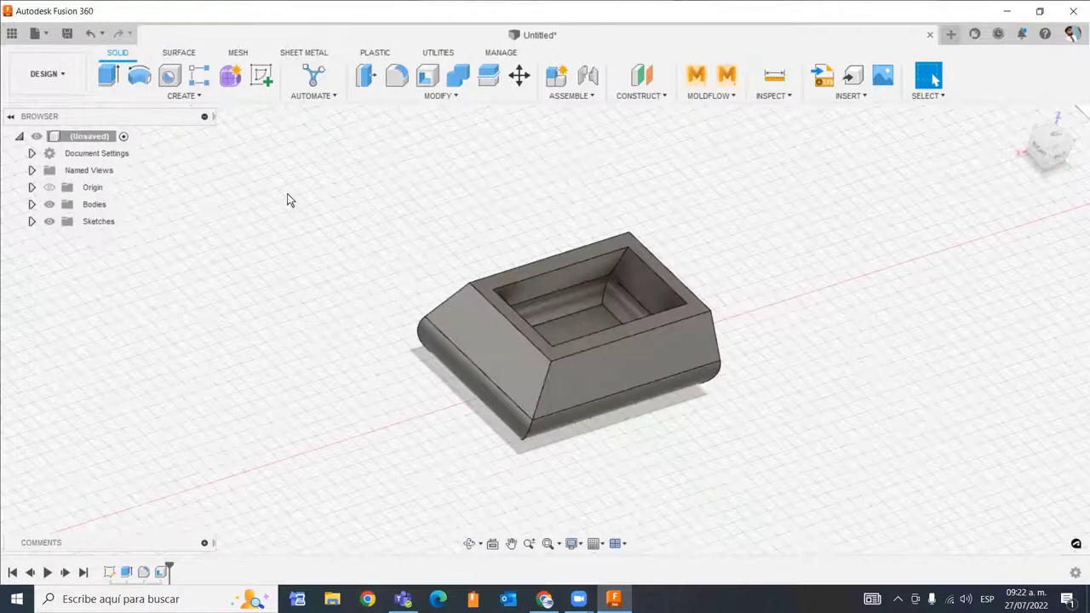
- Save the tray design and create an ISO, millimetre, A3 drawing from it
click(11, 34)
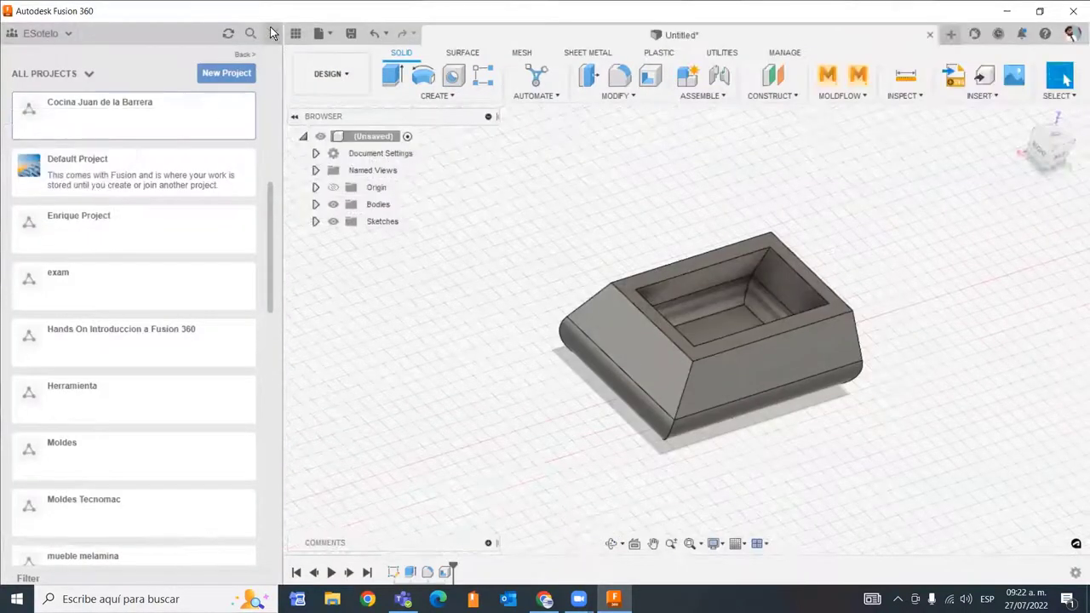
click(328, 74)
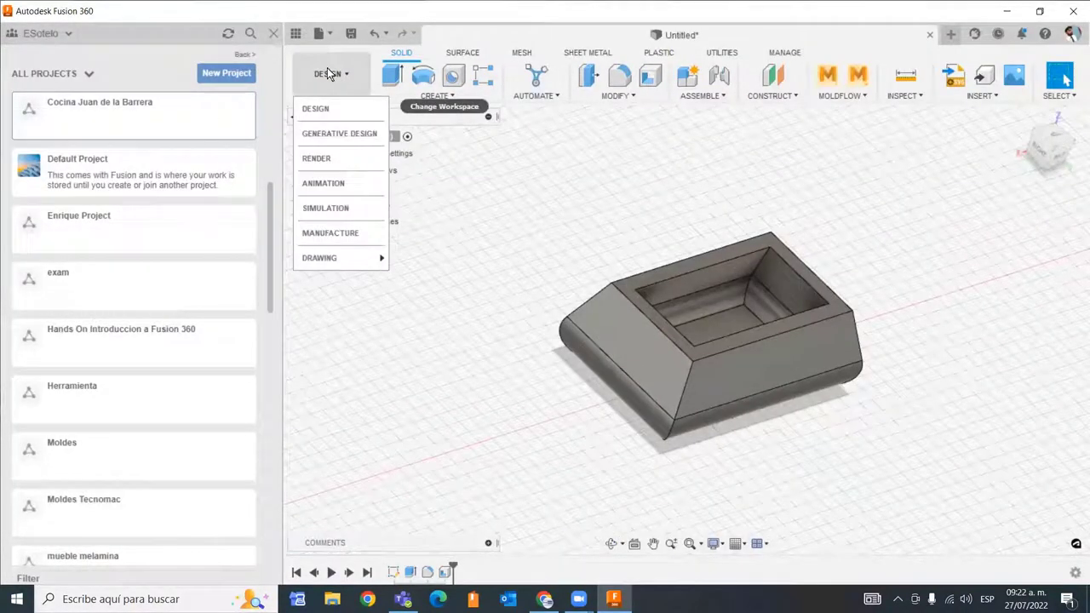
mouse_move(320, 258)
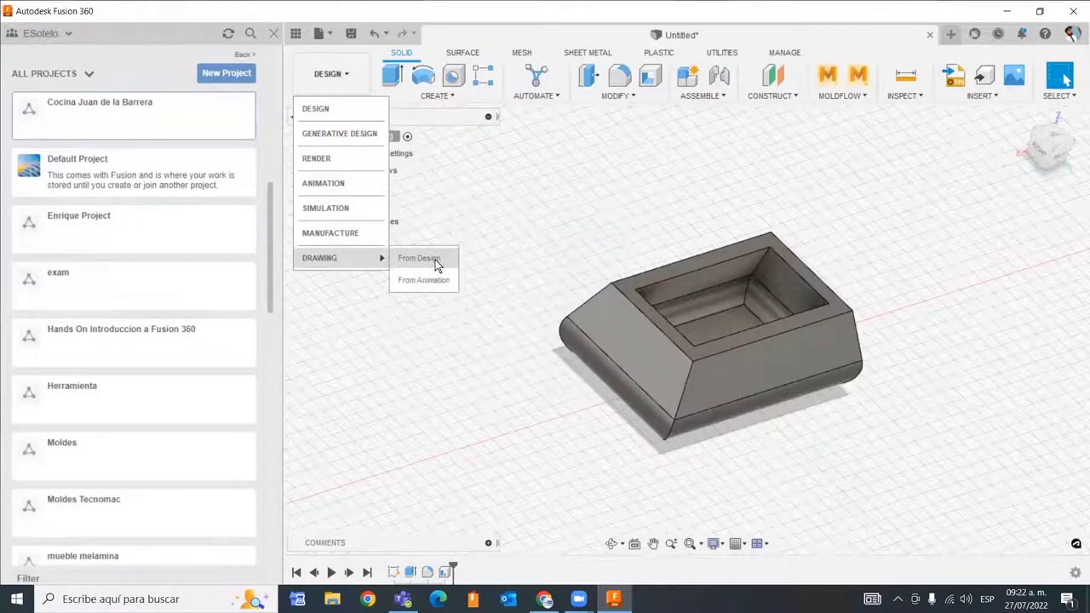
click(435, 260)
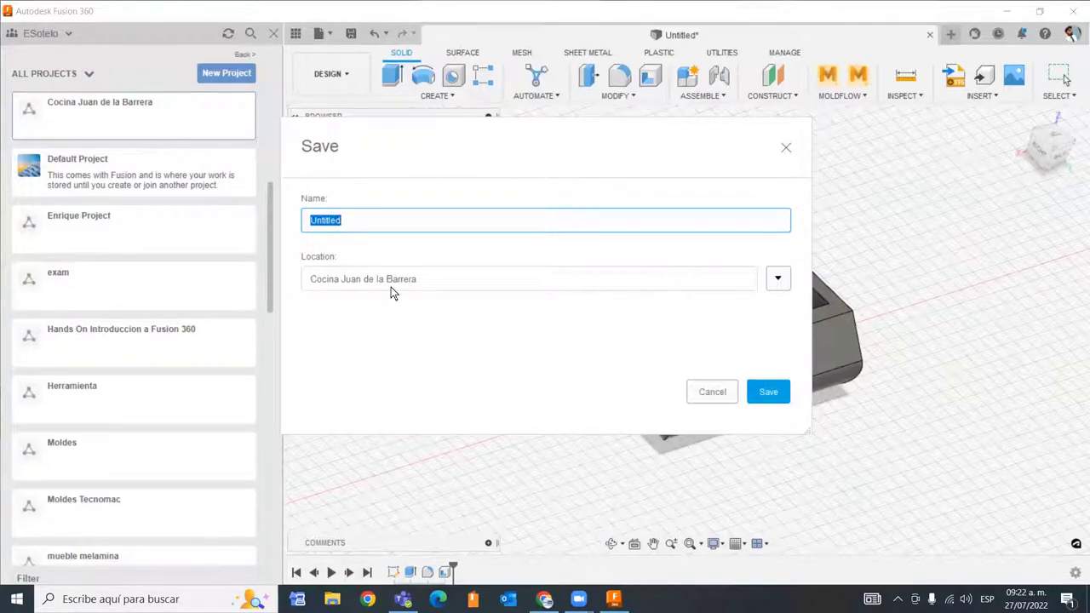
click(768, 392)
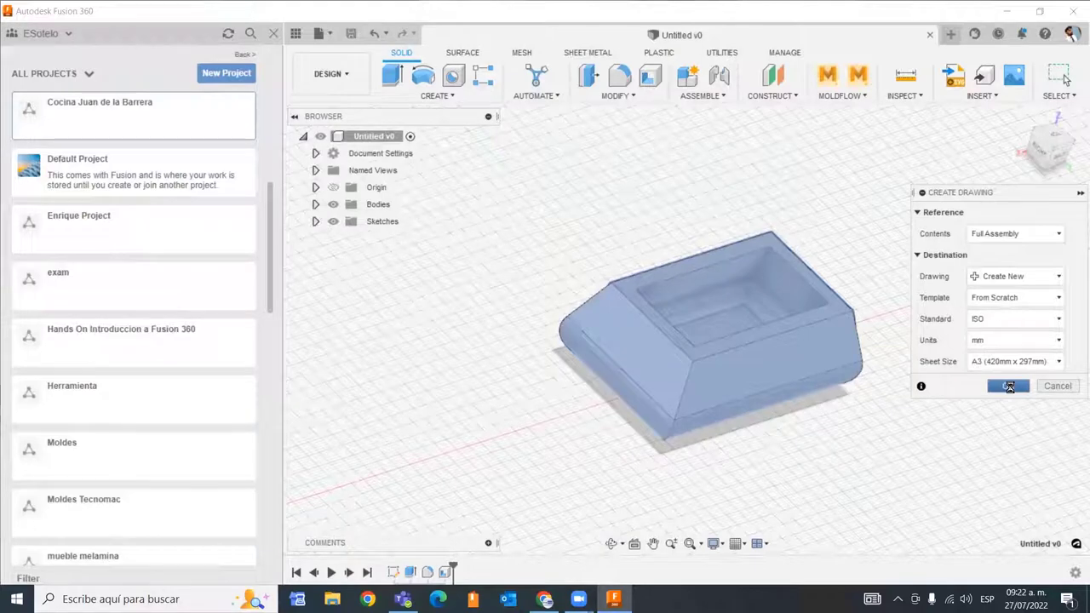
click(1009, 387)
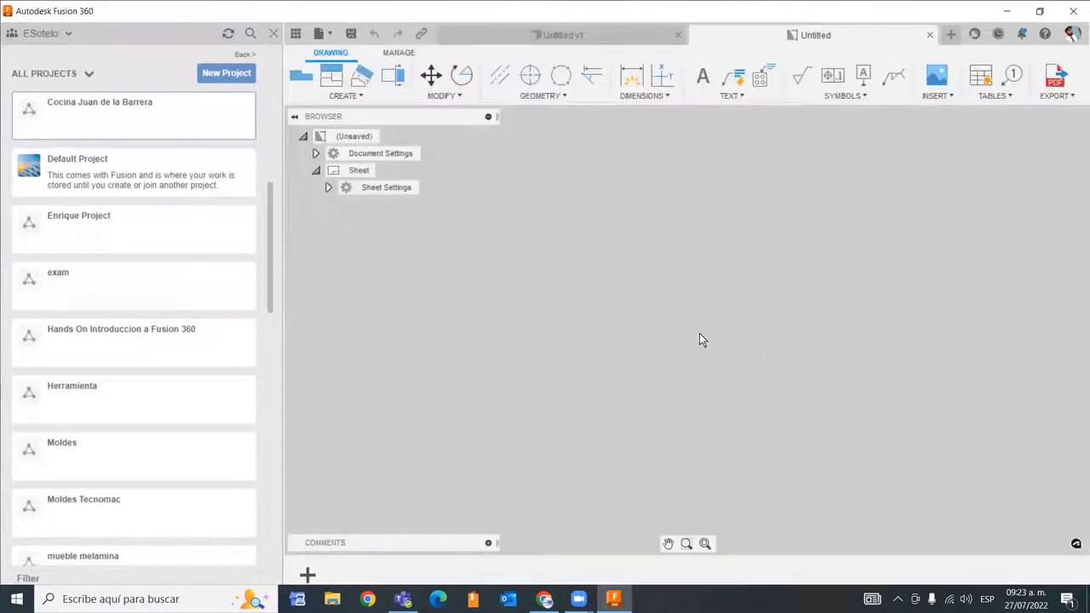
- Place a 1:1 front base view of the tray at the sheet's upper left
click(267, 33)
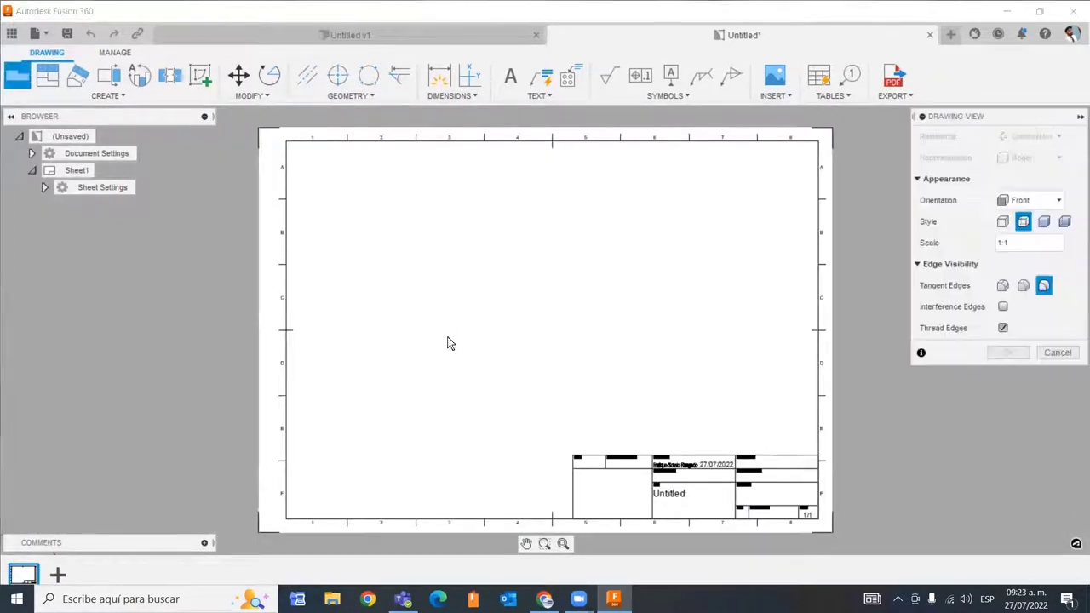
click(475, 274)
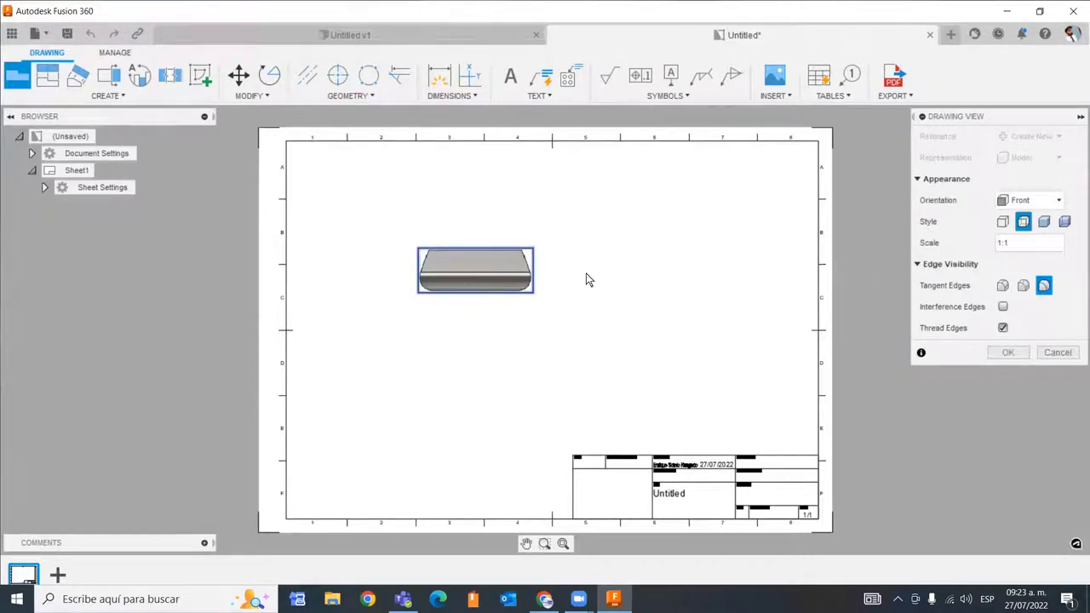
click(1008, 353)
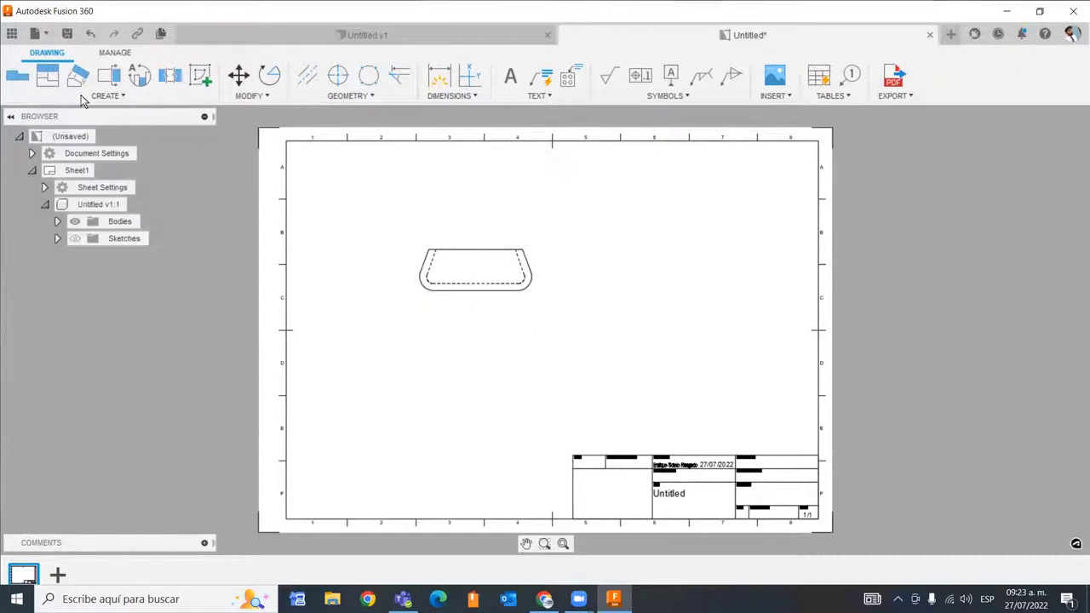
- Project a top view below the front view and a side view to its right
click(48, 75)
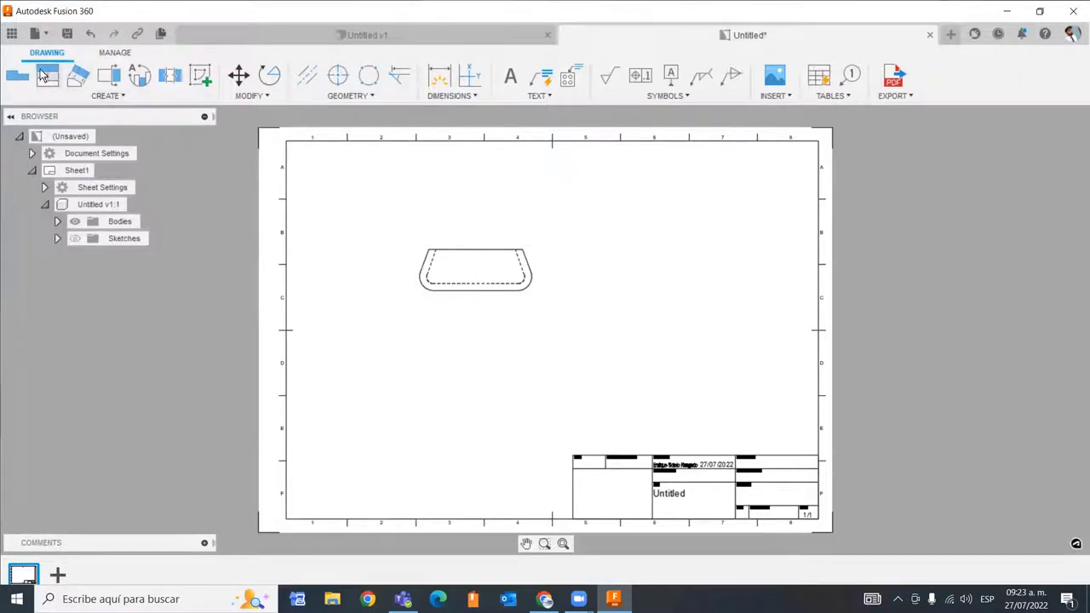
click(481, 288)
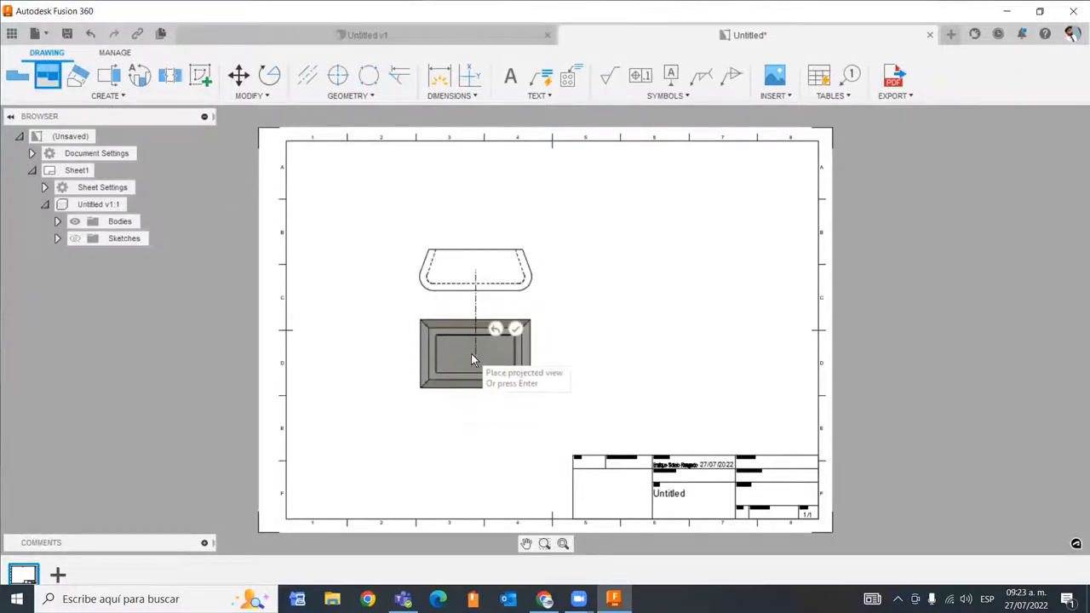
click(470, 353)
click(515, 329)
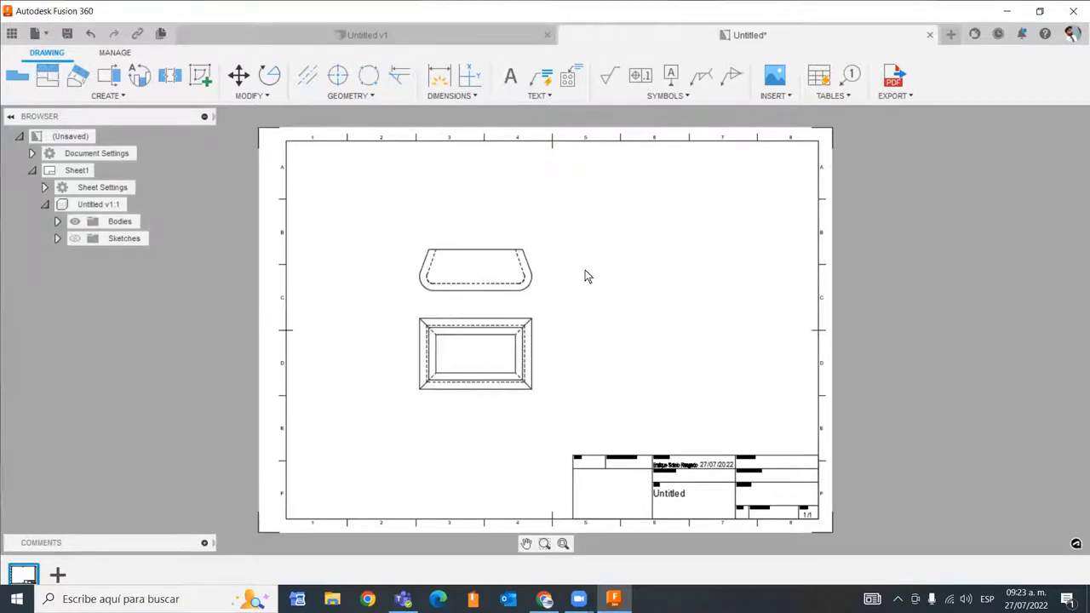
click(53, 77)
click(527, 277)
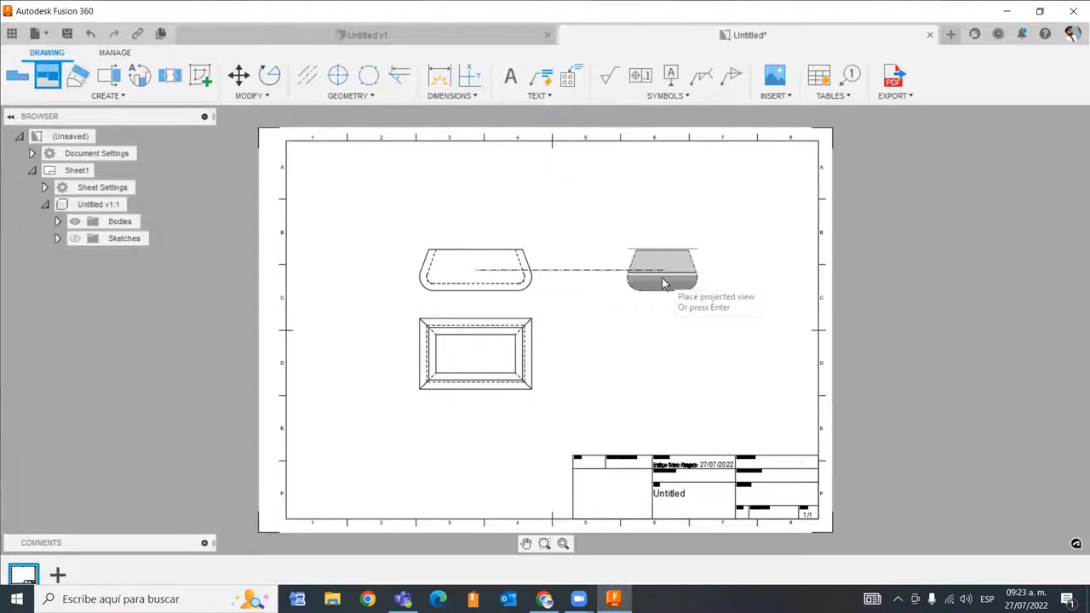
click(661, 277)
click(707, 252)
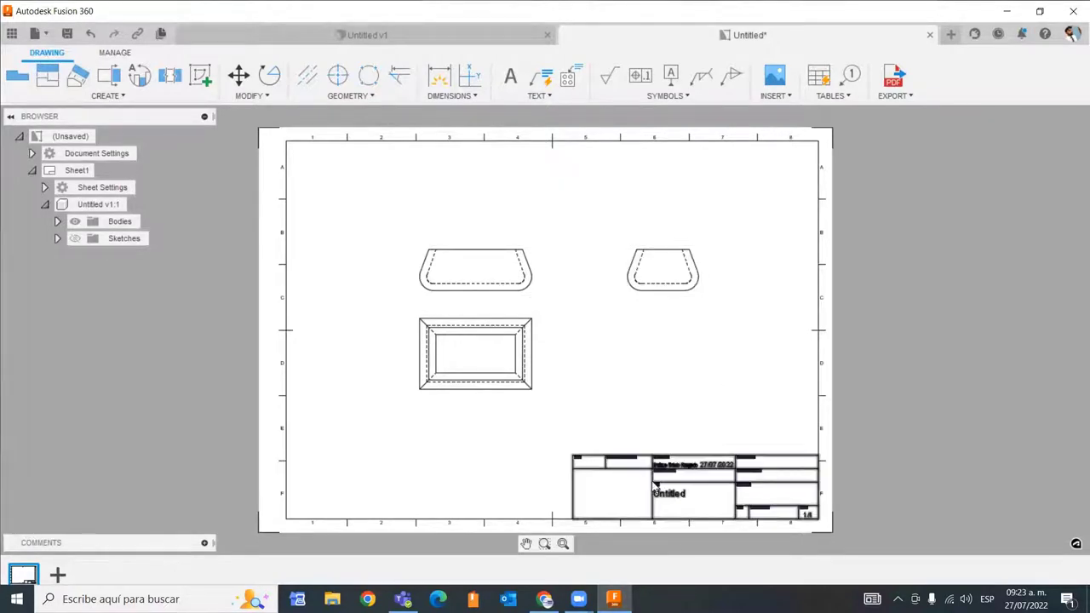
scroll(802, 504, down, 1)
scroll(802, 504, up, 5)
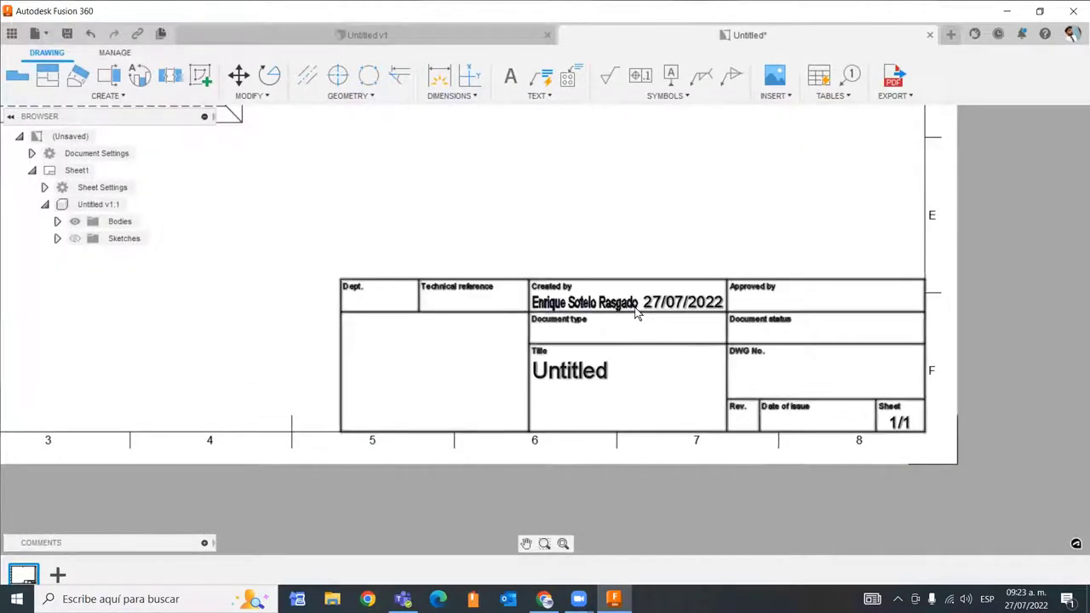
double_click(640, 309)
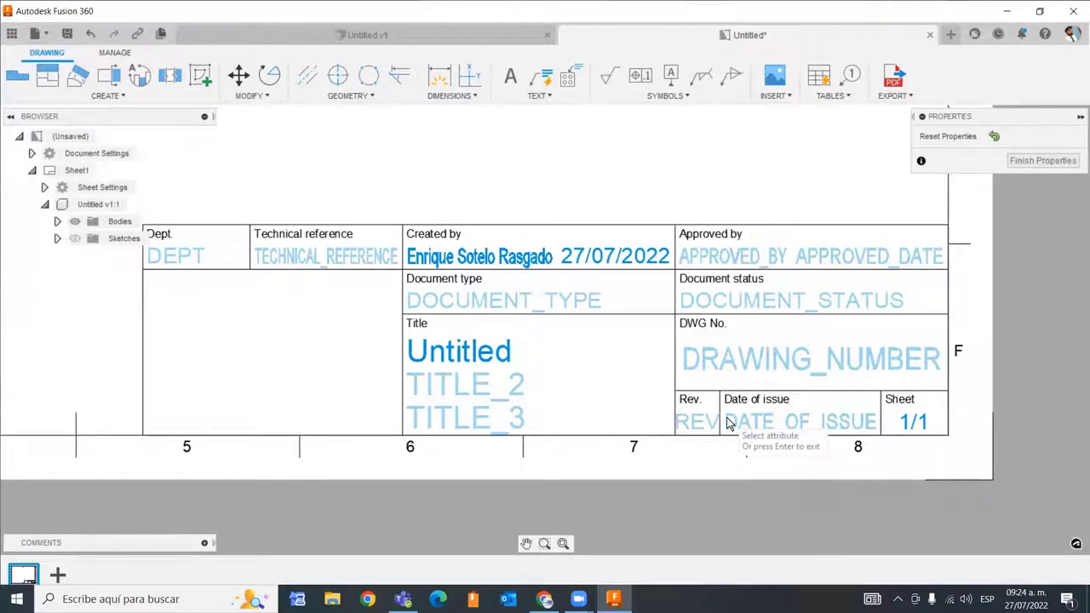
scroll(513, 181, down, 1)
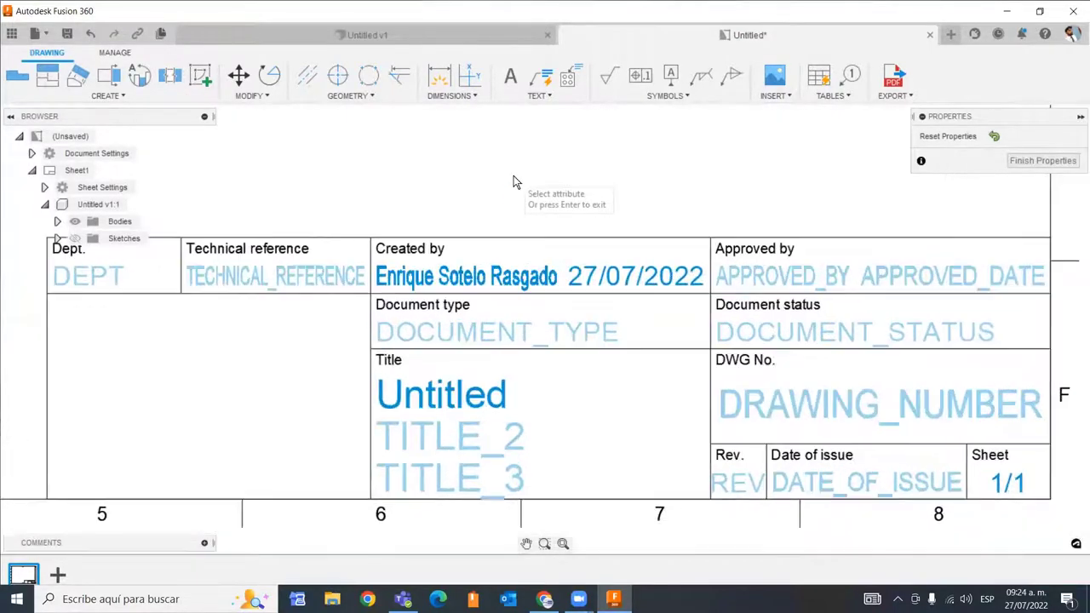
scroll(513, 181, up, 2)
scroll(513, 181, down, 4)
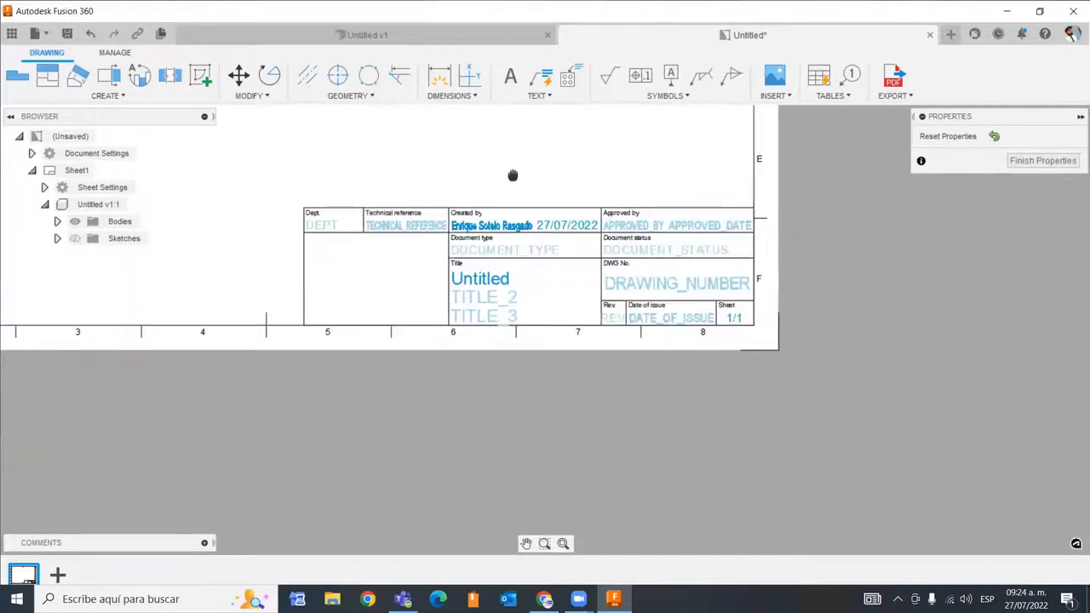
middle_drag(513, 179, 656, 353)
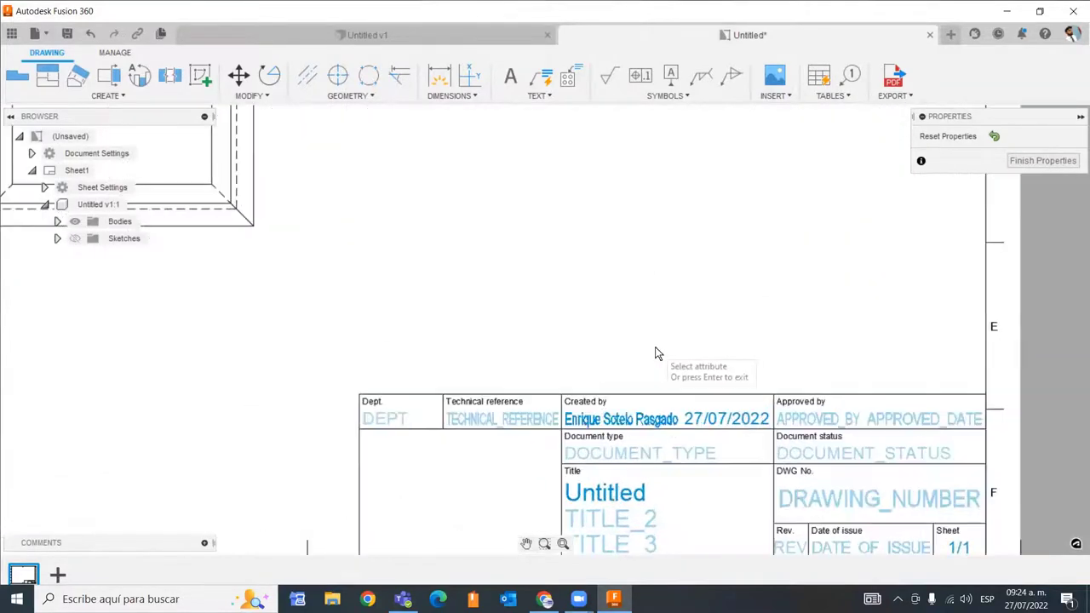
scroll(656, 353, down, 1)
scroll(656, 353, down, 1)
middle_drag(656, 348, 704, 342)
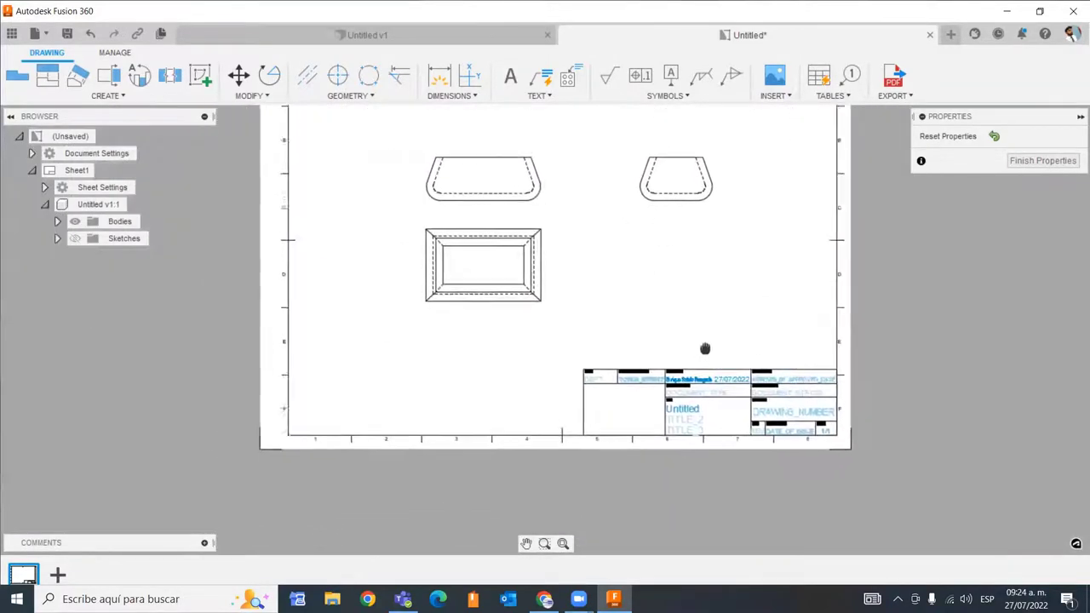
scroll(767, 422, up, 3)
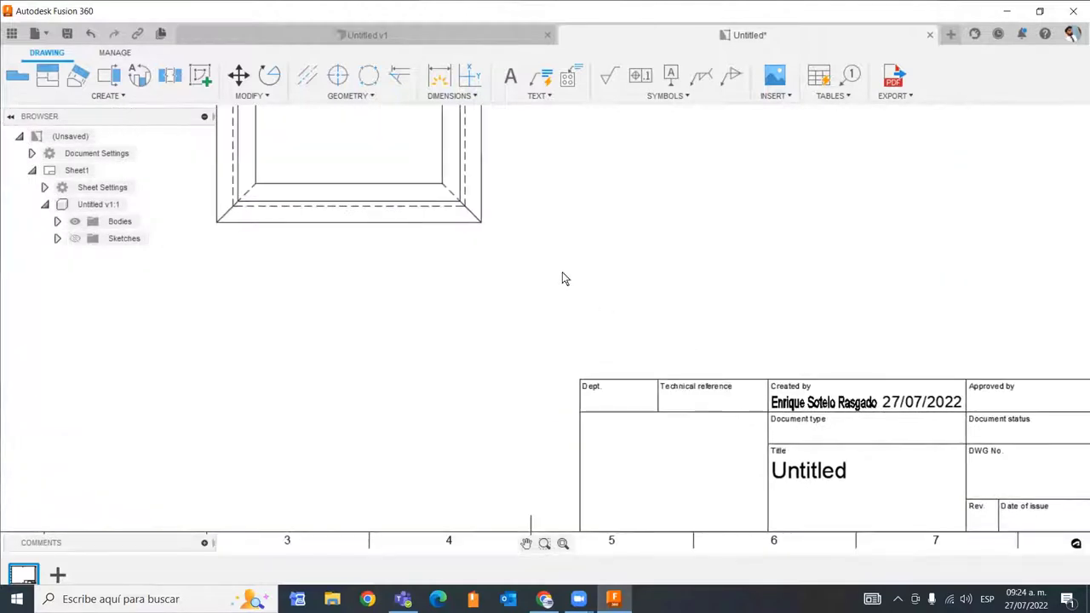
scroll(562, 277, up, 1)
scroll(562, 277, down, 1)
scroll(562, 277, down, 1)
scroll(562, 273, down, 1)
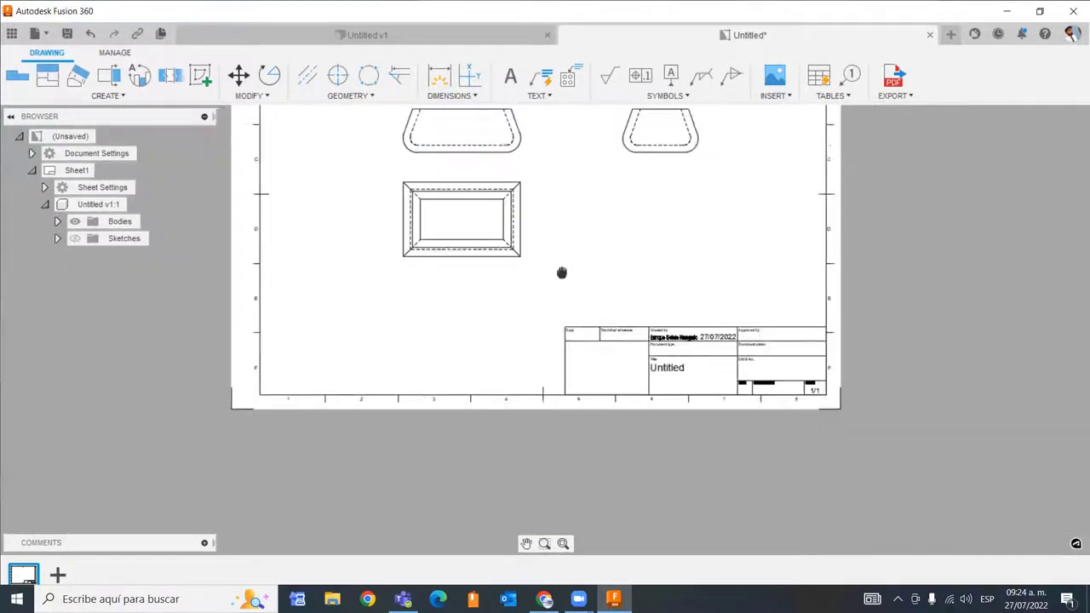
middle_drag(564, 273, 559, 389)
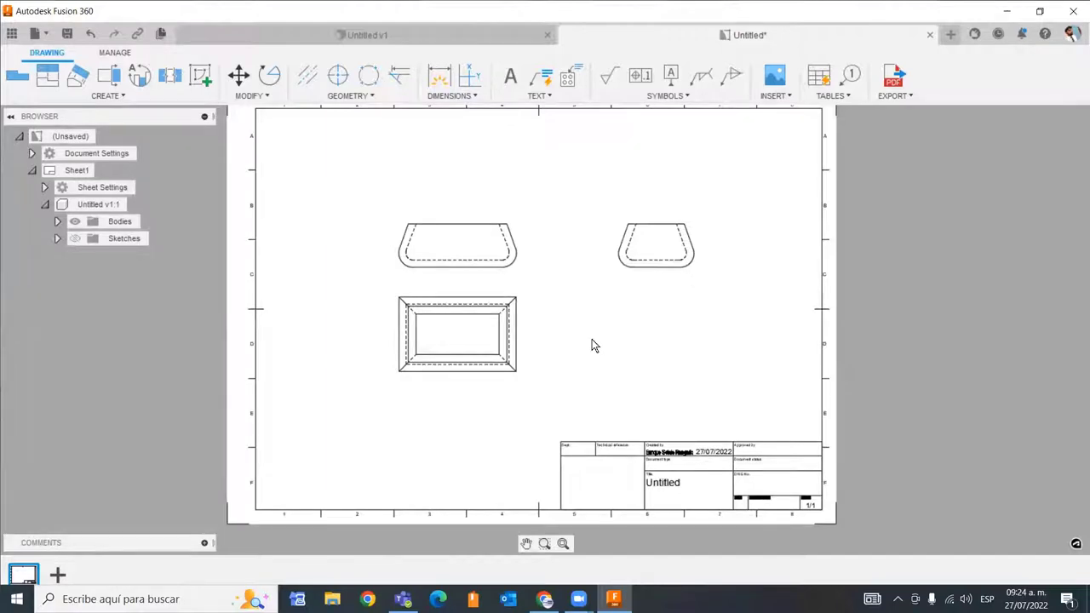
- Dimension the front and side view widths and the top view depth, then return to the Untitled v1 design
click(436, 81)
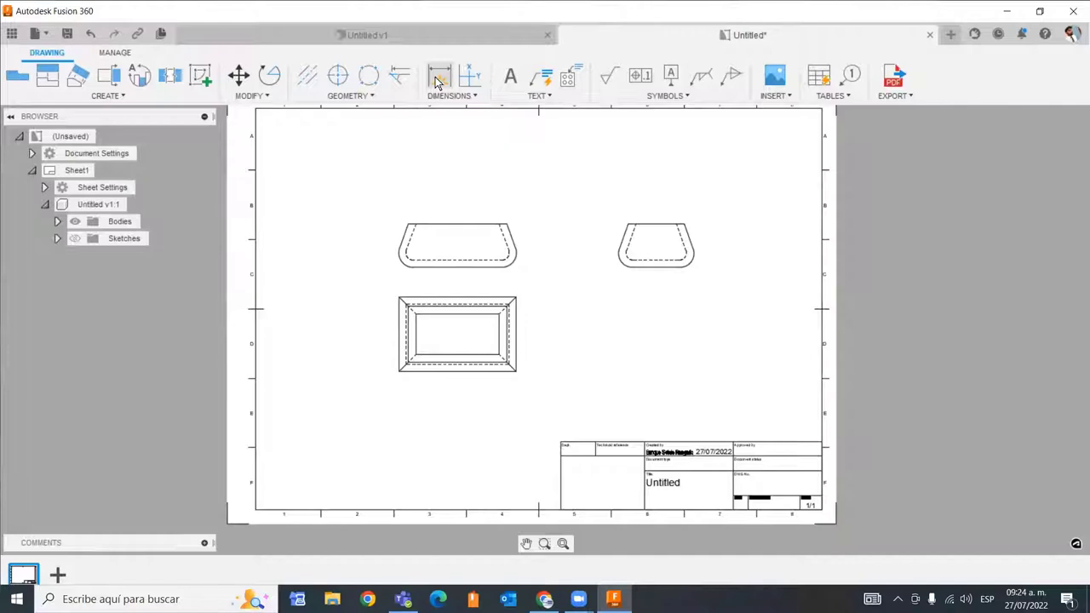
click(460, 224)
click(461, 170)
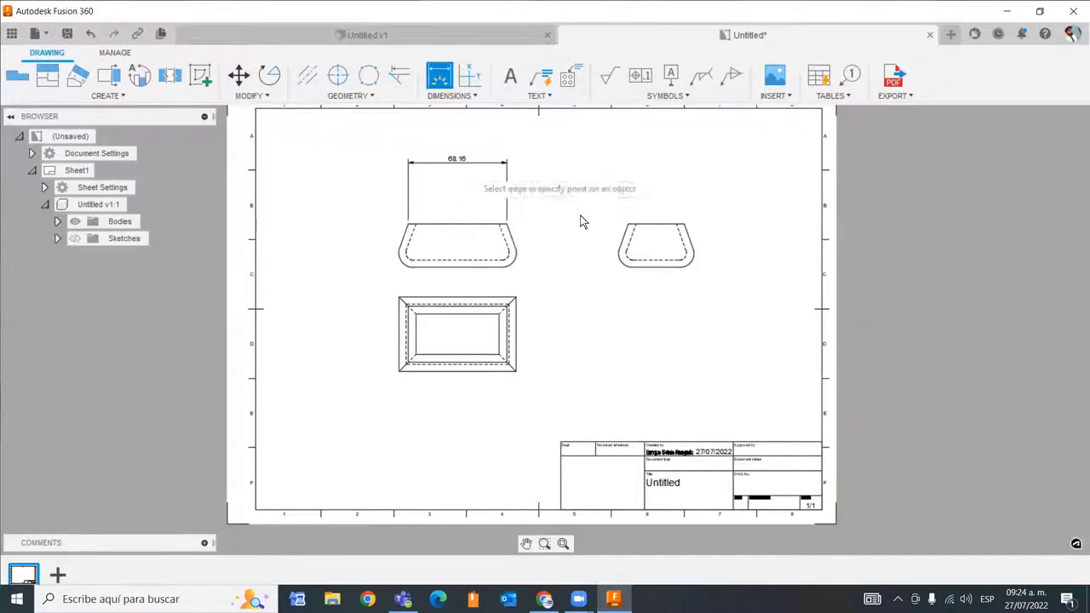
click(662, 226)
click(654, 181)
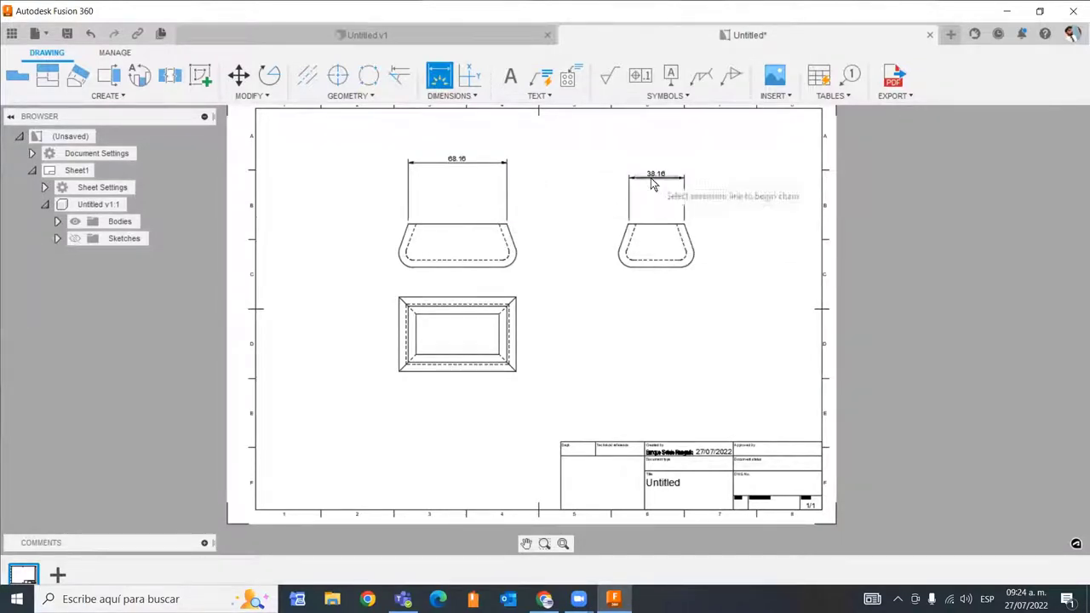
click(481, 299)
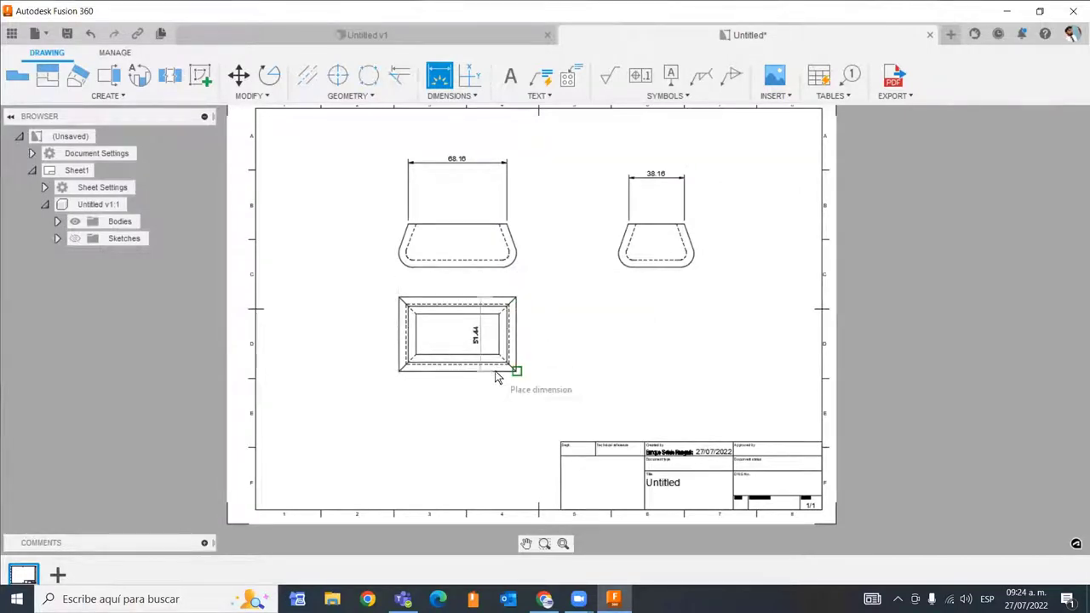
click(568, 358)
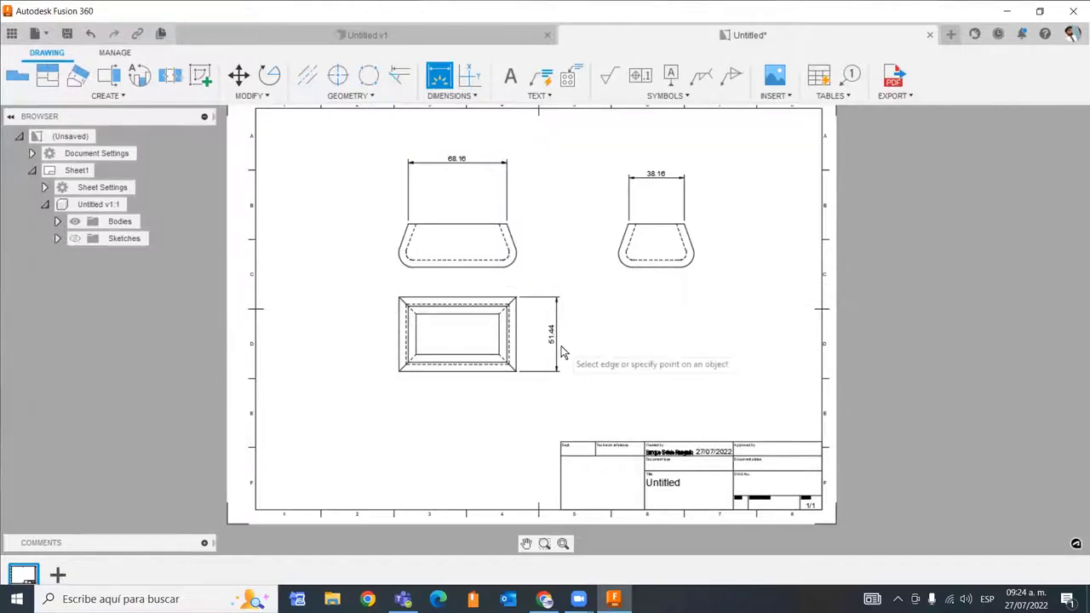
click(436, 31)
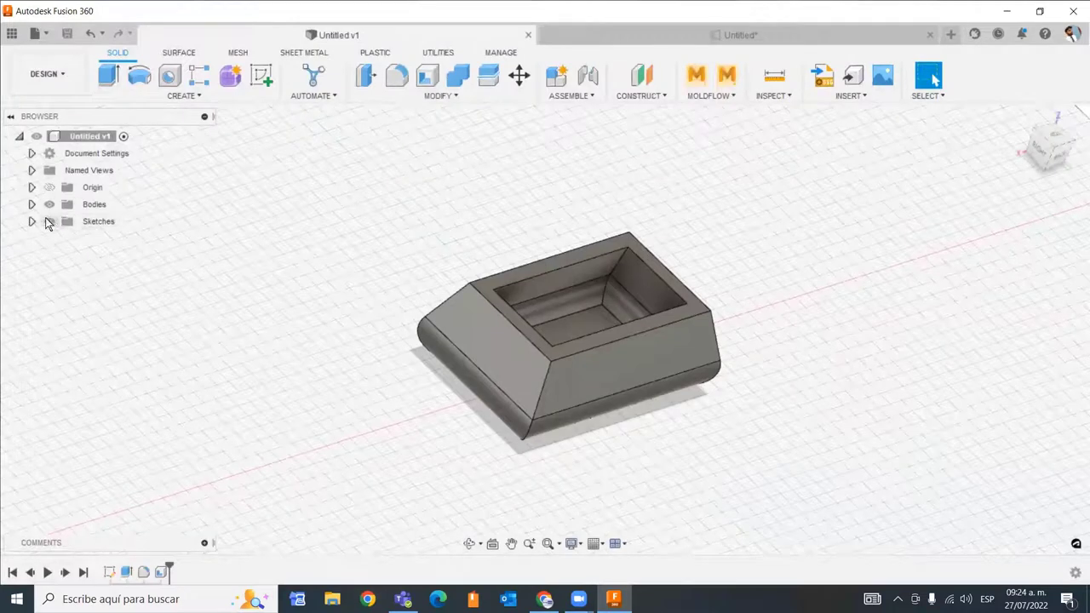
click(31, 222)
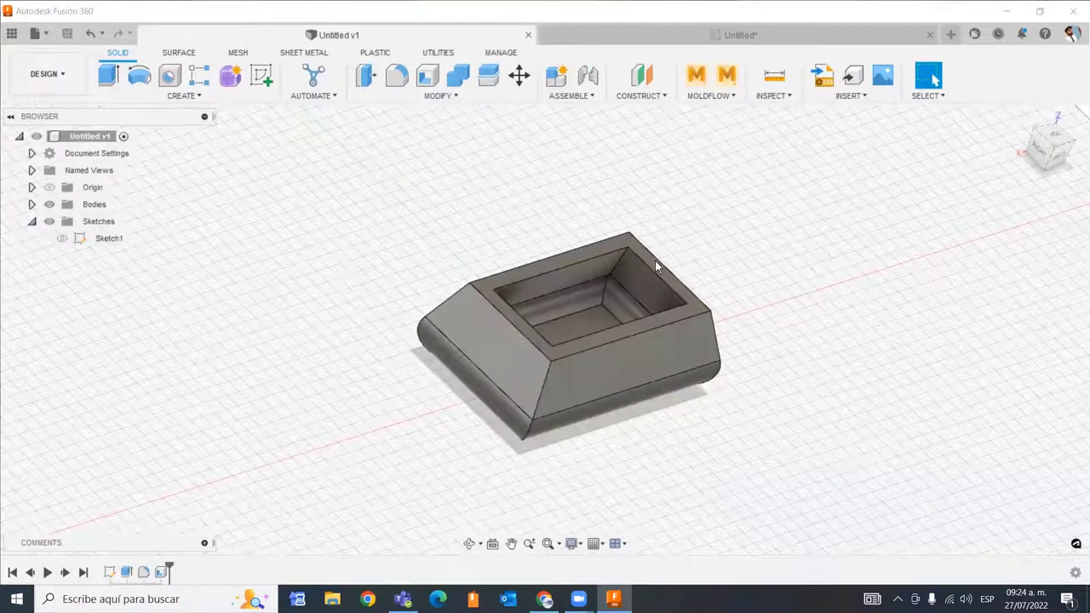
- Edit Sketch1 and change the rectangle's 90.00 width dimension to 30 mm
click(57, 240)
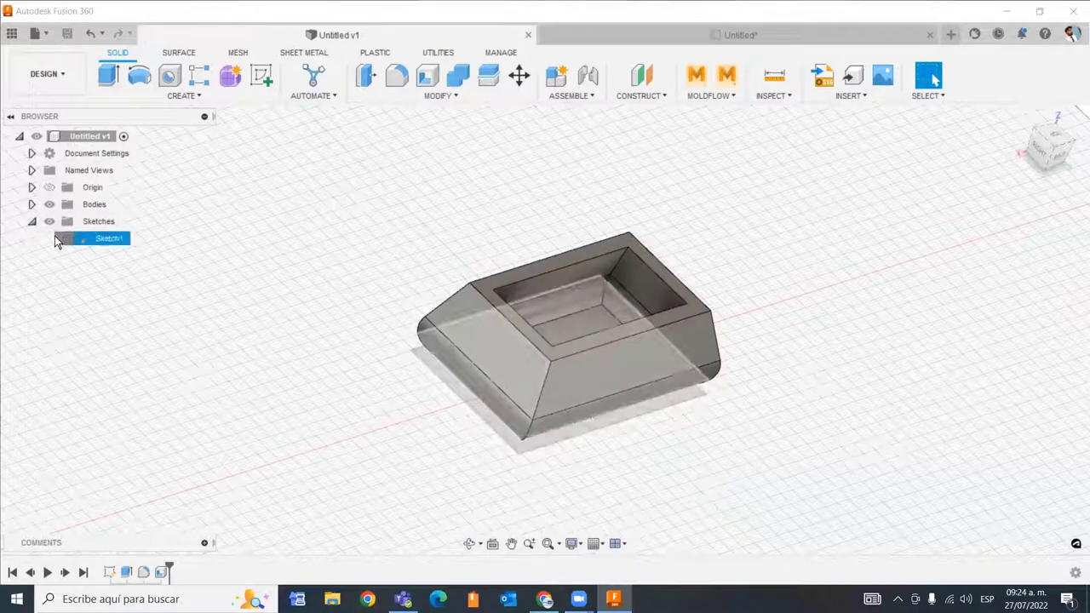
click(57, 239)
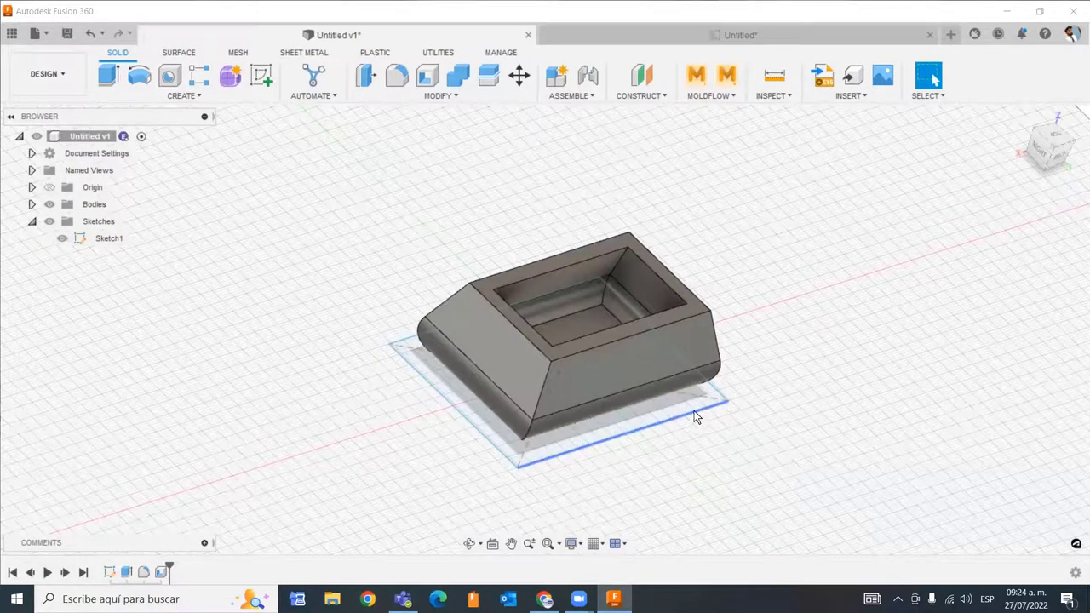
double_click(665, 423)
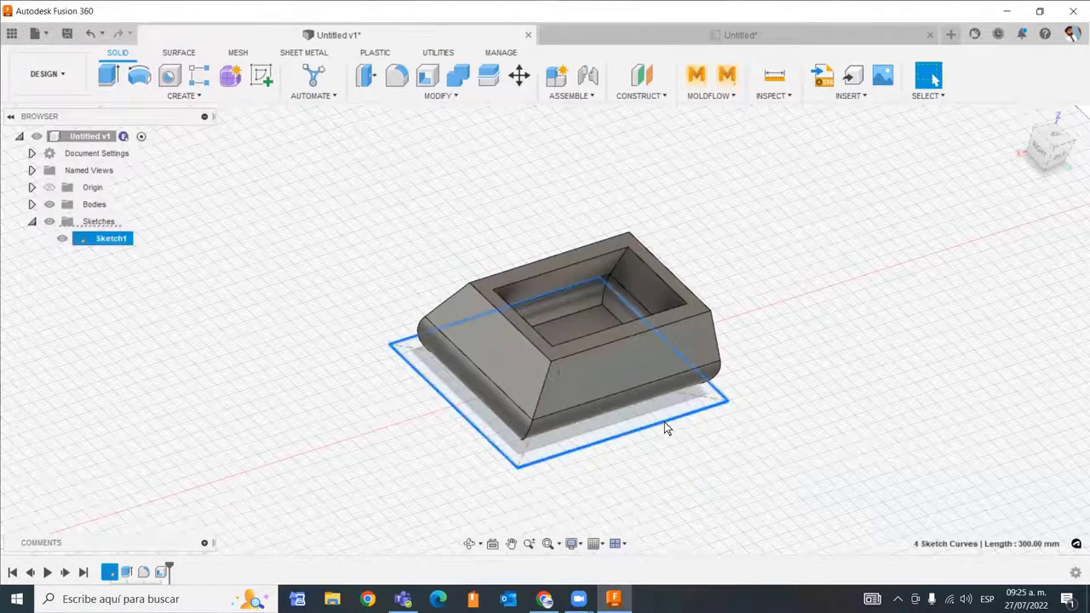
right_click(666, 429)
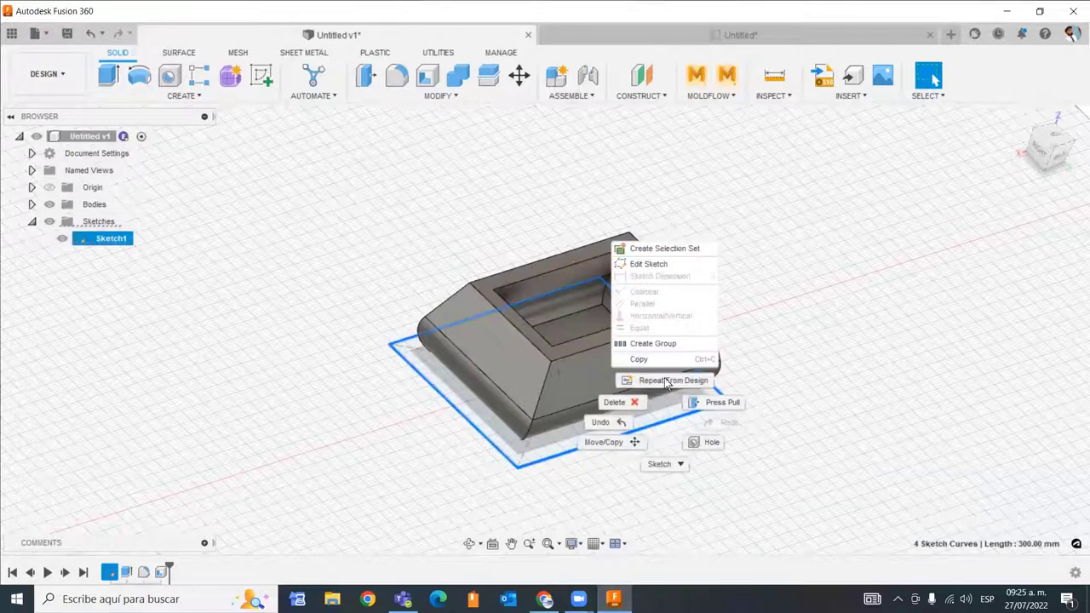
click(648, 265)
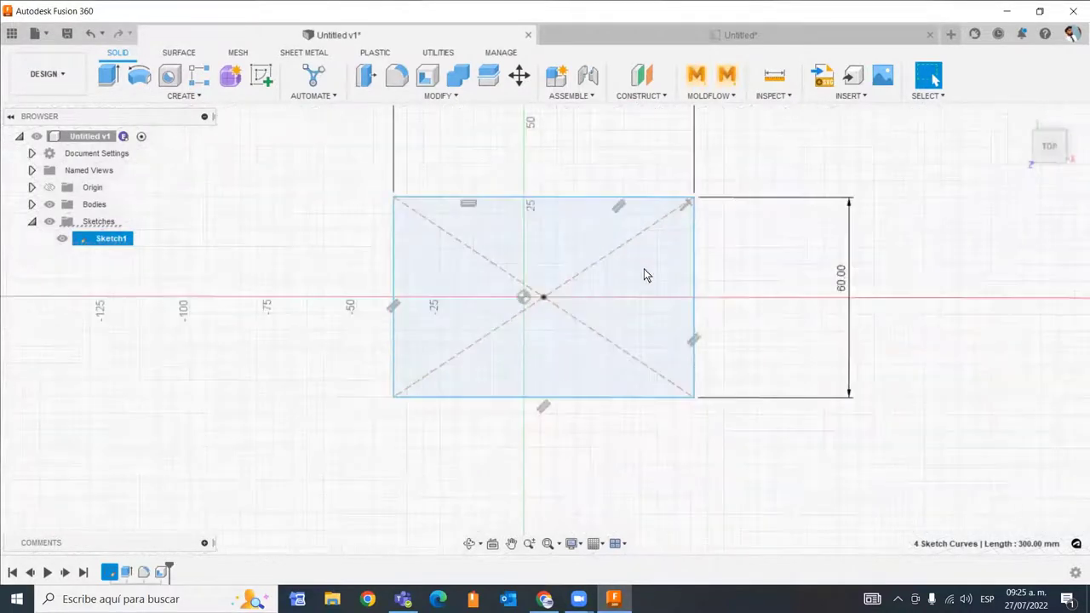
scroll(644, 268, up, 1)
scroll(643, 268, down, 4)
scroll(643, 268, down, 1)
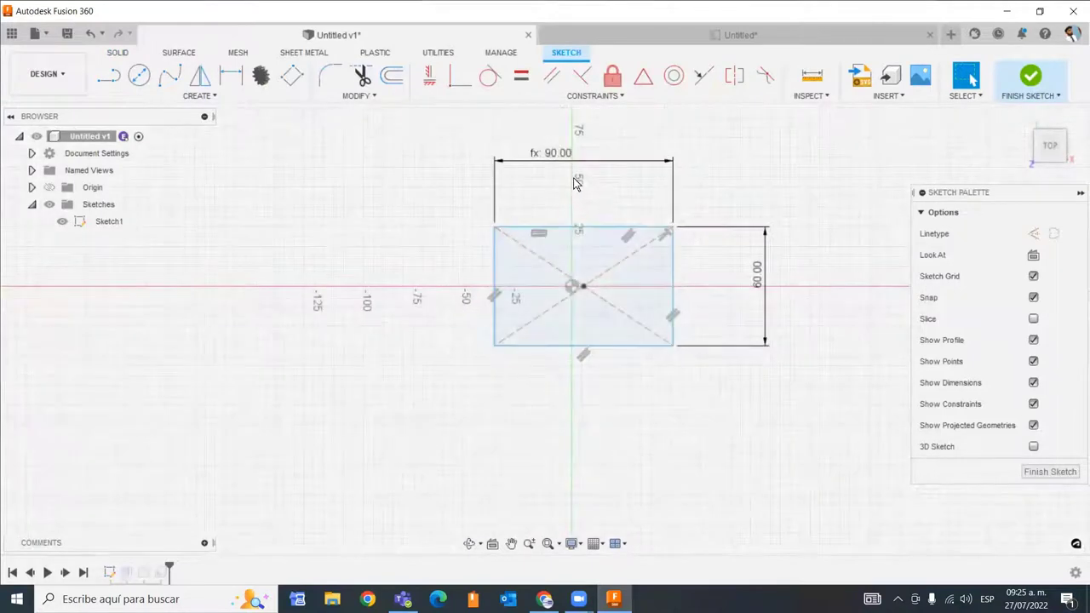
double_click(557, 158)
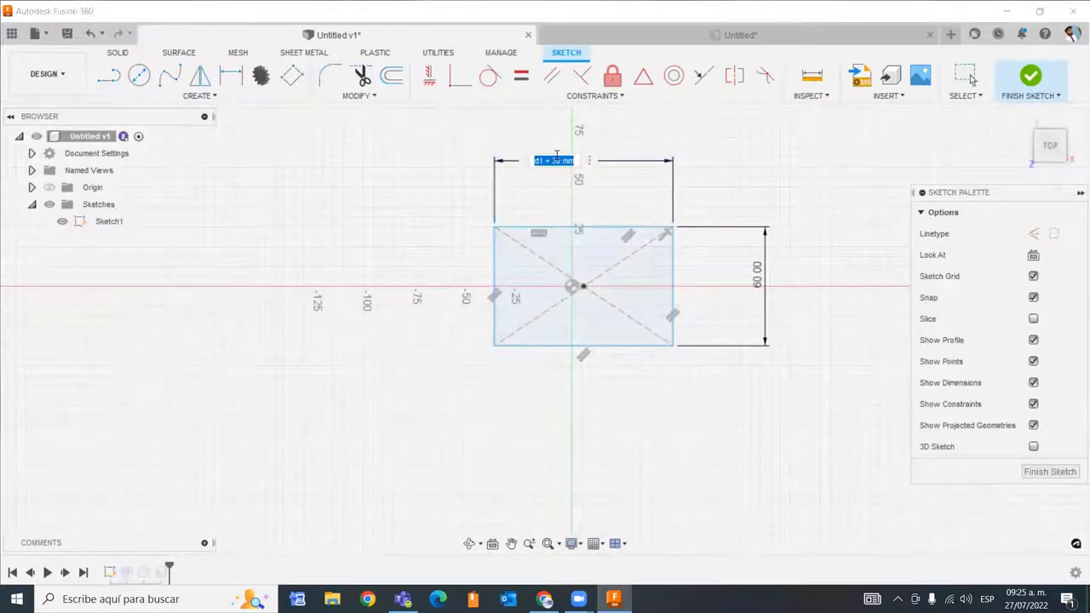
text(30)
key(Return)
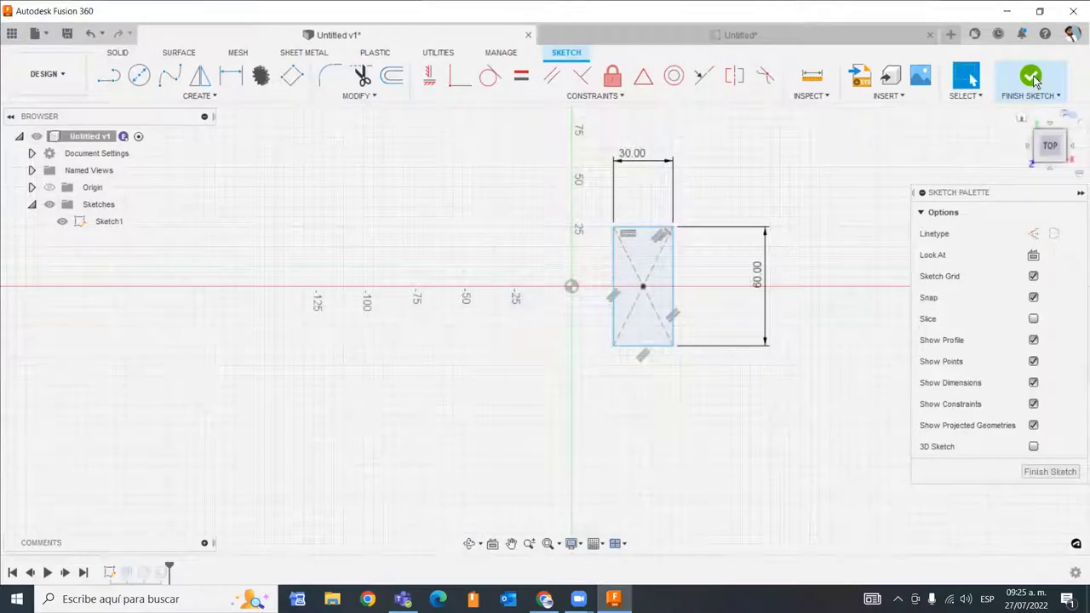
- Finish the sketch so the box rebuilds slimmer, and save the design as version 2
click(1029, 78)
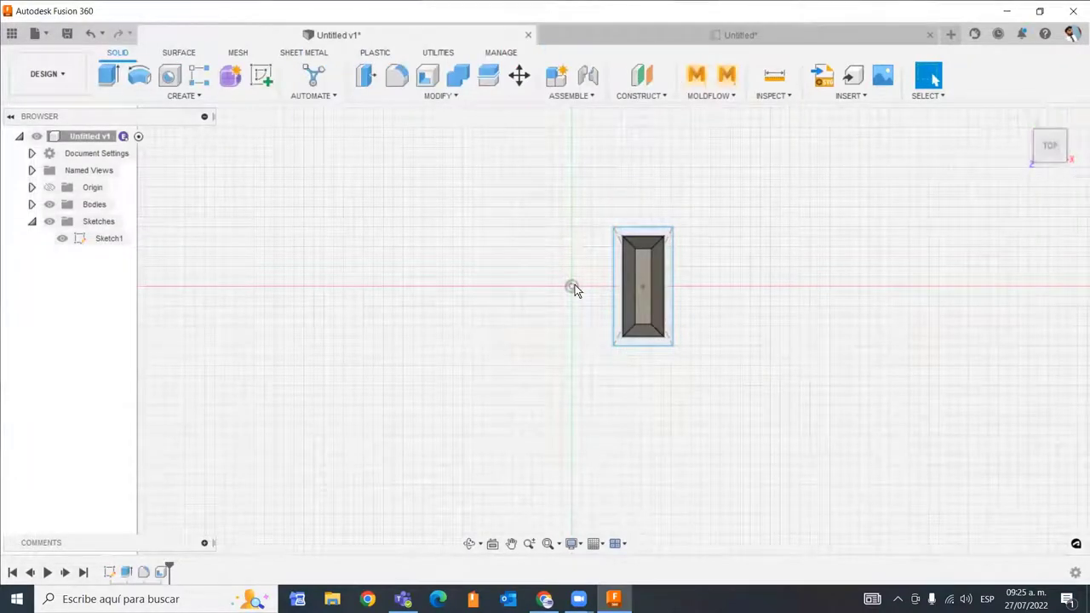
mouse_move(575, 284)
shift+middle_down()
mouse_move(513, 159)
mouse_move(608, 179)
mouse_move(599, 248)
shift+middle_up()
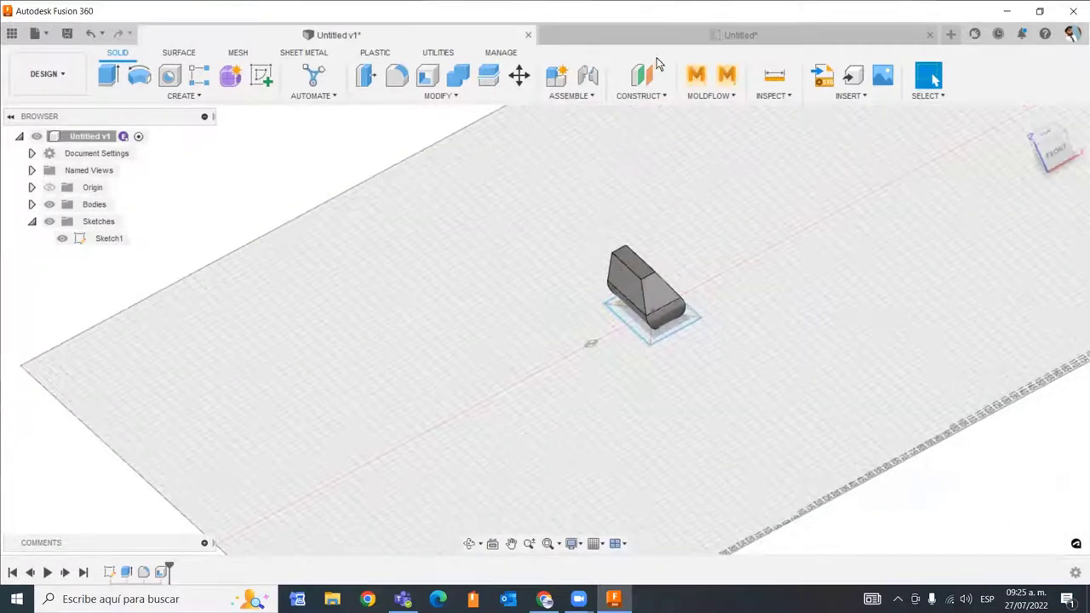
click(663, 26)
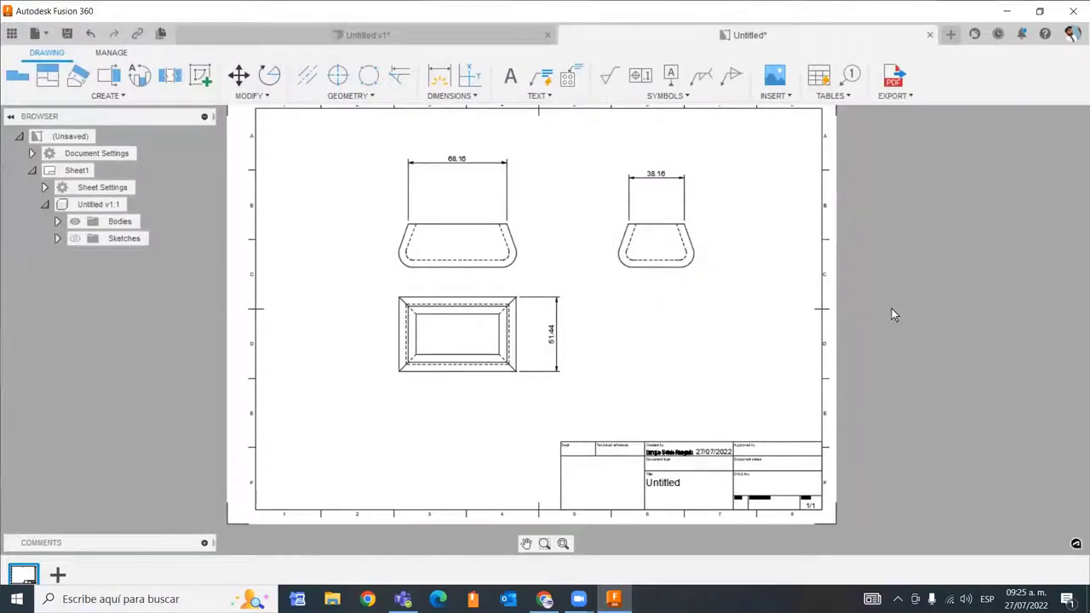
click(463, 36)
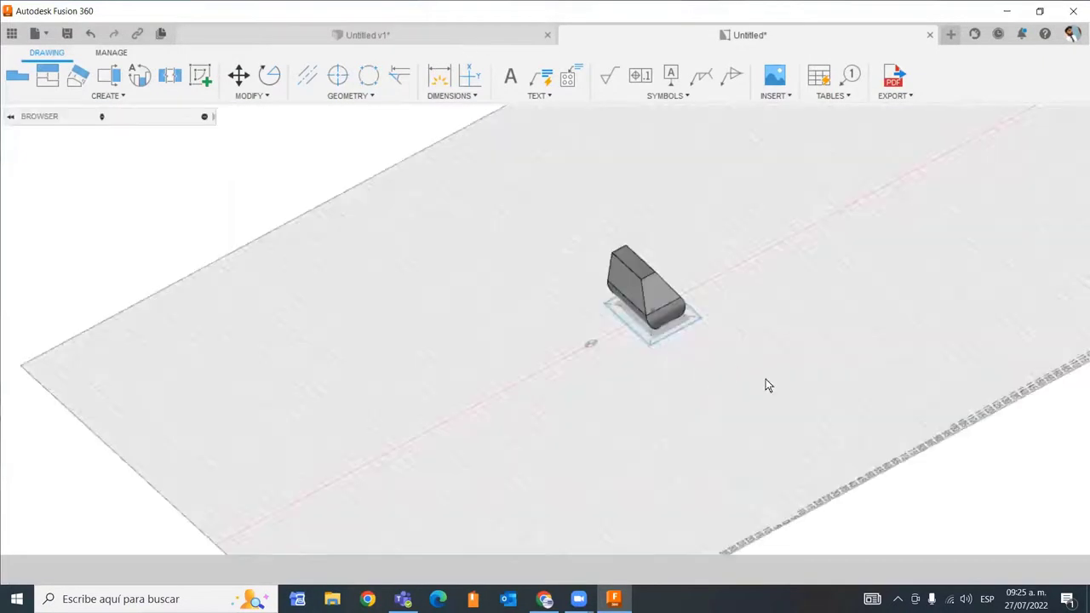
key(ctrl+s)
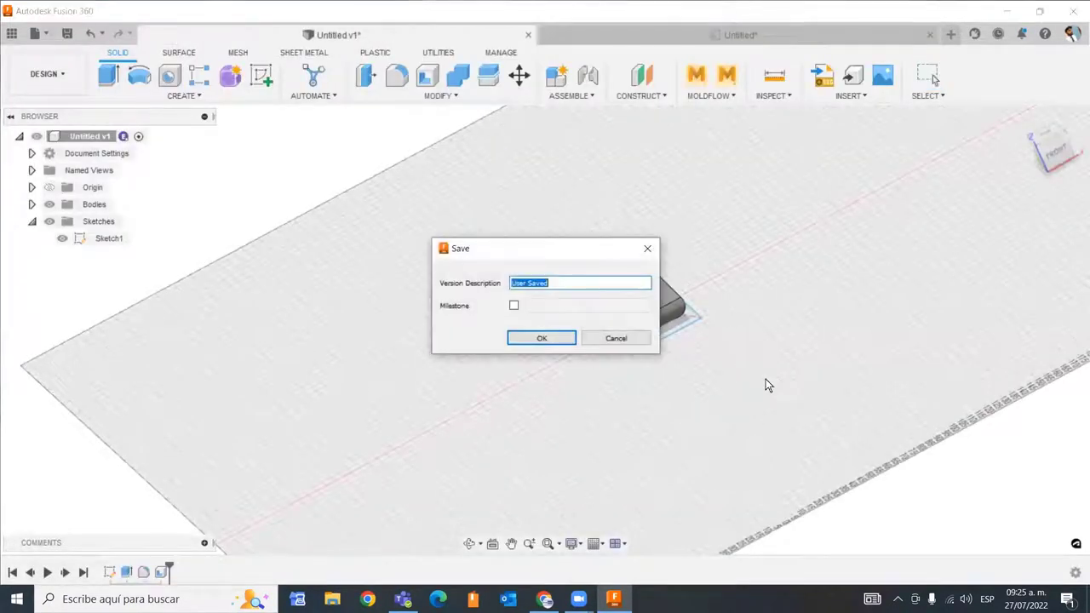
click(538, 338)
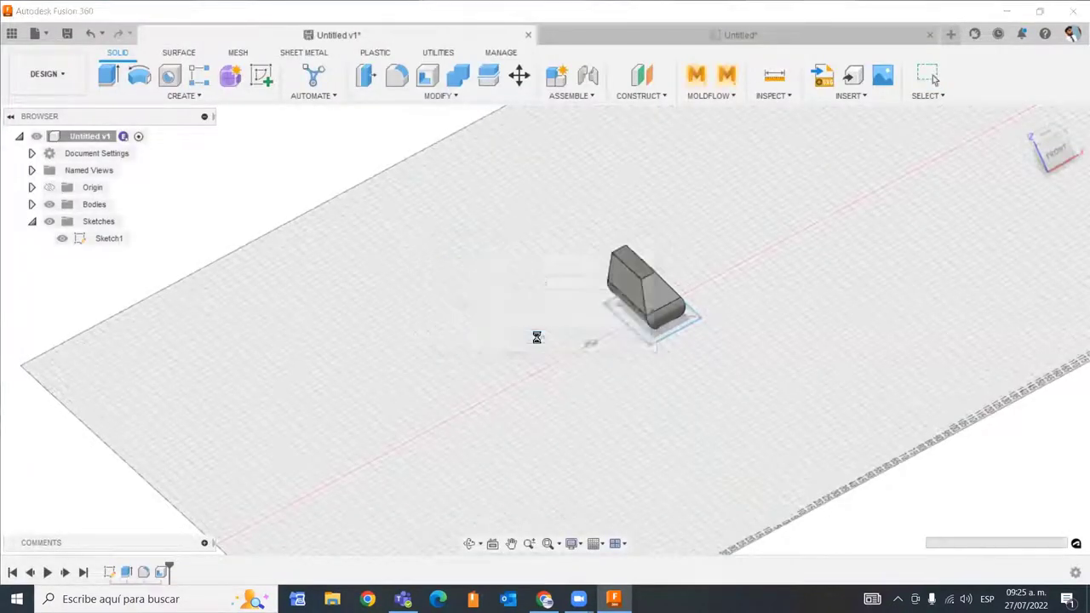
click(732, 35)
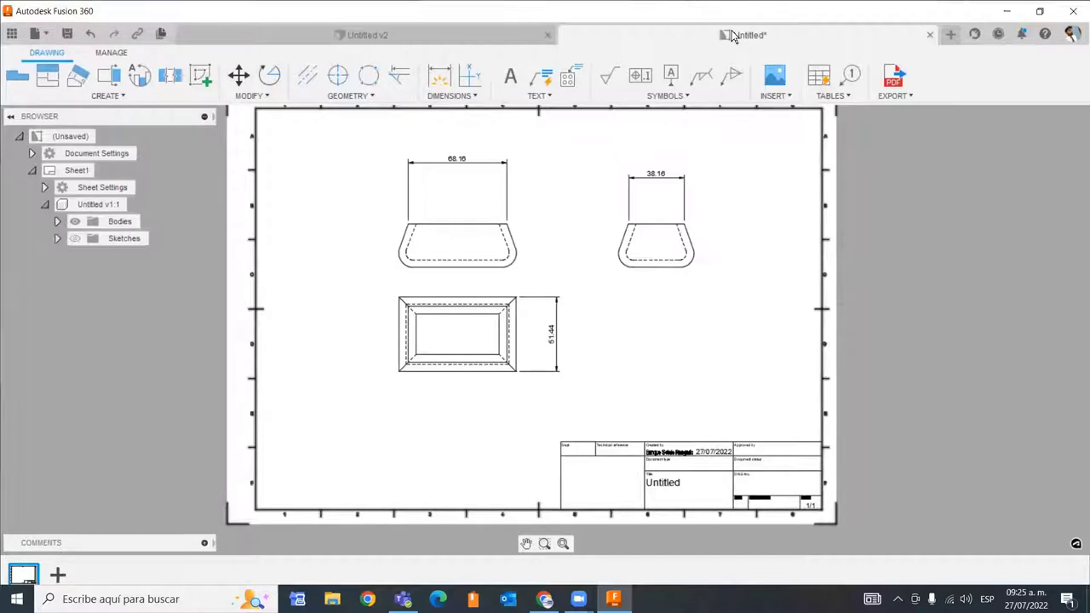
- Close the drawing document and answer its save prompt, leaving only Untitled v2 open
middle_drag(599, 371, 522, 413)
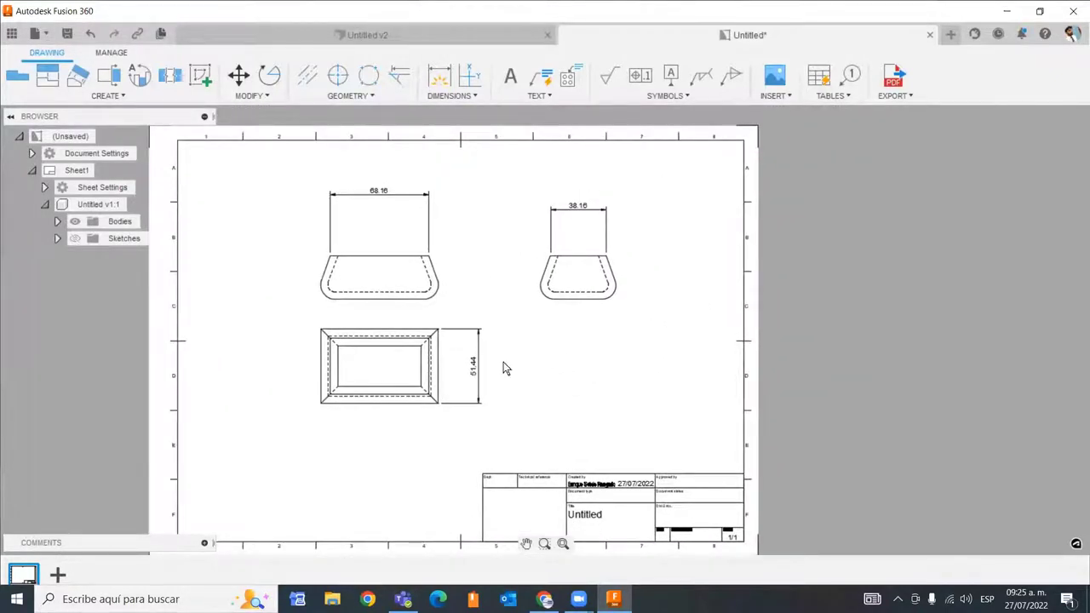
mouse_move(562, 384)
middle_down()
mouse_move(503, 384)
mouse_move(665, 363)
middle_up()
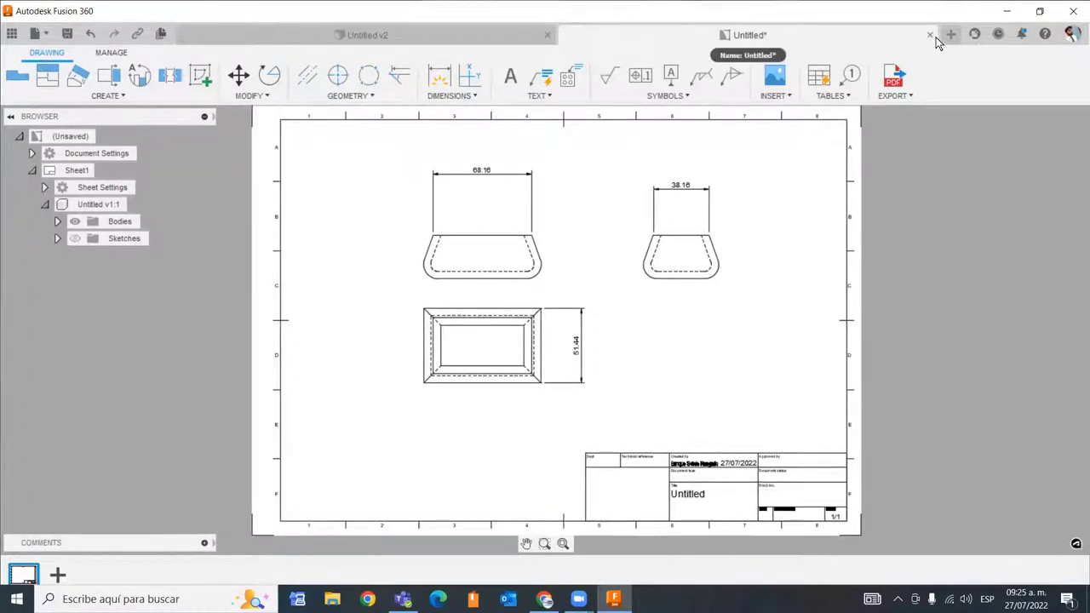
click(479, 34)
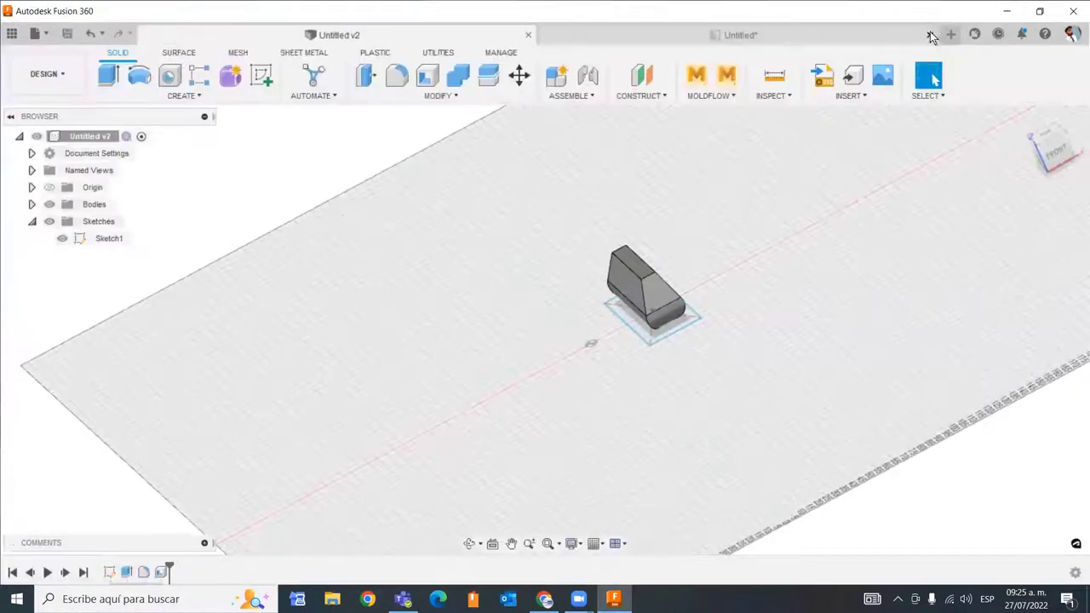
click(930, 35)
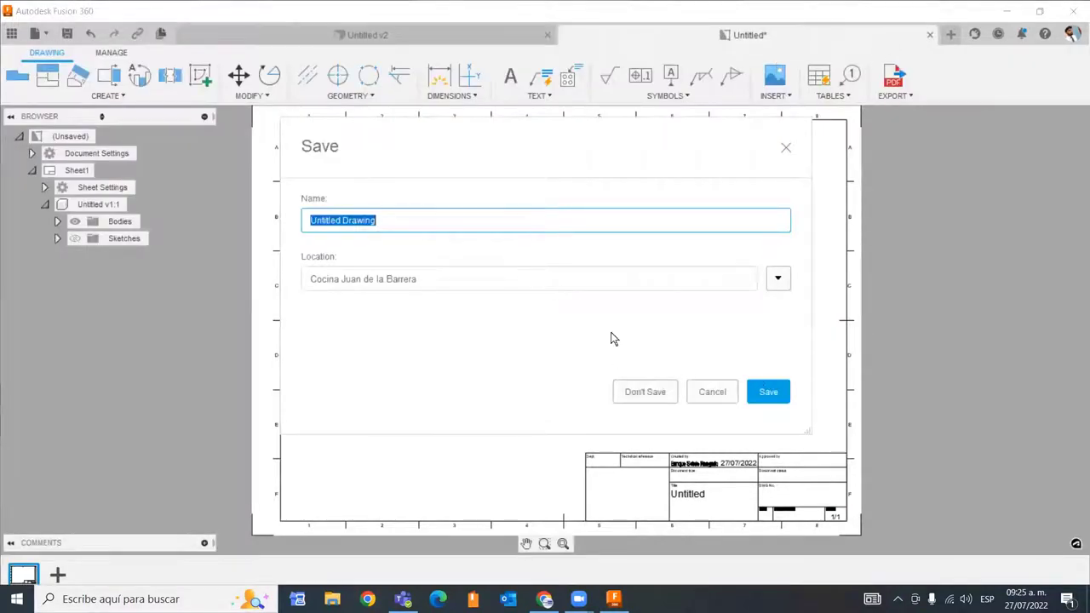
click(770, 391)
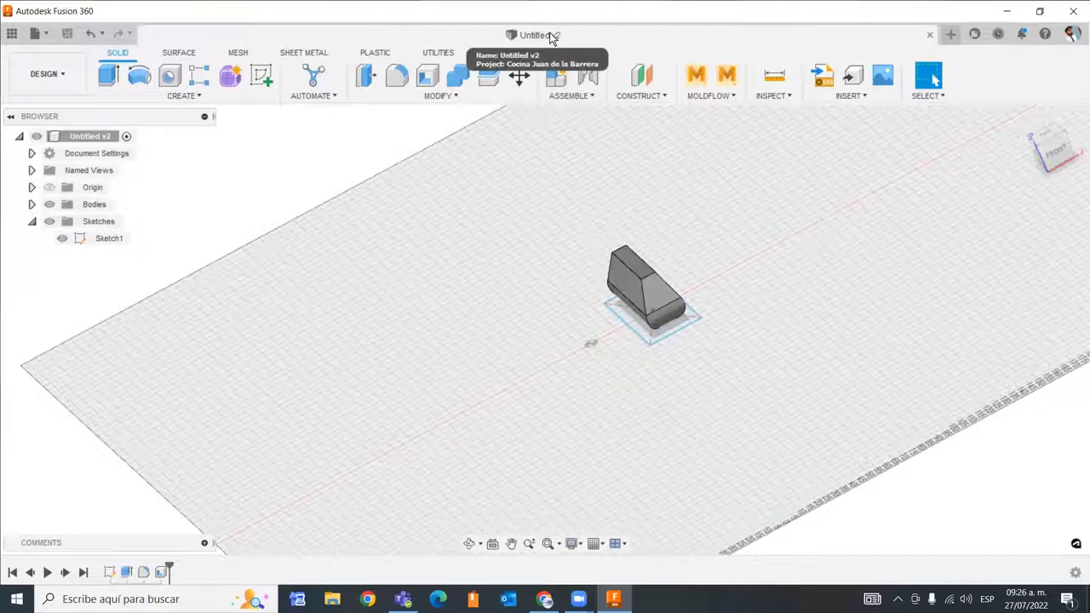
- Browse the Data Panel's project list and filter, then open the Inducción a Fusion 360 project
click(12, 34)
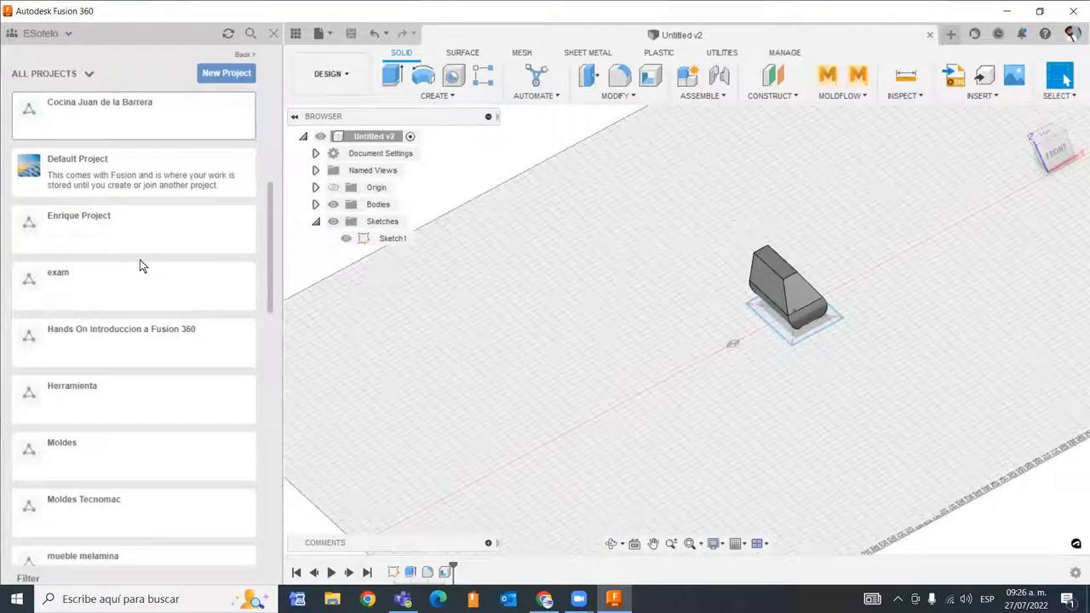
scroll(143, 267, down, 10)
scroll(142, 267, down, 1)
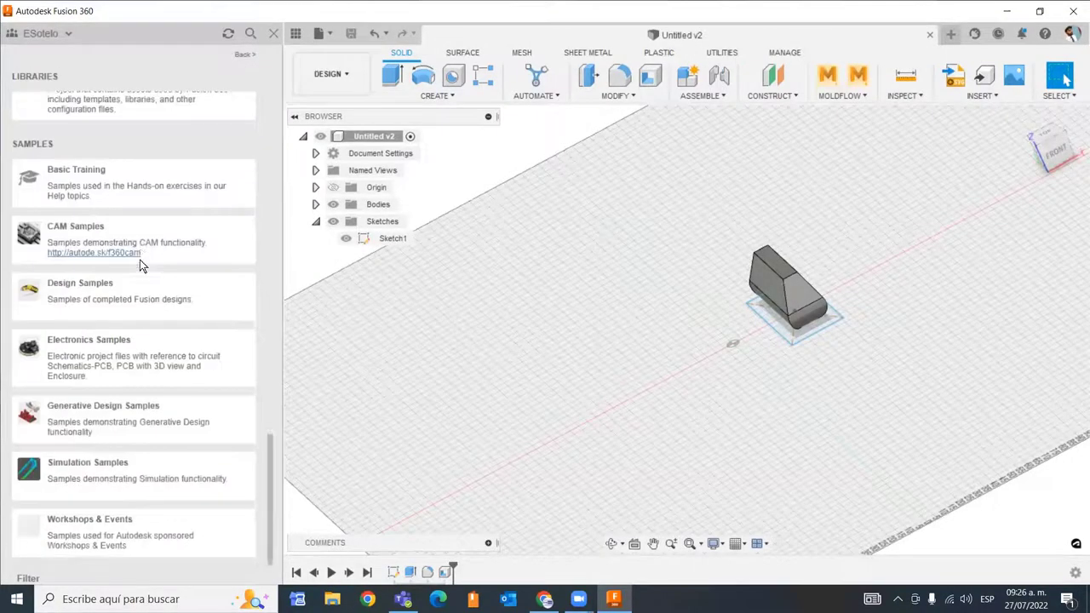
scroll(142, 267, up, 4)
scroll(142, 266, up, 10)
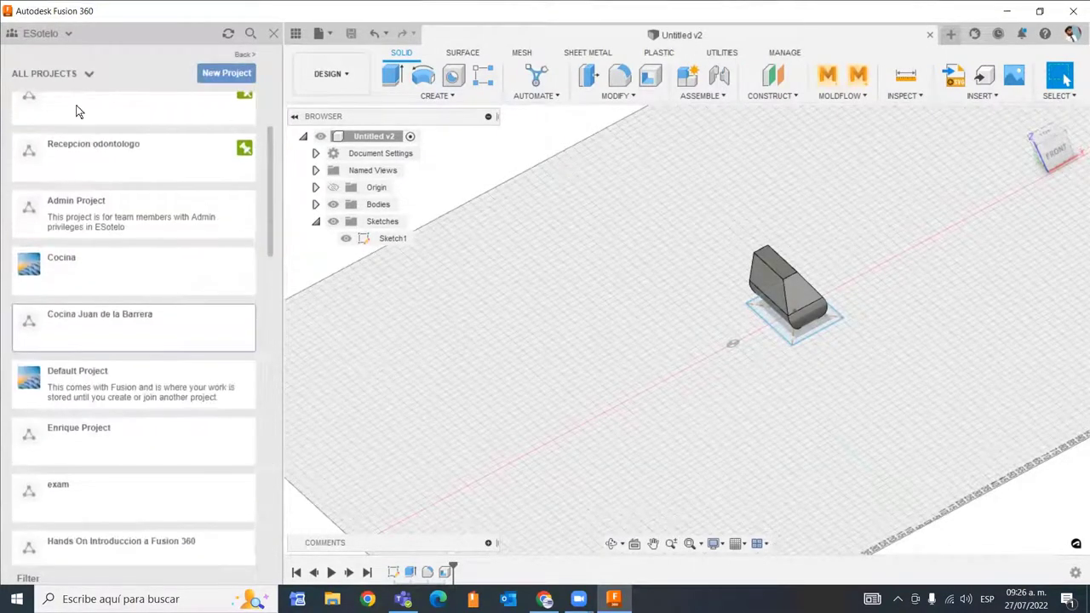
click(68, 76)
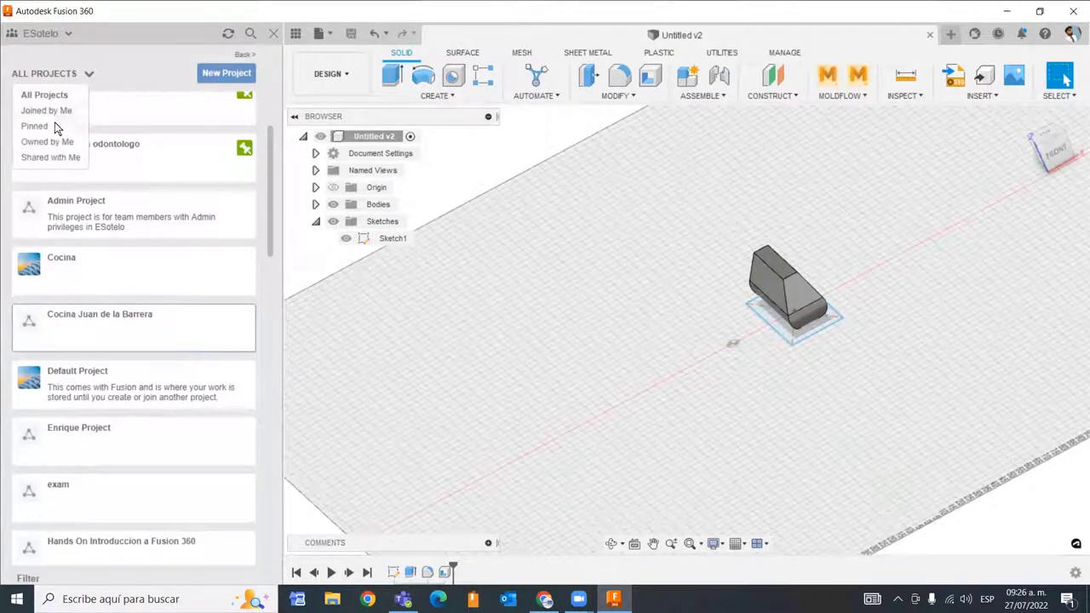
scroll(166, 196, up, 4)
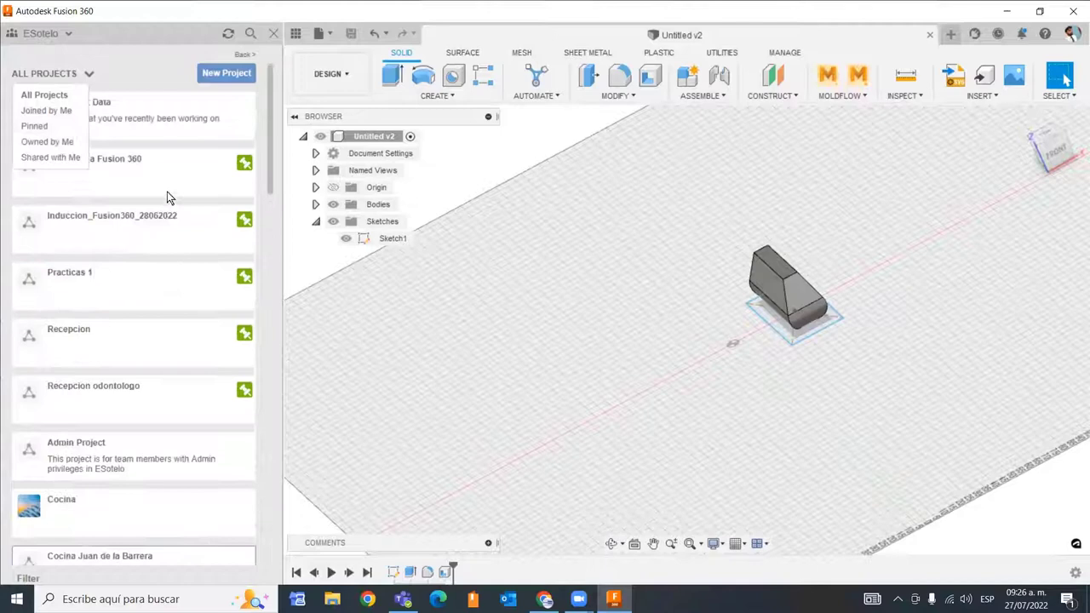
click(168, 124)
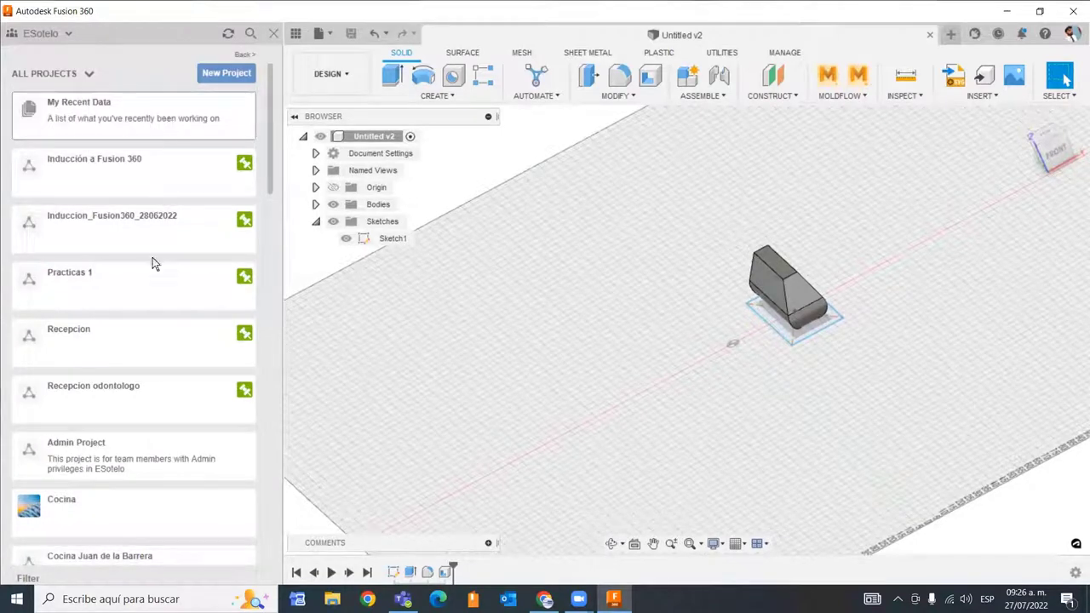
scroll(153, 259, down, 2)
scroll(153, 260, up, 2)
click(128, 171)
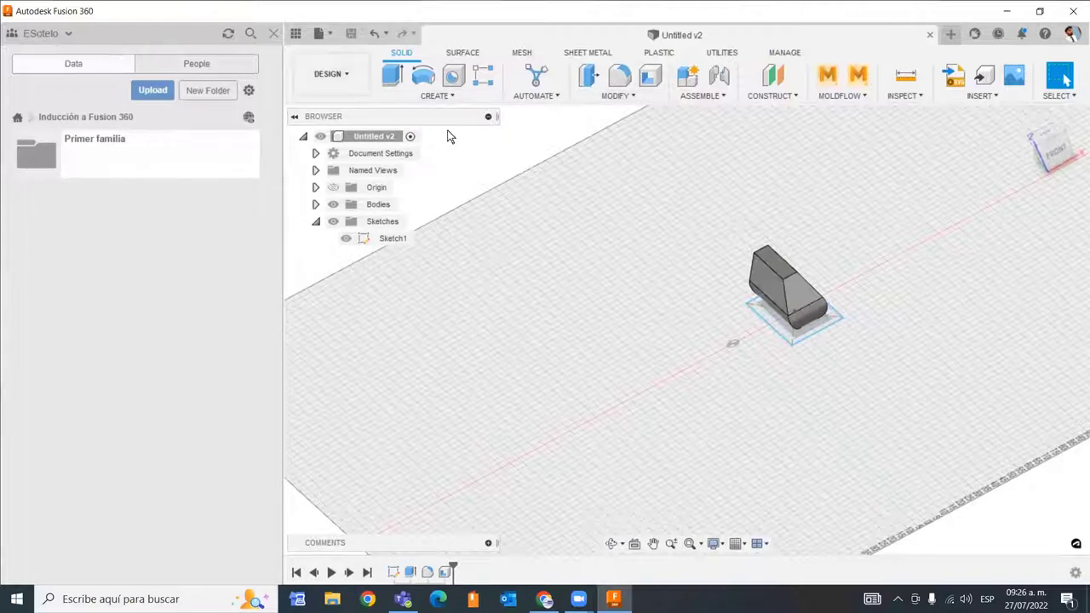
- Leave the project and go back to the All Projects list
click(320, 34)
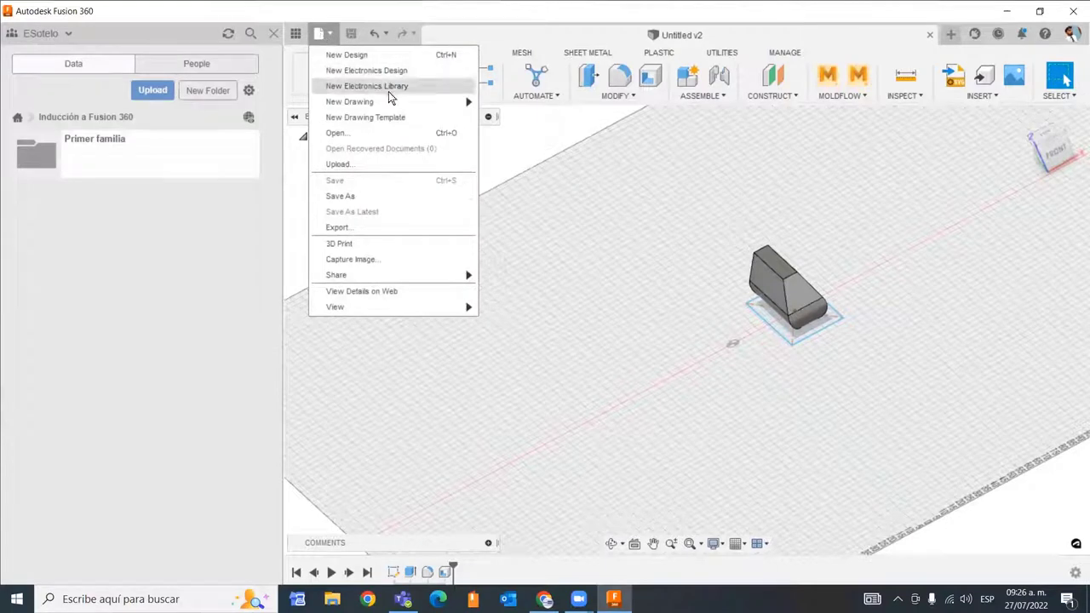
click(176, 214)
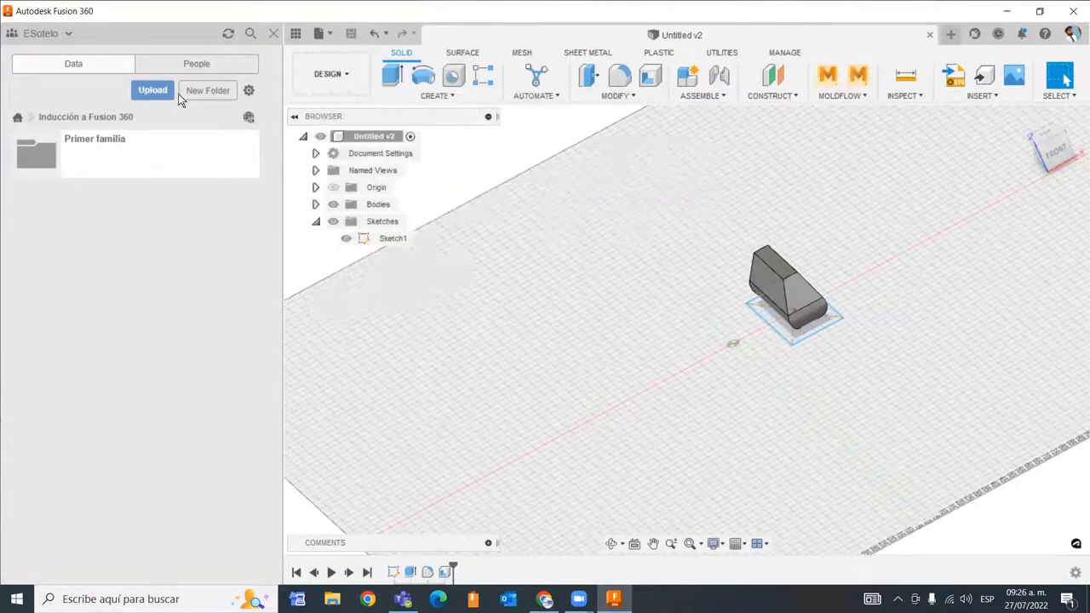
click(18, 118)
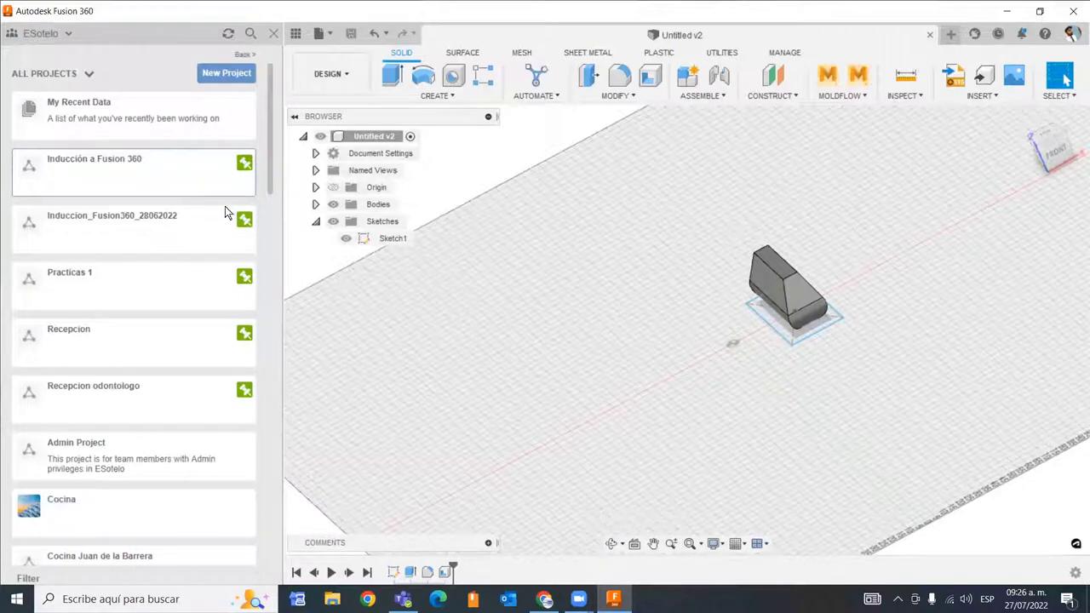
- Scroll the All Projects list down to Libraries and back to the top, then show the File menu
scroll(140, 341, down, 1)
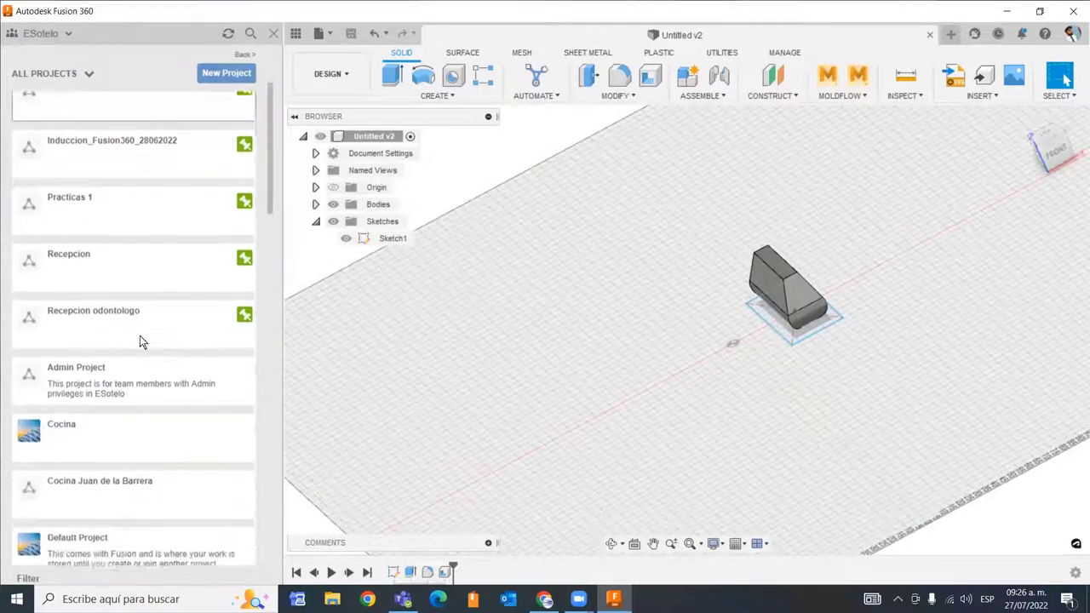
scroll(140, 341, down, 1)
scroll(139, 342, down, 2)
scroll(139, 341, down, 5)
scroll(142, 342, down, 4)
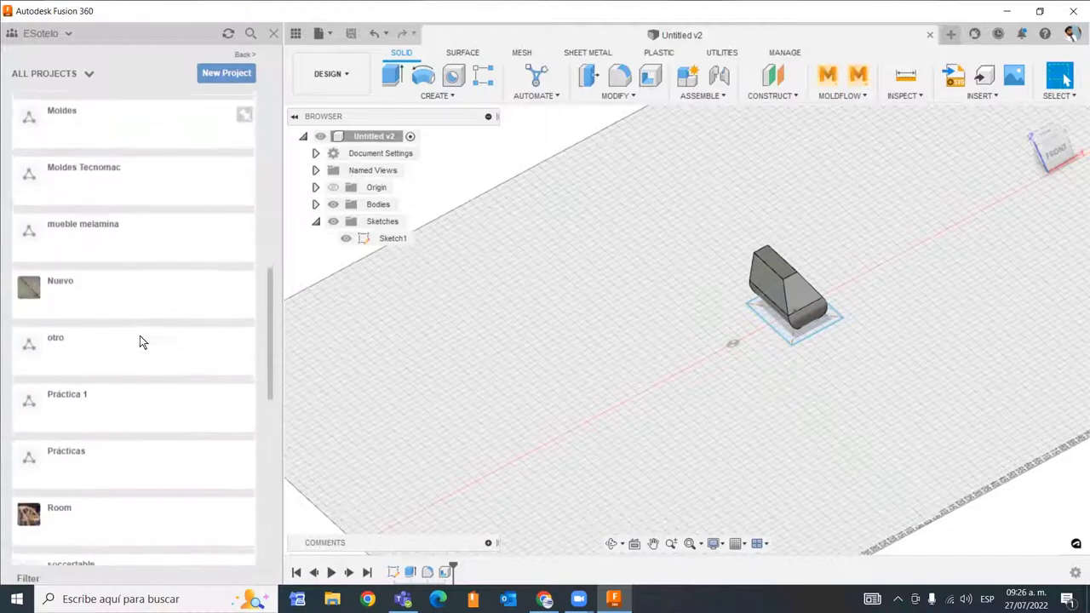
scroll(141, 341, down, 1)
scroll(141, 341, down, 2)
scroll(142, 342, down, 3)
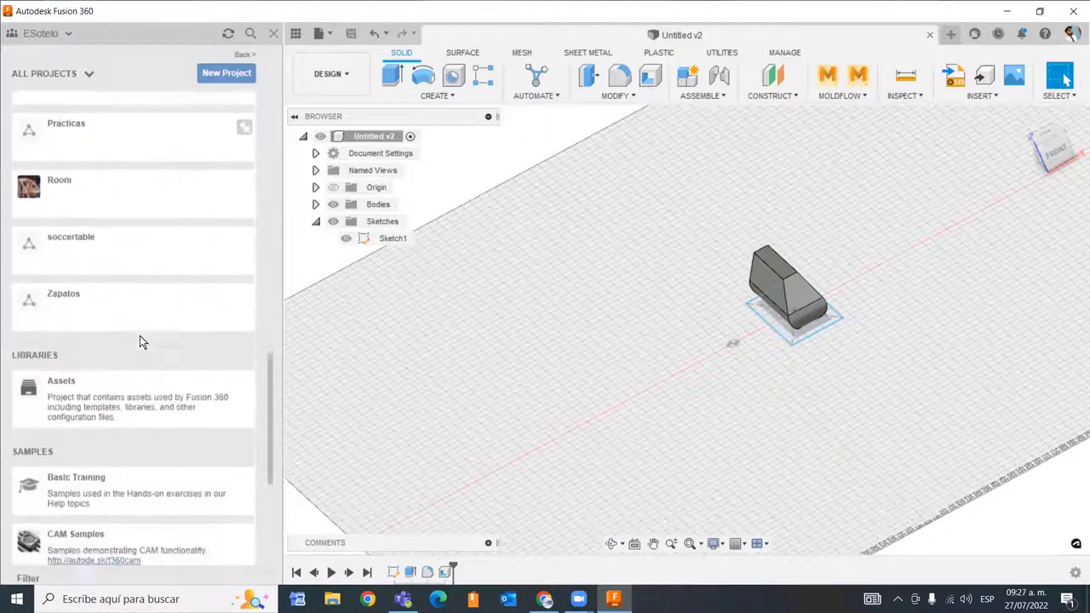
scroll(141, 341, up, 4)
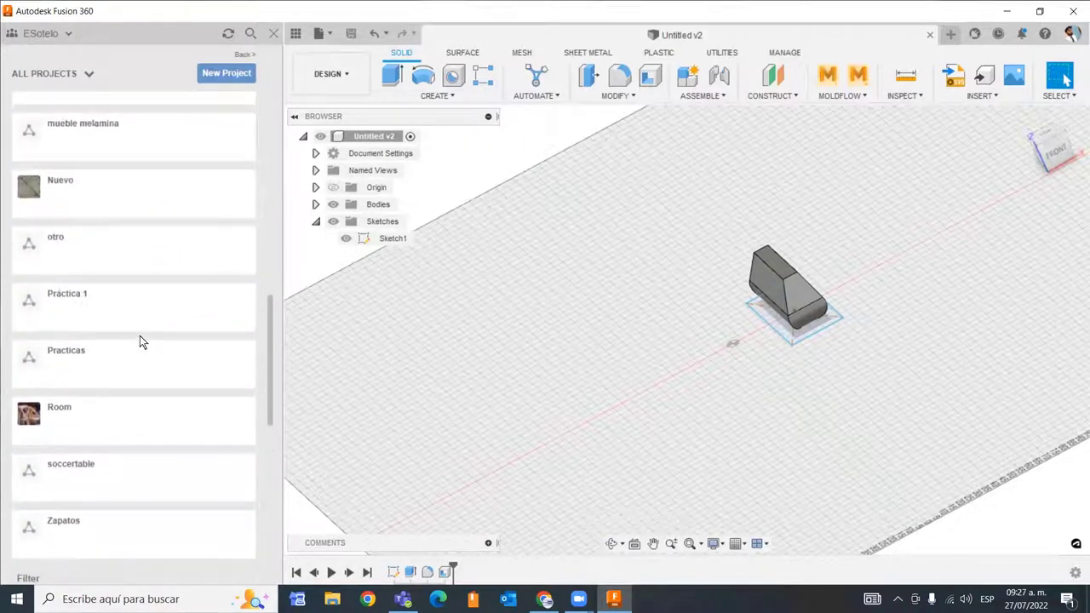
scroll(141, 342, up, 3)
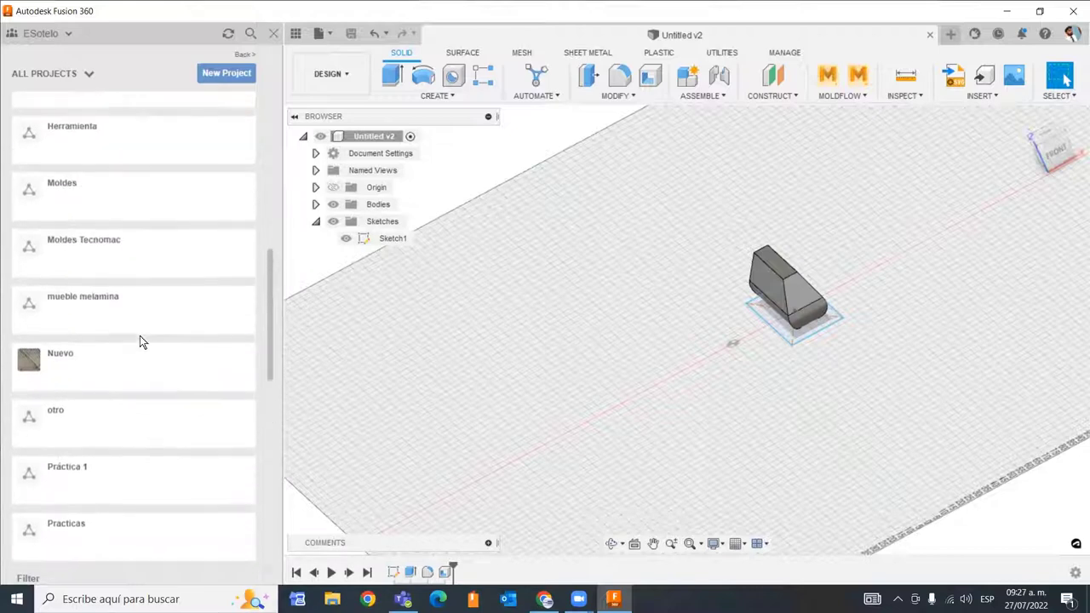
scroll(139, 335, up, 3)
scroll(140, 335, up, 3)
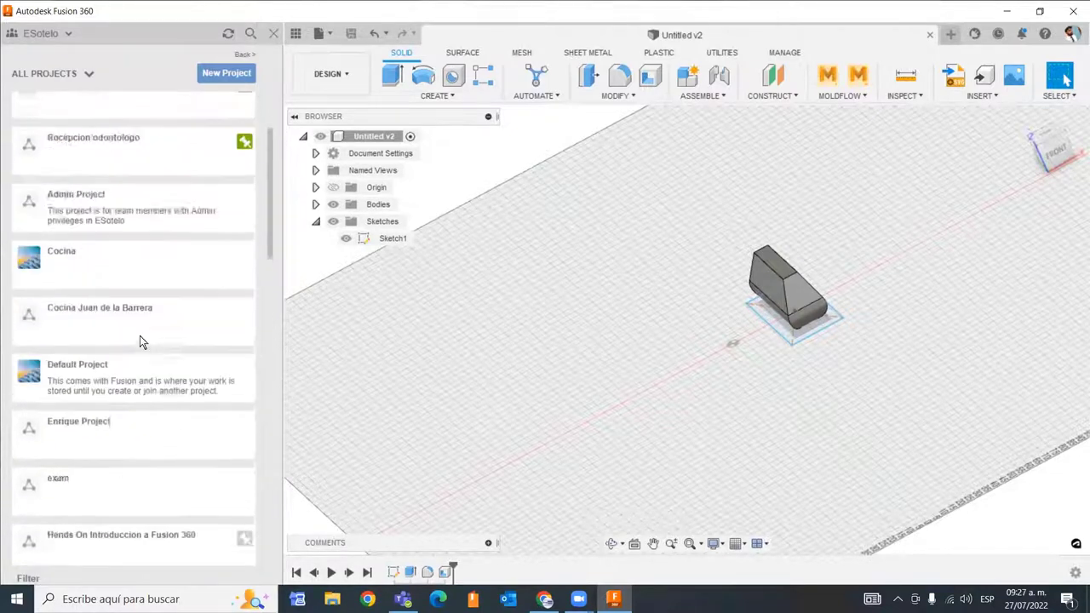
scroll(140, 335, up, 4)
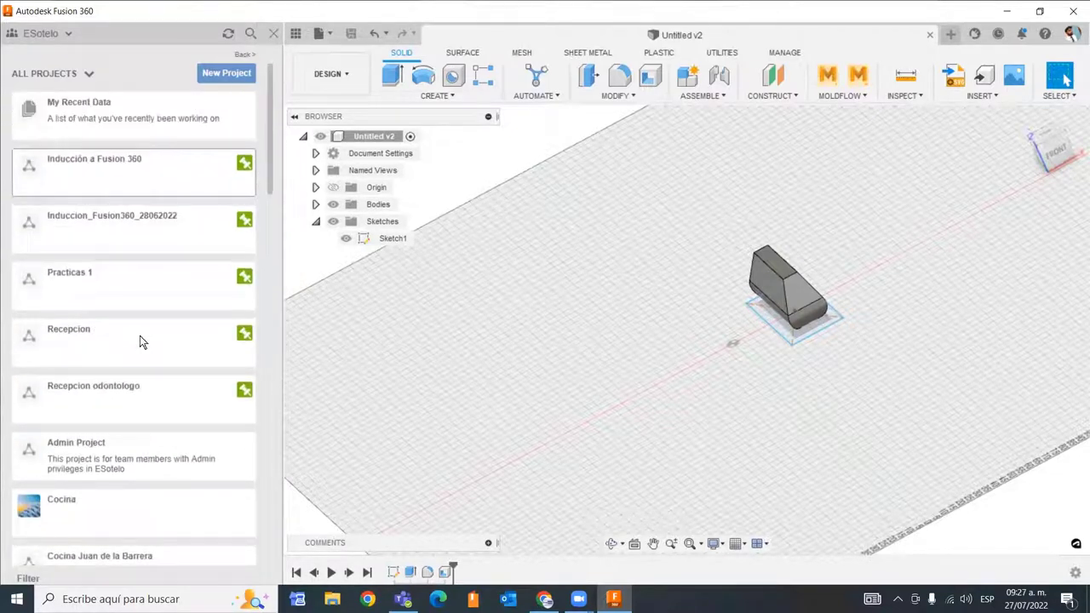
click(327, 33)
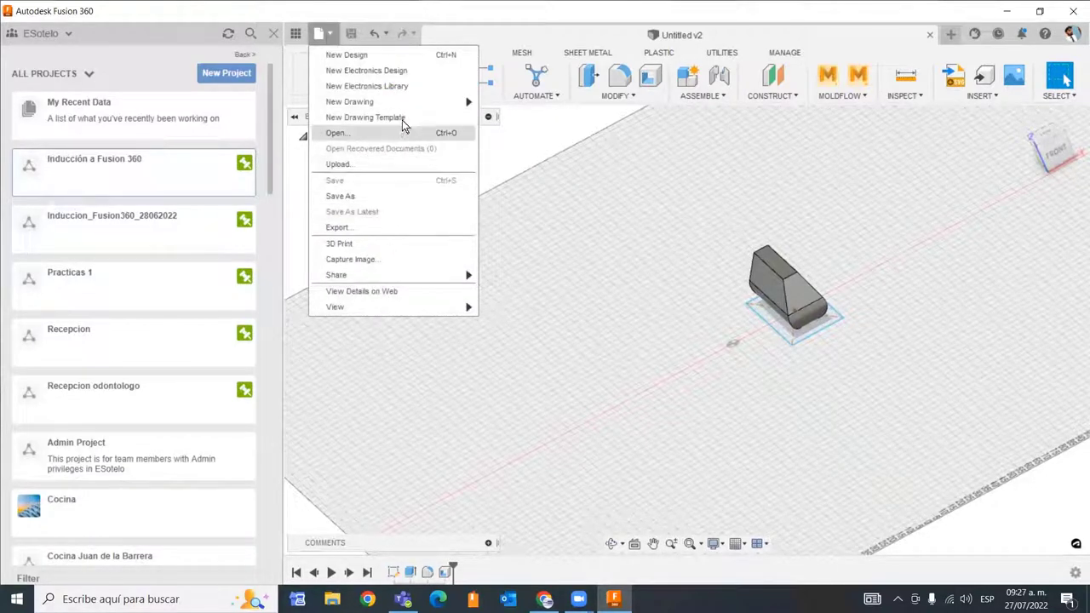
- Cancel a first Save As, then browse the Primer familia and Estudiantes folders in Inducción a Fusion 360
click(401, 196)
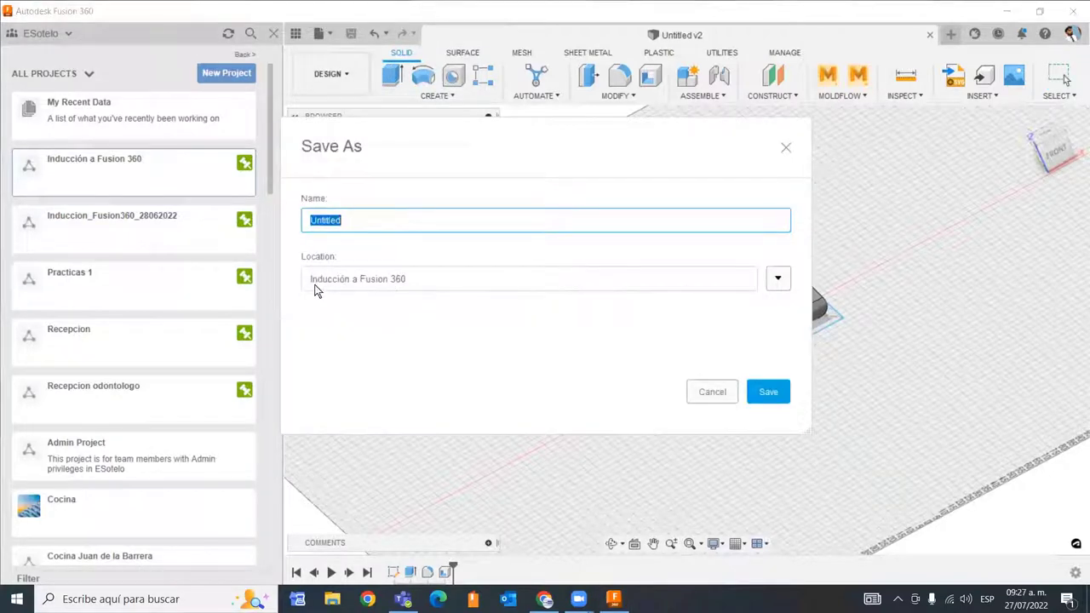
click(710, 392)
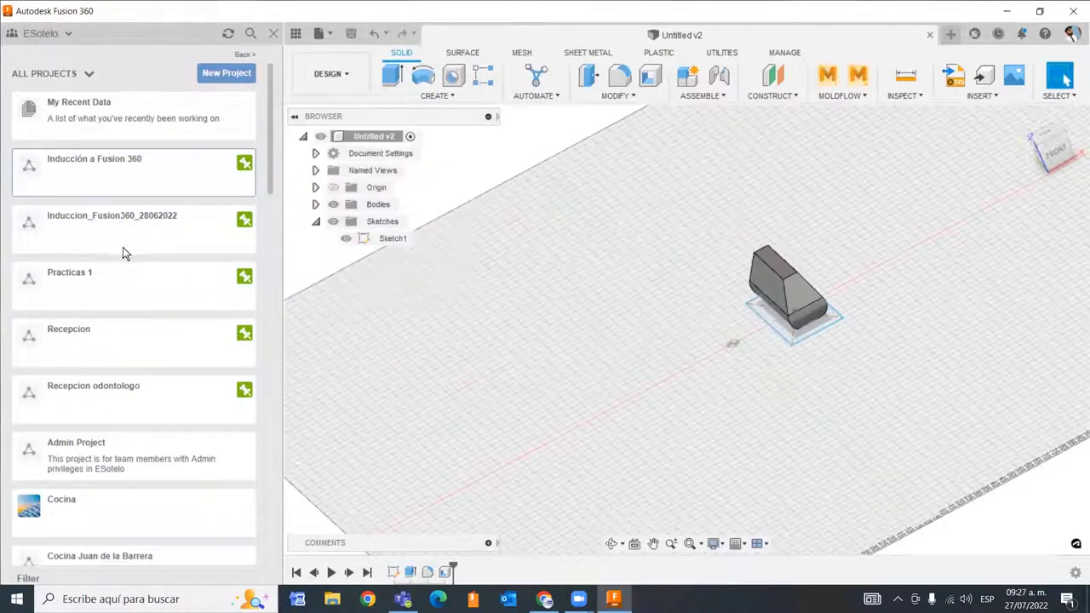
click(81, 184)
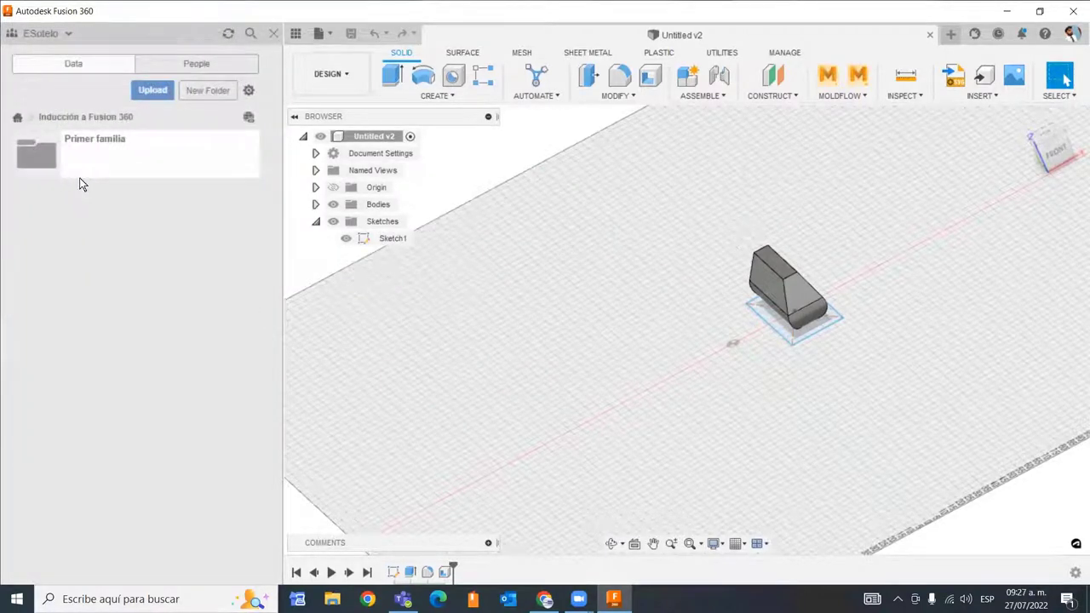
click(76, 168)
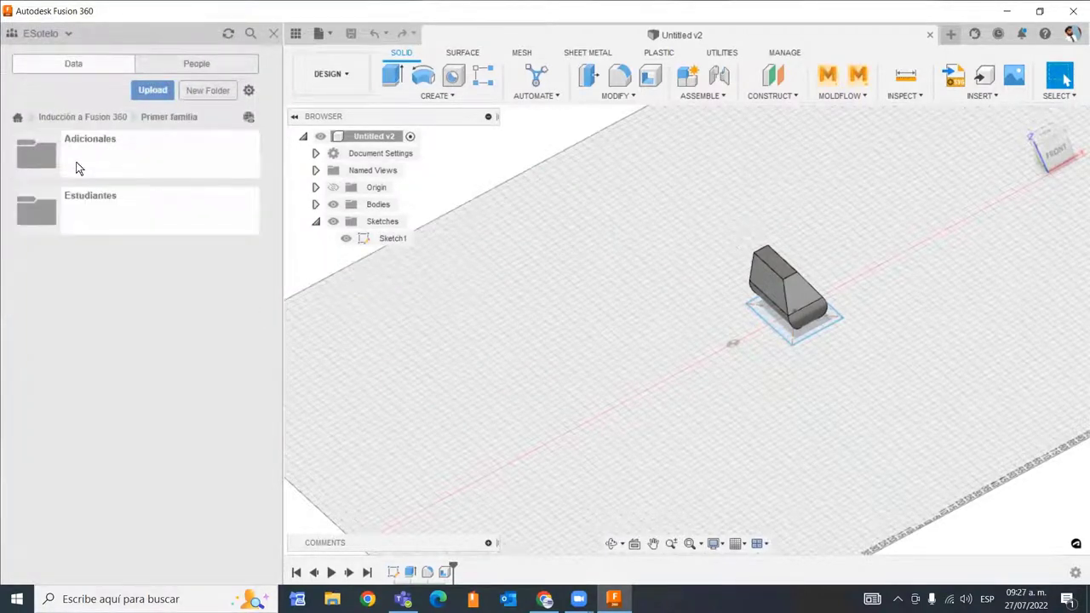
click(65, 210)
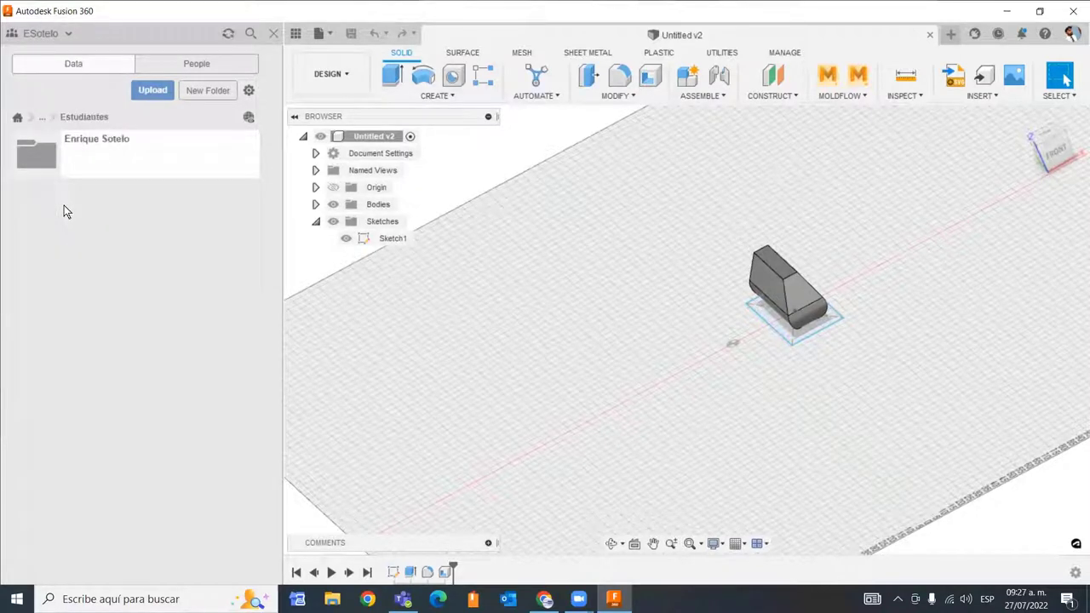
click(68, 162)
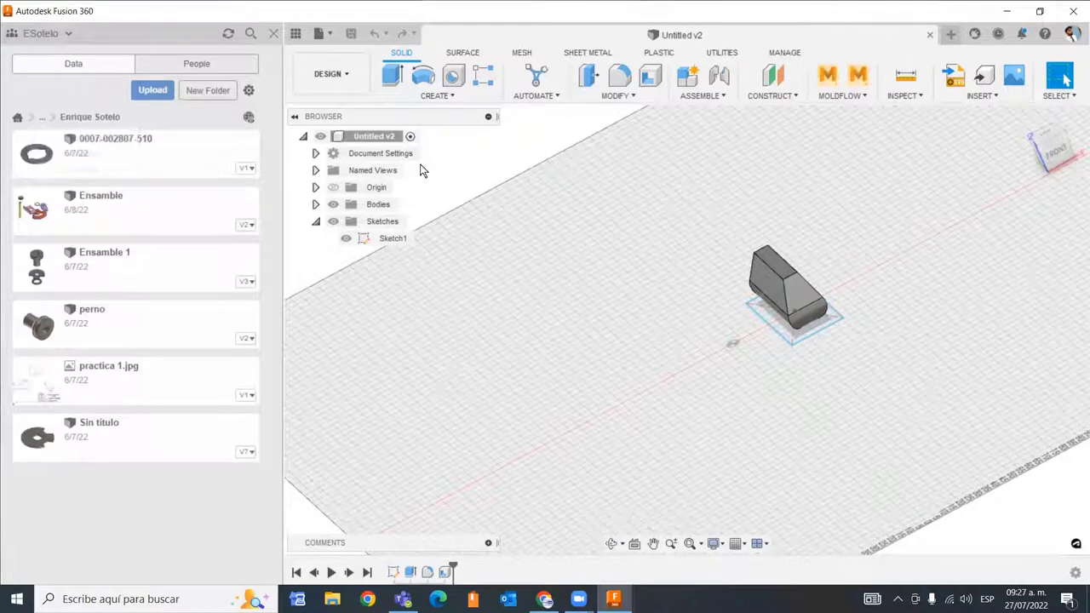
click(18, 118)
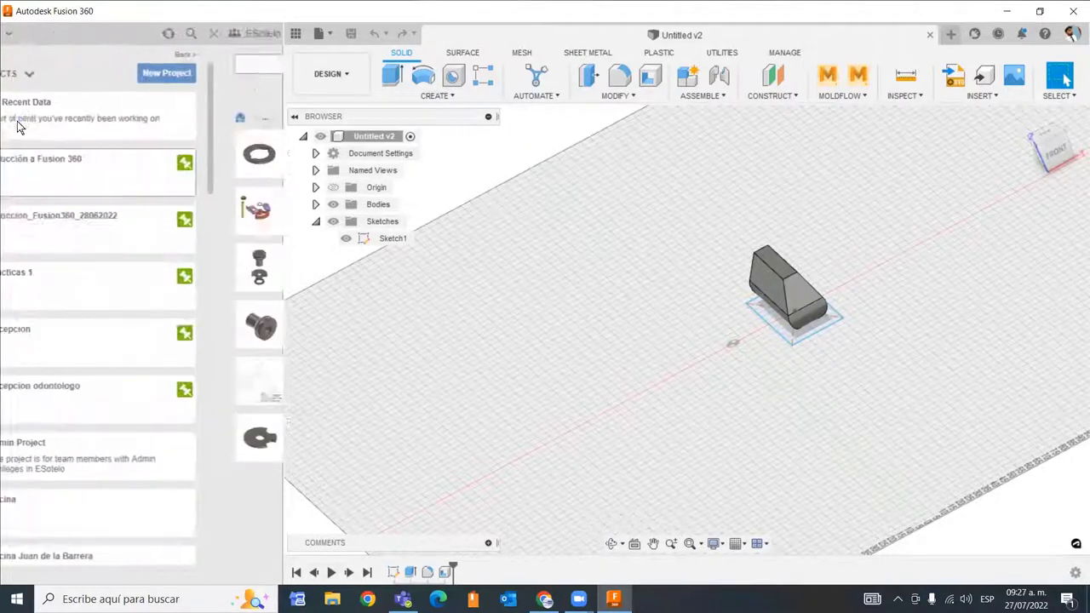
click(138, 162)
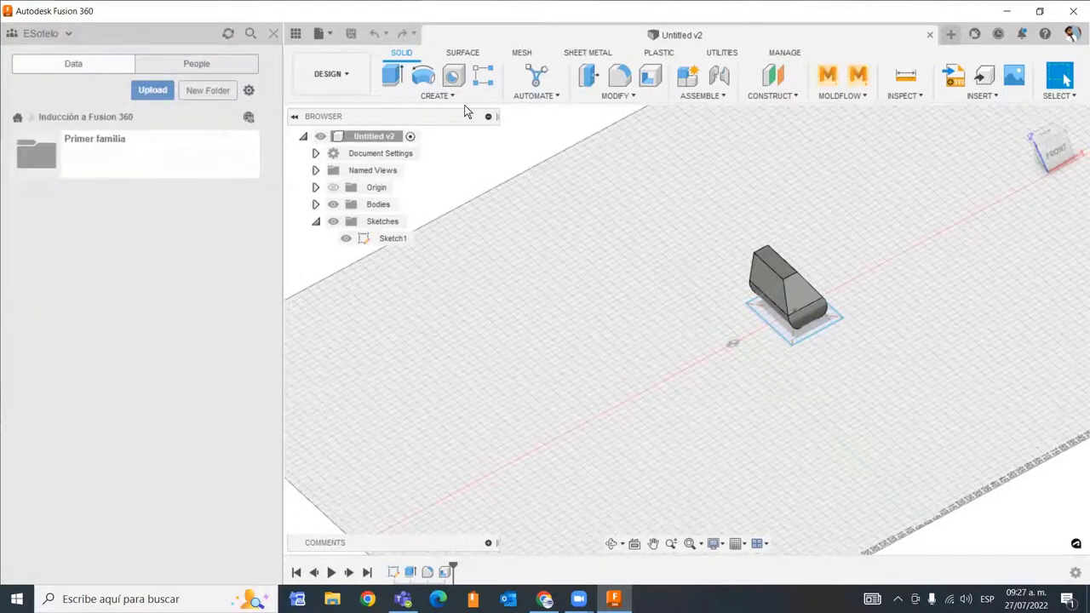
- Save the design as Untitled with its location set to Inducción a Fusion 360
click(319, 33)
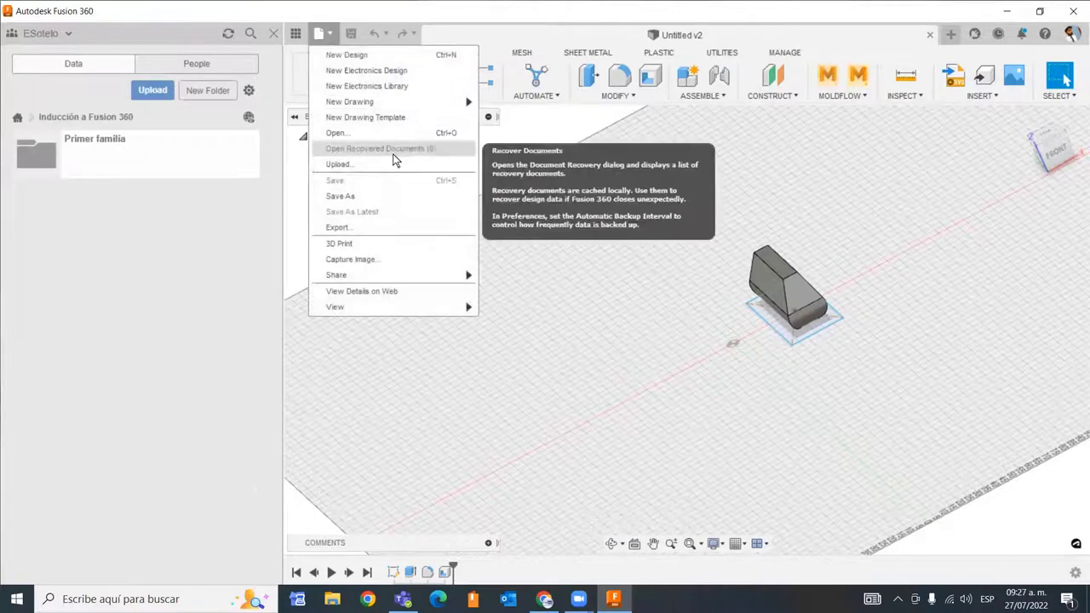
click(358, 199)
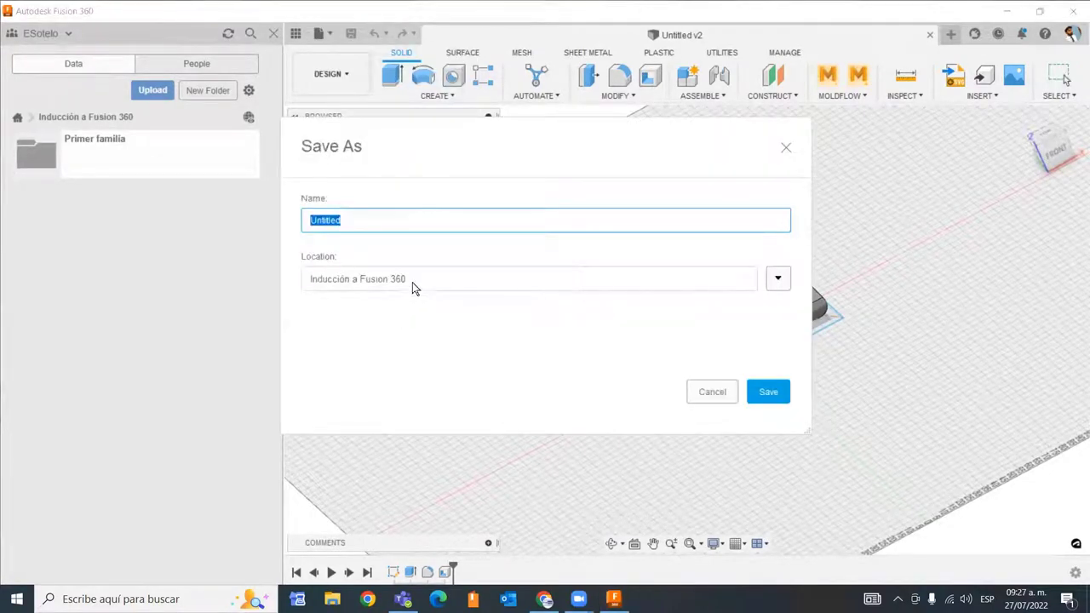
click(777, 281)
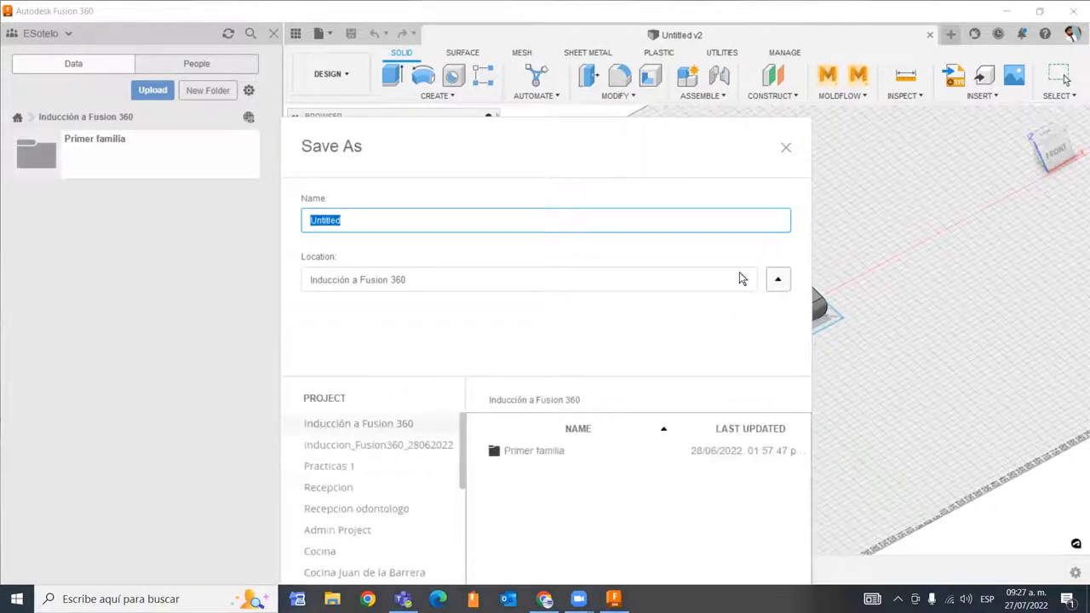
click(780, 288)
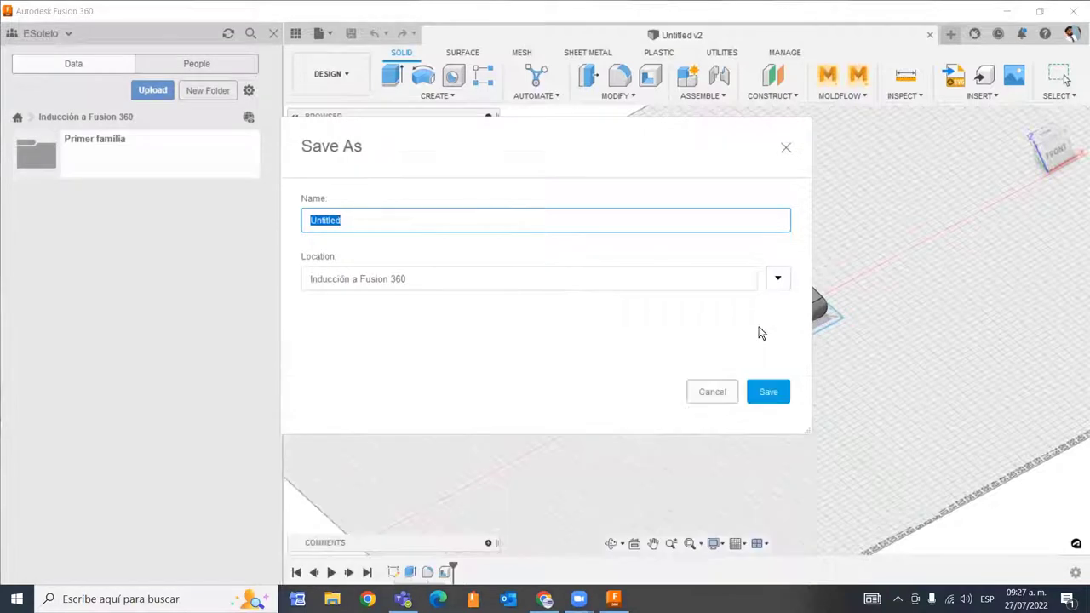
click(773, 398)
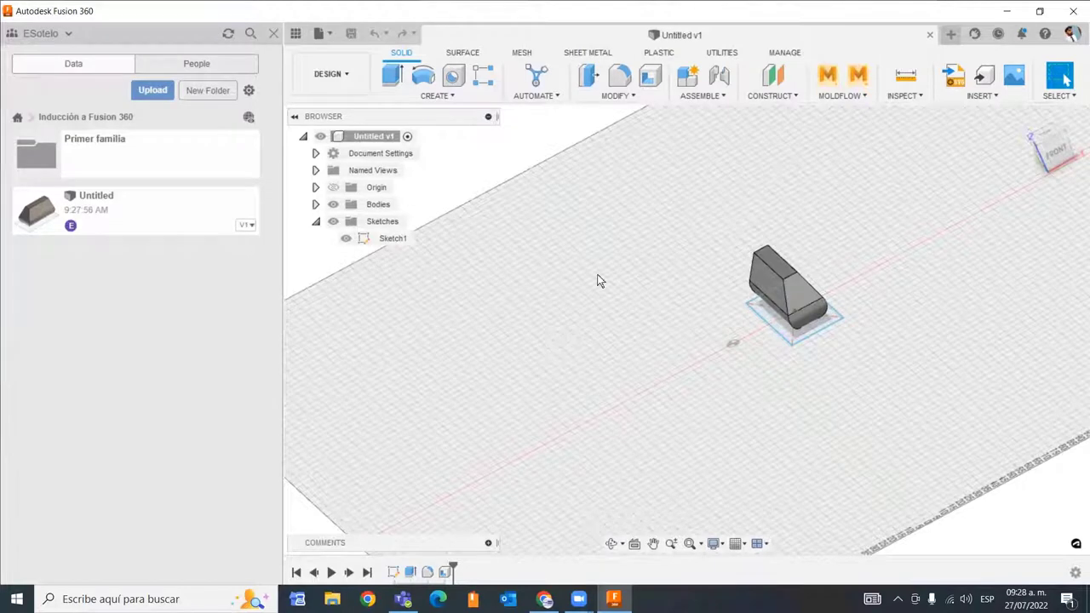
- Show the Untitled design's details and select lines of the box's base sketch
click(244, 228)
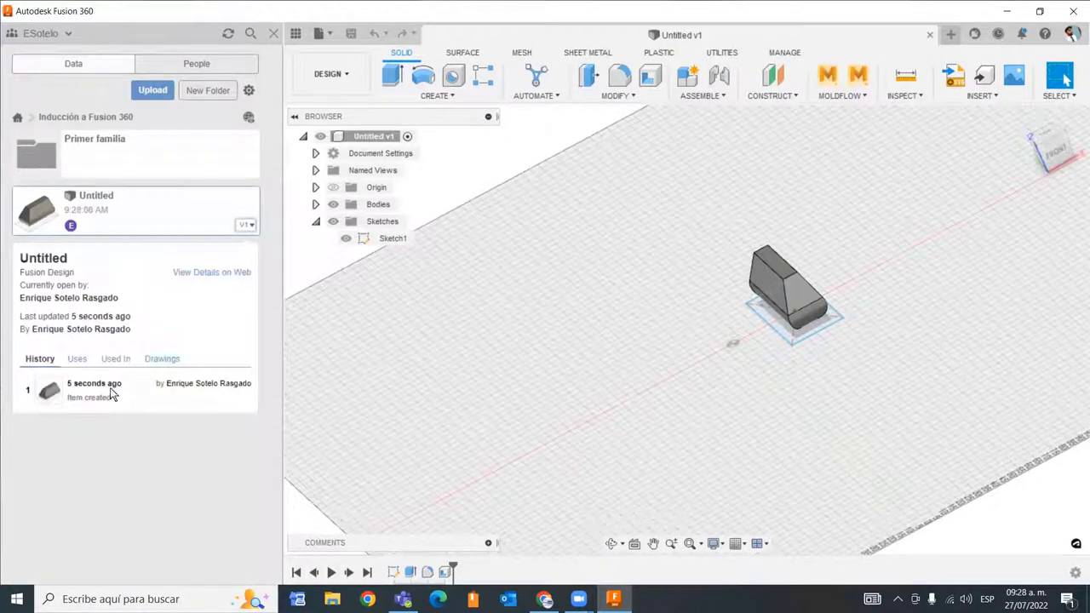
mouse_move(136, 390)
click(785, 338)
double_click(784, 336)
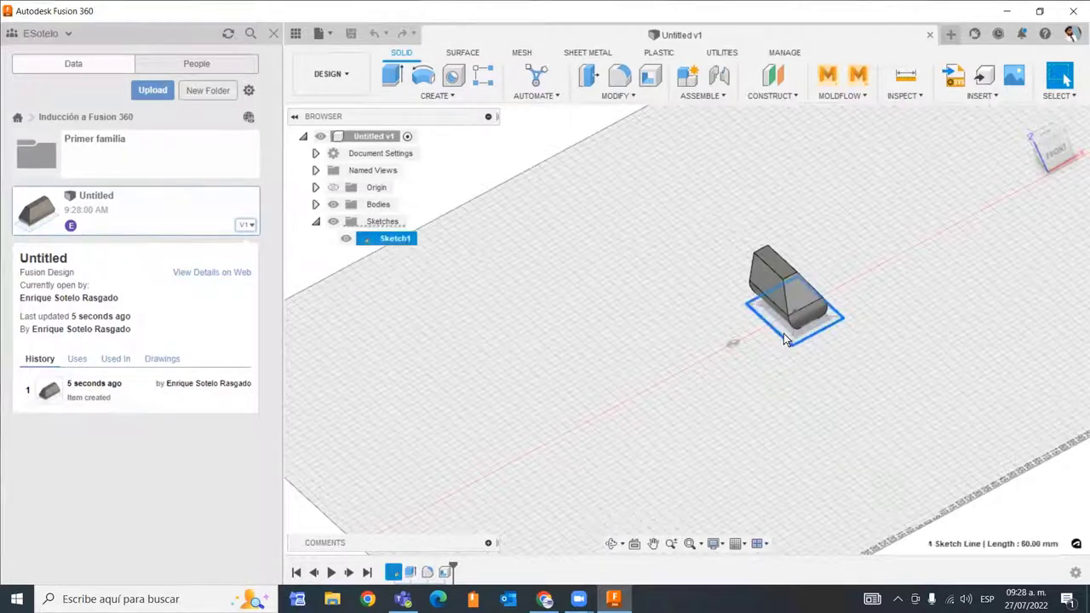
click(784, 336)
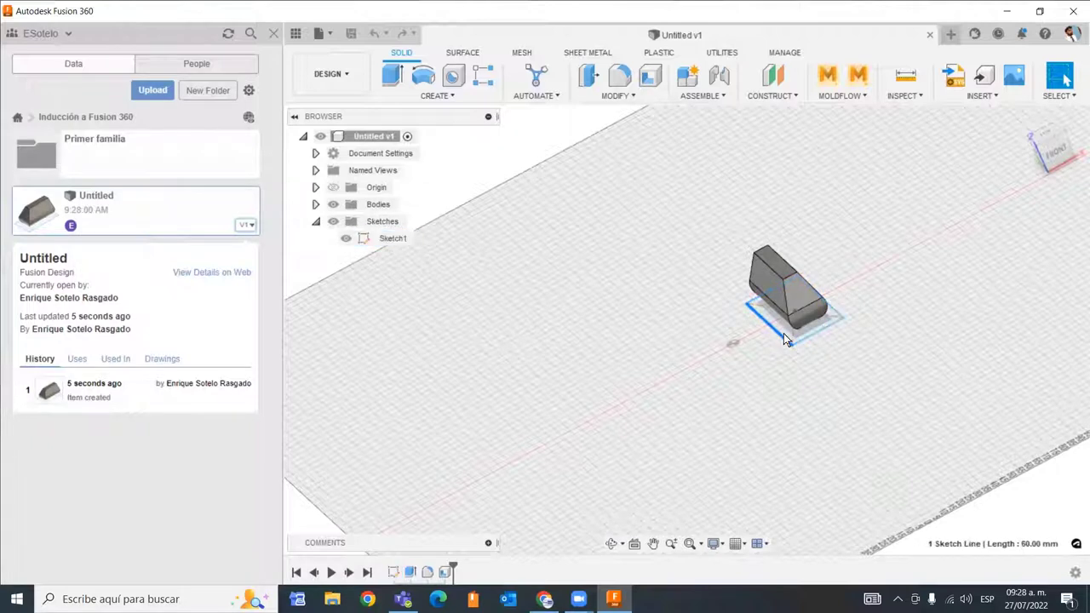
- Change Sketch1's width dimension from 30 mm to 70 mm and save it as version 2
double_click(368, 243)
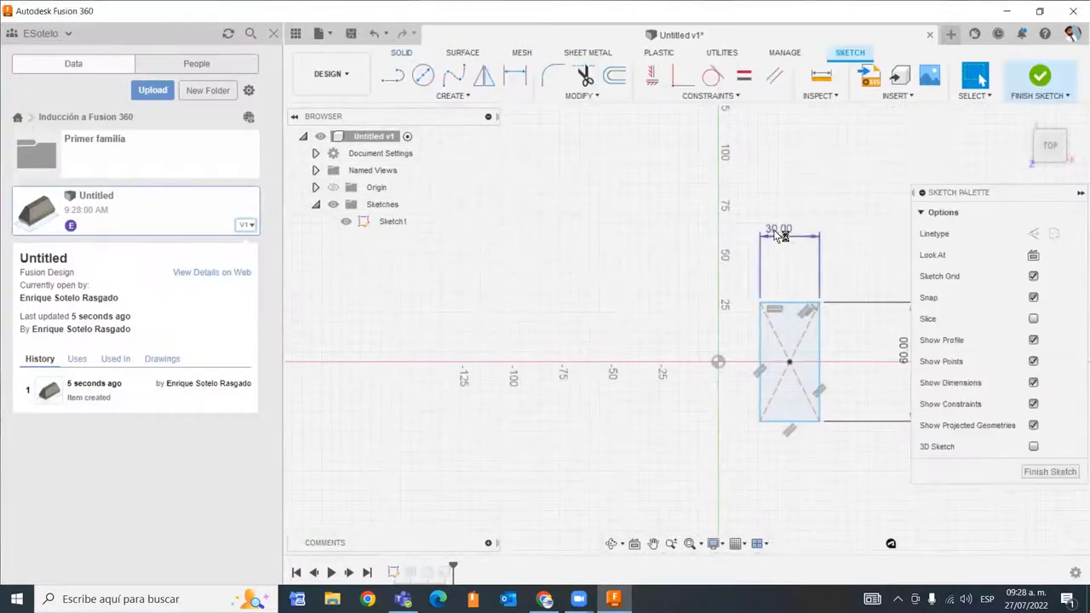
double_click(782, 236)
text(70)
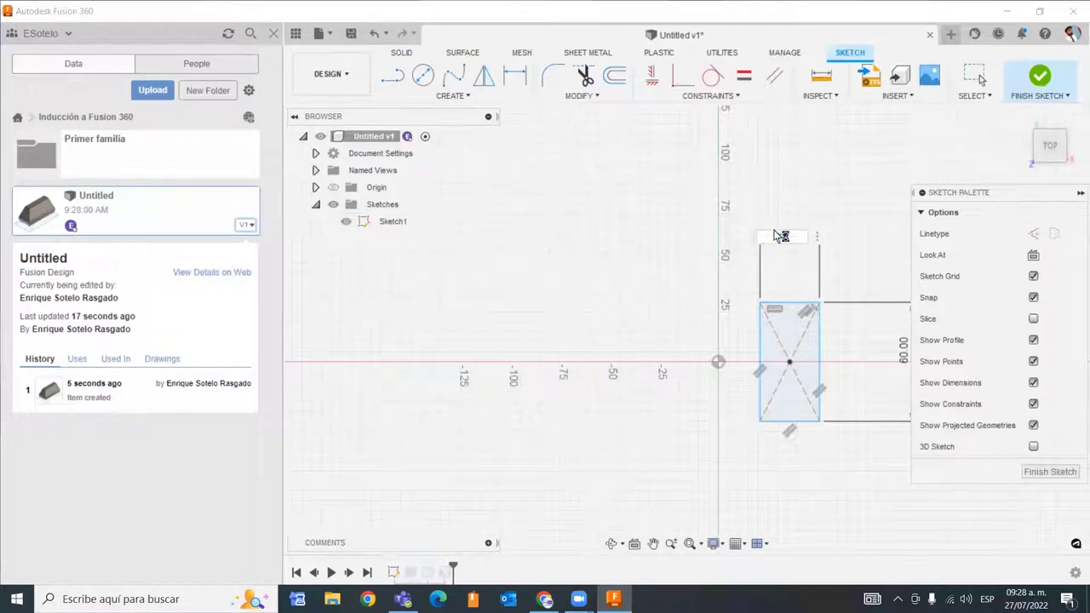
key(Return)
click(1056, 86)
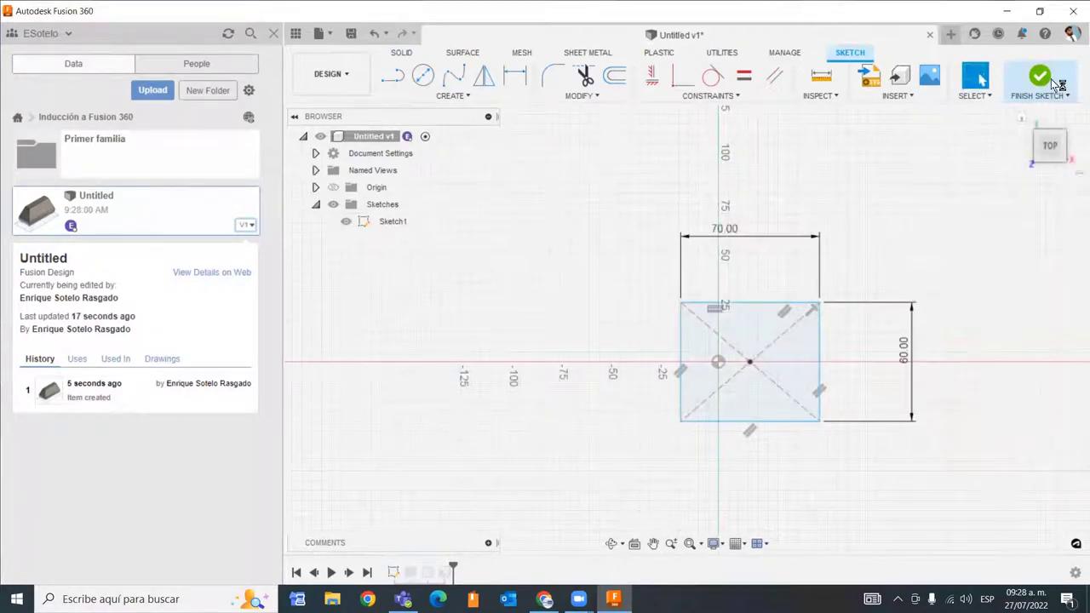
key(ctrl+s)
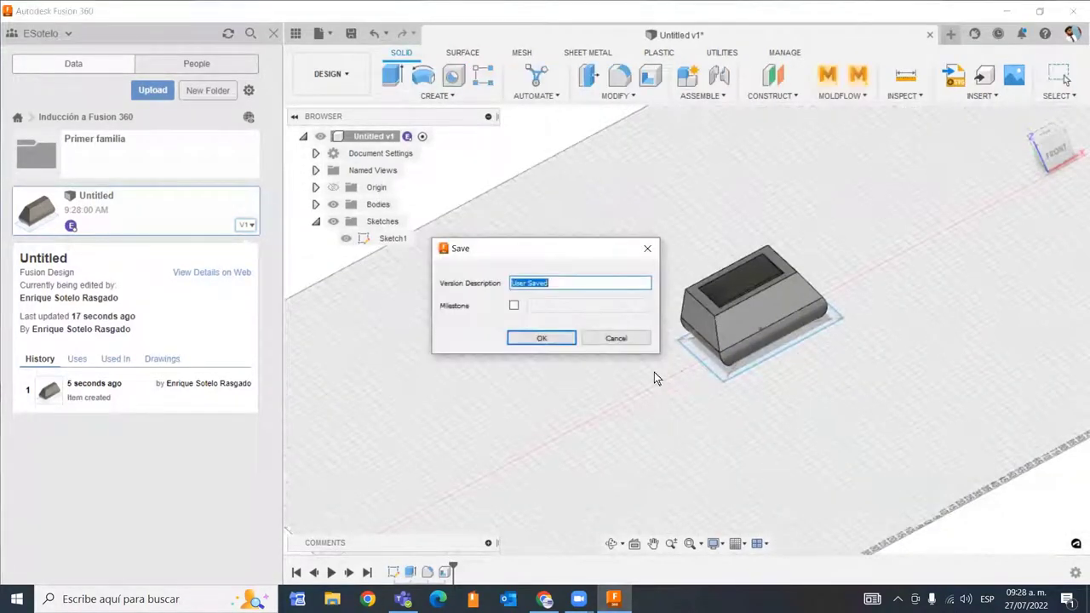
click(534, 338)
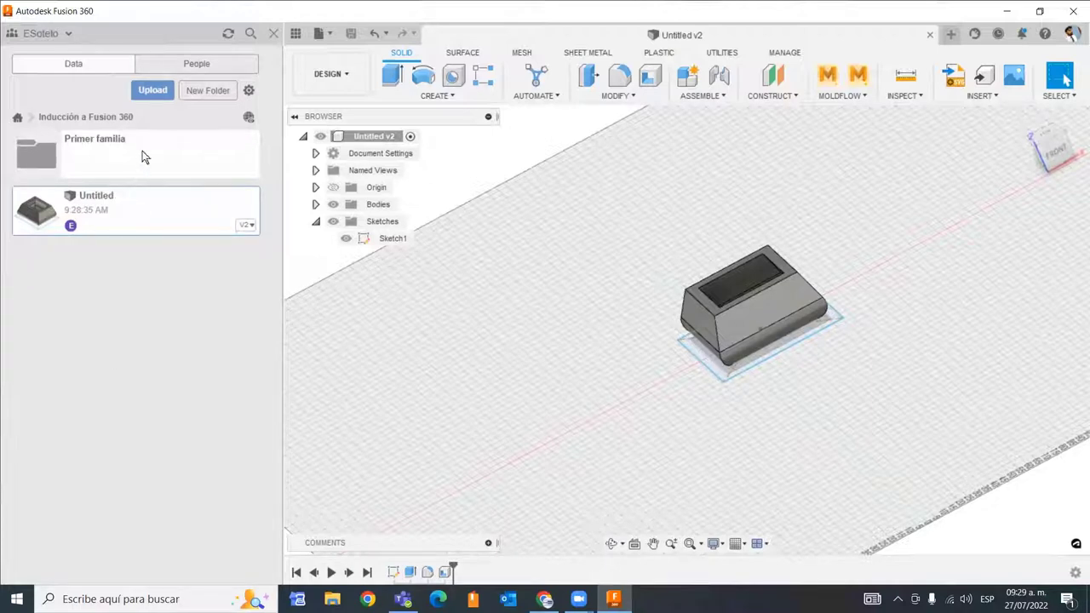
click(197, 65)
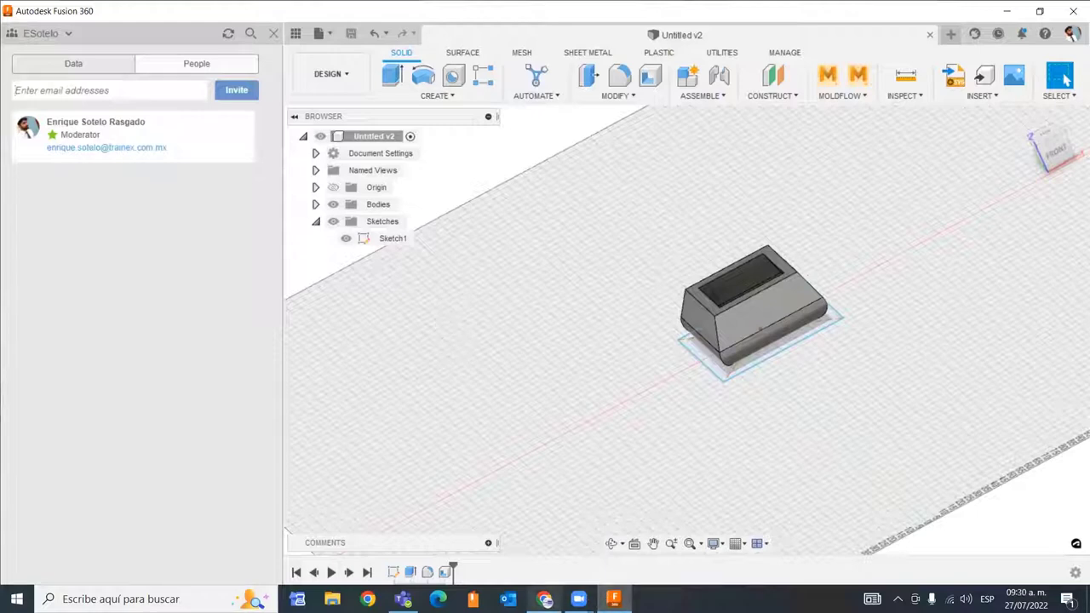
mouse_move(578, 599)
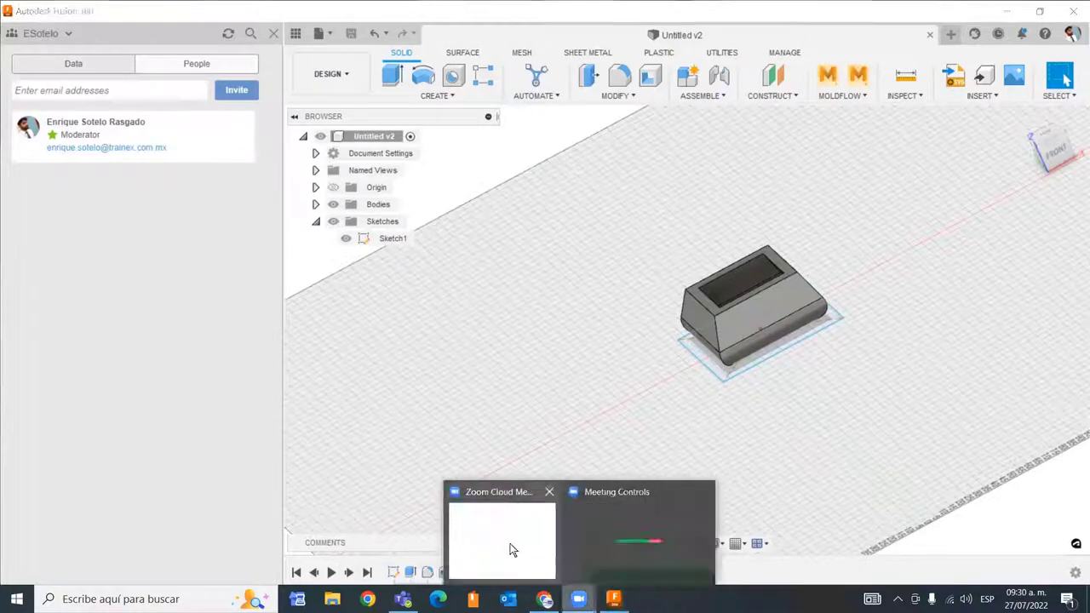
click(486, 539)
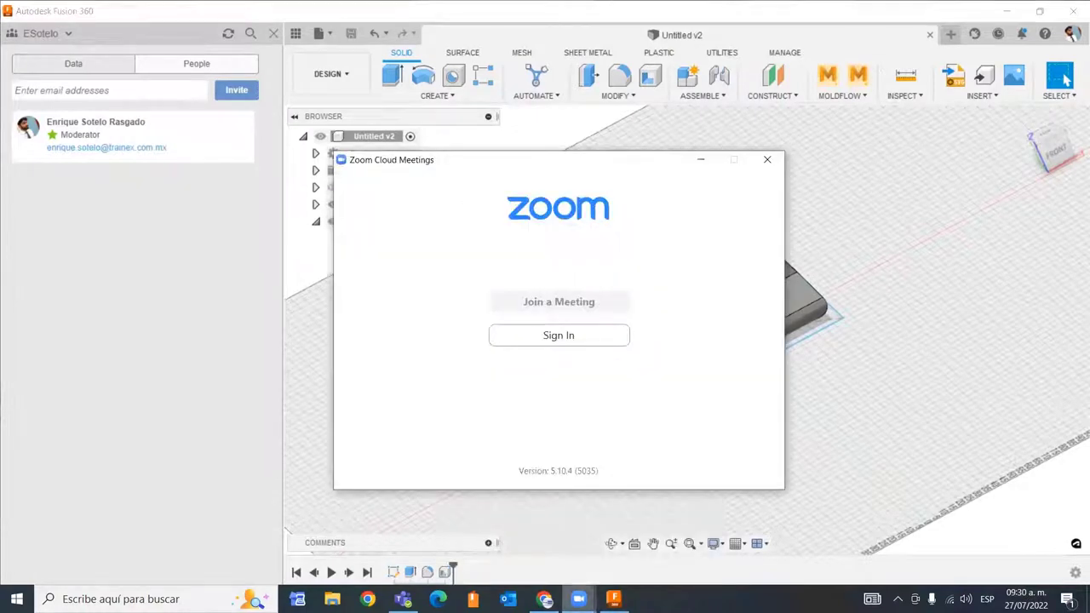
mouse_move(578, 599)
click(613, 550)
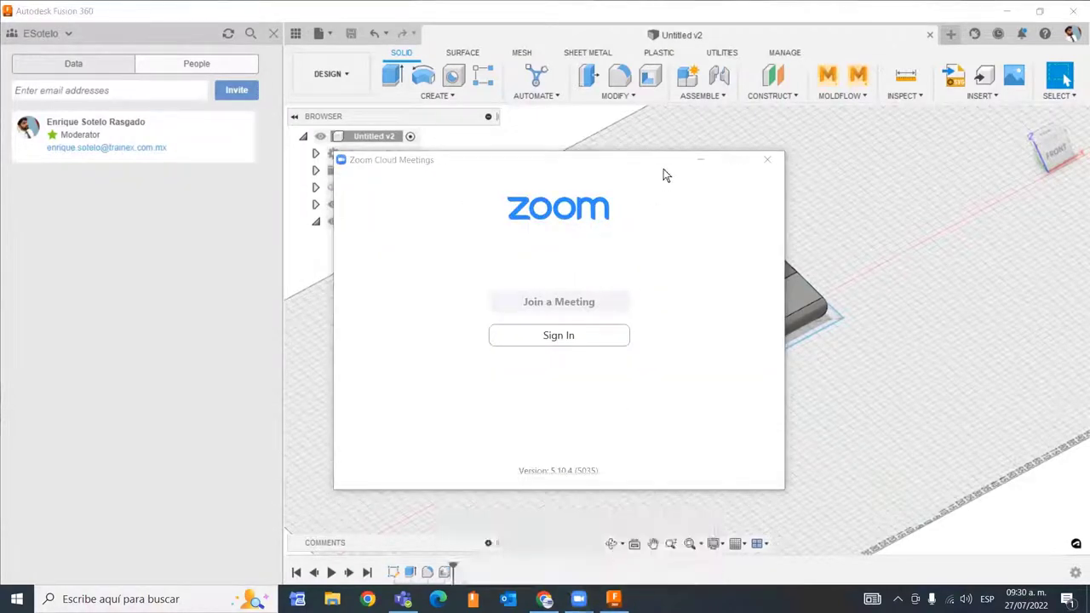
click(699, 160)
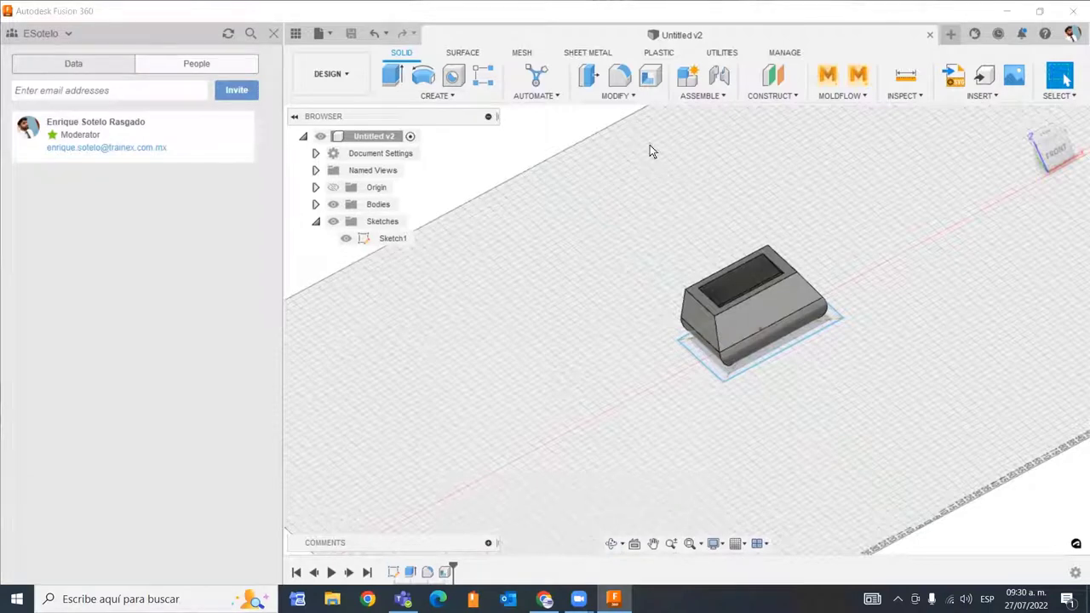
- Enter the collaborator's e-mail address in the People tab and send the invitation
click(102, 90)
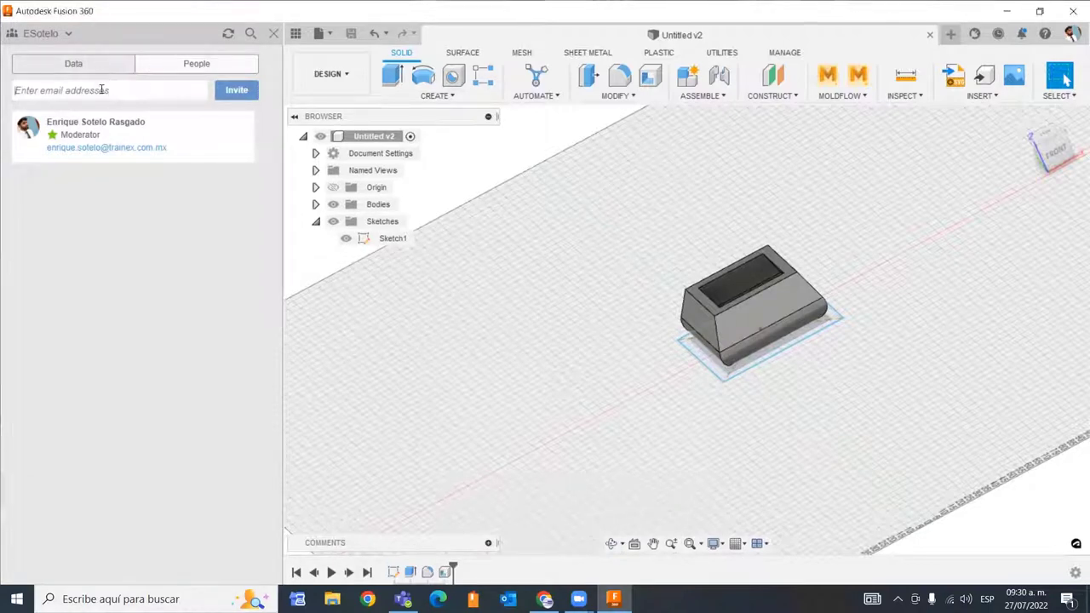
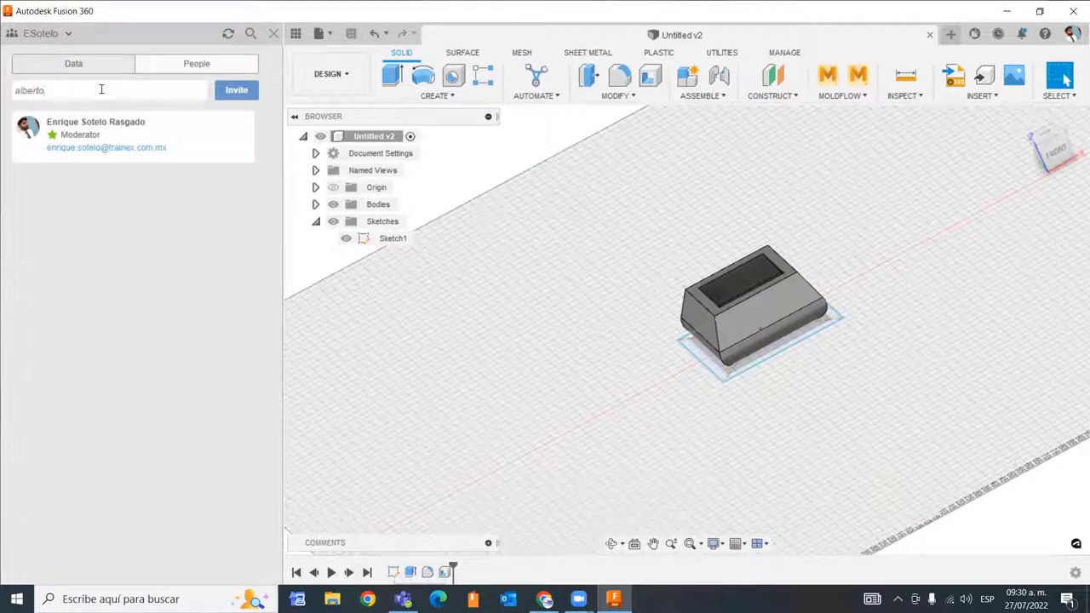
click(233, 93)
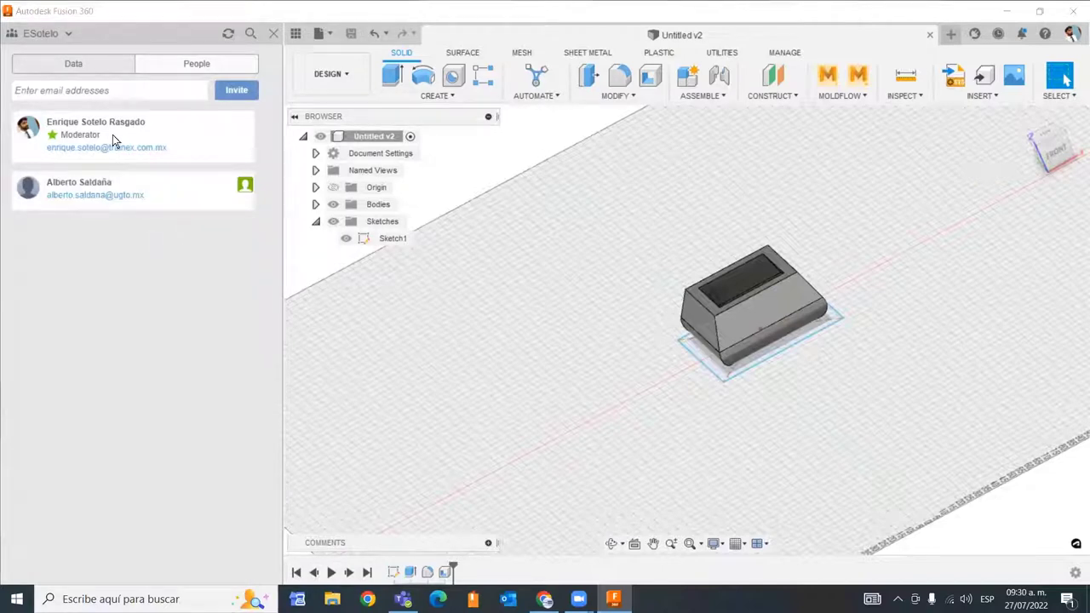
- Browse Primer familia > Estudiantes > the student folder, then return to Primer familia via the breadcrumb
click(75, 64)
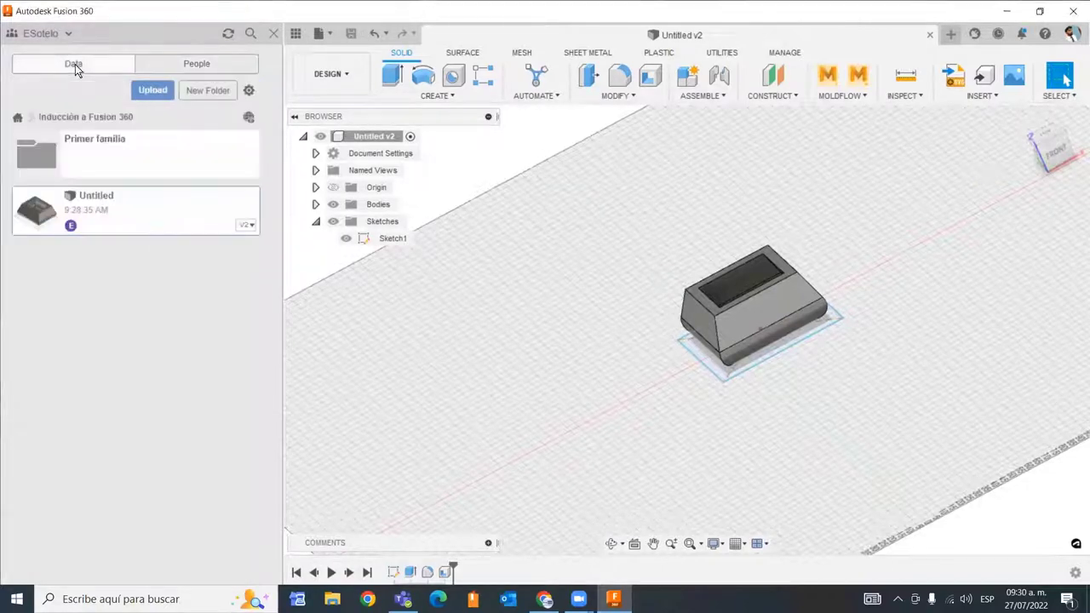
click(227, 69)
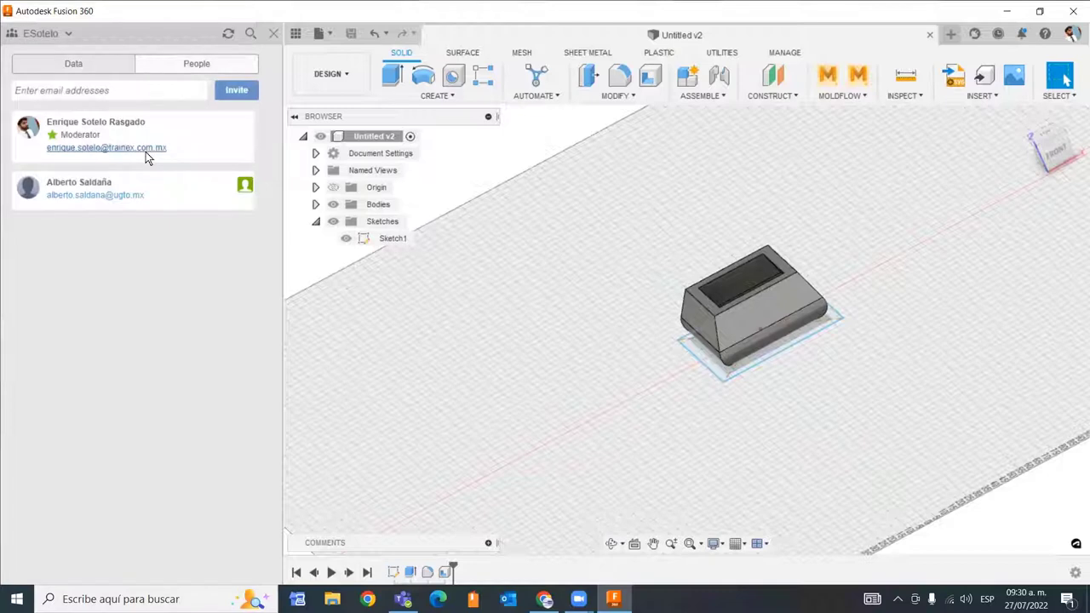
click(84, 69)
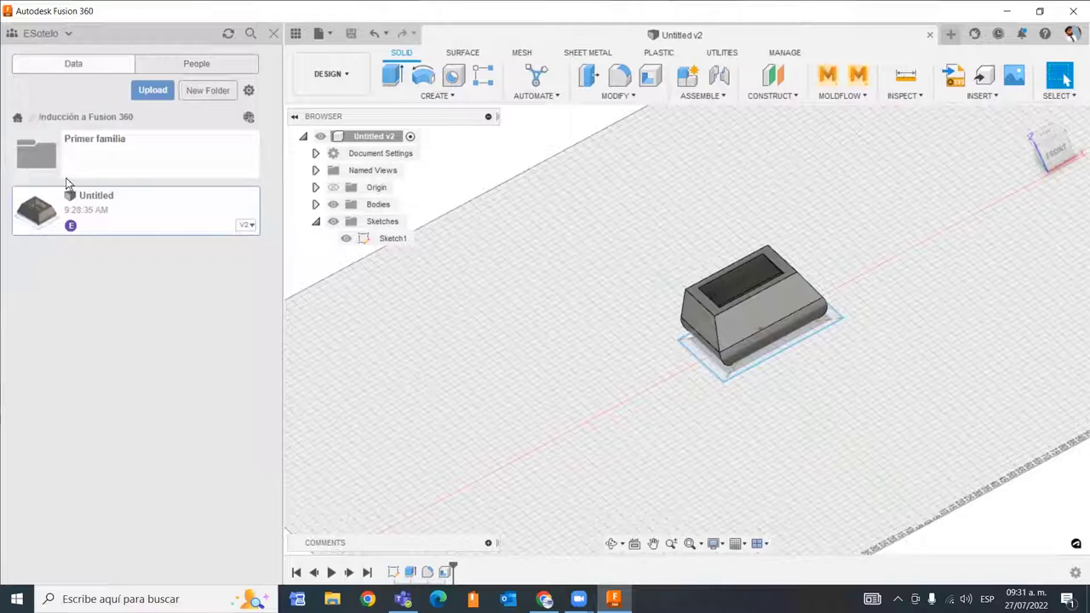
click(65, 164)
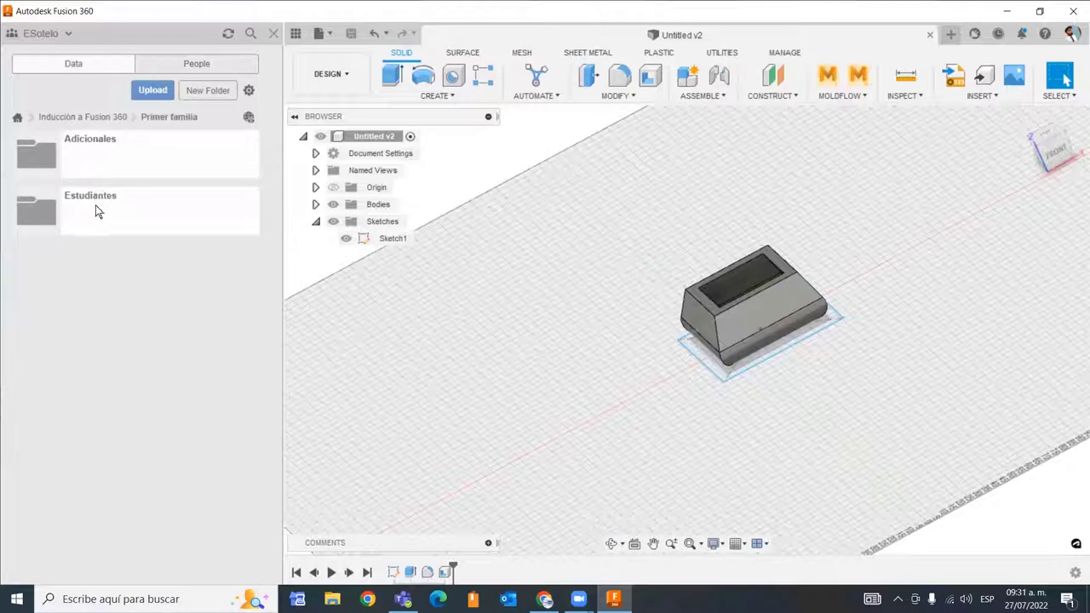
double_click(95, 205)
click(87, 173)
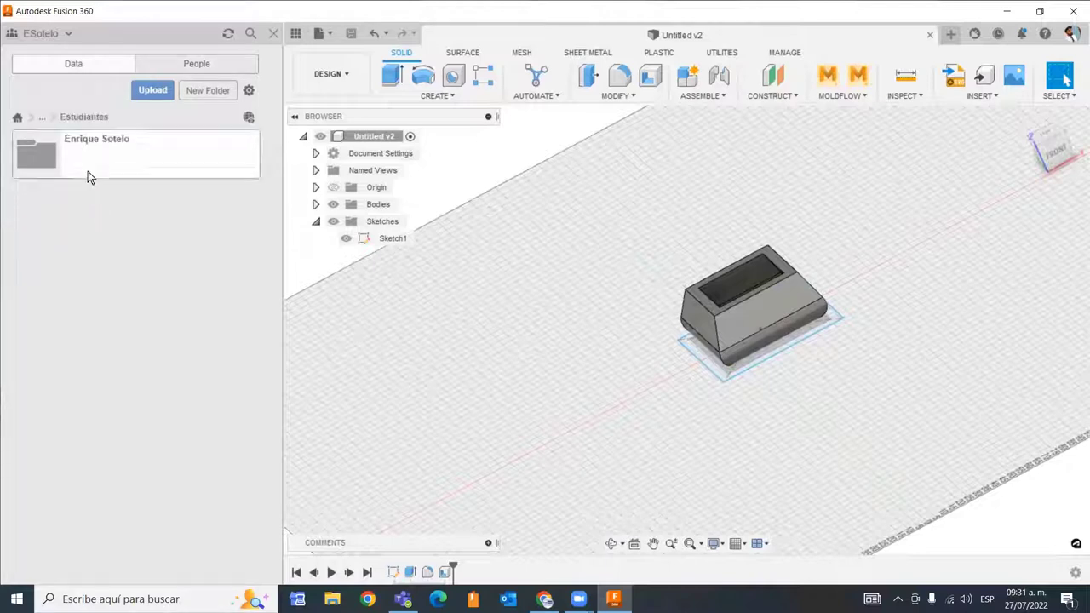
click(43, 117)
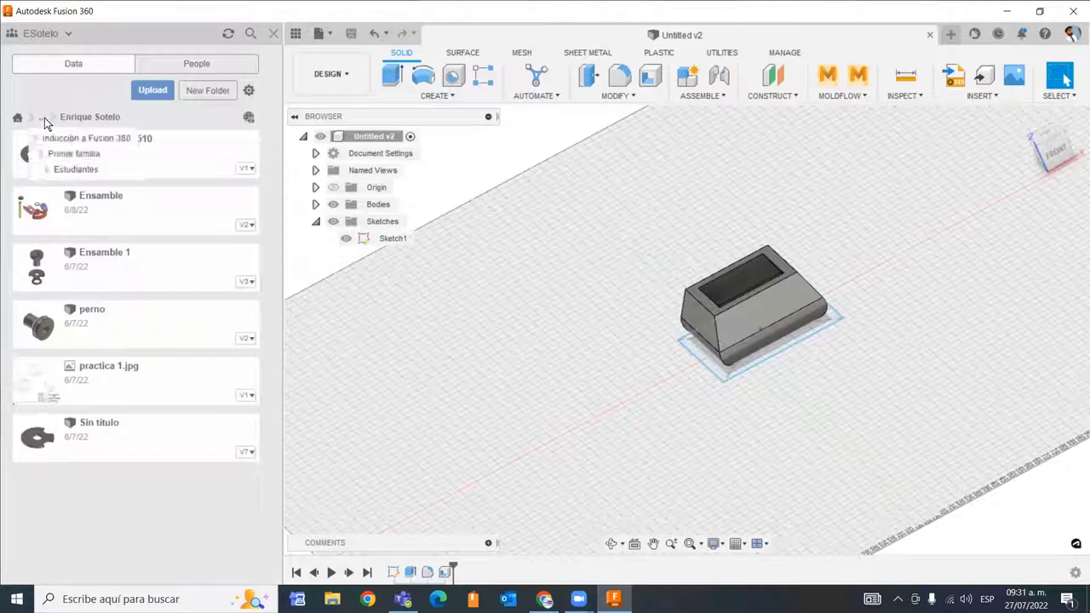
click(62, 153)
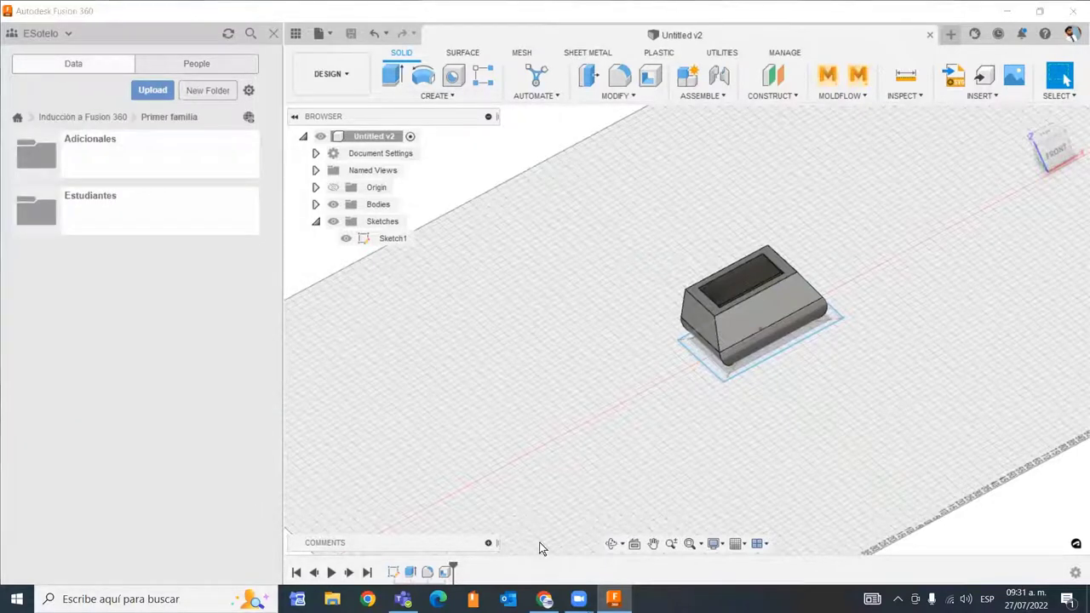
key(alt+Tab)
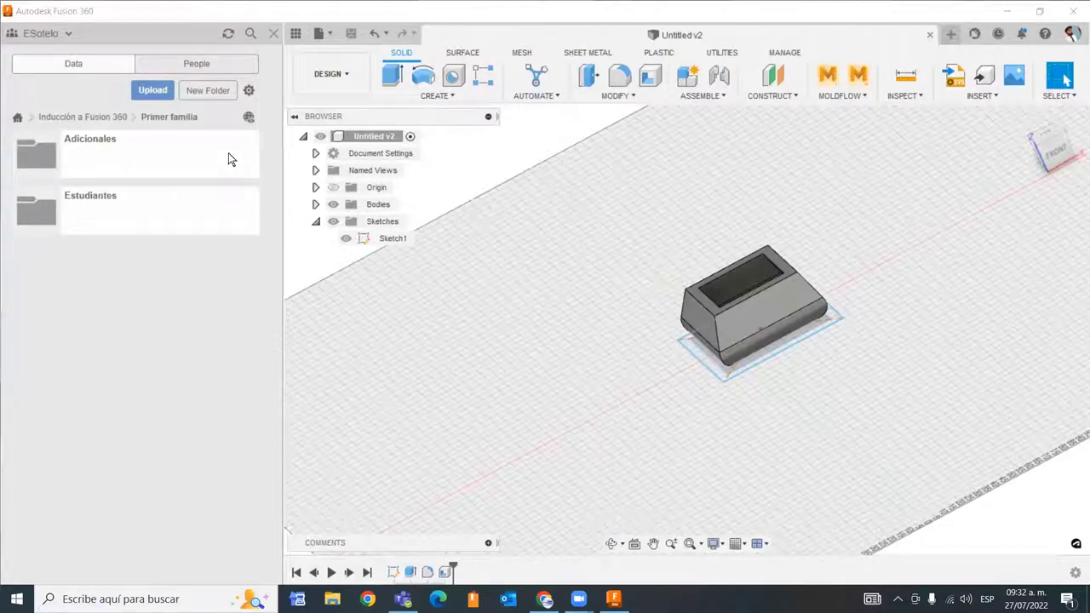
click(202, 76)
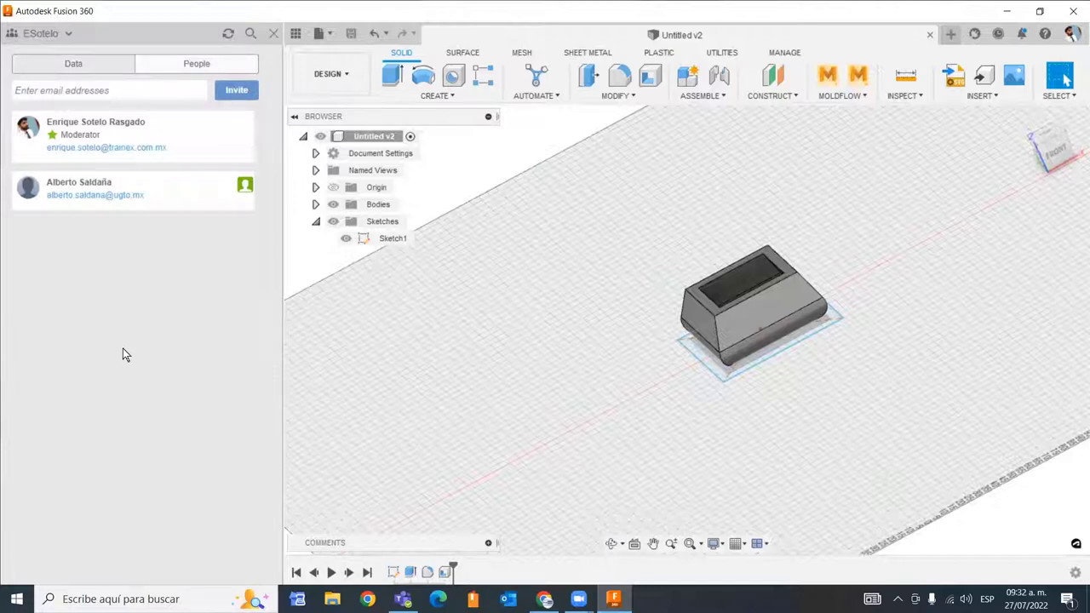
click(84, 63)
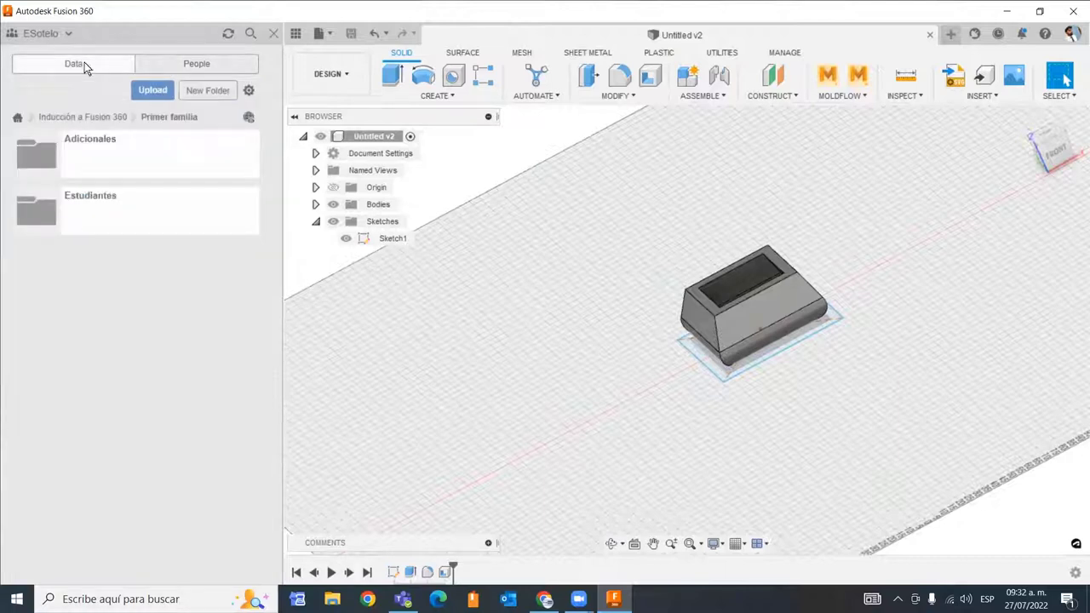
- Go up to the project list and look through the project filter and team dropdowns
click(24, 120)
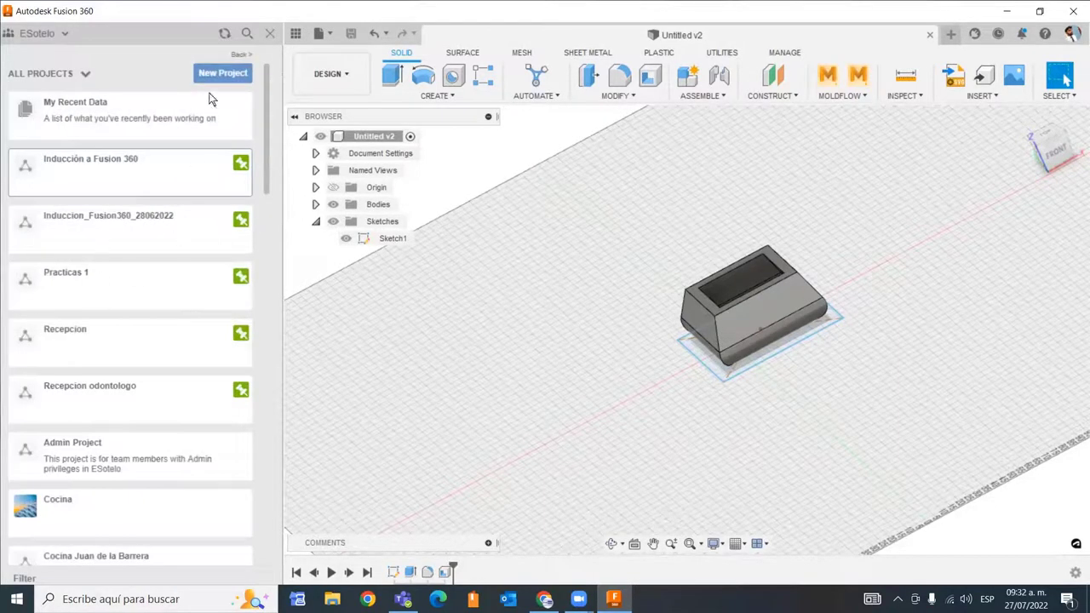
click(91, 83)
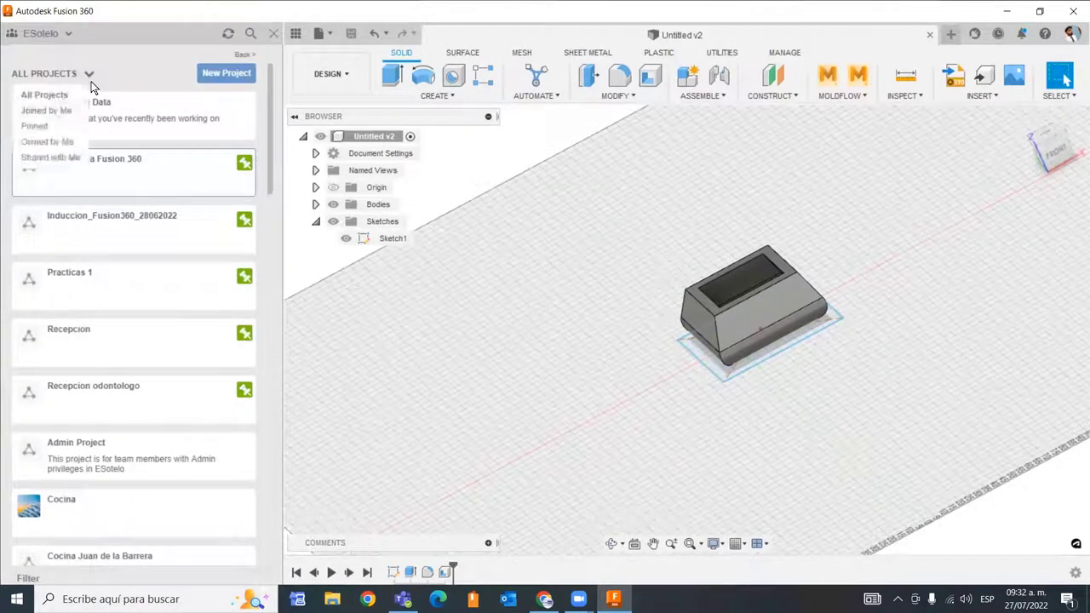
double_click(86, 70)
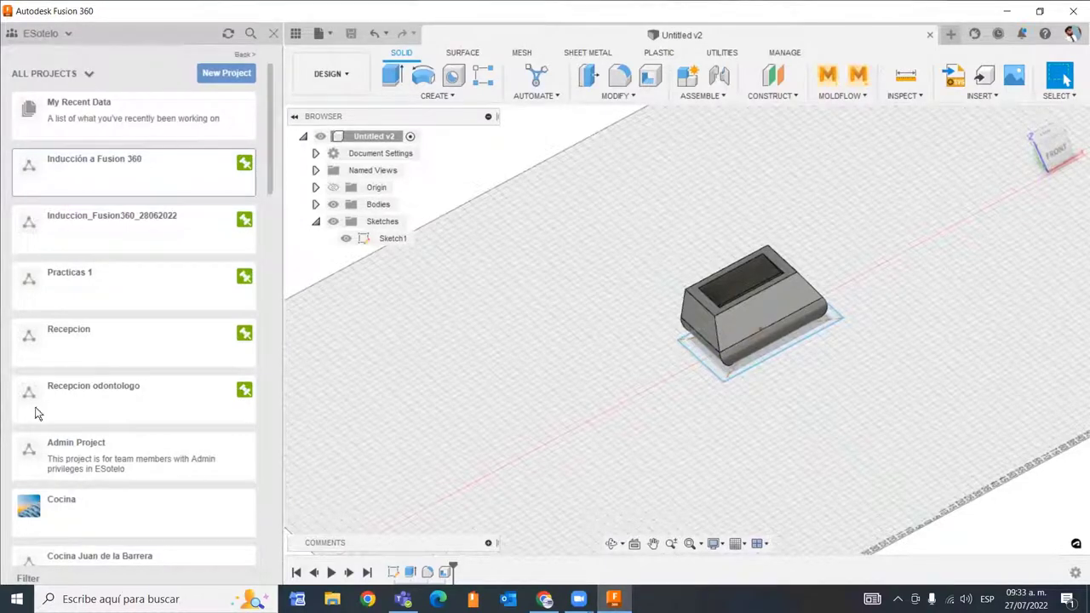
click(55, 36)
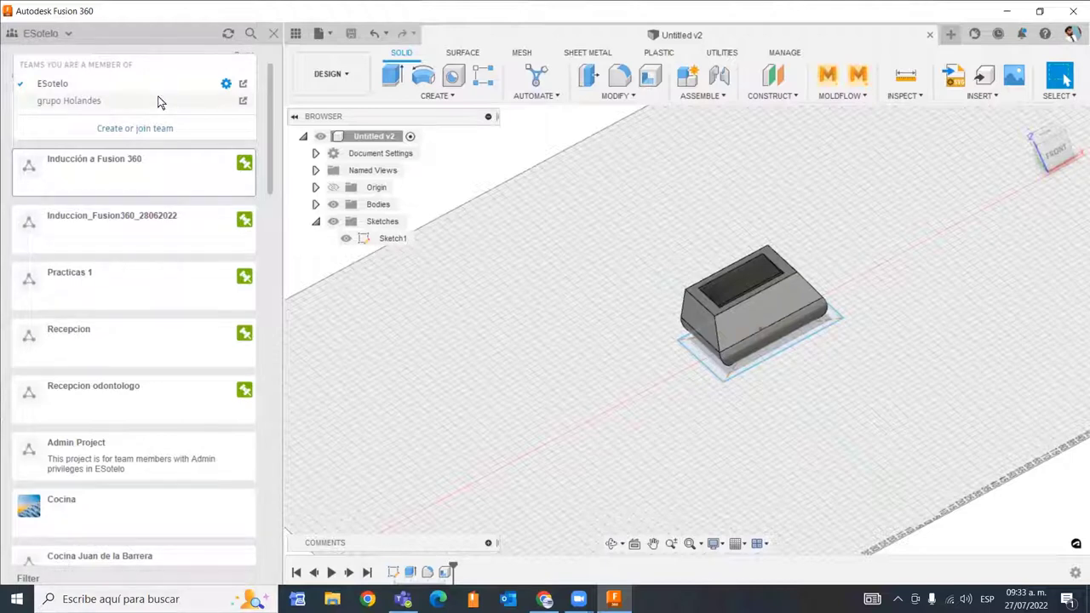
click(51, 43)
click(51, 38)
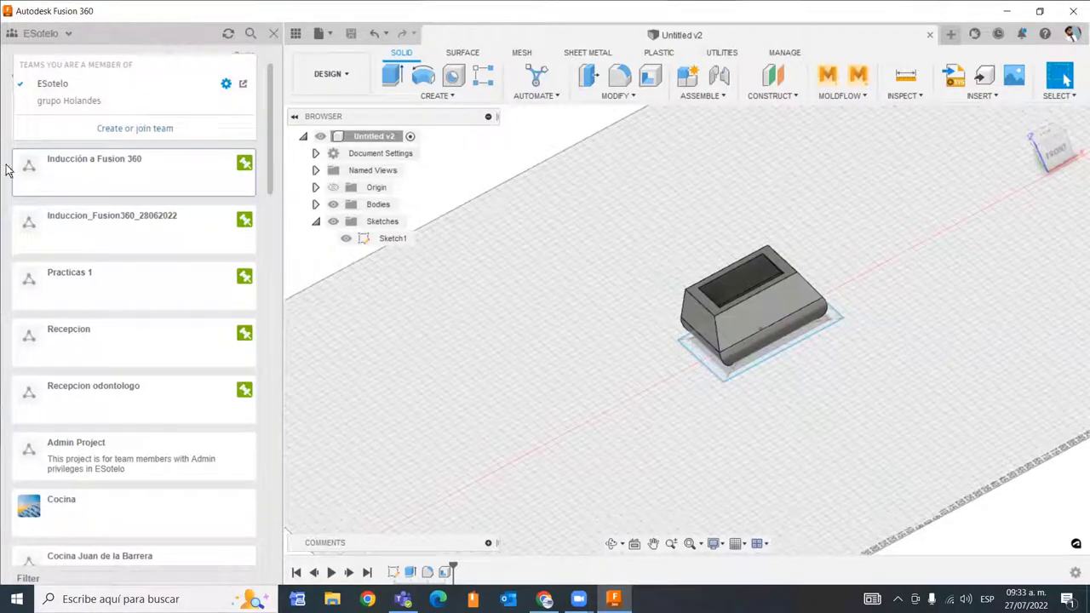
click(48, 37)
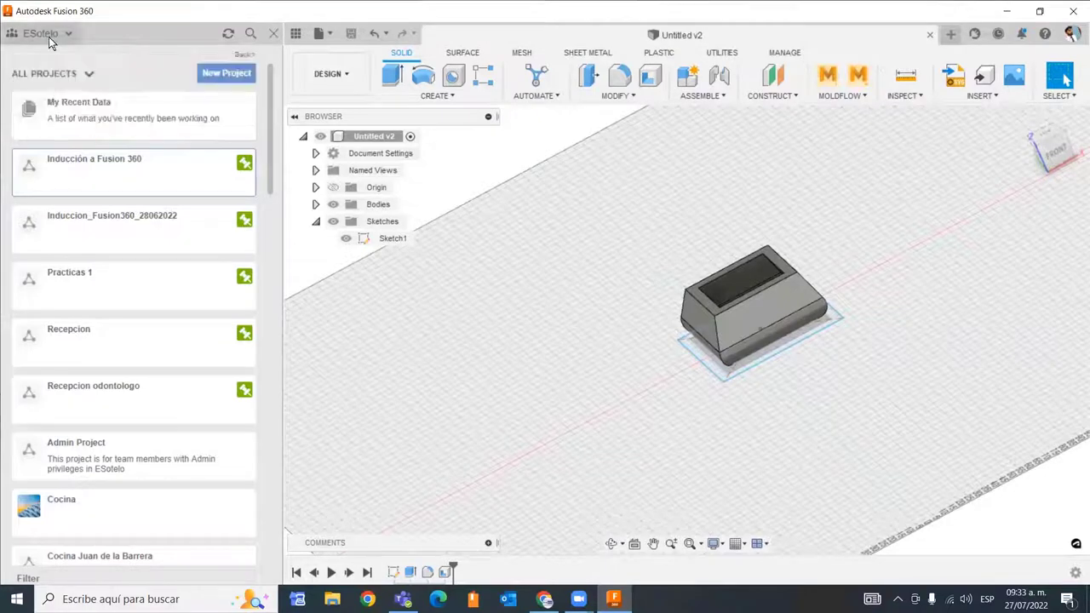
- Filter the project list to Shared with Me, then switch back to All Projects
click(86, 74)
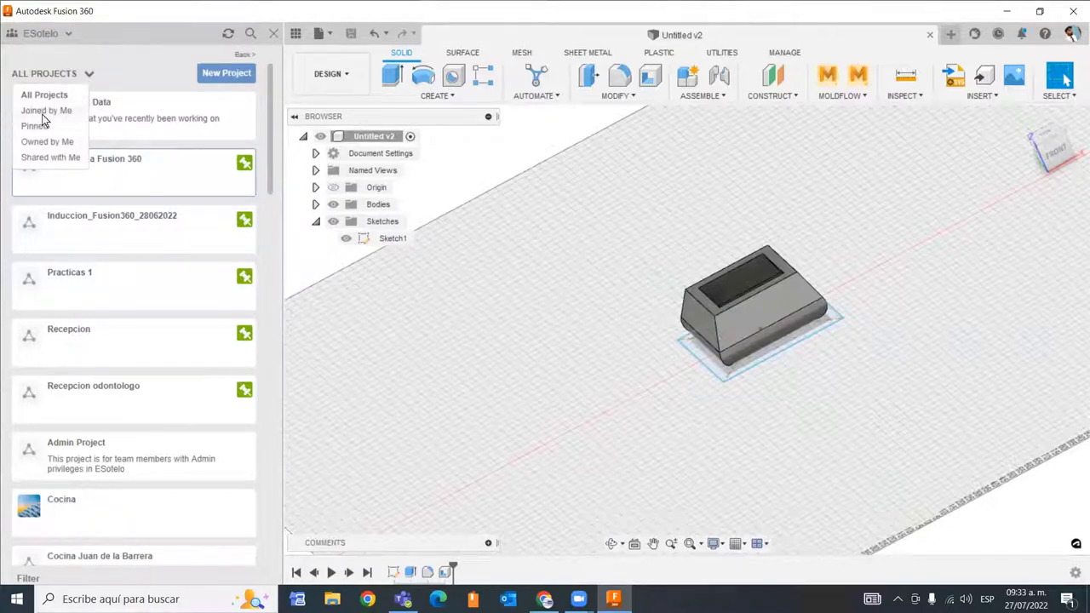
click(48, 158)
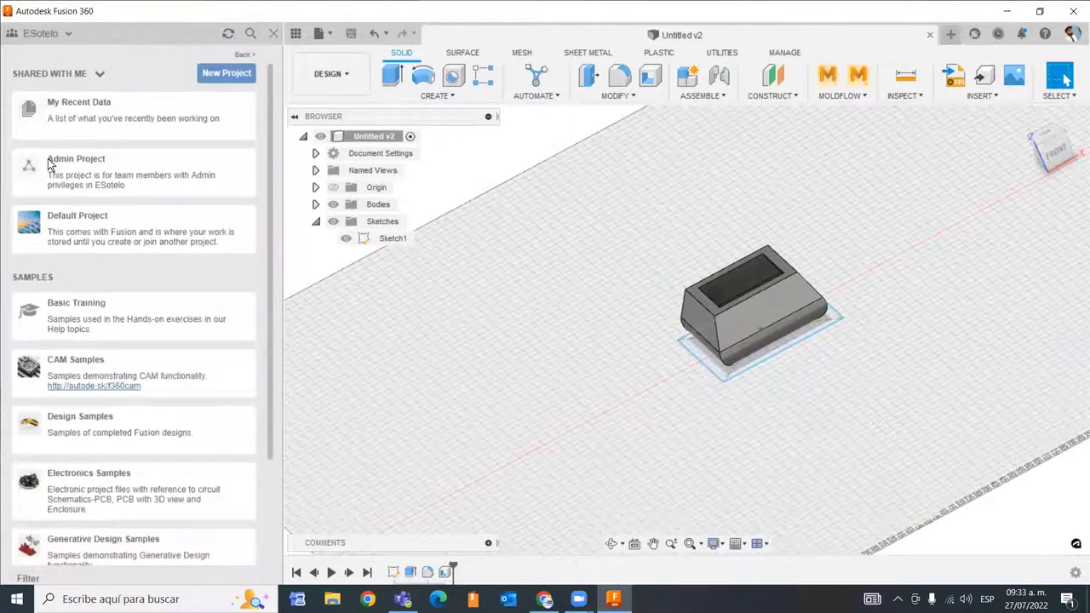
click(82, 73)
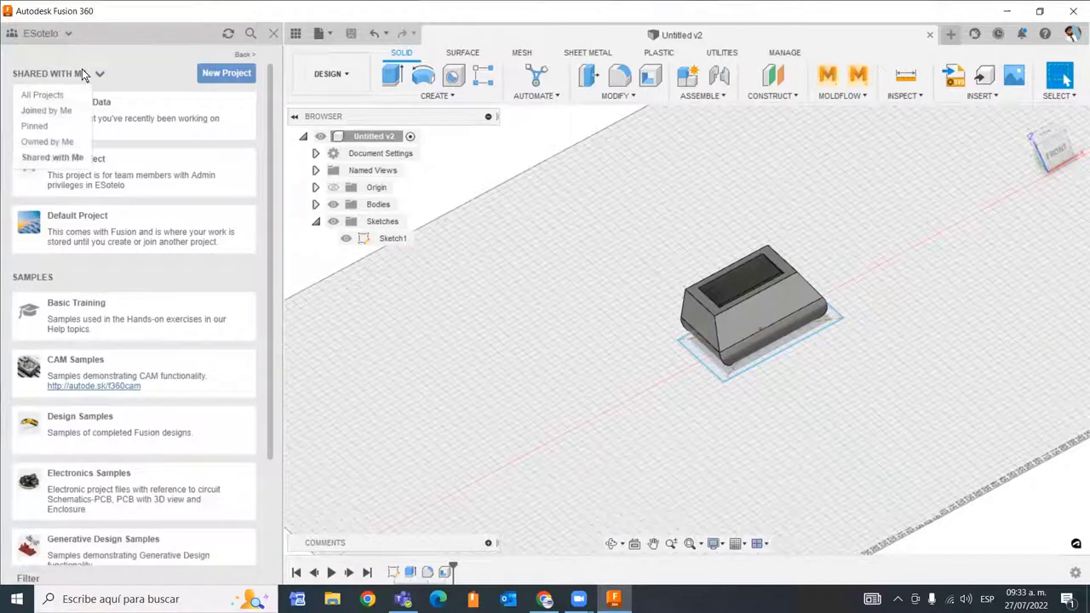
click(64, 93)
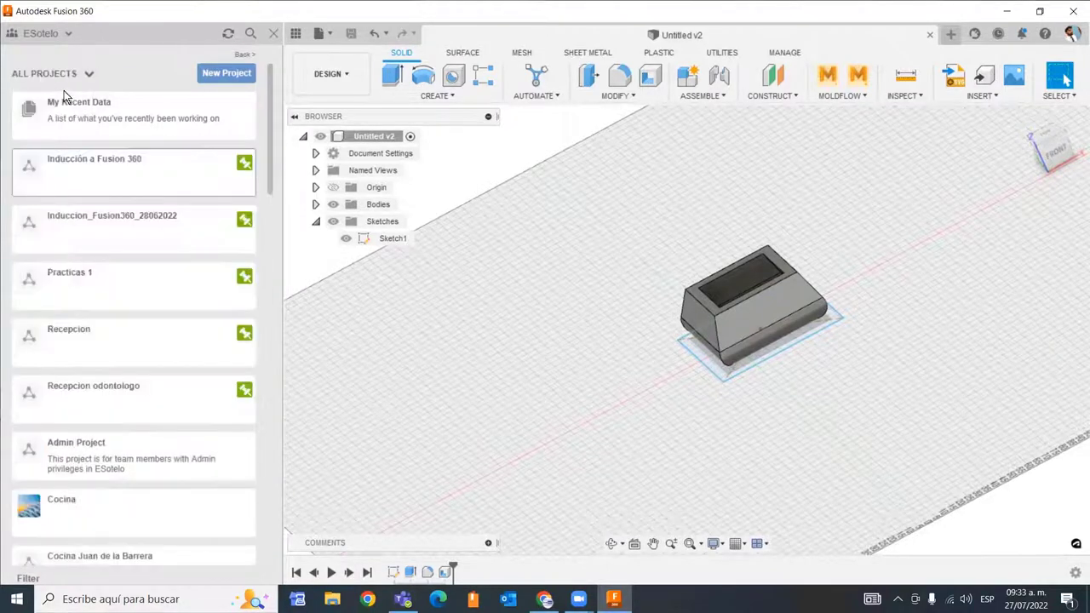
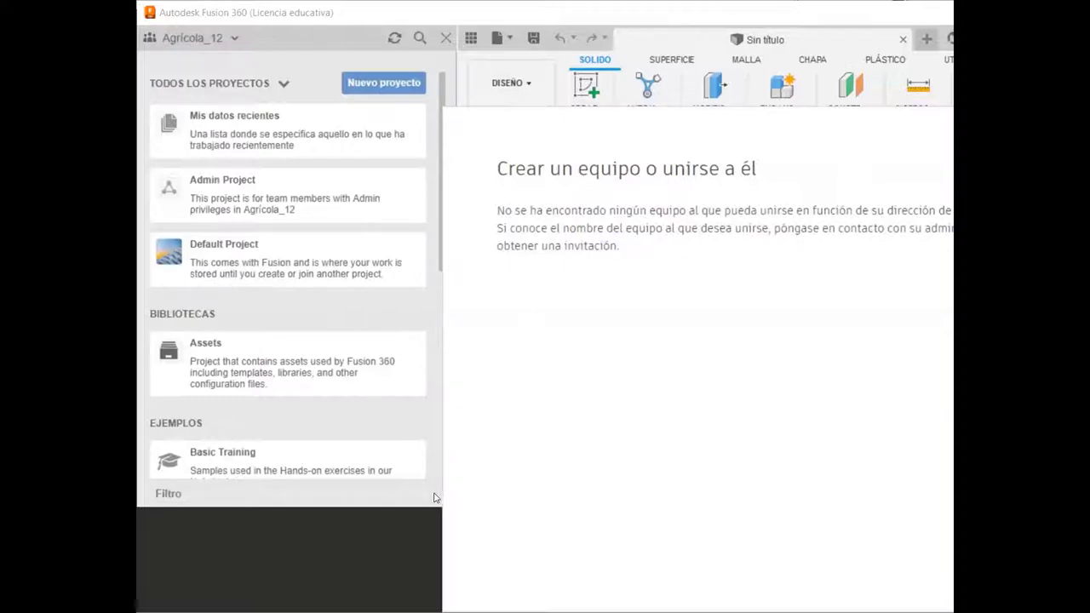
- Select and clear text in the team invitation message, then return to the Untitled v2 box design
double_click(627, 210)
click(627, 209)
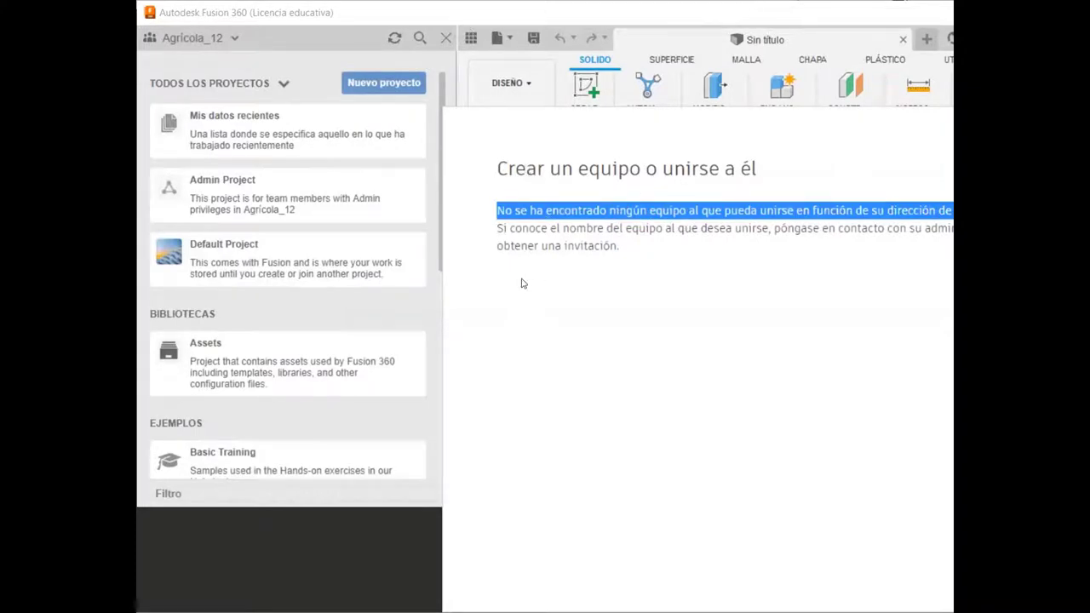
click(589, 291)
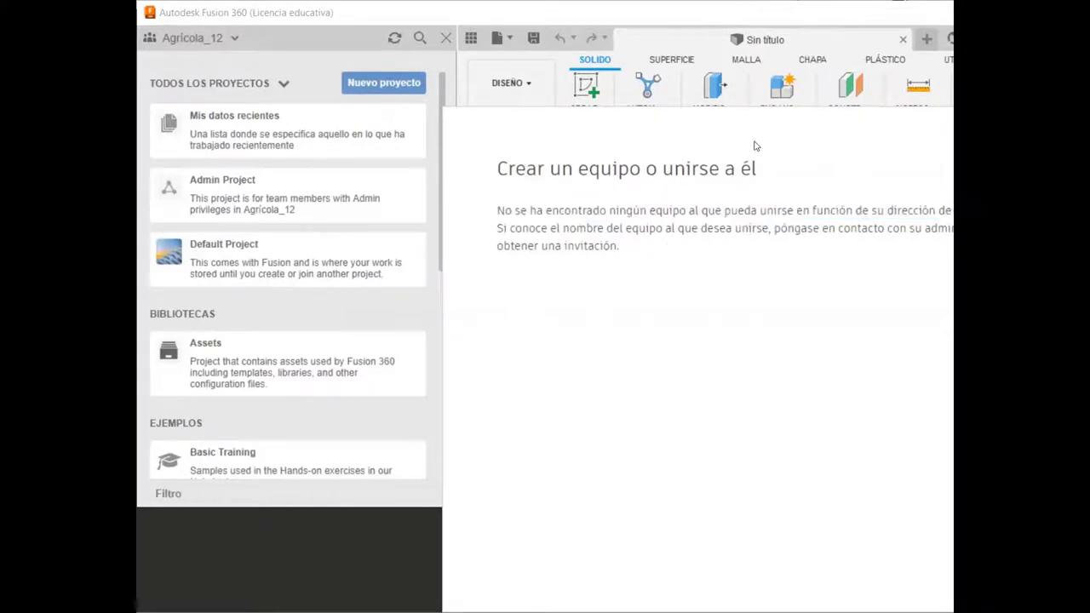
click(643, 168)
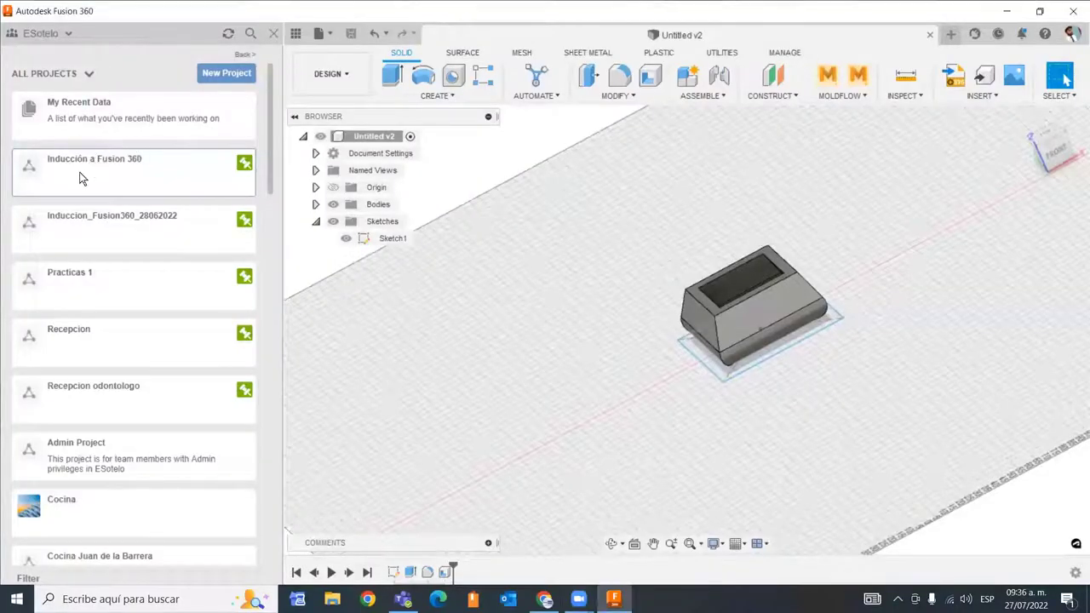
- Browse Inducción a Fusion 360 down to Adicionales, then use the breadcrumb back to Primer familia
click(79, 177)
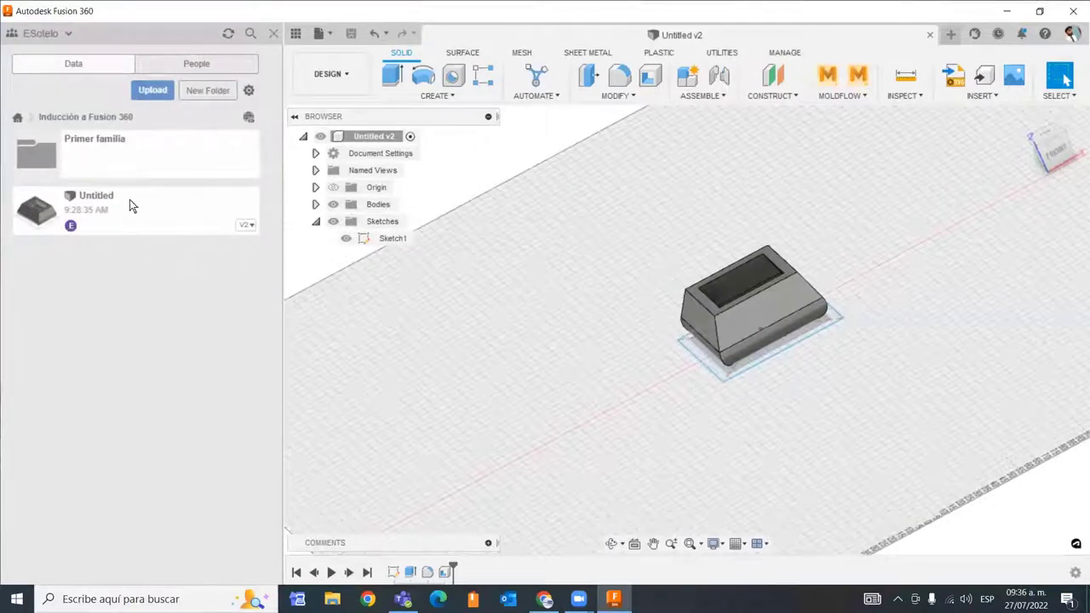
click(51, 166)
click(57, 143)
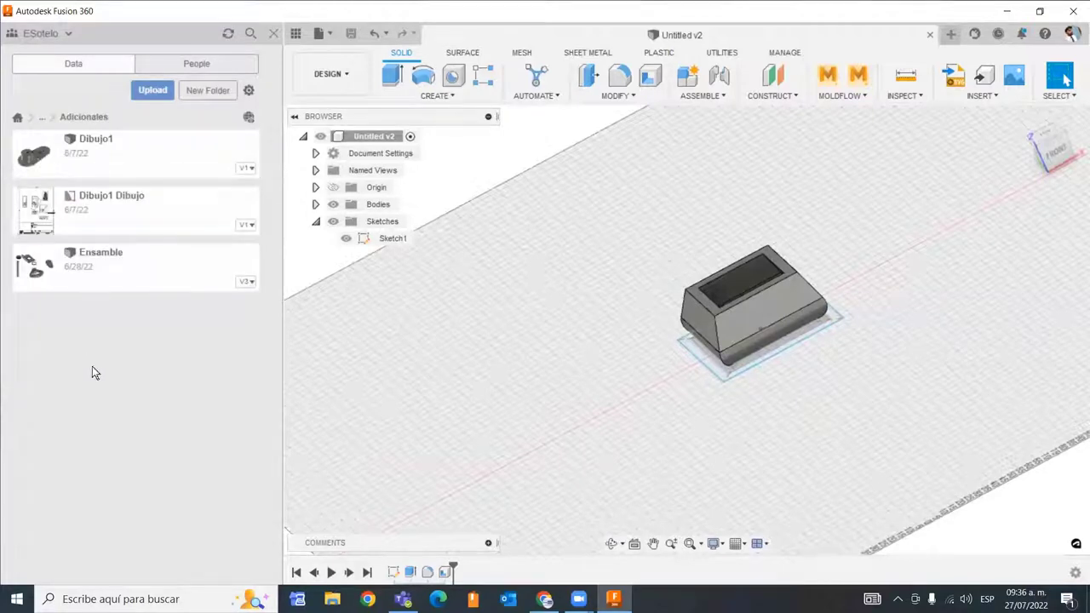
click(42, 119)
click(43, 119)
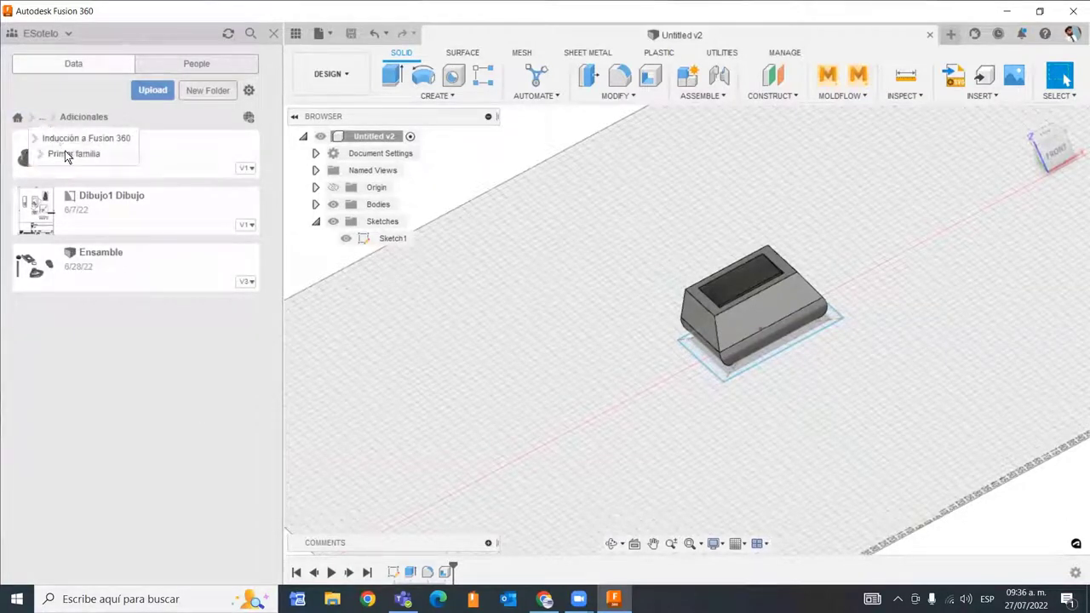
click(67, 154)
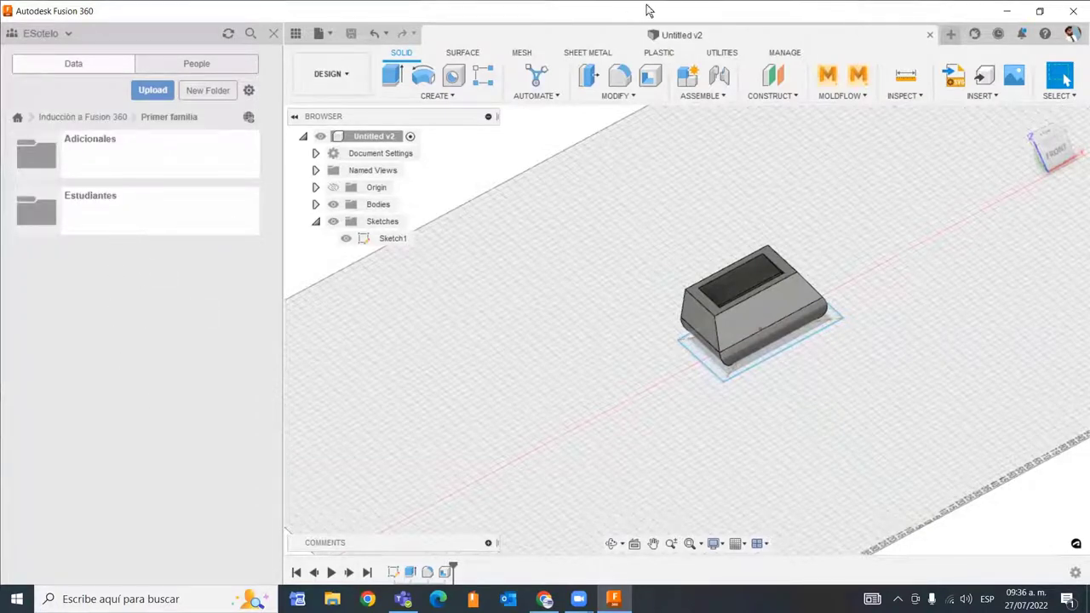
click(705, 14)
- Upload the desktop JPG image into the Primer familia folder
key(super+Down)
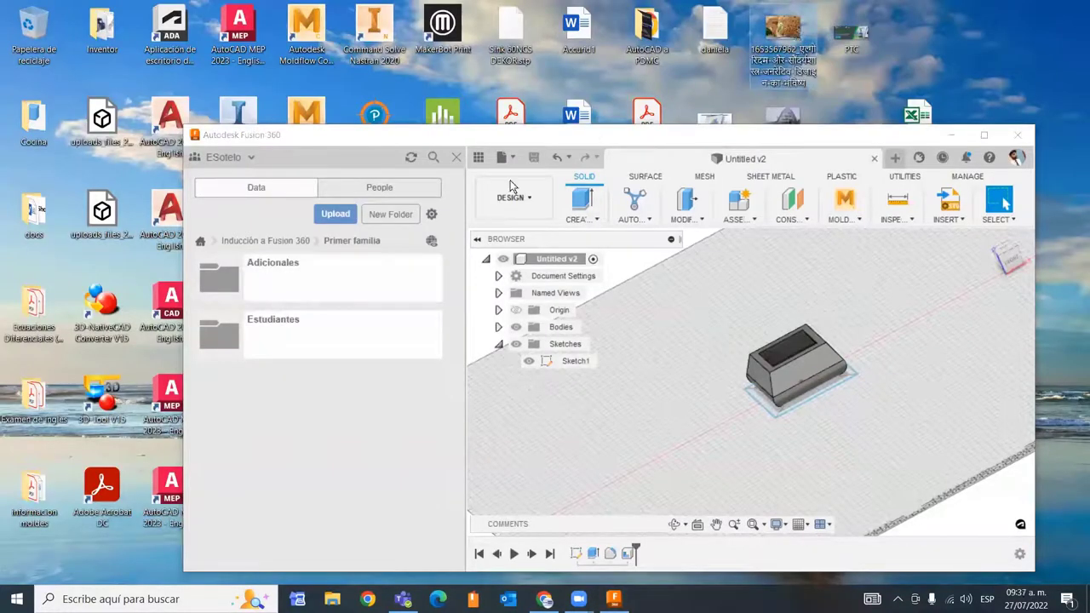
mouse_move(798, 31)
mouse_down()
mouse_move(333, 438)
mouse_move(364, 321)
mouse_up()
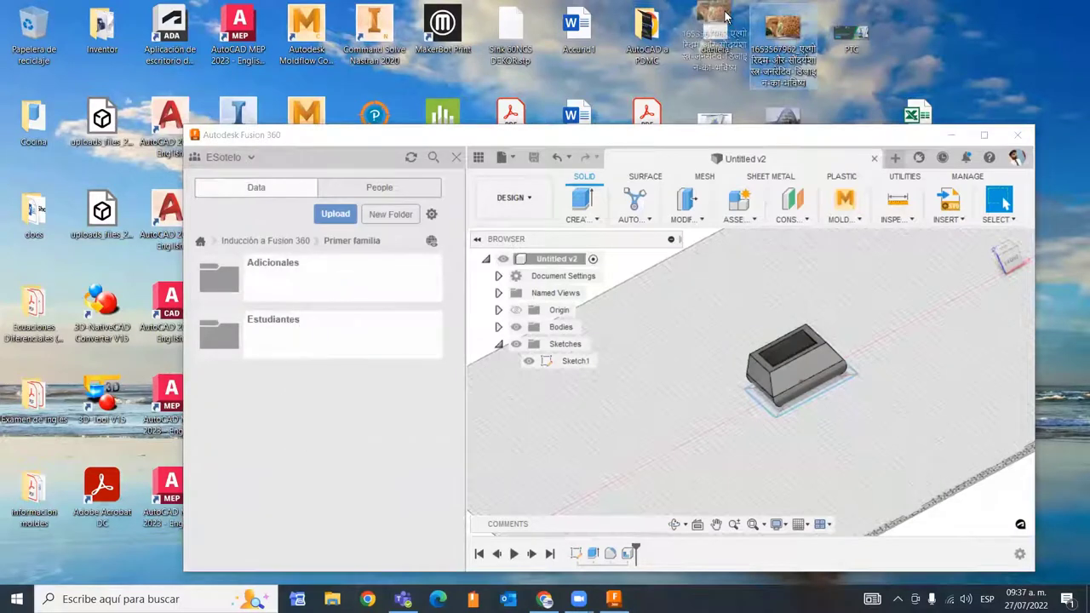
click(334, 214)
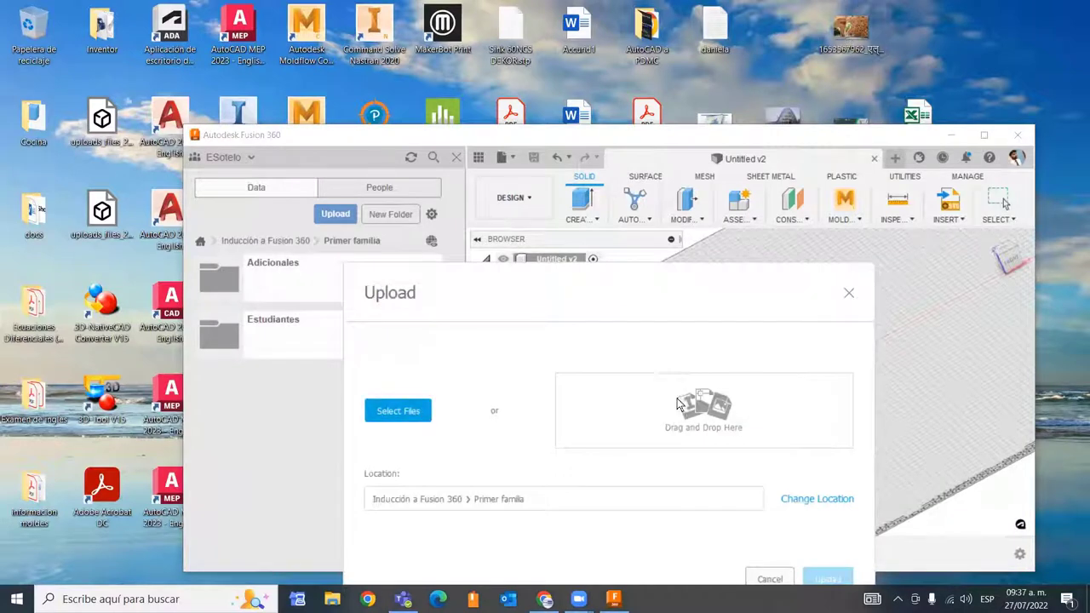
drag(678, 403, 678, 416)
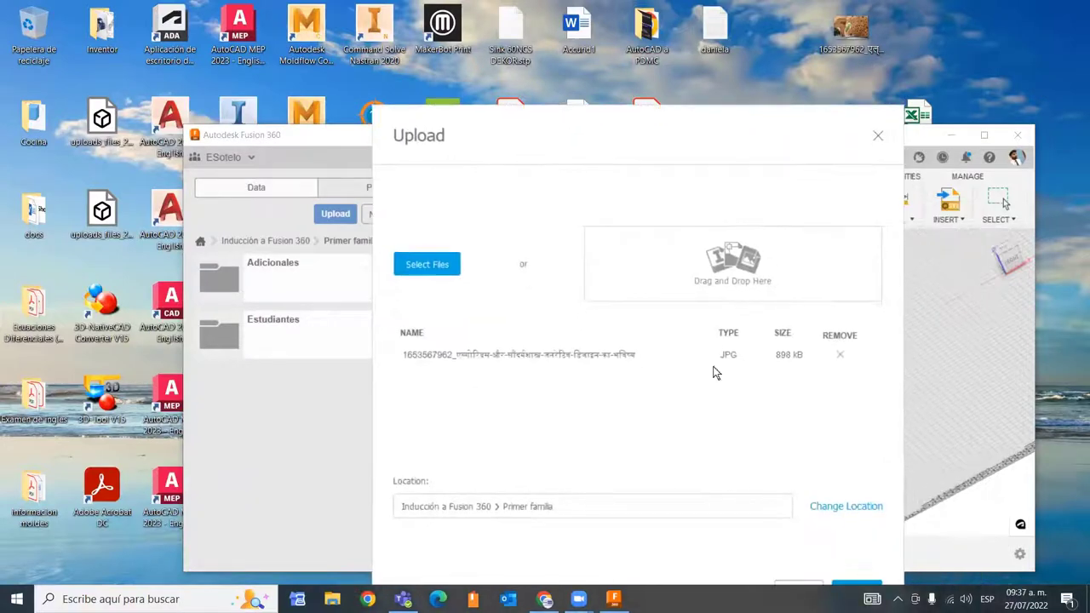
drag(647, 134, 584, 98)
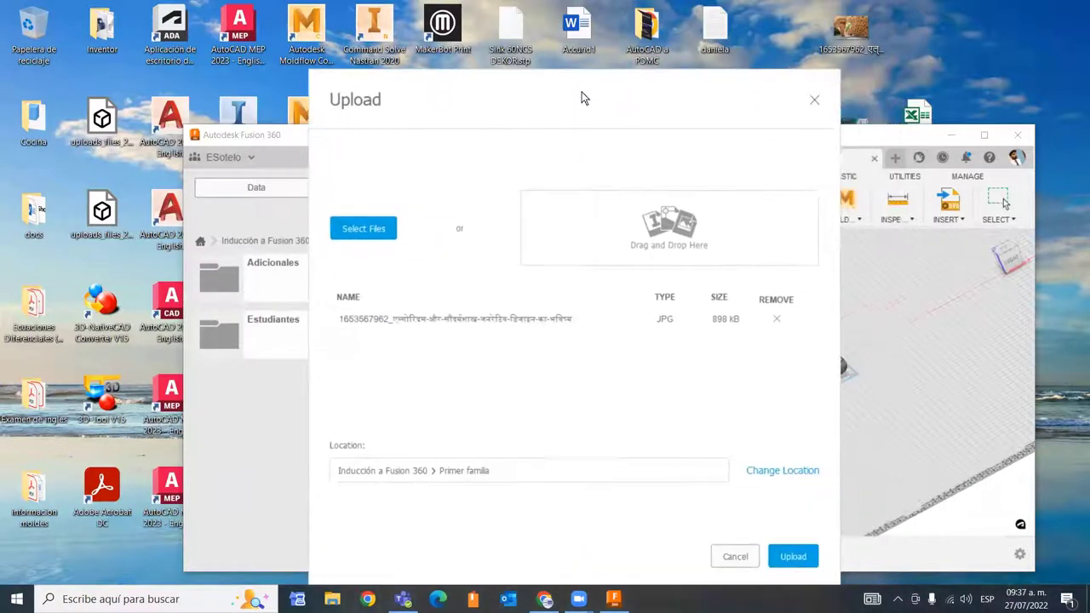
click(777, 556)
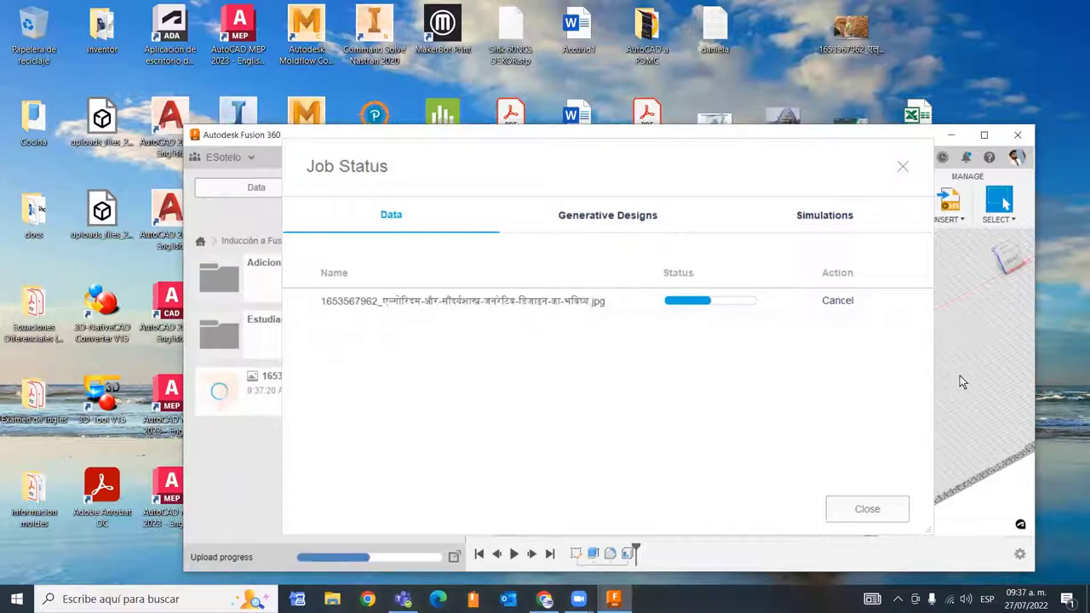
- Close Job Status, maximize Fusion 360, and discard a stray new blank design
click(902, 169)
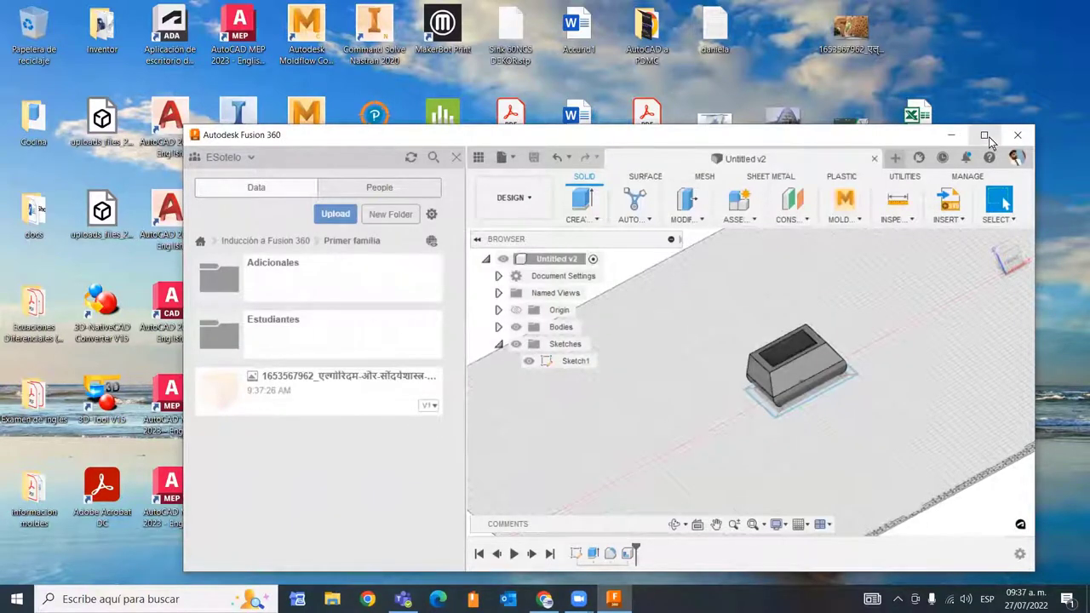
click(983, 137)
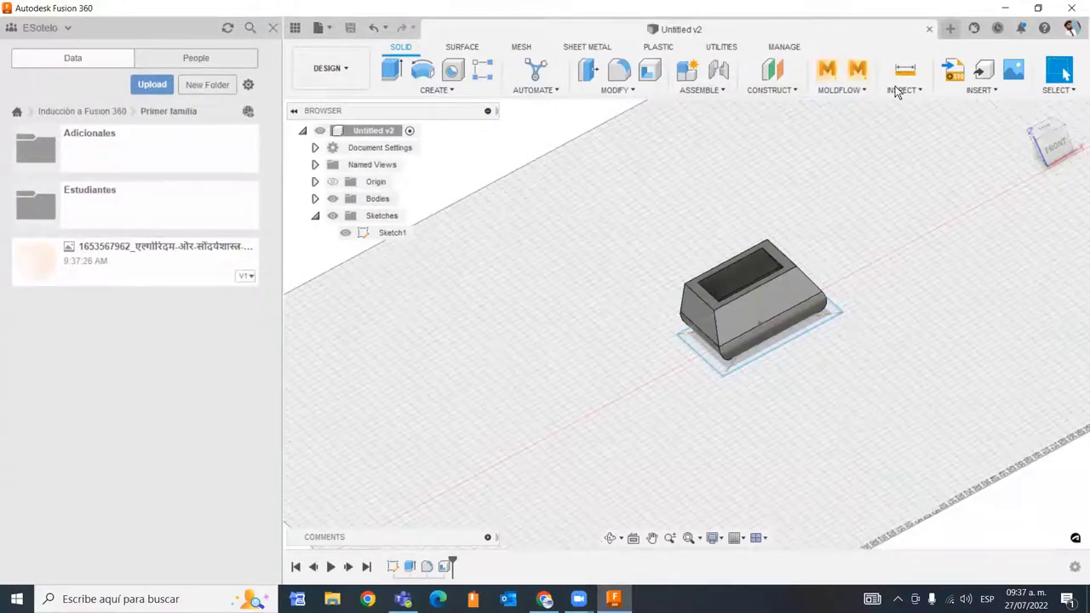
click(950, 28)
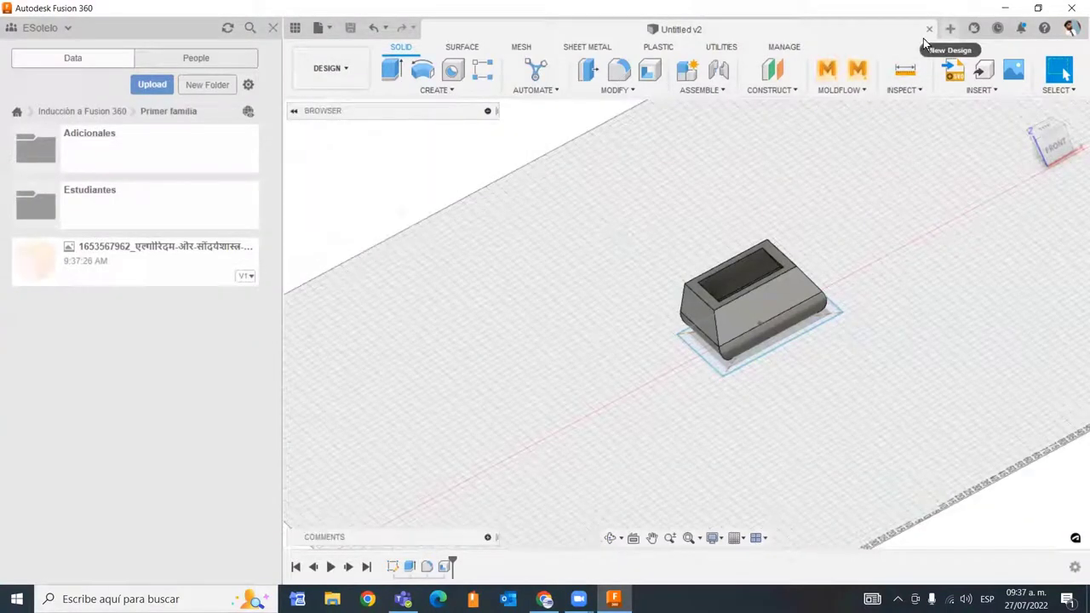
click(929, 29)
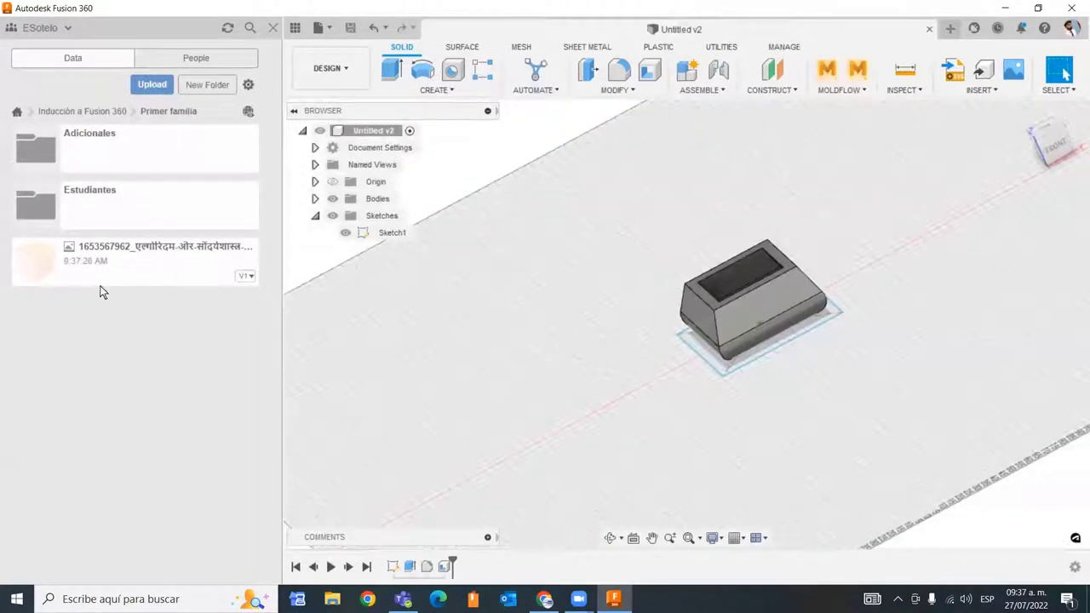
double_click(91, 258)
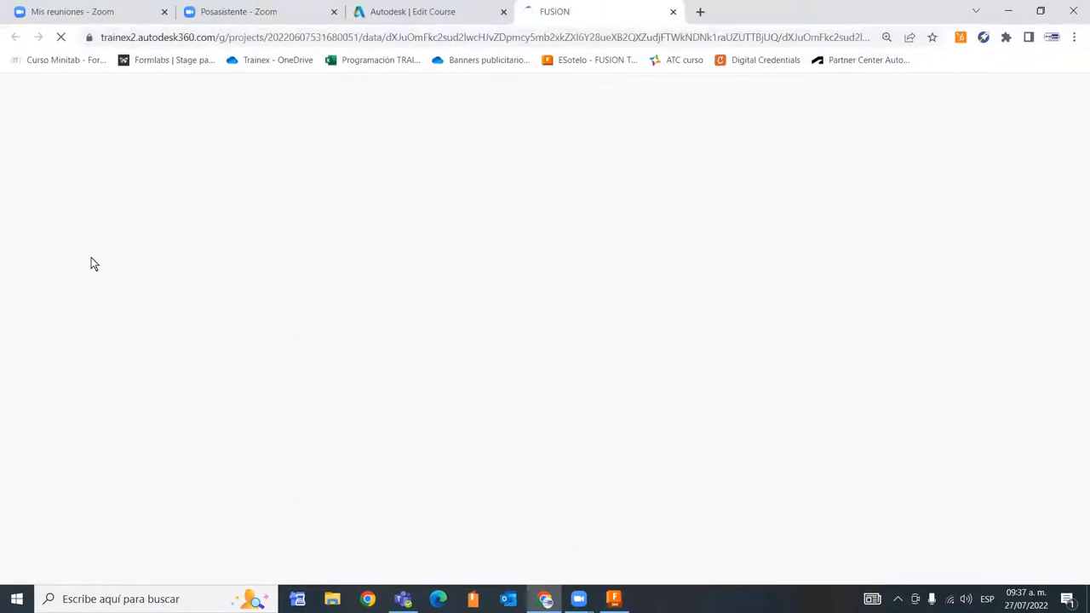
key(alt+Tab)
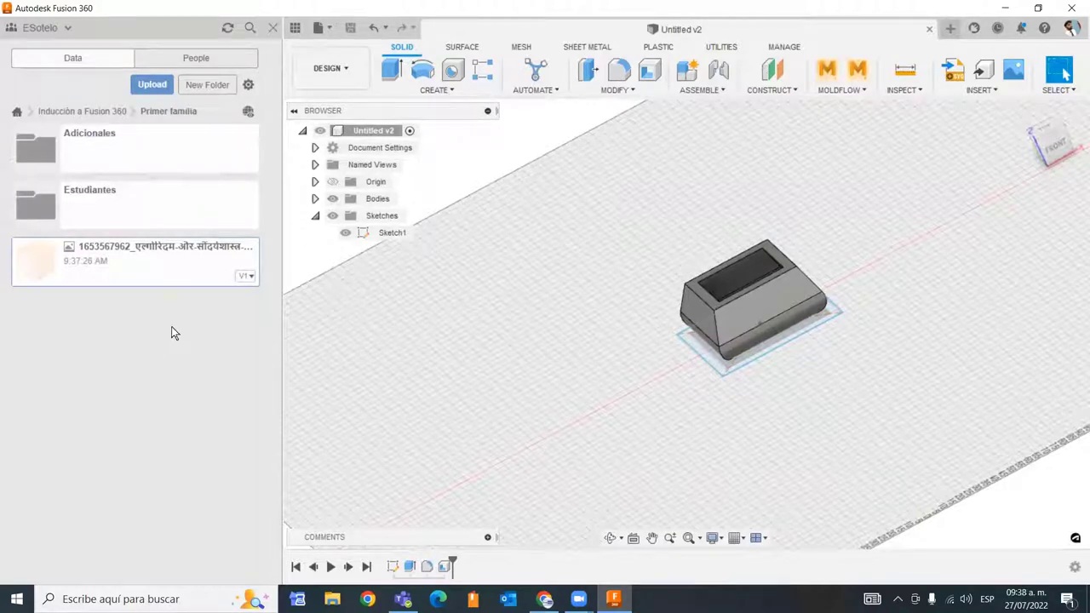
key(alt+Tab)
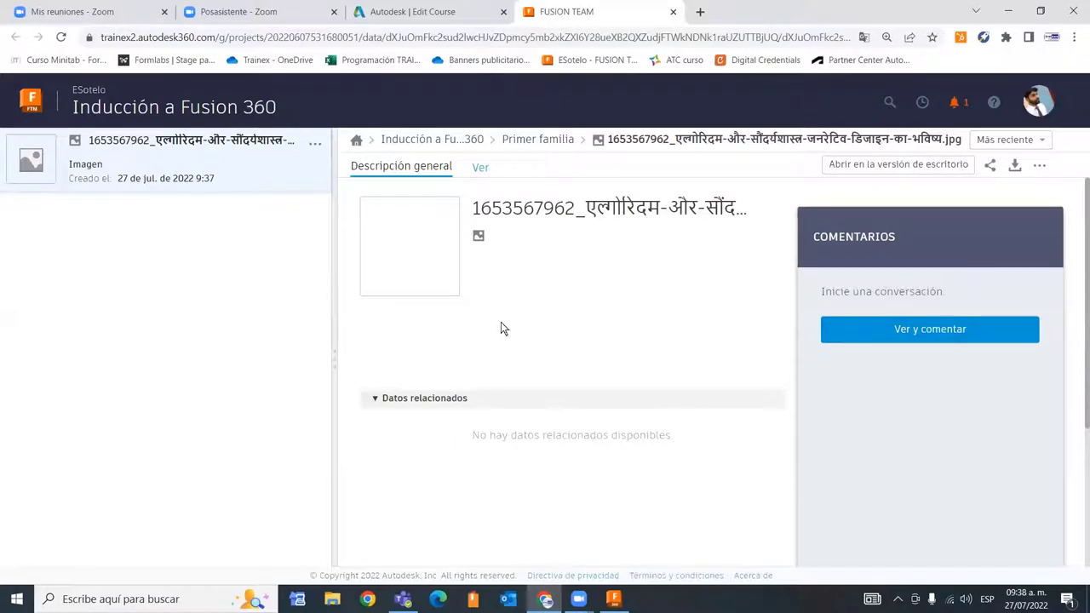
key(alt+Tab)
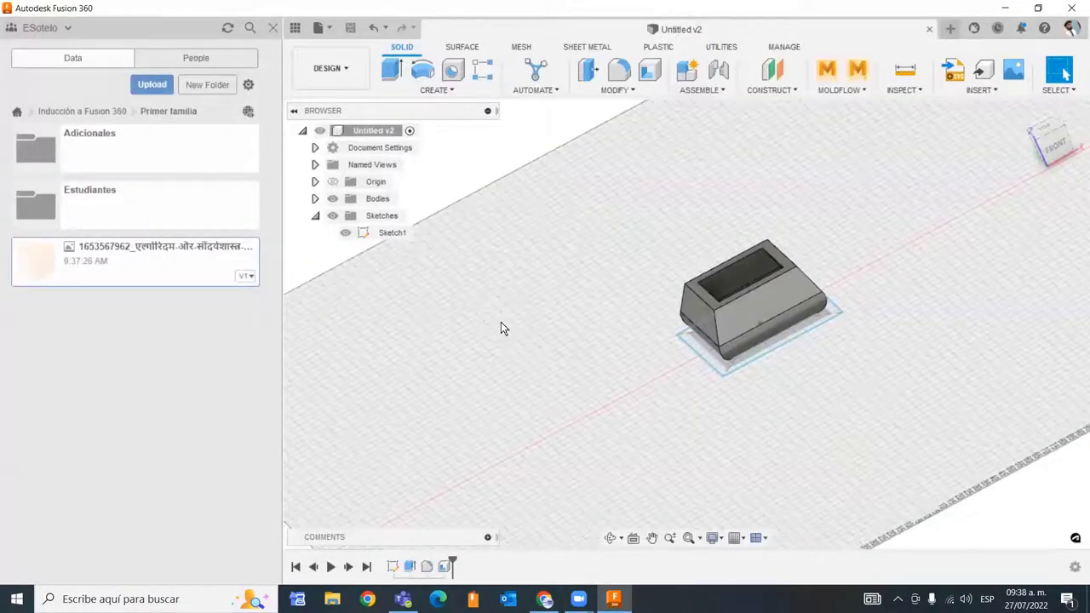
key(alt+Tab)
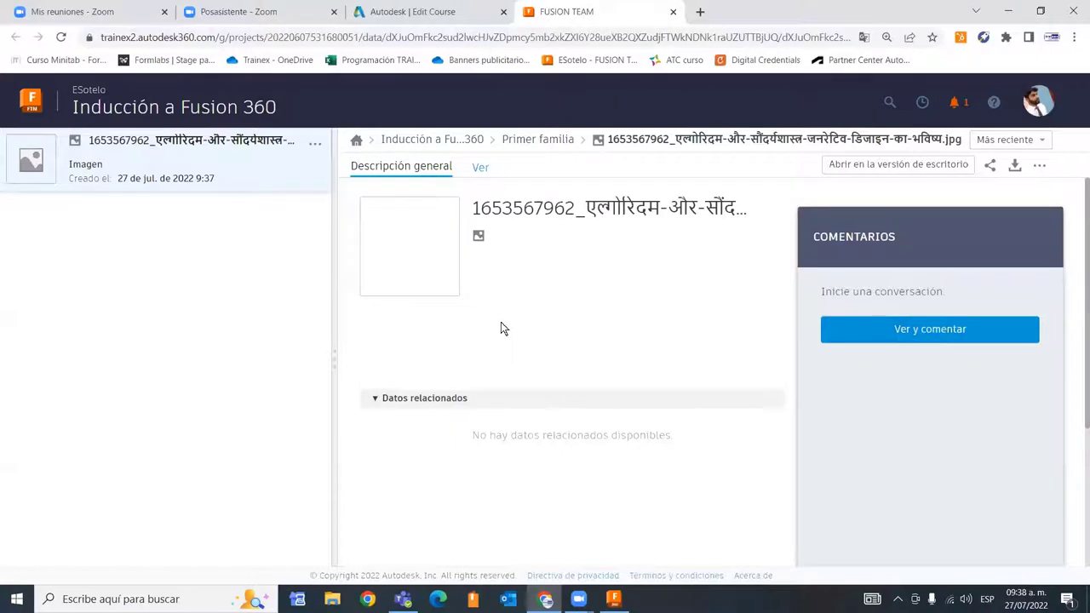
click(428, 248)
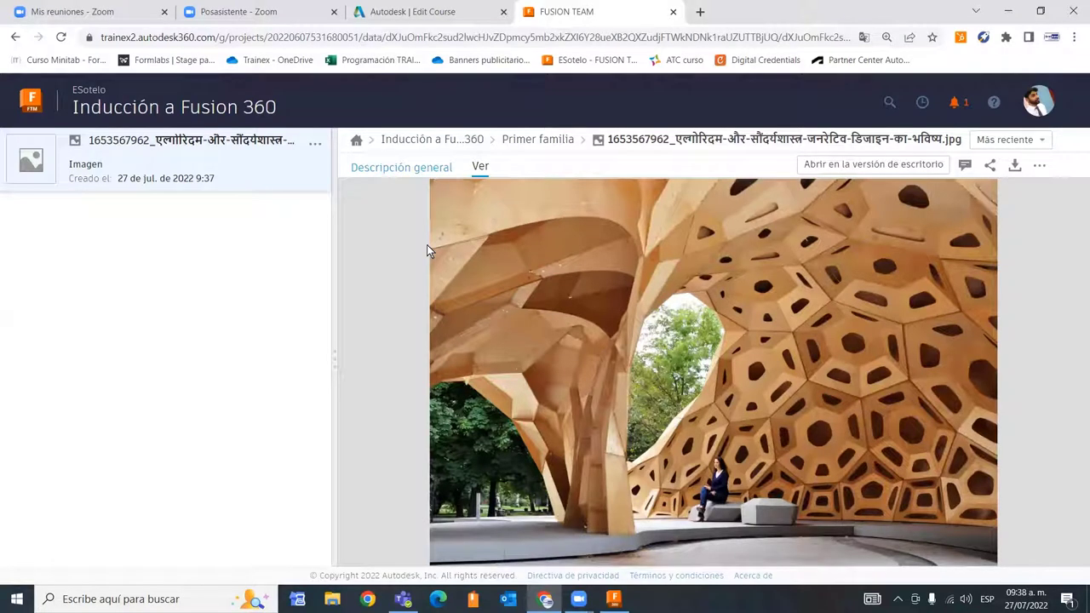
click(31, 101)
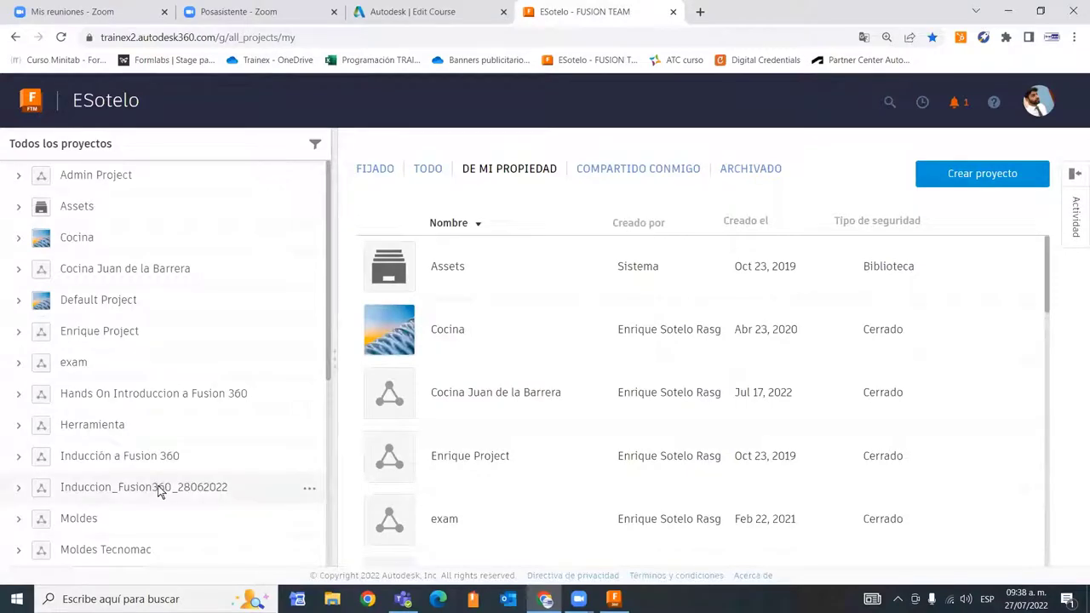
- Scroll the Fusion Team project list and open Inducción a Fusion 360
scroll(157, 492, down, 4)
scroll(158, 491, up, 4)
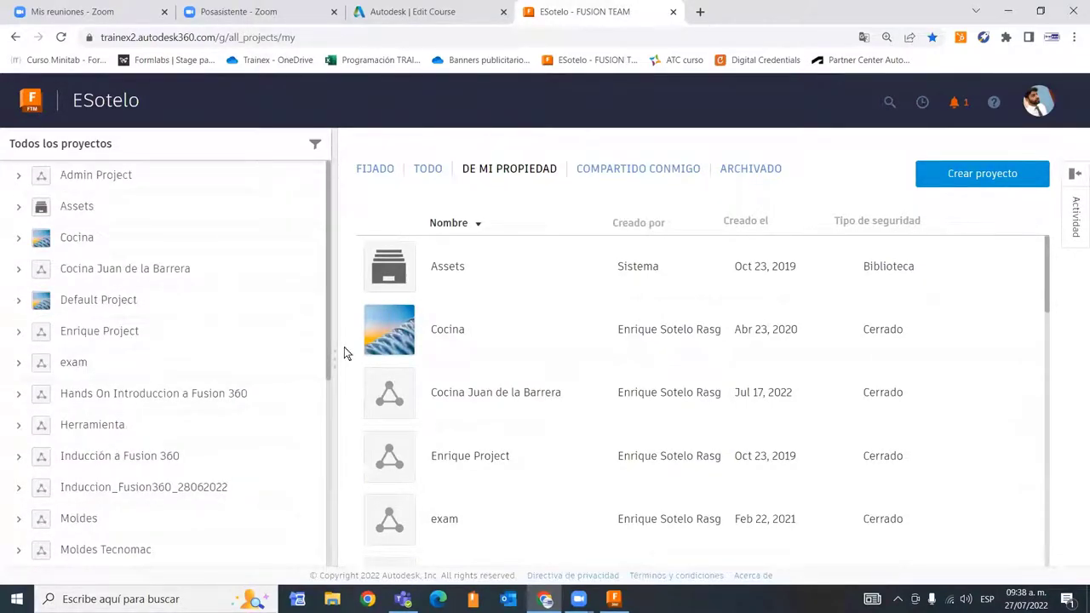
key(alt+Tab)
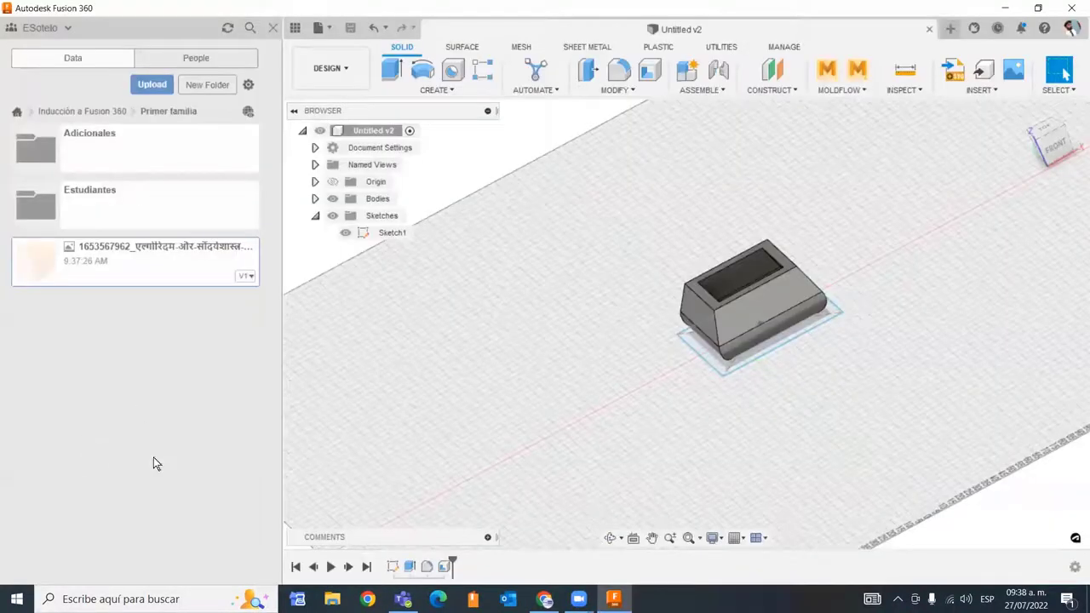
key(alt+Tab)
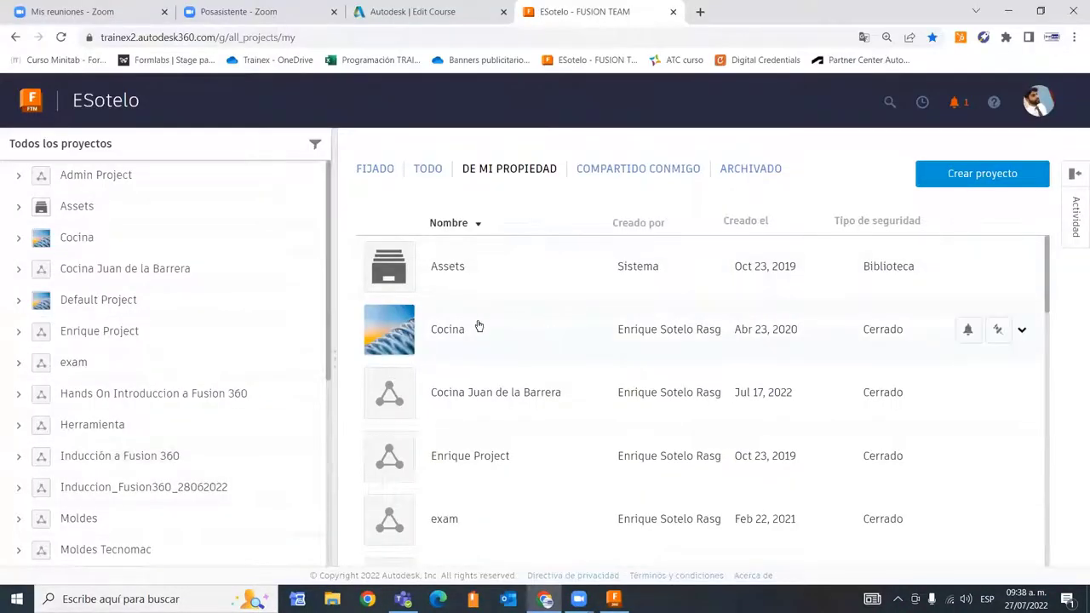
scroll(480, 366, down, 2)
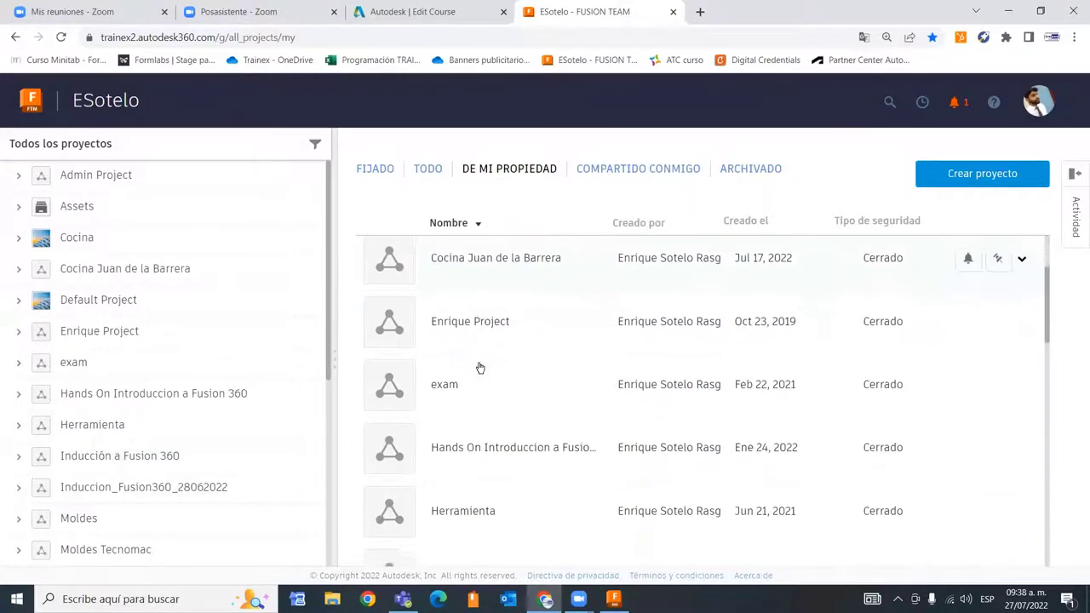
scroll(479, 366, down, 1)
scroll(480, 366, down, 3)
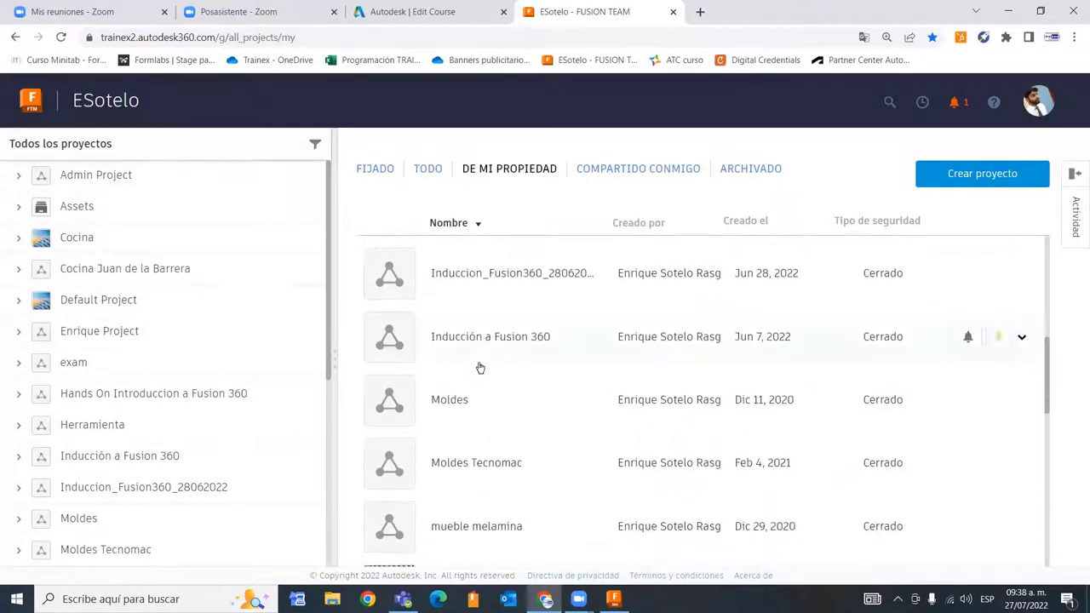
click(455, 336)
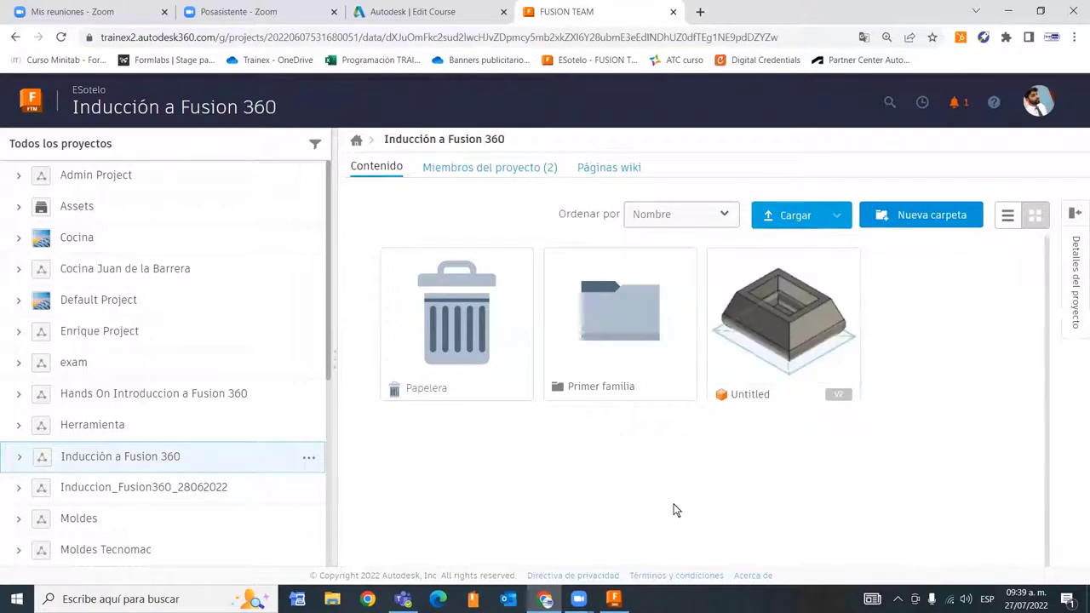
click(470, 167)
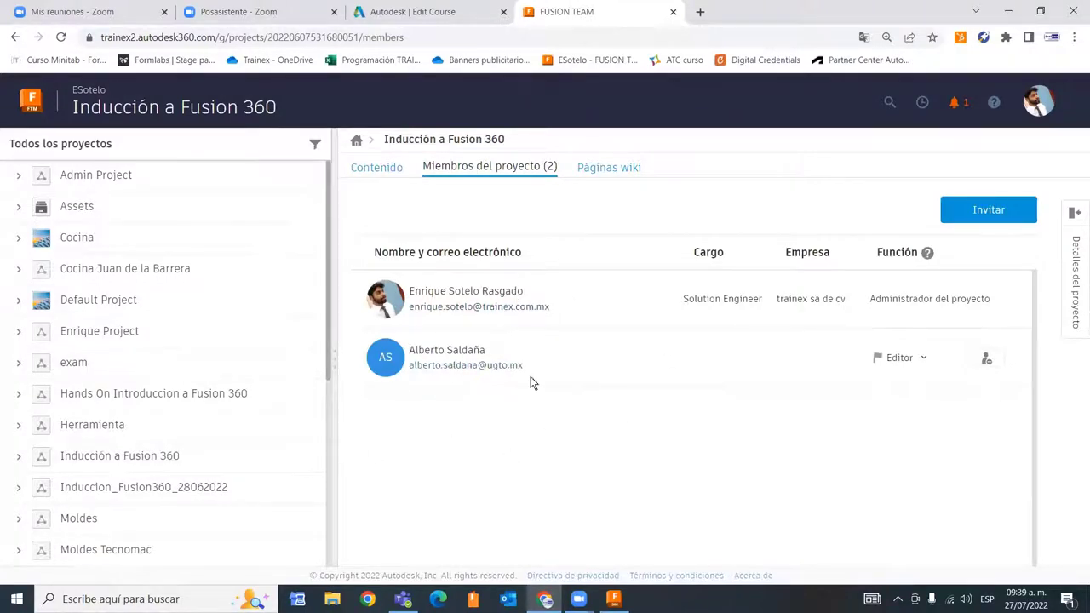
click(380, 171)
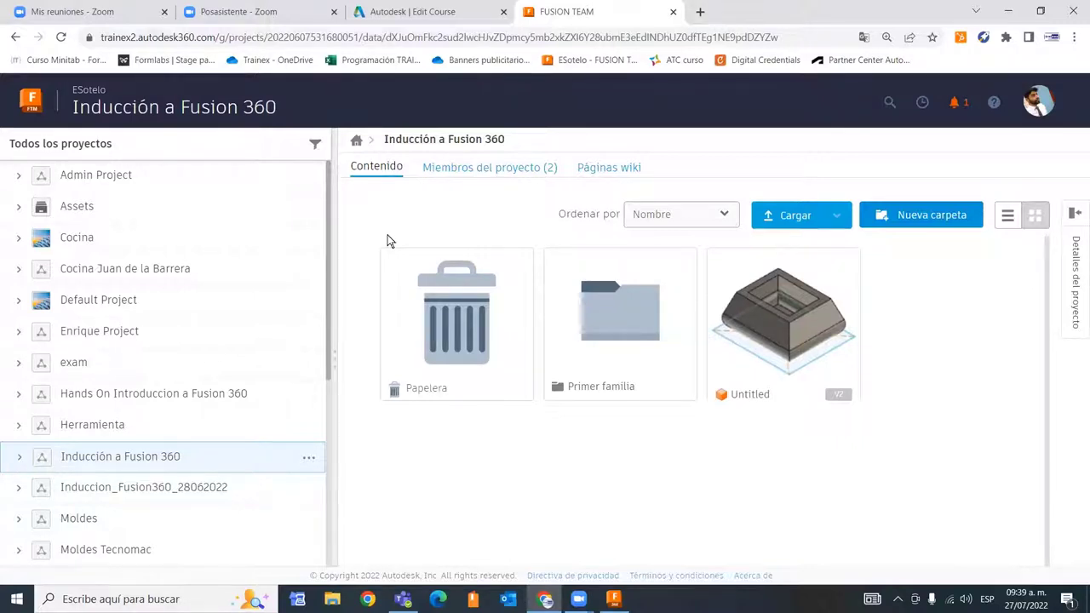
click(700, 12)
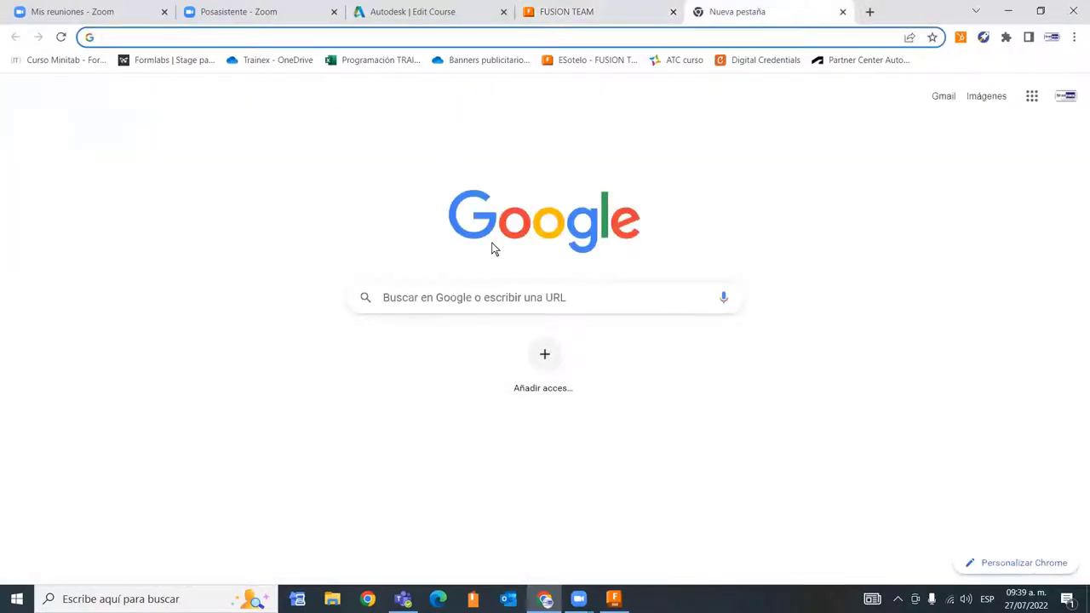
click(615, 10)
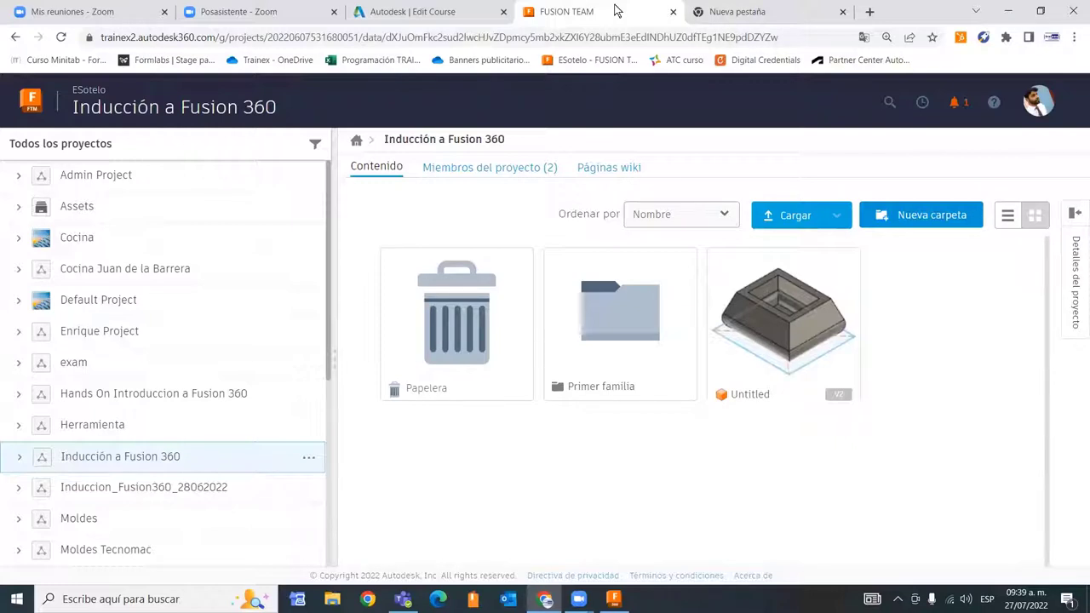
click(745, 11)
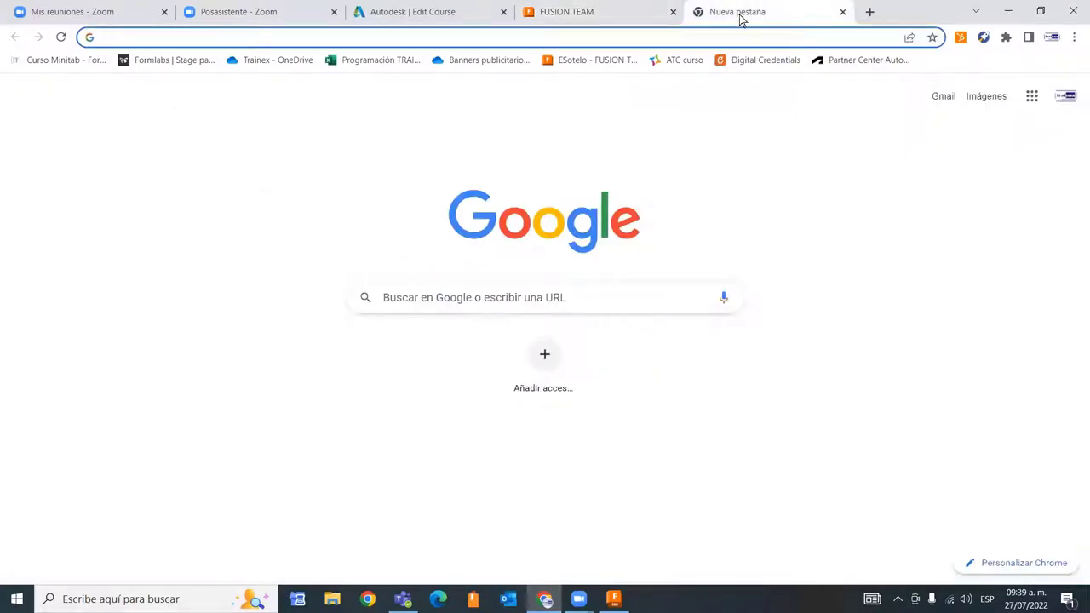
click(841, 13)
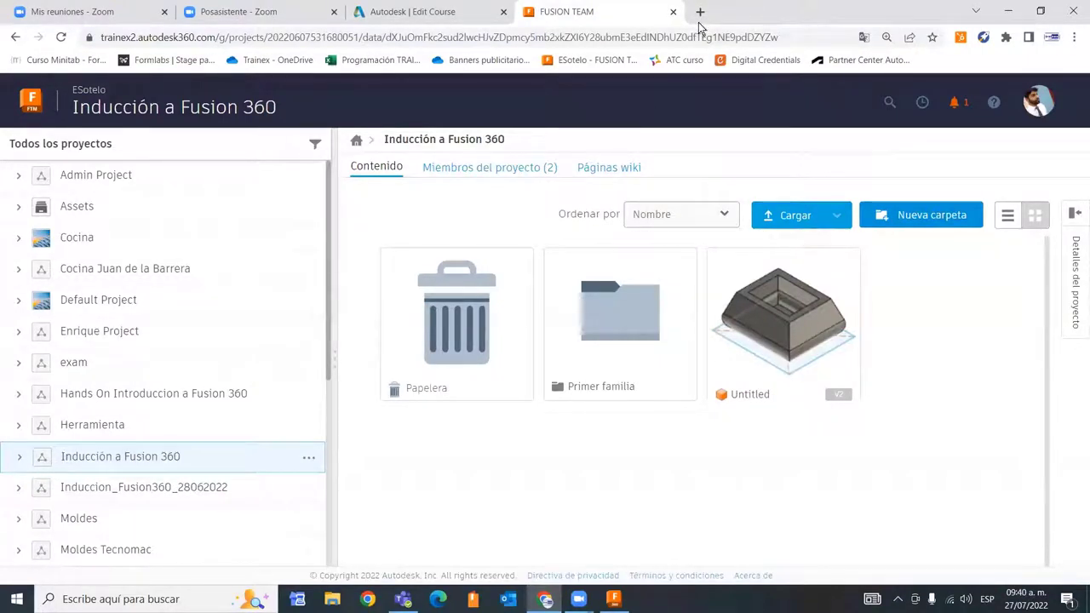
- Switch the Data Panel to the other team and open its Inducción a Fusion 360 project
key(alt+Tab)
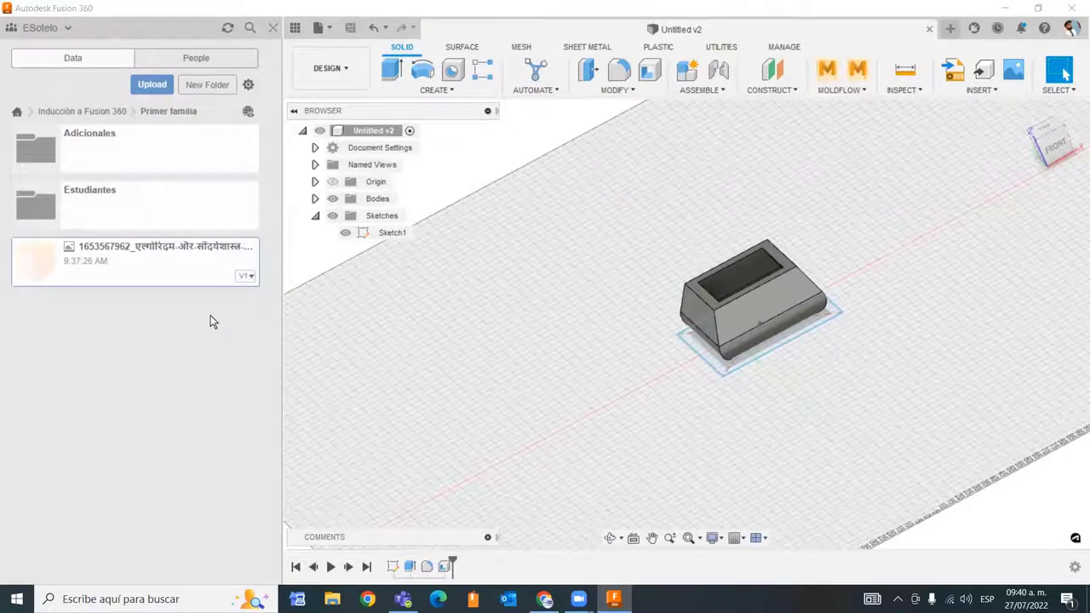
key(alt+Tab)
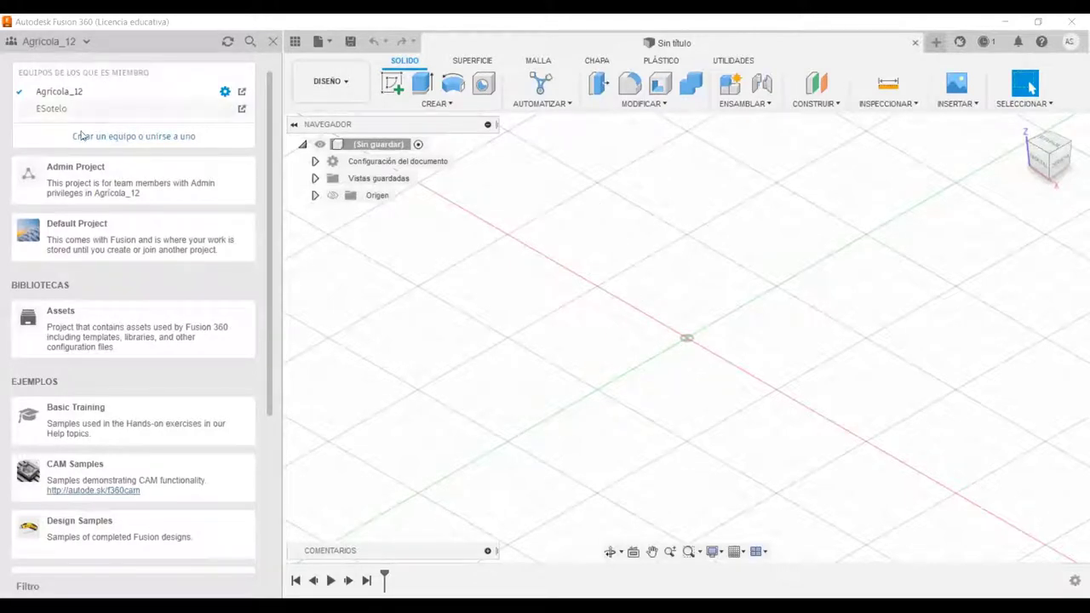
mouse_move(79, 109)
click(78, 95)
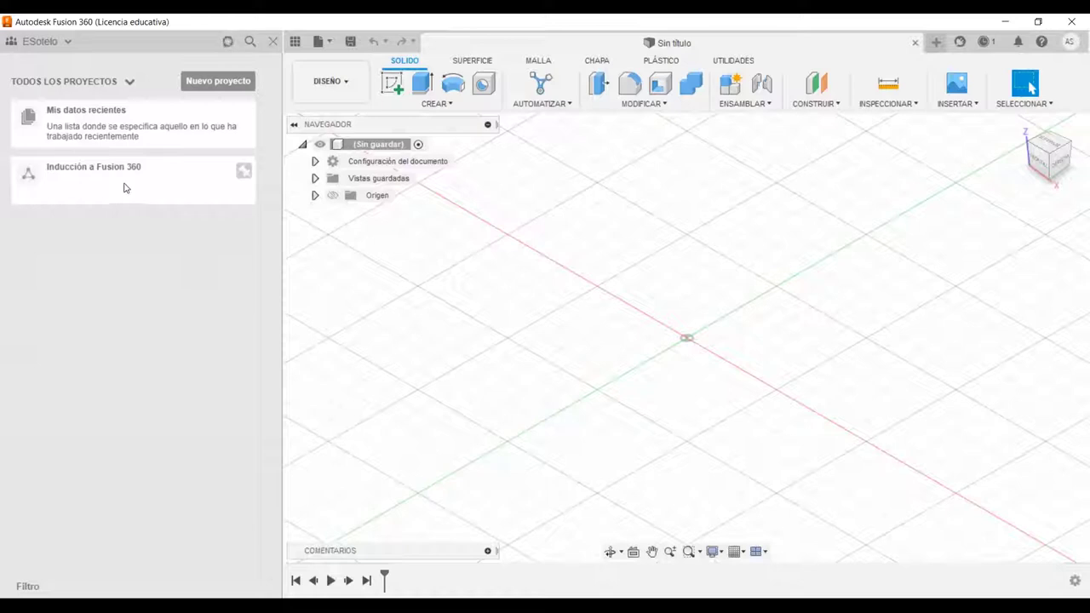
click(123, 188)
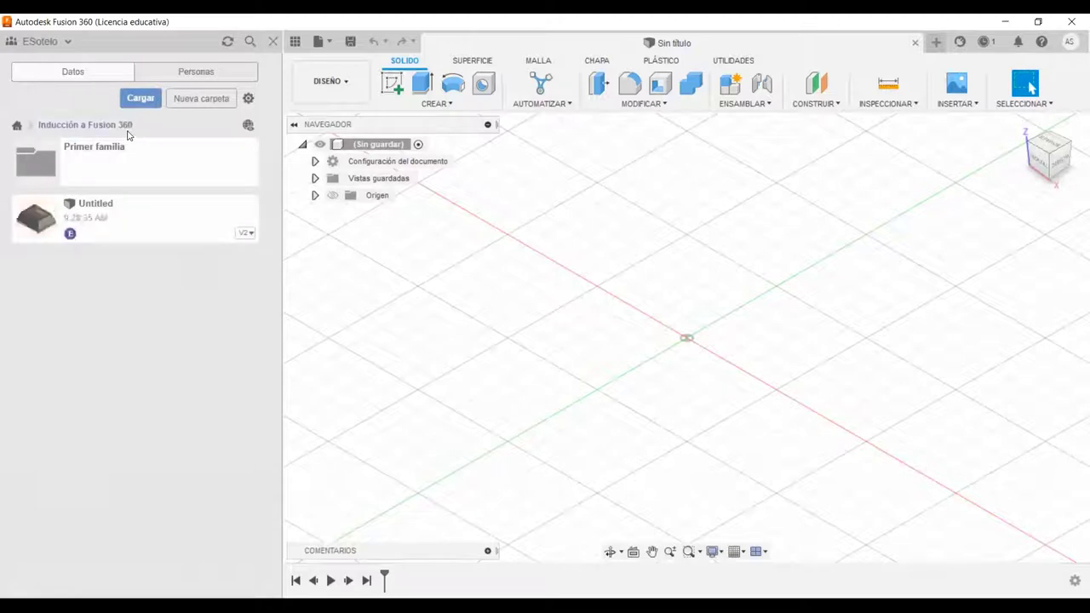
- Open the Untitled design and orbit to a low side view of the tapered box
double_click(111, 215)
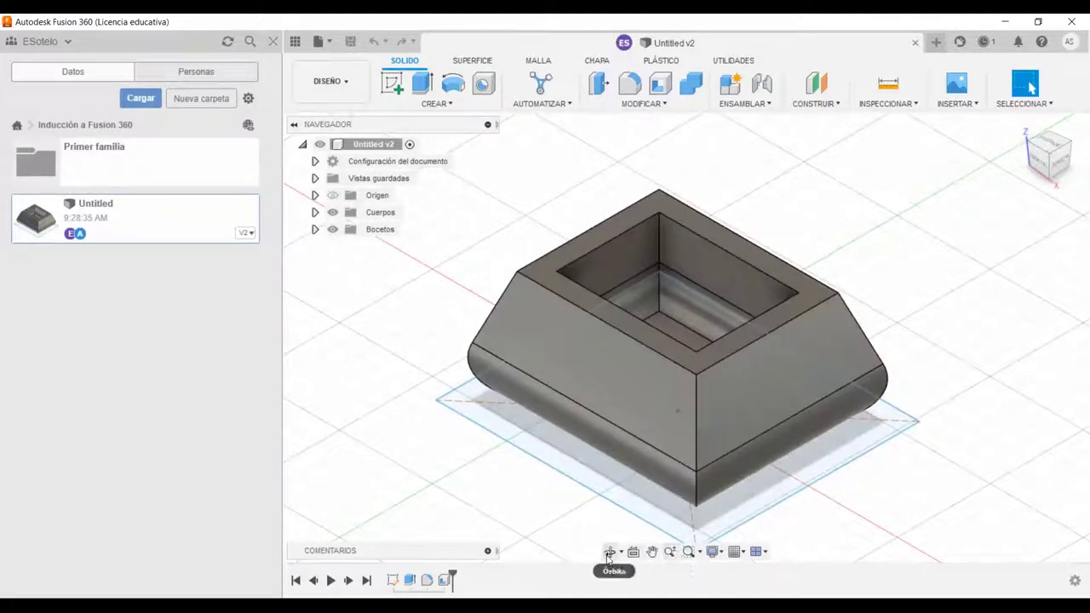
click(609, 550)
mouse_move(653, 402)
mouse_down()
mouse_move(666, 321)
mouse_move(665, 393)
mouse_move(625, 414)
mouse_move(611, 403)
mouse_move(656, 401)
mouse_move(630, 379)
mouse_up()
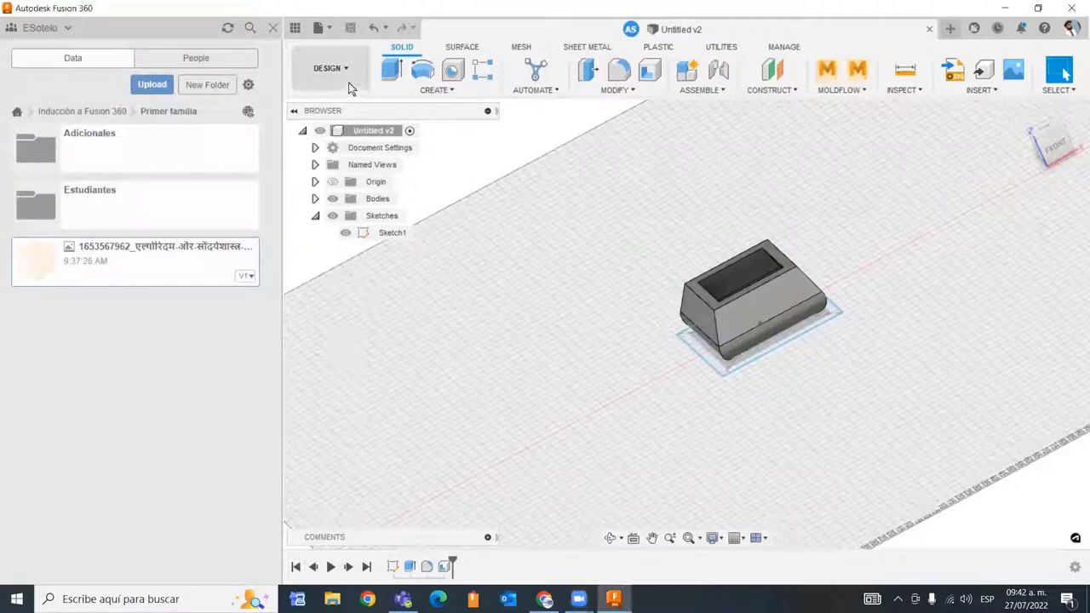
- Hide the Data Panel and compare the SURFACE and MESH ribbon tools
click(273, 29)
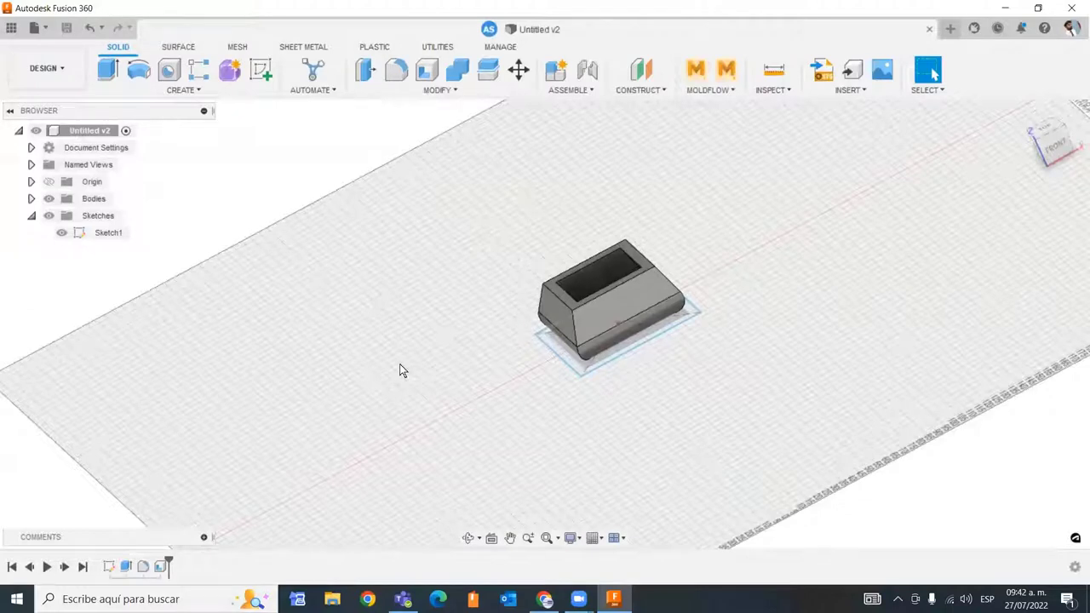
click(181, 48)
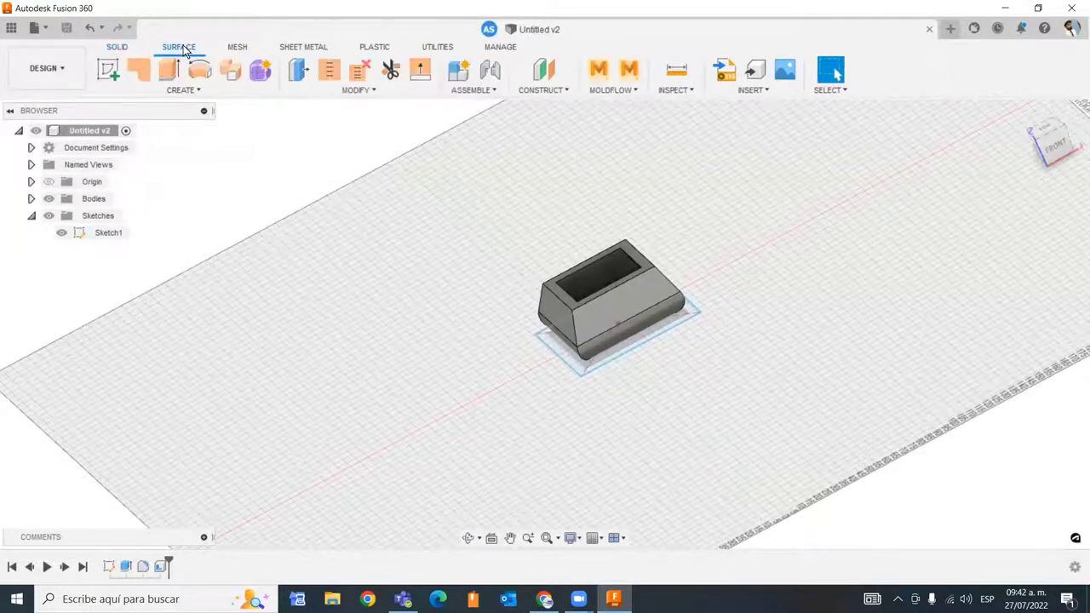
click(241, 49)
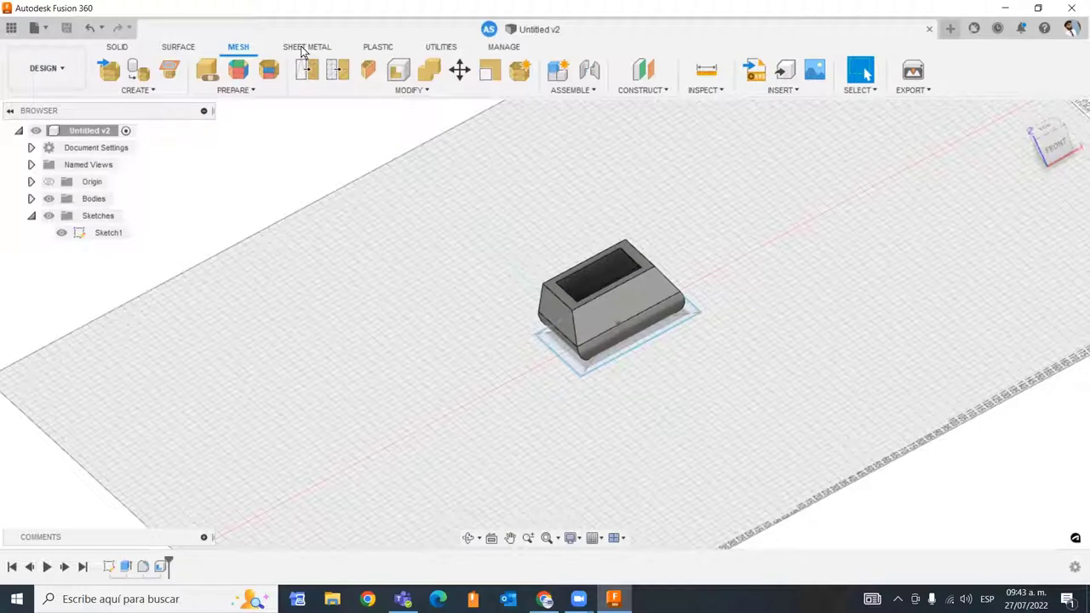
click(176, 48)
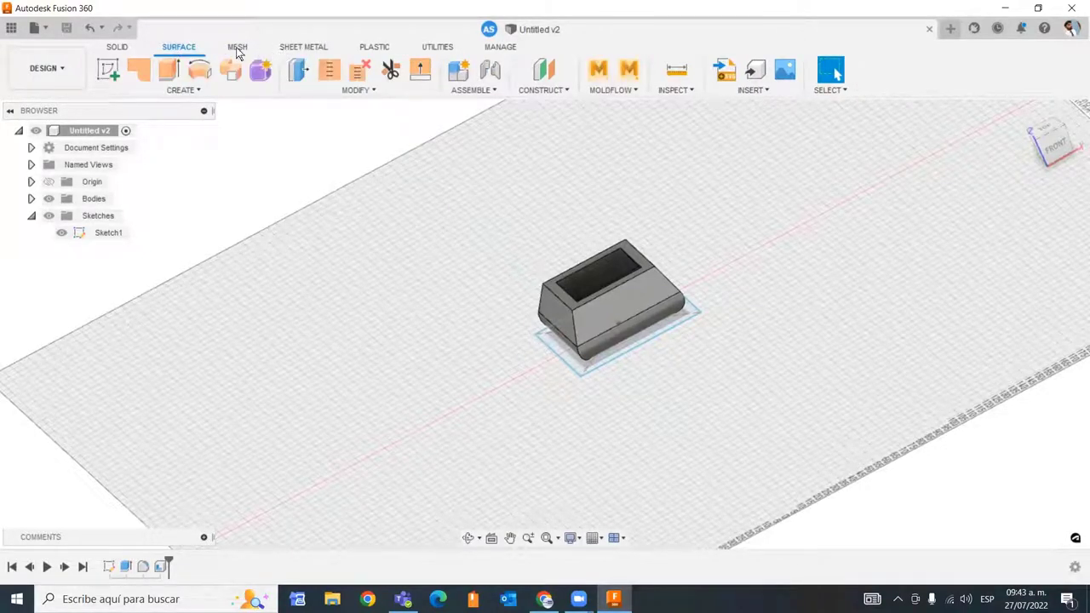
click(241, 48)
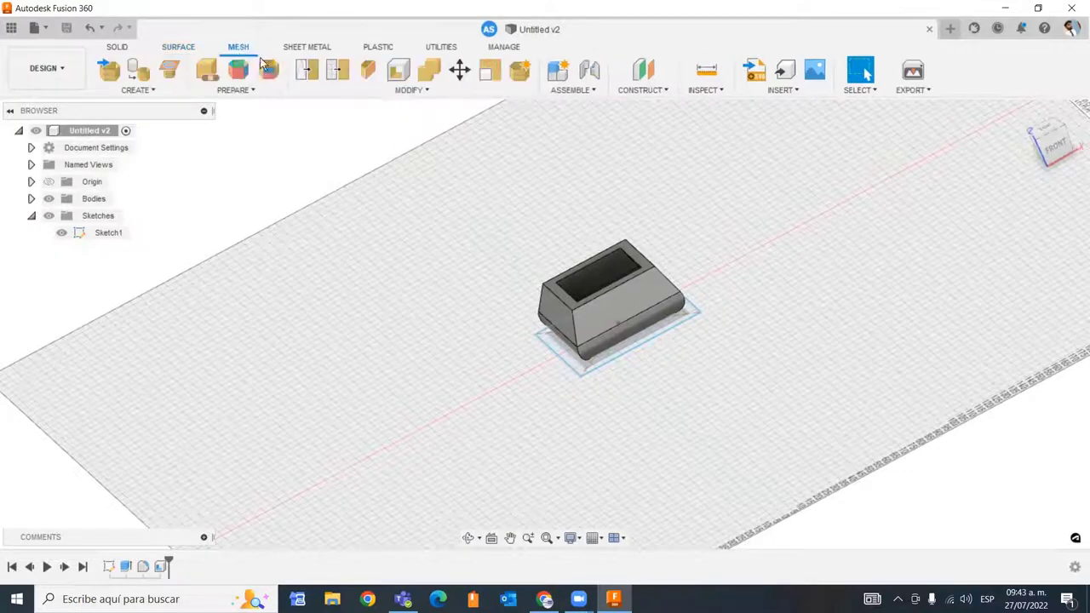
click(176, 49)
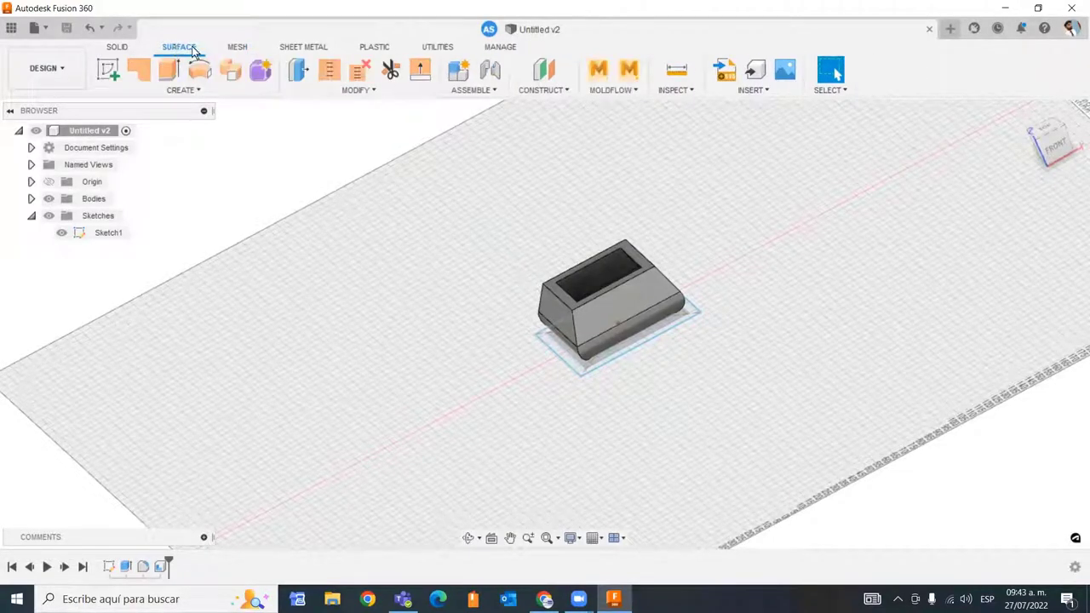
click(236, 48)
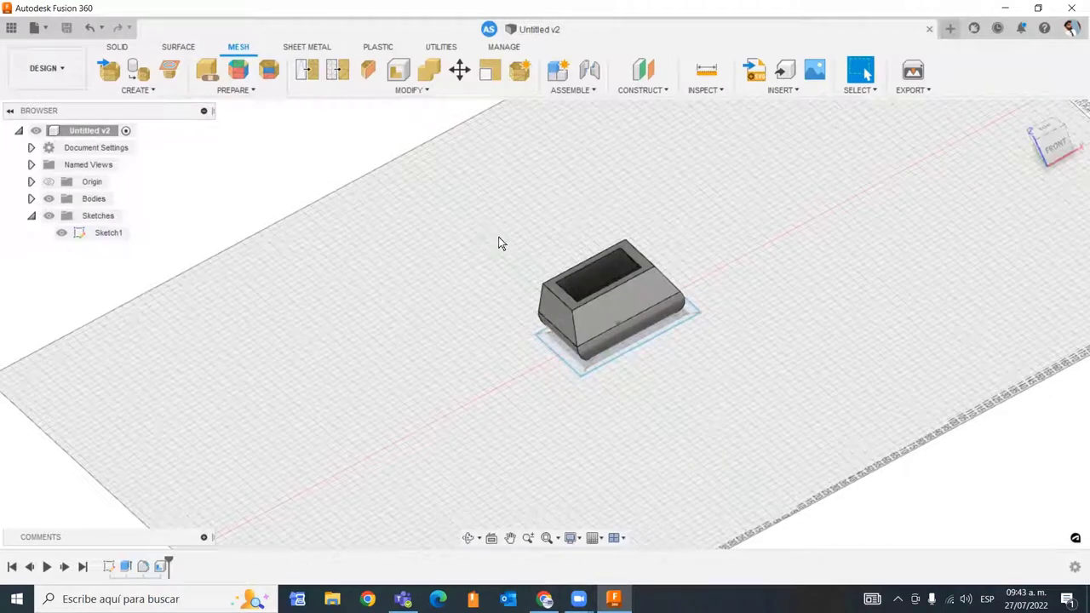
click(578, 599)
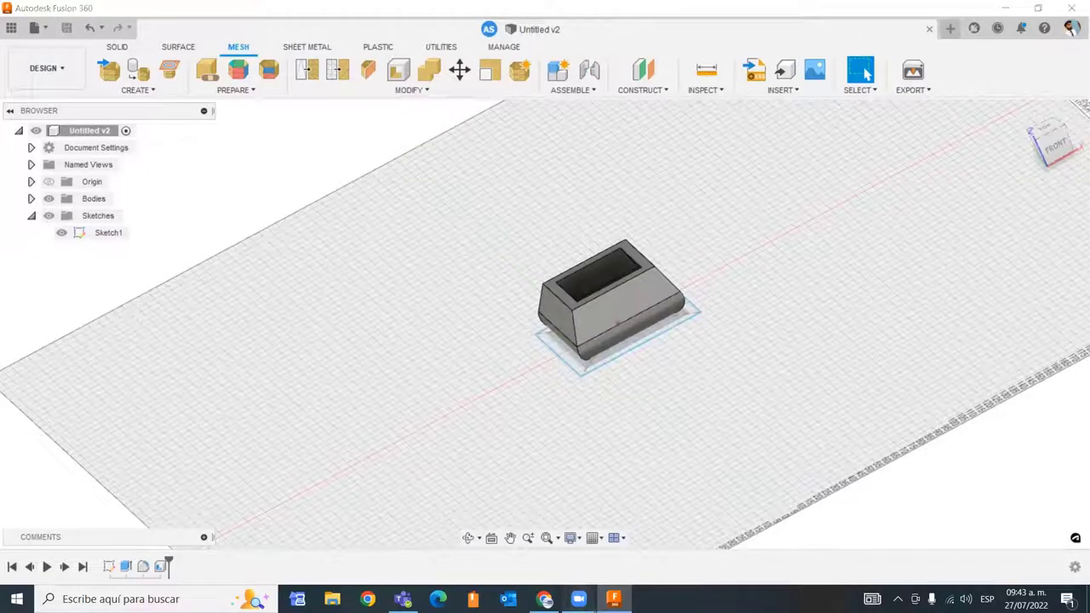
- Bring up the Fusion Team project page, then switch back to the Untitled v2 design
click(544, 598)
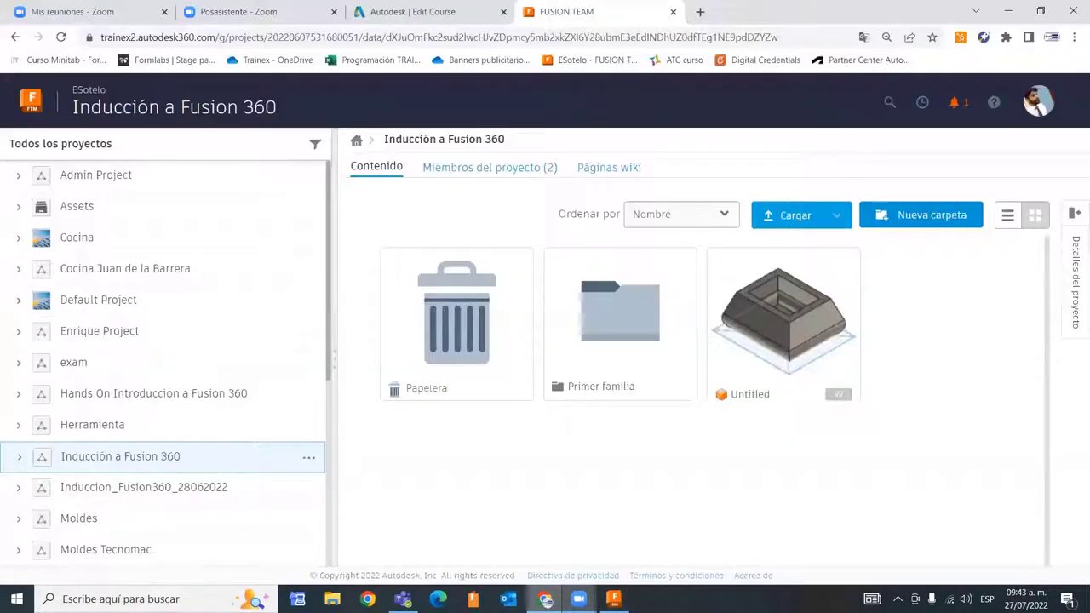
key(alt+Tab)
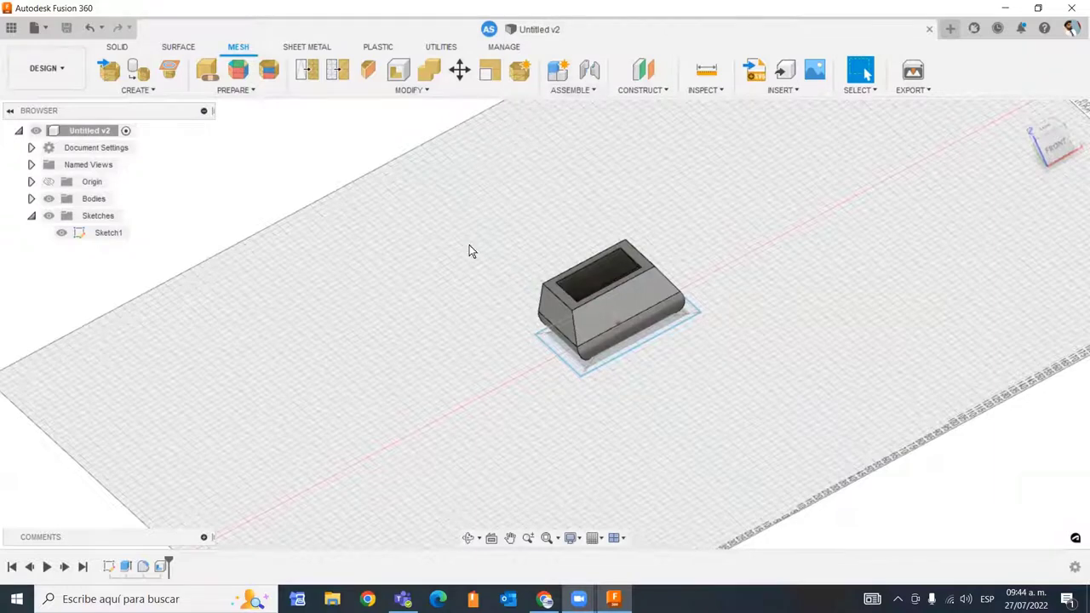
- Export Untitled v2 as STL Files (*.stl) to the desktop
click(37, 29)
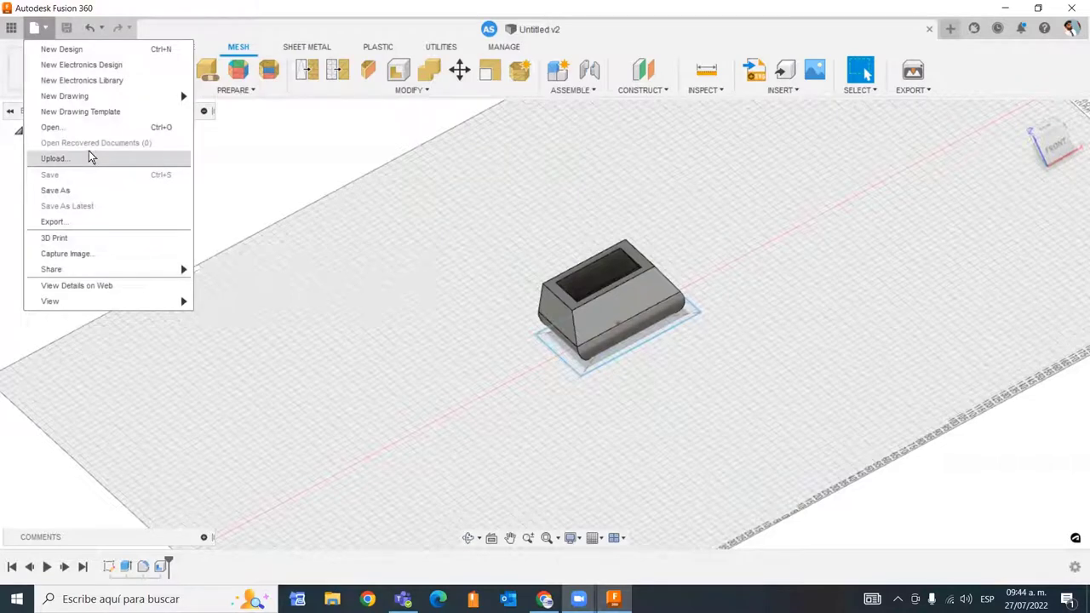
click(83, 221)
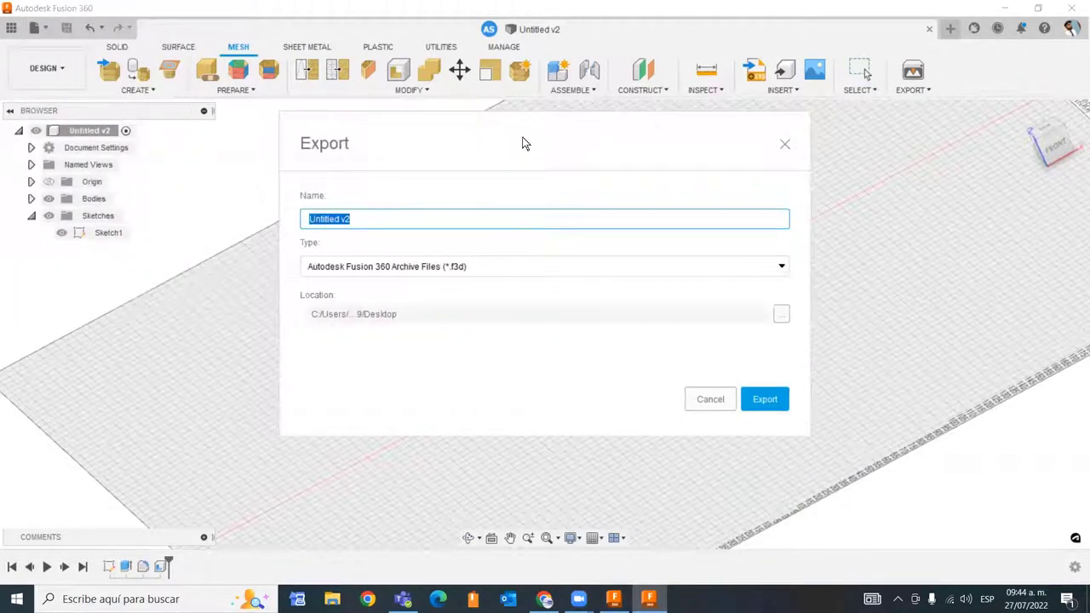
drag(523, 143, 603, 157)
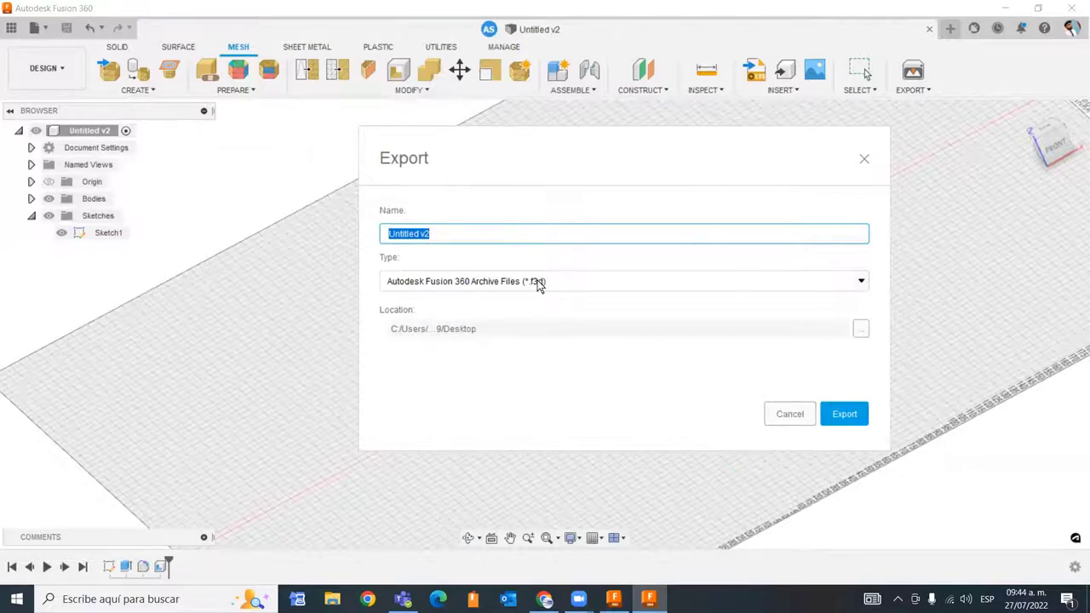
click(594, 283)
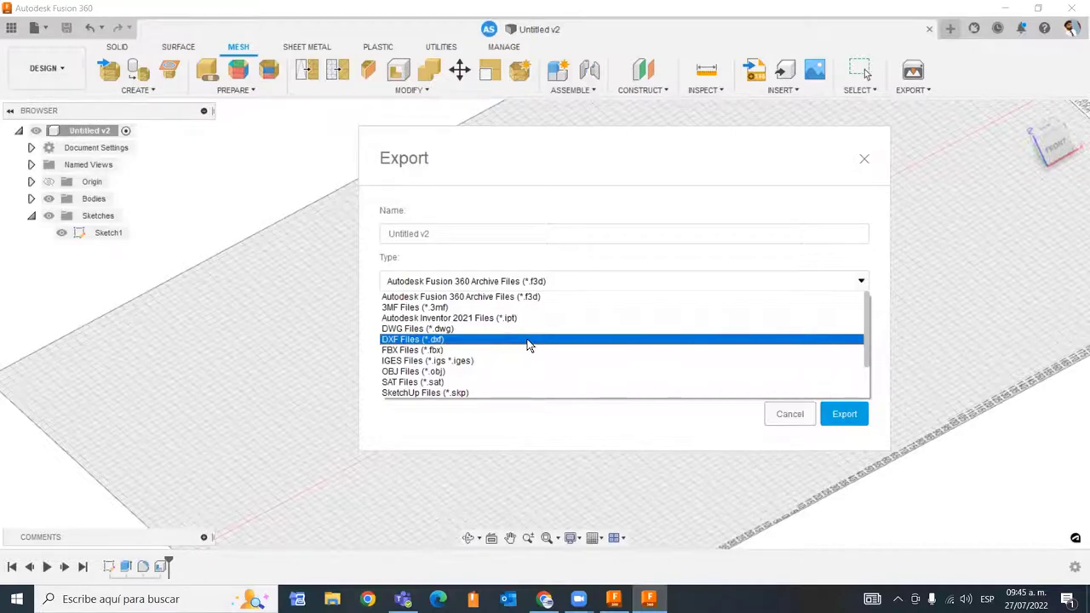
scroll(527, 343, down, 2)
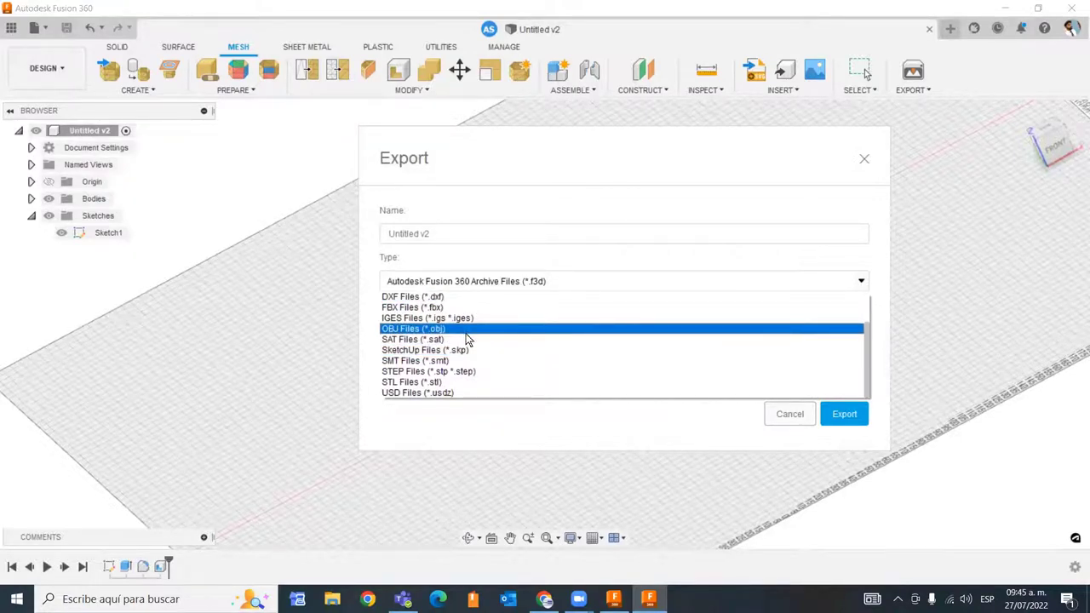
click(466, 382)
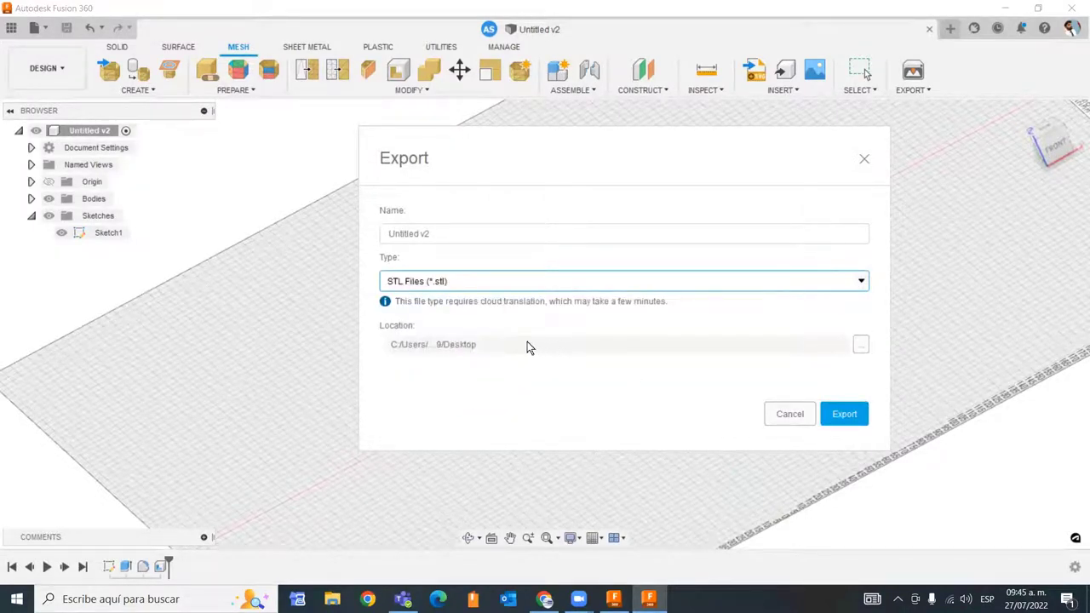
click(841, 413)
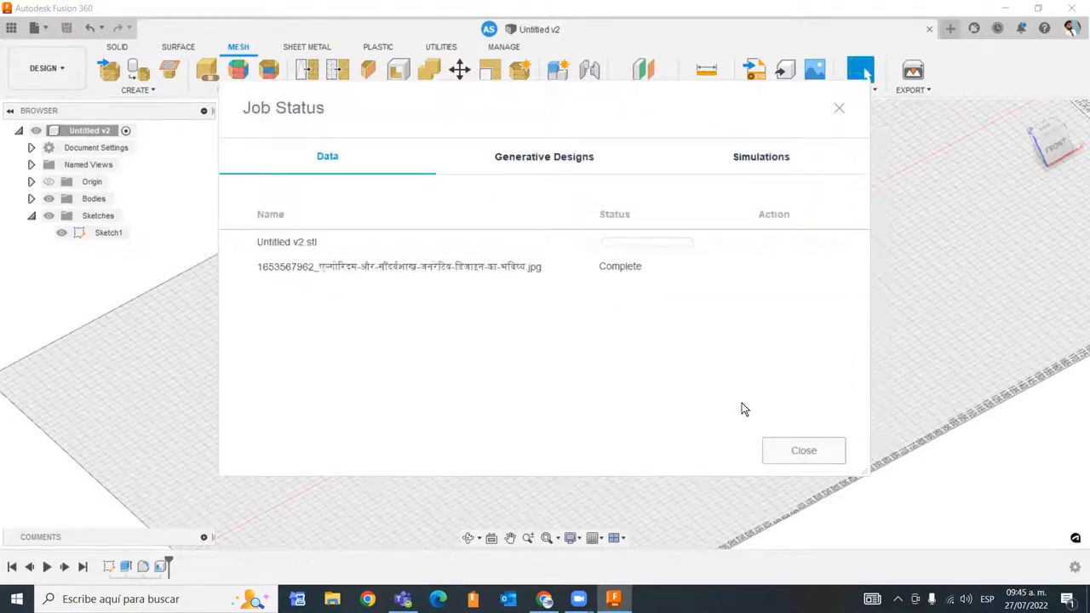
- Close the export Job Status window and browse the Solid, Surface, Mesh and Sheet Metal tool sets, ending on Plastic
click(837, 108)
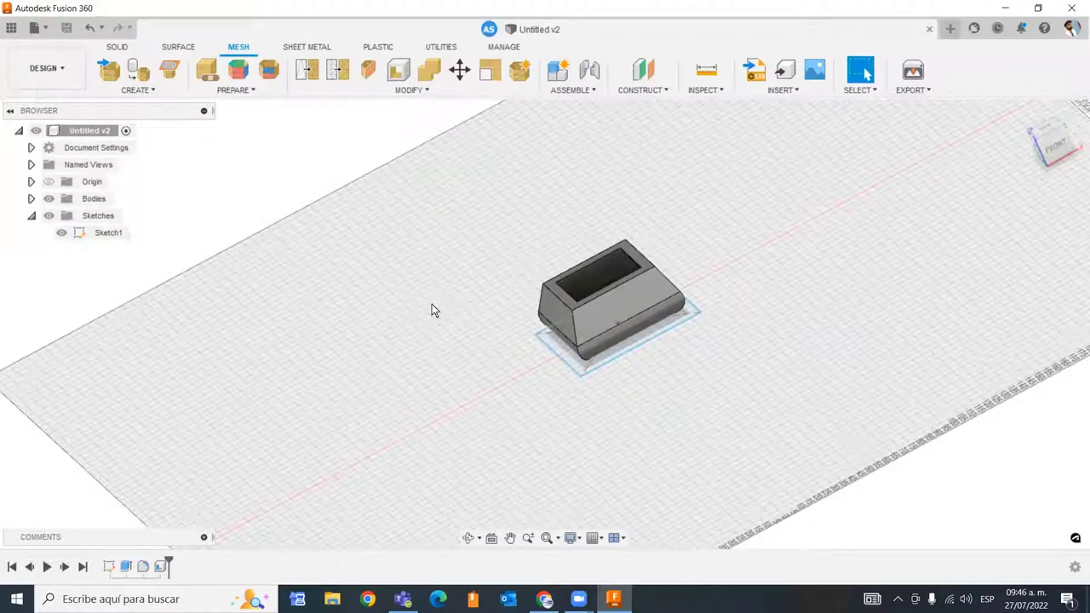
click(379, 50)
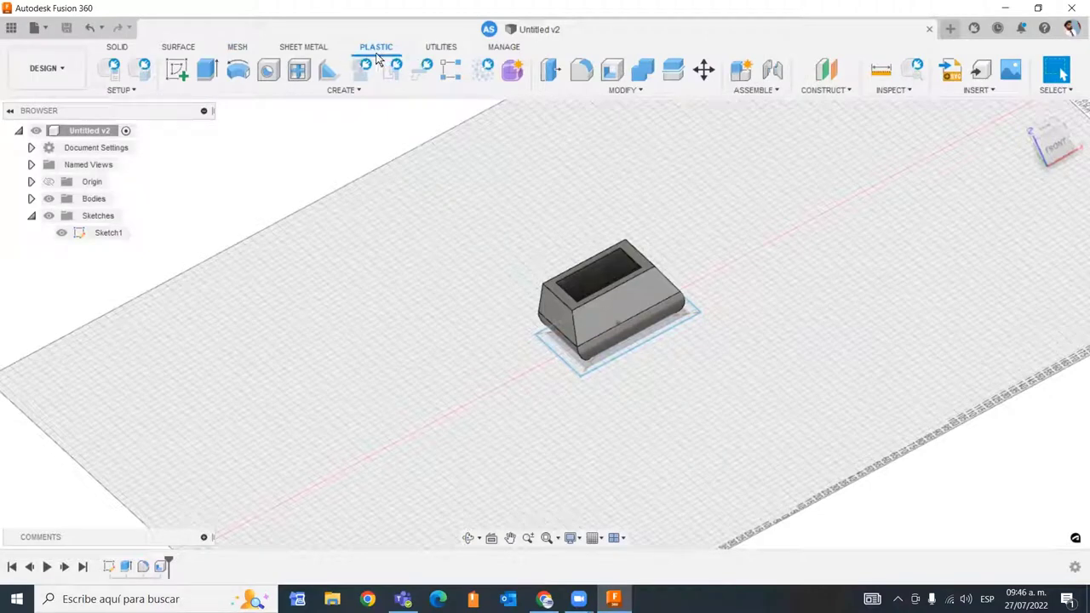
click(305, 49)
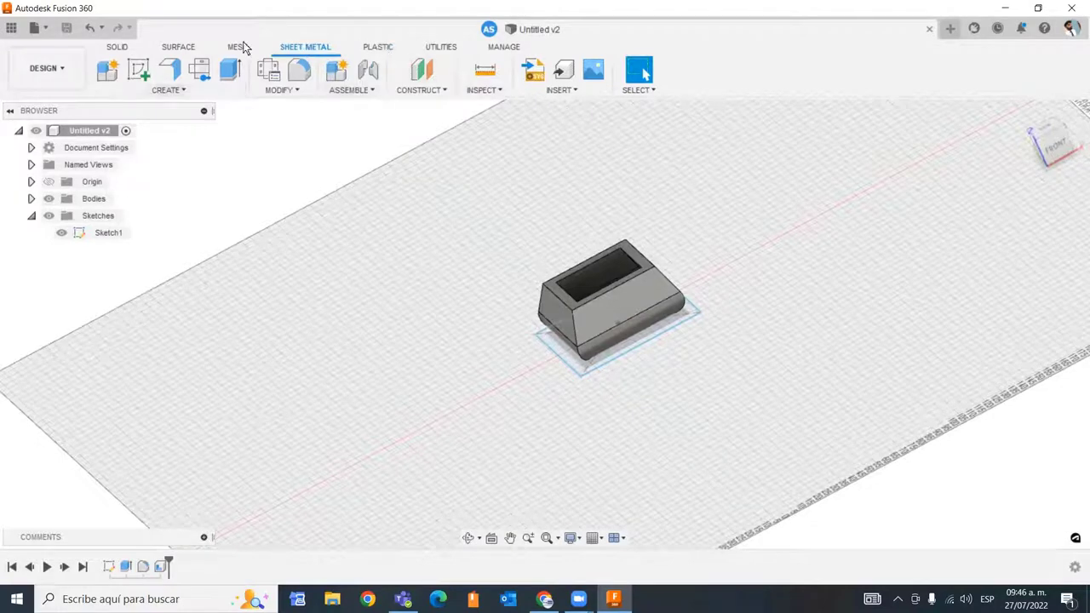
click(116, 48)
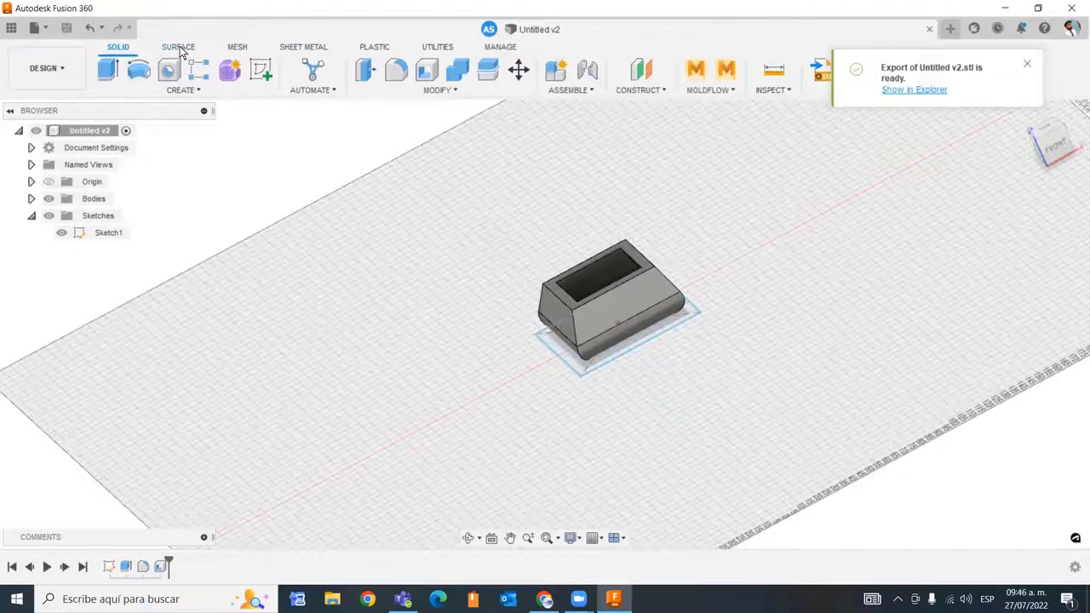
click(180, 46)
click(231, 47)
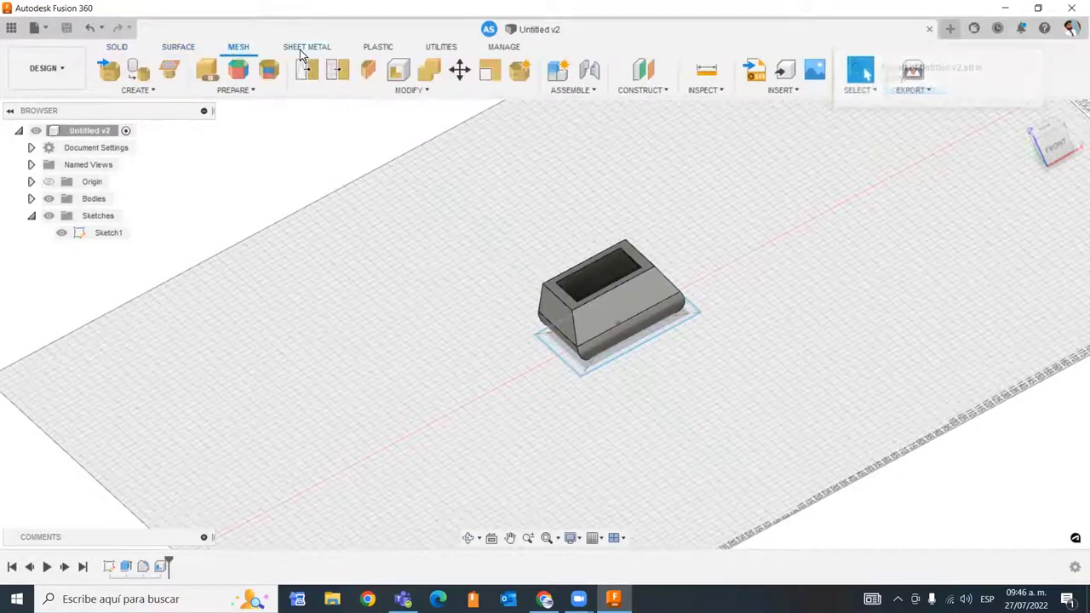
click(303, 49)
click(377, 47)
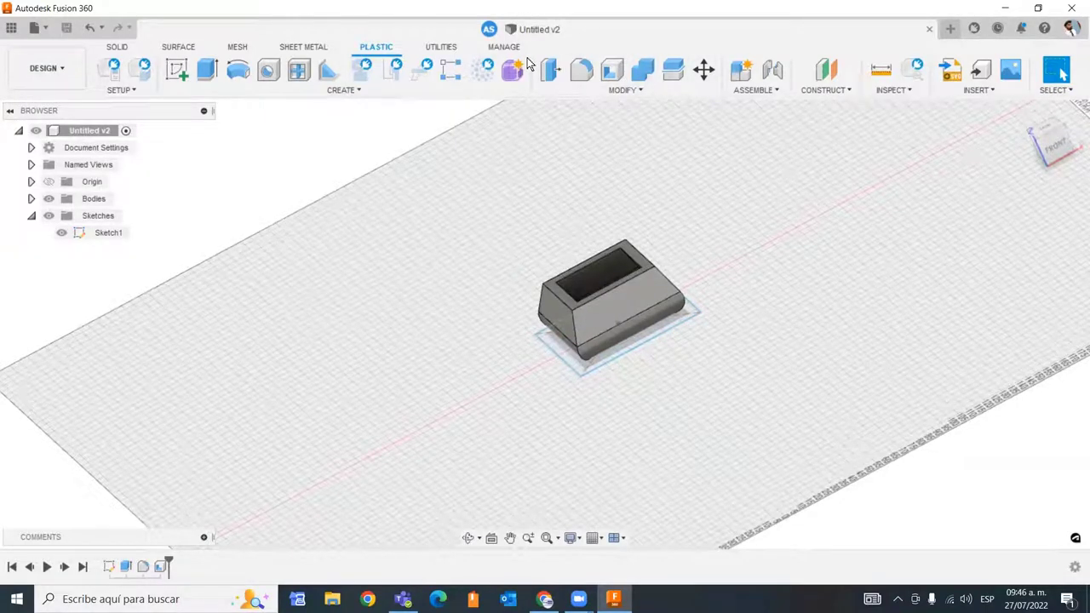
click(142, 67)
click(974, 29)
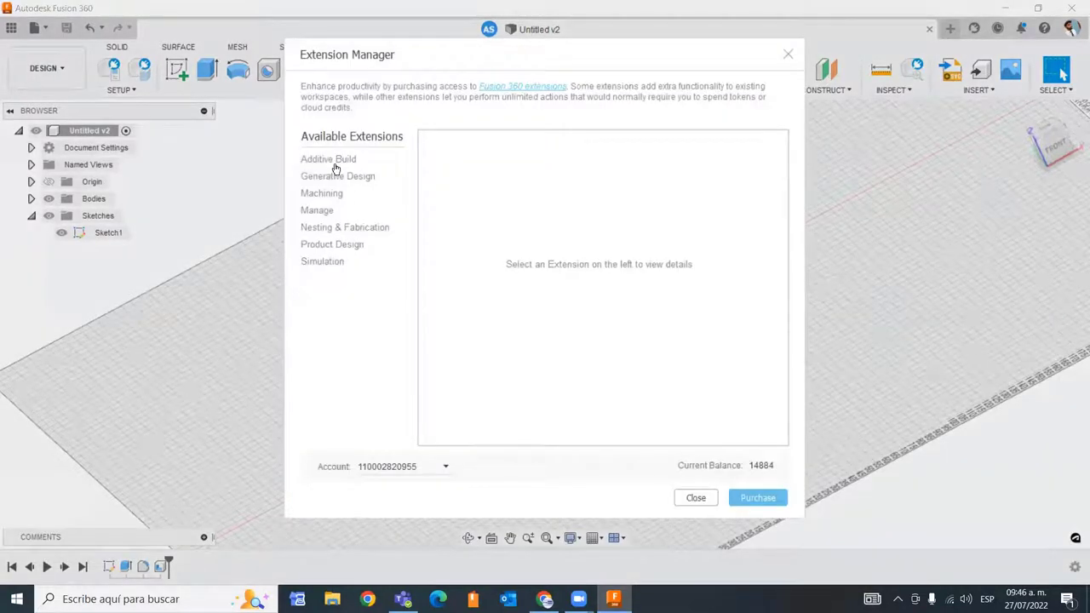
click(336, 166)
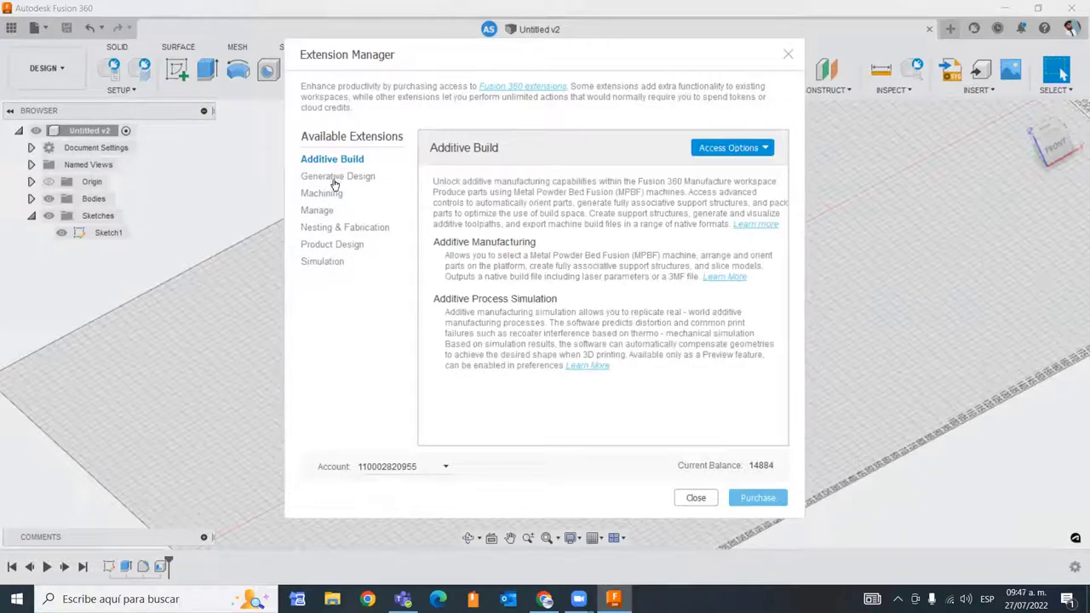
click(787, 56)
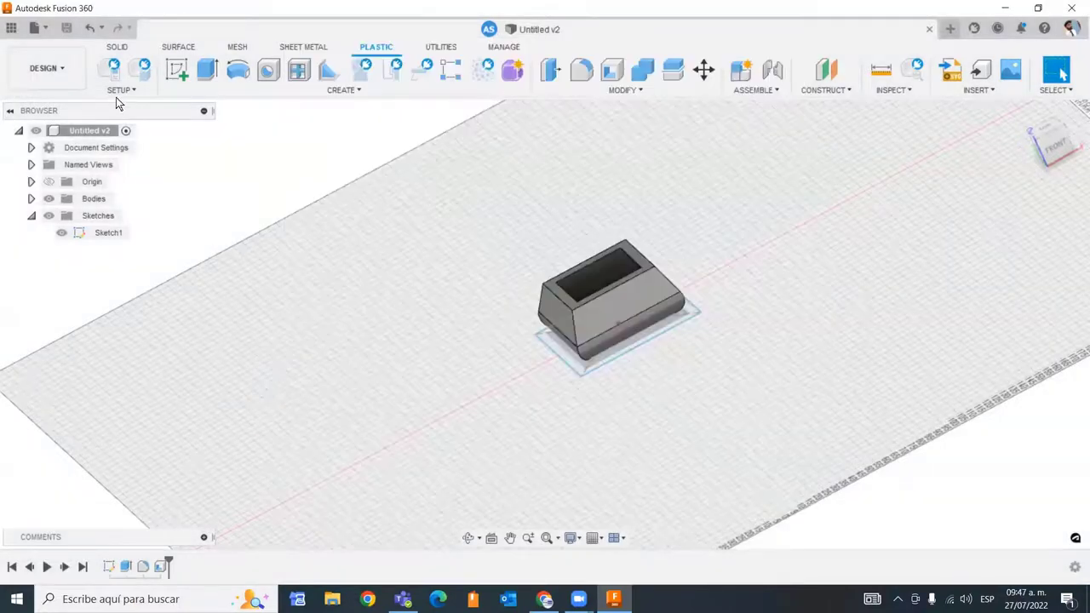
- Show the Solid modelling tools and reopen the workspace list
click(56, 72)
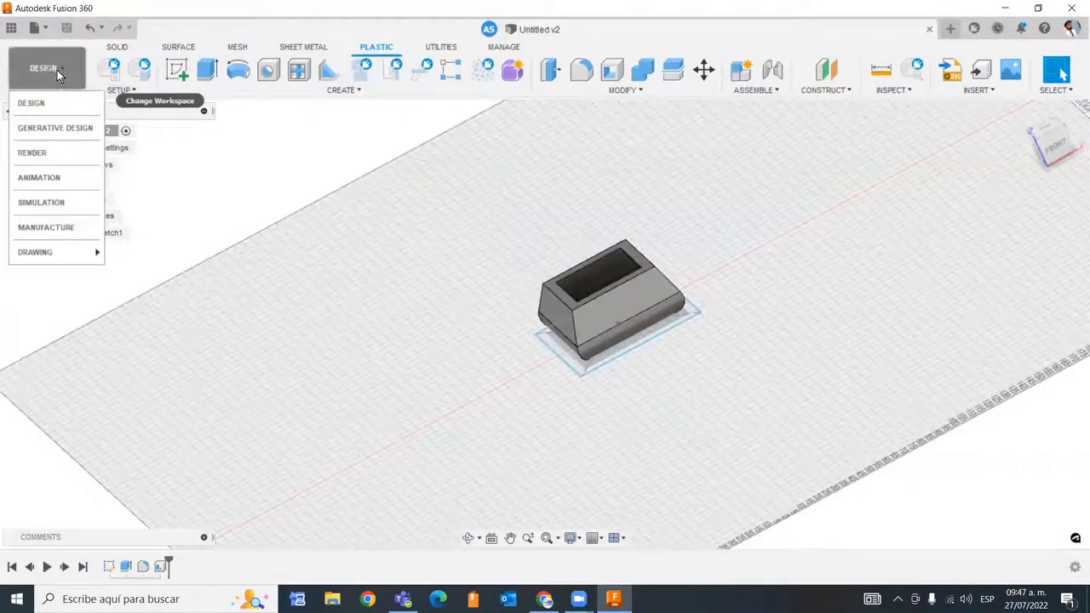
click(483, 288)
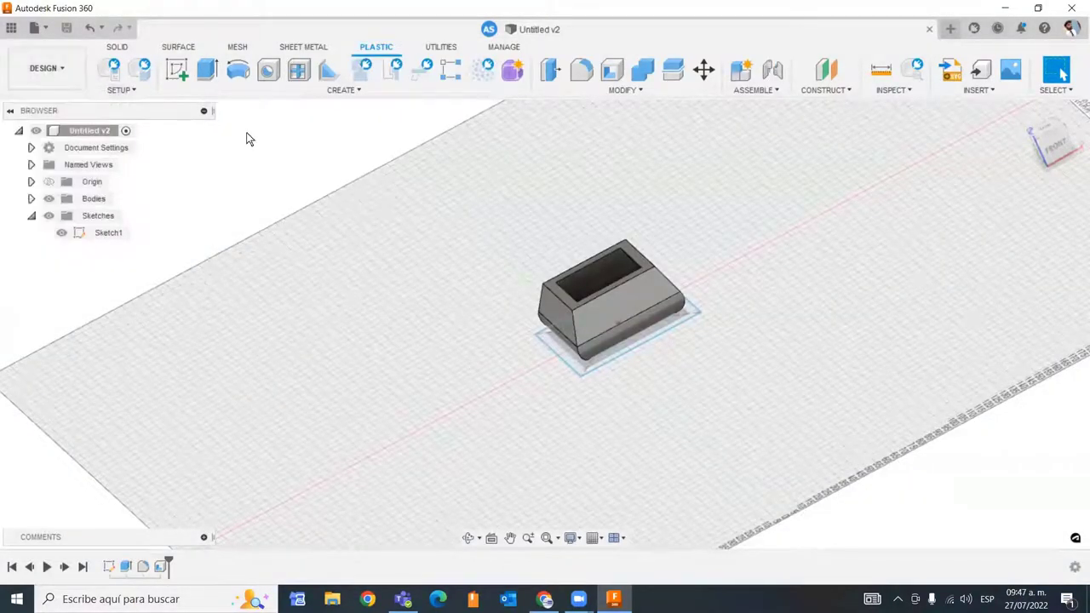
click(118, 49)
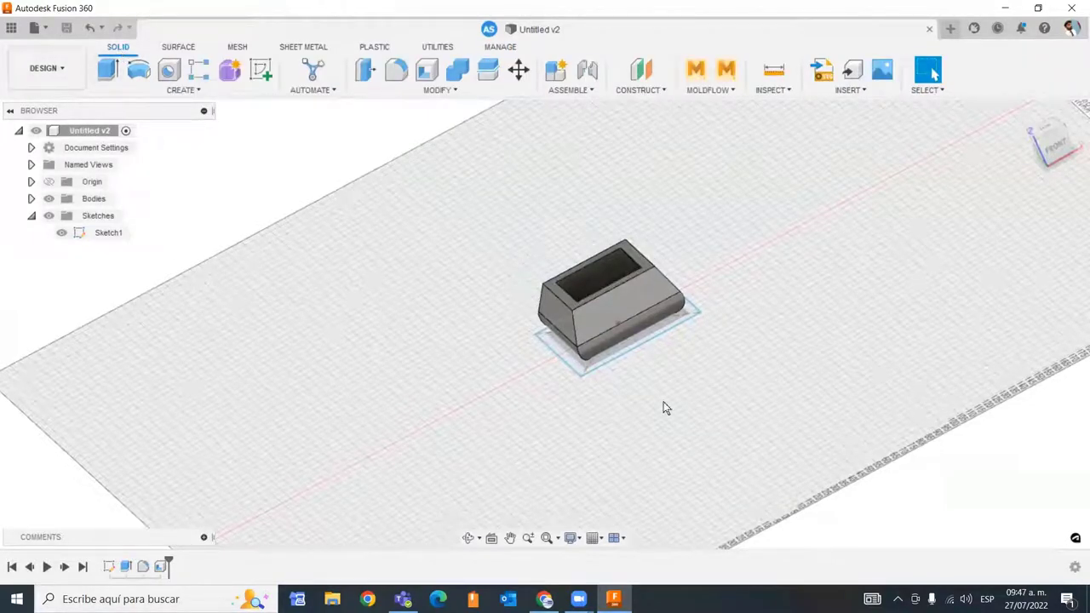
click(48, 79)
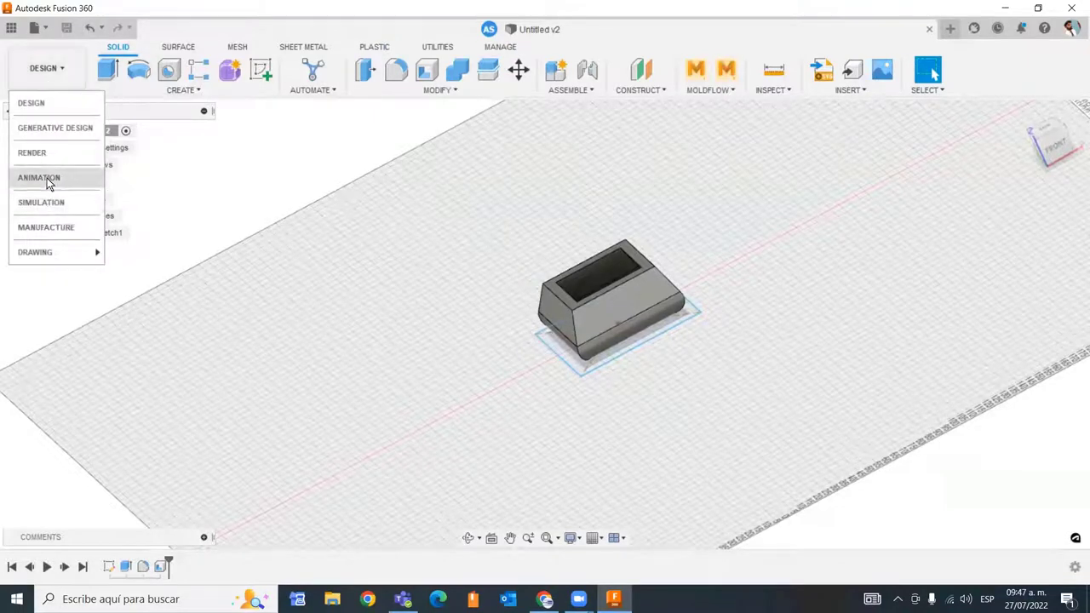
- Switch the design to the Manufacture workspace and show the Milling toolpath tools
click(44, 227)
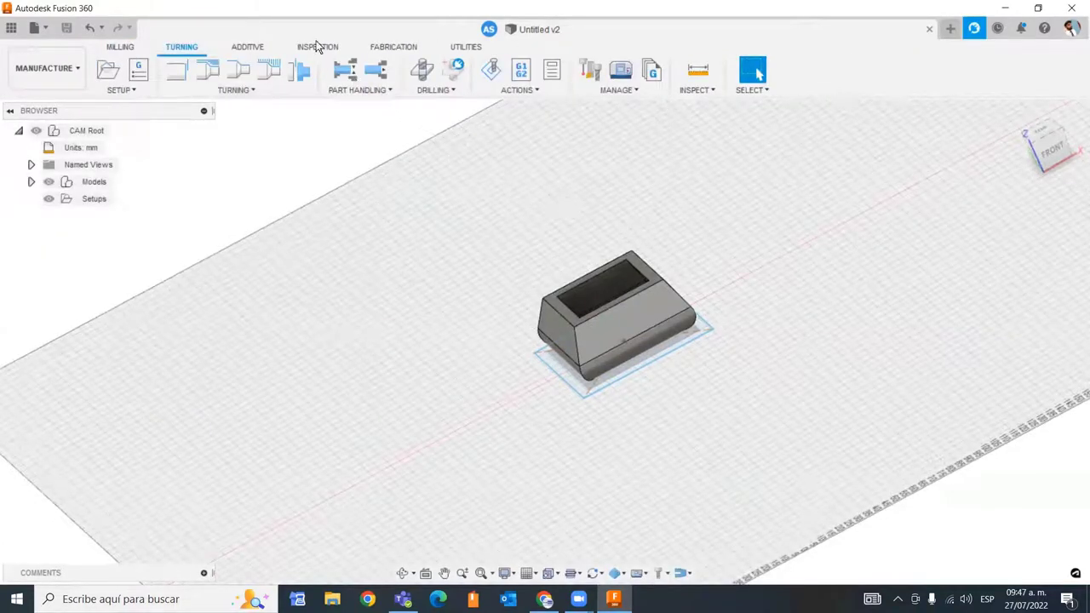
click(120, 50)
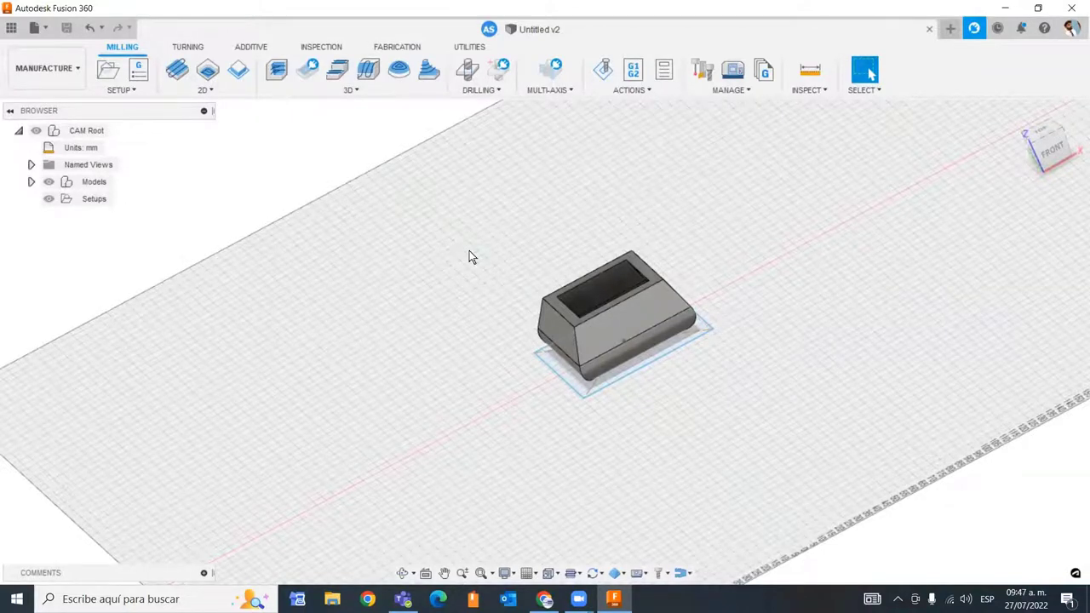
- Check the workspace list from the Manufacture workspace, leaving it open at the end
click(50, 76)
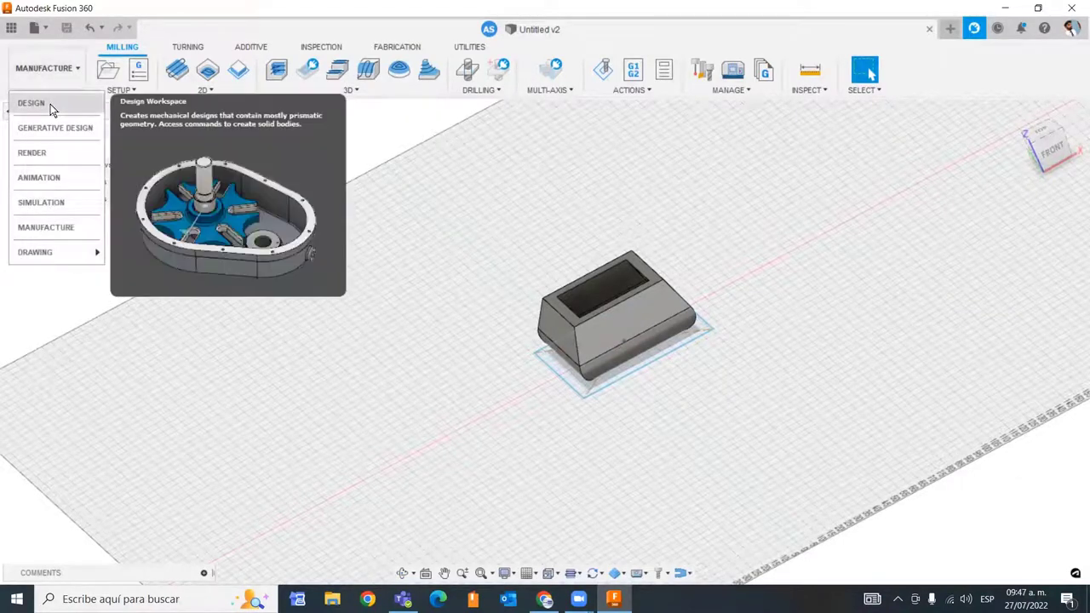
click(437, 241)
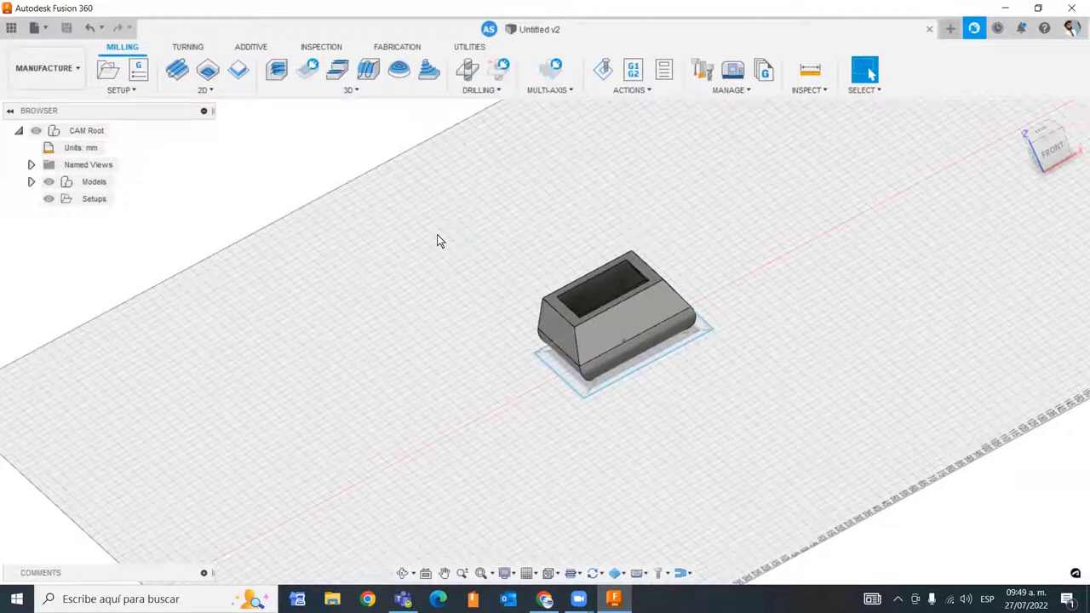
click(64, 76)
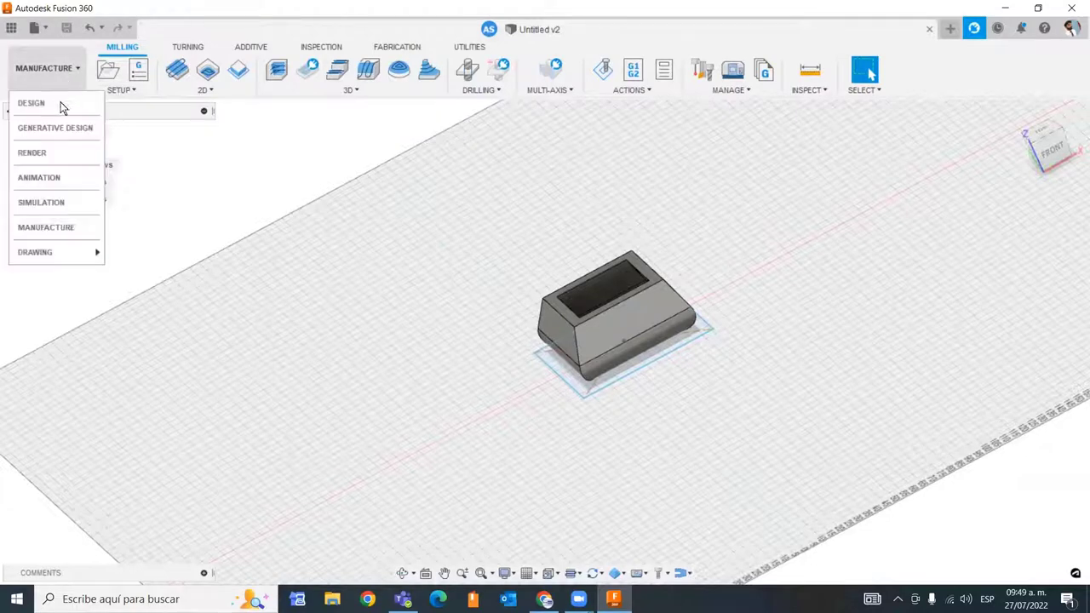
- Switch from Manufacture back to the Design workspace
click(60, 102)
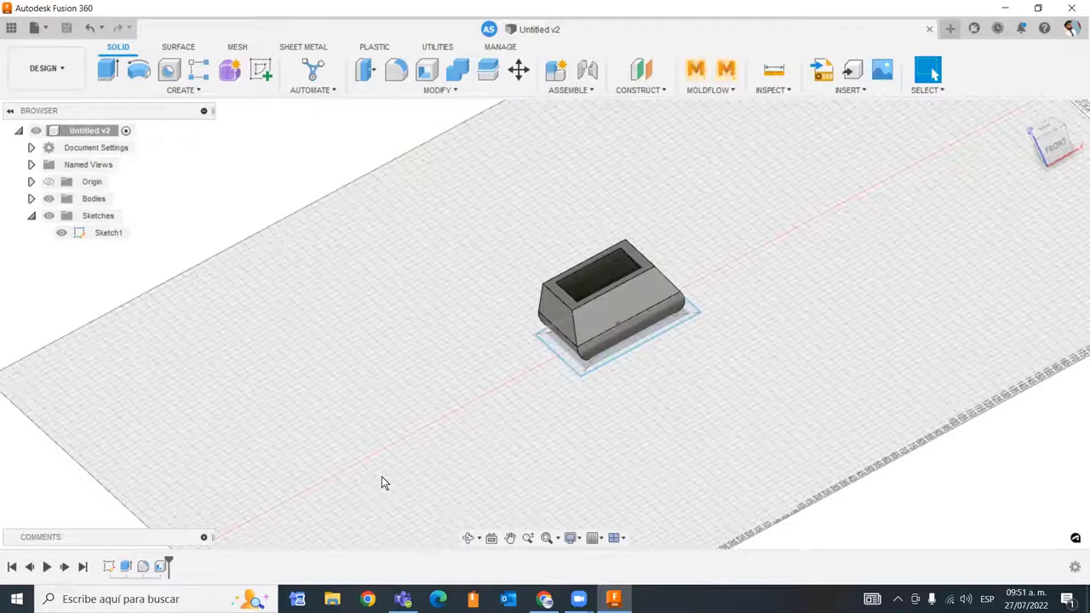
click(235, 48)
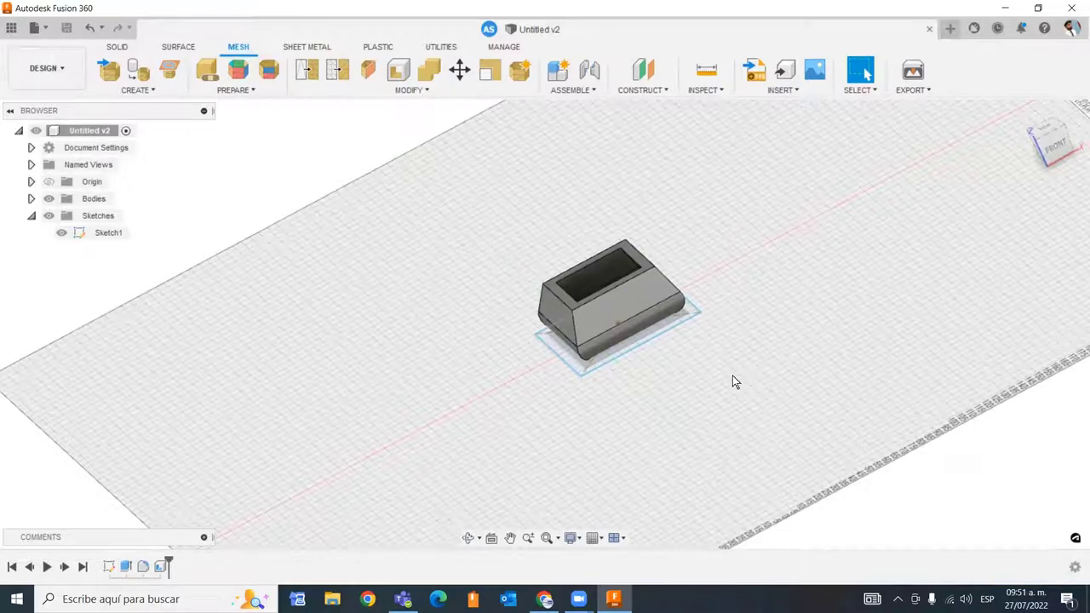
click(119, 47)
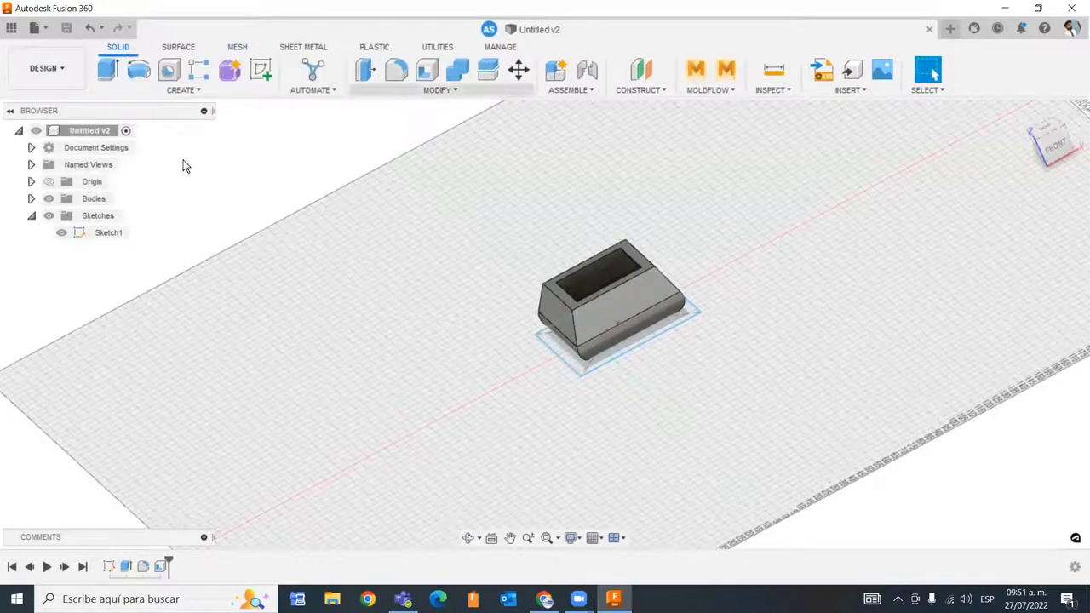
click(38, 68)
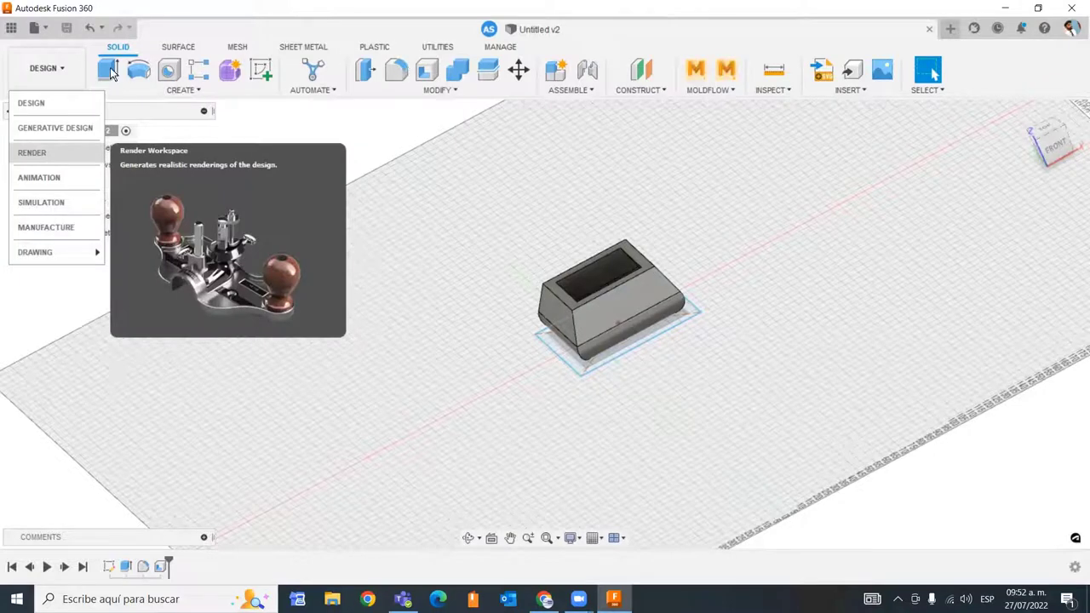
click(47, 228)
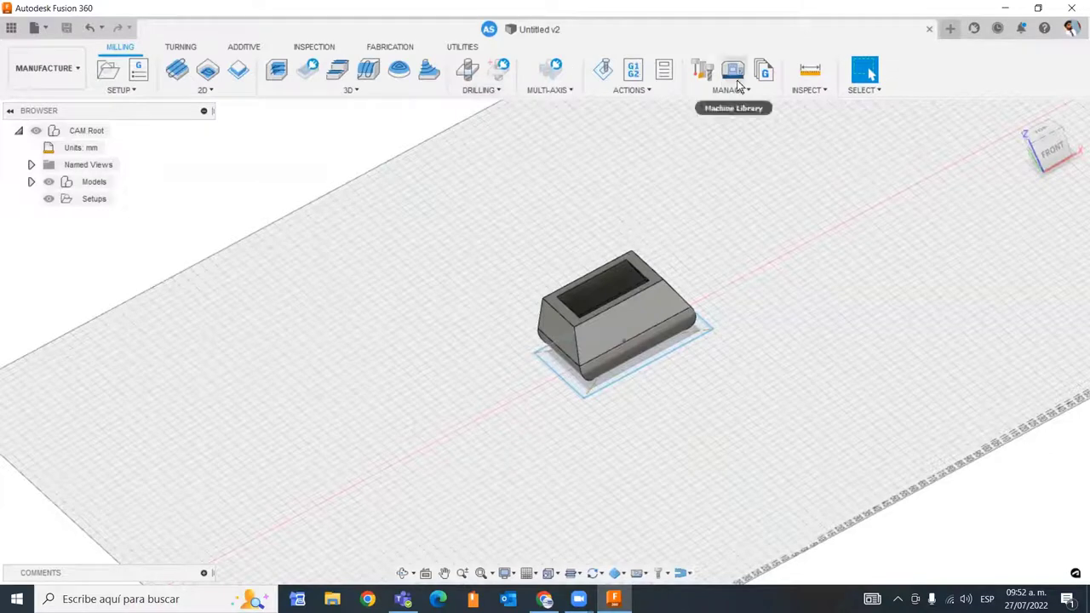
- Open the Extension Manager on the Machining extension details, repositioning the window
click(975, 29)
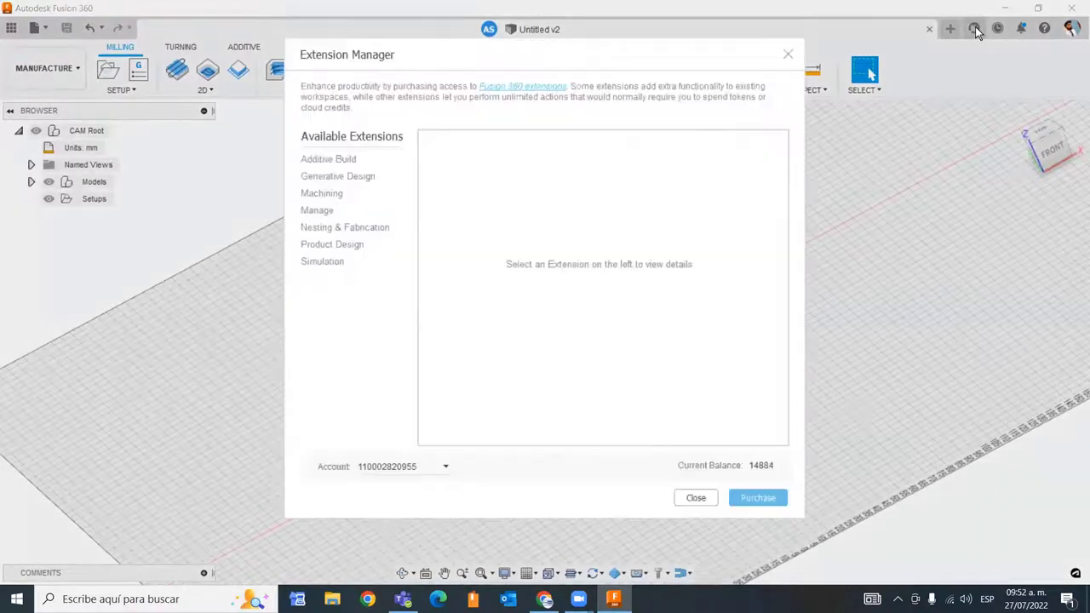
click(319, 196)
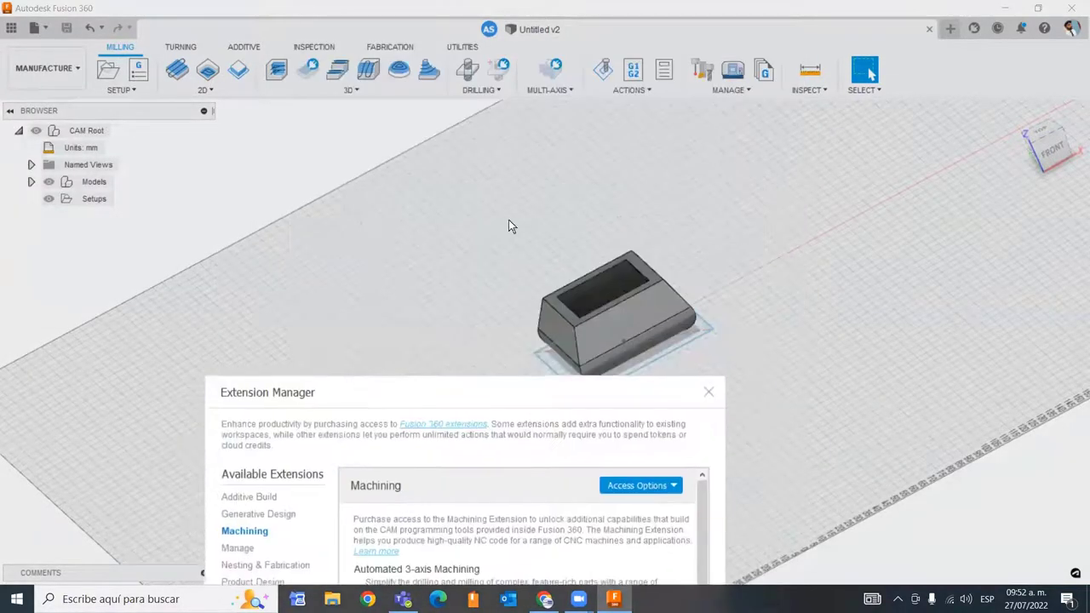
drag(384, 56, 354, 376)
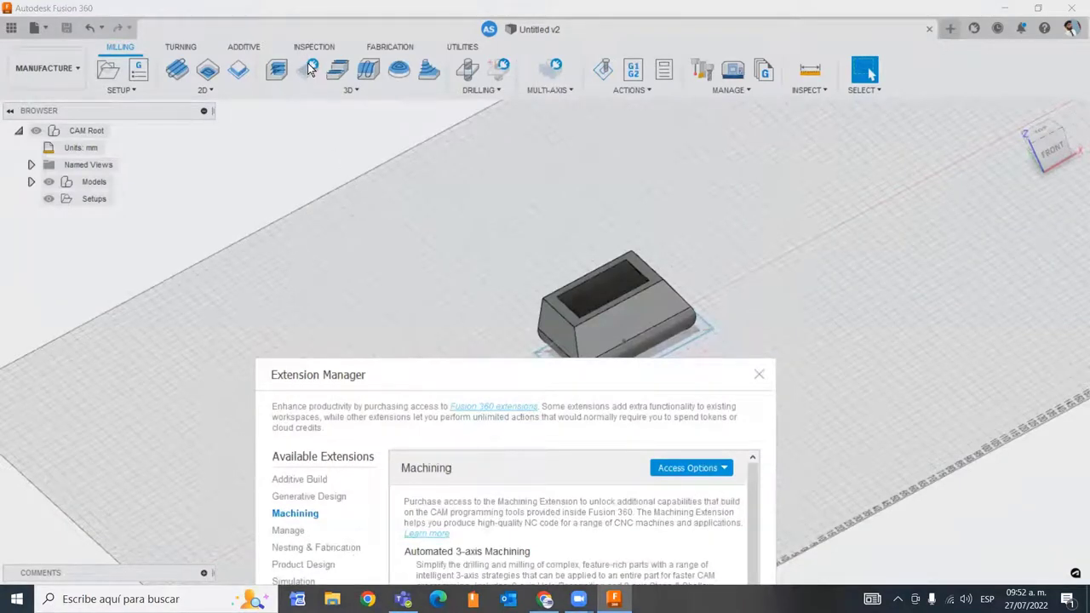
mouse_move(457, 372)
mouse_down()
mouse_move(568, 109)
mouse_move(588, 30)
mouse_up()
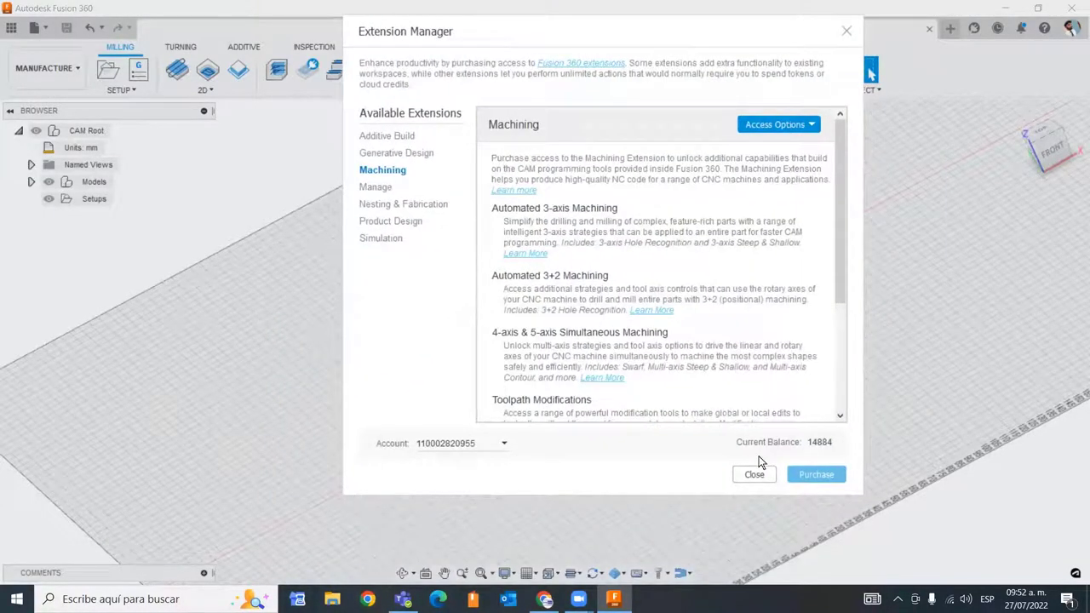
- Compare credit balances across accounts, returning to the original account with 14884 credits
click(452, 447)
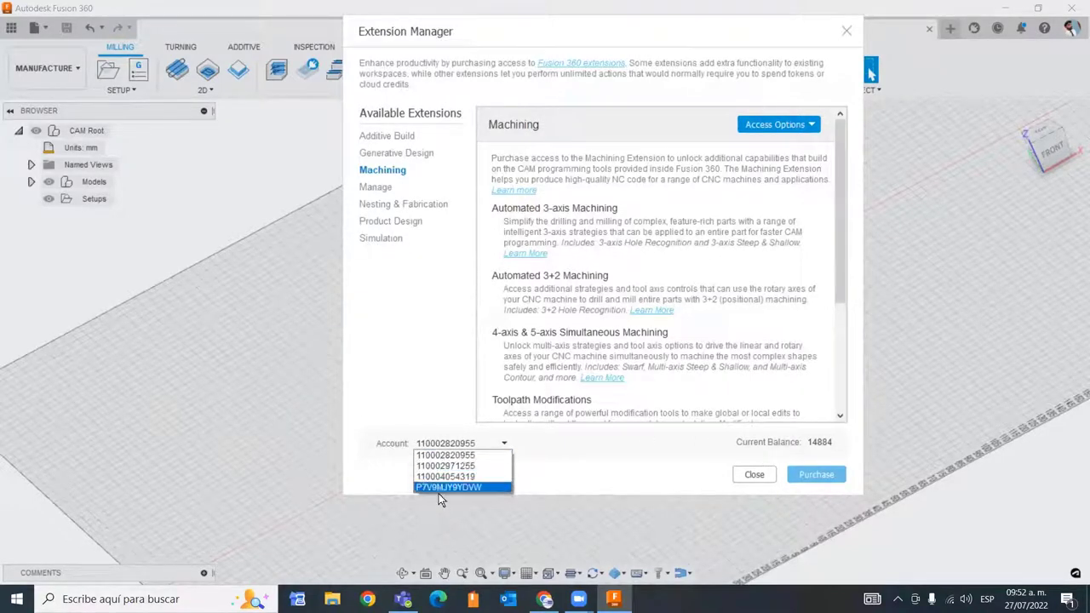
click(447, 466)
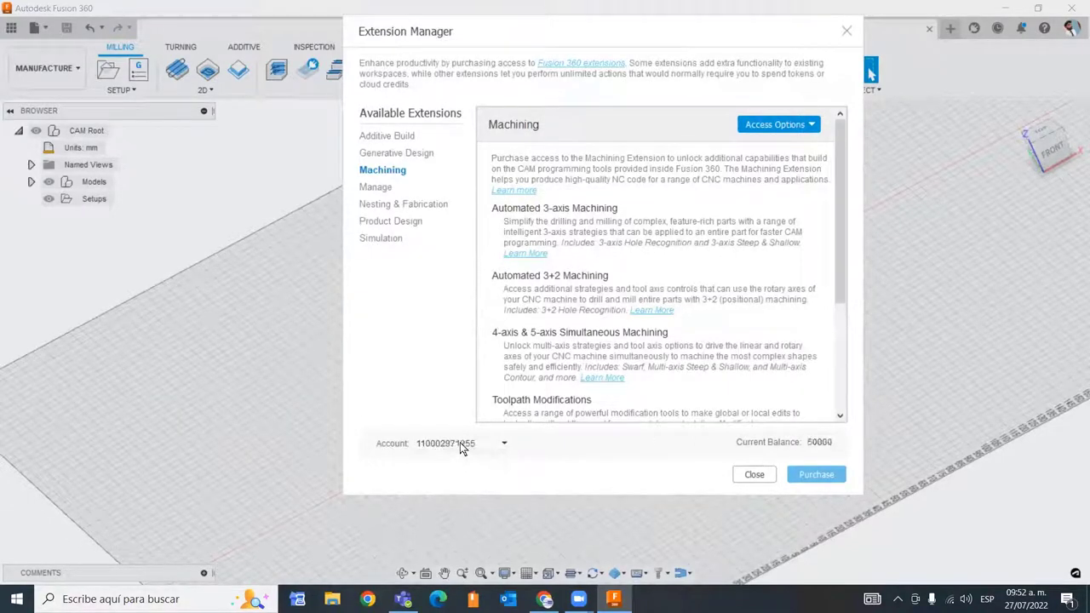
click(460, 448)
click(467, 479)
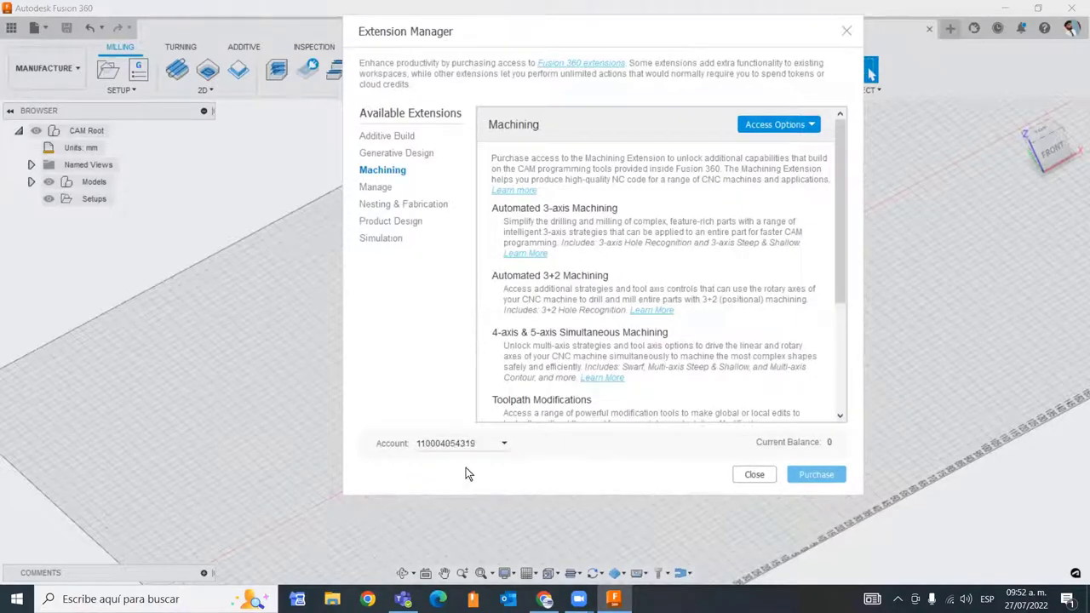
click(462, 448)
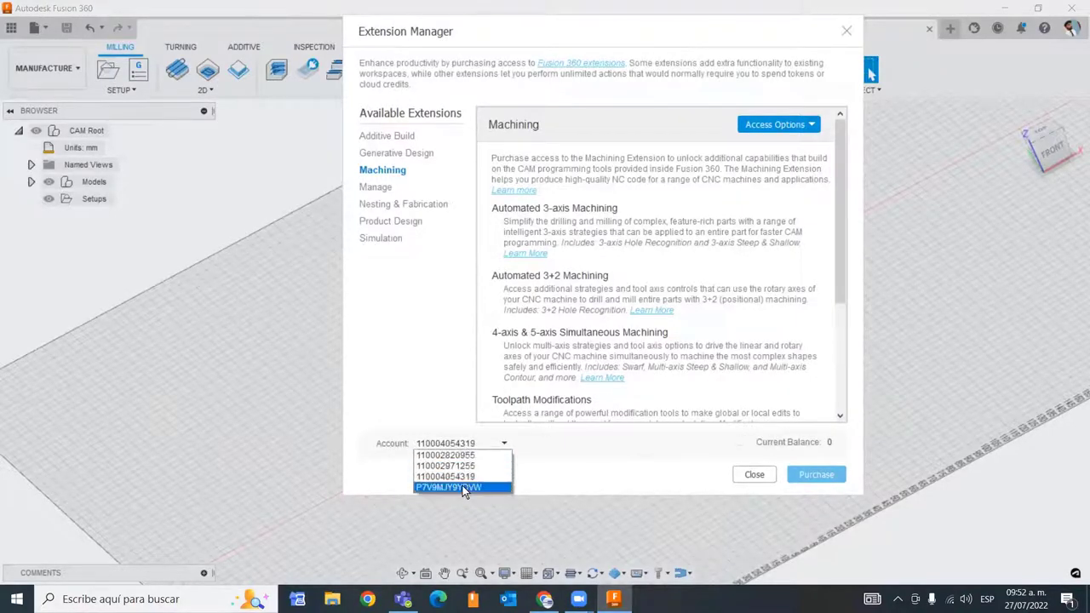
click(462, 485)
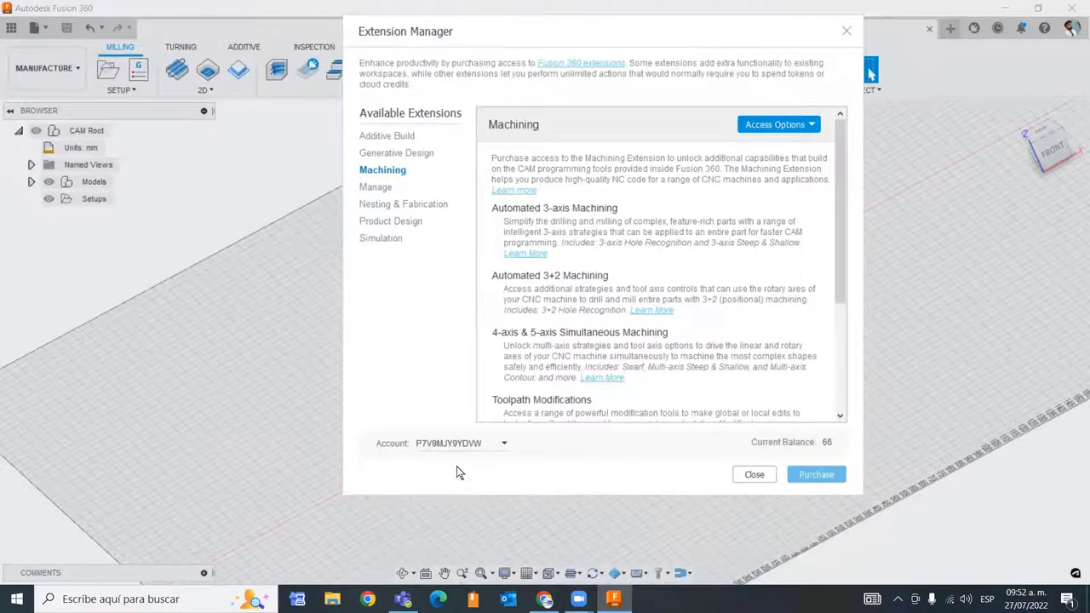
click(456, 447)
click(456, 452)
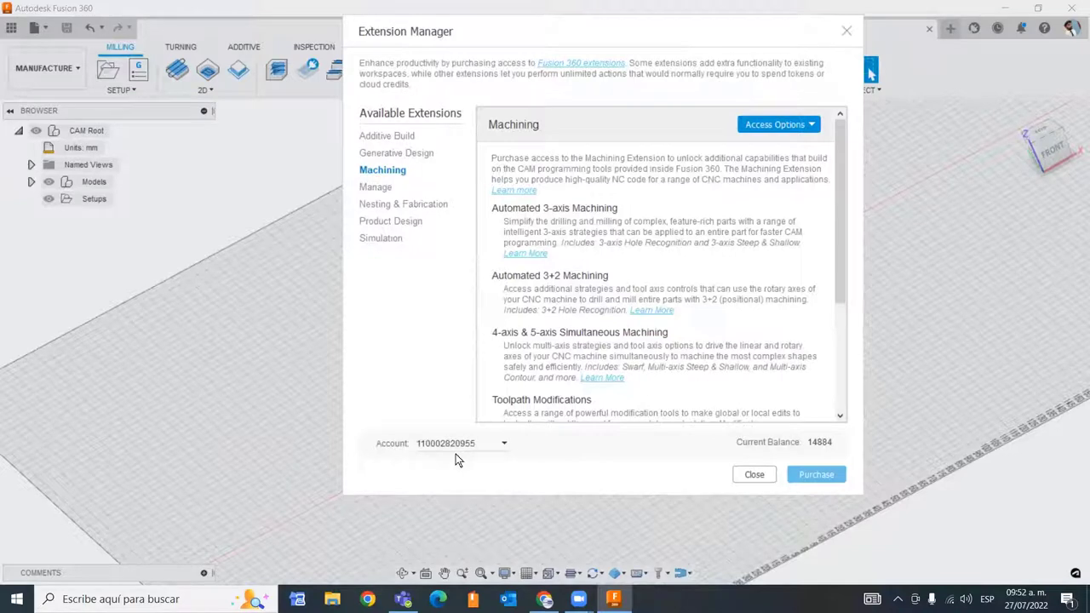
- Look at the Manage extension details, then return to the Machining extension
scroll(673, 344, down, 3)
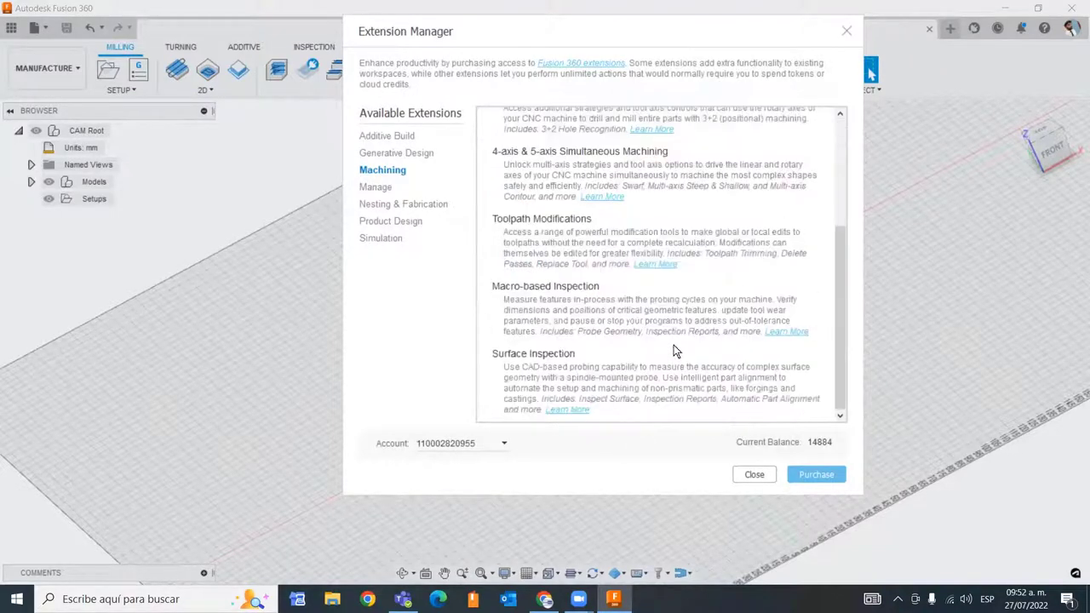
scroll(668, 287, up, 3)
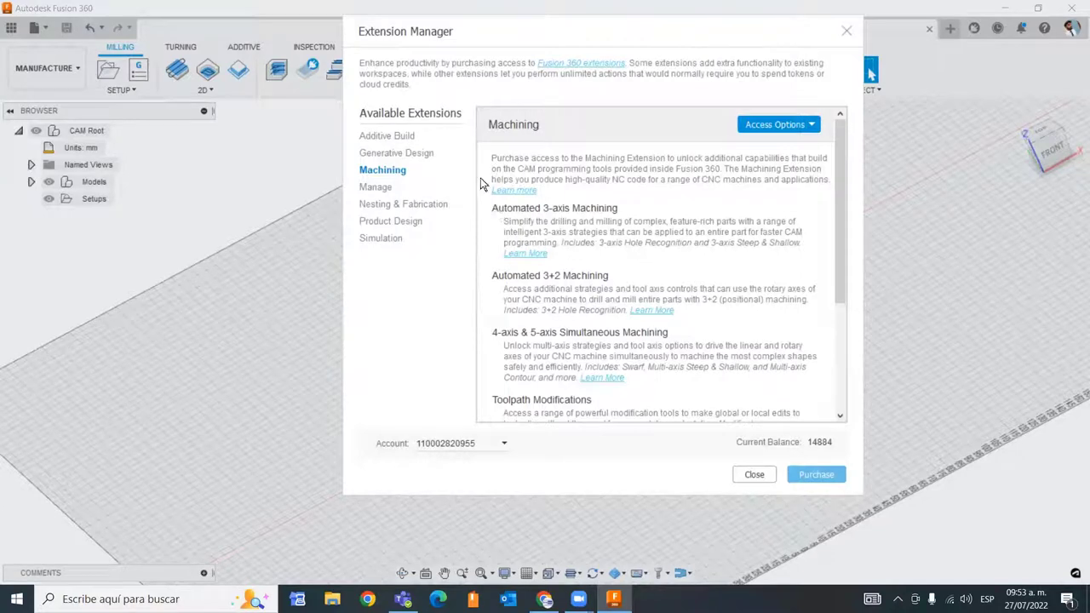
click(379, 187)
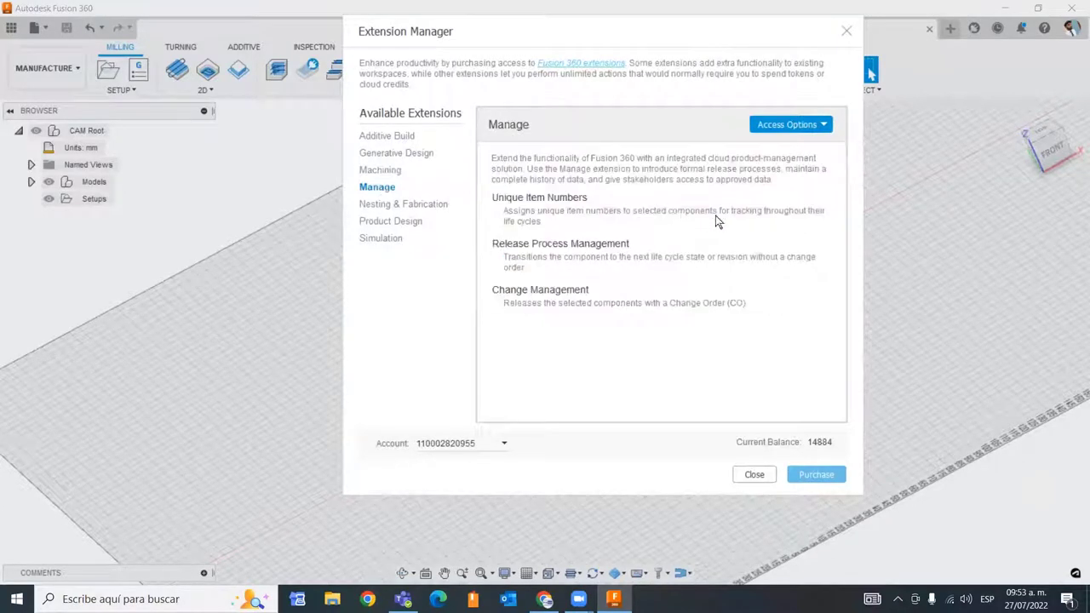
click(379, 170)
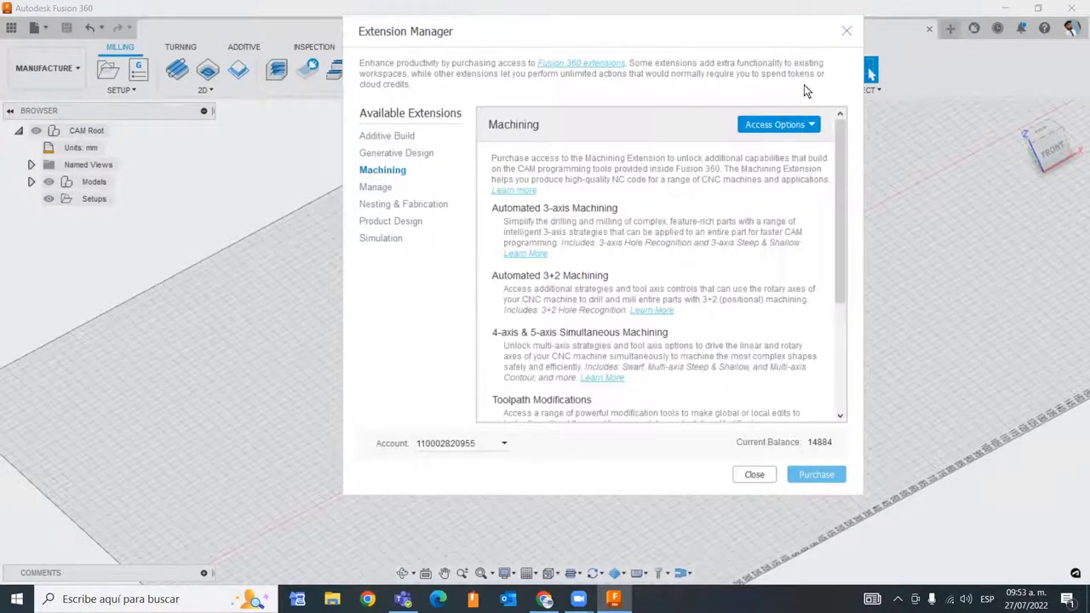
- Buy the 1-day Machining access option for 11 cloud credits, then close the Extension Manager
click(792, 123)
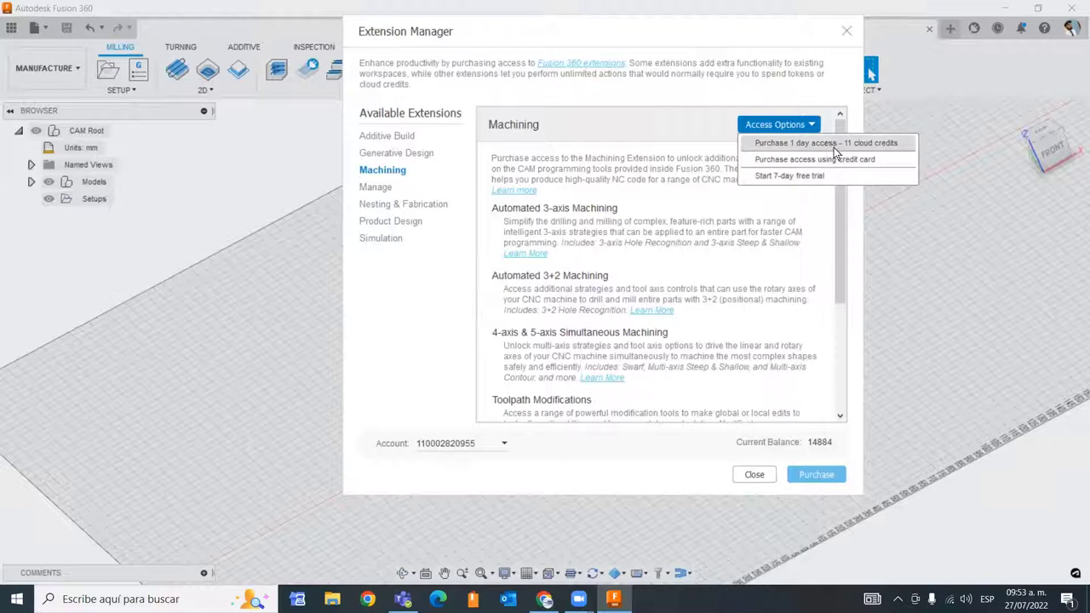
click(852, 144)
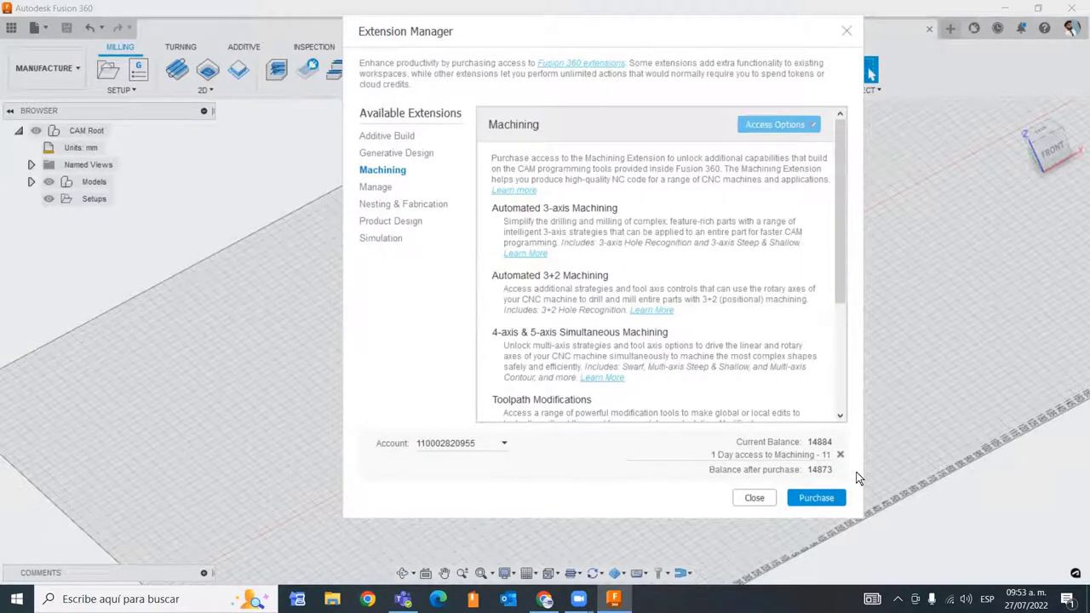
click(827, 499)
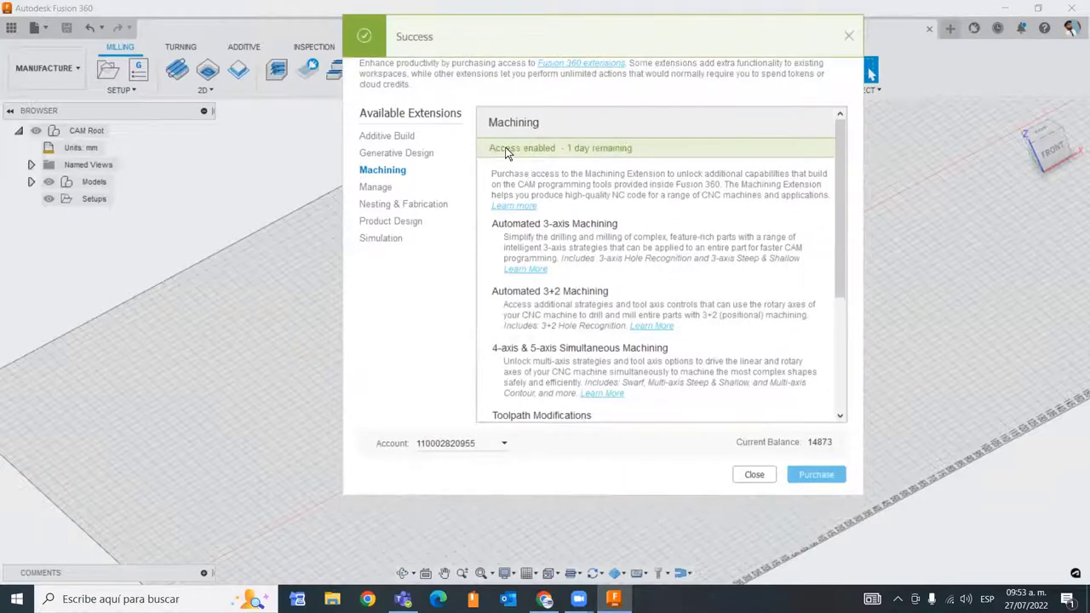
click(755, 475)
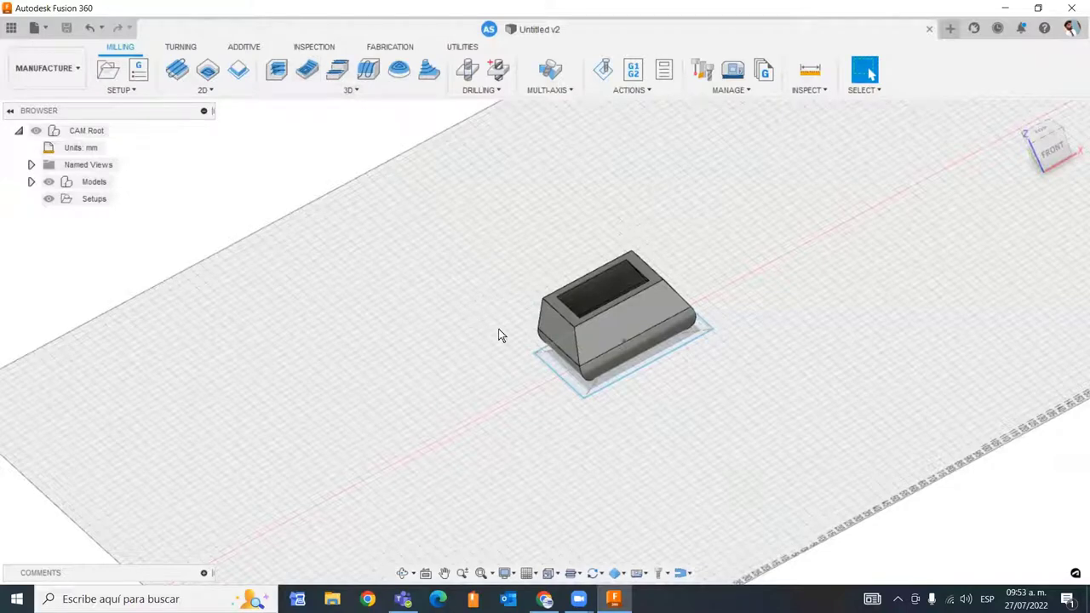
- Orbit the view to see the box from its left side
shift+middle_drag(509, 311, 571, 309)
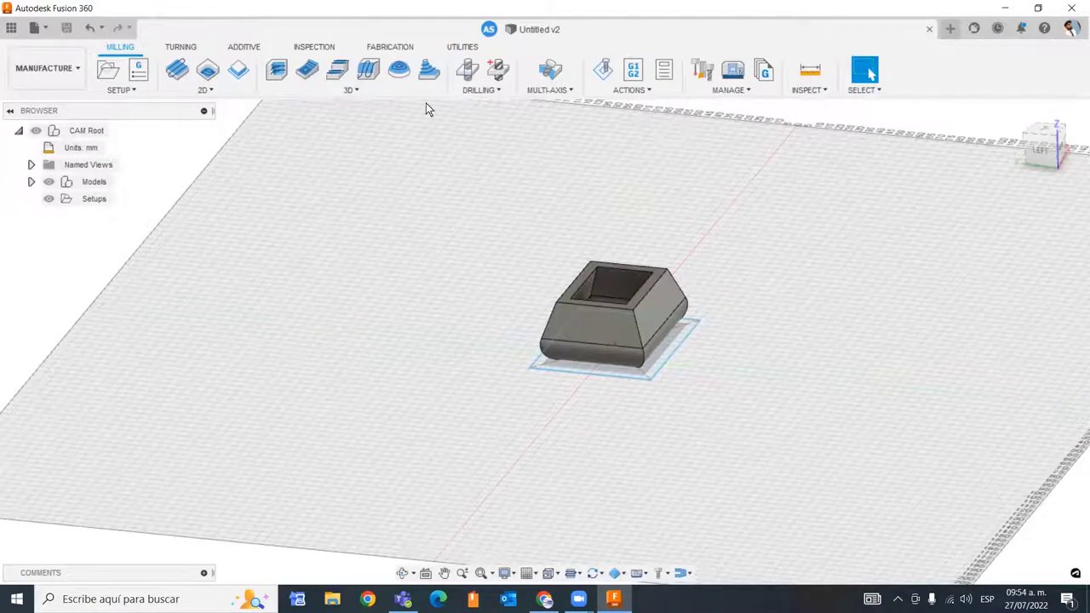
- Create a new setup using the Autodesk Generic 3-axis Router, downloading and saving its machine model to the project
click(111, 78)
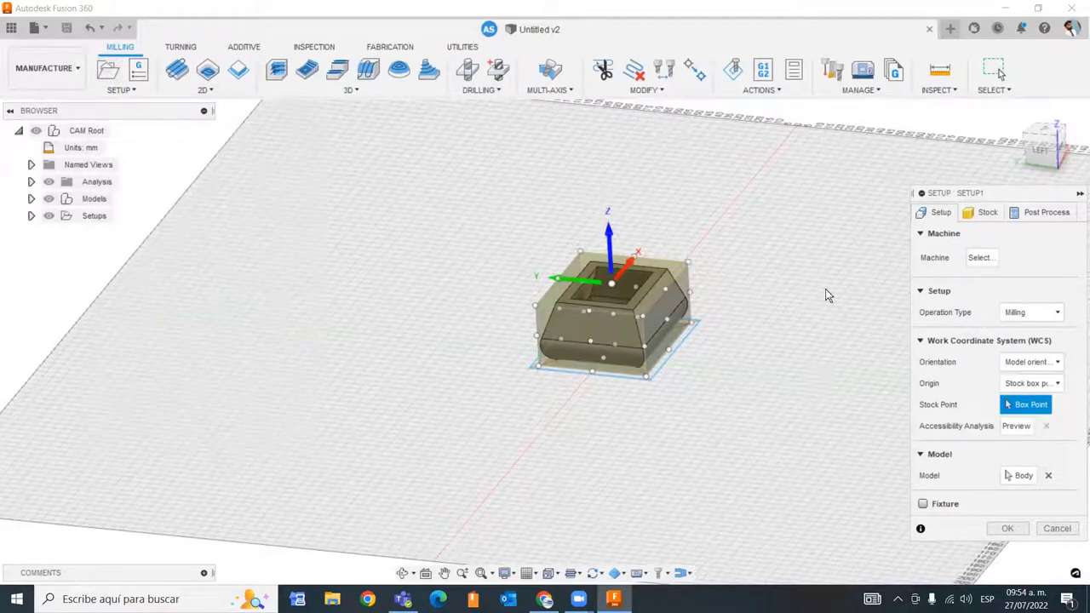
drag(974, 199, 862, 136)
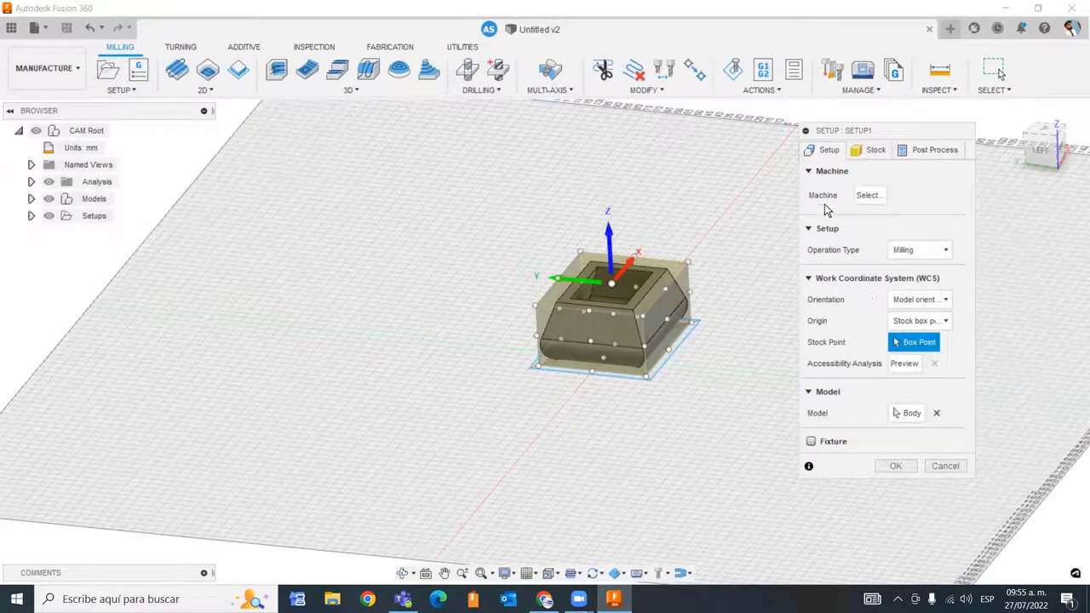
click(870, 196)
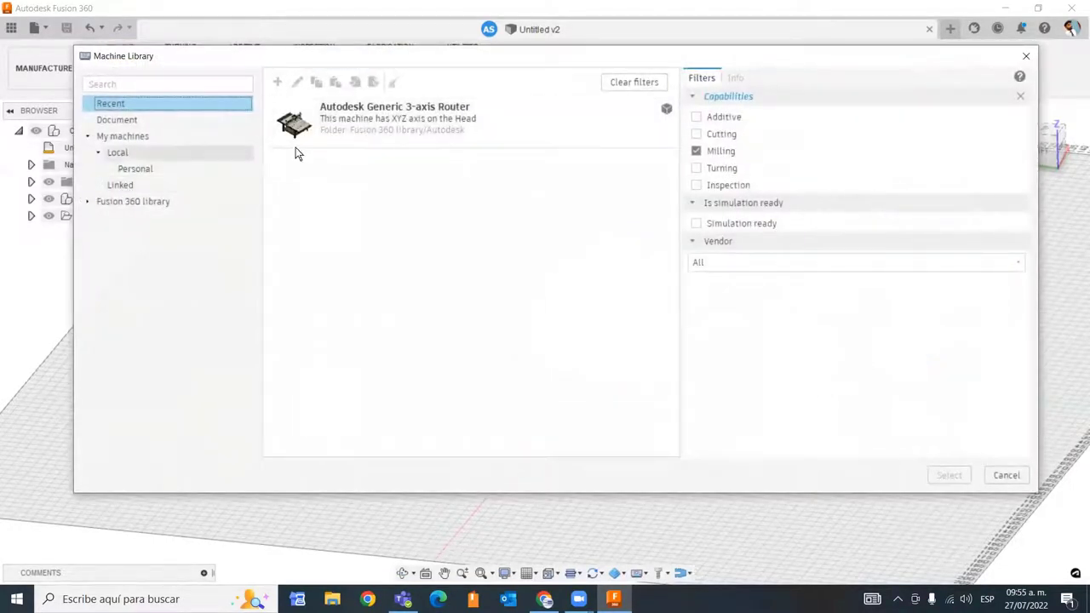
double_click(364, 129)
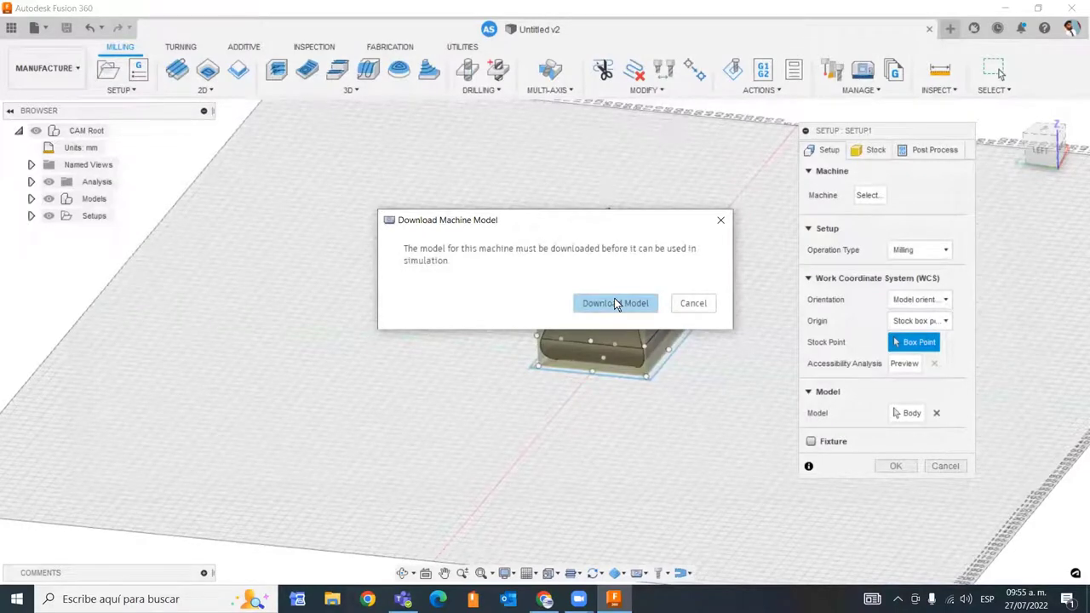
click(614, 303)
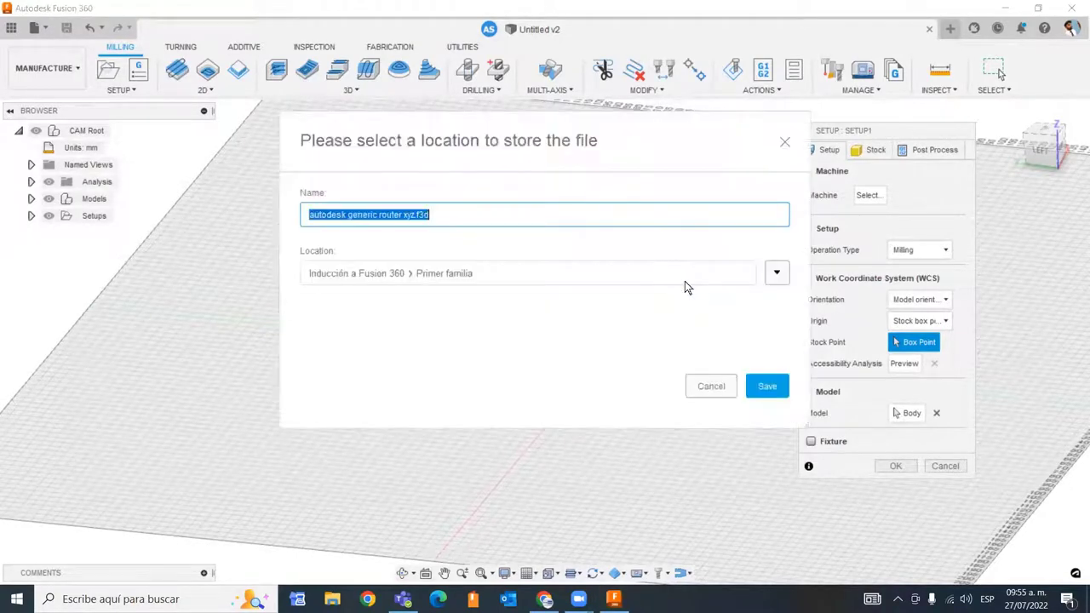
click(760, 386)
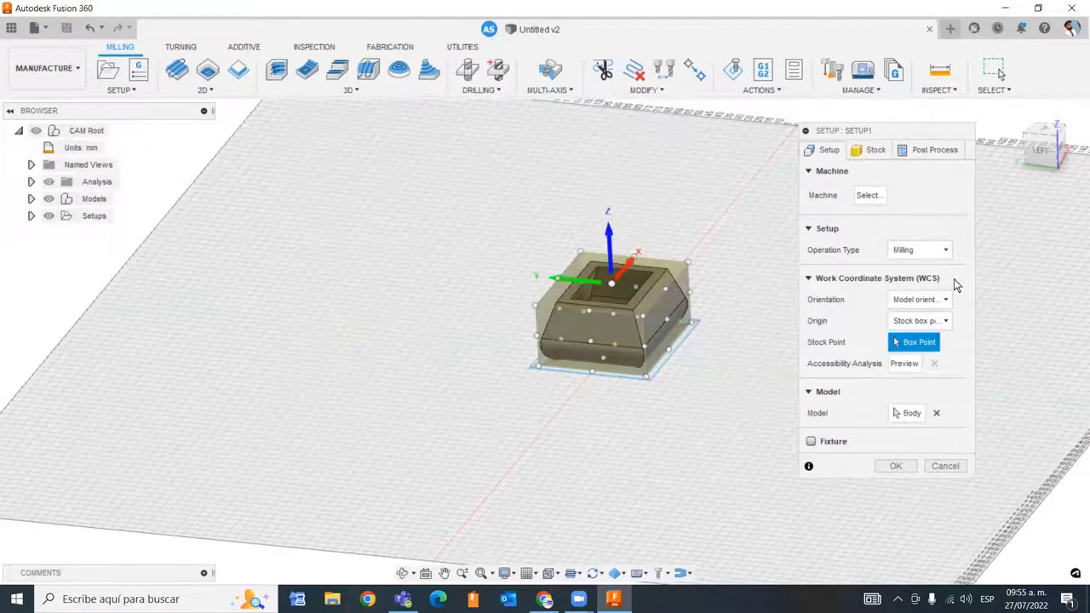
- Download the router's simulation model, keep Milling as the operation type, and set the box body as the model
click(857, 195)
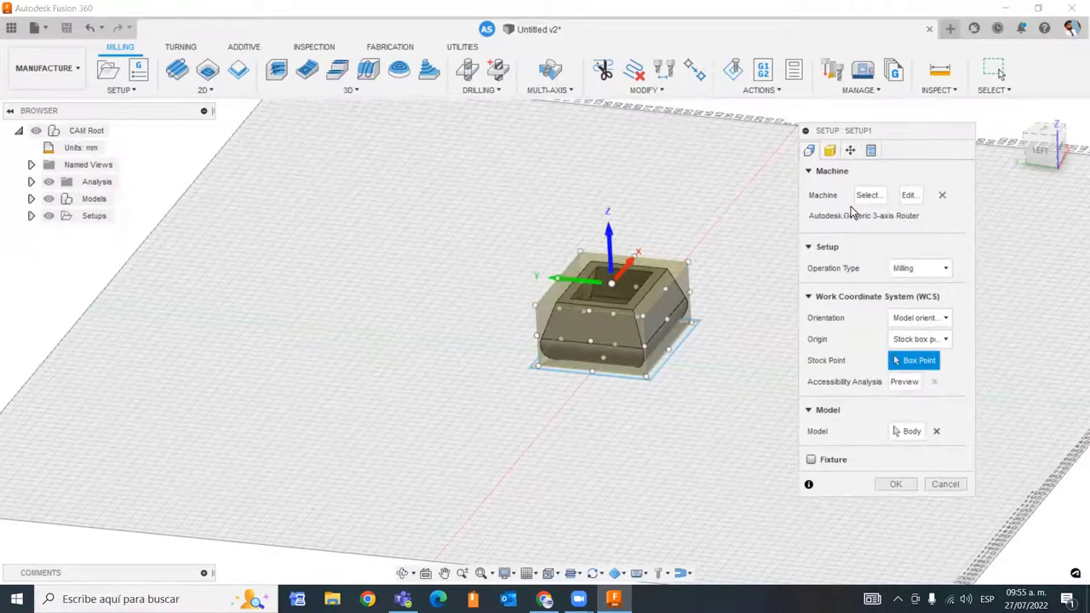
click(912, 272)
click(904, 284)
click(908, 432)
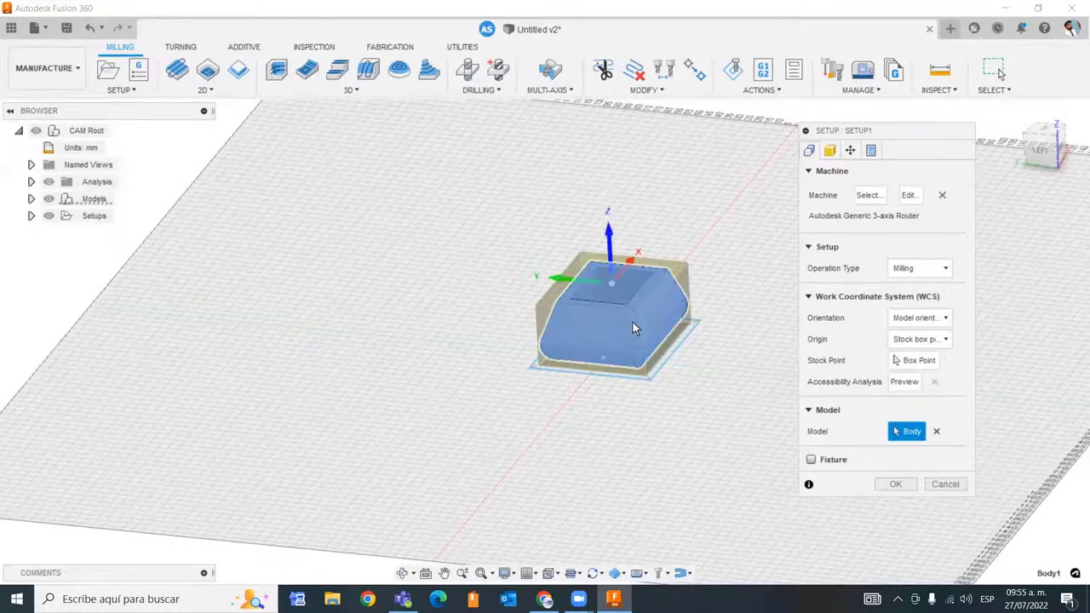
click(830, 151)
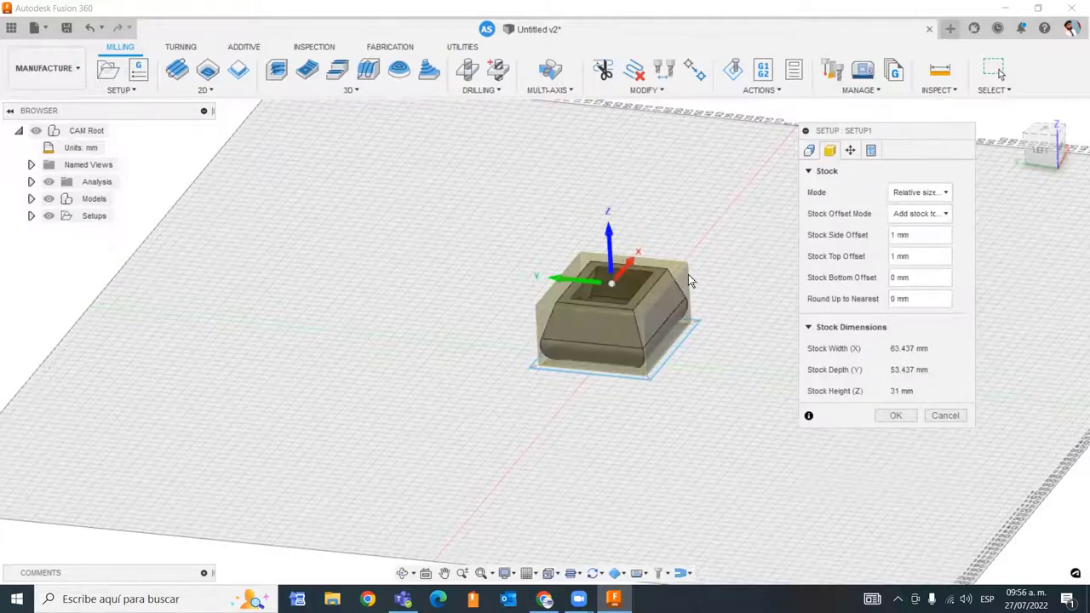
click(935, 191)
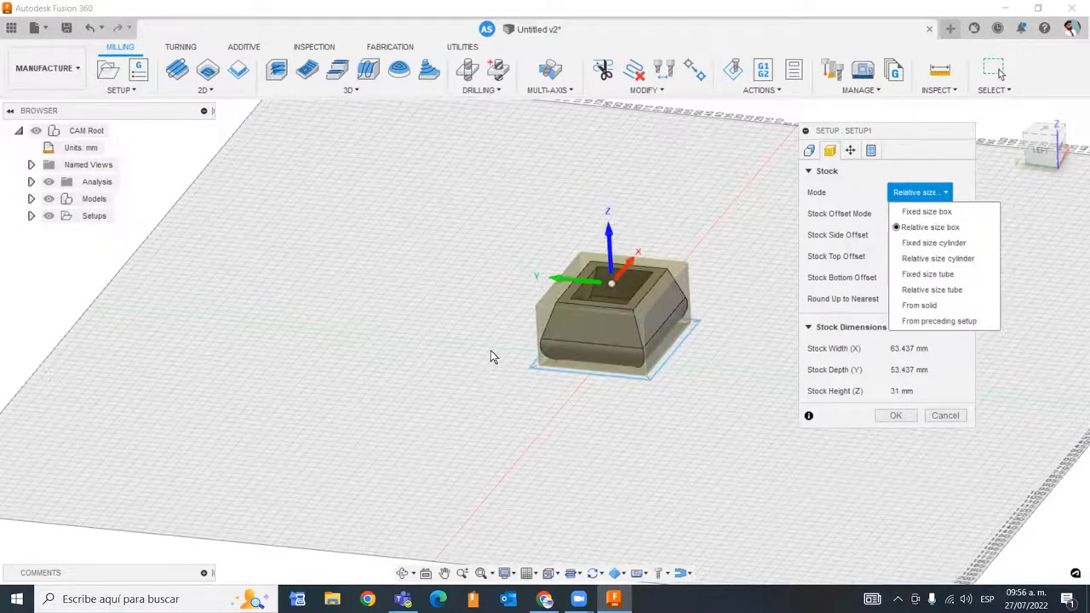
click(951, 215)
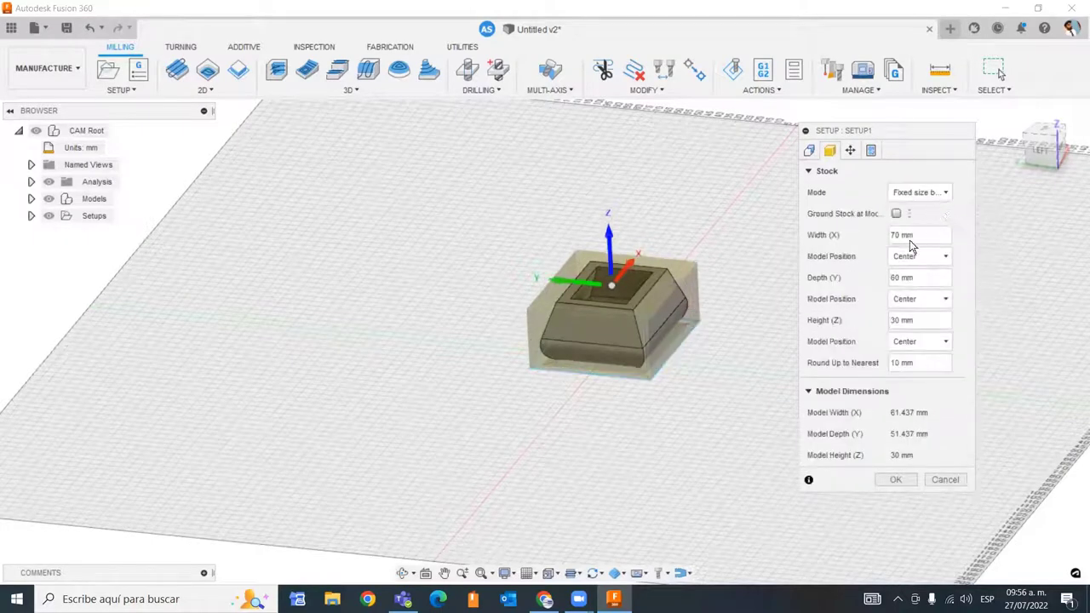
click(920, 193)
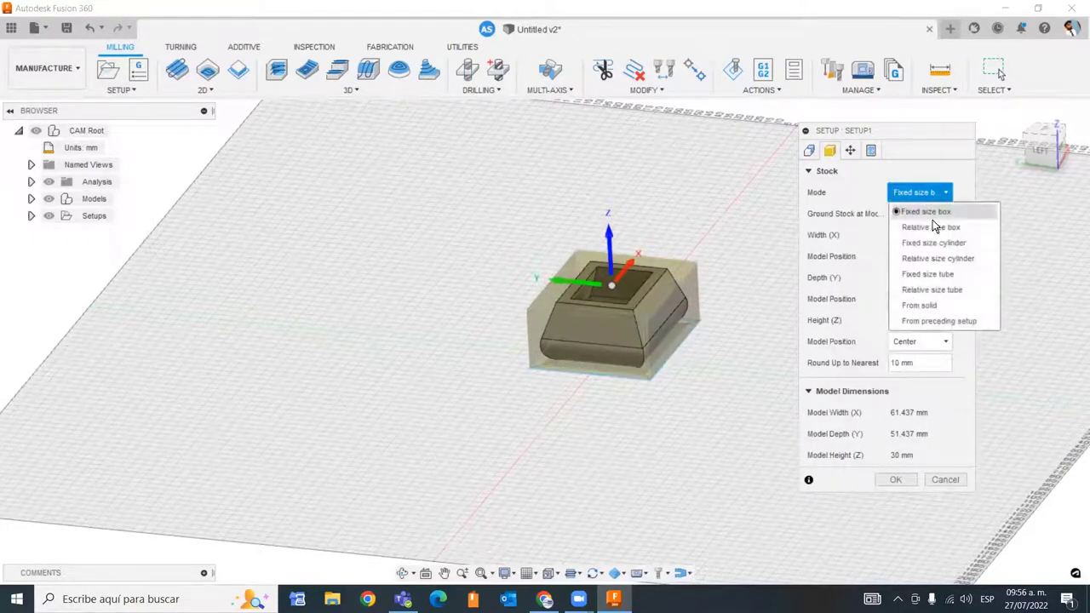
click(933, 227)
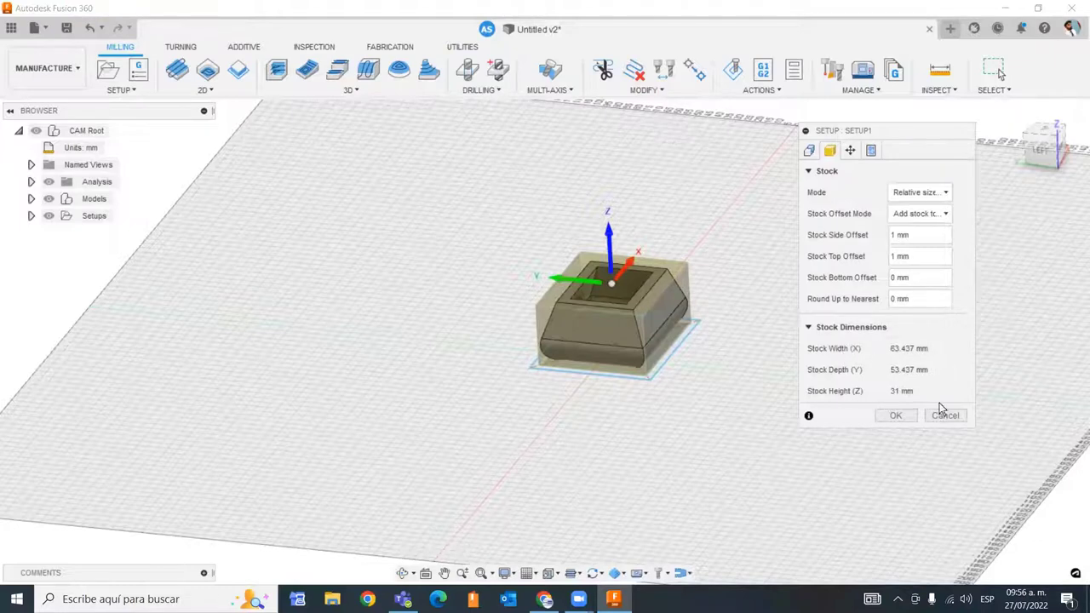
- Review the setup's Part Position settings
click(850, 150)
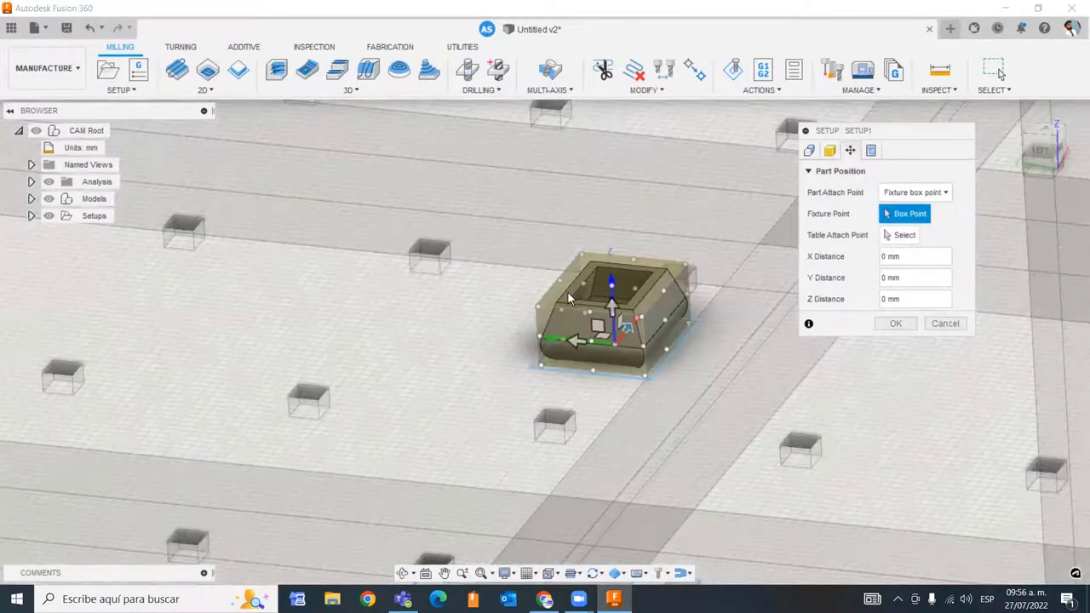
scroll(567, 291, up, 3)
scroll(567, 291, down, 3)
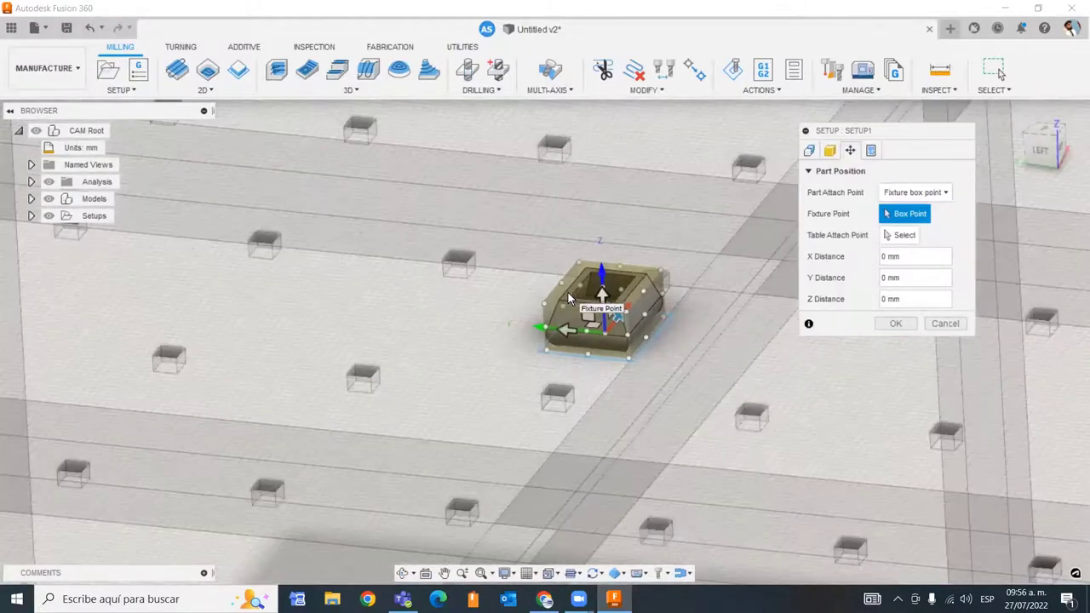
scroll(567, 291, down, 5)
scroll(568, 299, down, 3)
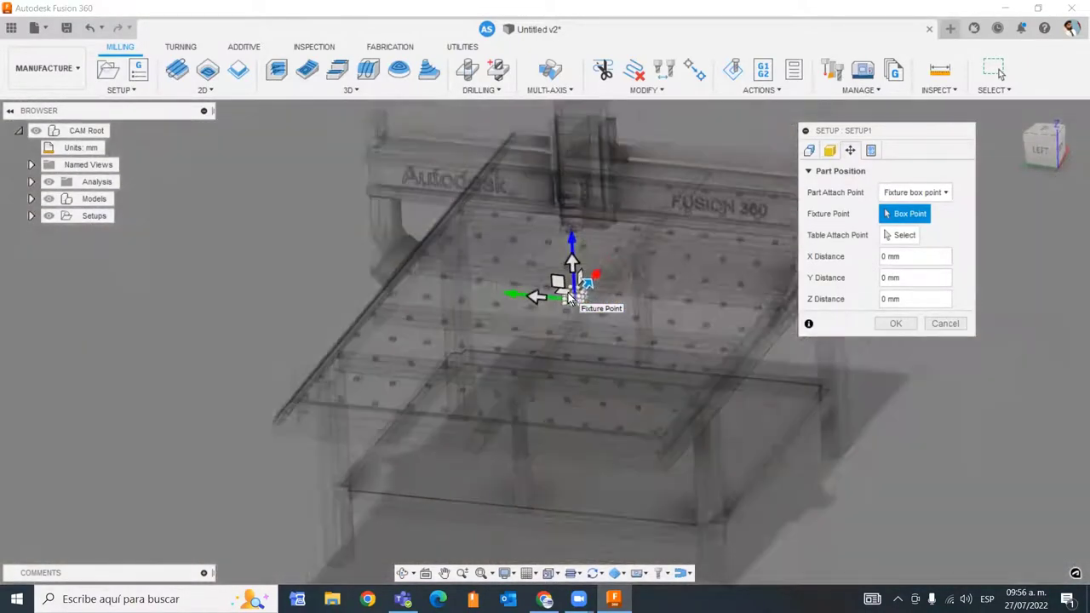
scroll(571, 418, down, 3)
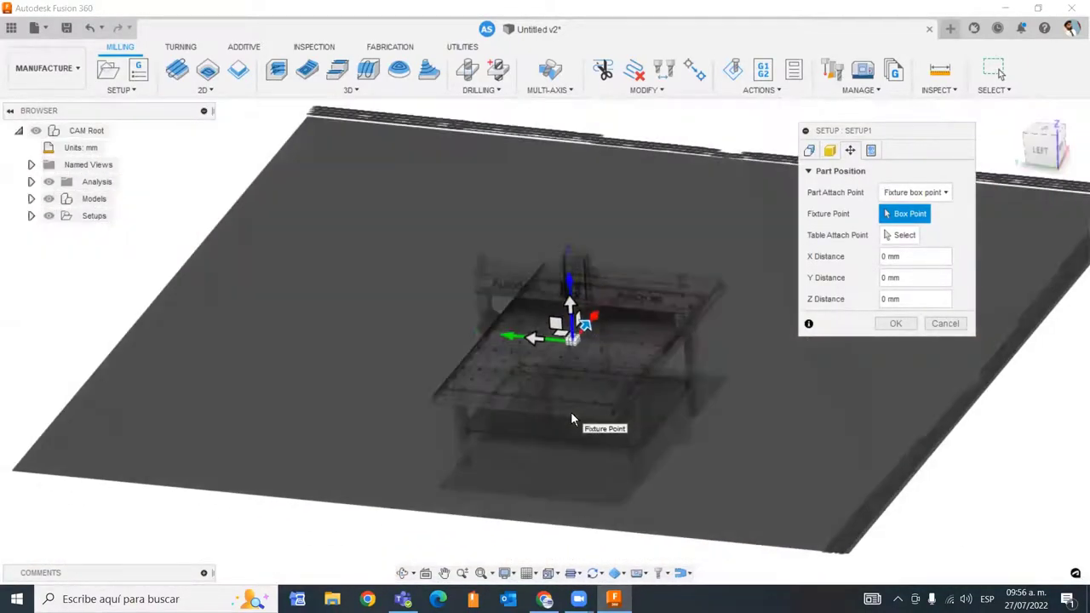
scroll(570, 417, down, 1)
scroll(570, 418, up, 2)
scroll(571, 411, up, 2)
scroll(571, 411, up, 3)
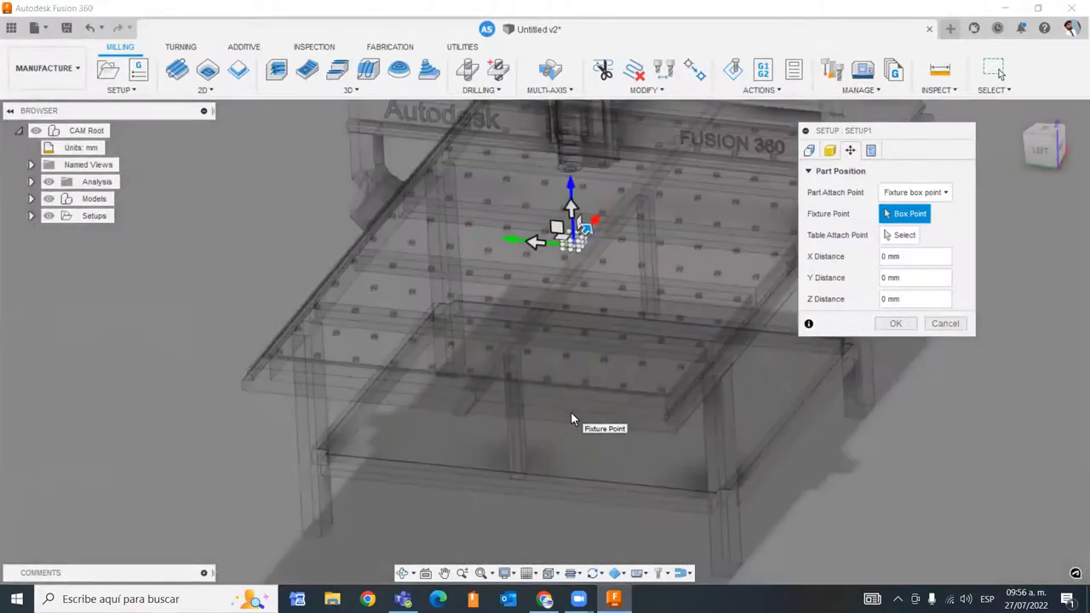
scroll(571, 411, up, 3)
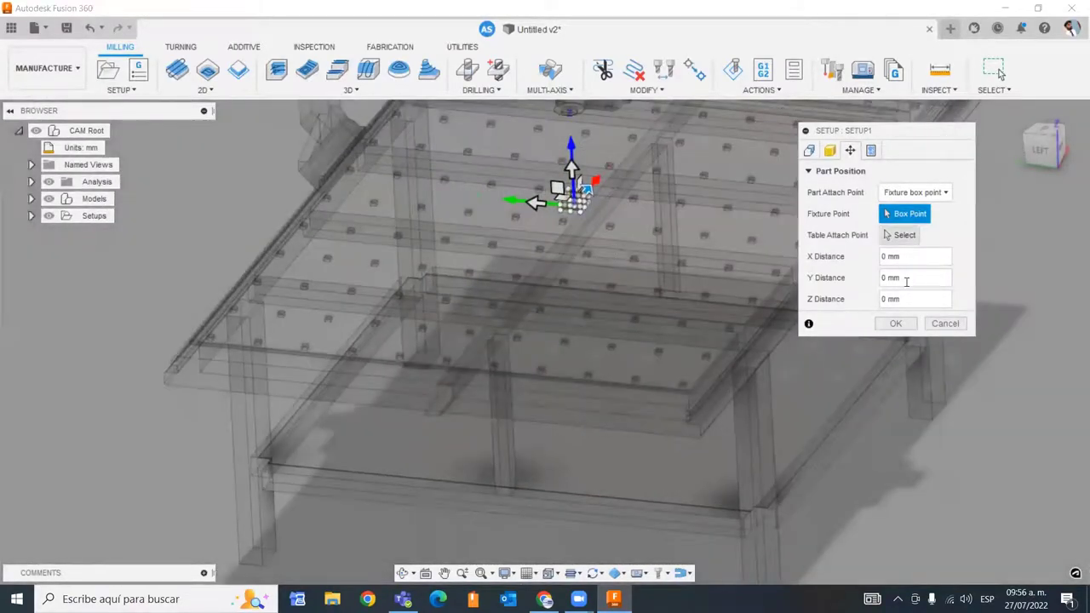
- Confirm Setup1 with program number 1001 and fit the part and stock in view
click(871, 151)
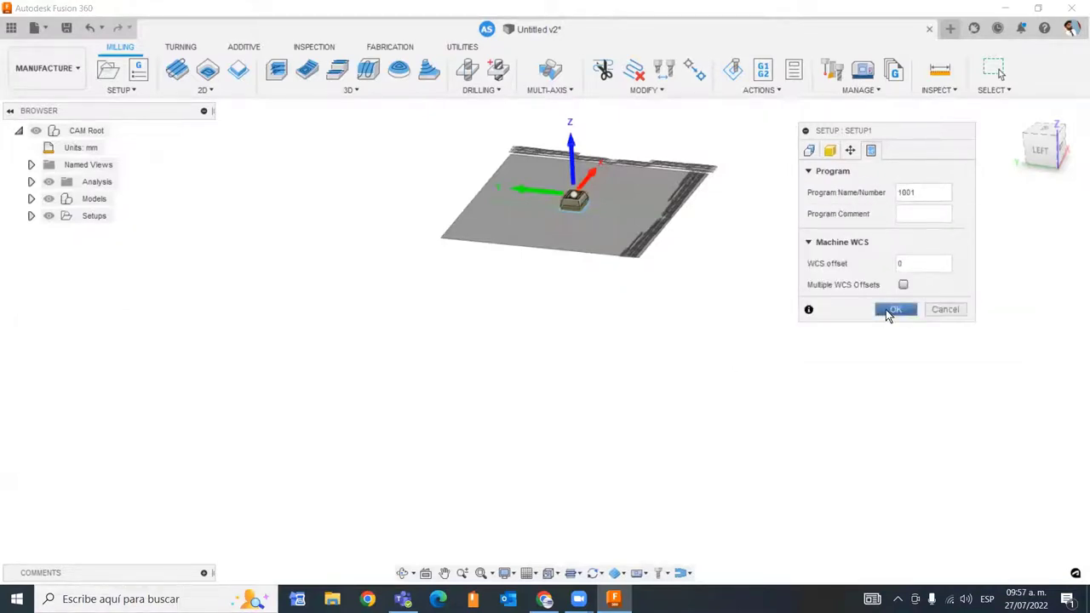
click(886, 309)
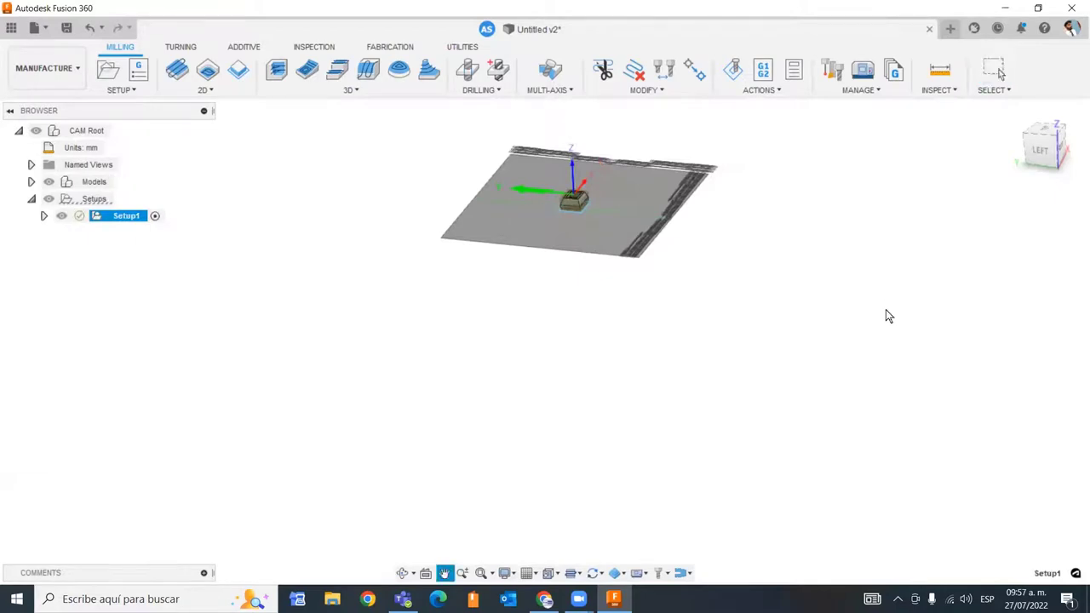
key(F6)
scroll(487, 368, down, 3)
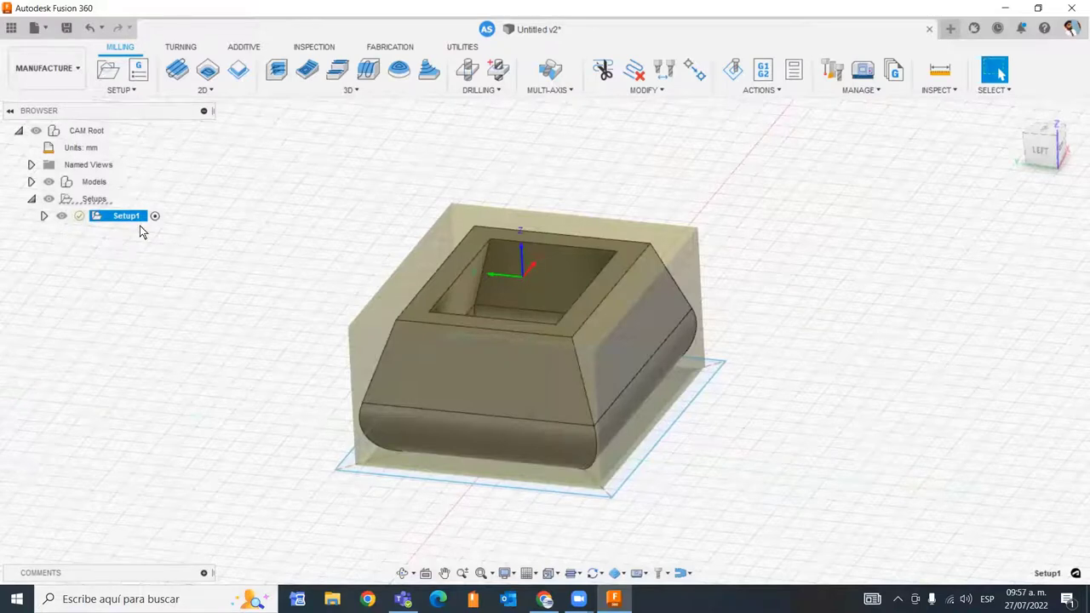
- Start a 2D Face operation (Face1) and reopen its Select Tool library after closing it once
click(177, 71)
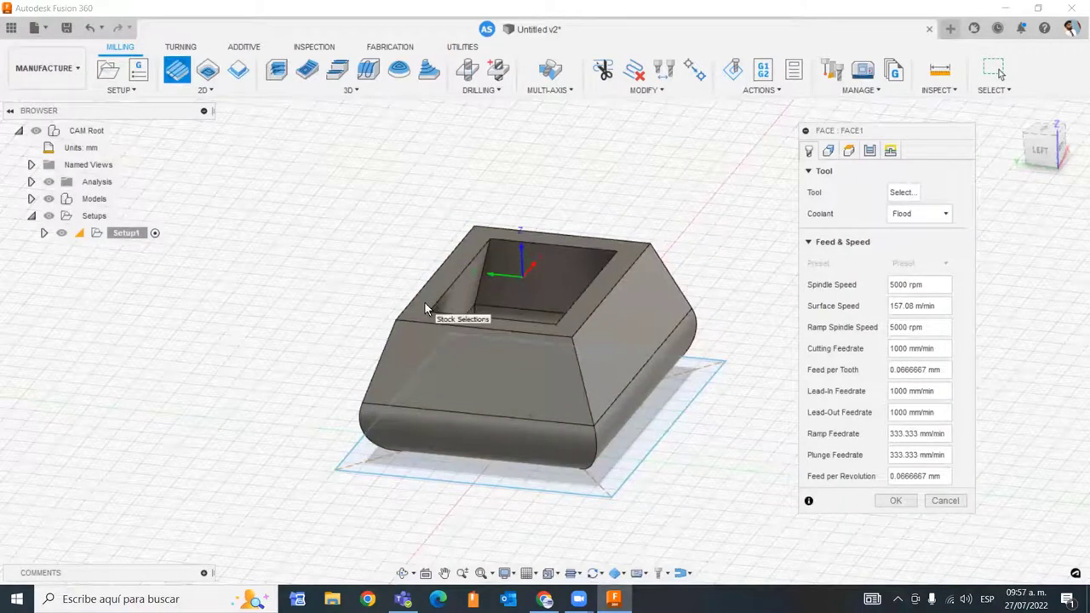
click(900, 194)
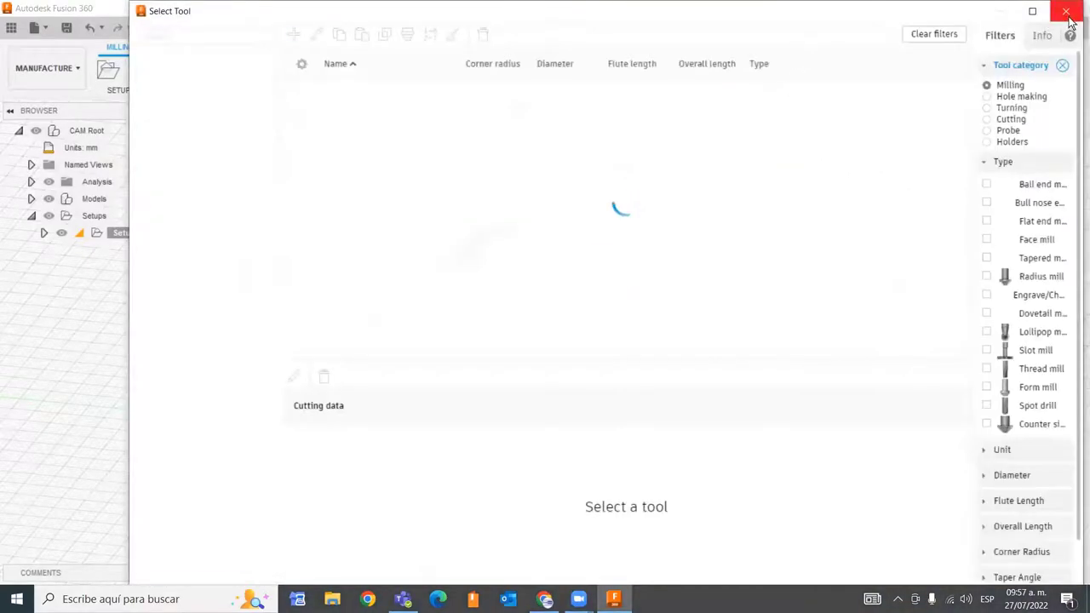
click(1071, 16)
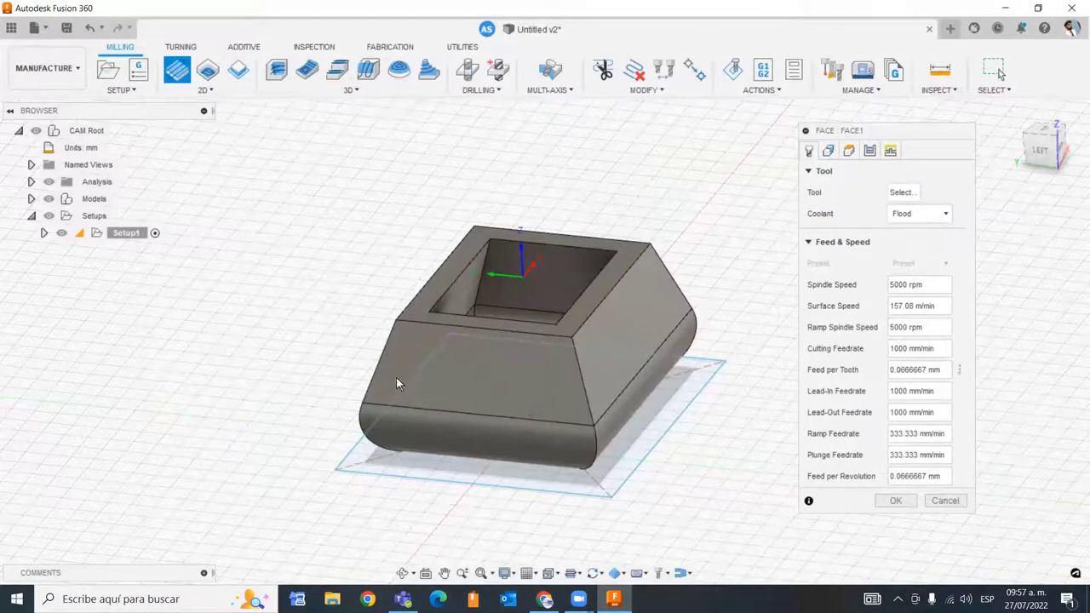
click(903, 193)
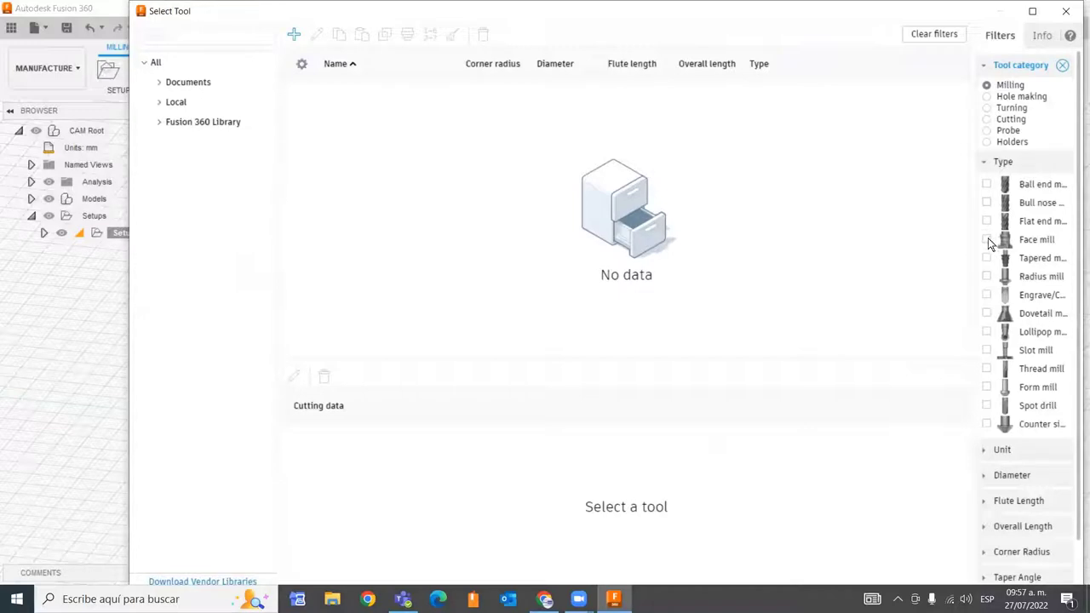
- Filter the tool list to face mills and browse the Fusion 360, local and document libraries
click(987, 238)
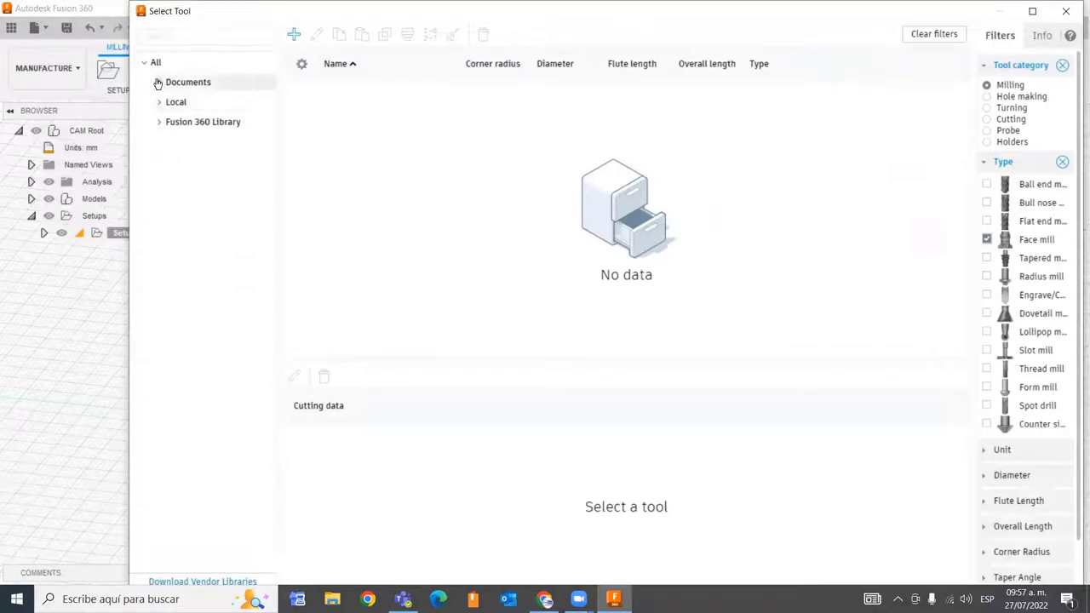
click(162, 126)
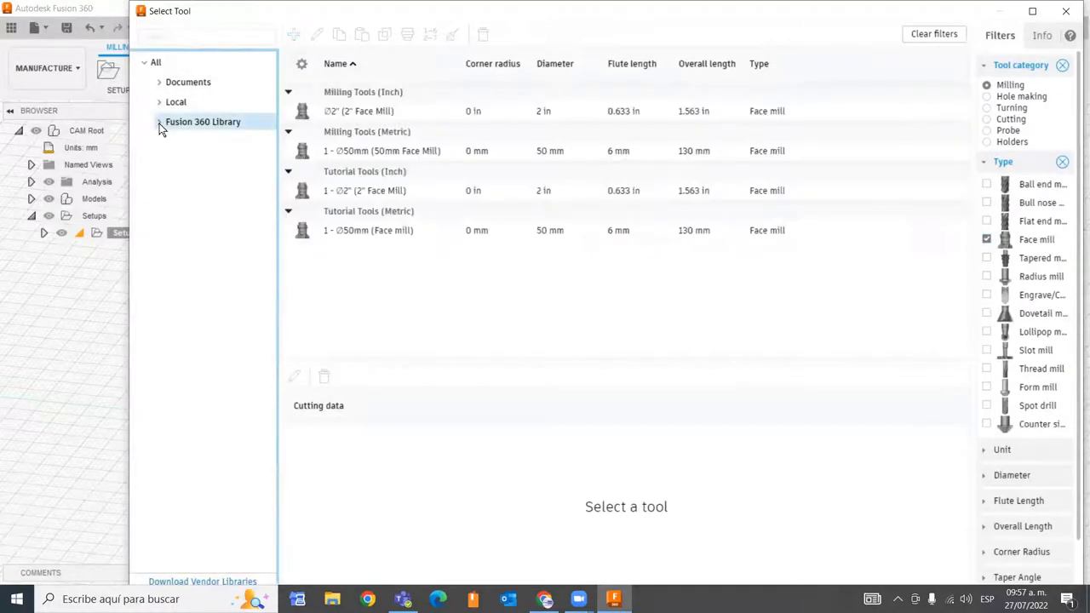
click(160, 125)
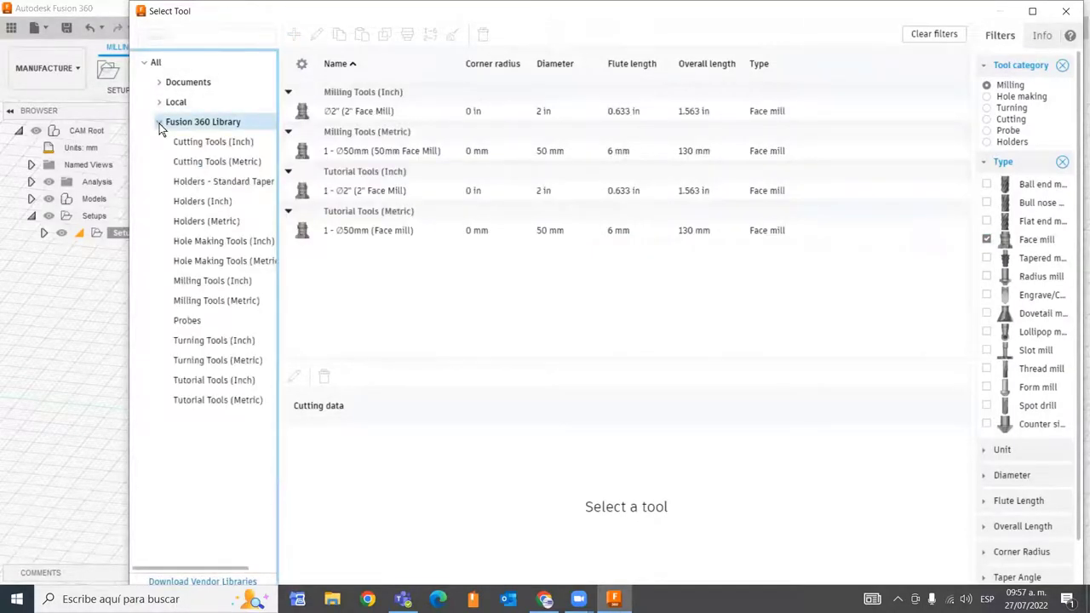
click(209, 146)
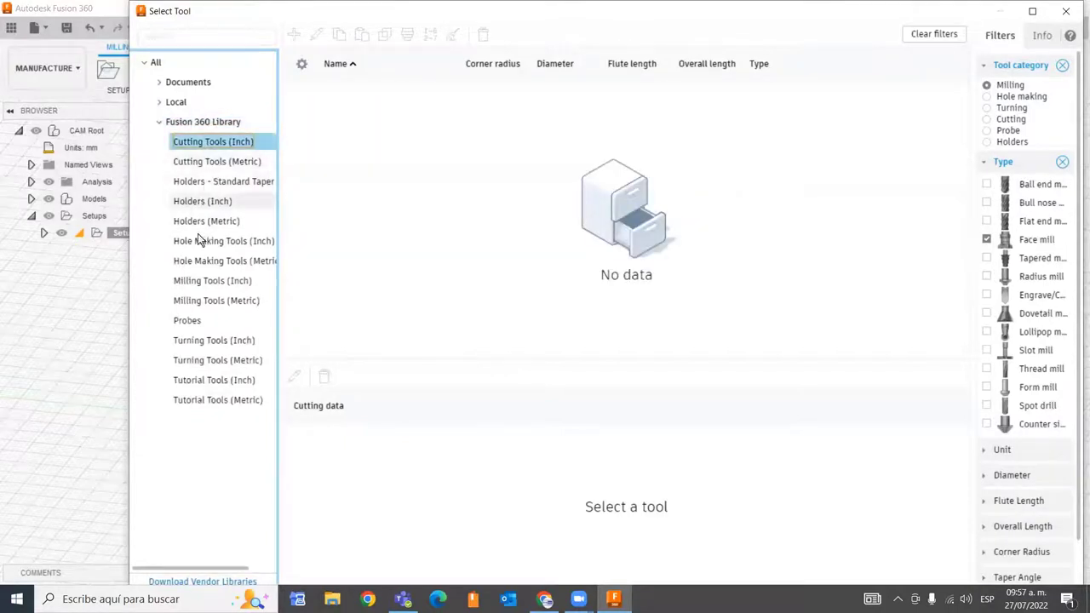
click(195, 124)
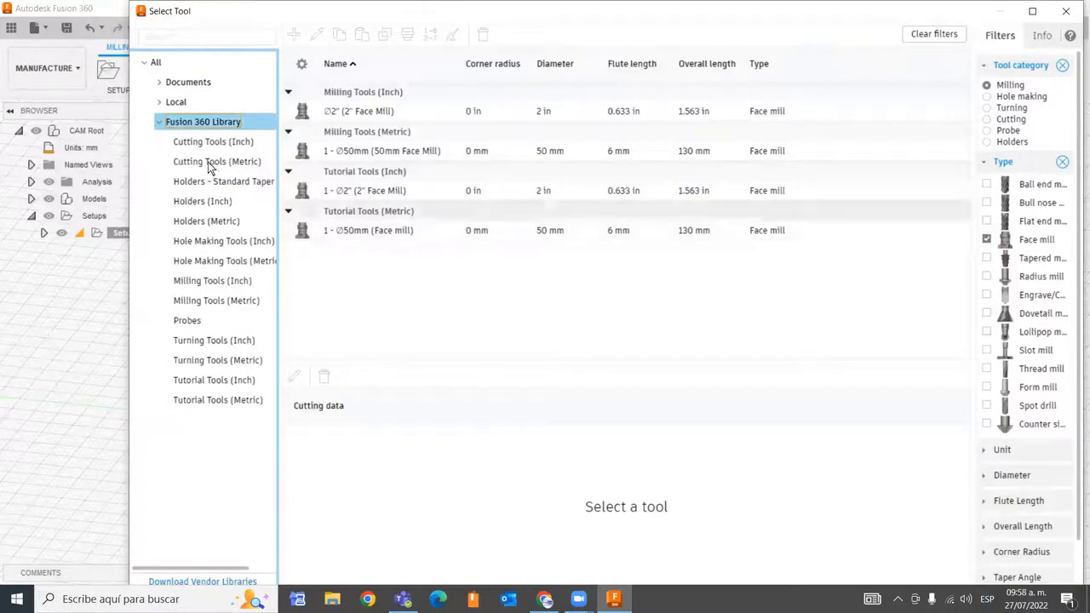
click(159, 106)
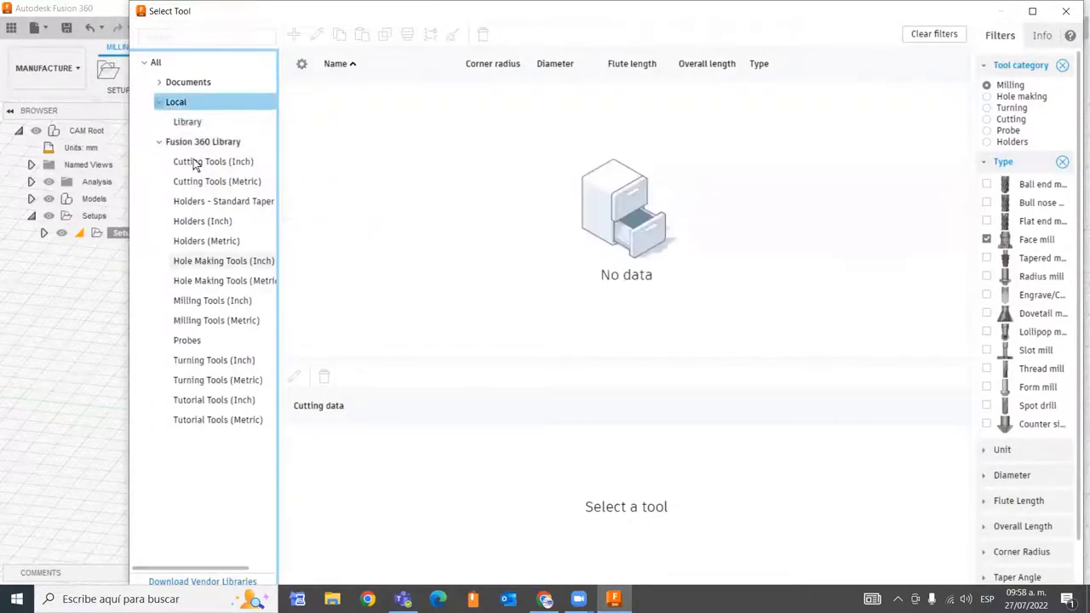
click(179, 124)
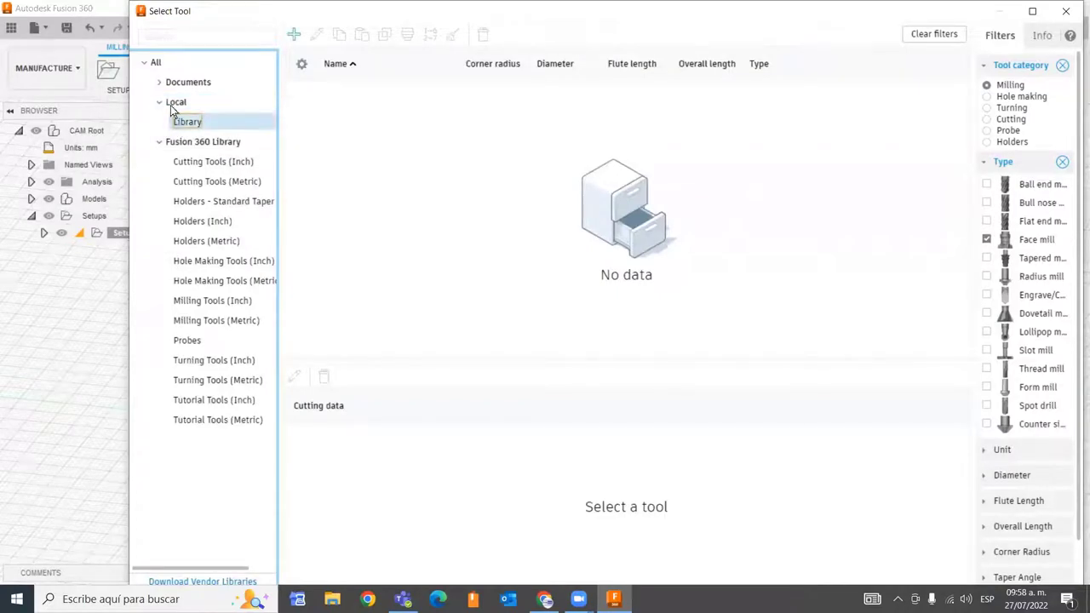
click(160, 83)
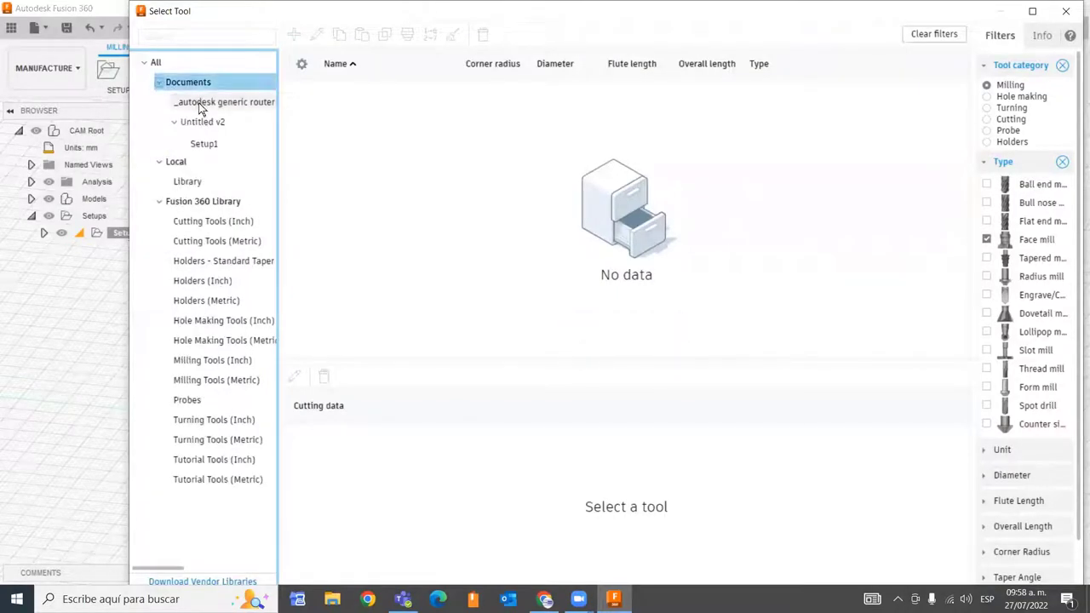
click(199, 103)
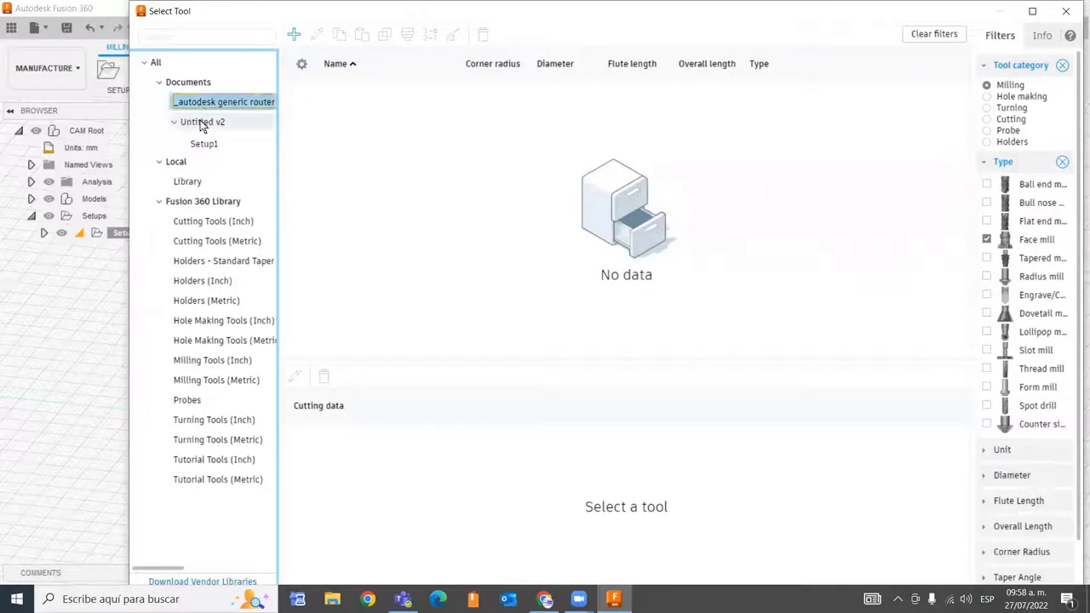
click(202, 121)
click(203, 143)
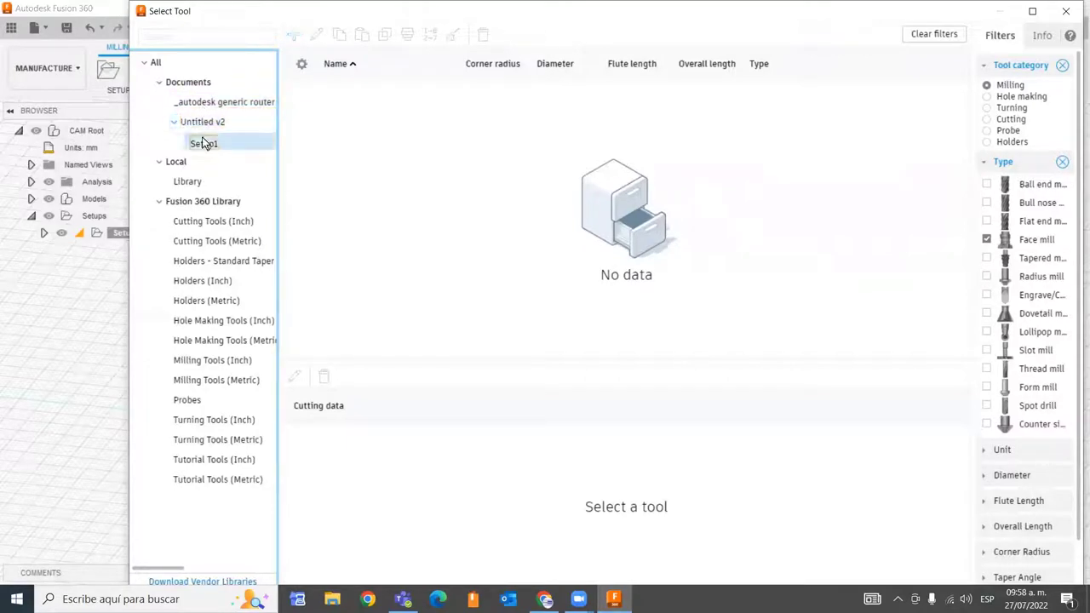
click(215, 201)
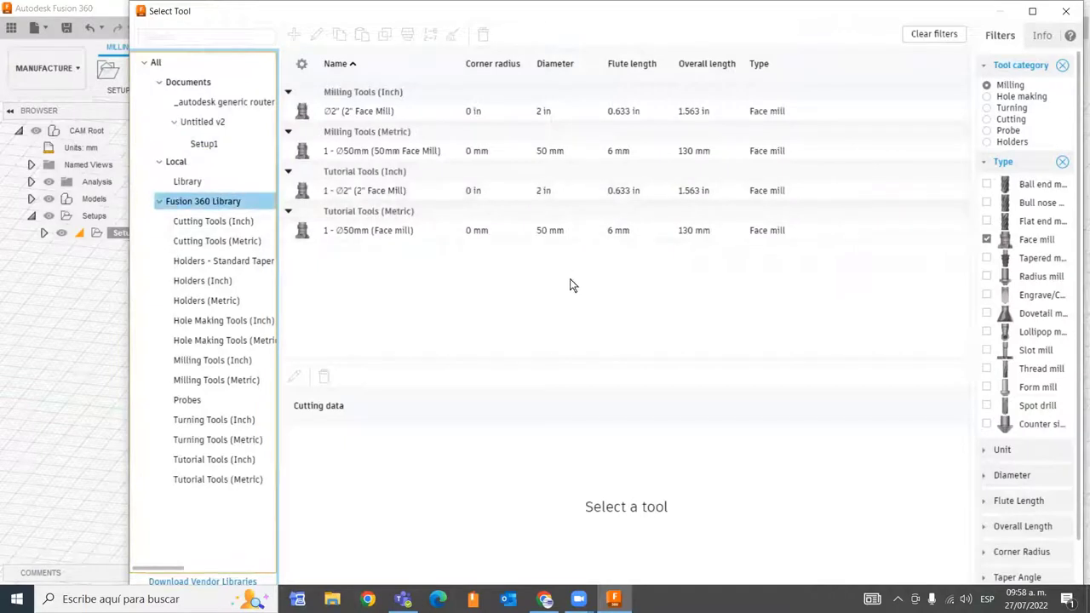
- Reapply the face mill filter and select the Tutorial Tools (Inch) 2" Face Mill
click(985, 239)
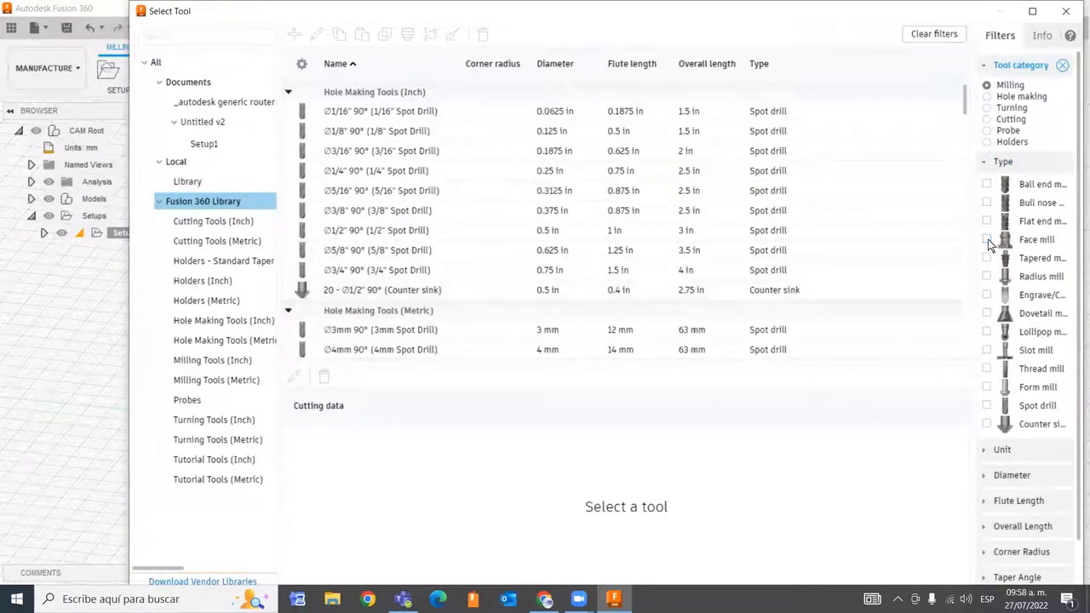
click(986, 239)
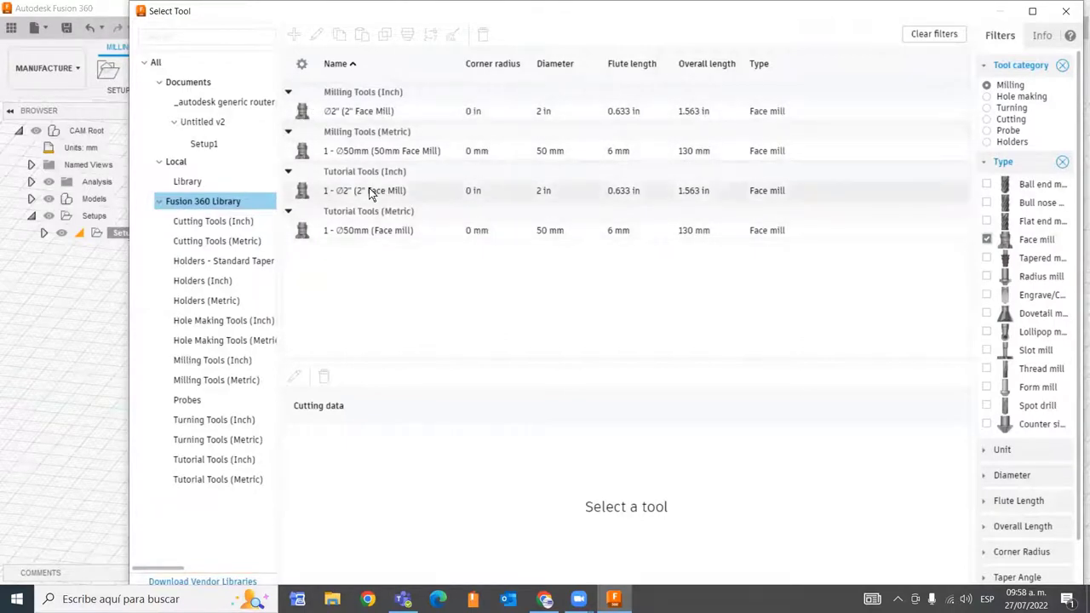
click(368, 193)
right_click(368, 193)
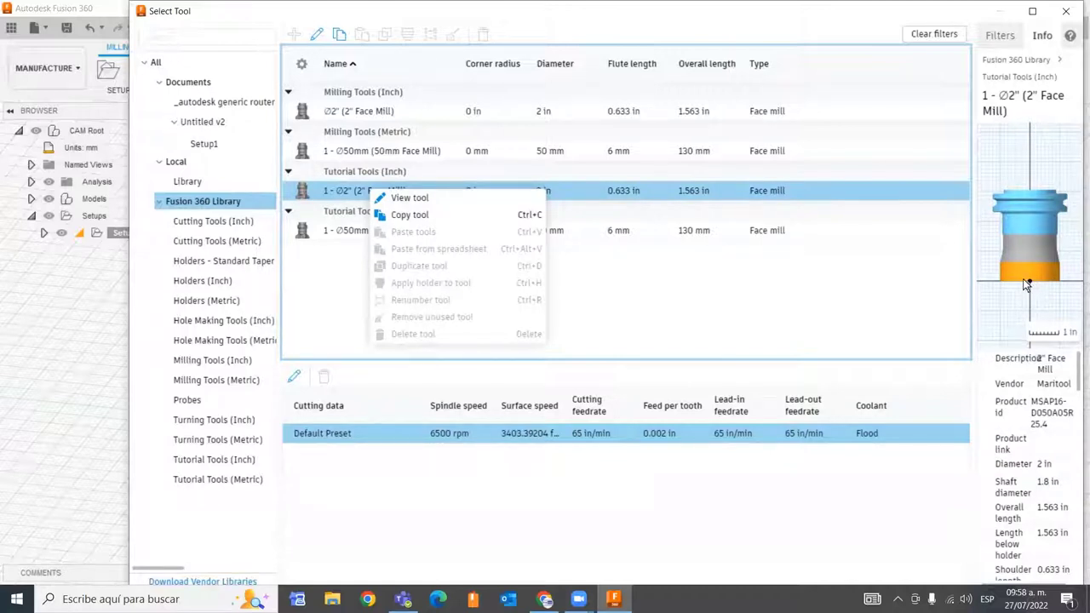
click(714, 282)
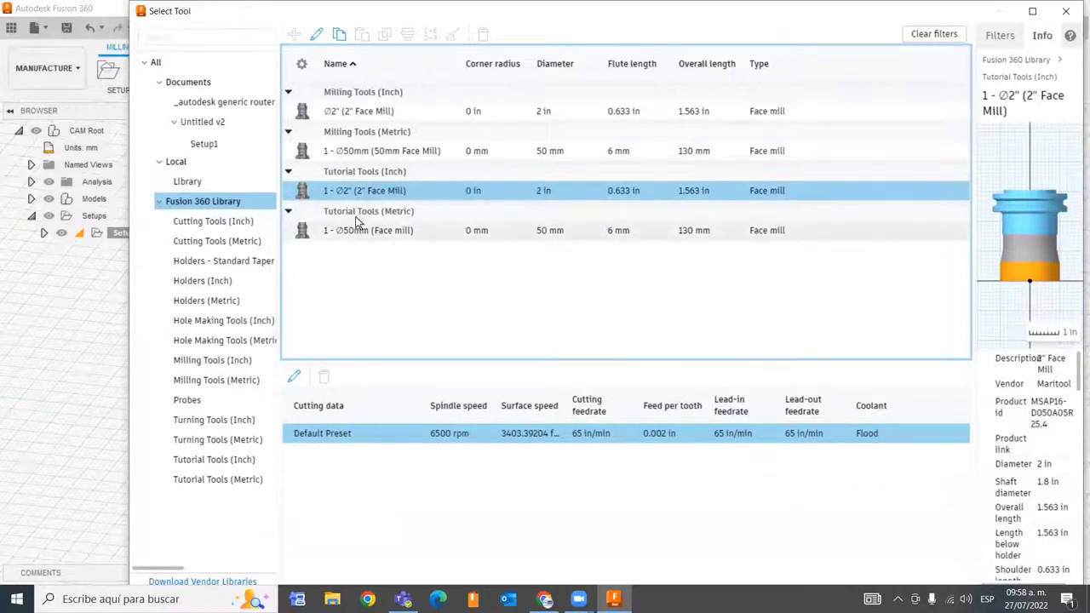
- Assign the tutorial 2" face mill to Face1 and show its stock contour Geometry settings
double_click(350, 192)
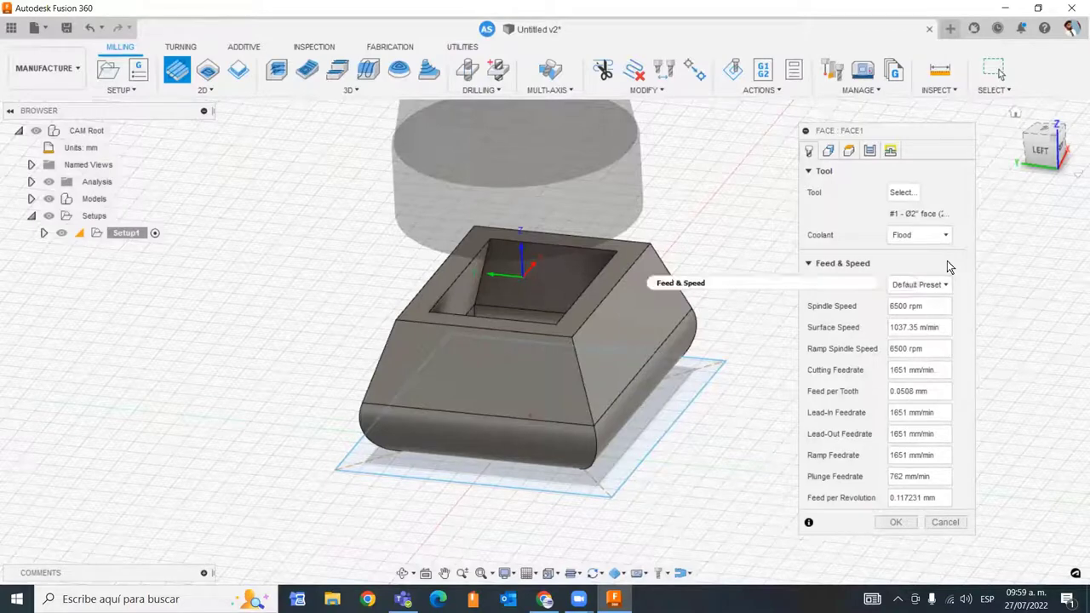
click(828, 150)
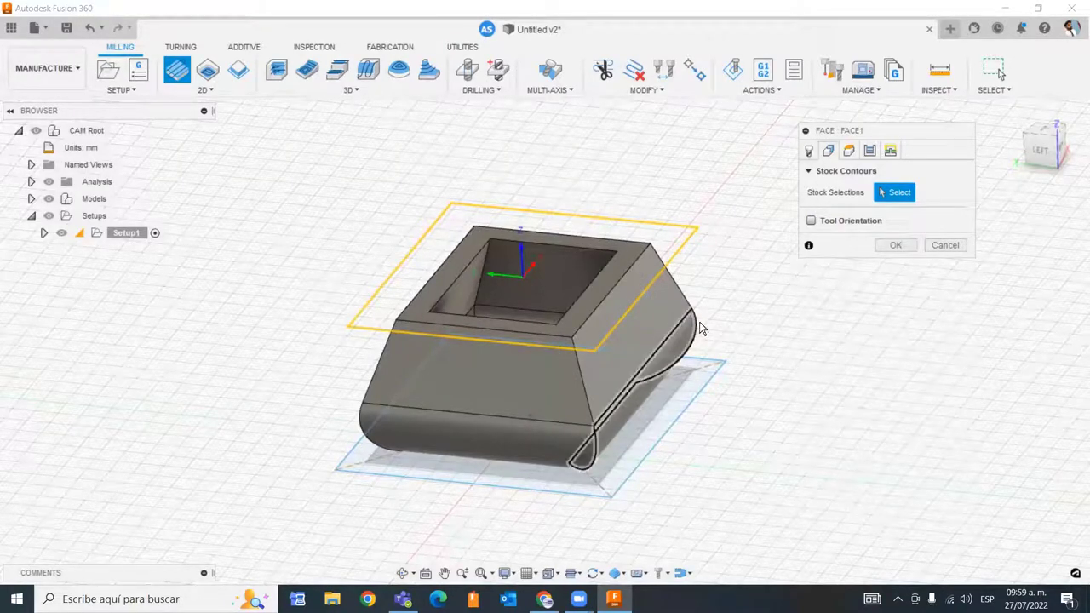
middle_drag(558, 299, 453, 316)
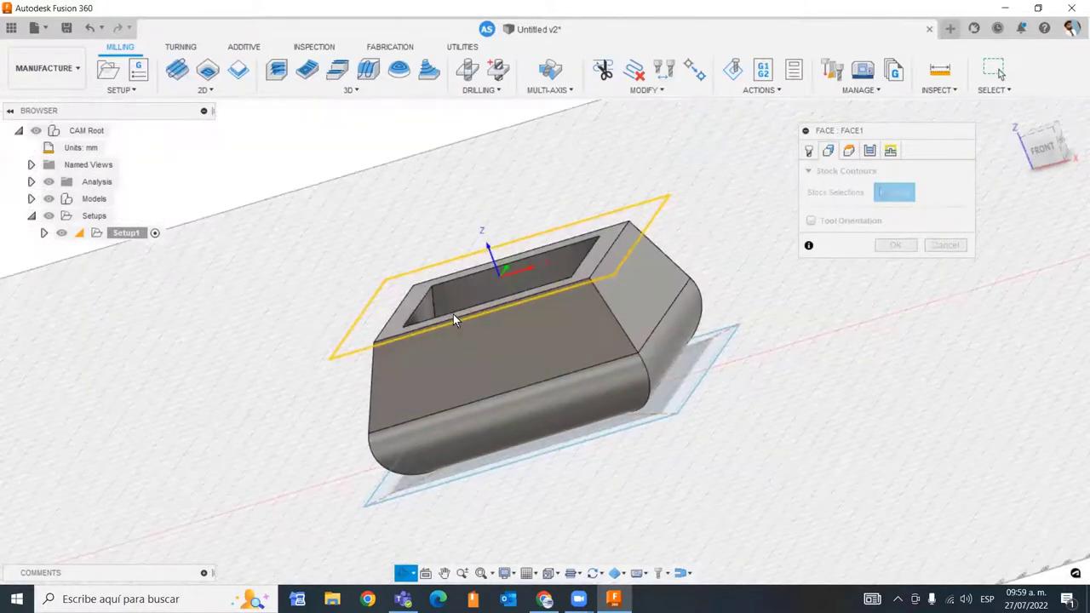
- Set Face1's clearance height offset to 10 mm, then view Passes with a 35.56 mm stepover
click(849, 151)
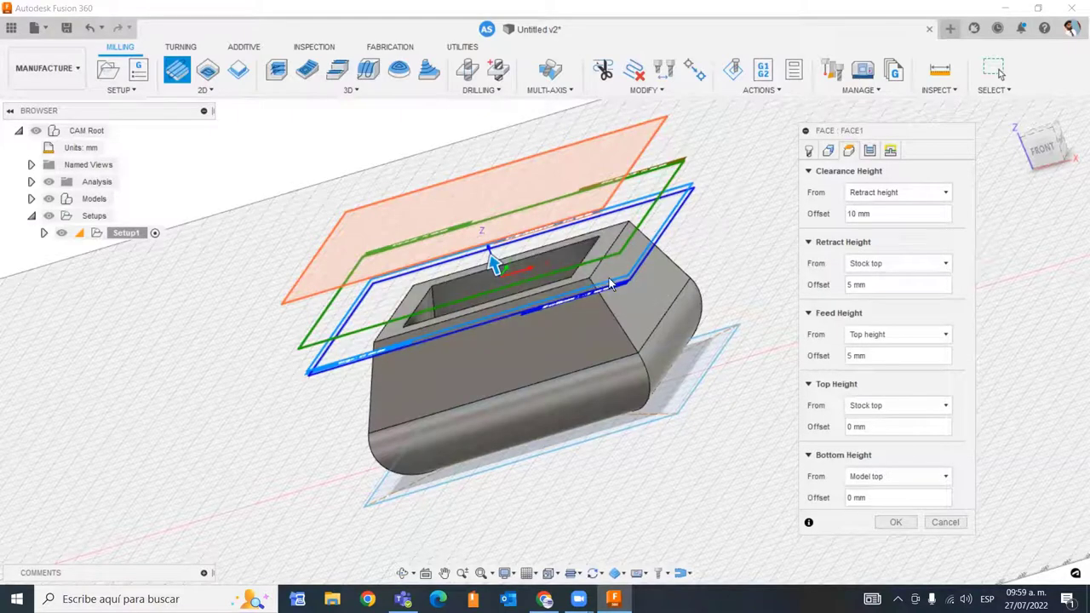
click(919, 211)
text(5)
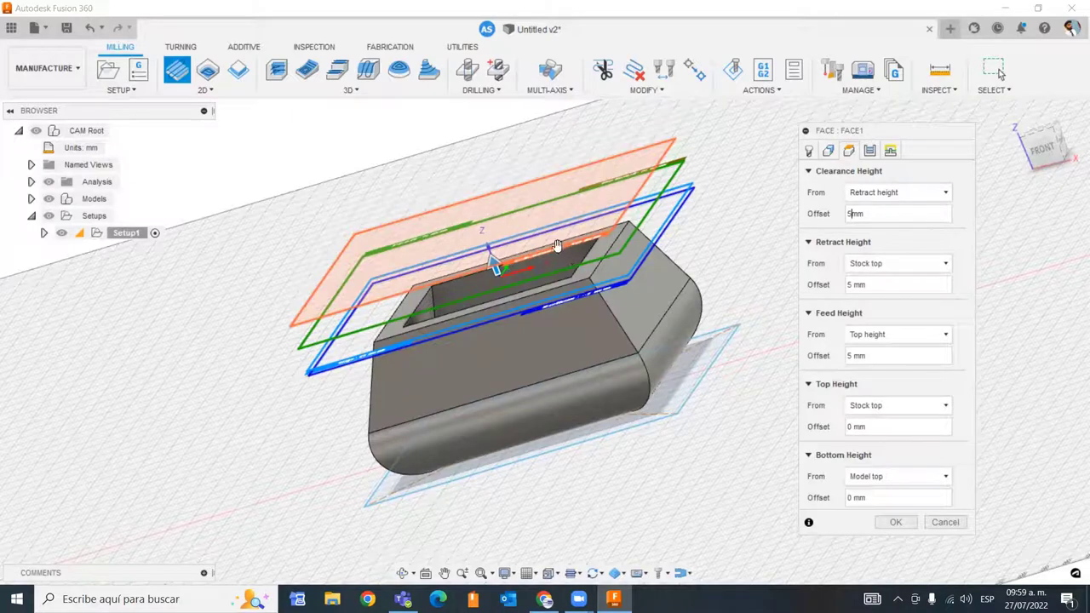
drag(566, 250, 499, 187)
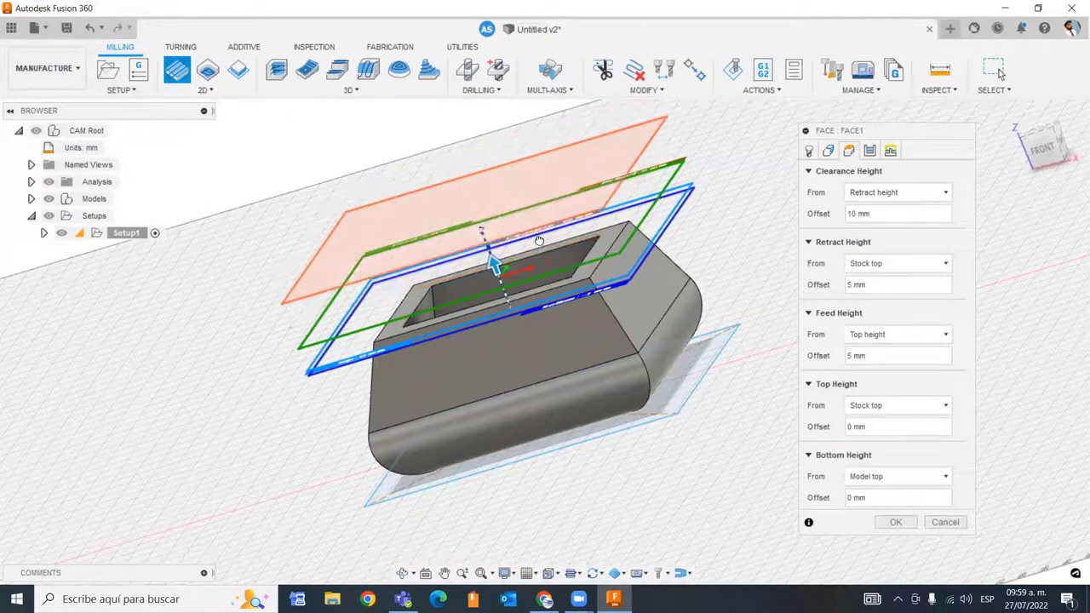
drag(517, 229, 518, 236)
click(877, 152)
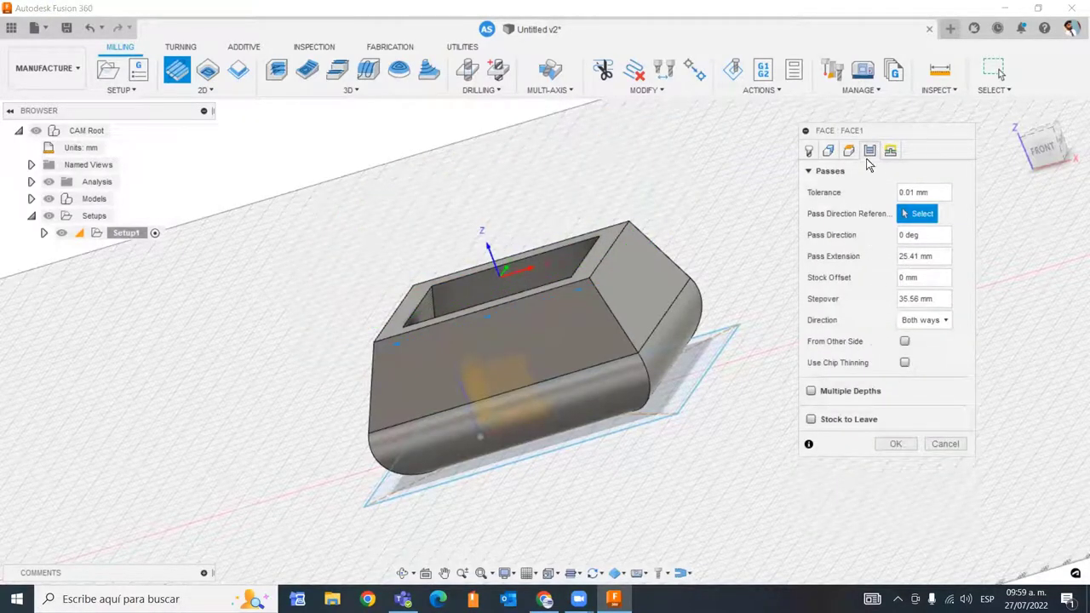
- Show Face1's Linking settings: lead-in/lead-out on, 5.08 mm vertical lead-in radius, Smooth transitions
click(889, 155)
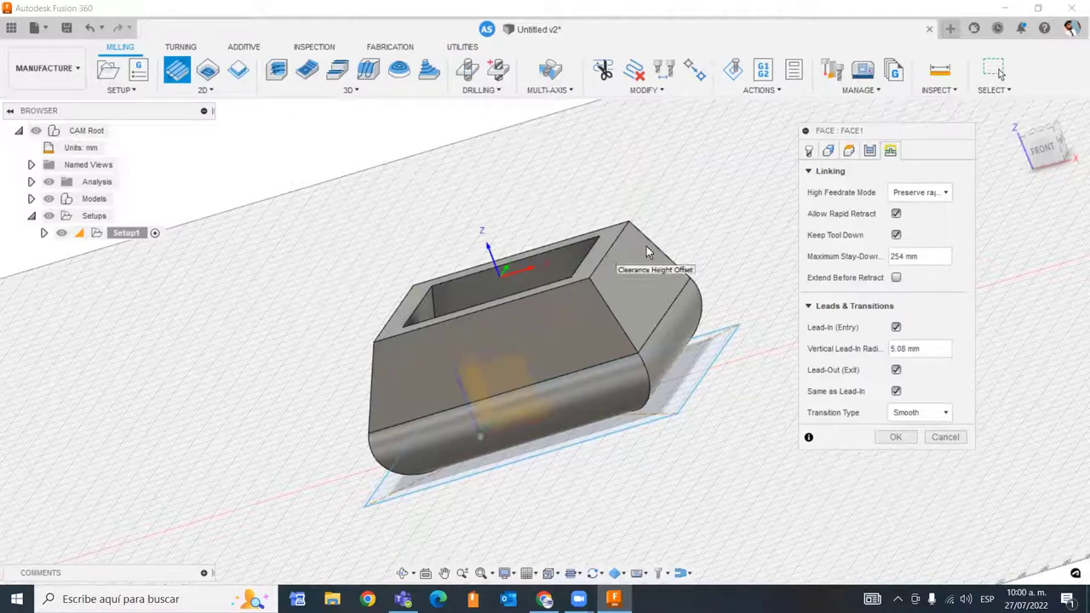
- Accept the Face settings and override the coolant warning to generate the Face1 toolpath
click(901, 439)
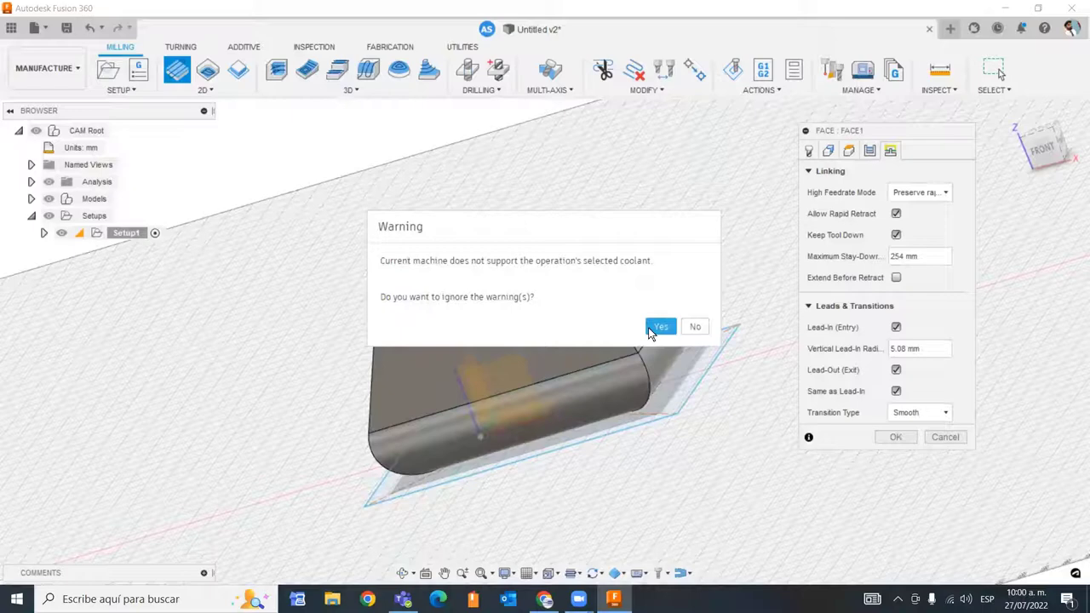
click(651, 329)
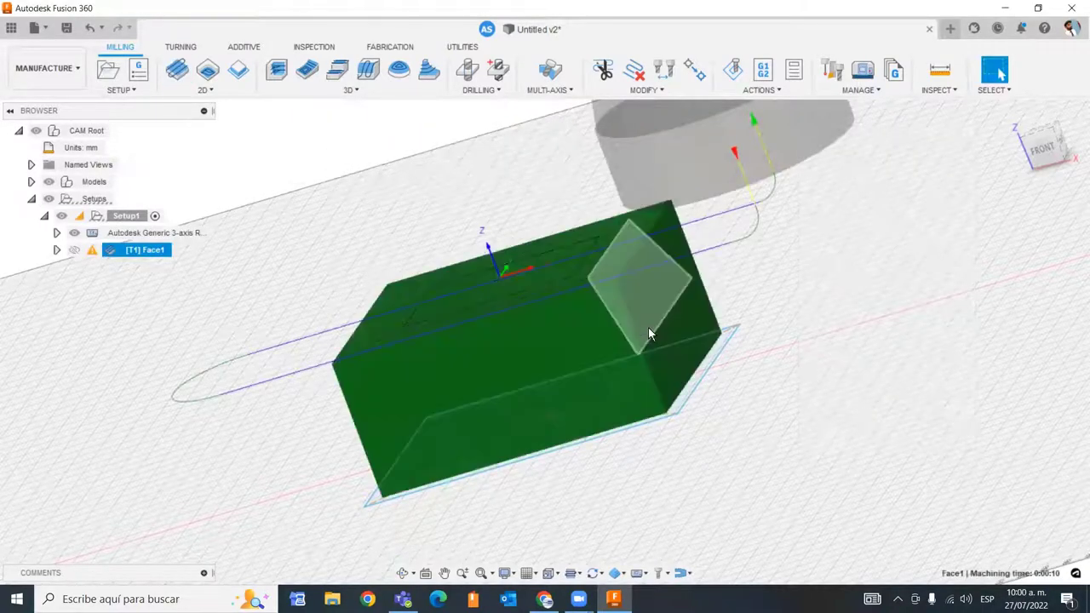
mouse_move(648, 332)
shift+middle_down()
mouse_move(637, 373)
mouse_move(738, 365)
mouse_move(717, 369)
shift+middle_up()
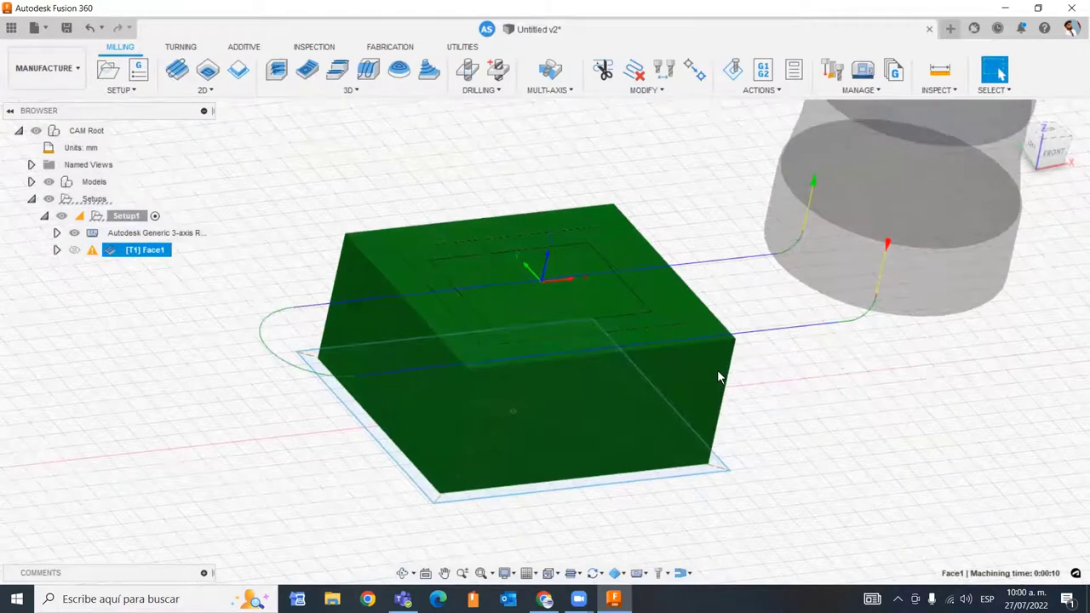
- Set Face1's coolant to Disabled and regenerate the toolpath
double_click(108, 251)
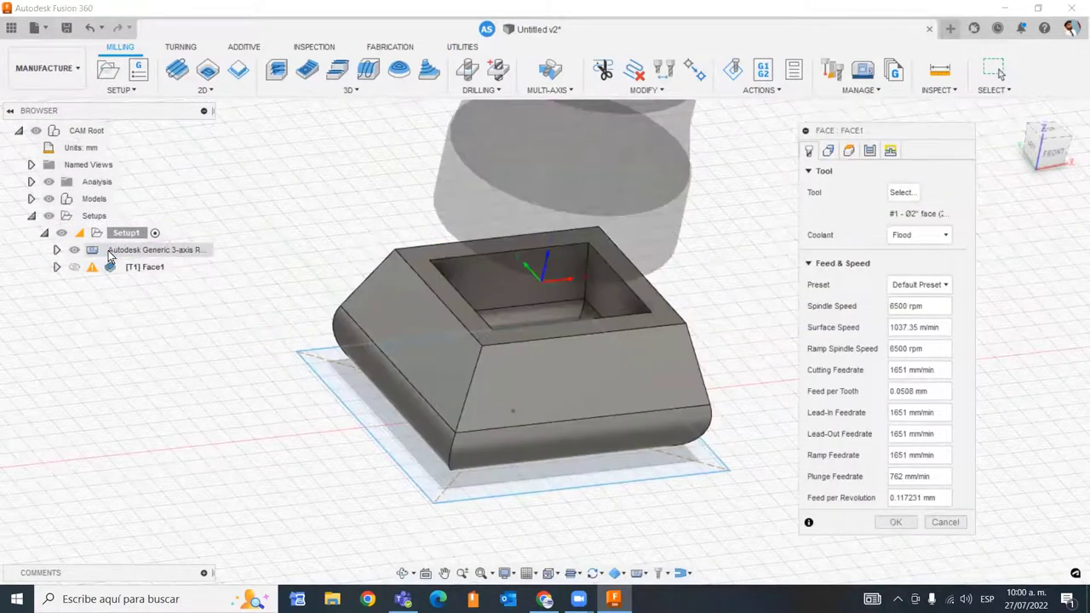
click(896, 522)
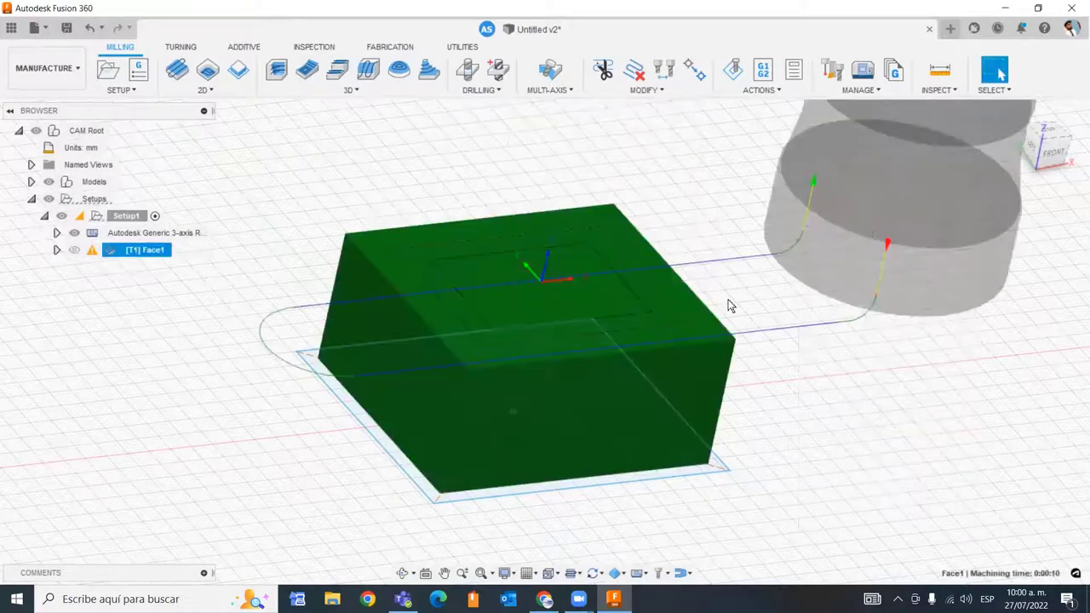
double_click(109, 254)
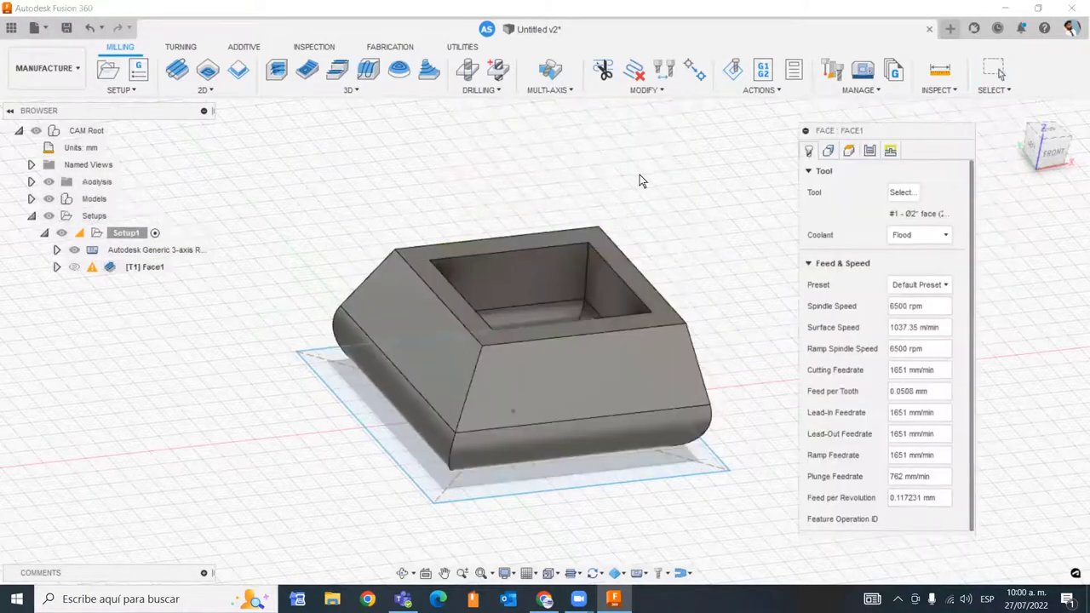
click(904, 238)
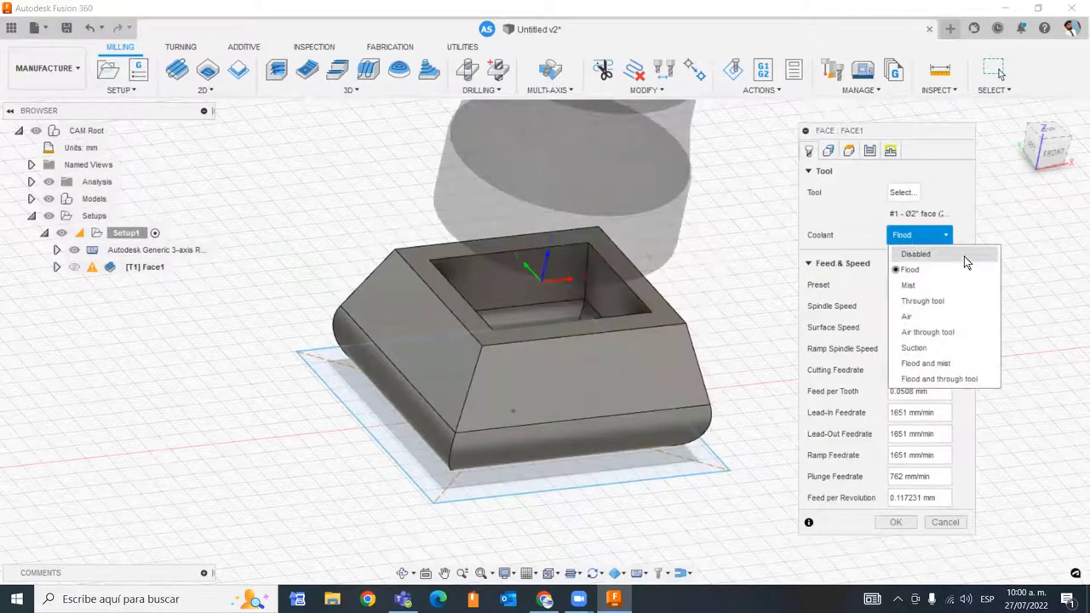
click(912, 253)
click(894, 523)
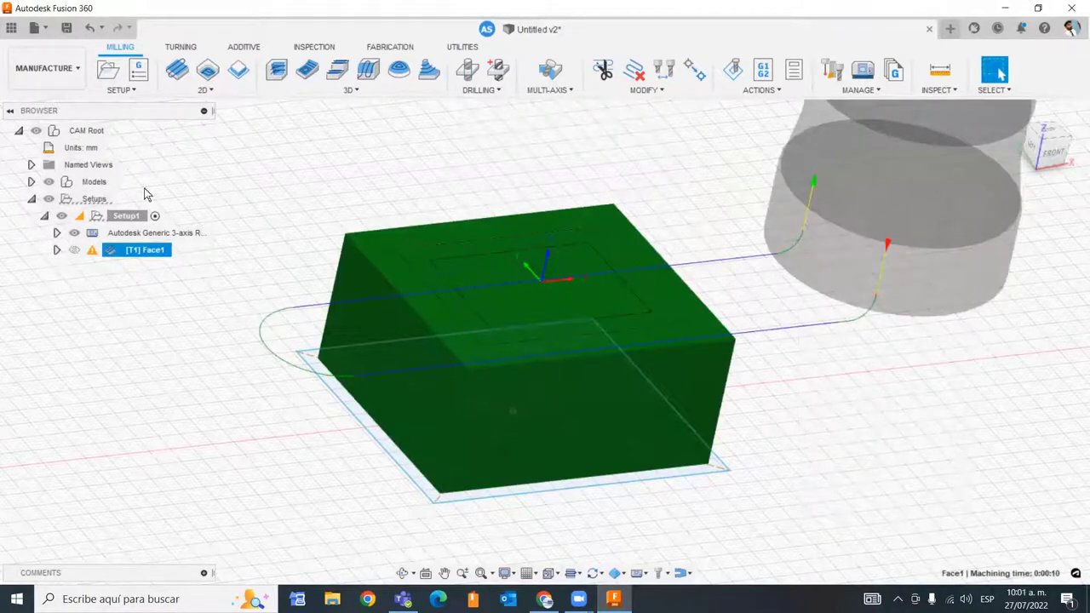
- Review Face1's messages with Warnings unchecked, then launch Simulate
click(91, 250)
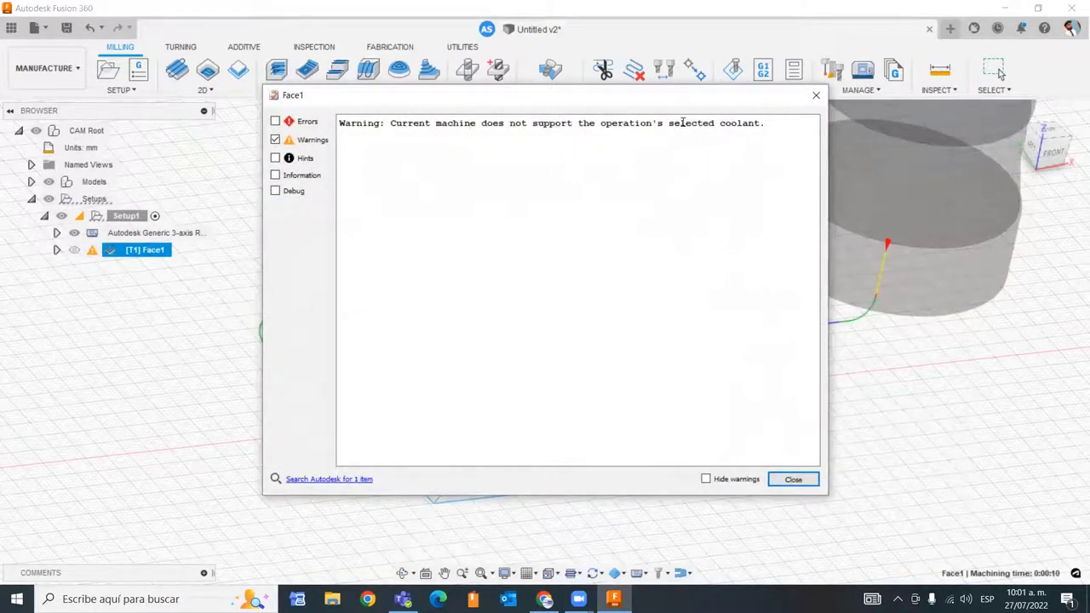
click(275, 140)
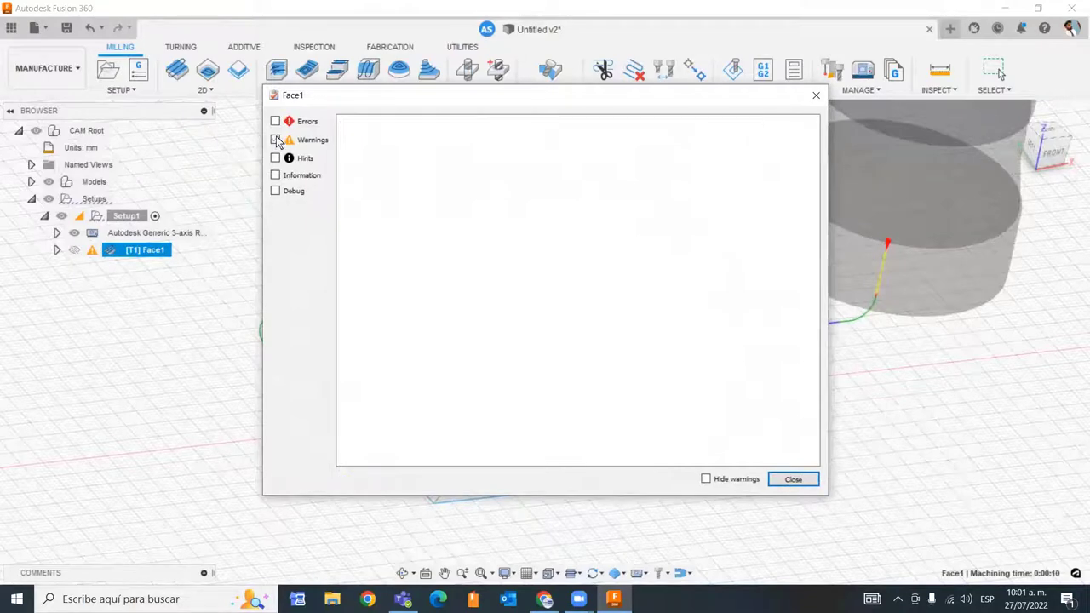
click(780, 480)
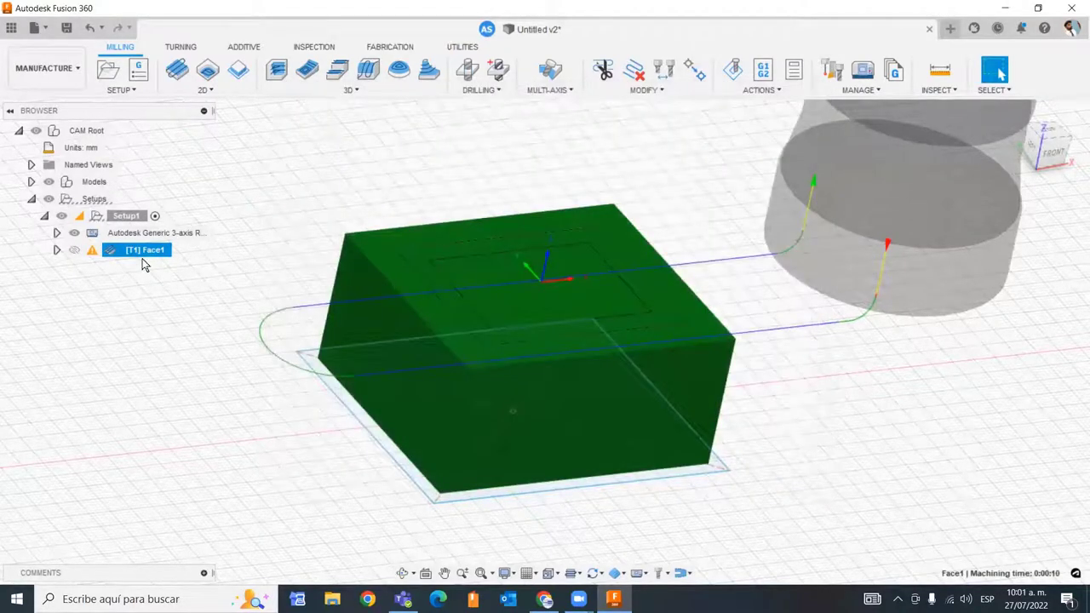
click(732, 75)
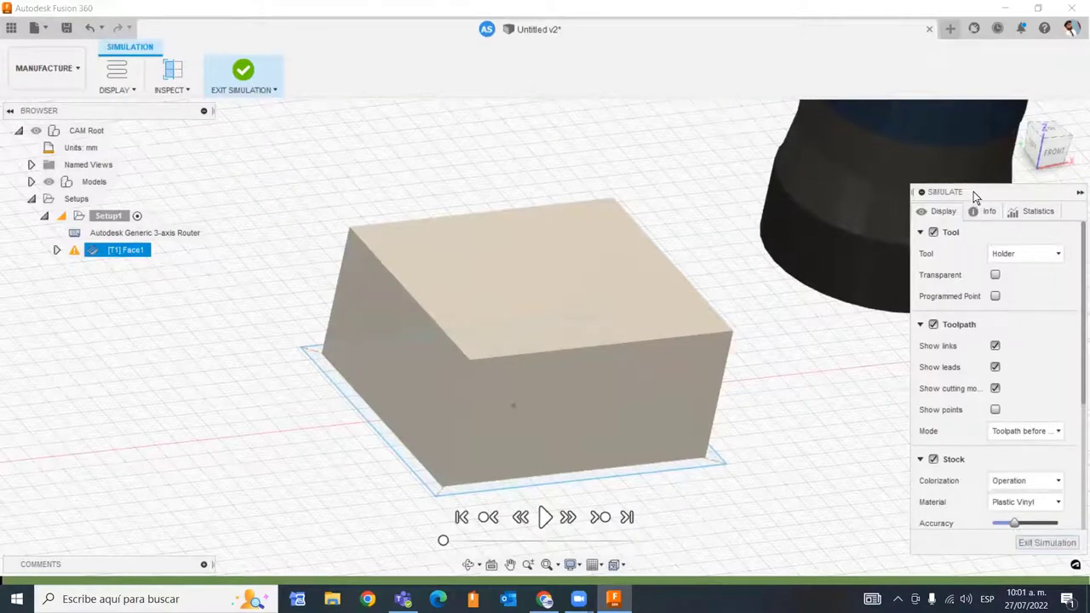
- Review the simulated operation's Info and Statistics, then collapse the simulation panel
drag(973, 192, 920, 115)
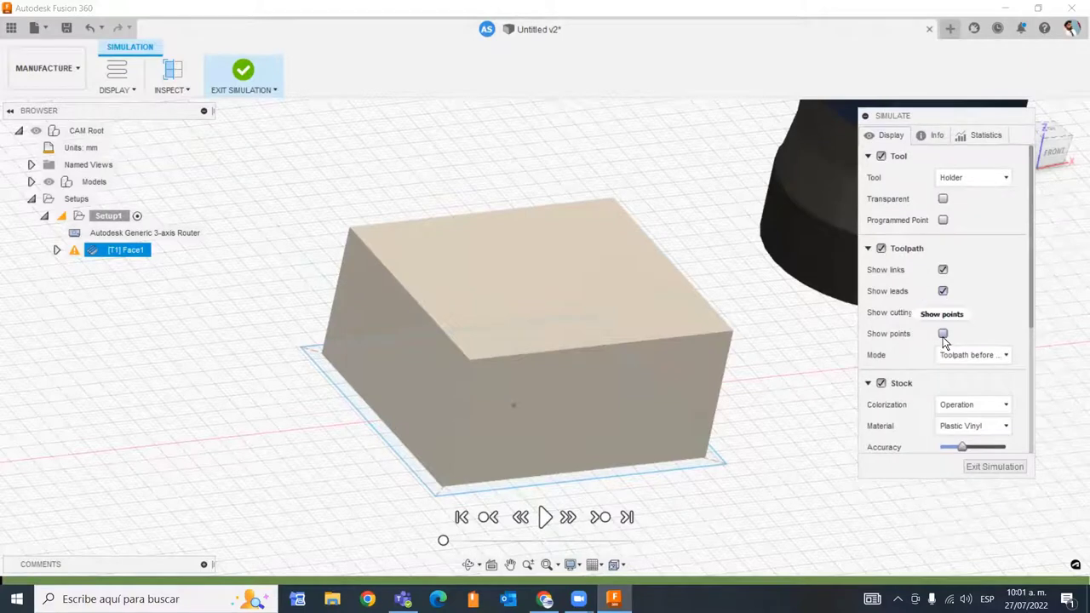
scroll(944, 341, down, 3)
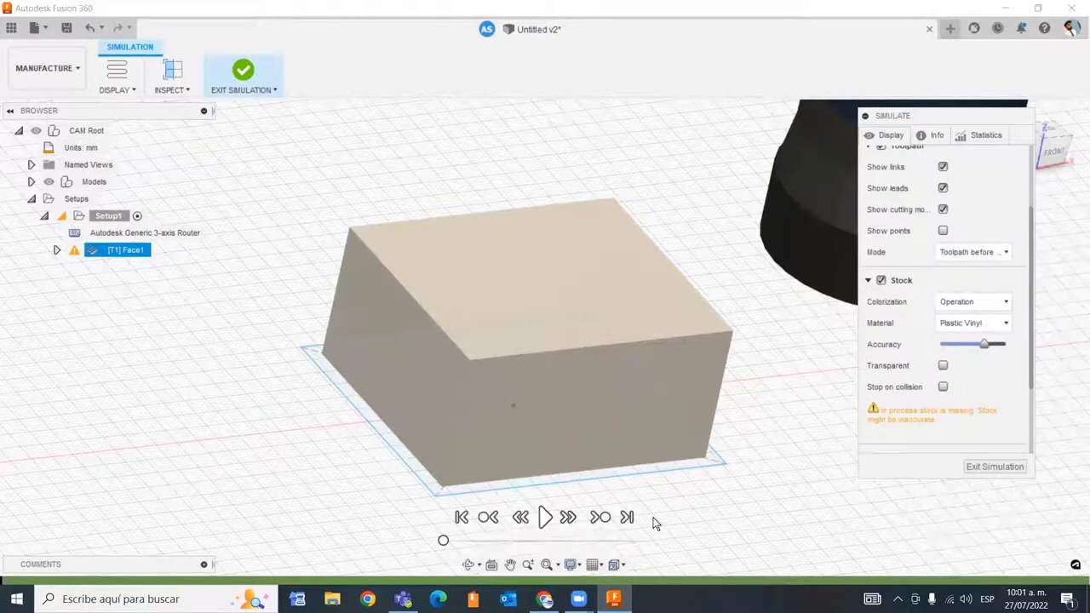
scroll(908, 349, up, 3)
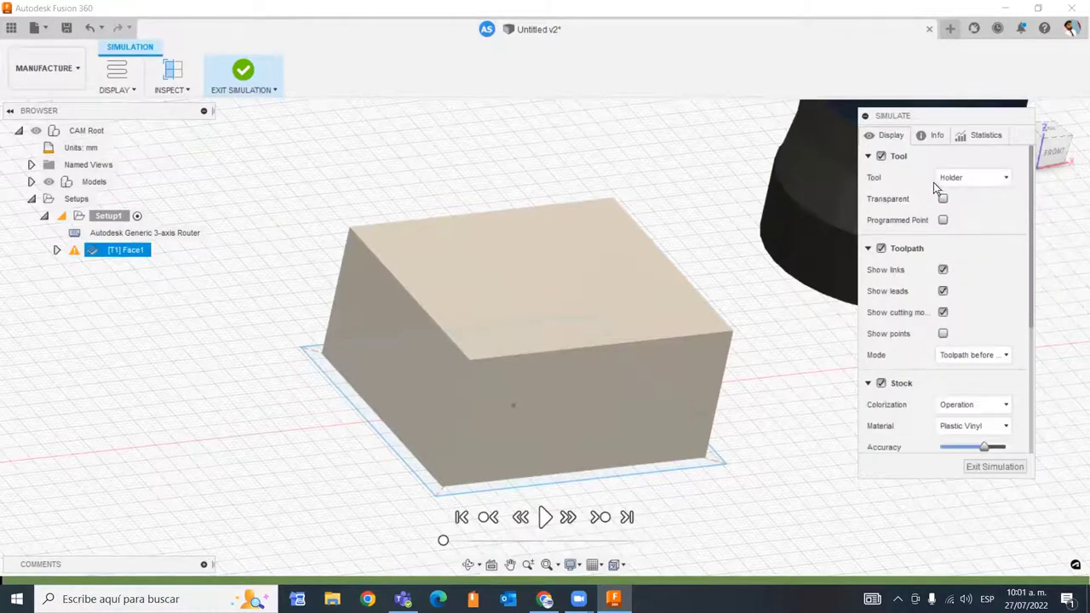
click(936, 137)
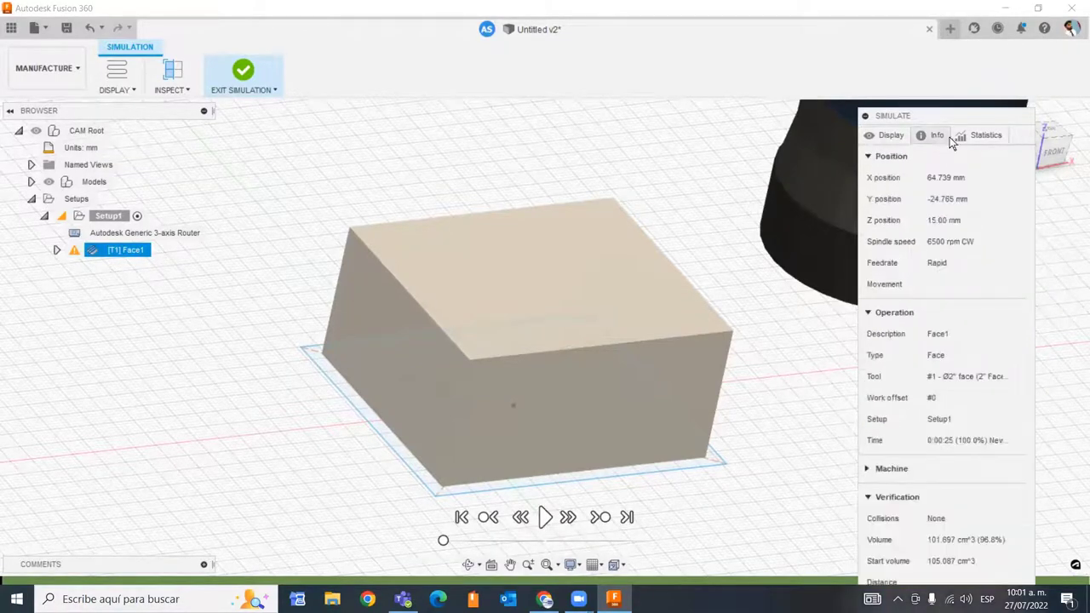
click(969, 140)
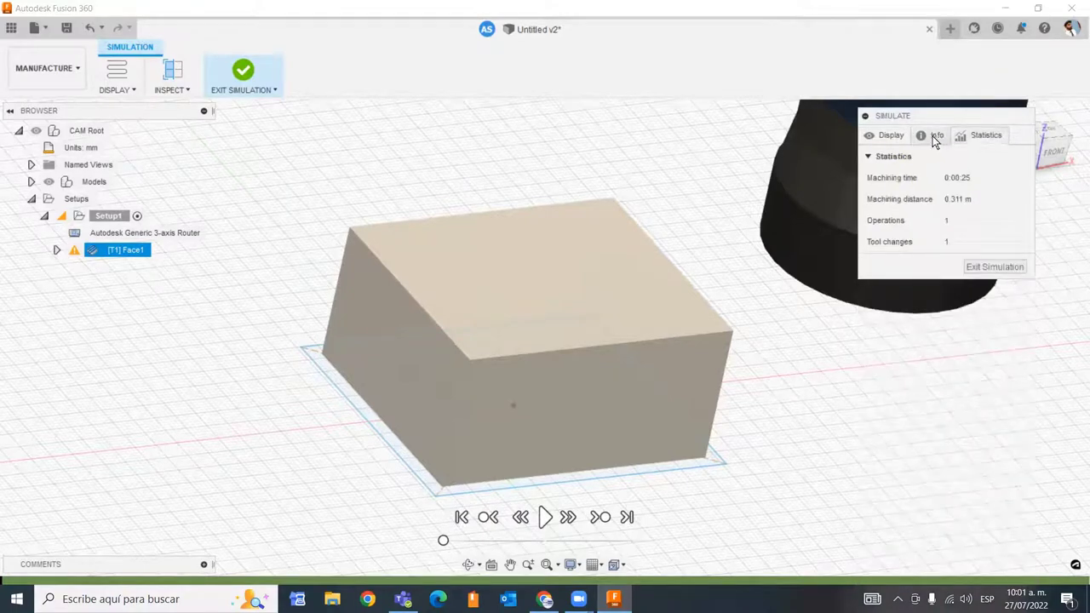
click(931, 136)
click(899, 135)
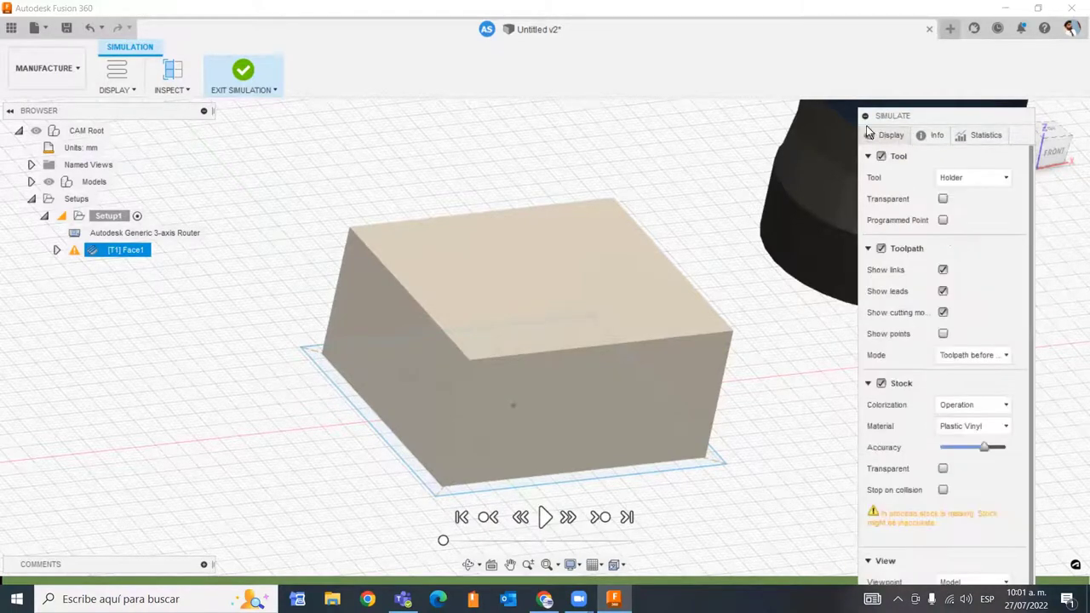
click(865, 117)
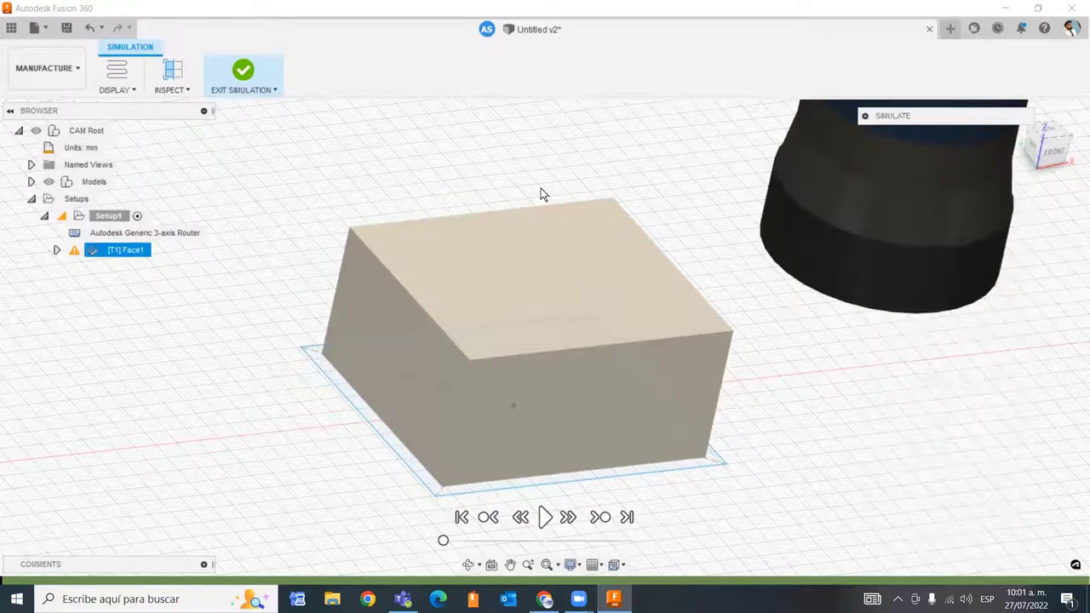
- Step the simulation forward until the stock's top face is milled
click(569, 520)
click(570, 520)
click(570, 520)
click(570, 520)
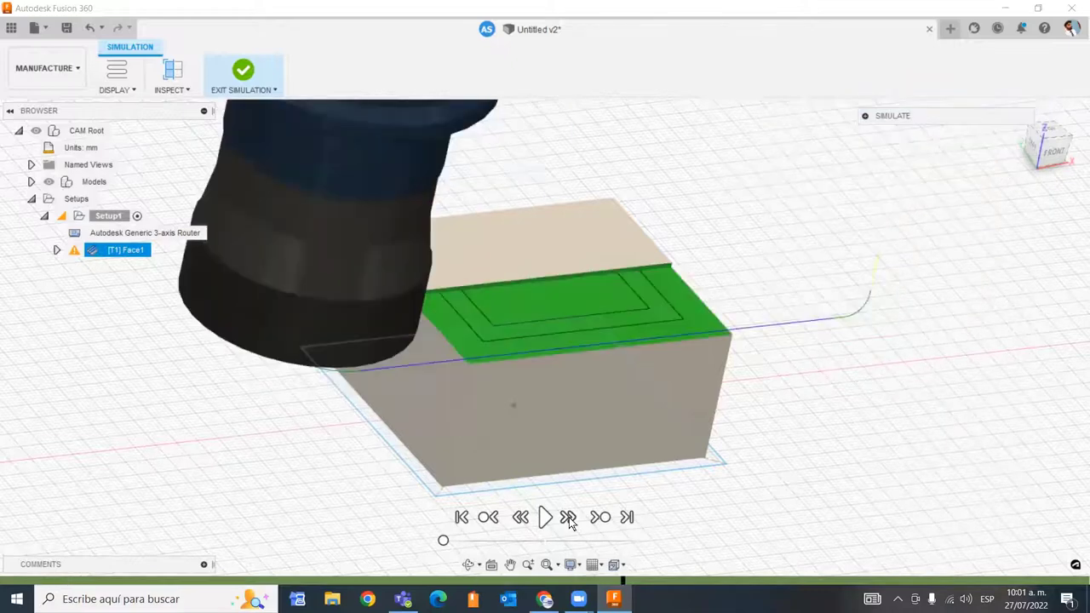
click(570, 520)
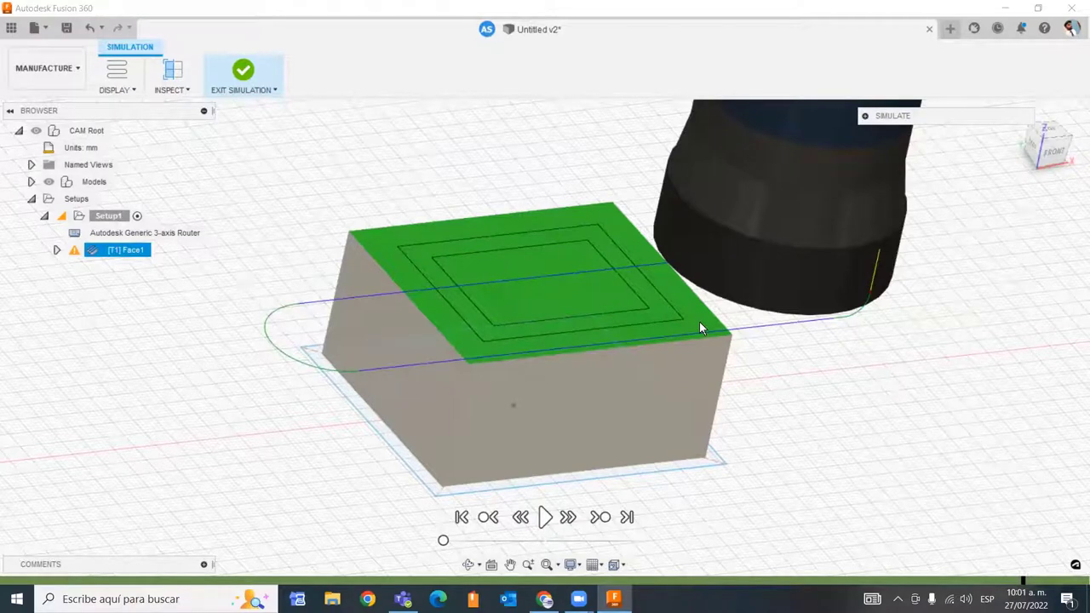
mouse_move(699, 321)
shift+middle_down()
mouse_move(615, 313)
mouse_move(707, 372)
shift+middle_up()
- Exit the simulation and inspect the Autodesk Generic 3-axis Router machine in Setup1
click(243, 75)
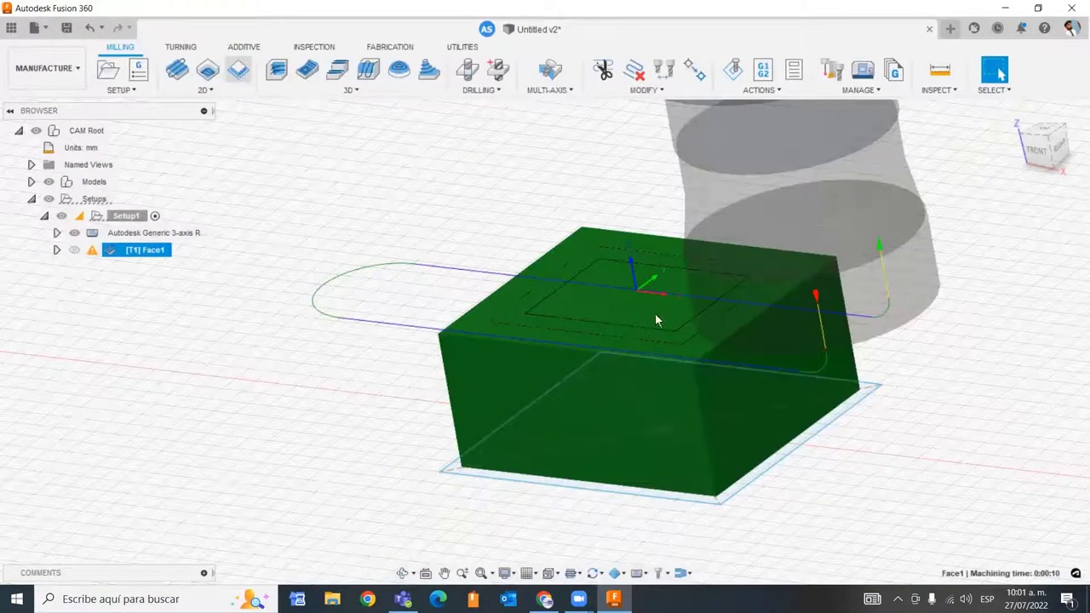
click(123, 234)
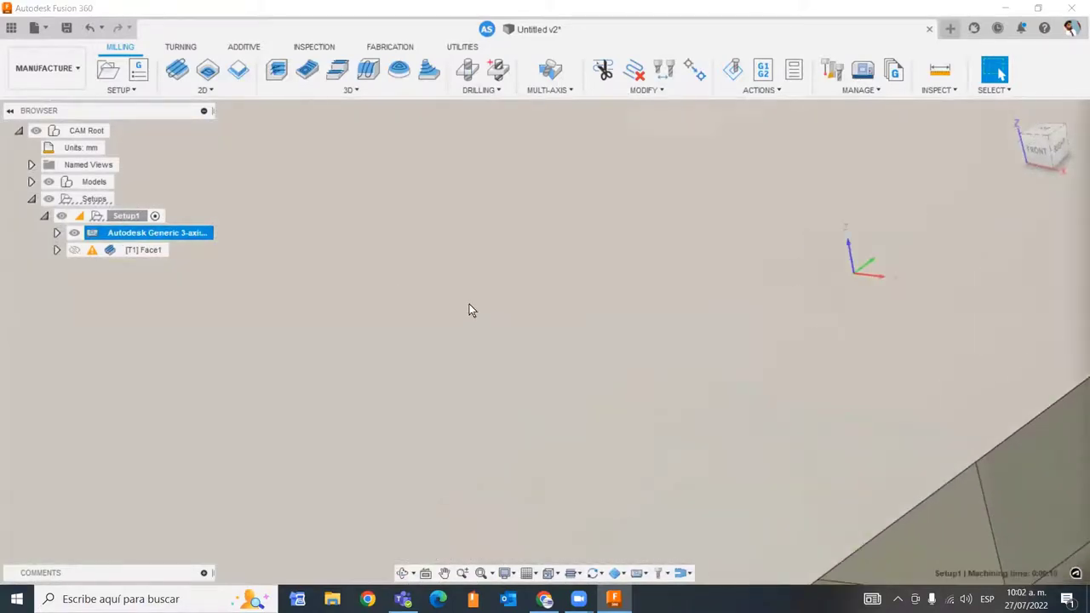
click(469, 310)
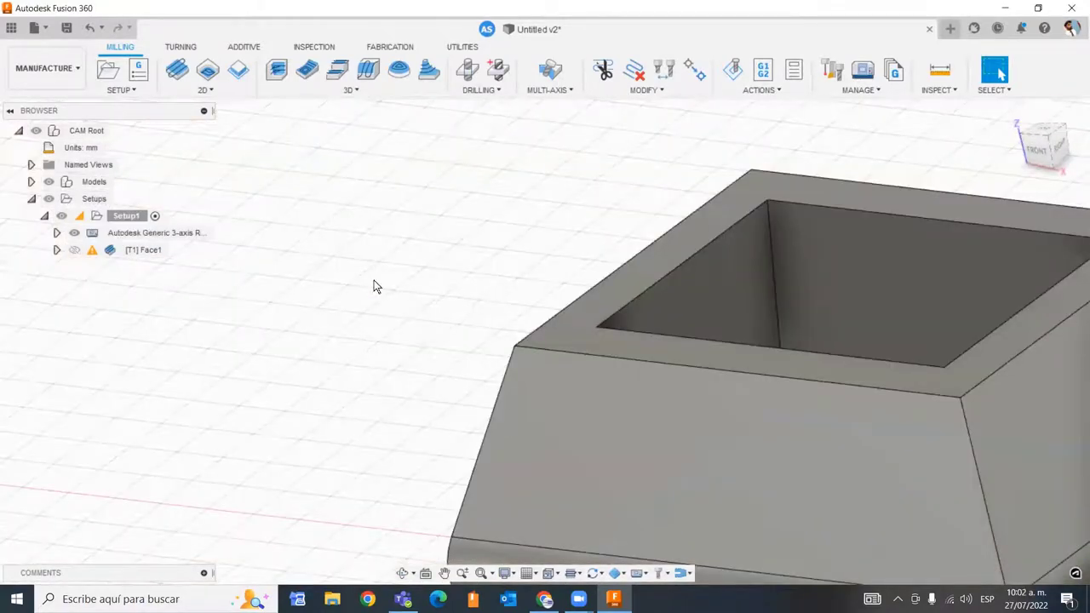
click(75, 233)
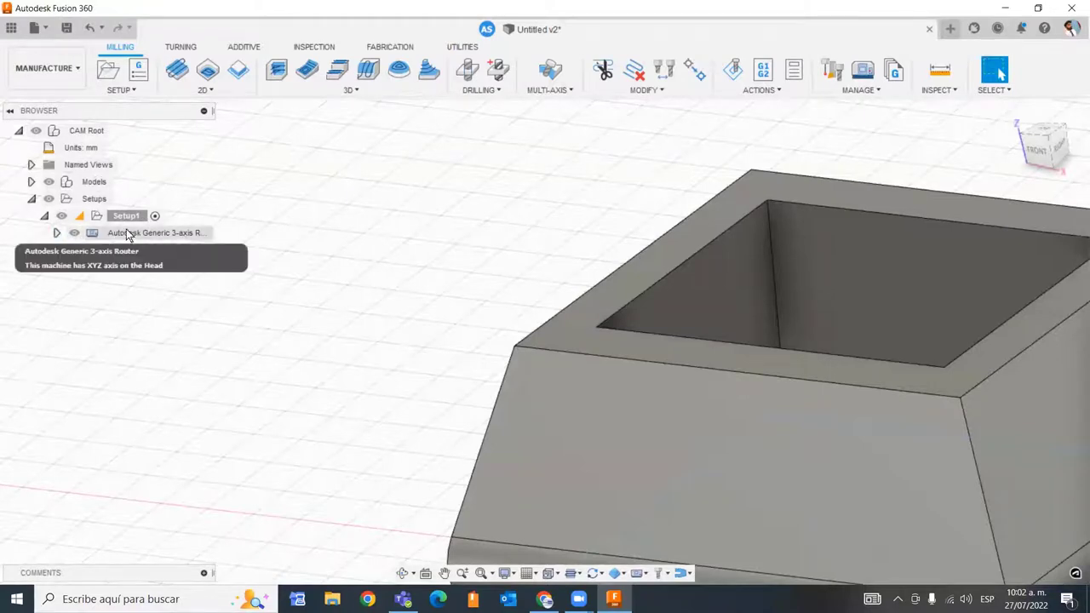
- Preview the Face1 toolpath, then deselect it and zoom out on the box
click(85, 253)
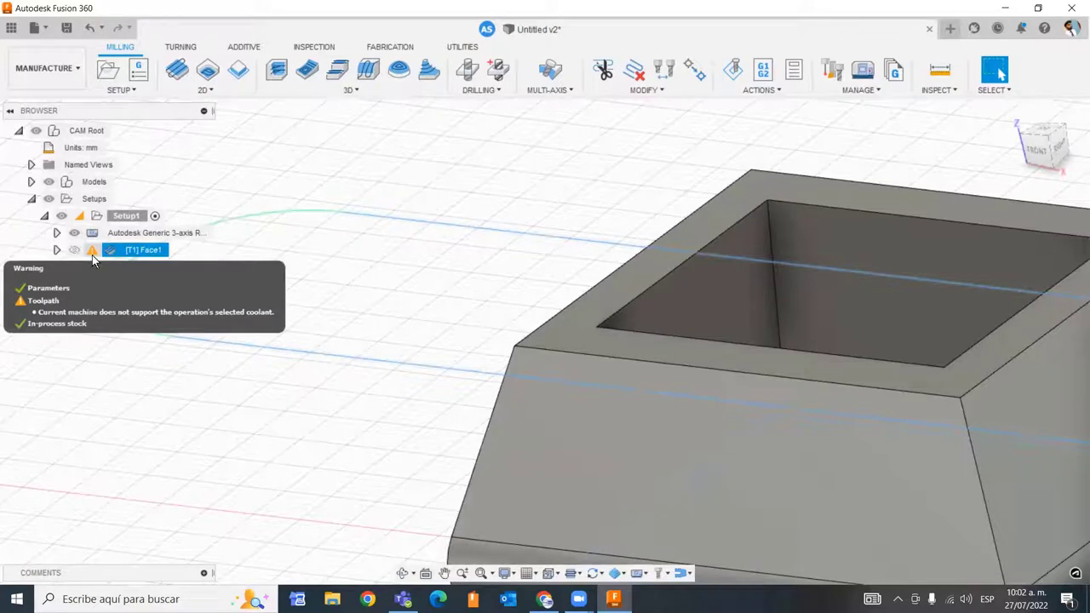
key(Escape)
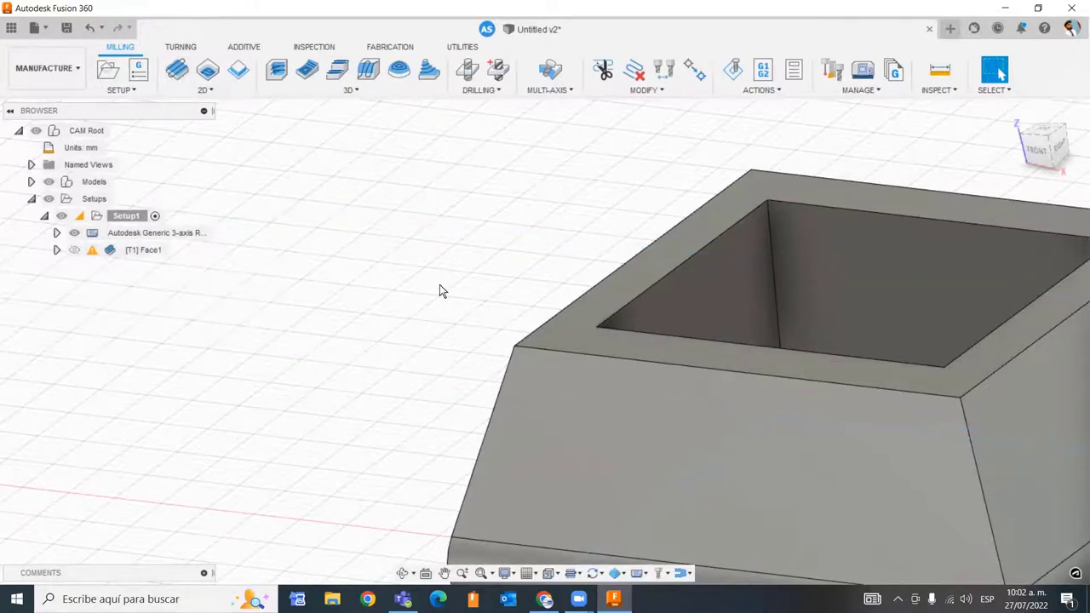
scroll(440, 285, up, 2)
scroll(440, 292, down, 3)
scroll(439, 292, down, 2)
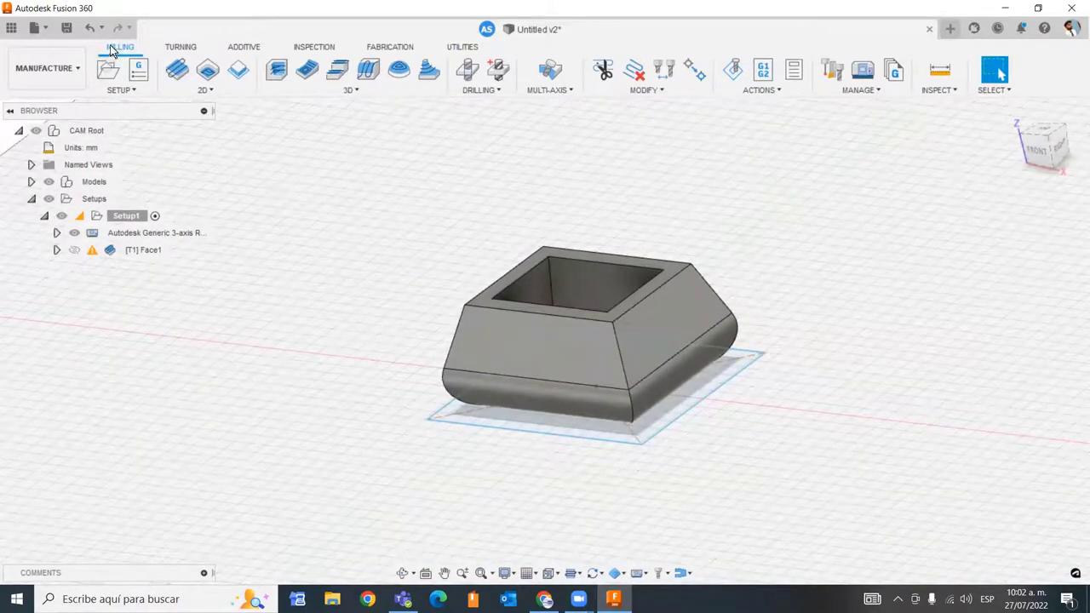
- Browse the Turning, Additive, Inspection and Fabrication tool tabs
click(180, 48)
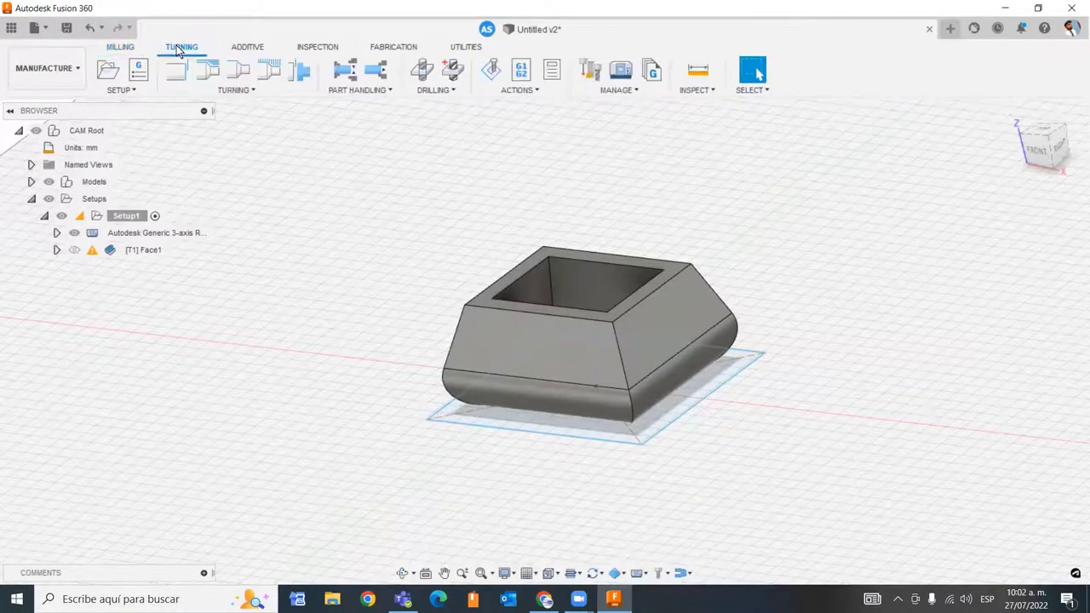
click(247, 49)
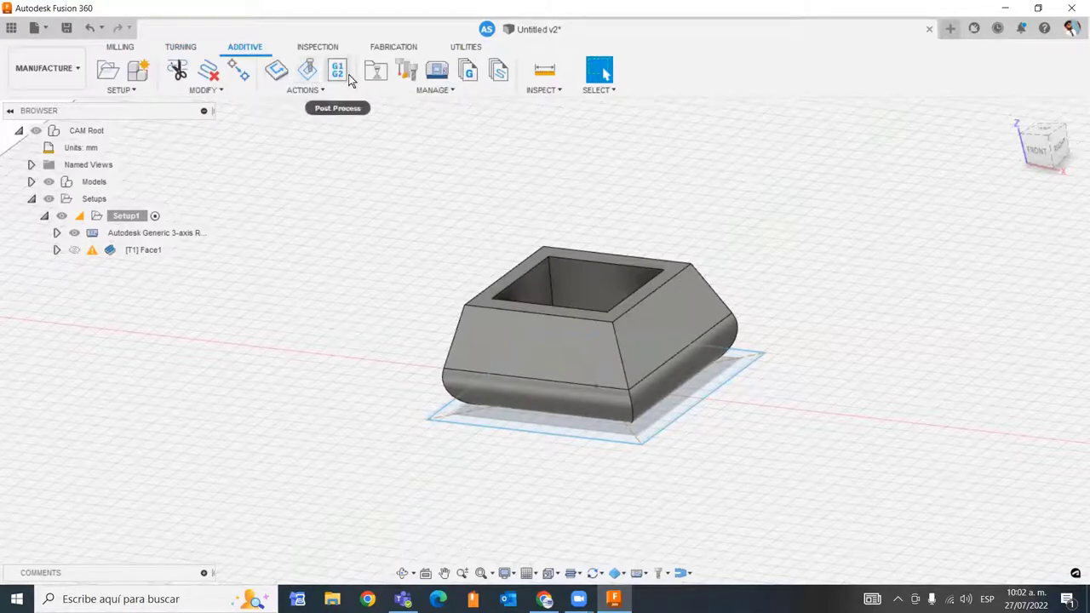
click(316, 49)
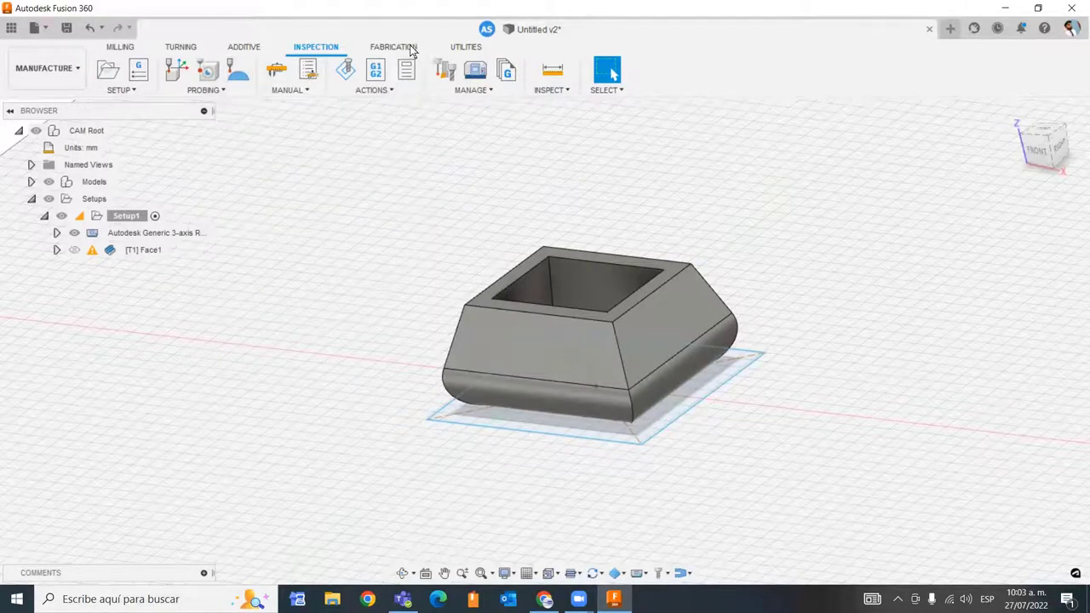
click(412, 49)
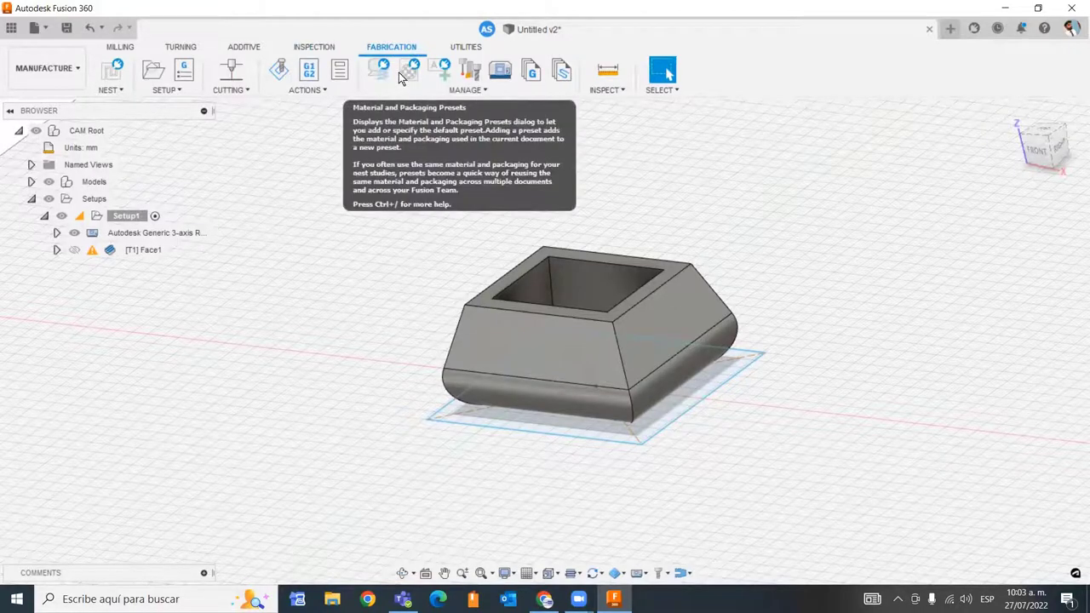
- Check the Cutting operations list under Fabrication, then finish on the Utilities tools
click(238, 92)
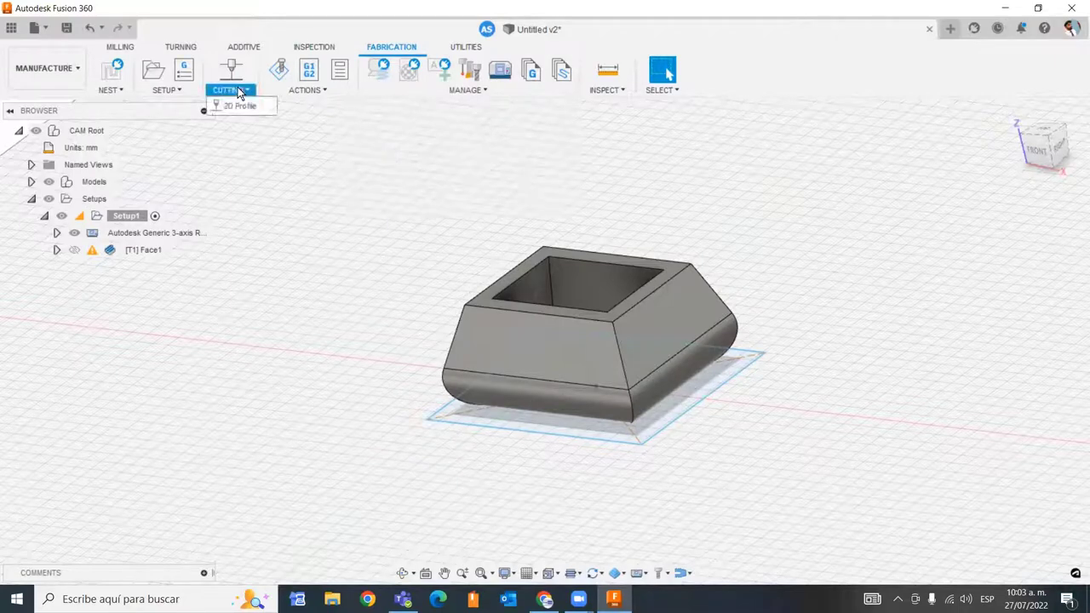
click(239, 92)
click(239, 93)
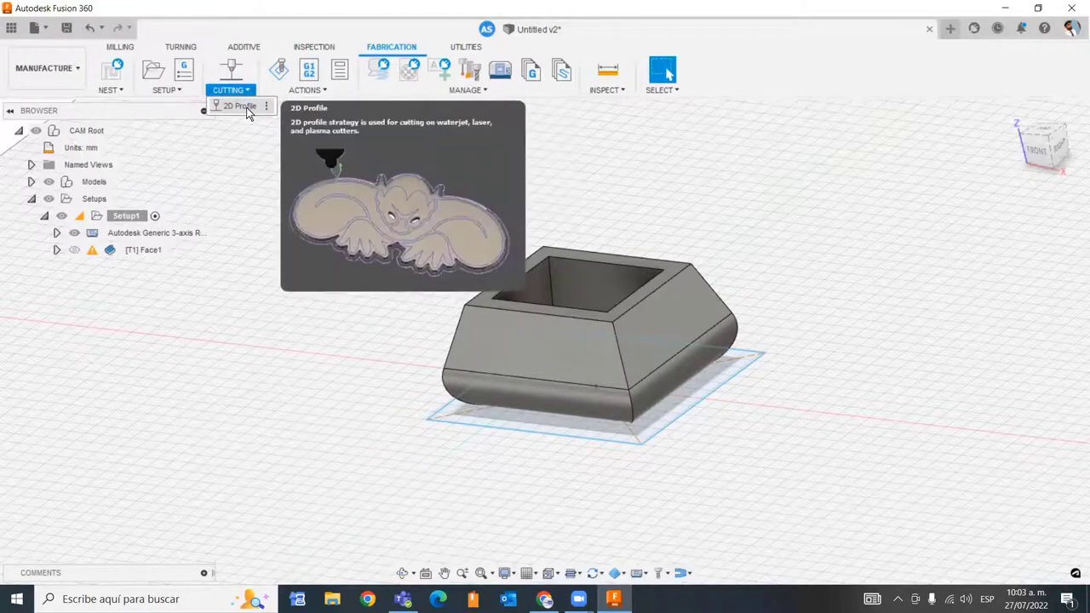
click(246, 331)
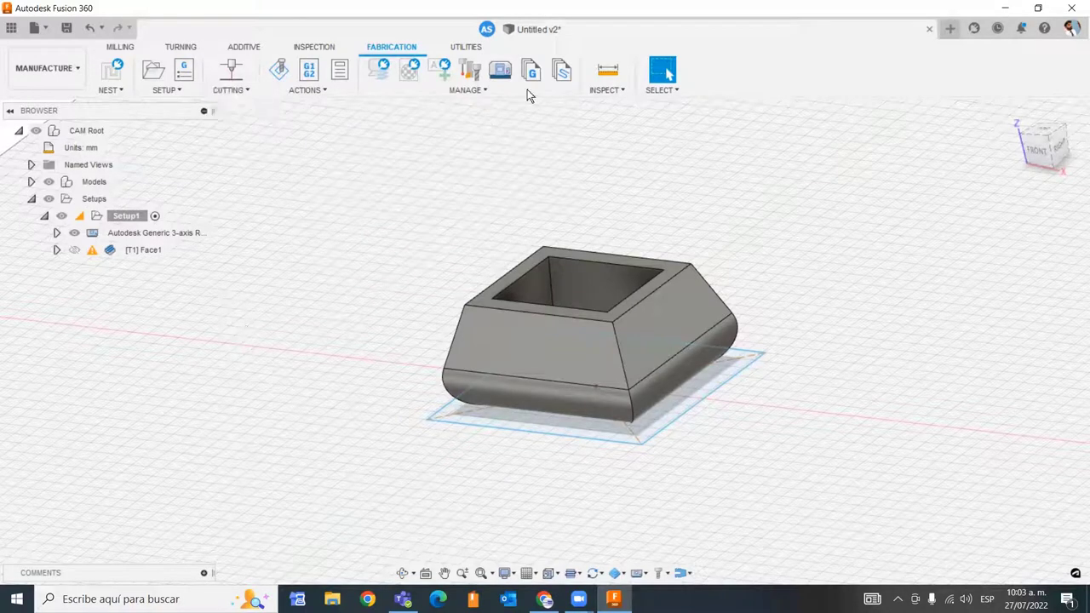
click(466, 45)
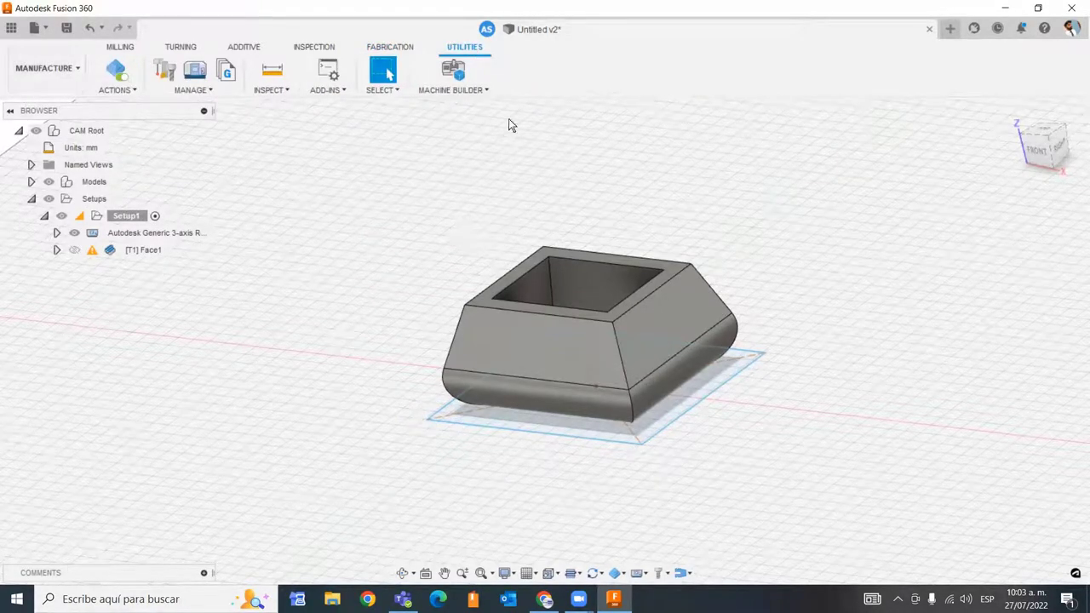
- Switch from Manufacture to the Simulation workspace and move the New Study dialog up and right
click(60, 69)
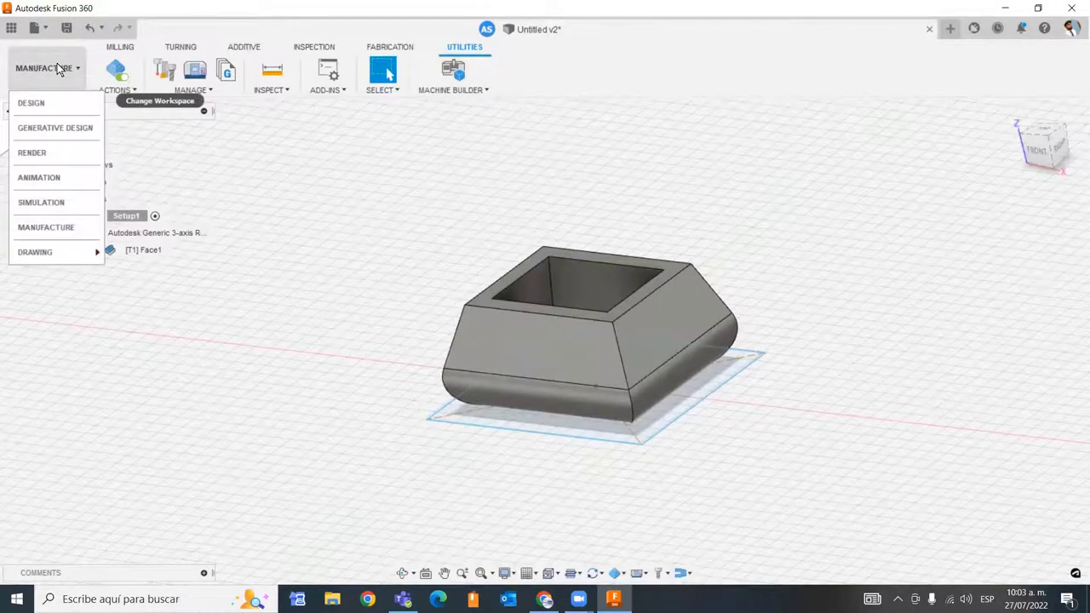
click(41, 202)
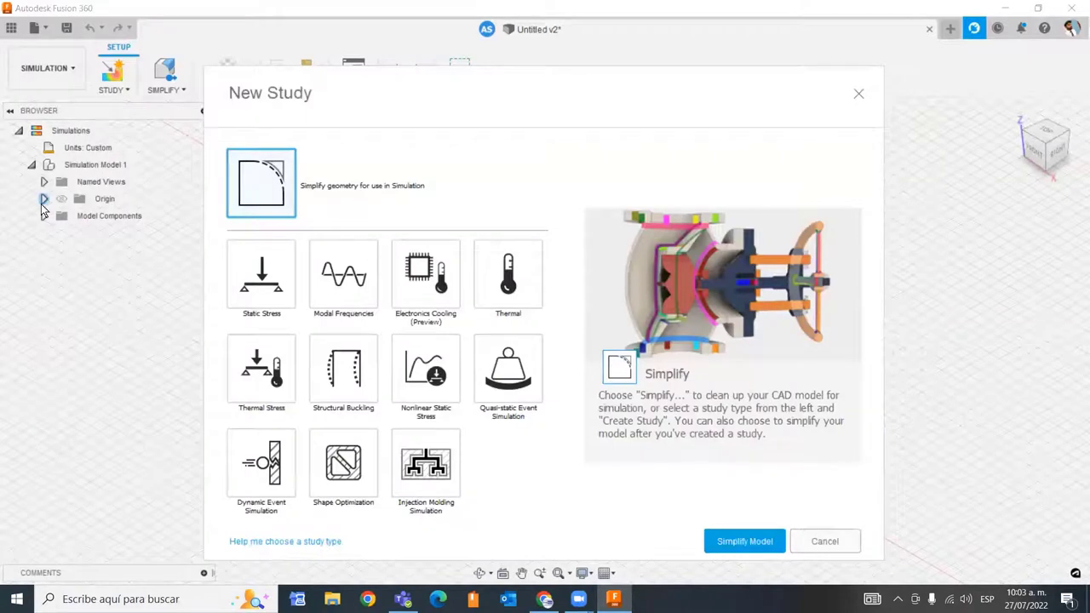
drag(545, 83, 681, 52)
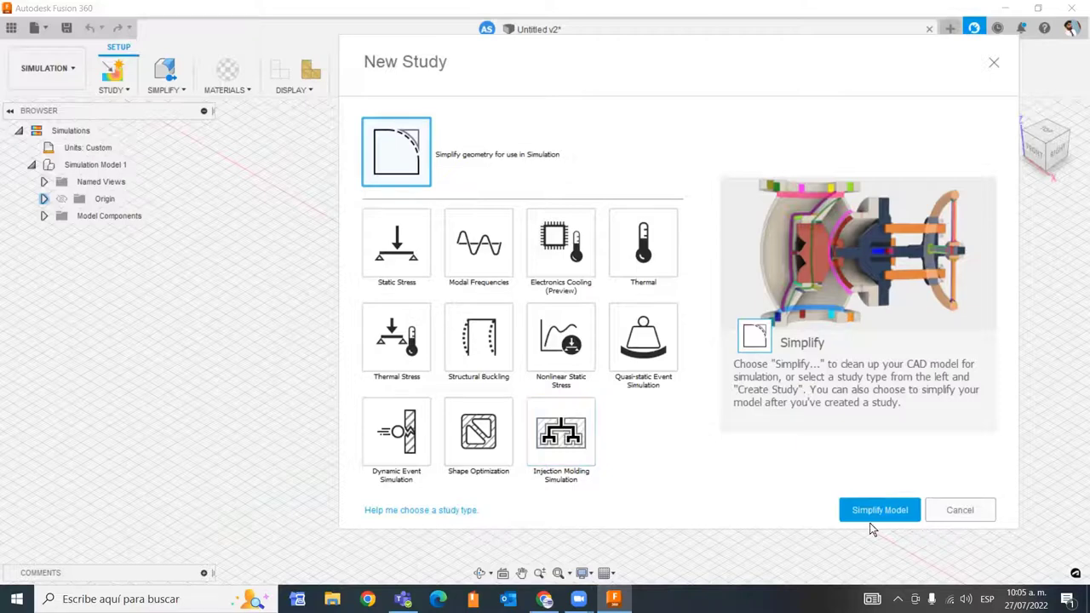
- Cancel the new simulation study and switch to the Animation workspace
click(959, 510)
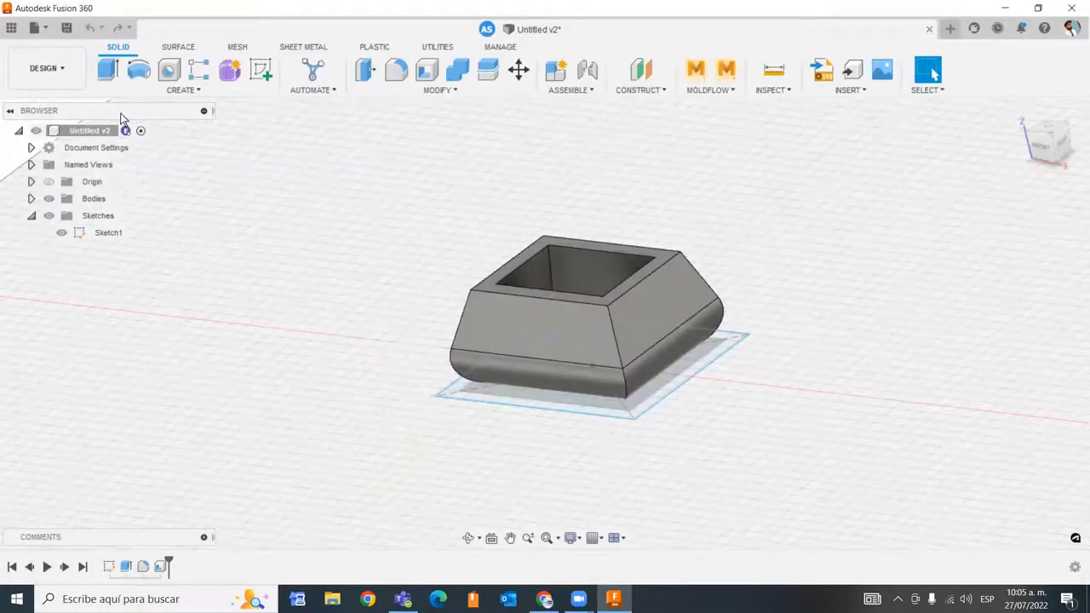
click(58, 71)
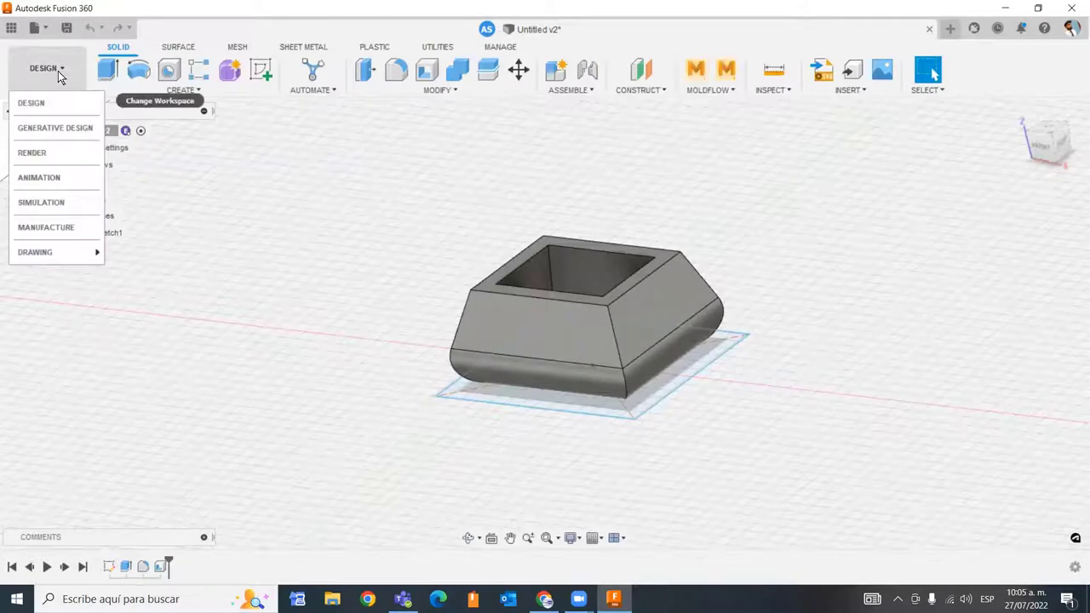
click(54, 182)
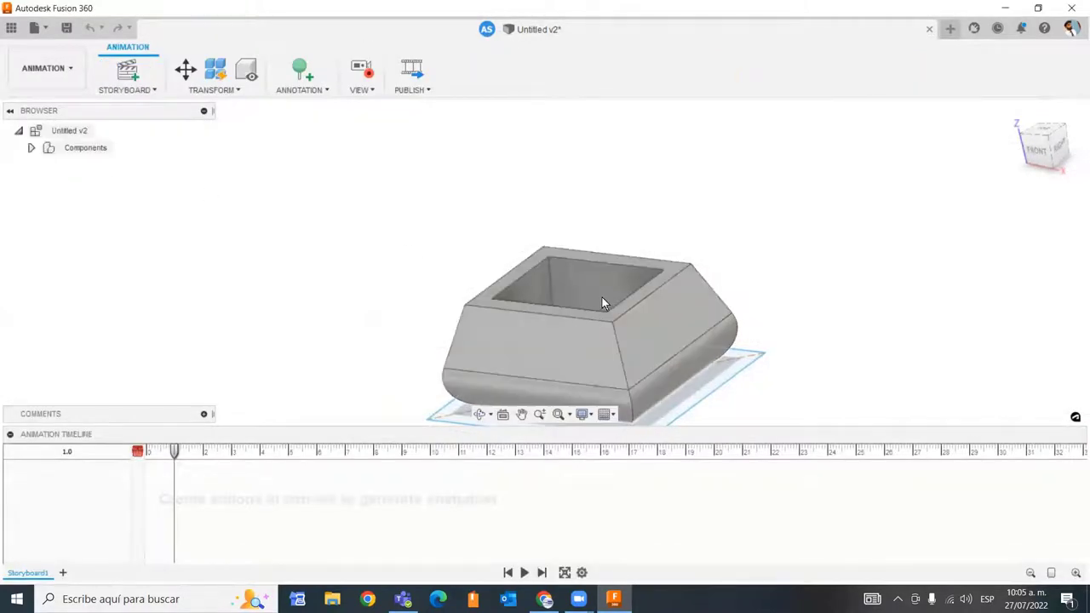
- Pan the model up-left, capture the camera view, and move the playhead to 10 seconds
click(521, 413)
drag(602, 298, 562, 230)
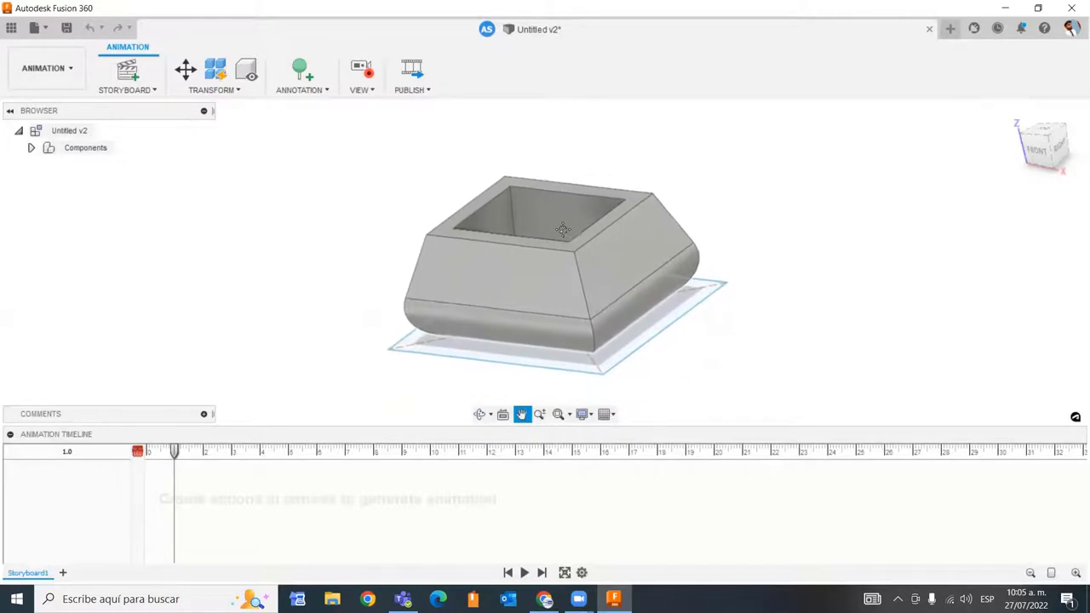
key(Escape)
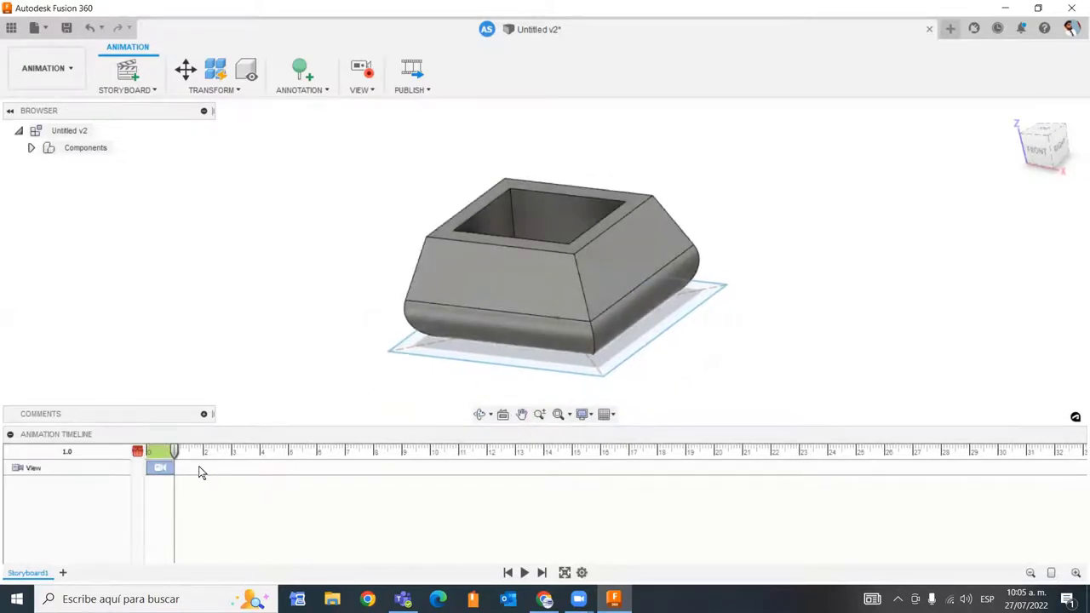
drag(174, 450, 430, 496)
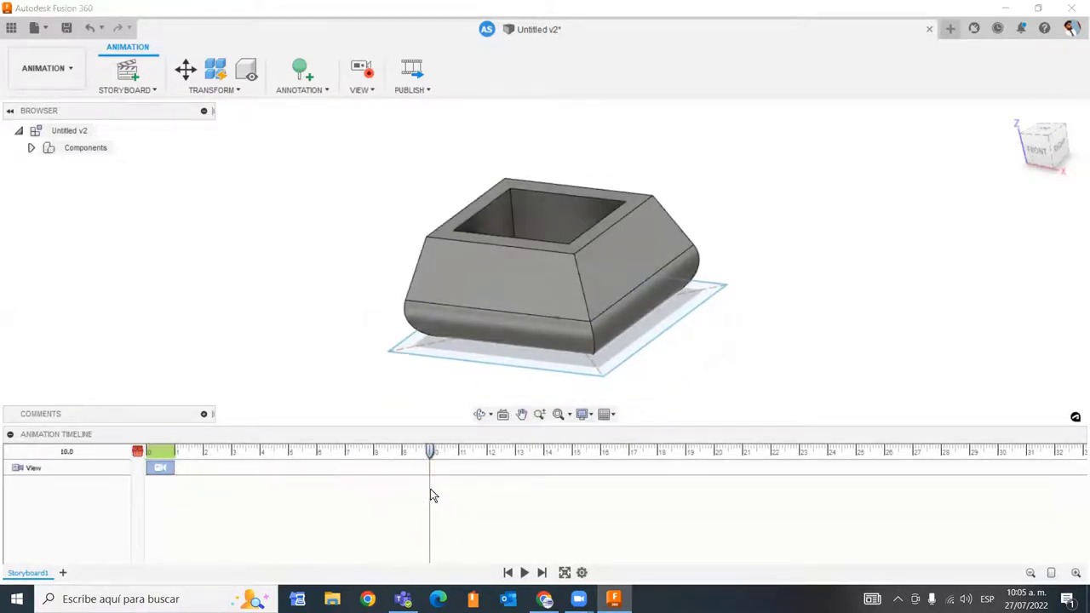
- Orbit the model to record a 10-second view action, then turn View recording off
click(126, 75)
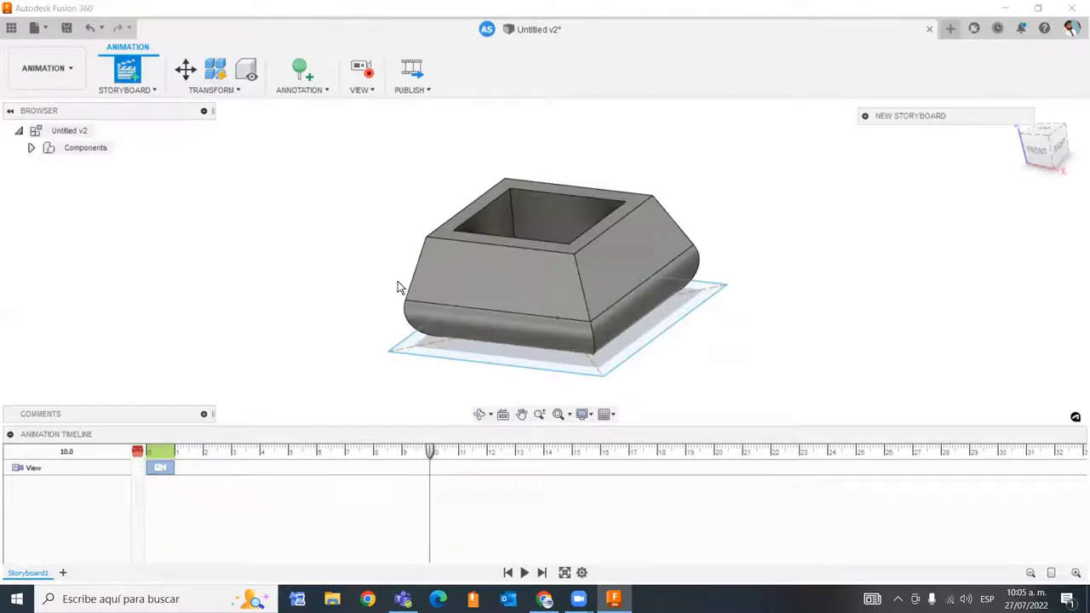
key(F4)
drag(422, 264, 537, 290)
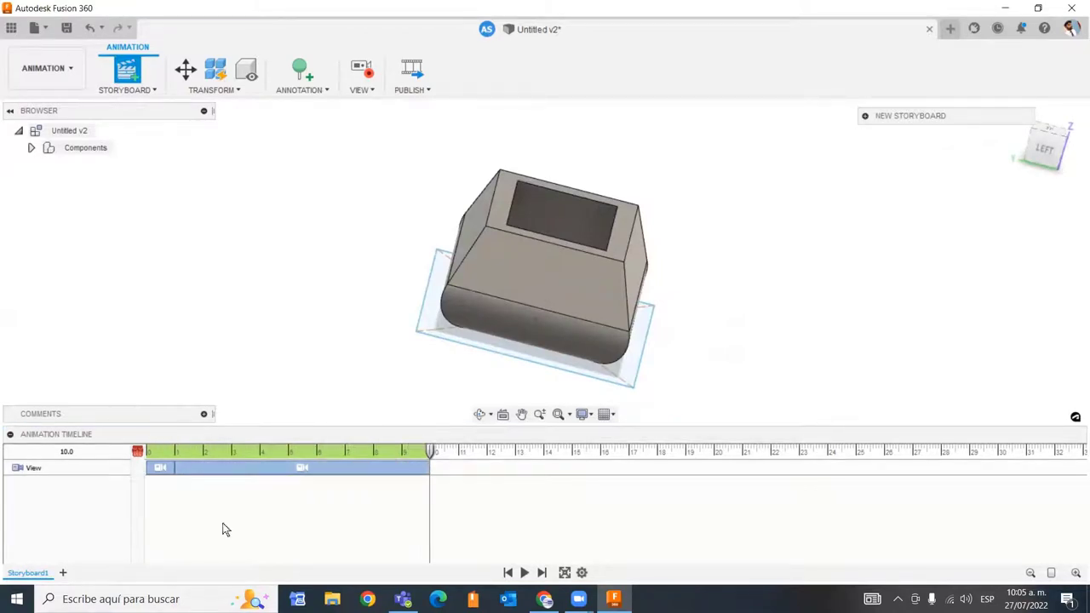
click(97, 466)
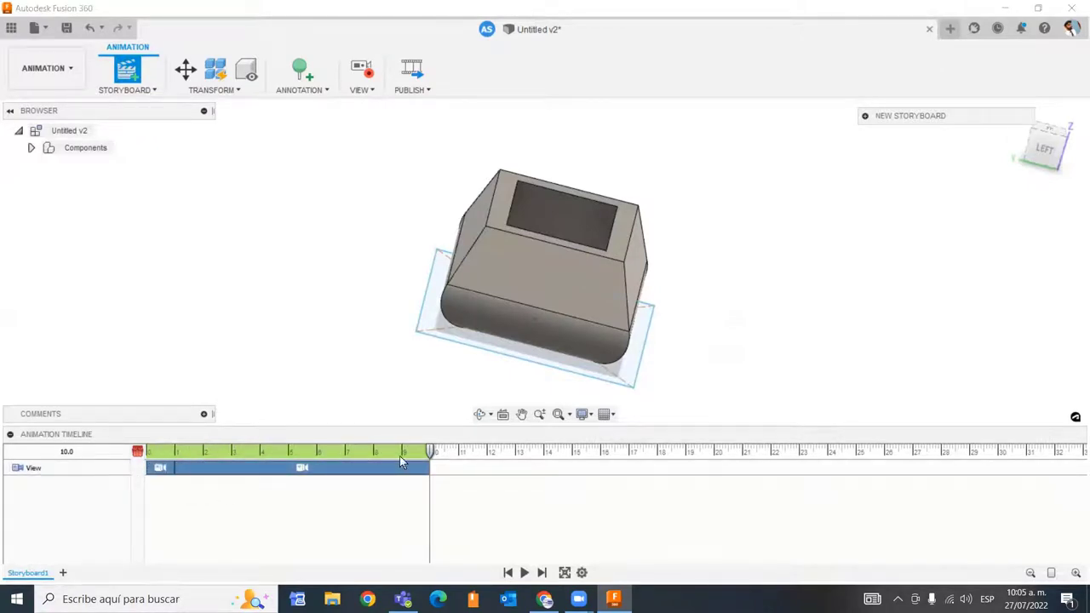
click(362, 78)
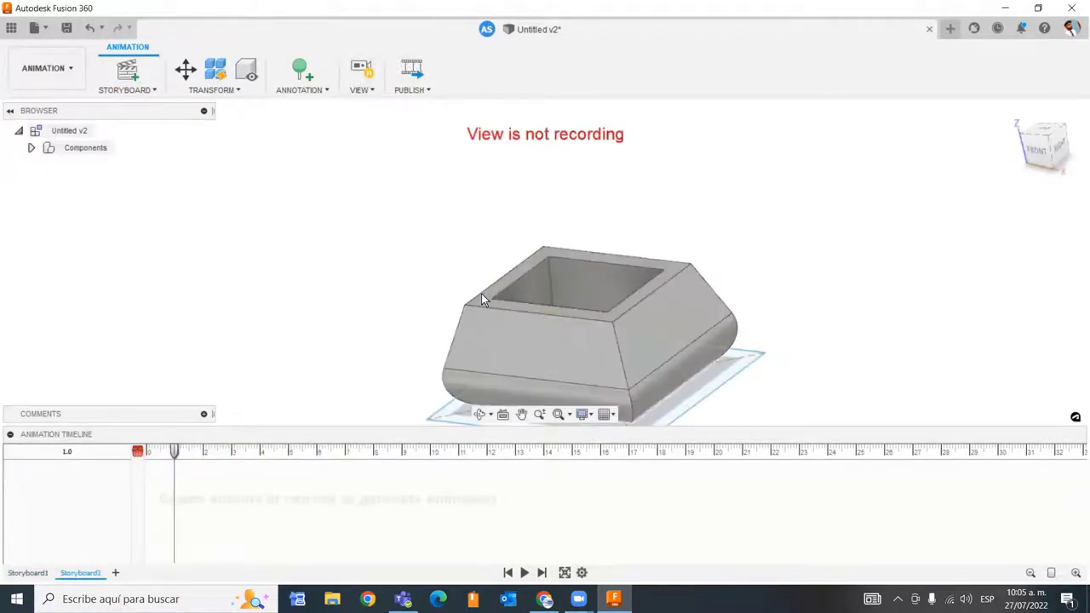
- Orbit to a near-front view, re-enable View recording, and bring up the Transform actions list
shift+middle_drag(483, 295, 592, 281)
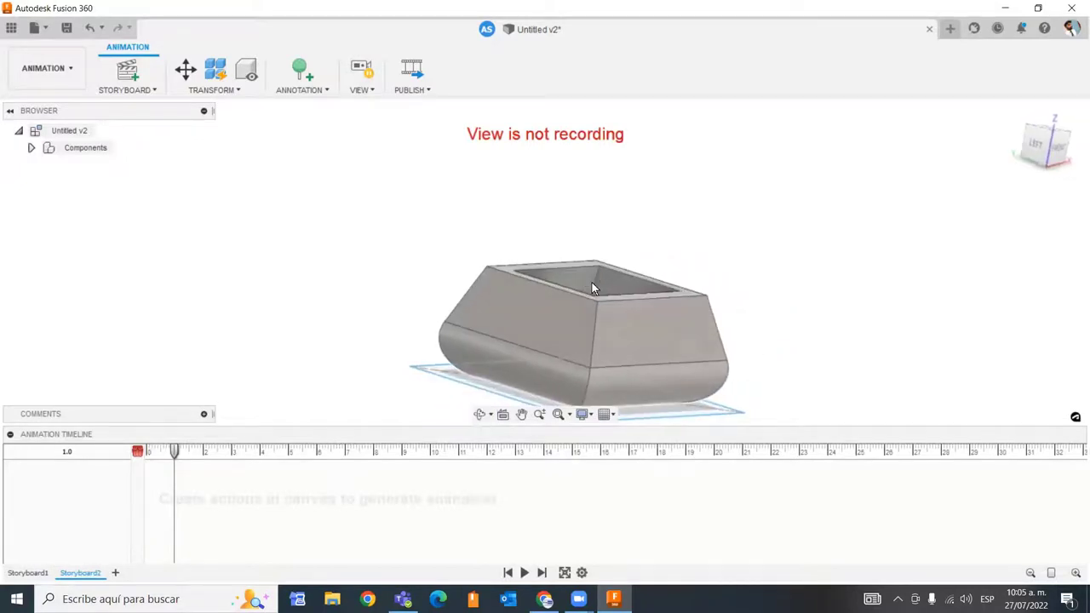
click(361, 79)
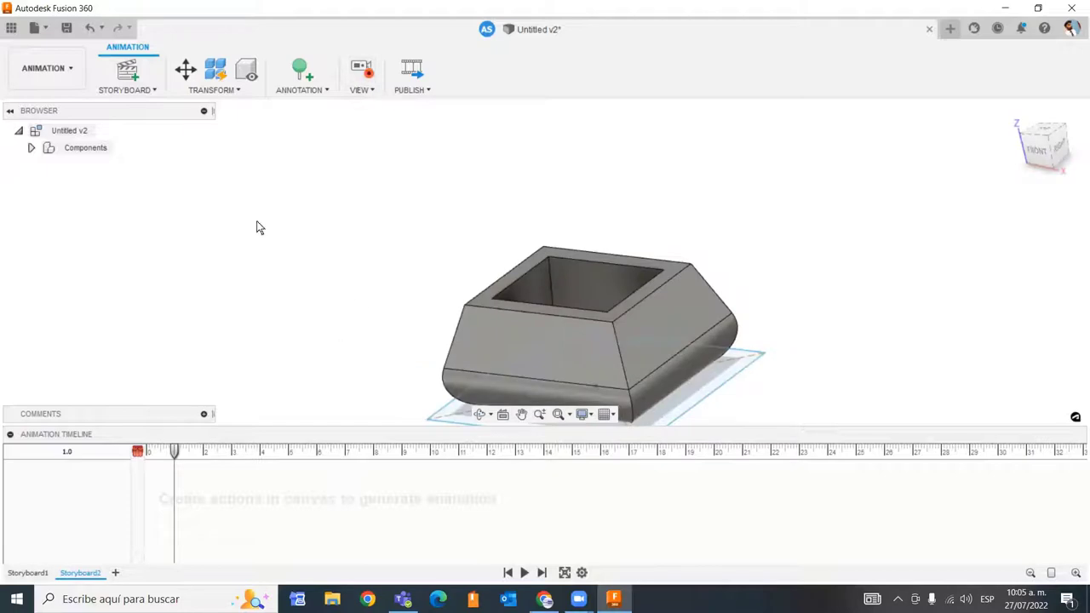
click(142, 92)
click(143, 92)
click(228, 91)
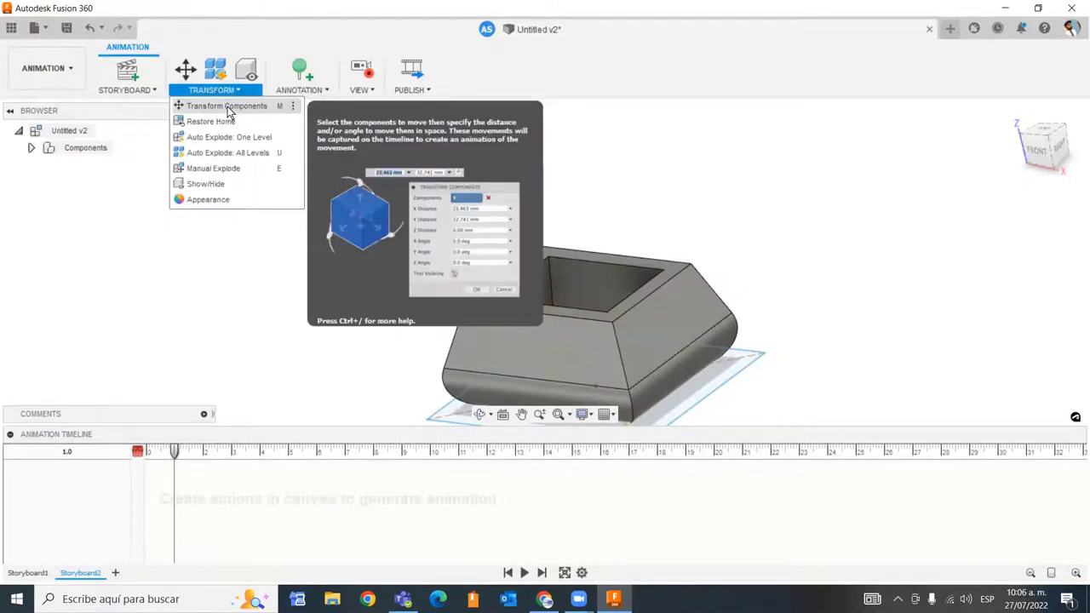
- Move the body up and to the right with Transform Components, committing a keyframe
click(229, 107)
click(602, 373)
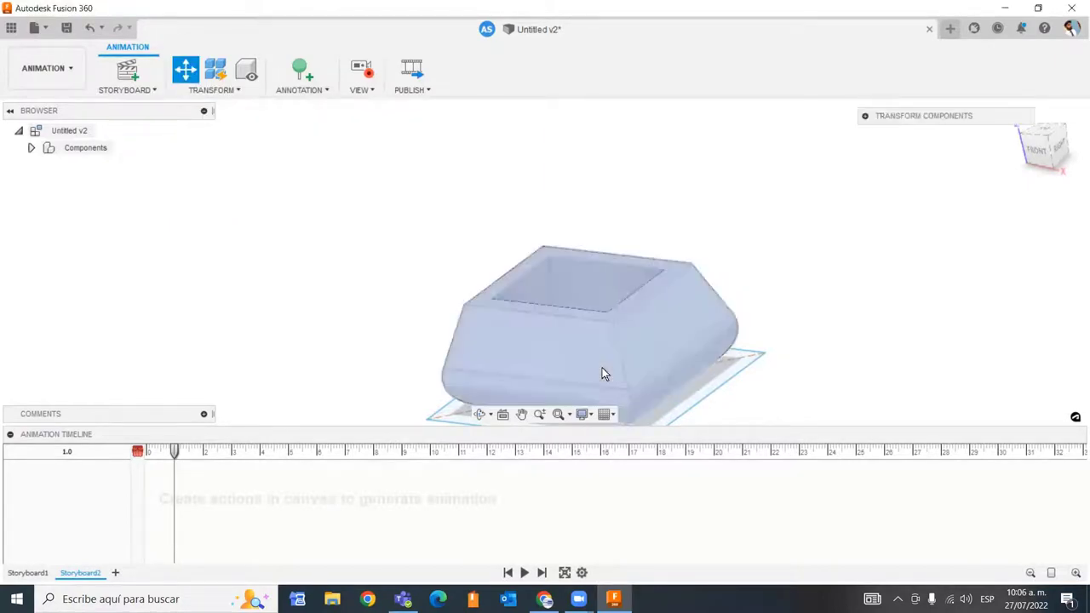
drag(602, 327, 717, 287)
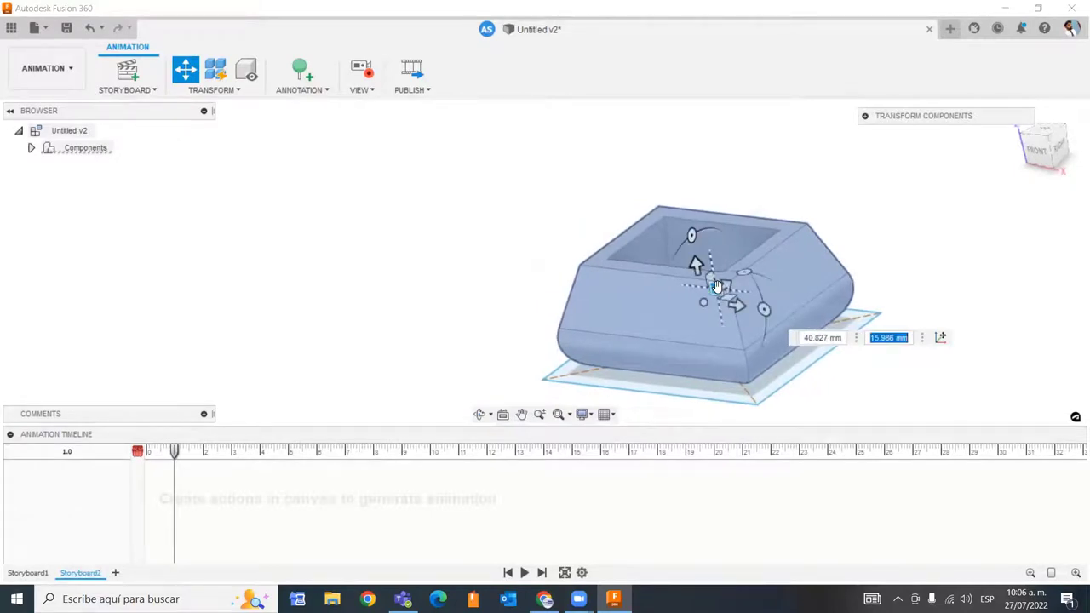
key(Return)
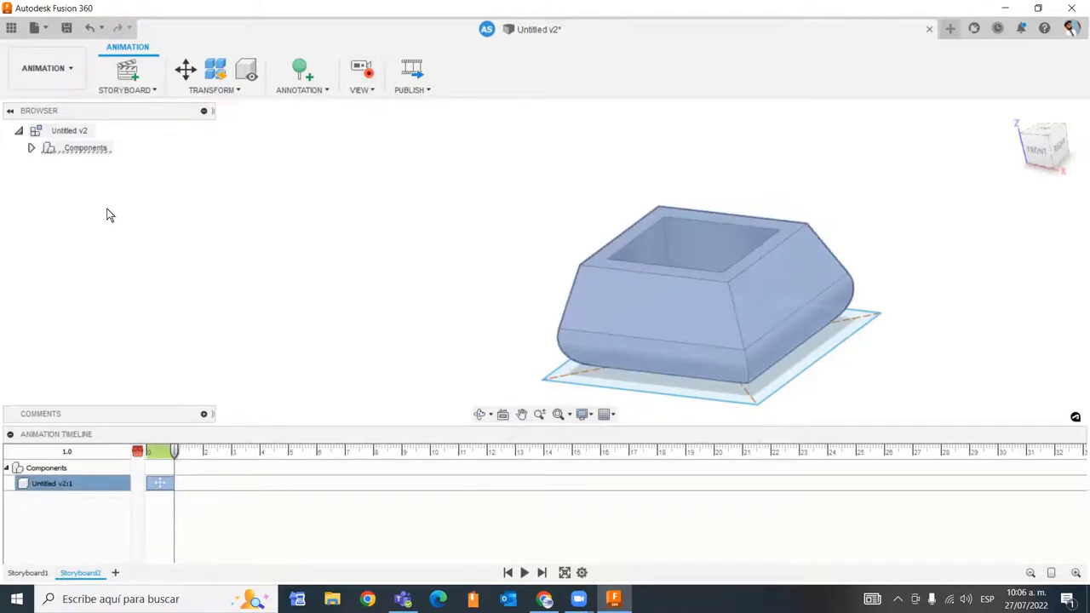
- Select the Components and Untitled v2:1 timeline rows, zoom the timeline, then clear the selection
click(41, 470)
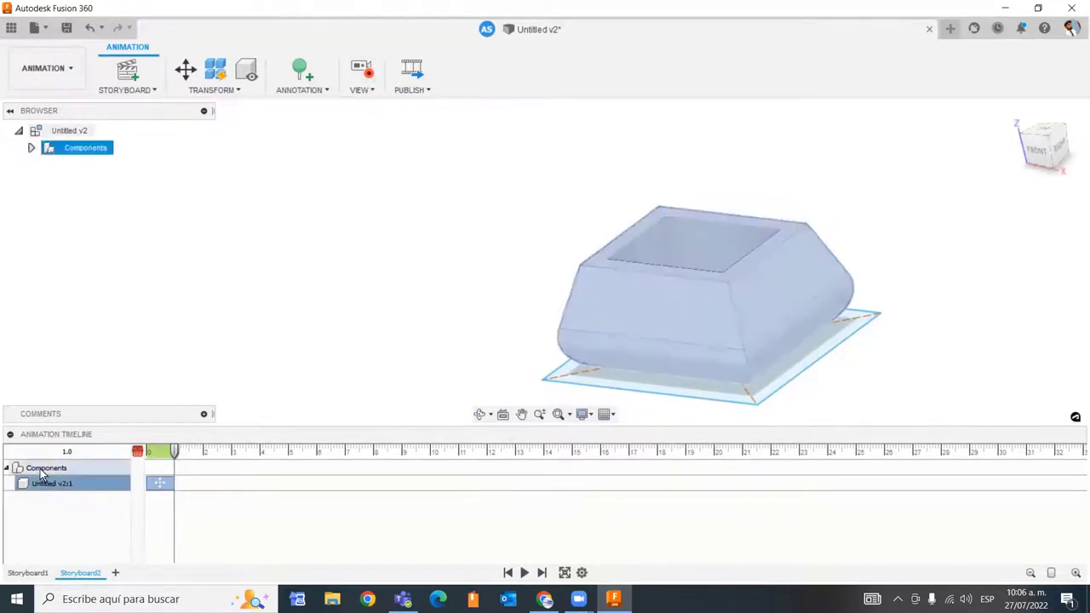
click(48, 486)
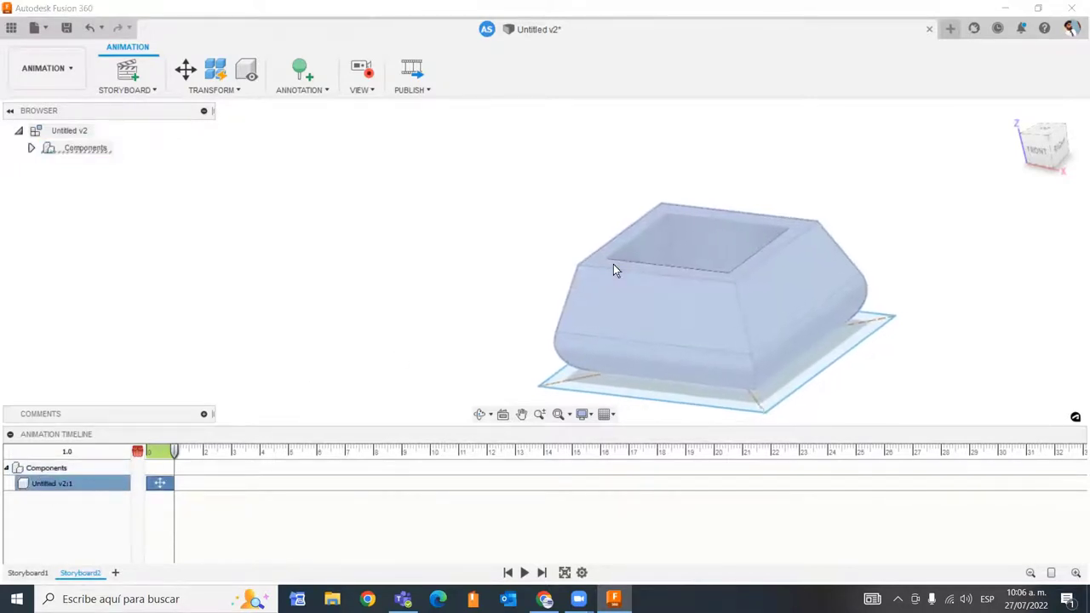
scroll(615, 271, up, 3)
scroll(613, 264, down, 5)
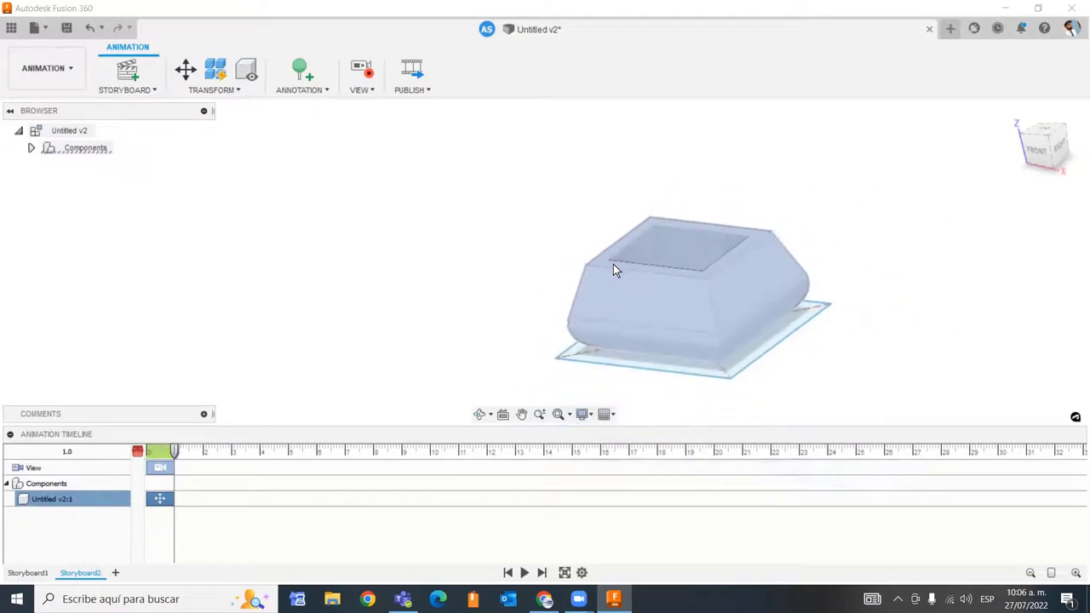
scroll(613, 264, down, 2)
click(50, 484)
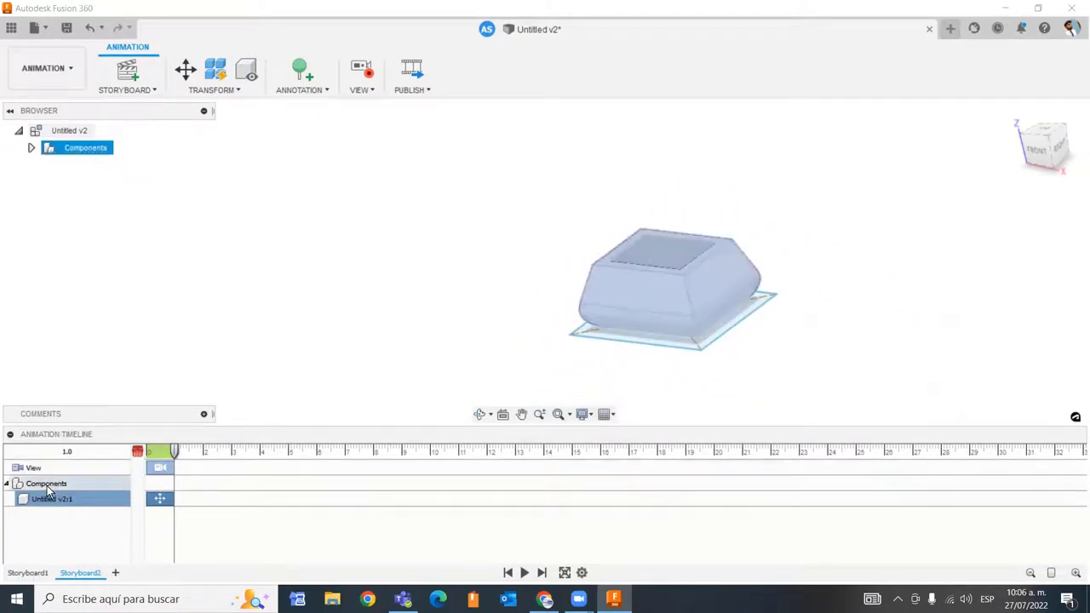
click(349, 198)
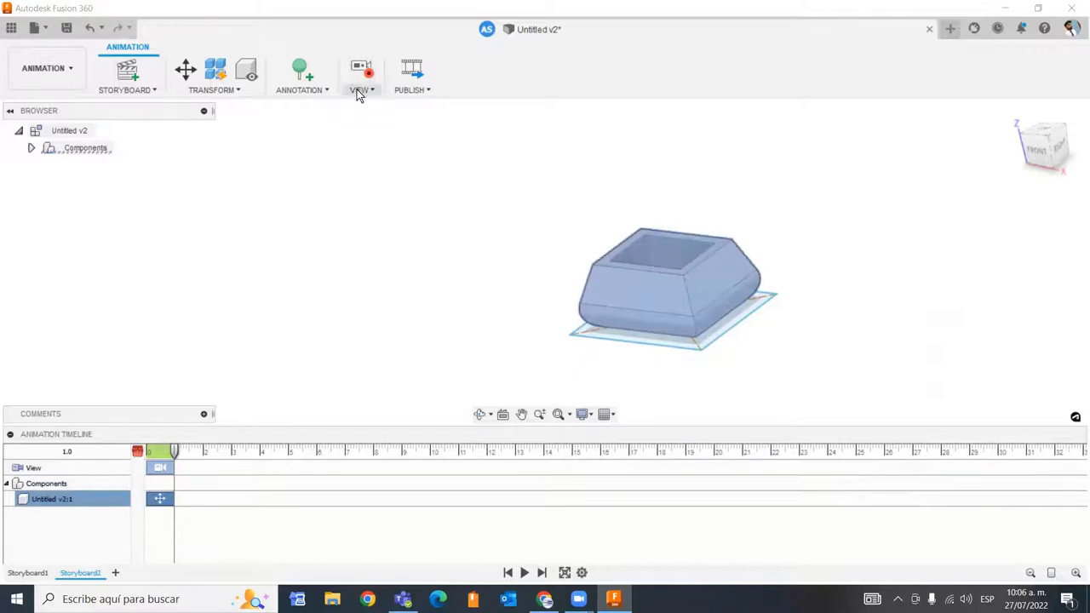
click(358, 92)
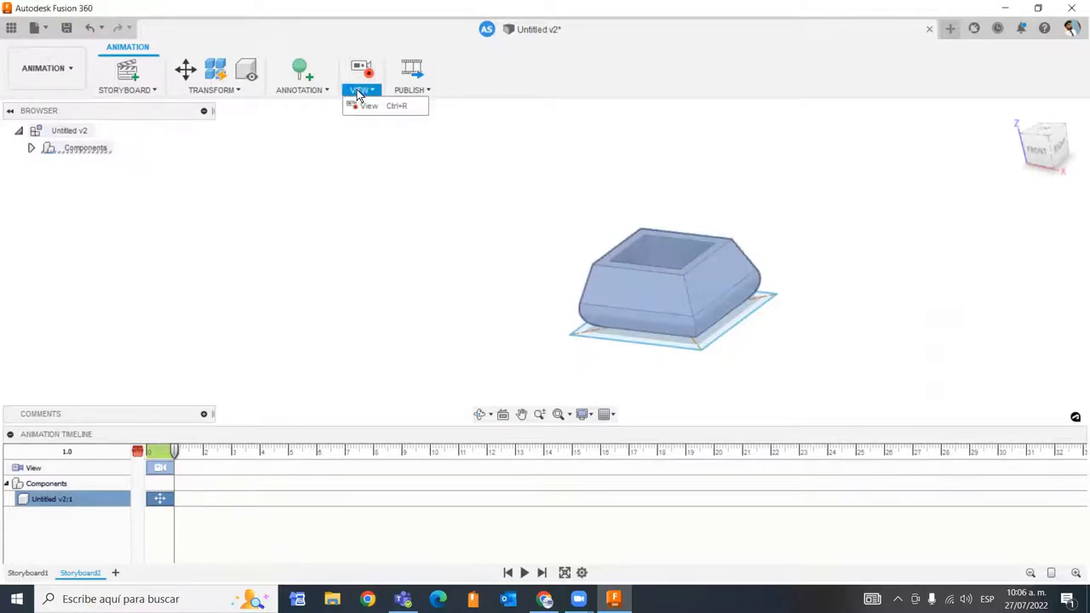
click(358, 91)
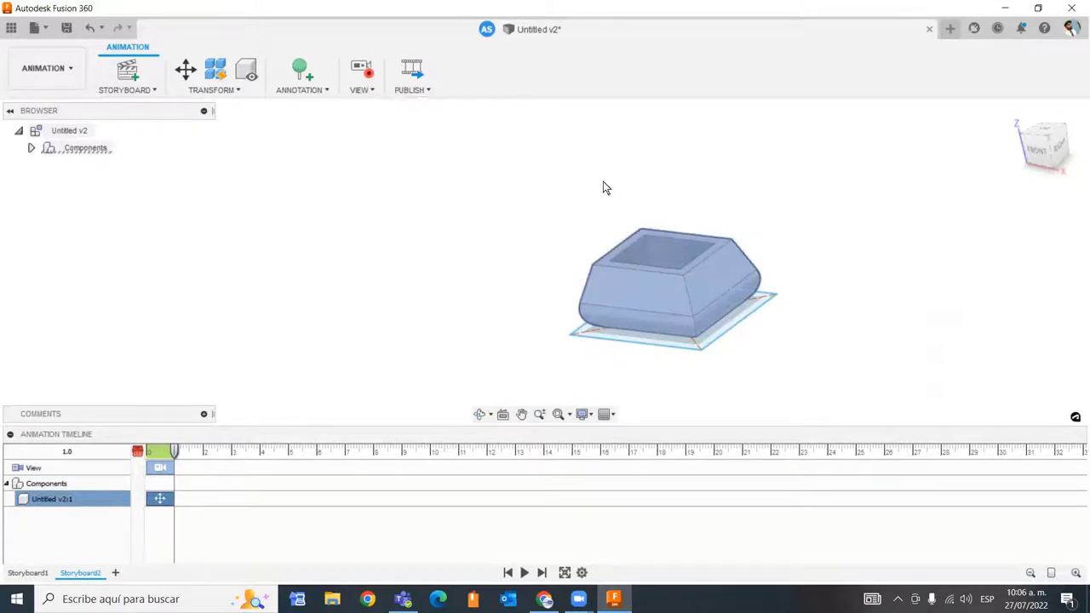
- Play back the Storyboard2 animation and reopen the Transform actions list
click(226, 90)
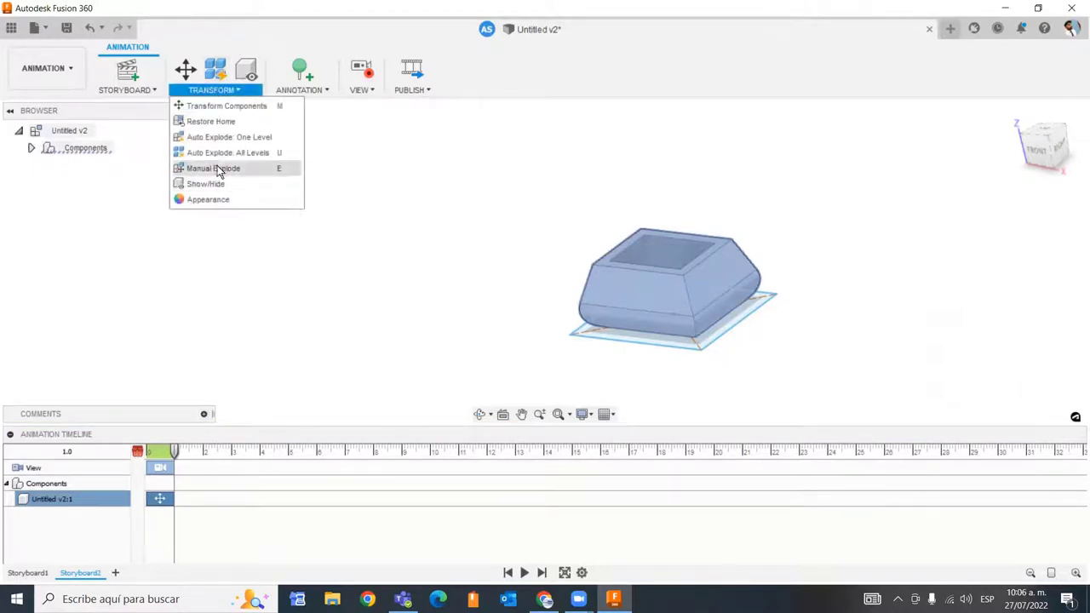
mouse_move(225, 105)
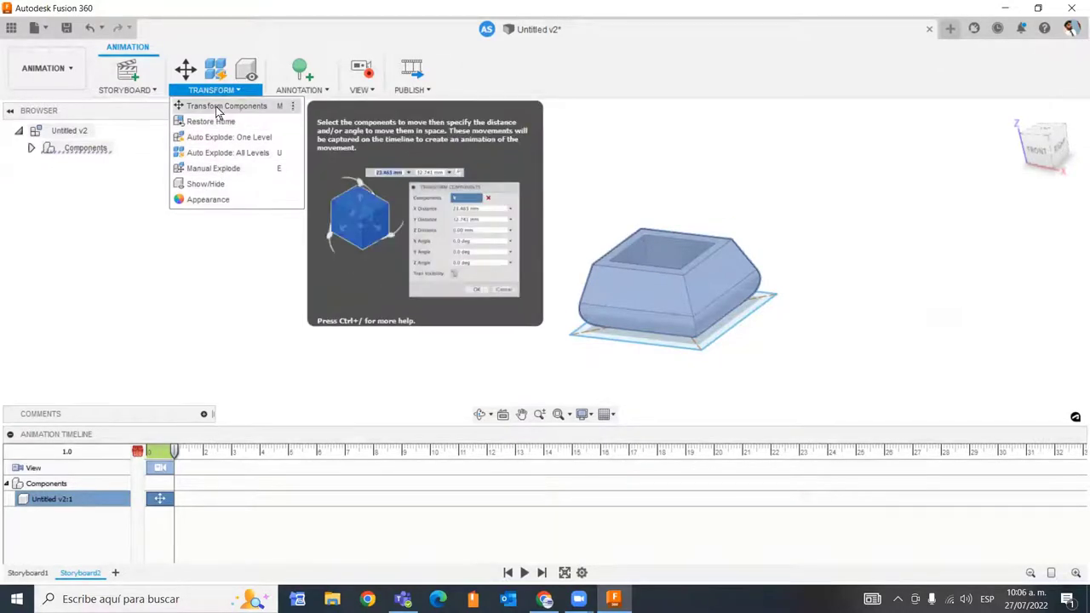
click(137, 95)
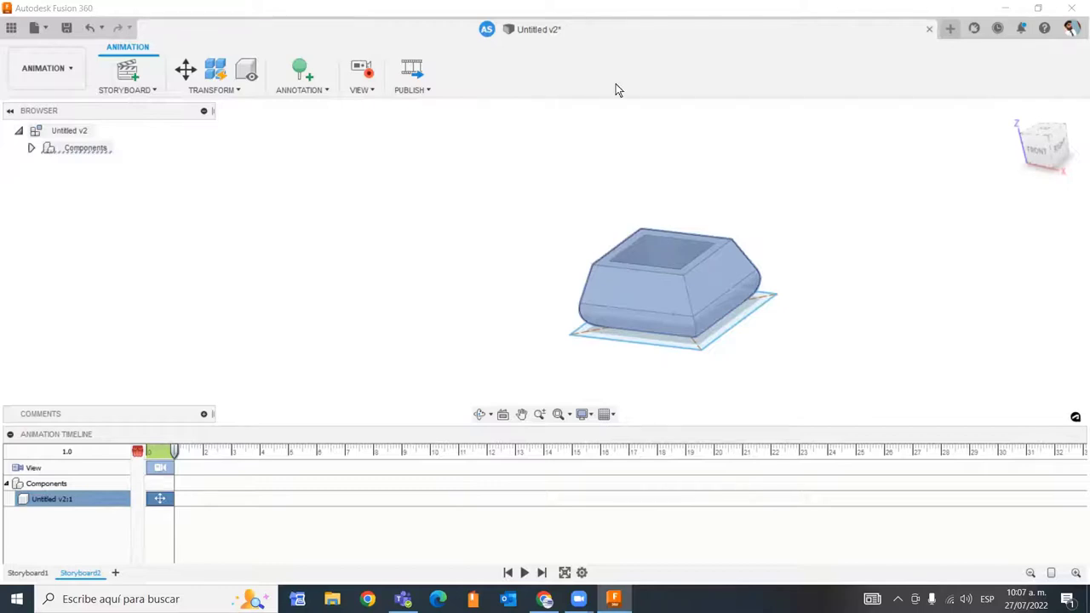
click(522, 573)
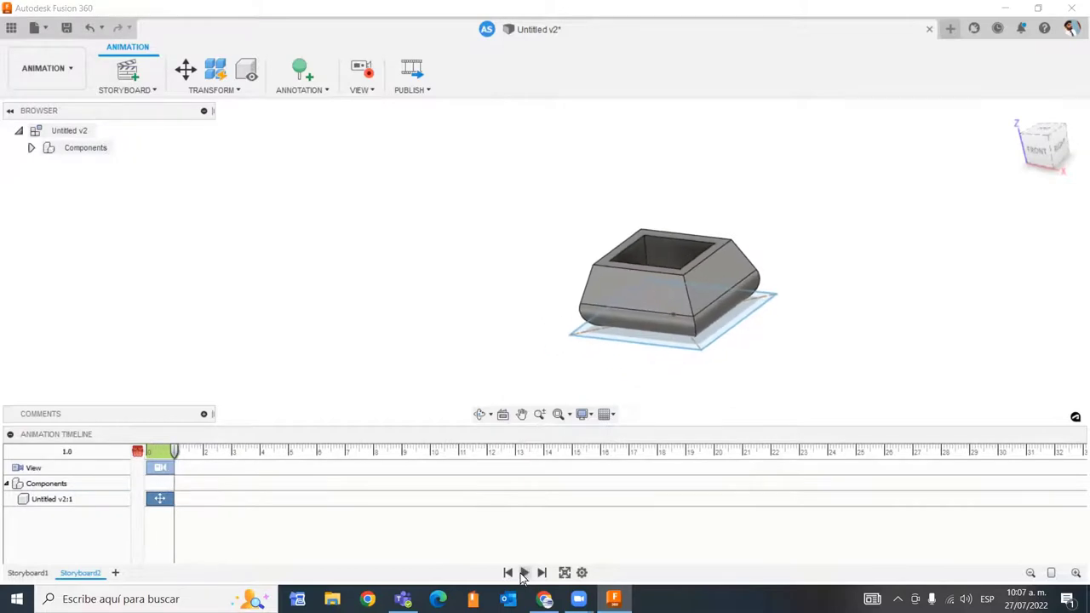
click(204, 96)
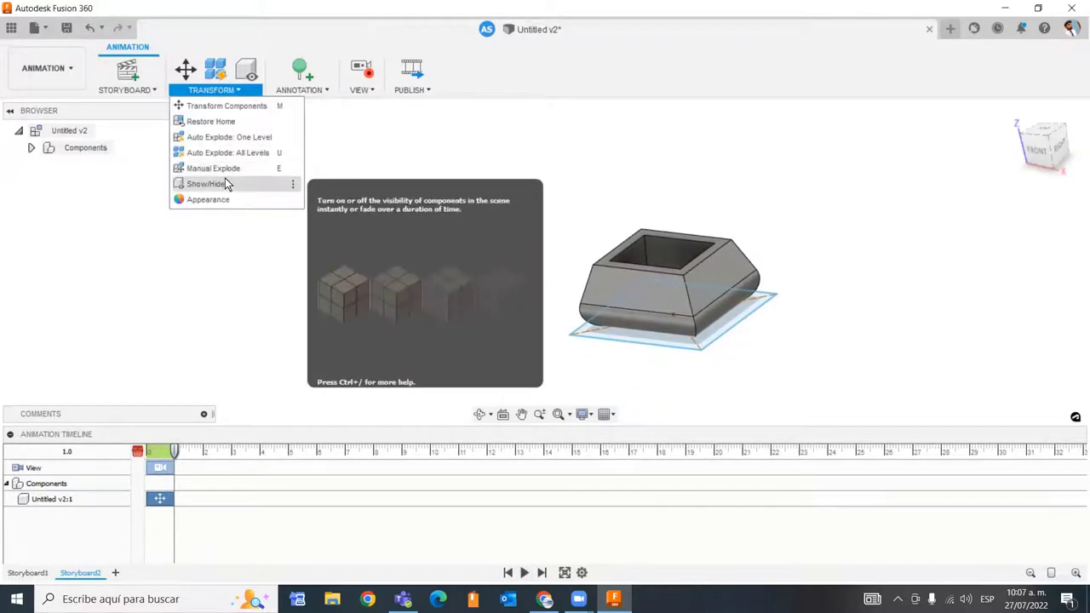
mouse_move(213, 168)
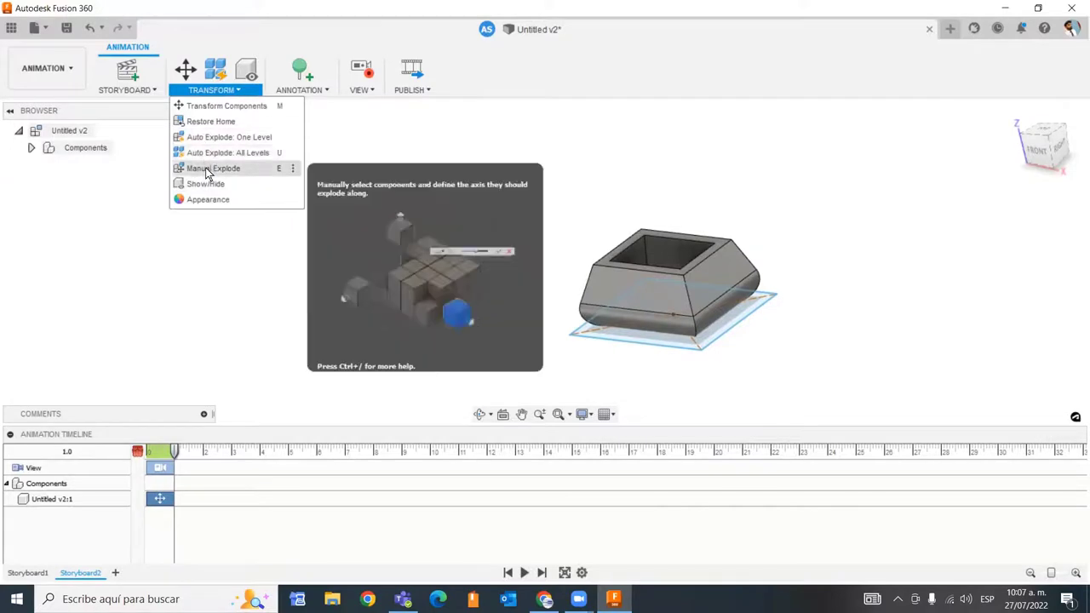
- Manually explode the body to the left with a larger explosion scale, then replay from 0
click(206, 168)
click(686, 299)
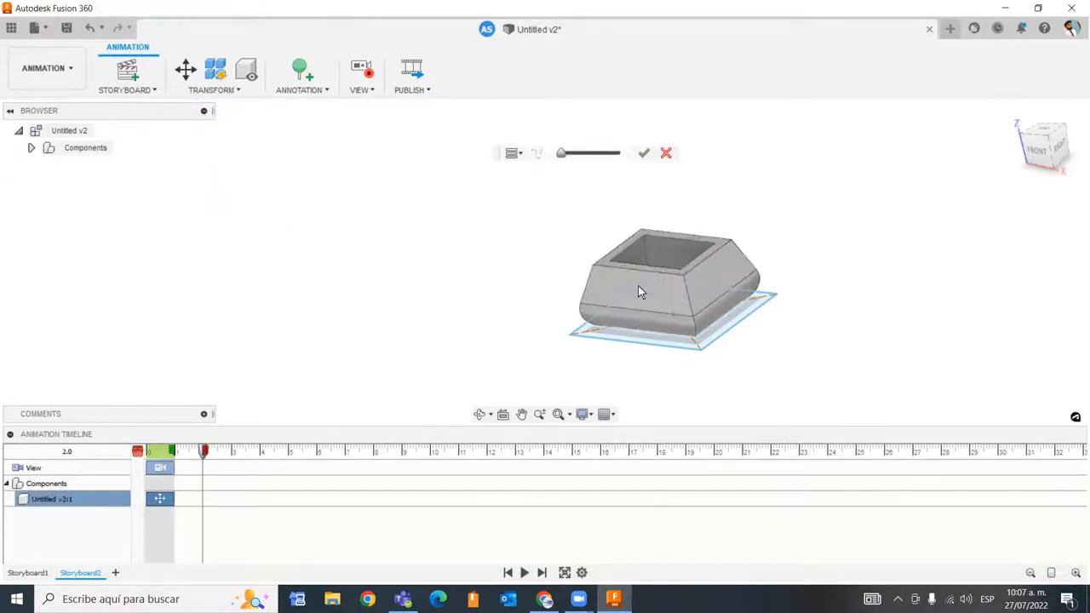
click(618, 293)
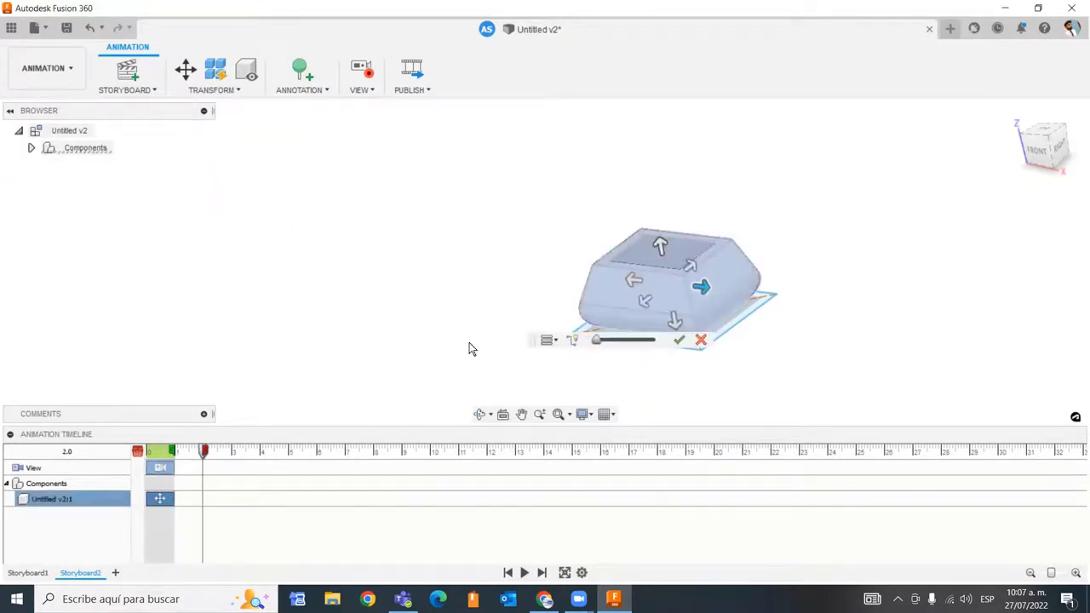
click(634, 281)
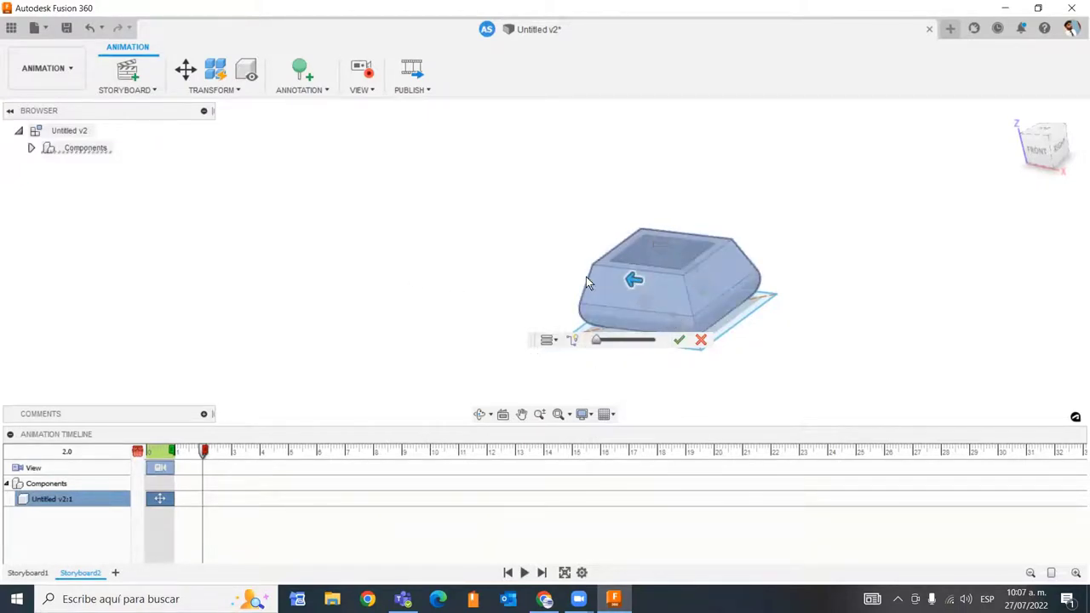
drag(598, 342, 627, 343)
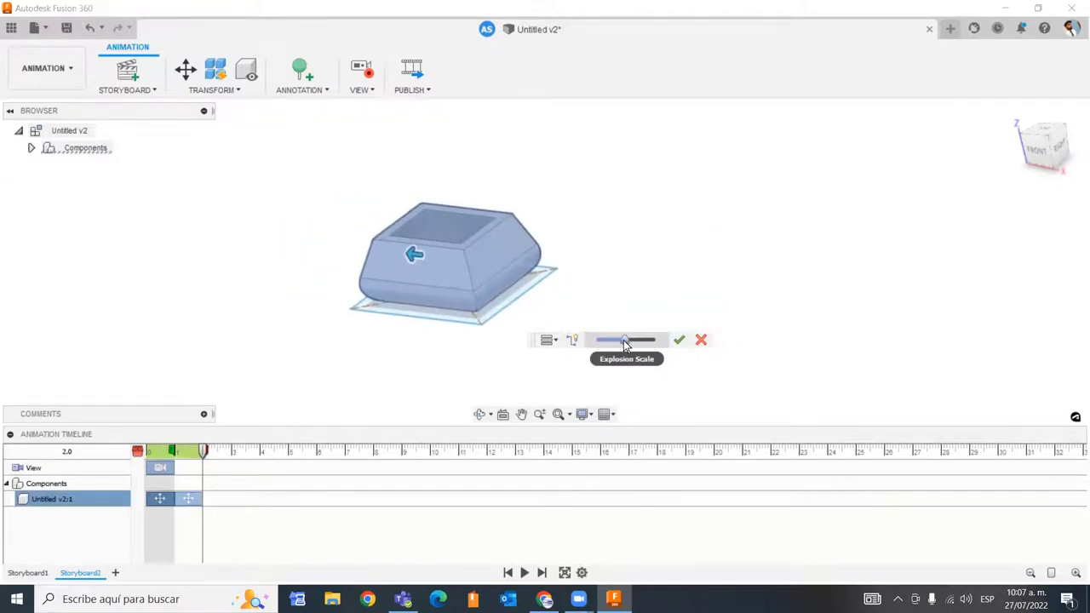
click(678, 339)
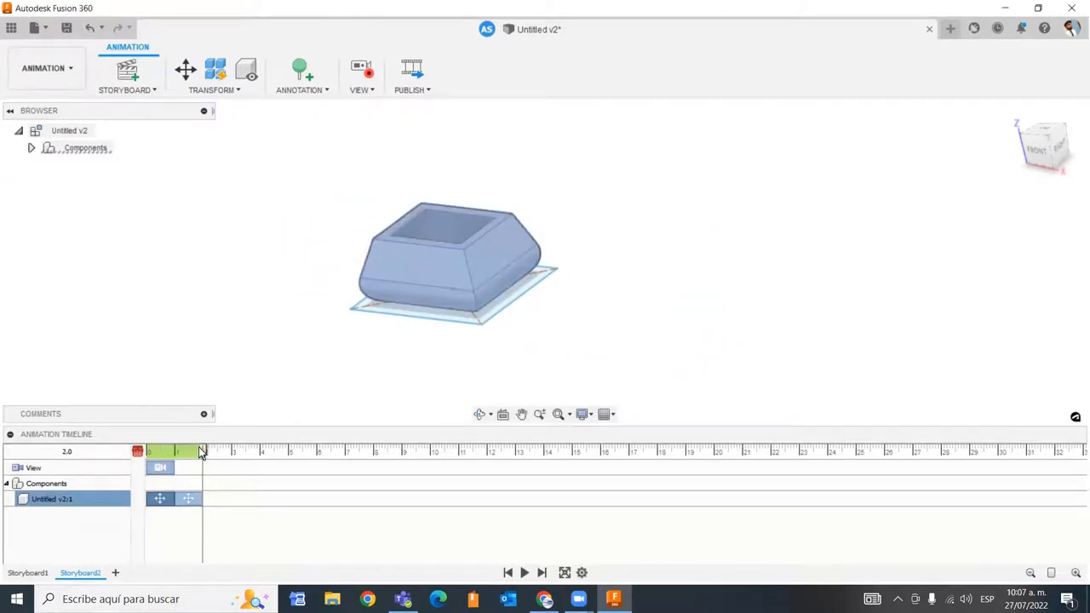
click(138, 452)
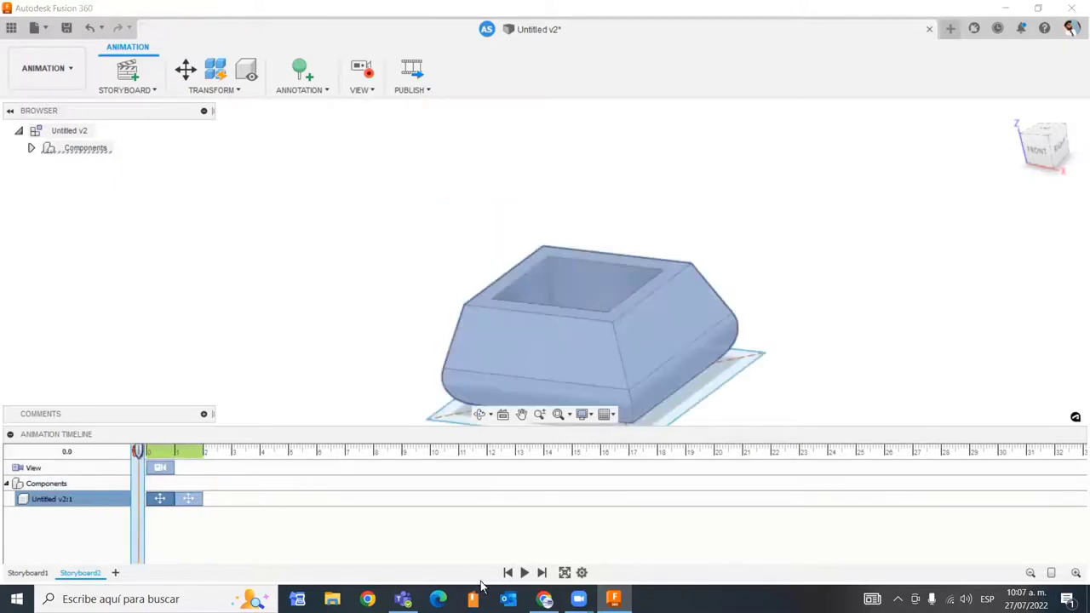
click(524, 573)
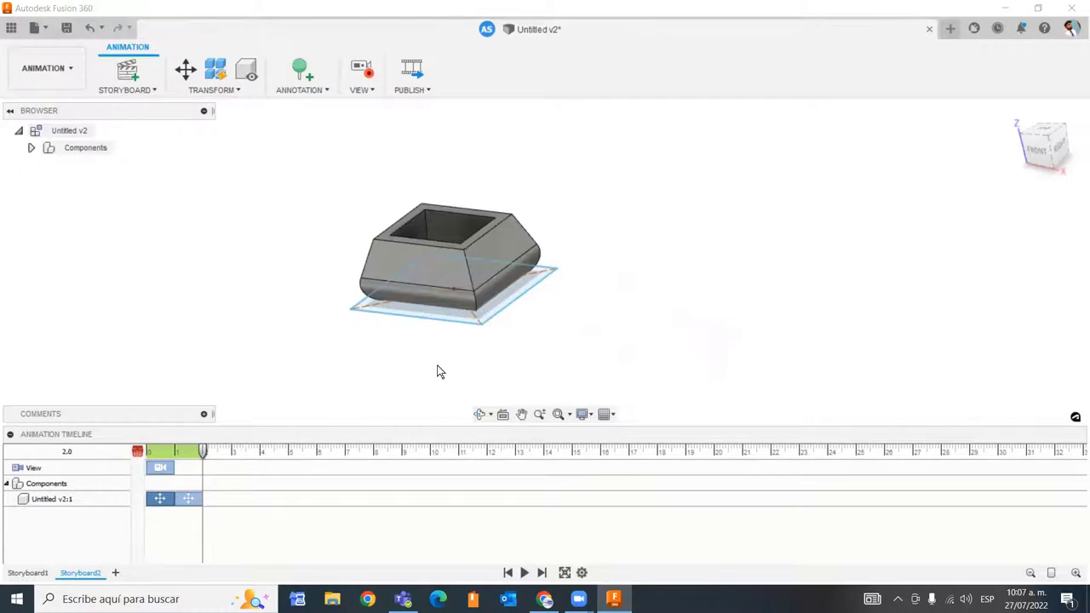
- Publish Storyboard2 as an AVI video with default options, saving it to cloud and computer
click(409, 116)
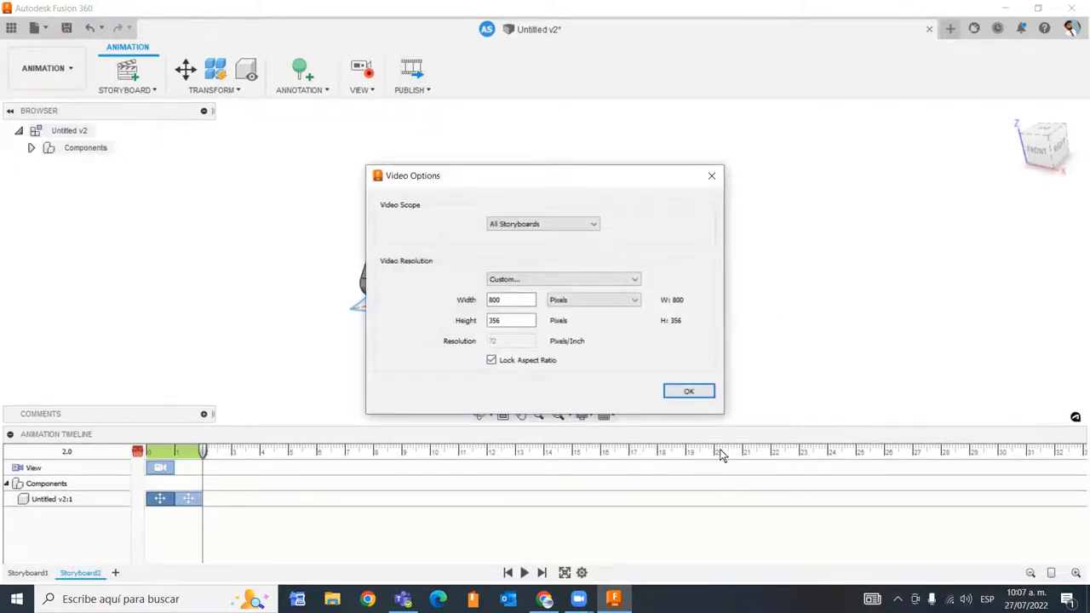
click(680, 391)
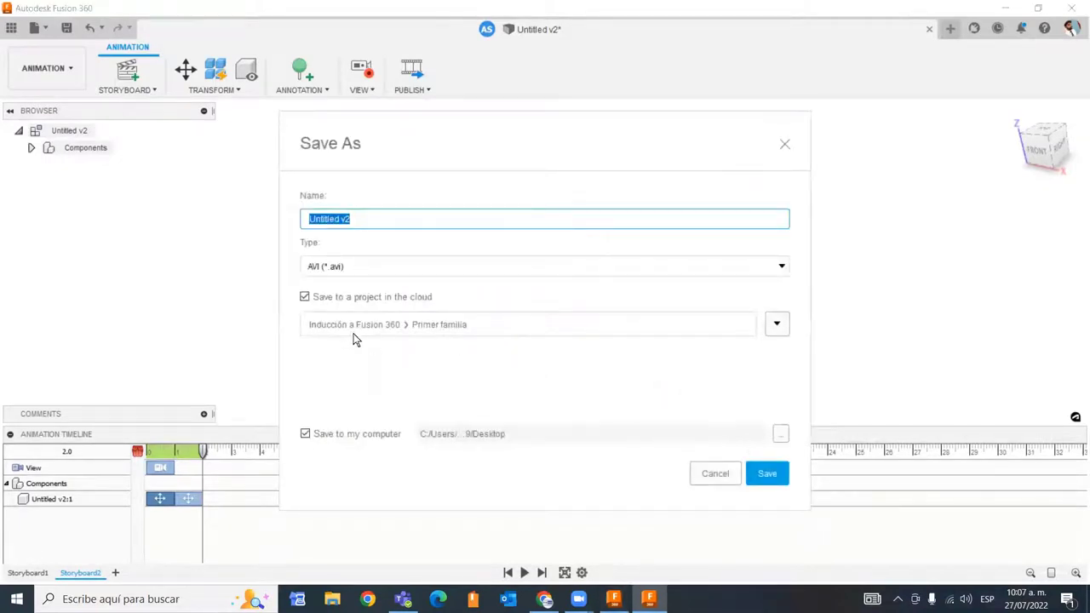
click(784, 480)
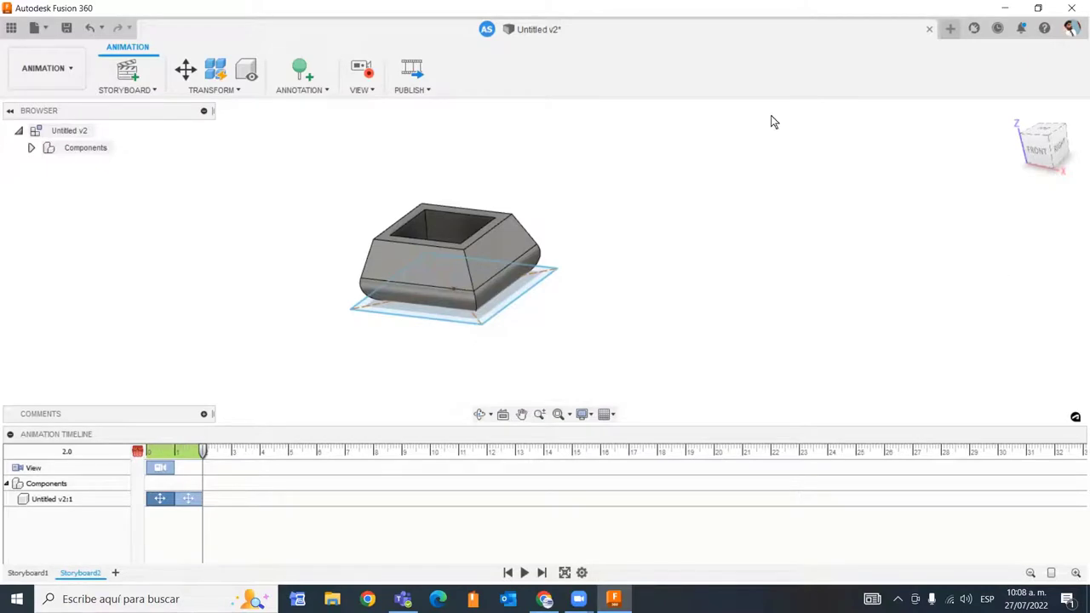
- Refresh the project's files and open Untitled v2.avi in Fusion Team
click(12, 28)
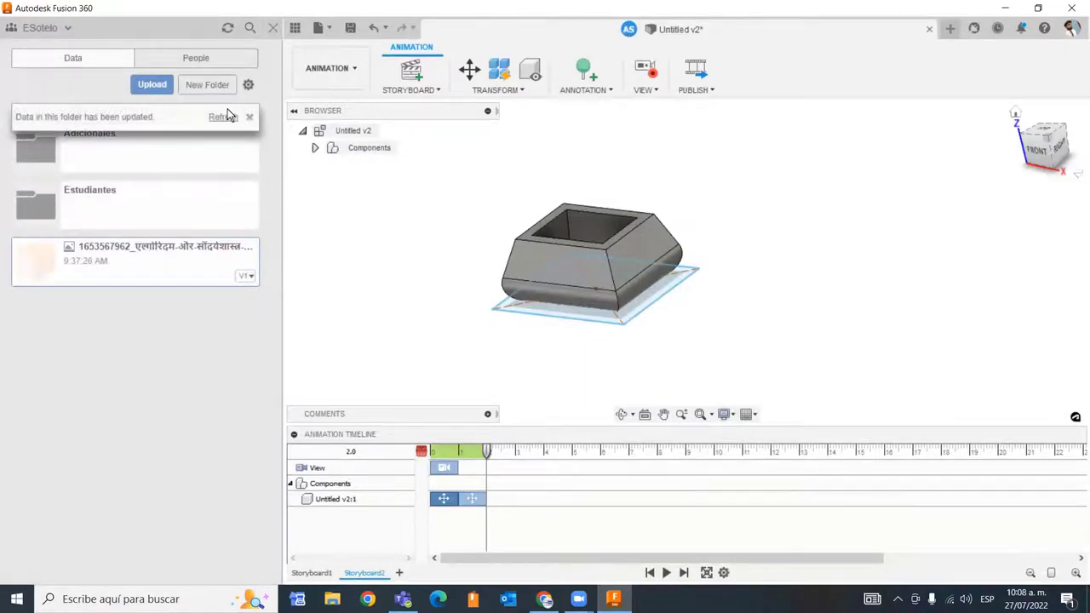
click(223, 117)
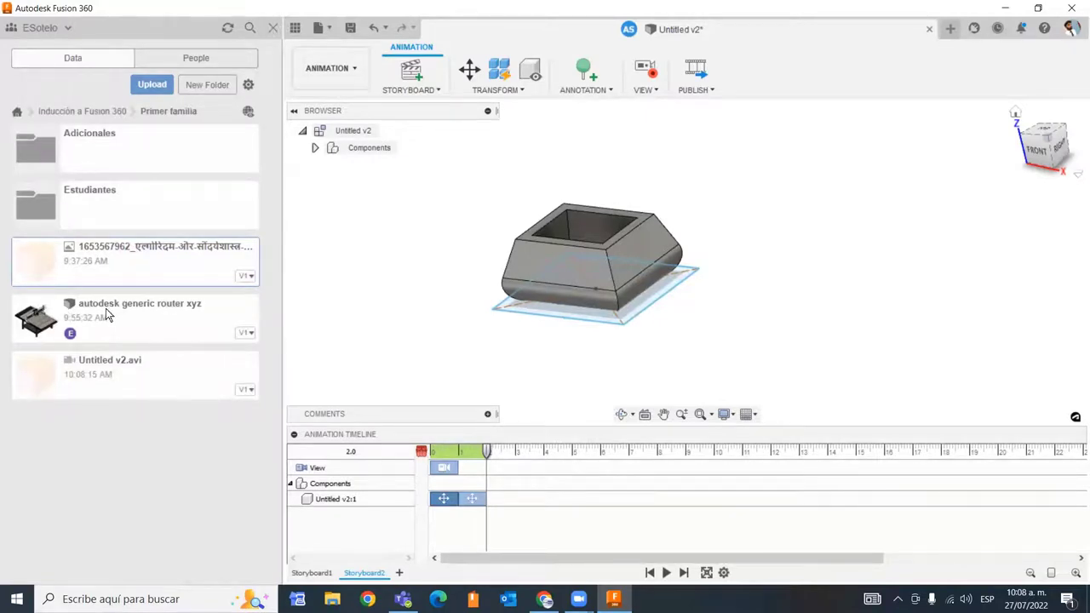
click(89, 373)
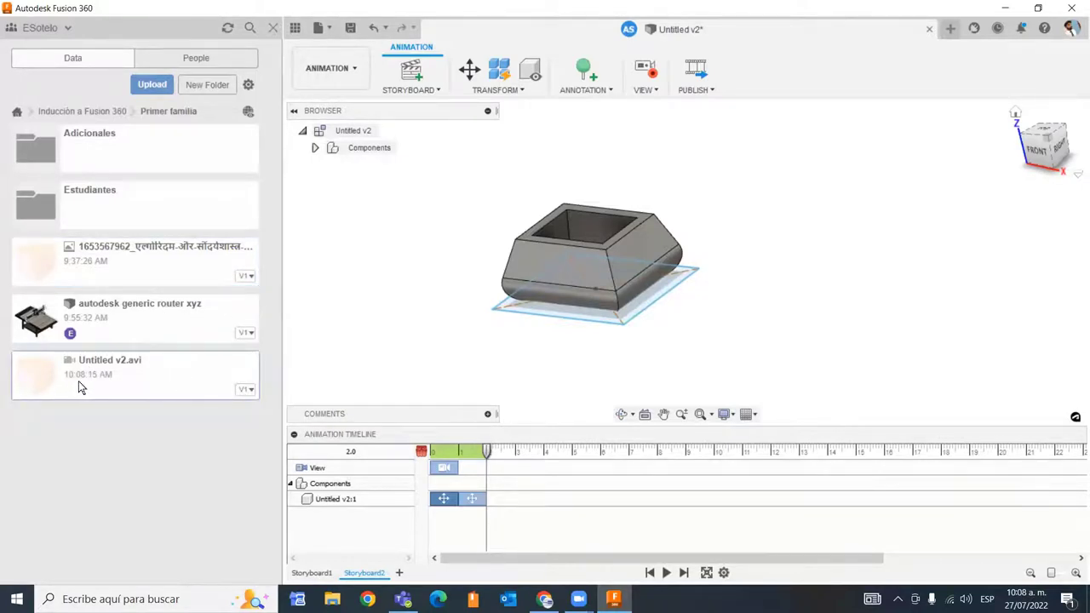
double_click(97, 385)
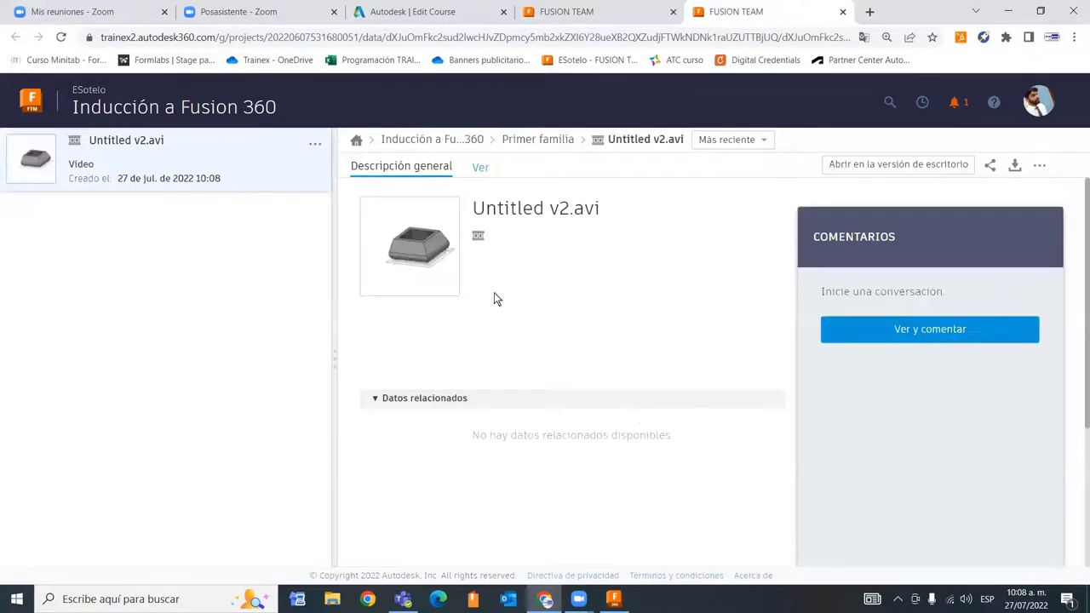
- Play Untitled v2.avi in the Ver tab, close the browser tab, and return to Fusion 360
click(411, 244)
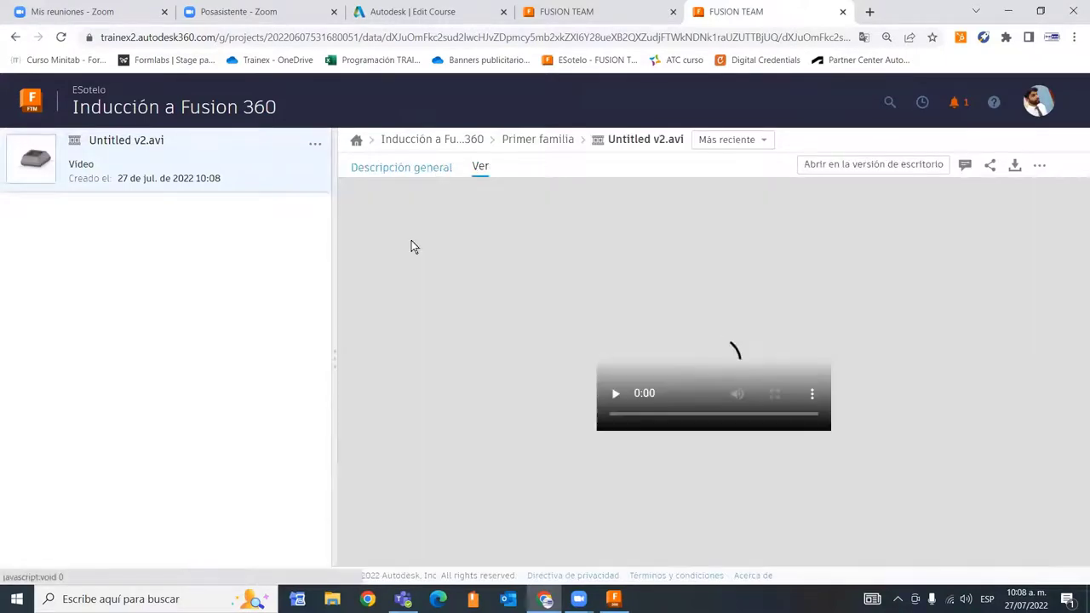
click(616, 396)
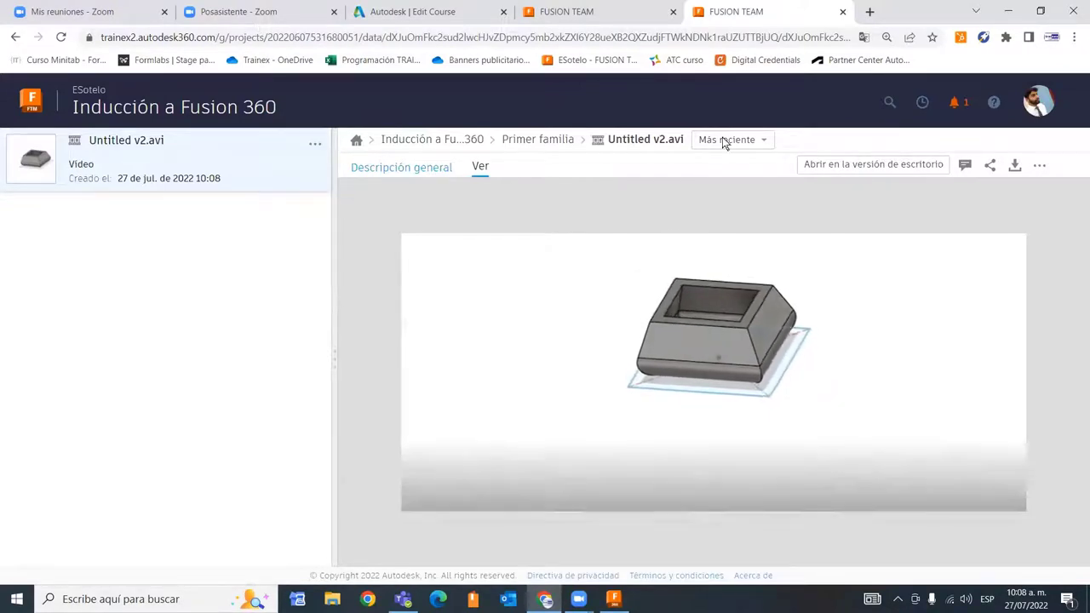
click(843, 12)
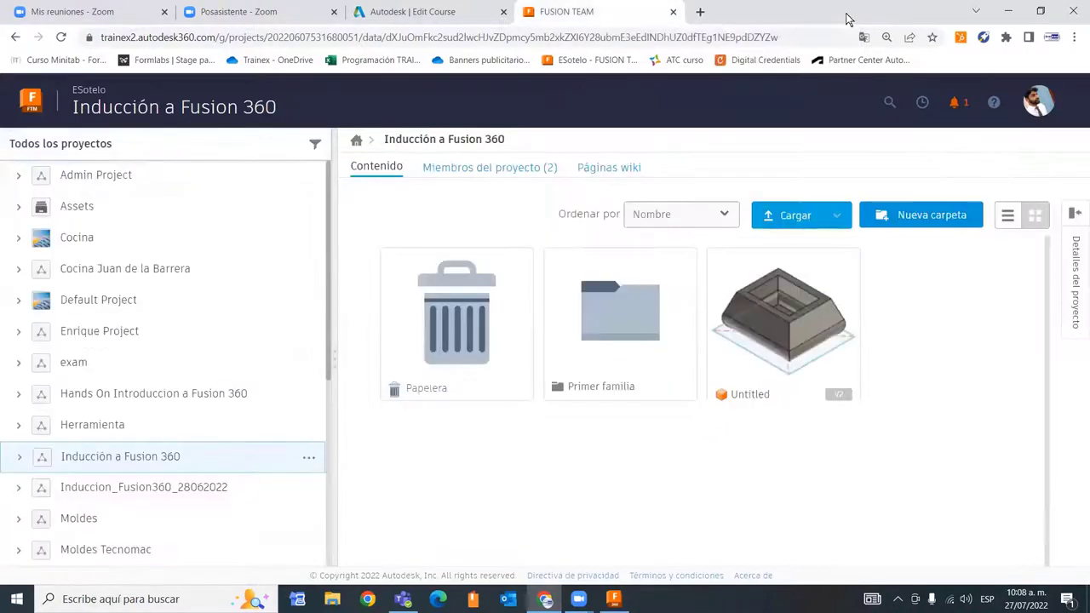
key(alt+Tab)
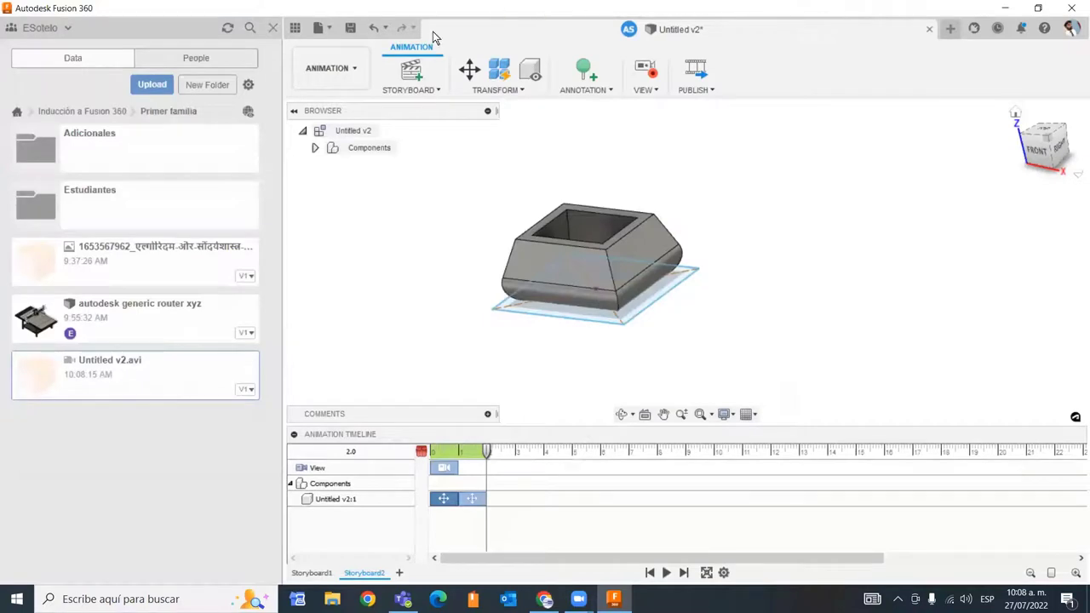
- Hide the Data Panel, switch to the Render workspace, and zoom and orbit to inspect the model
click(270, 30)
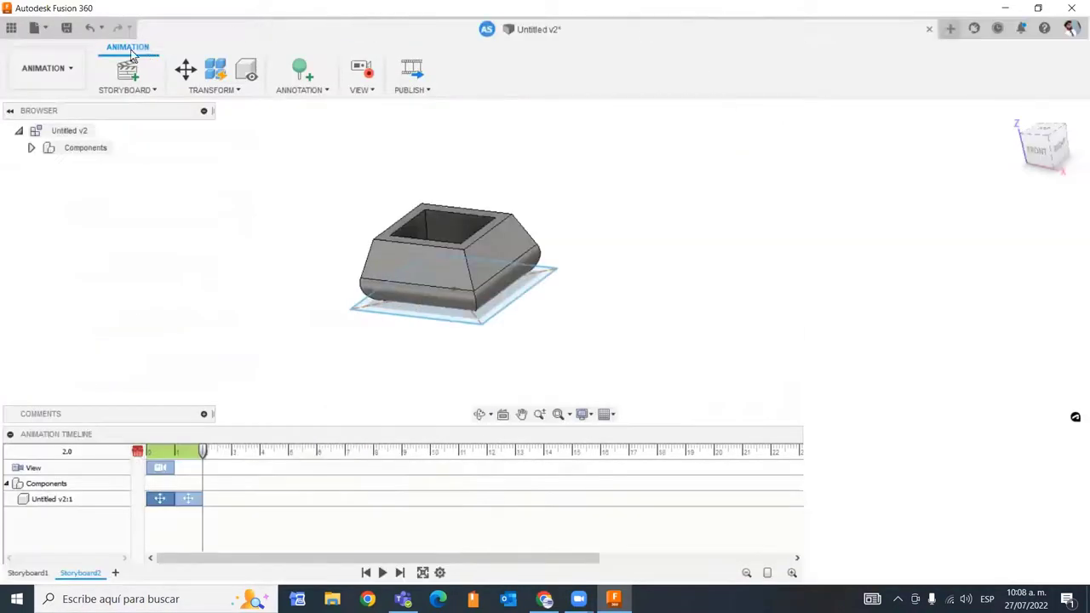
click(60, 73)
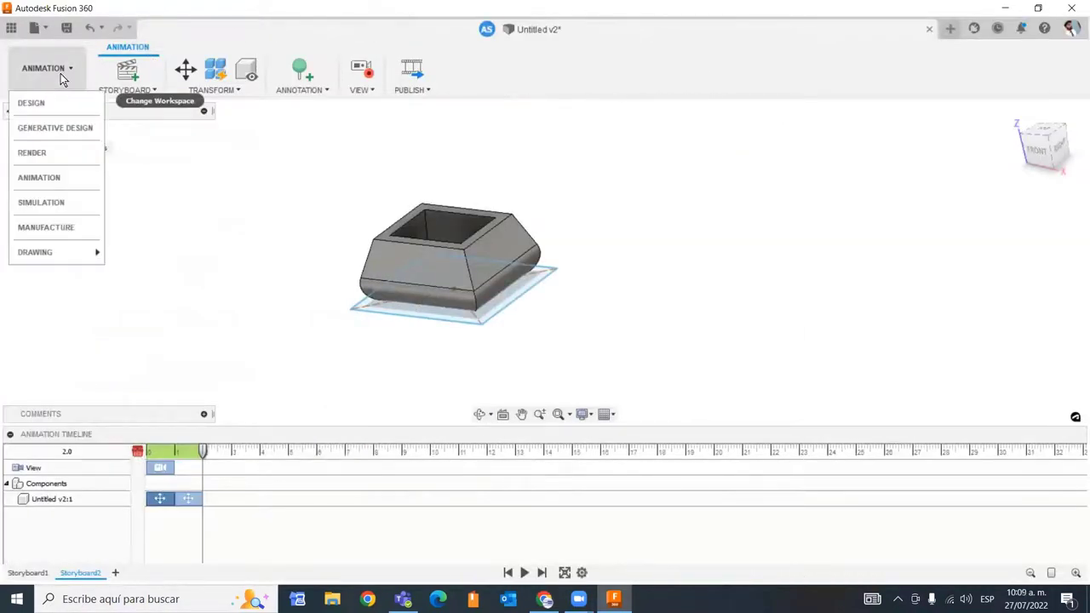
click(49, 151)
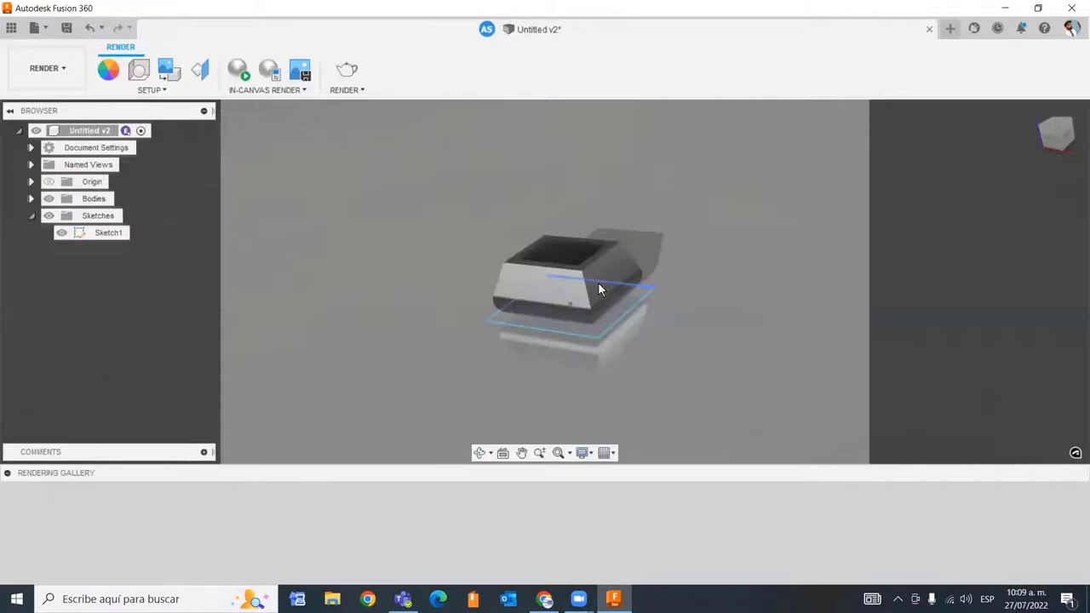
scroll(598, 289, up, 2)
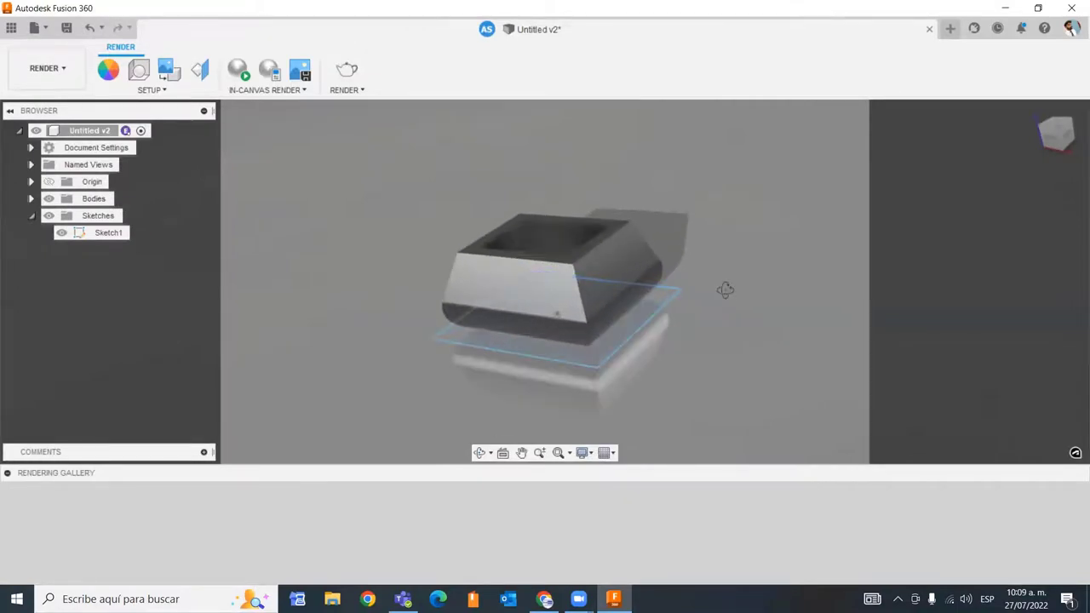
mouse_move(725, 290)
shift+middle_down()
mouse_move(836, 283)
mouse_move(812, 278)
shift+middle_up()
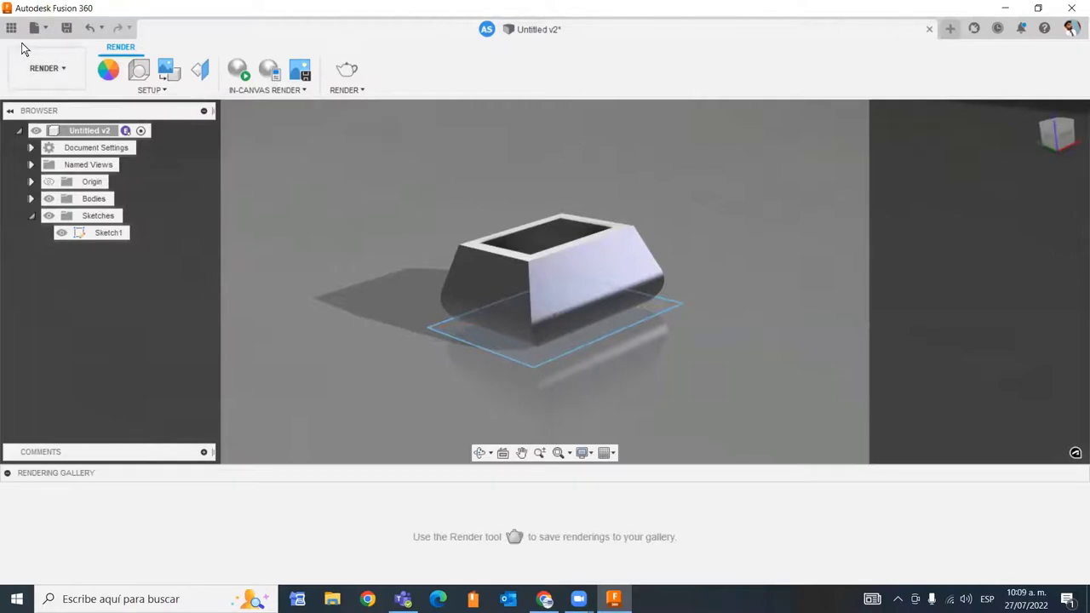
click(30, 70)
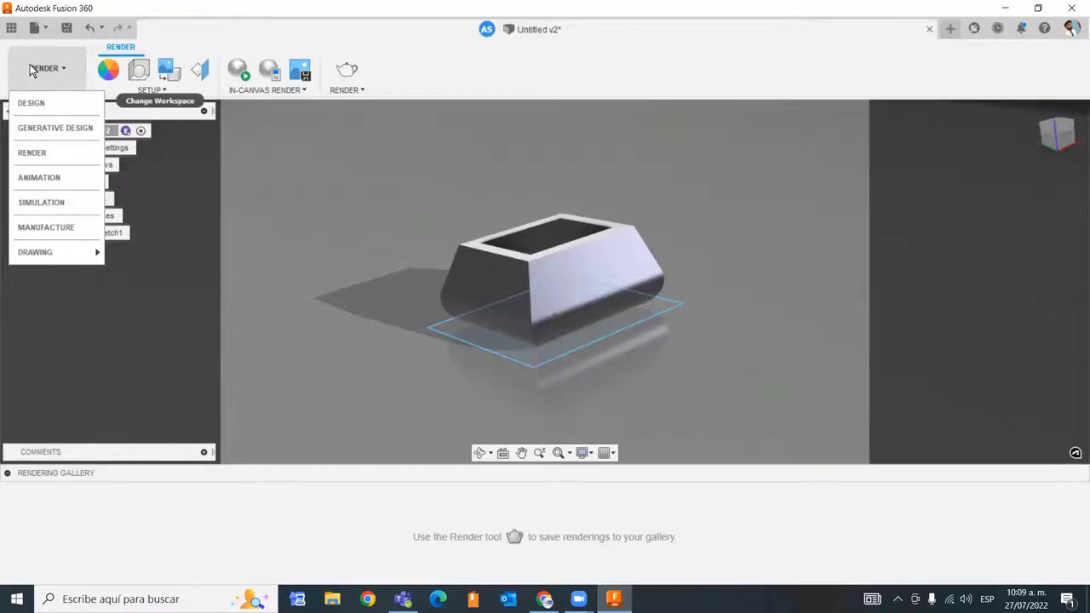
- Choose Generative Design from the workspace menu
click(59, 129)
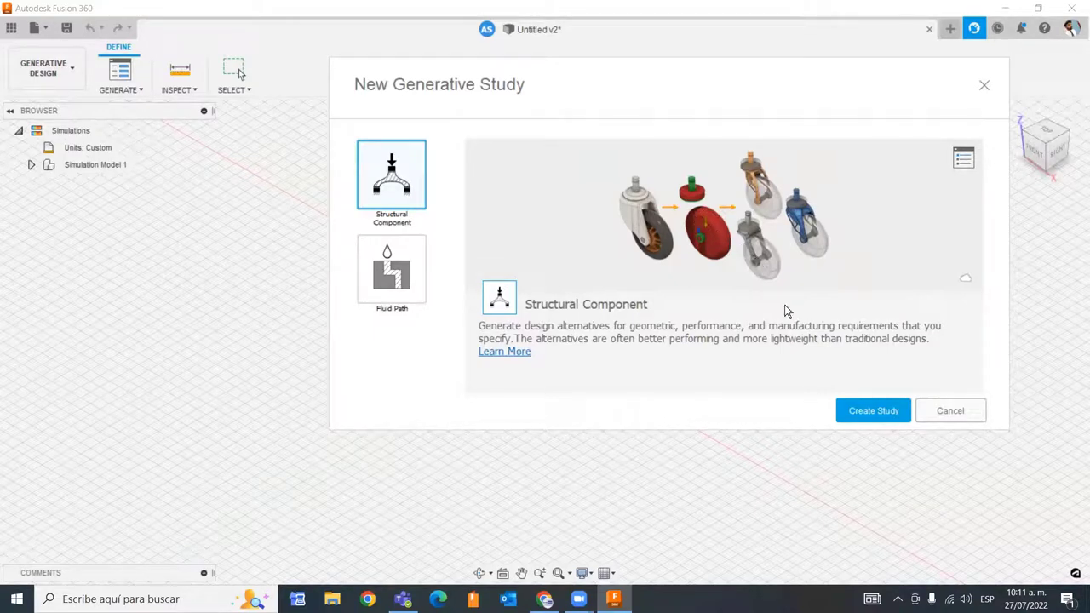
- Create a Structural Component study and start the 7-day Generative Design Extension trial
click(864, 410)
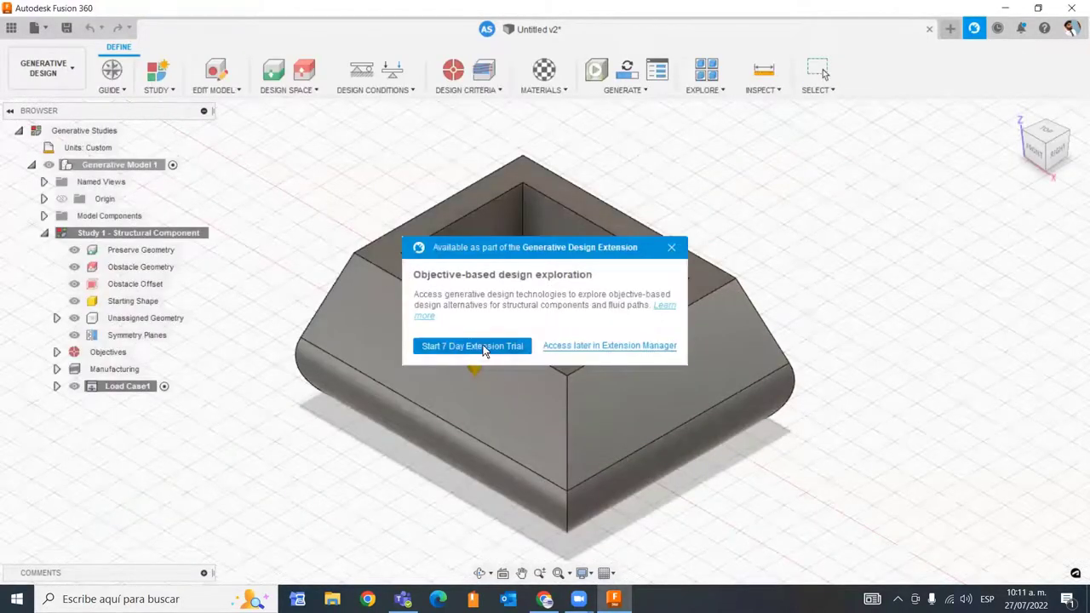
click(482, 347)
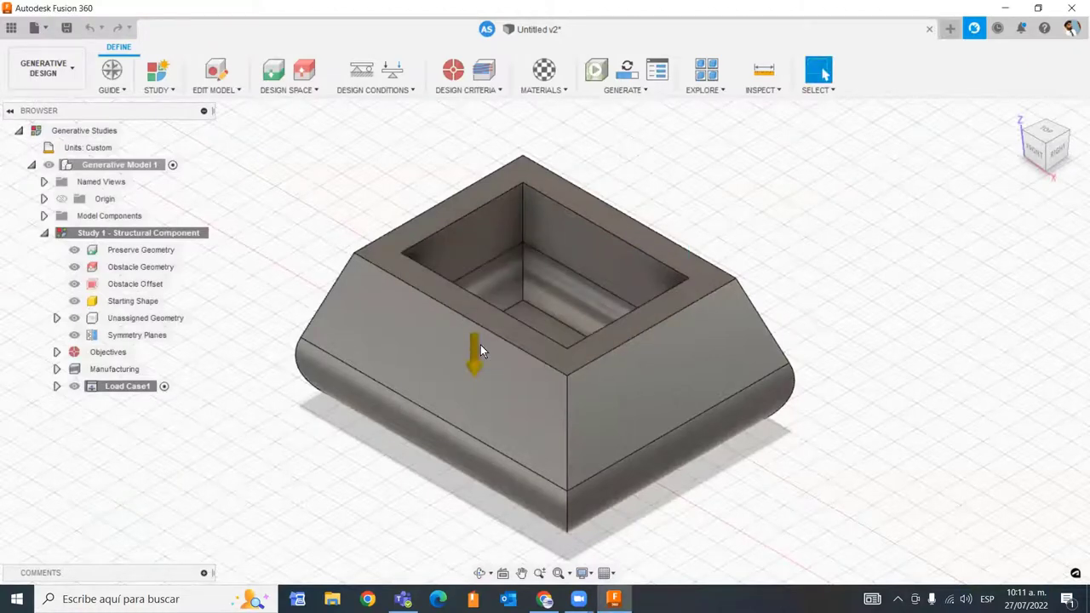
scroll(480, 344, down, 2)
scroll(480, 345, down, 2)
scroll(481, 345, down, 1)
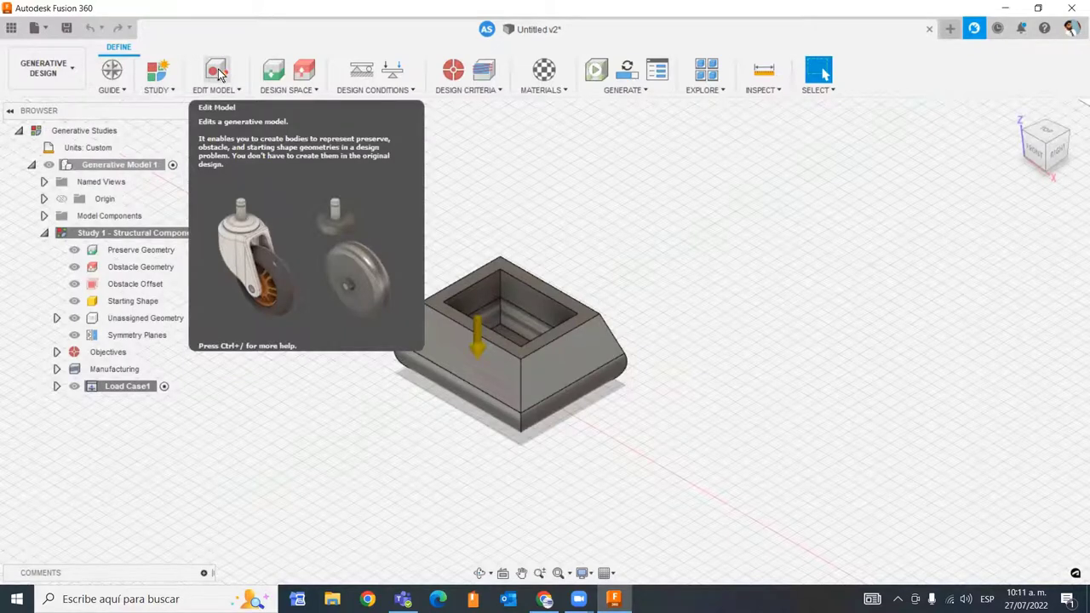
click(264, 81)
click(263, 81)
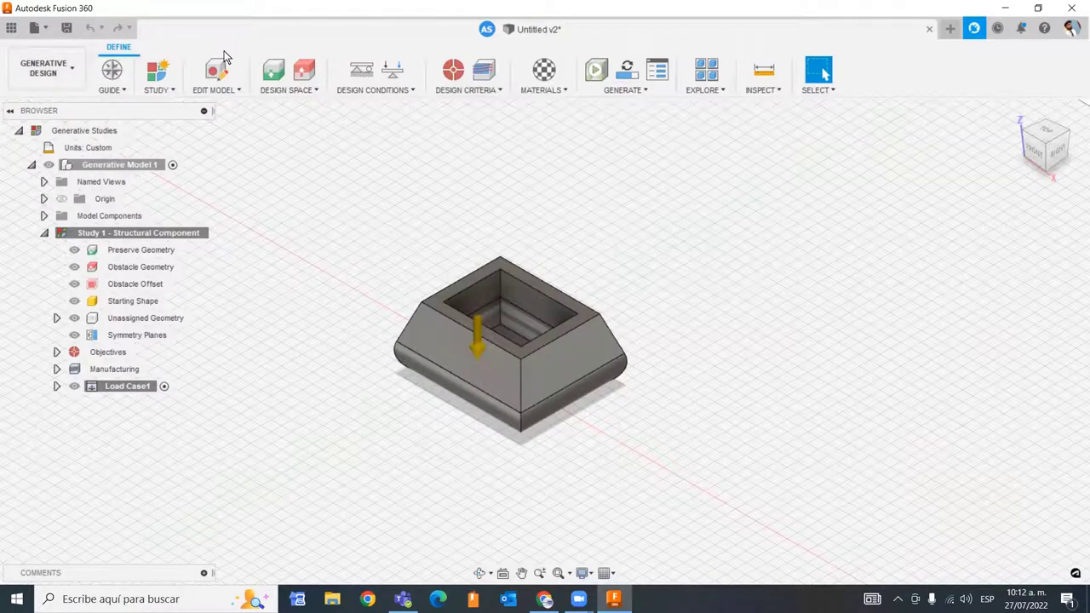
- Browse the Data panel's project list to the Generative Design Samples folder
click(12, 30)
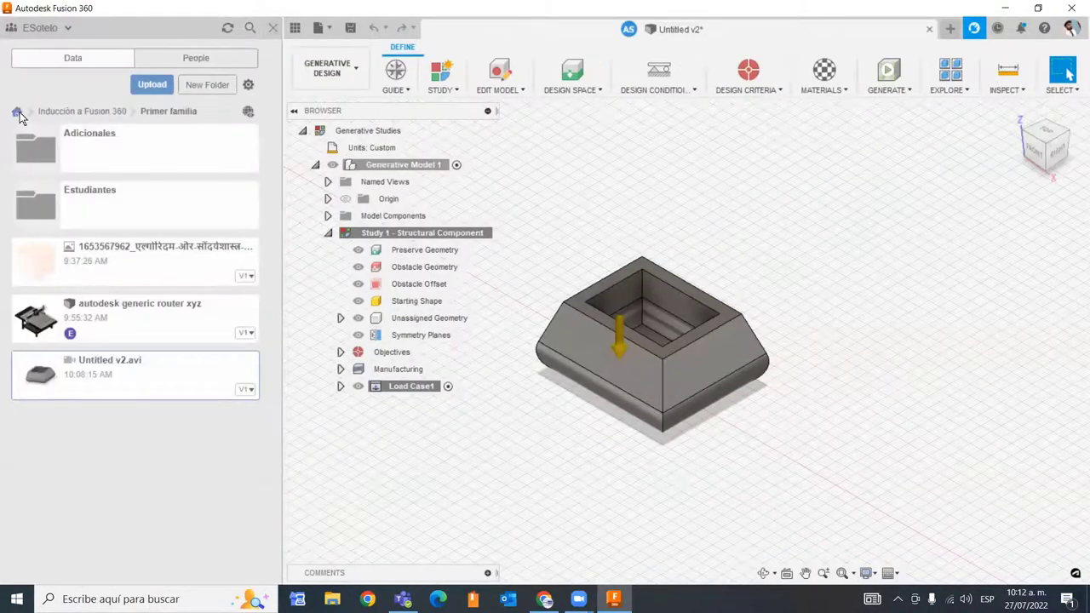
click(19, 117)
scroll(147, 282, down, 3)
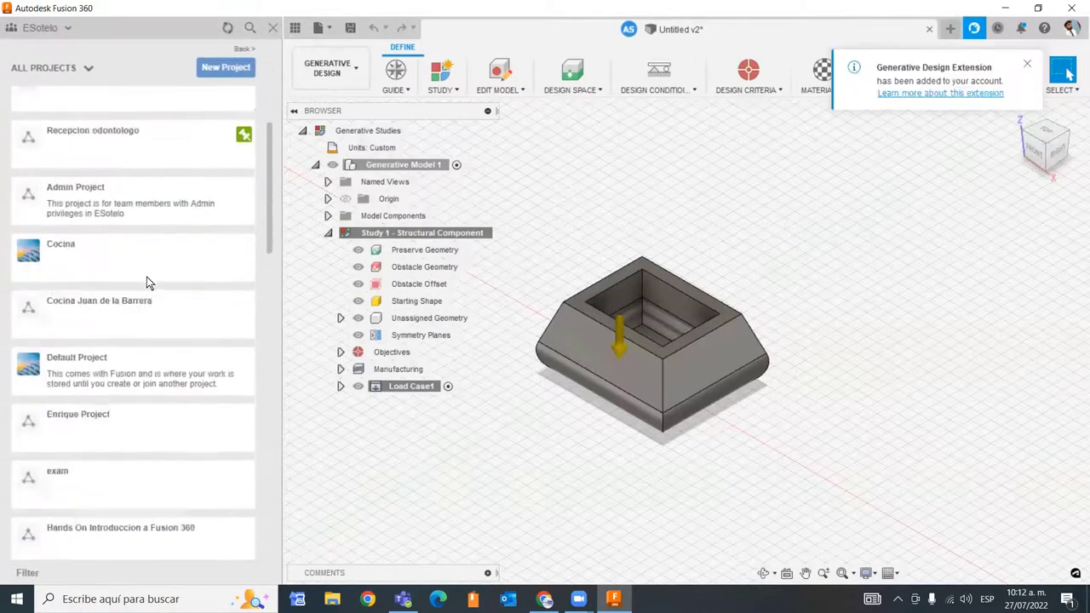
scroll(147, 277, down, 3)
scroll(146, 294, down, 3)
scroll(147, 295, down, 3)
scroll(146, 294, down, 2)
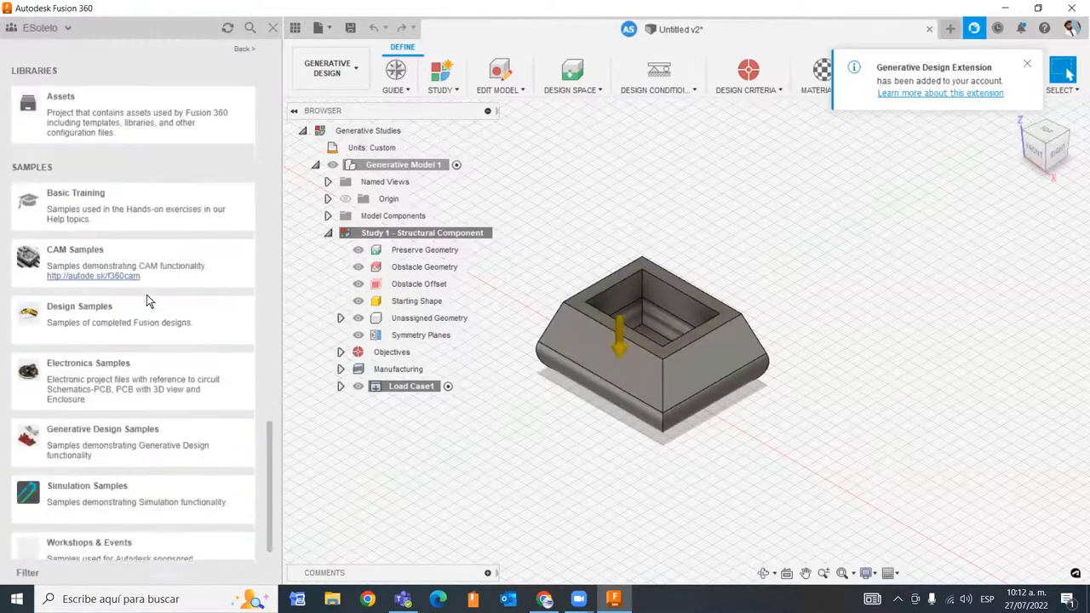
scroll(147, 295, down, 1)
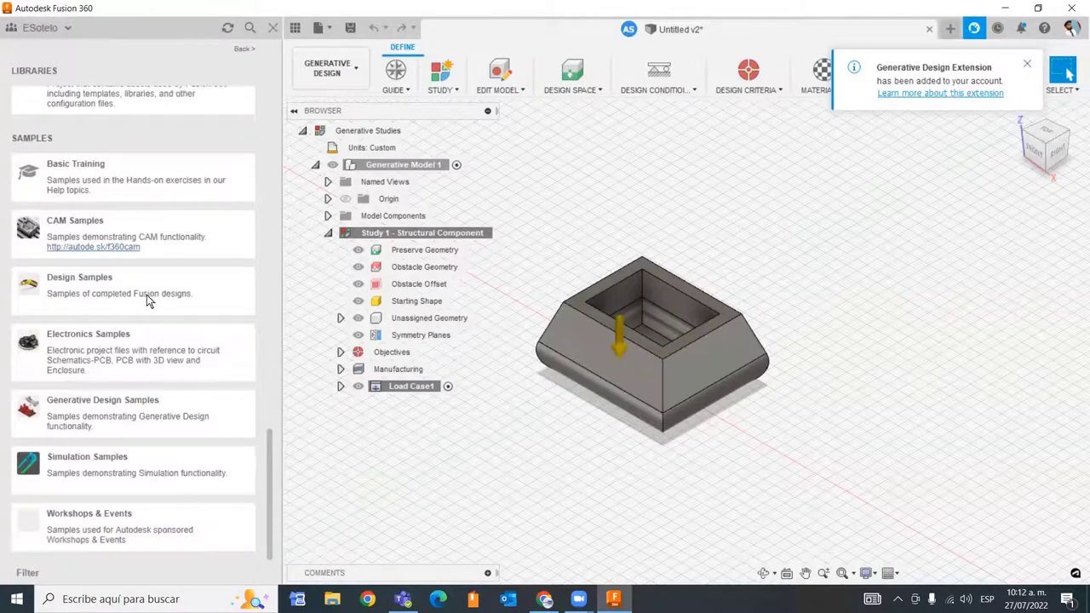
scroll(147, 295, up, 4)
scroll(141, 357, down, 4)
click(129, 415)
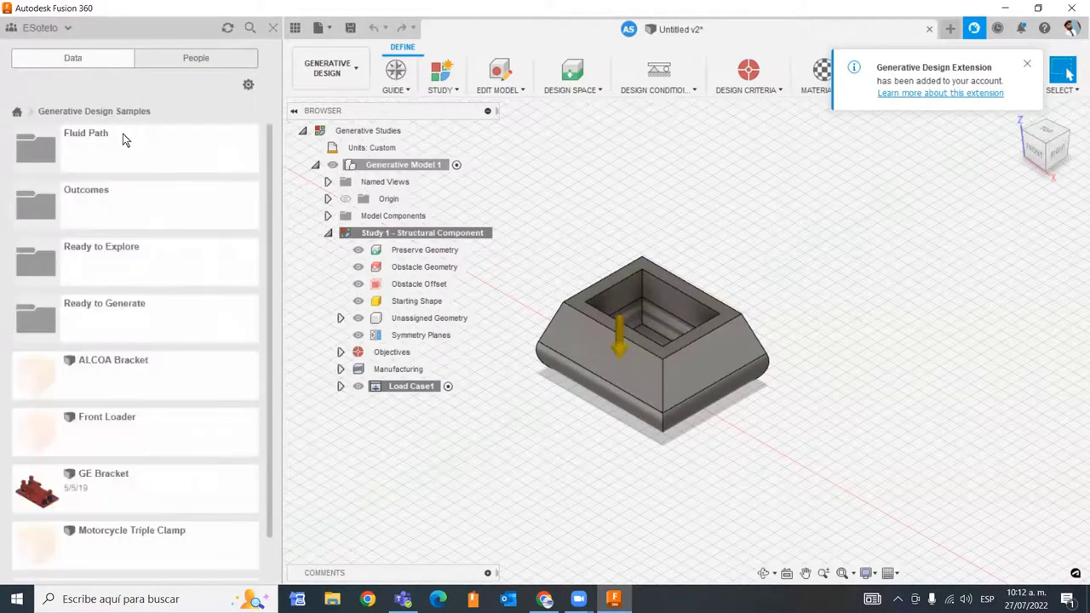
- Open the GE Bracket sample model from that folder
scroll(166, 383, down, 2)
scroll(166, 385, down, 1)
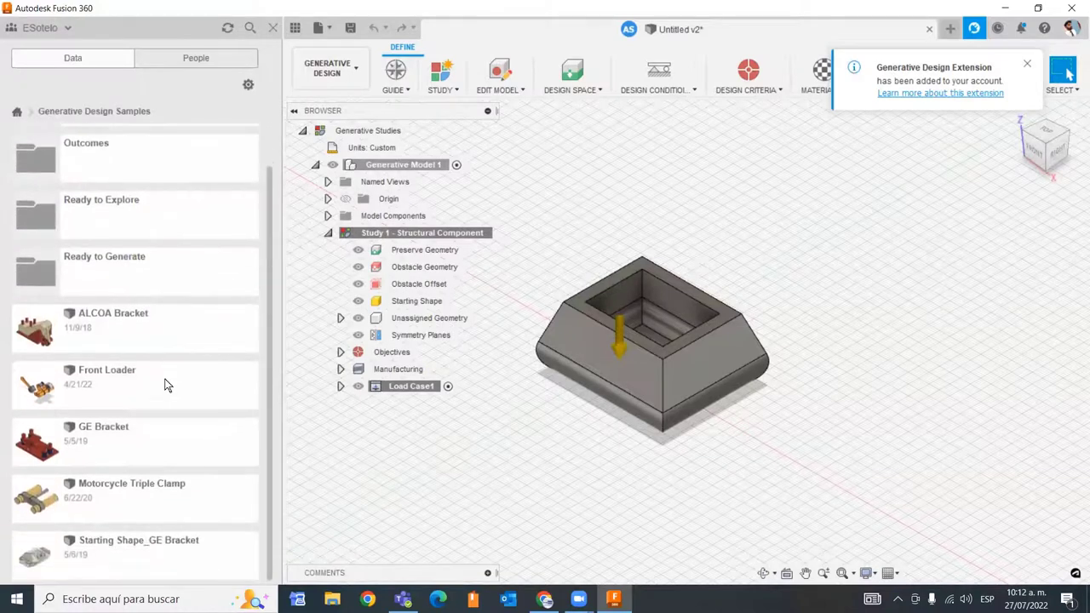
double_click(78, 451)
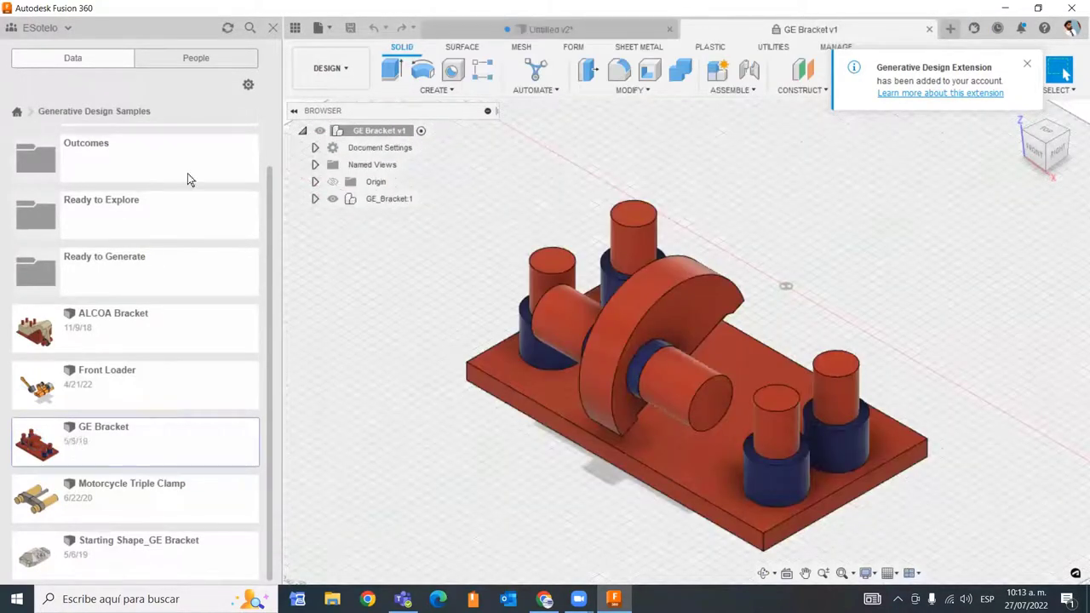
- Hide the Data panel and switch GE Bracket into the Generative Design workspace
click(271, 32)
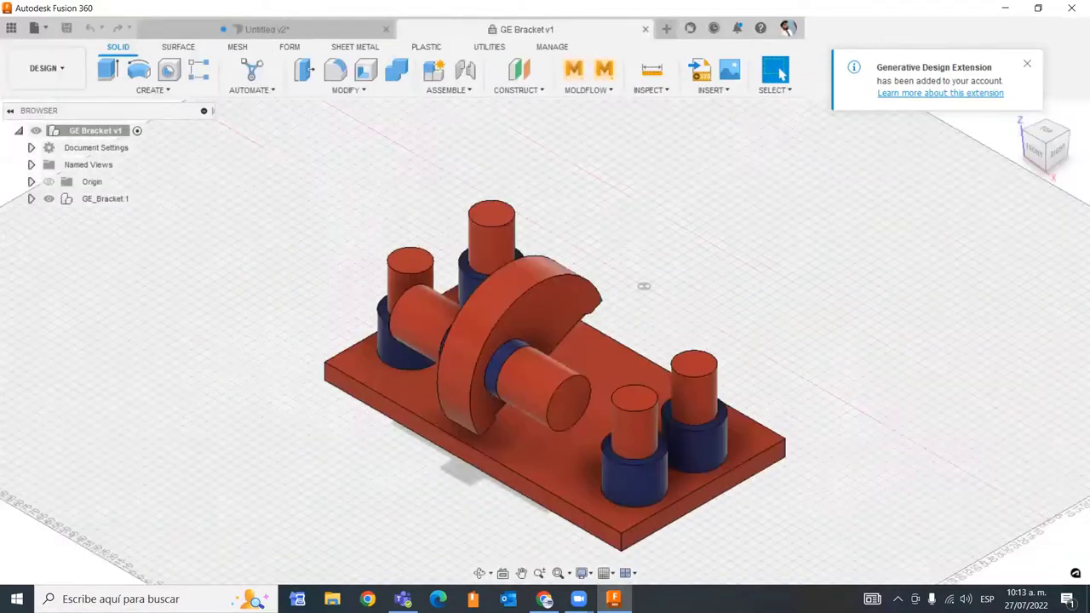
shift+middle_drag(459, 380, 378, 387)
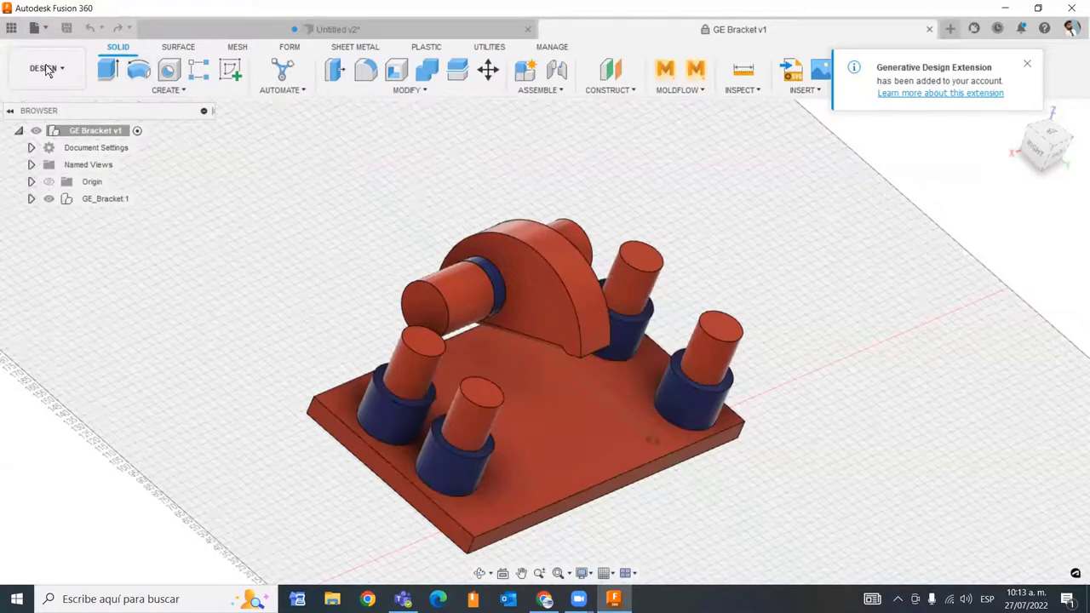
click(45, 68)
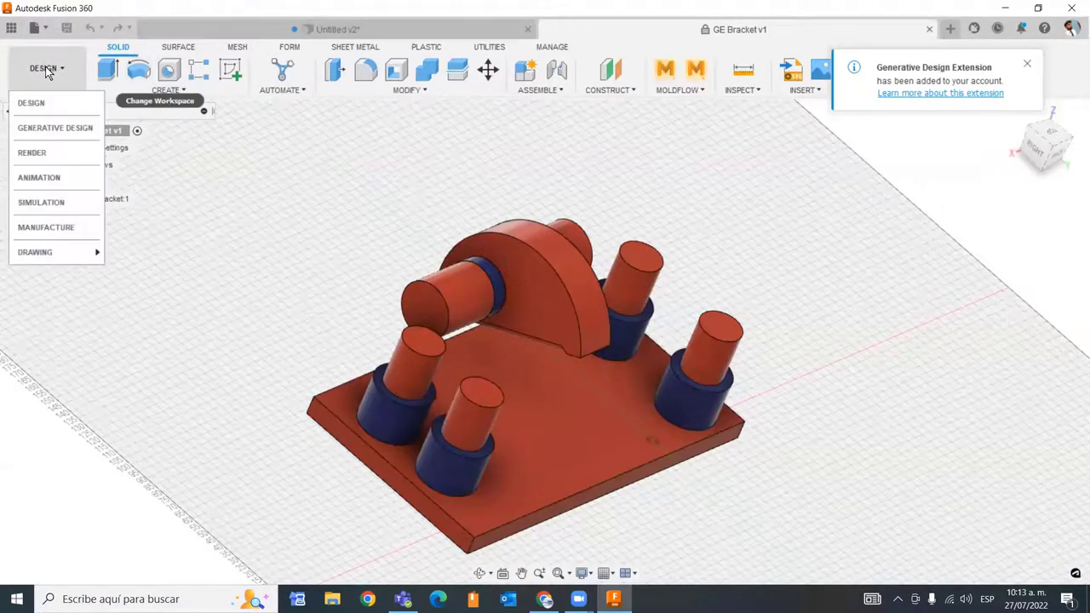
click(61, 129)
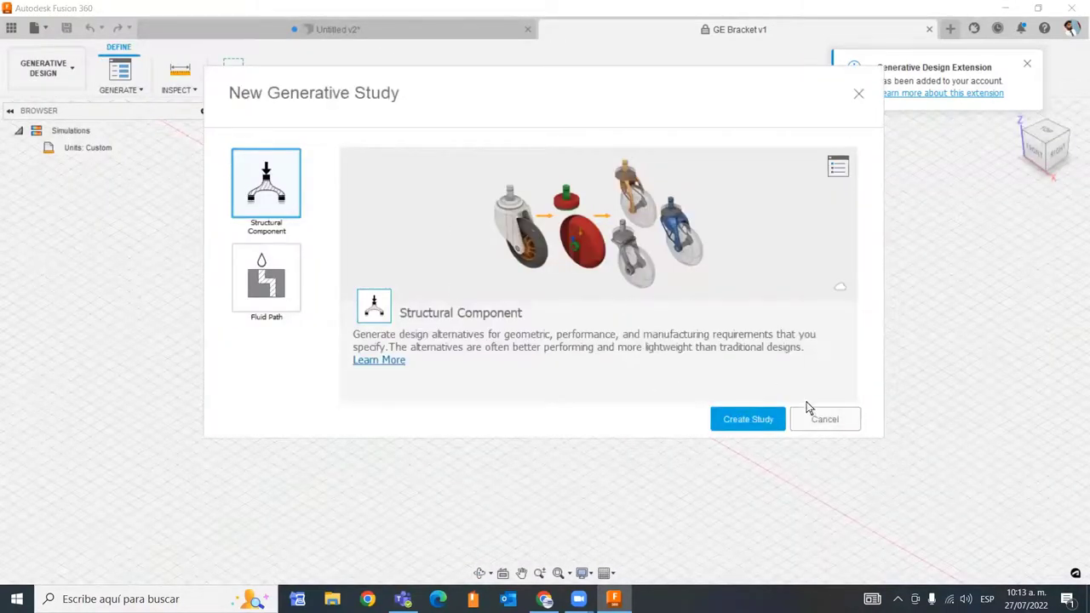
- Create a Structural Component study and mark the four post collars as preserve geometry
click(760, 422)
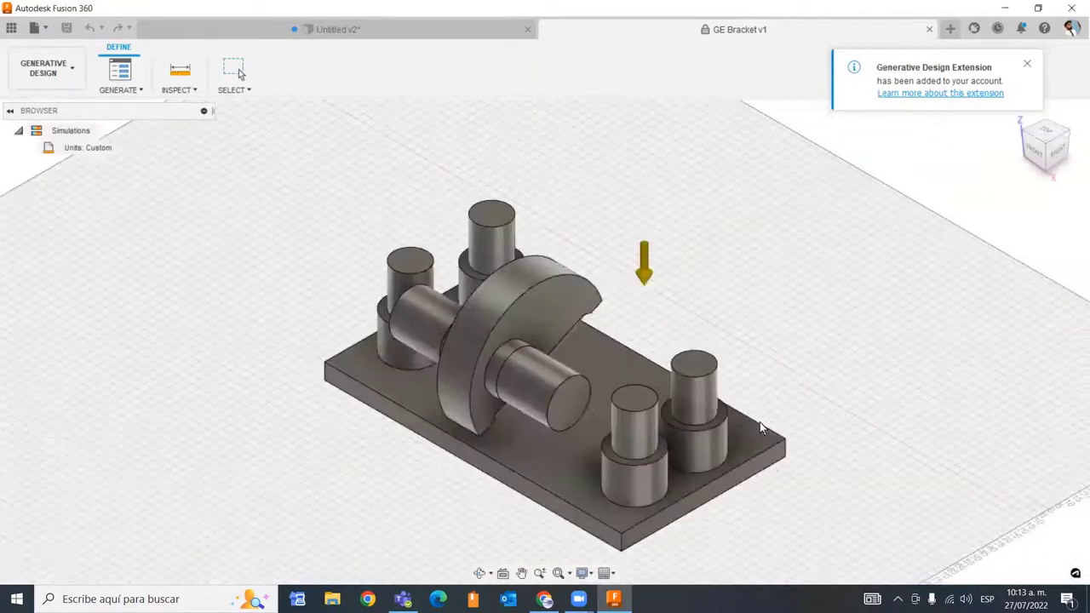
shift+middle_drag(698, 328, 581, 334)
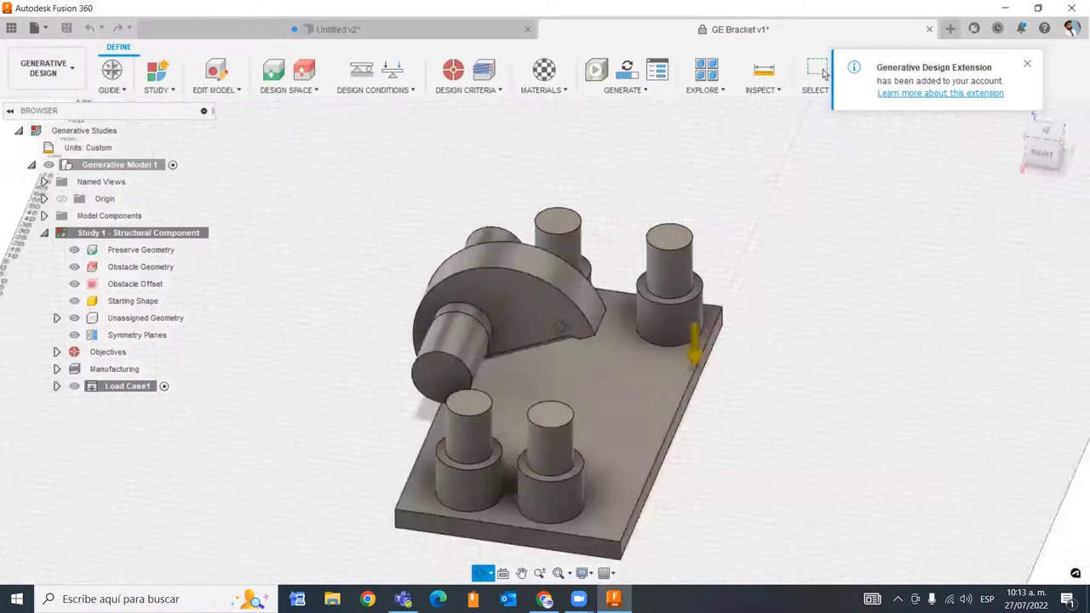
click(273, 70)
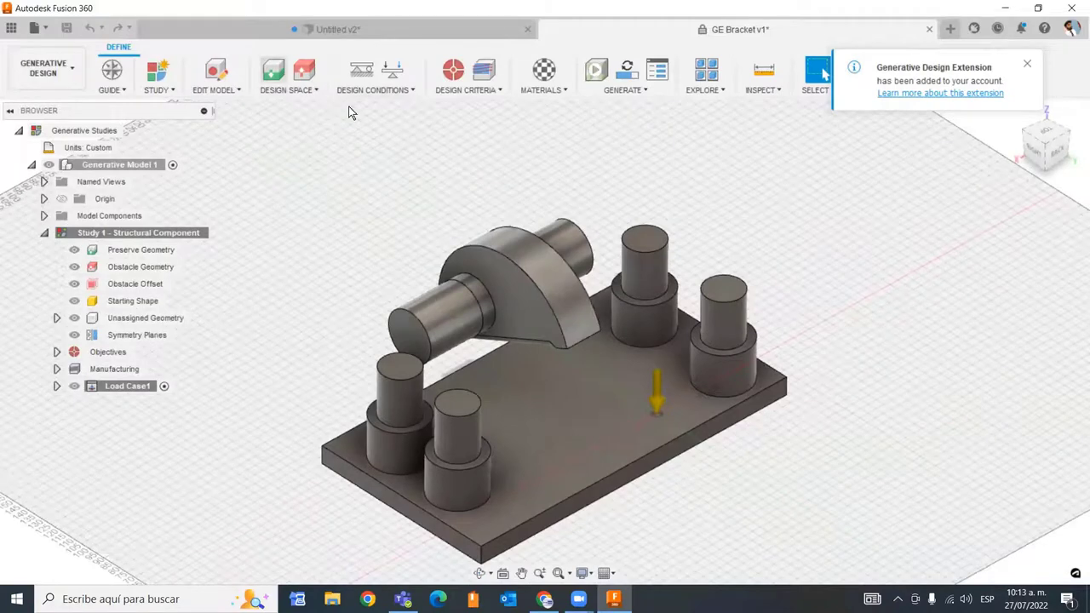
click(406, 460)
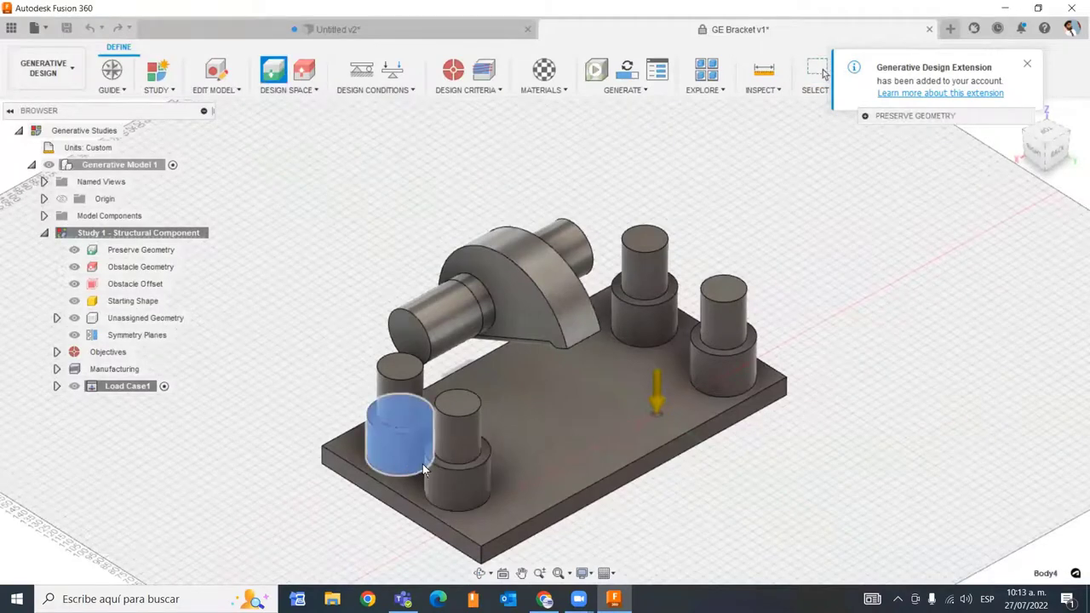
click(469, 492)
click(653, 328)
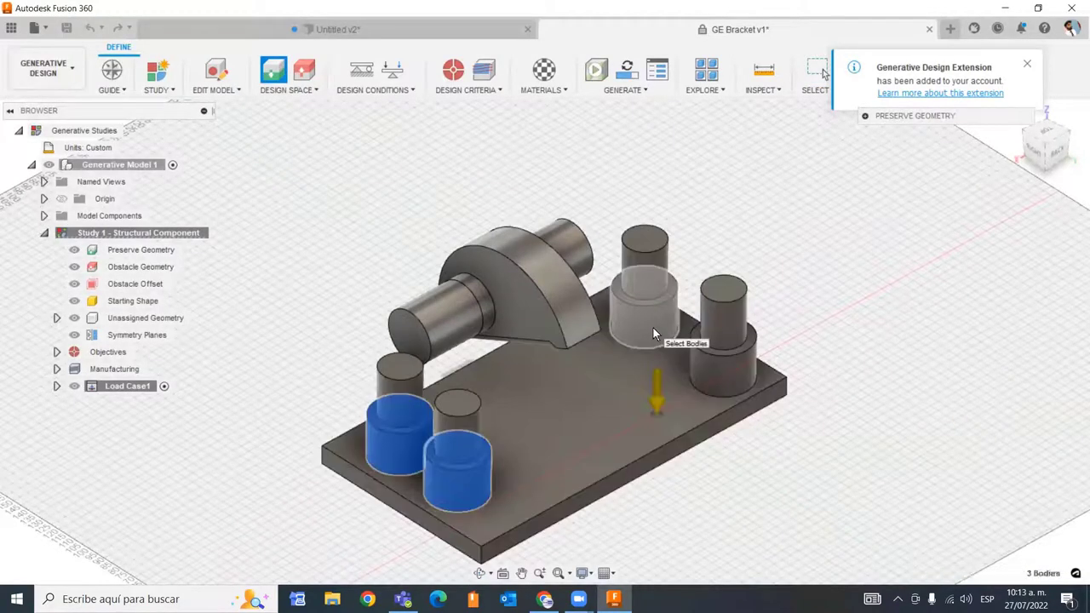
click(743, 371)
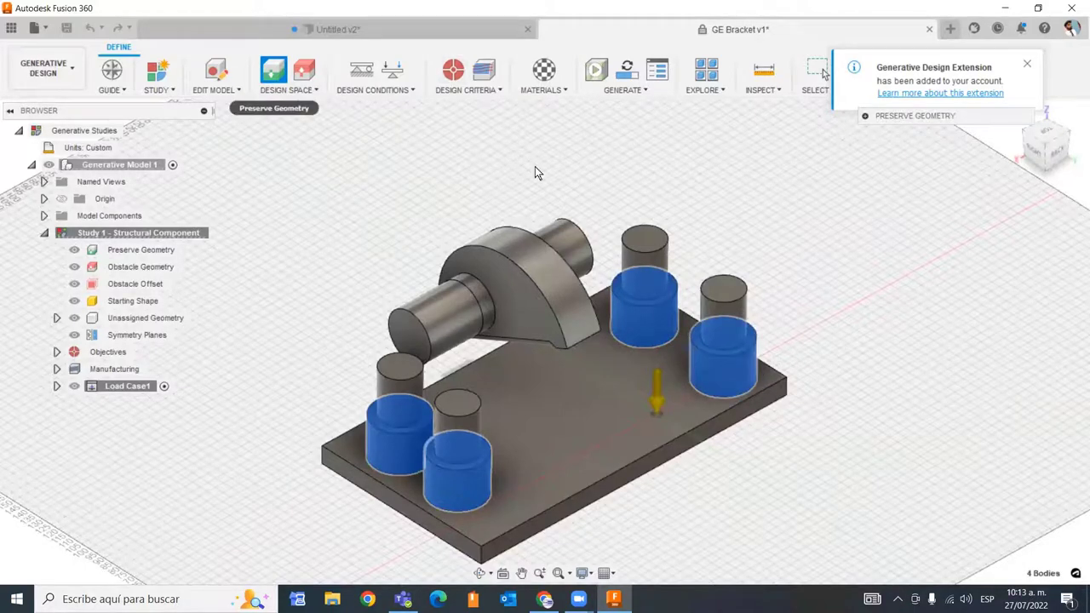
key(Return)
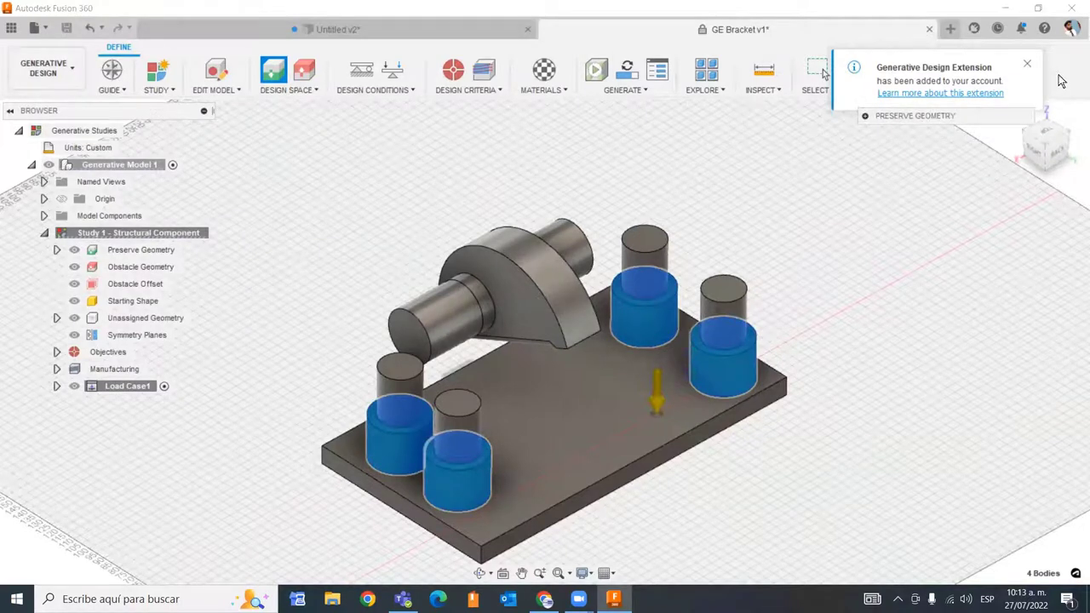
- Add the shaft ring so five bodies are preserved
click(864, 116)
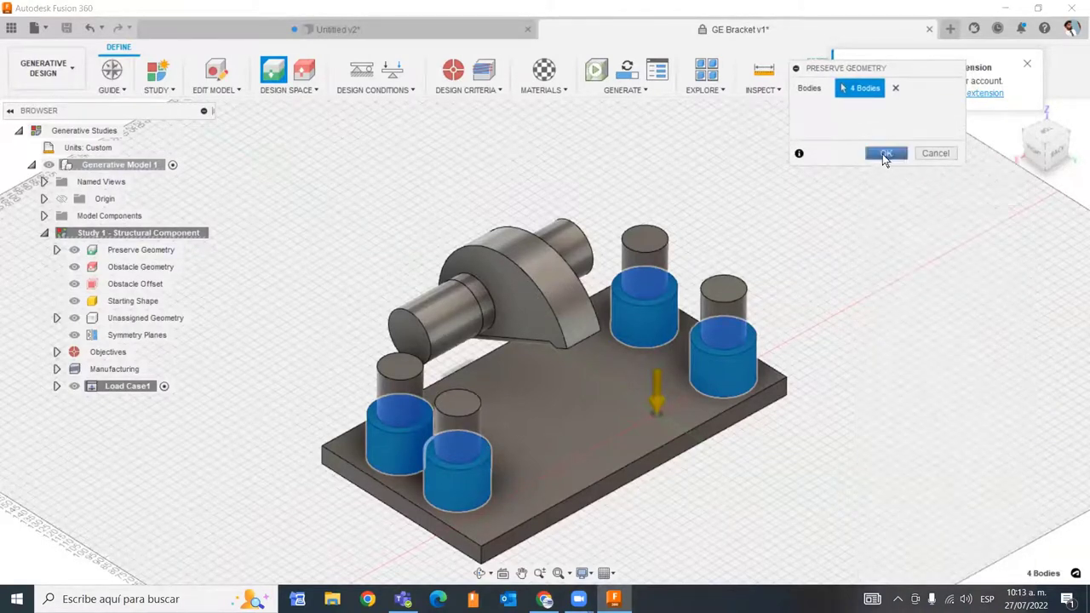
click(883, 153)
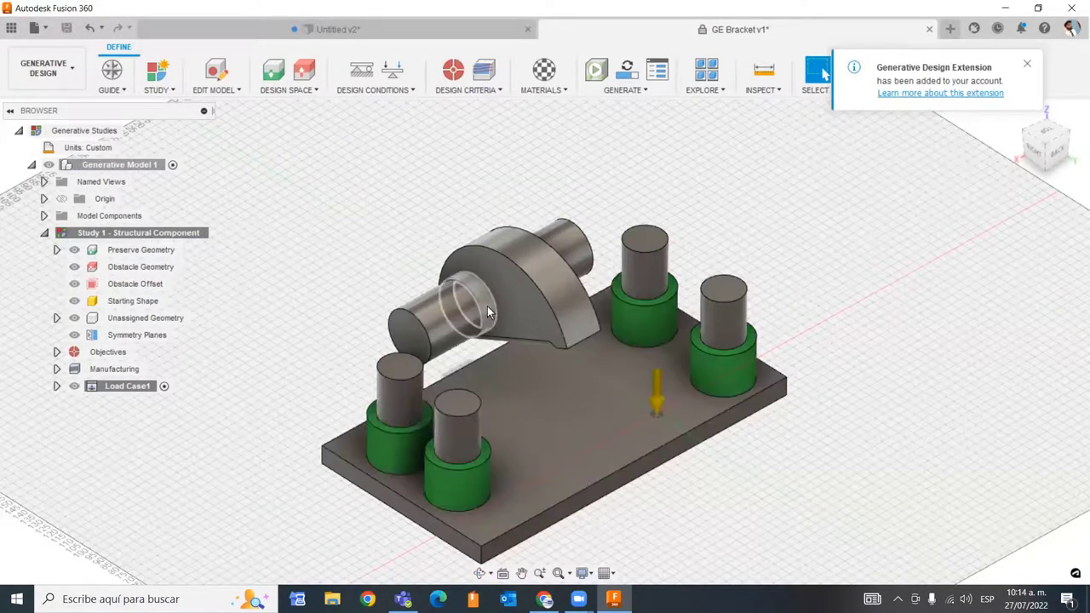
click(487, 305)
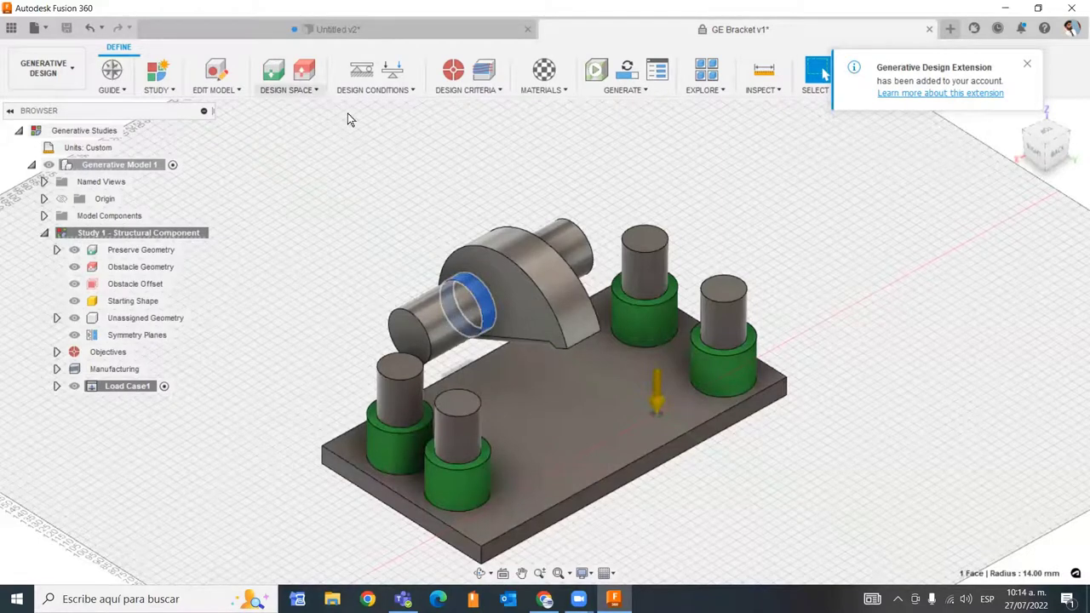
click(273, 71)
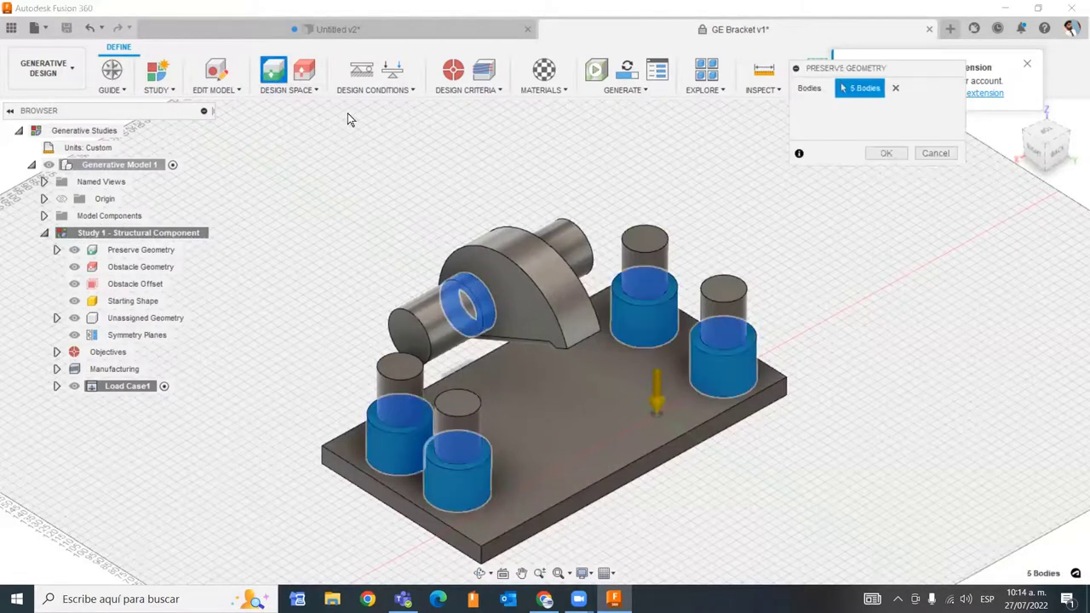
click(886, 155)
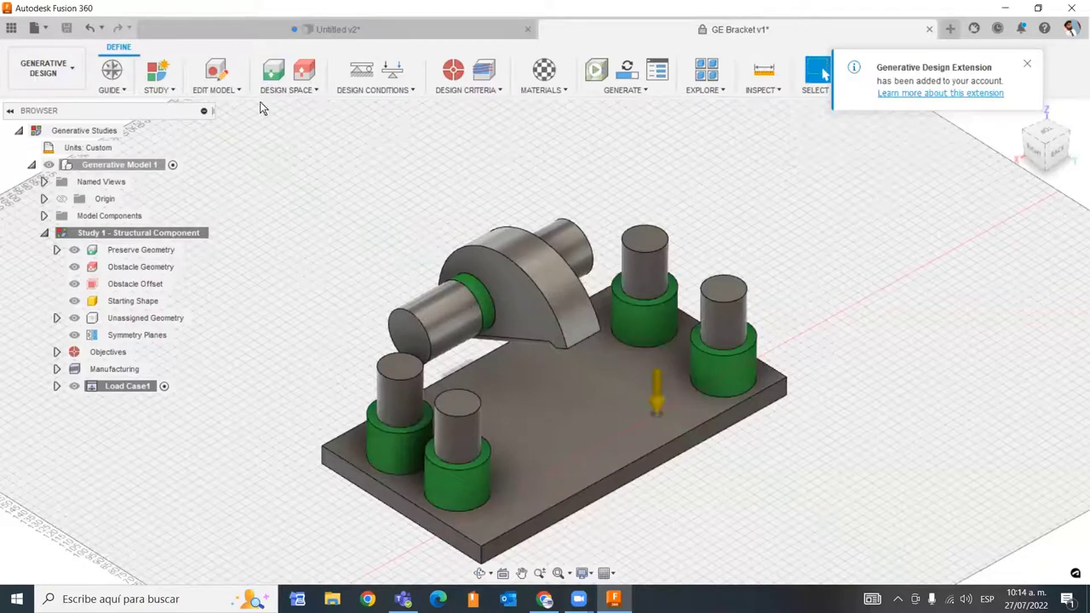
click(304, 70)
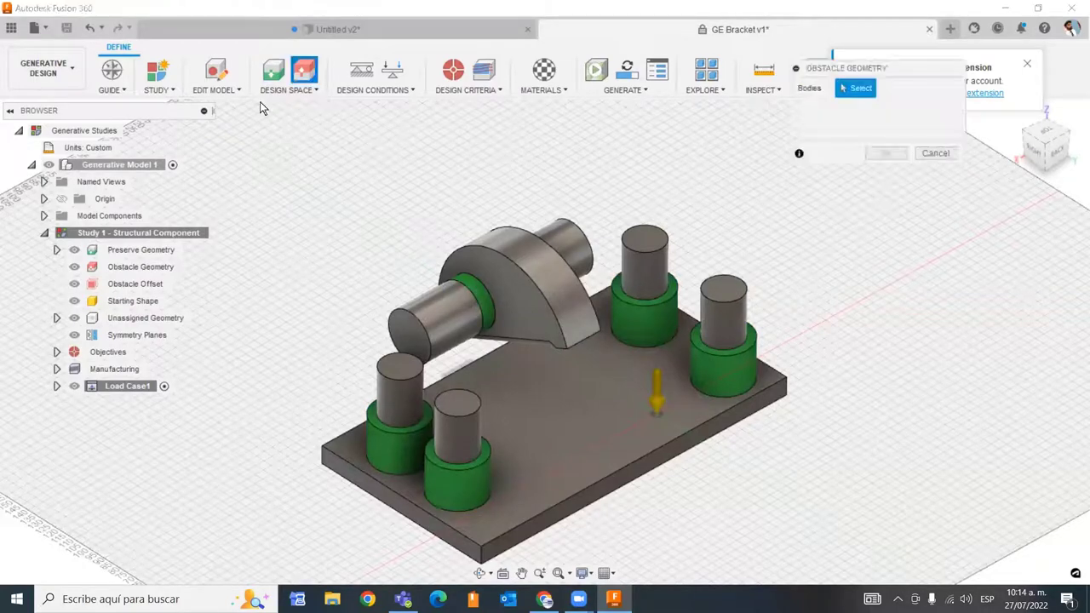
- Mark the shaft bracket and the base plate with posts as obstacle geometry
click(536, 282)
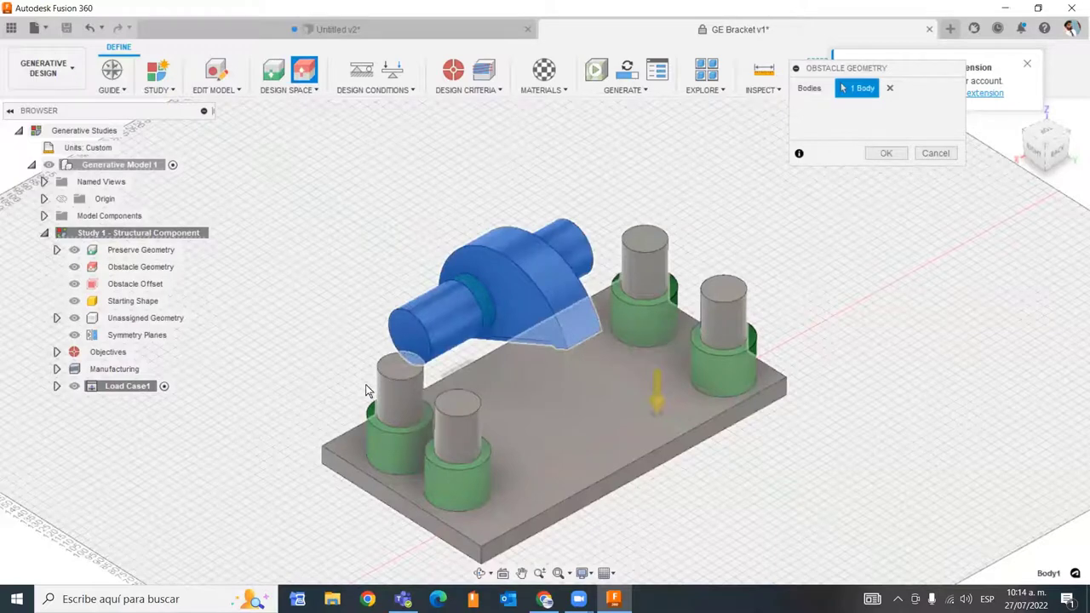
click(384, 384)
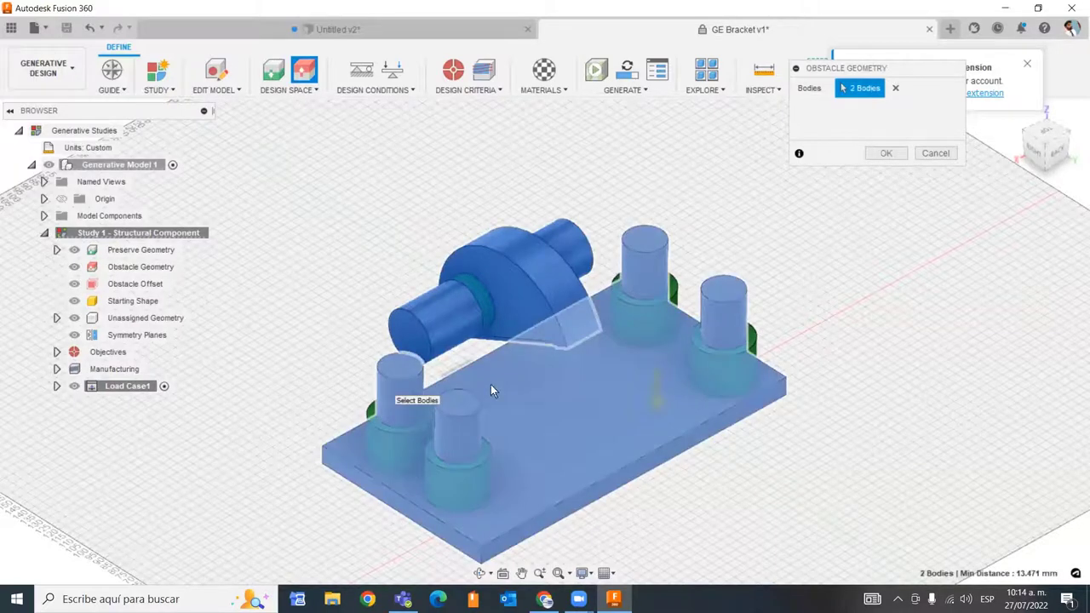
click(878, 151)
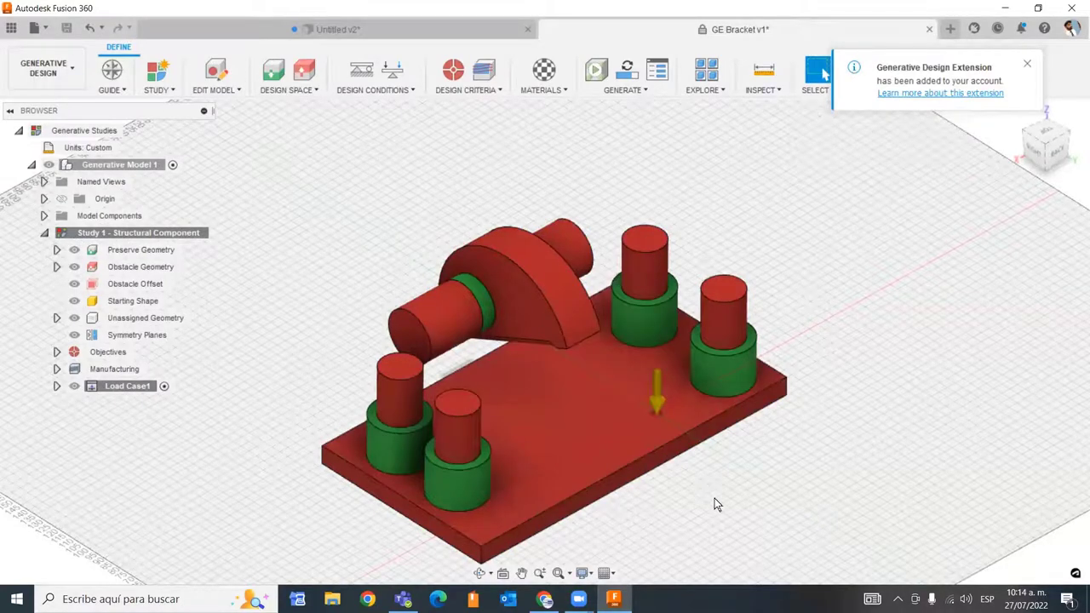
middle_drag(715, 503, 494, 494)
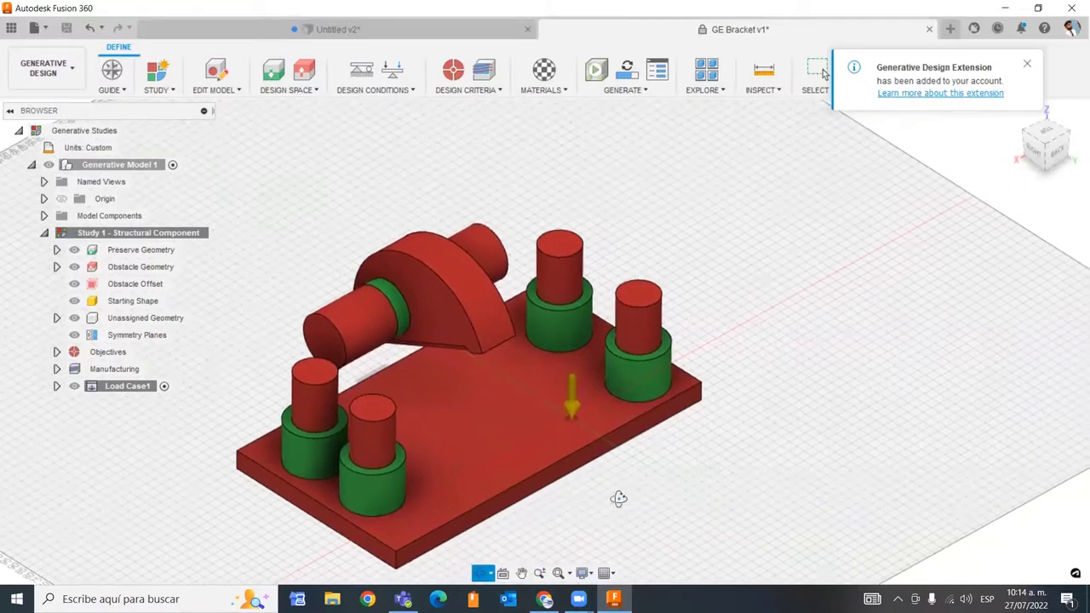
shift+middle_drag(825, 75, 580, 274)
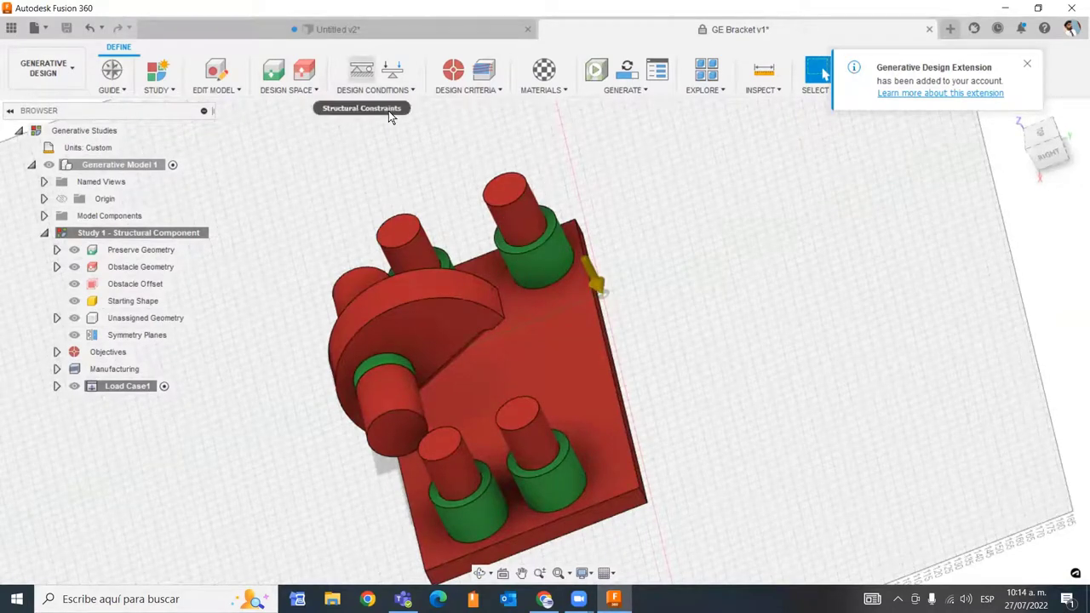
mouse_move(361, 71)
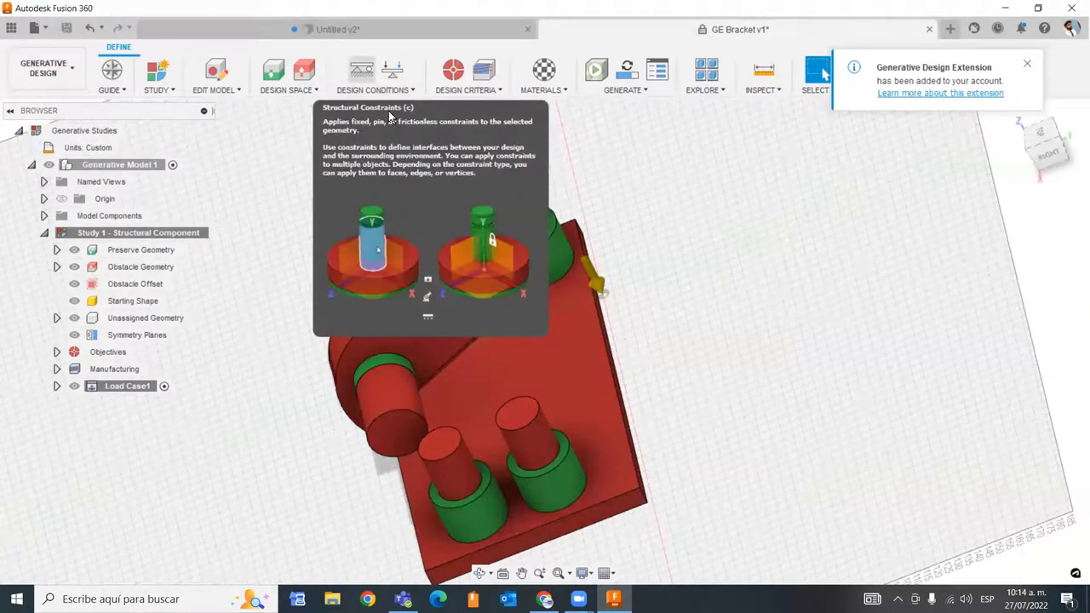
- Apply a Fixed constraint to the upper-right, lower-right and lower-left collar faces
key(c)
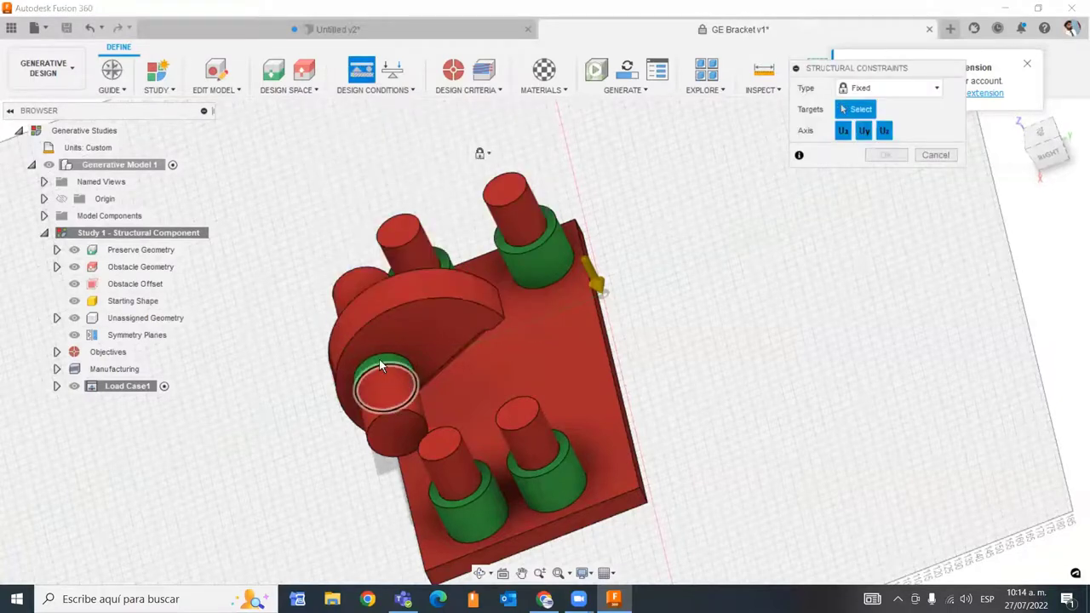
click(379, 358)
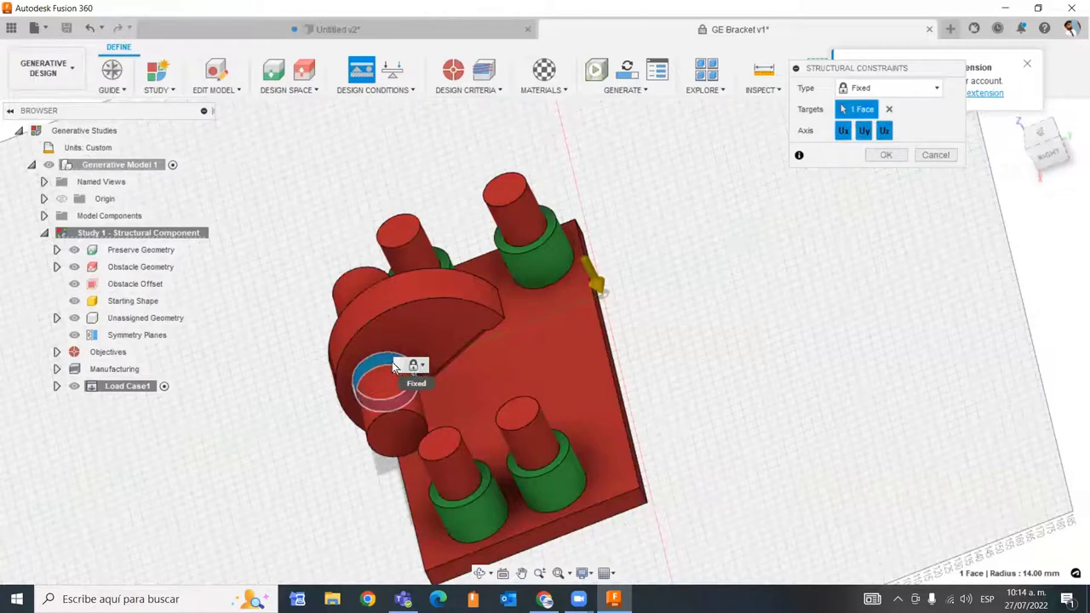
click(390, 367)
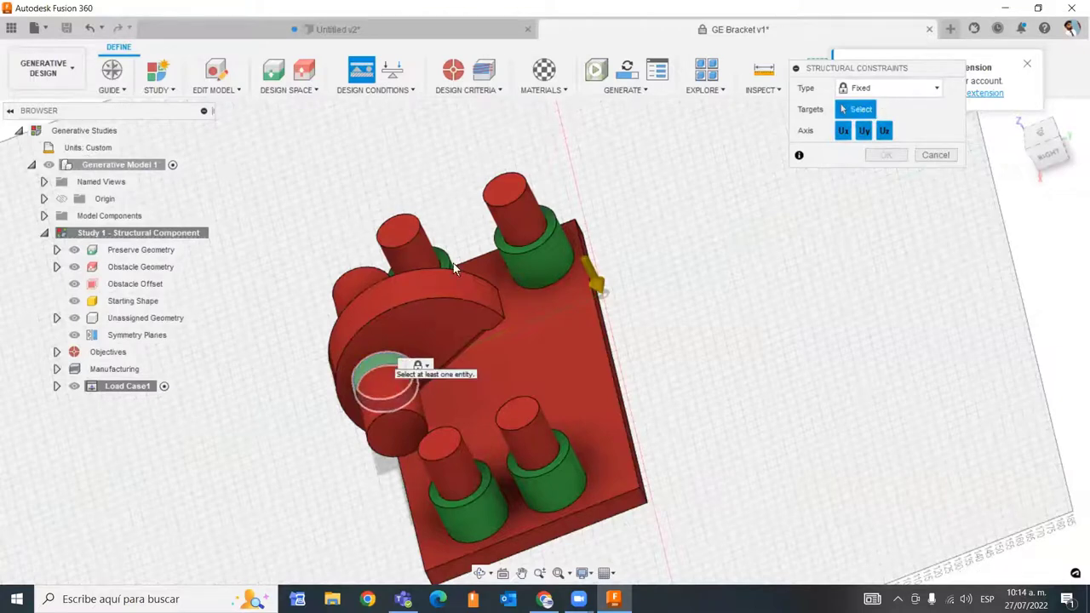
click(562, 258)
click(562, 488)
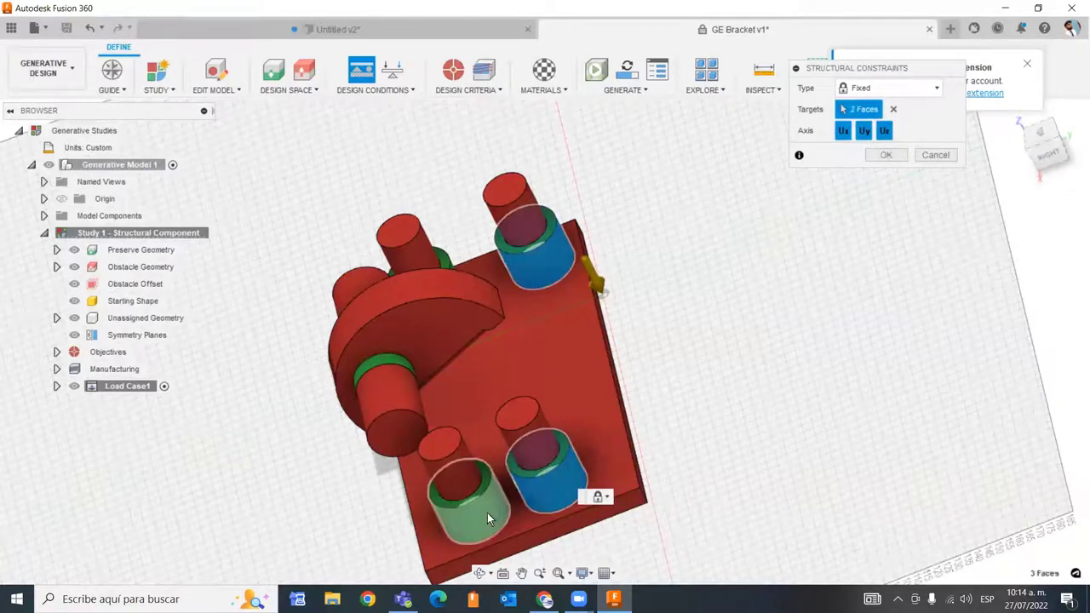
click(487, 512)
shift+middle_drag(593, 354, 556, 249)
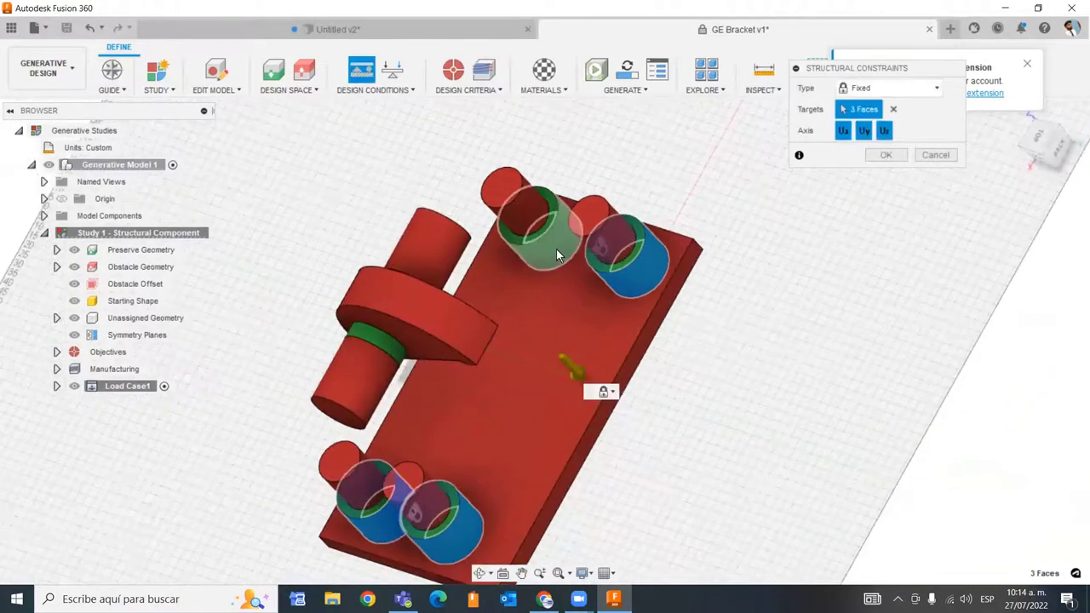
click(890, 154)
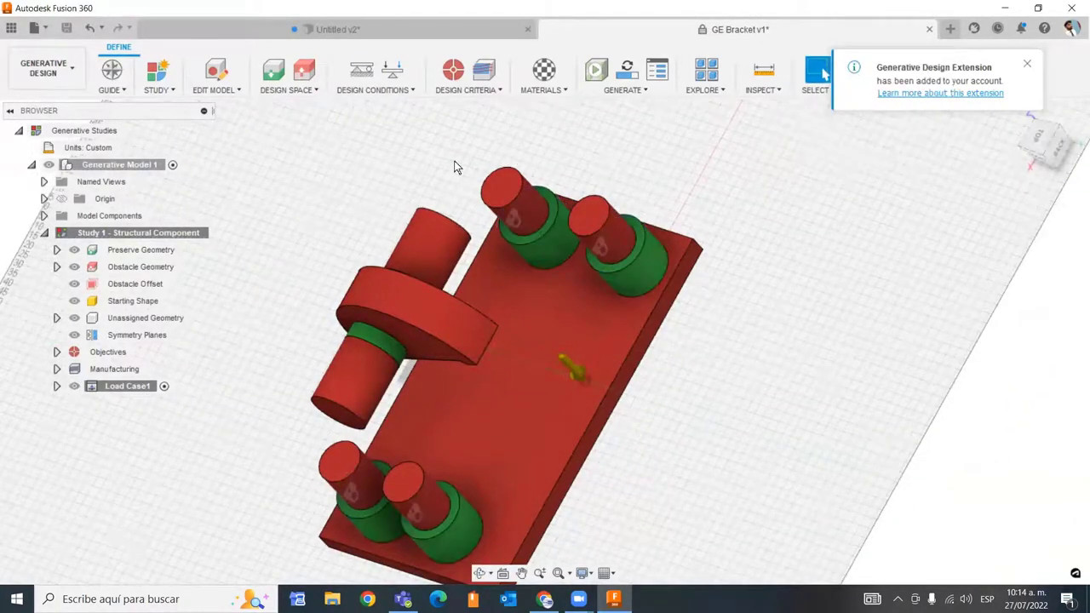
- Apply a 200 N force to the side cylinder's circular face, rotated 90° about Y
click(392, 70)
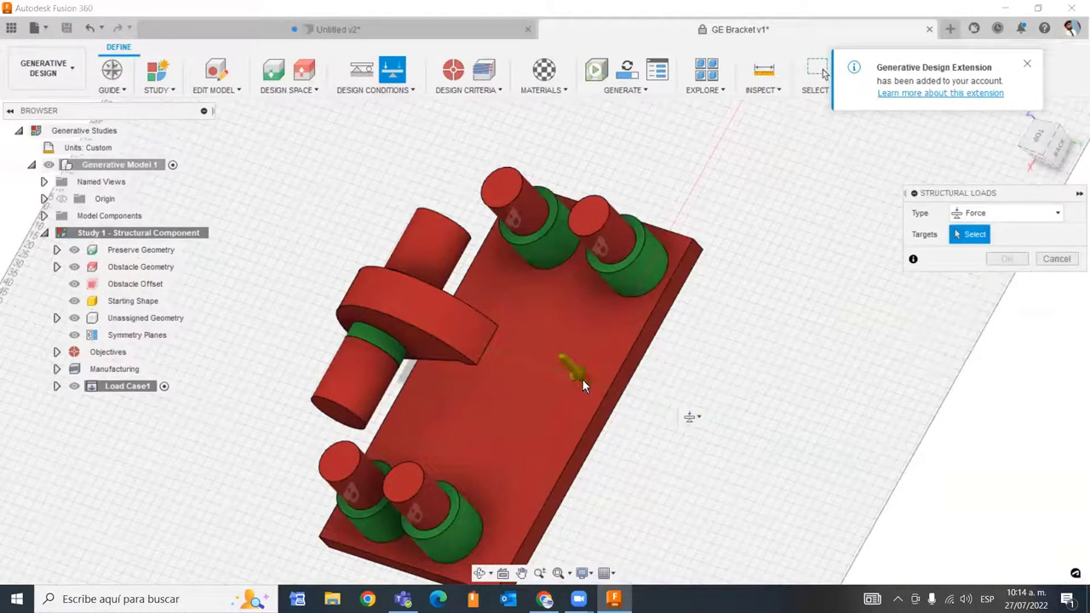
mouse_move(387, 336)
shift+middle_down()
mouse_move(432, 292)
mouse_move(623, 327)
shift+middle_up()
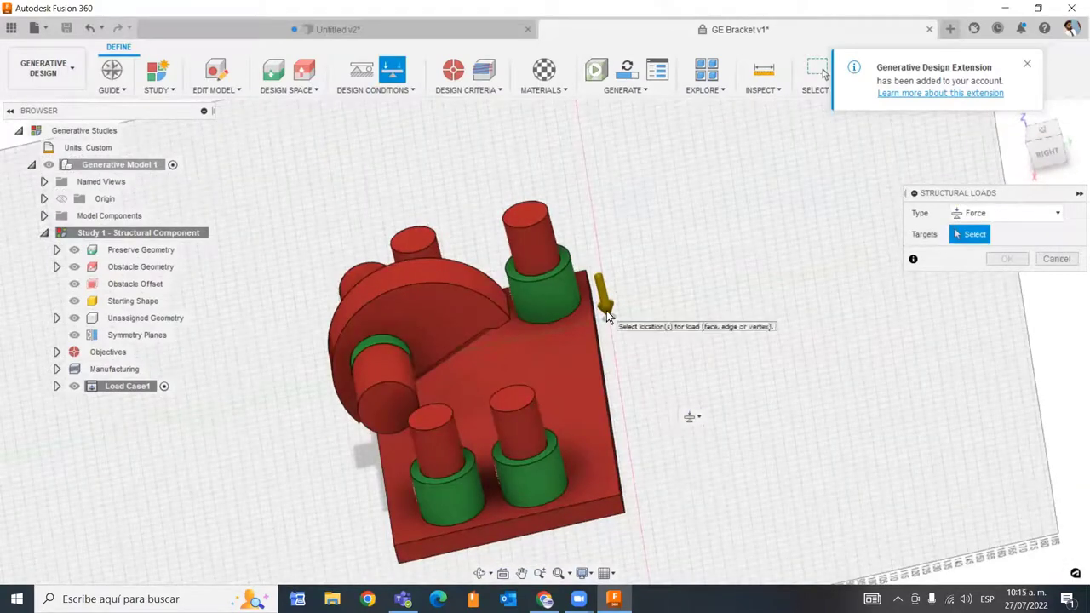
click(377, 338)
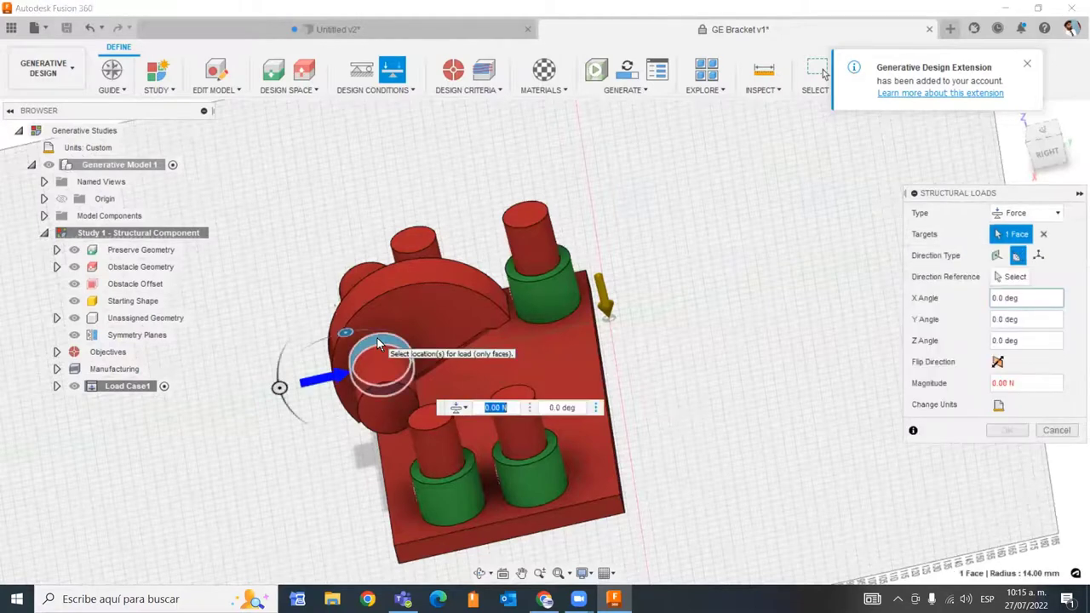
mouse_move(278, 387)
mouse_down()
mouse_move(350, 296)
mouse_move(329, 314)
mouse_up()
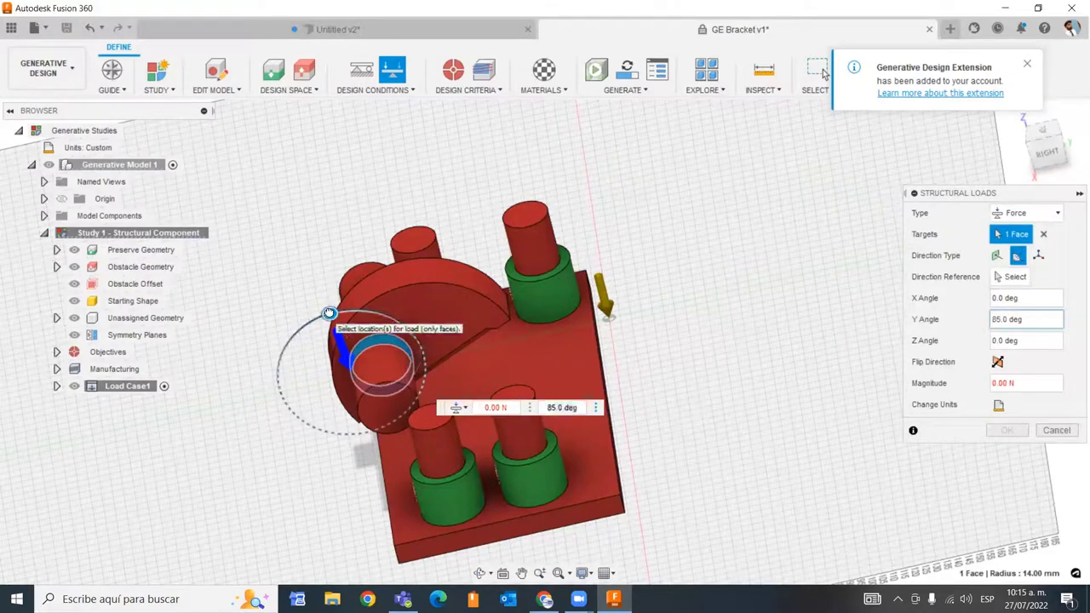
drag(330, 314, 336, 313)
drag(485, 408, 507, 408)
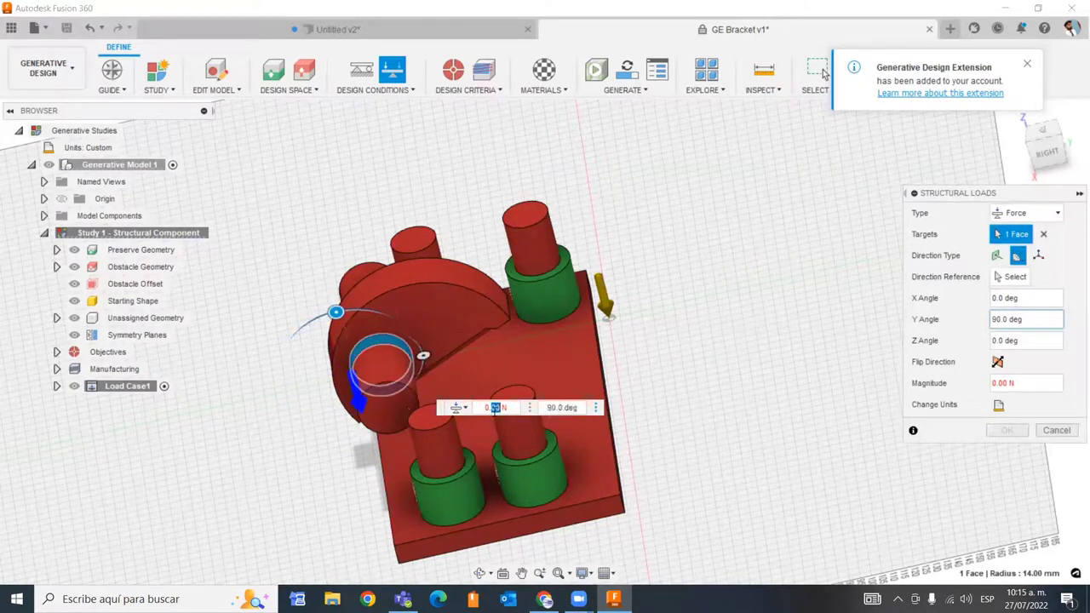
text(200)
key(Return)
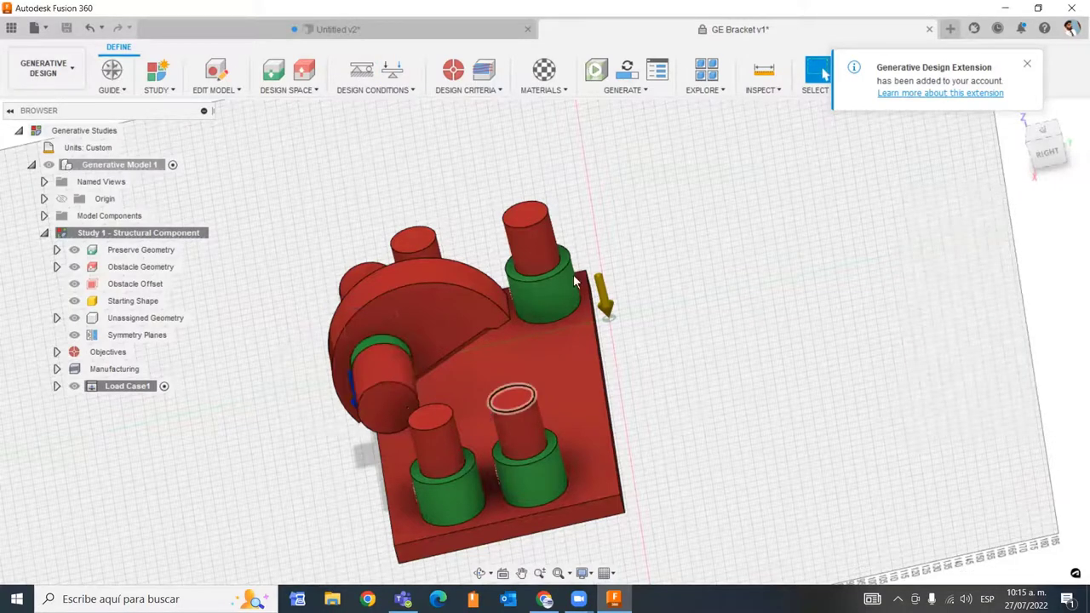
mouse_move(591, 263)
shift+middle_down()
mouse_move(822, 75)
mouse_move(511, 305)
shift+middle_up()
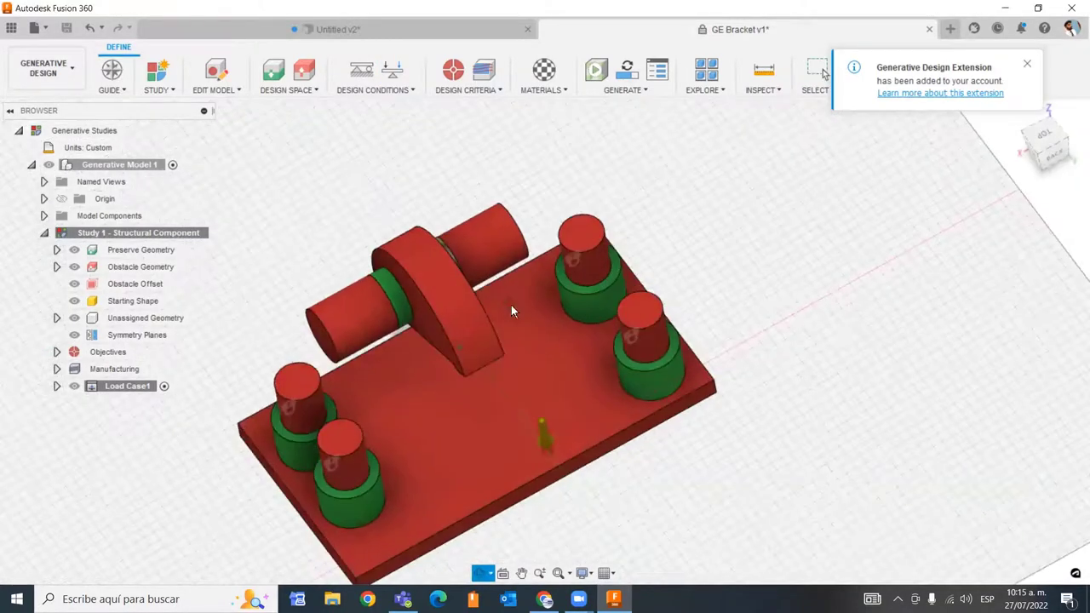
key(Escape)
shift+middle_drag(470, 139, 477, 227)
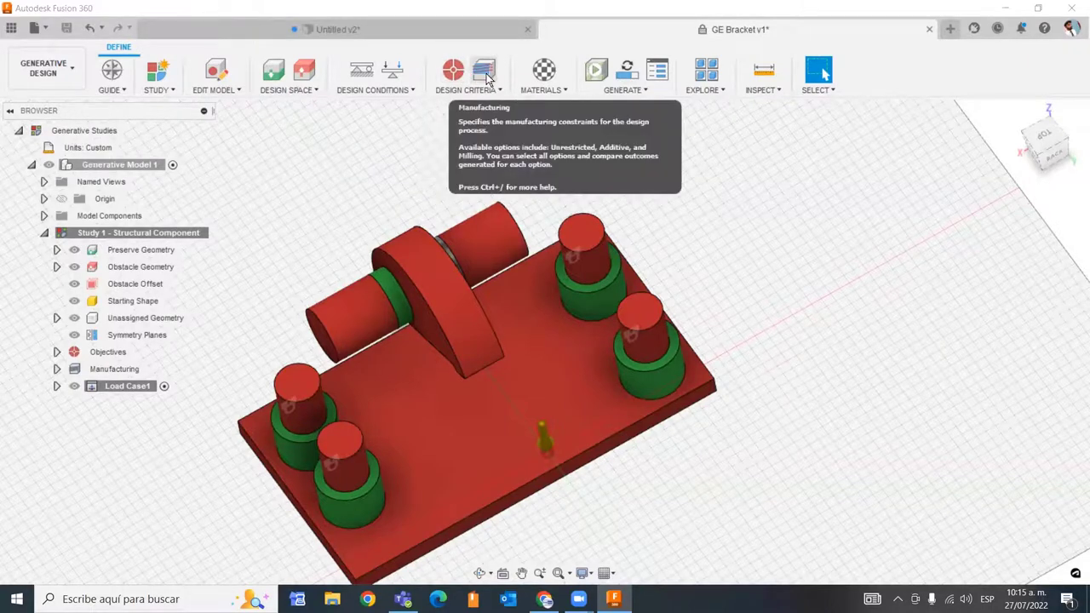
- Review and accept Unrestricted, Additive and 3-axis Milling manufacturing methods
click(487, 79)
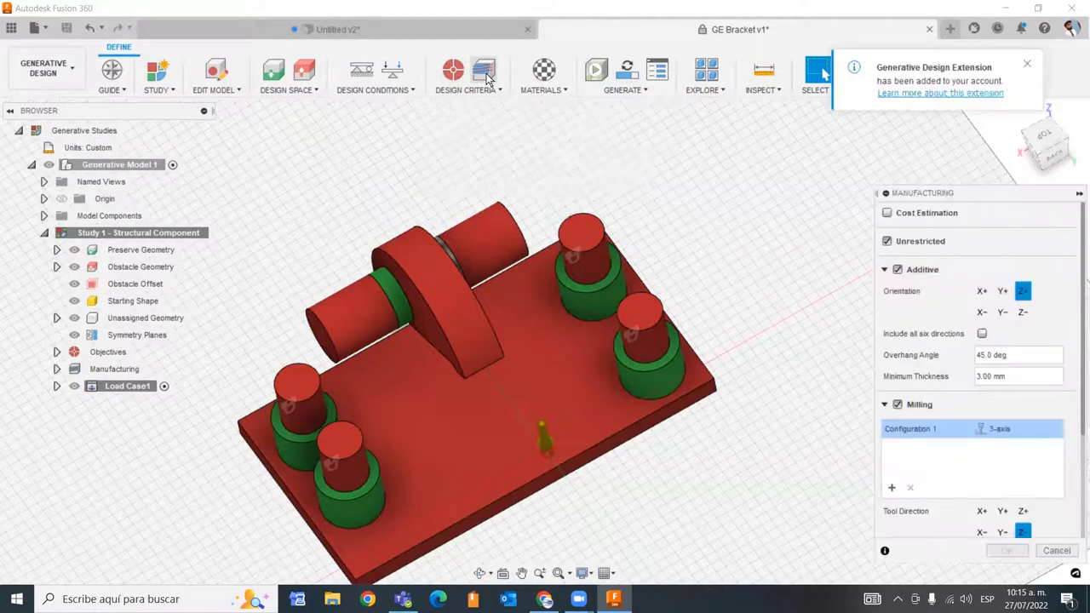
drag(957, 192, 719, 55)
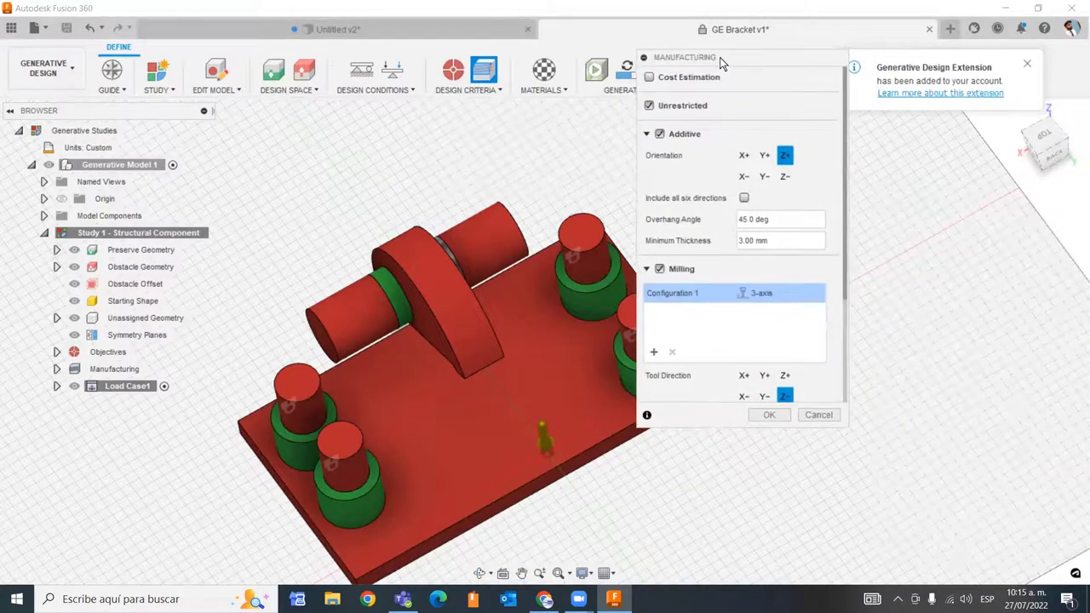
drag(719, 55, 791, 72)
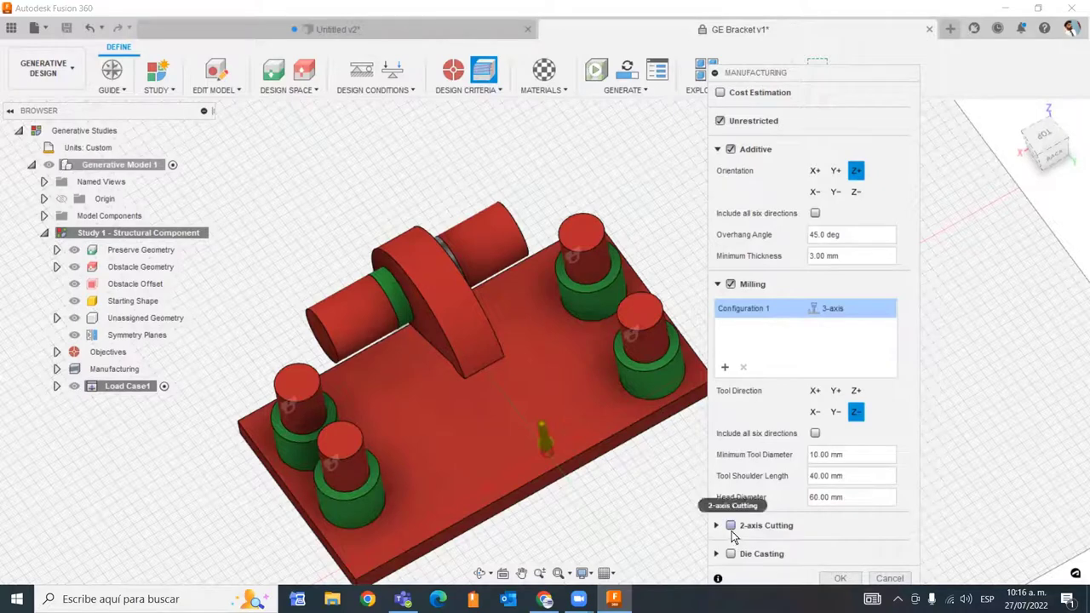
click(718, 150)
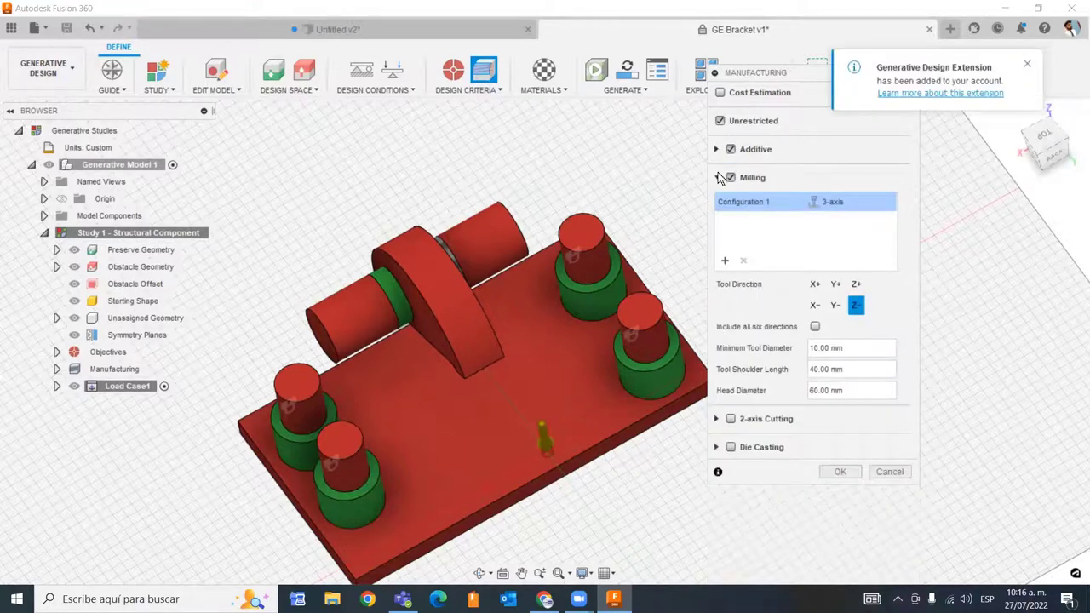
click(718, 178)
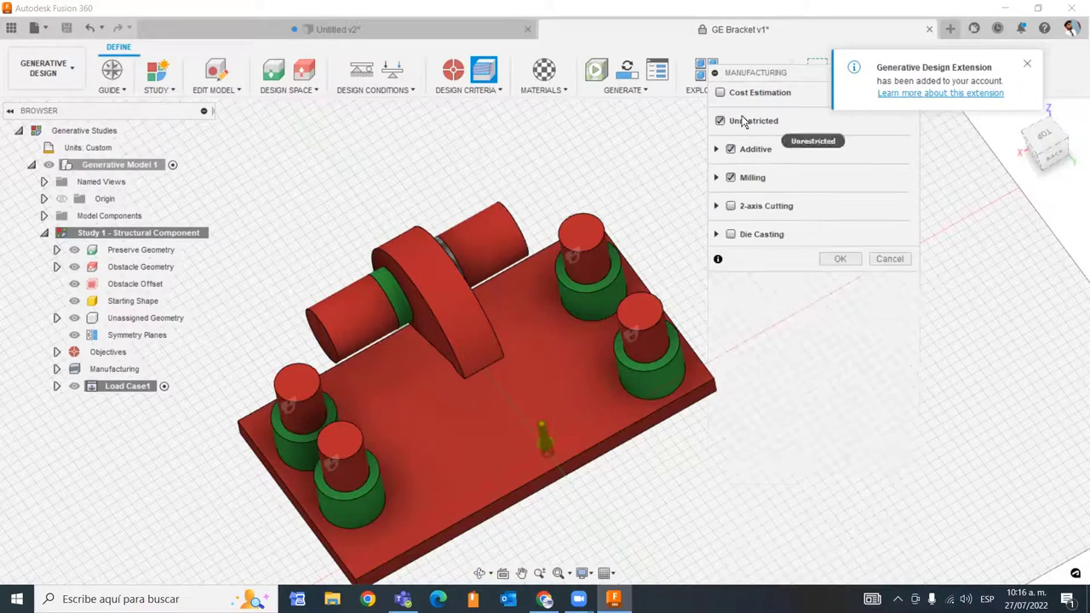
click(840, 260)
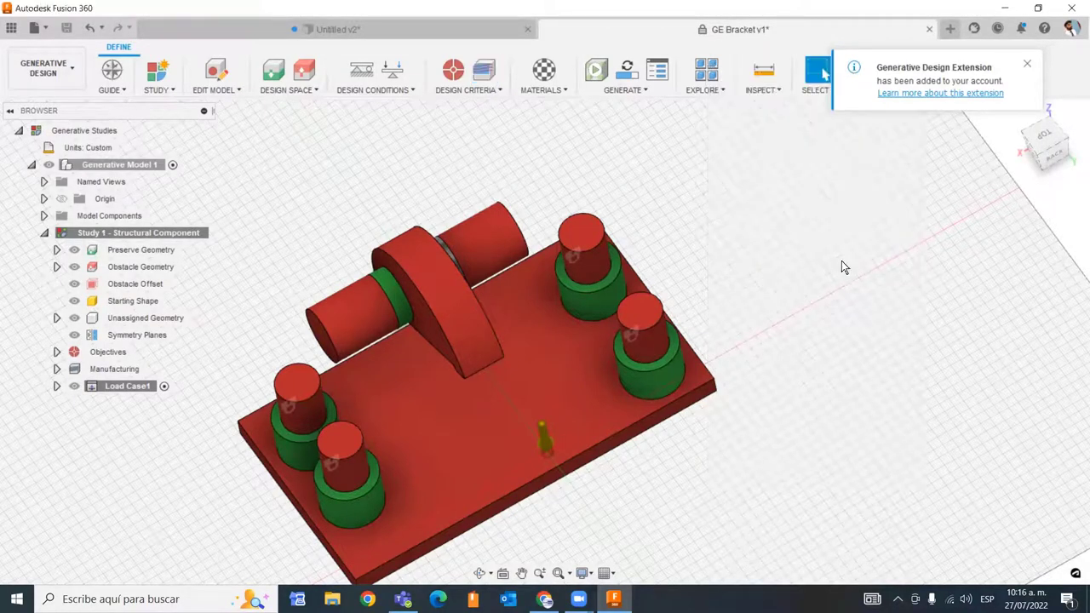
- Add Cobalt Chrome and Aluminum AlSi10Mg from the Metal library to the study
click(545, 78)
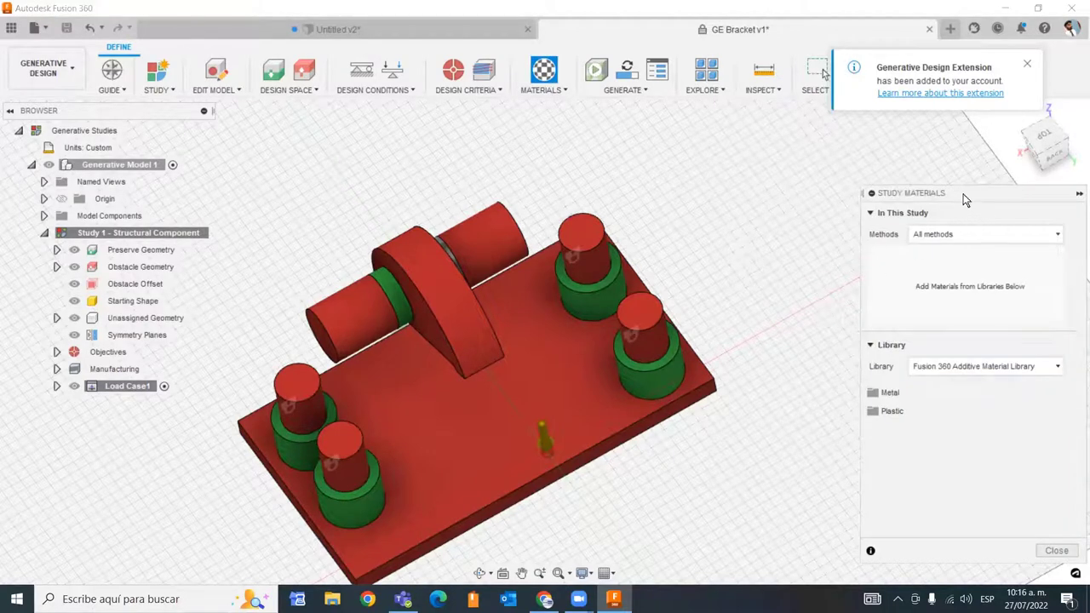
drag(963, 193, 879, 133)
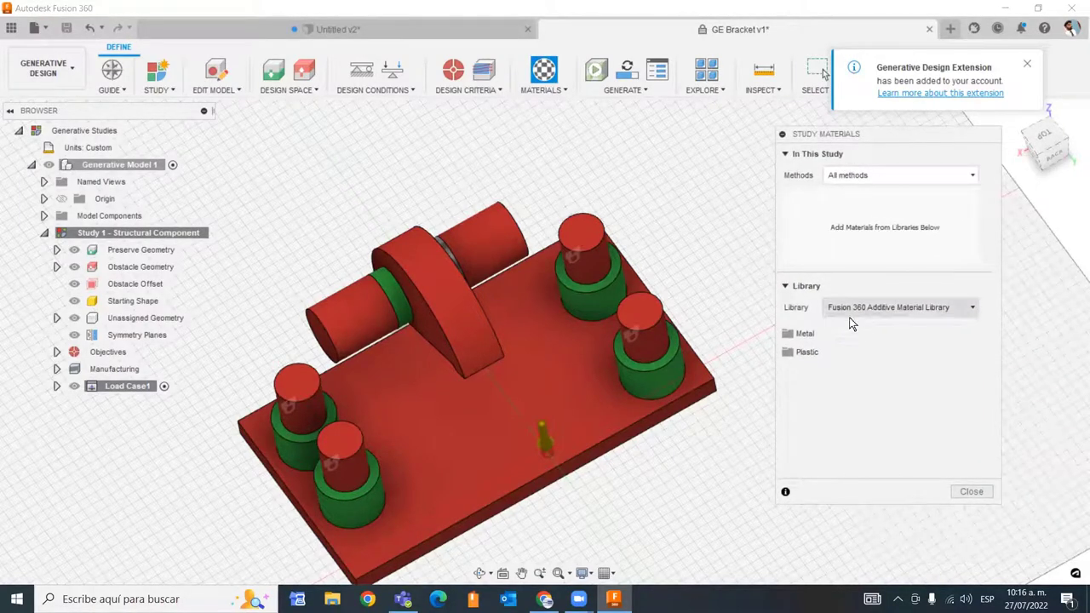
click(852, 325)
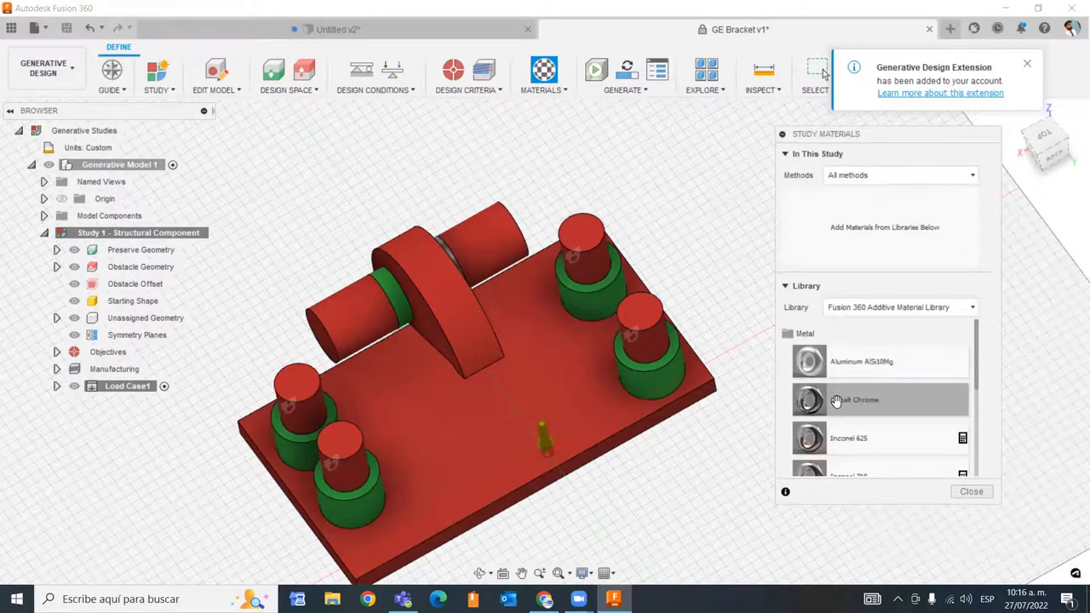
drag(836, 400, 844, 236)
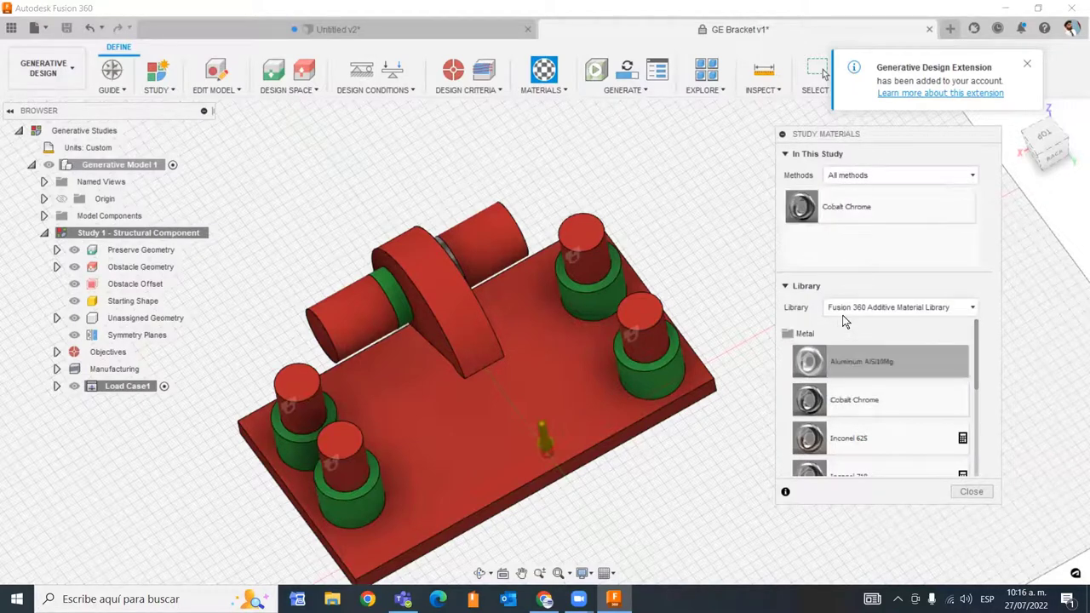
drag(839, 361, 890, 207)
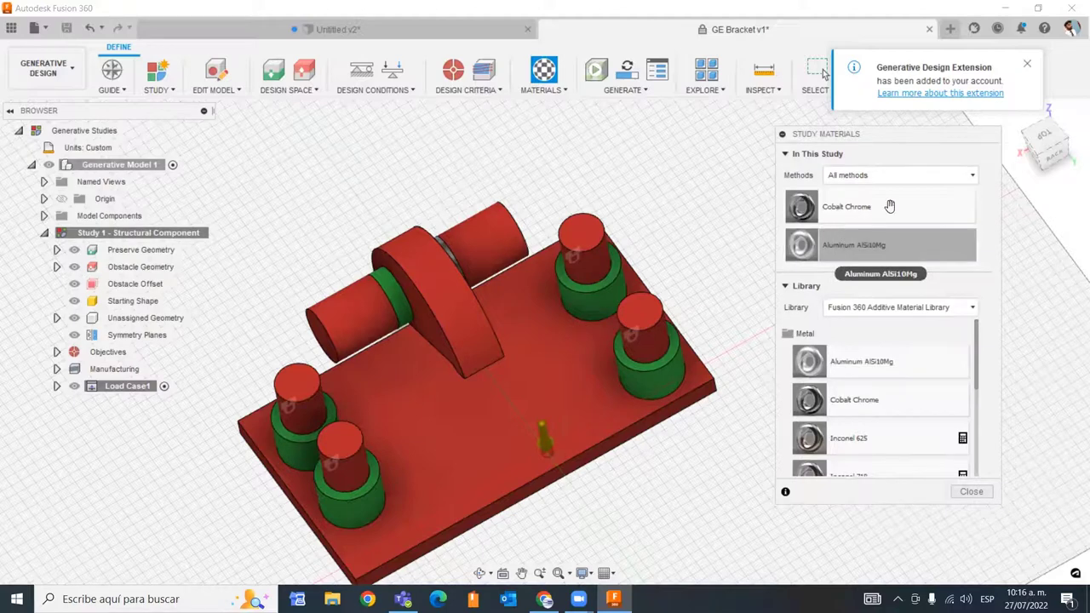
click(972, 491)
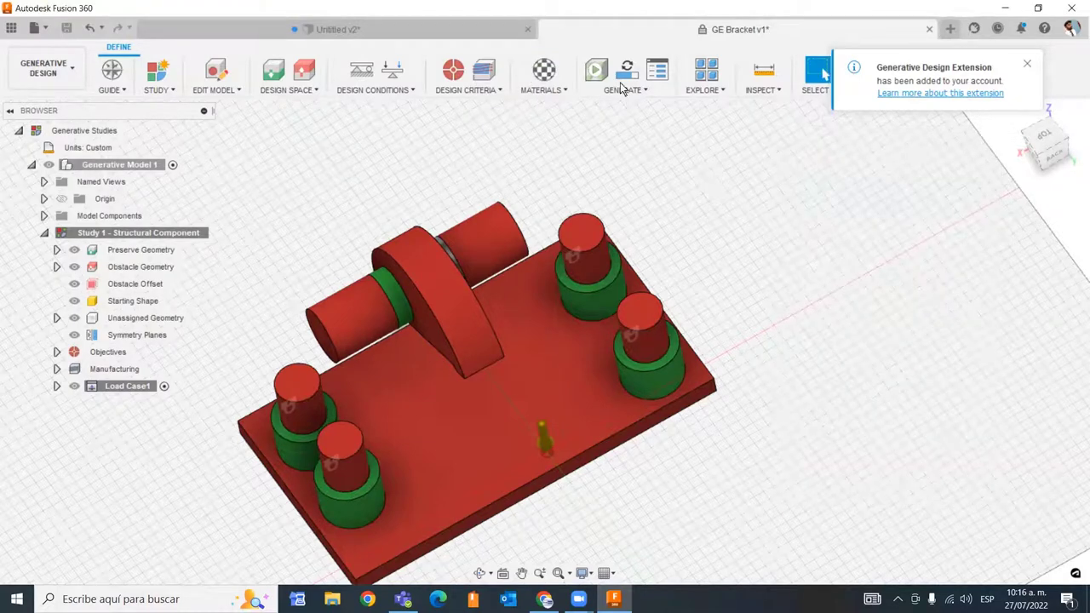
- Run the Previewer on the GE Bracket study and orbit to a lower front view
click(597, 69)
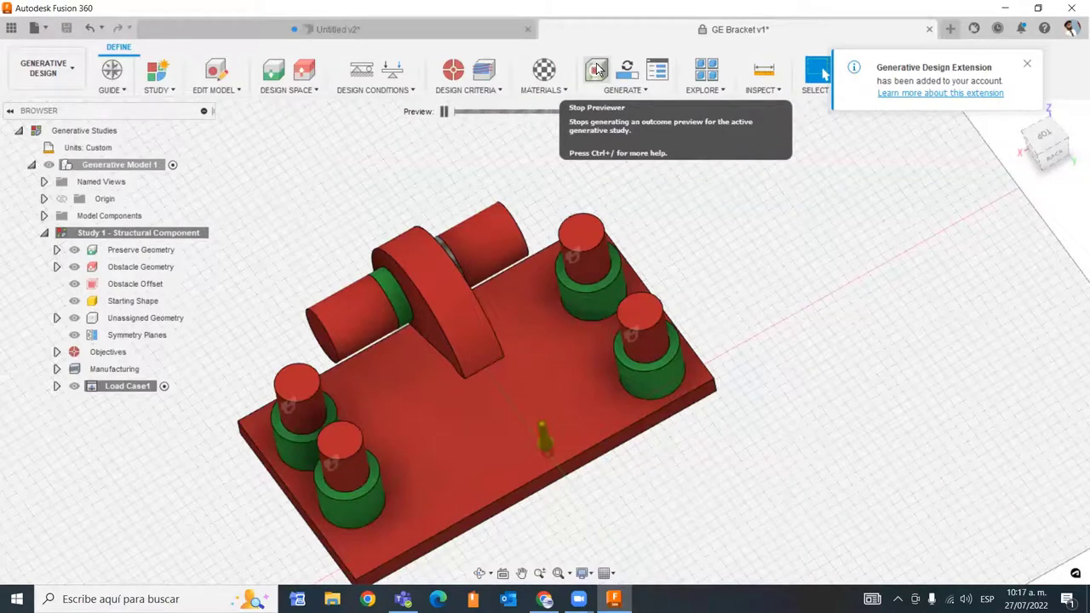
shift+middle_drag(824, 74, 546, 419)
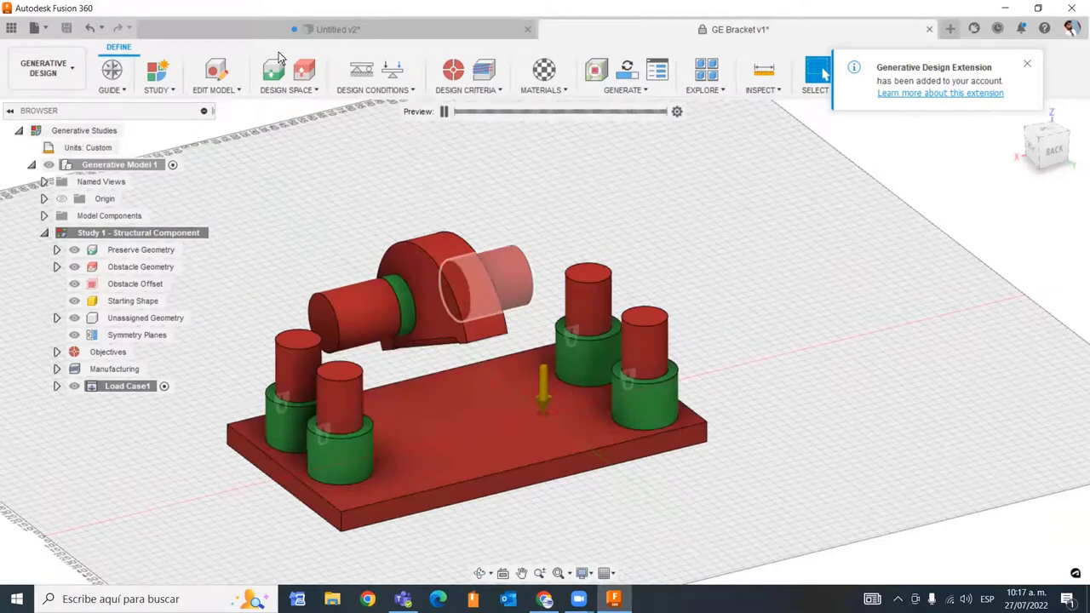
- Open the Starting Shape_GE Bracket sample from the Data Panel, then bring up Chrome's Fusion Team page
click(12, 28)
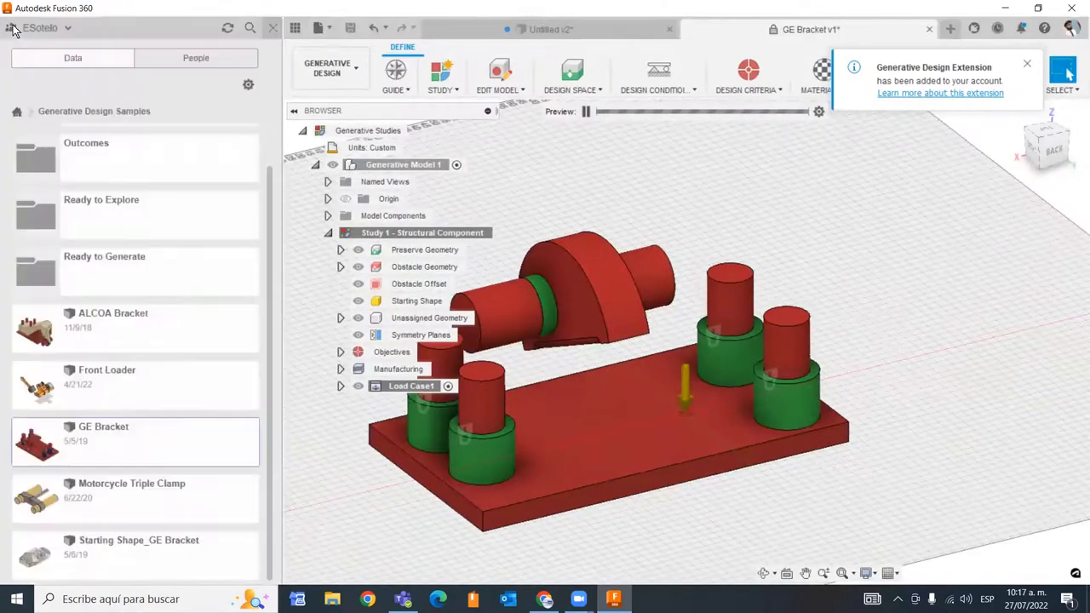
click(83, 555)
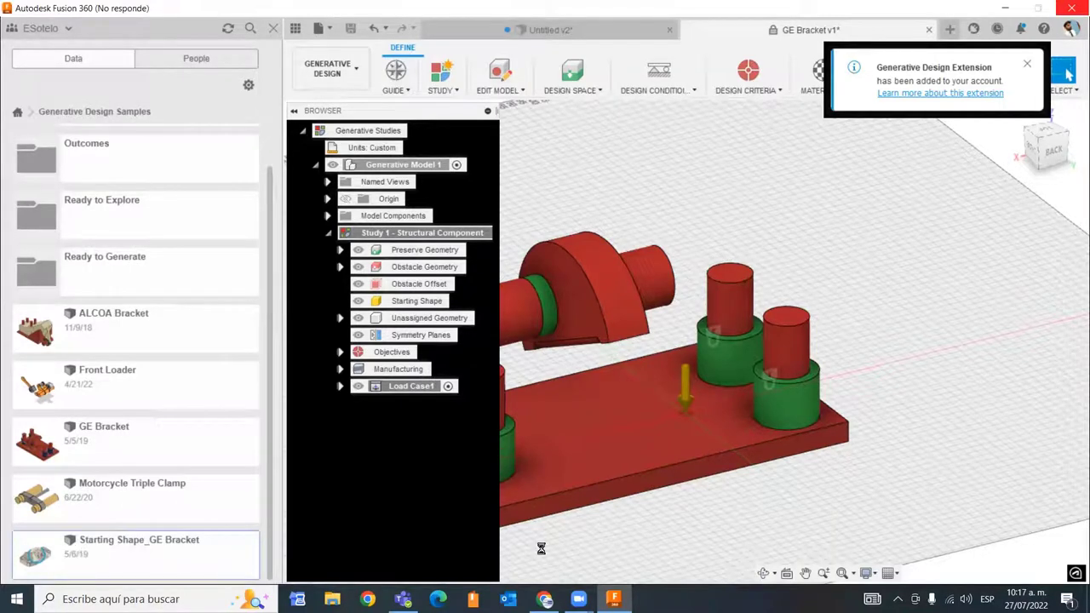
click(545, 598)
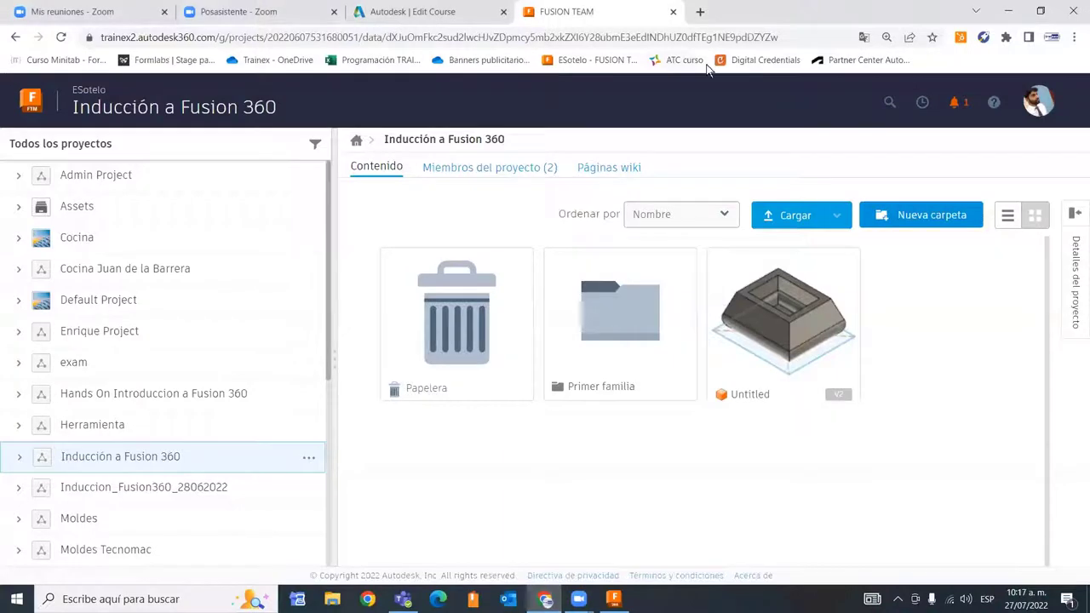
- Search Google for 'diseño generativo' in a new browser tab
click(700, 12)
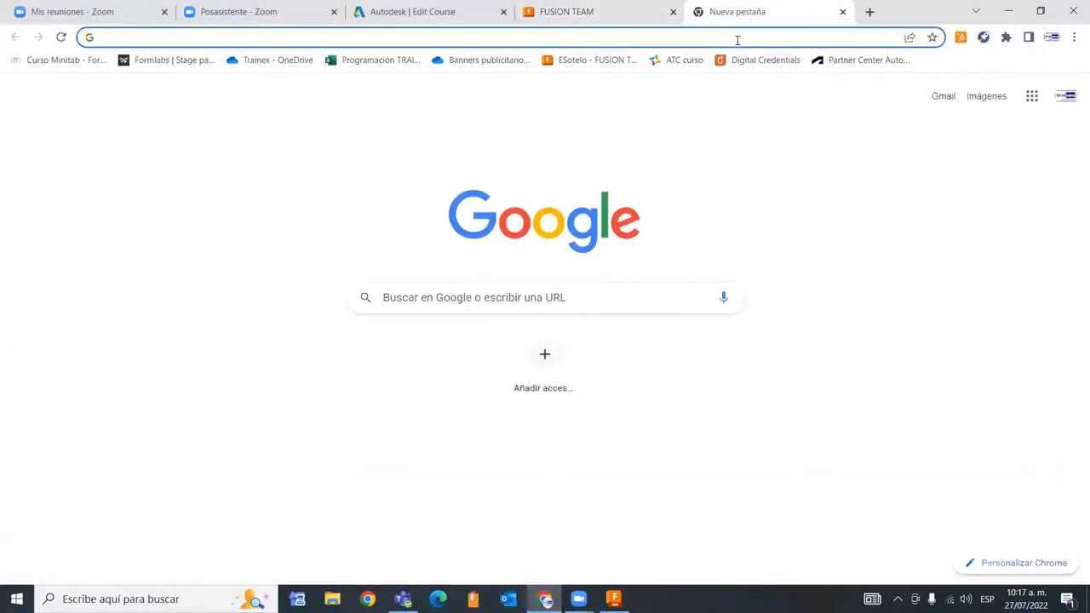
text(diseño generat)
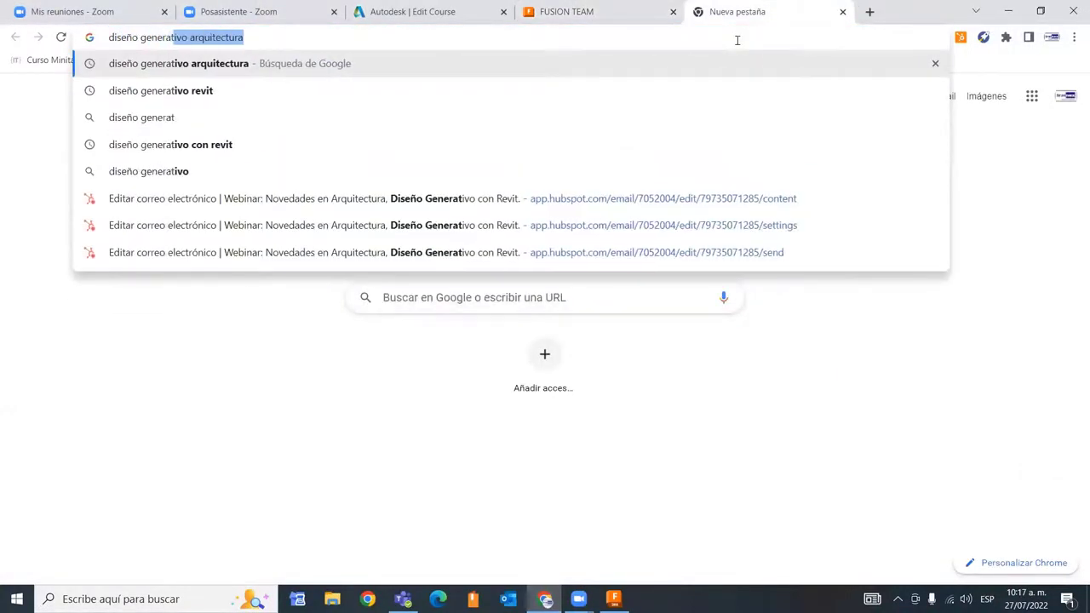
text(ivo)
key(BackSpace)
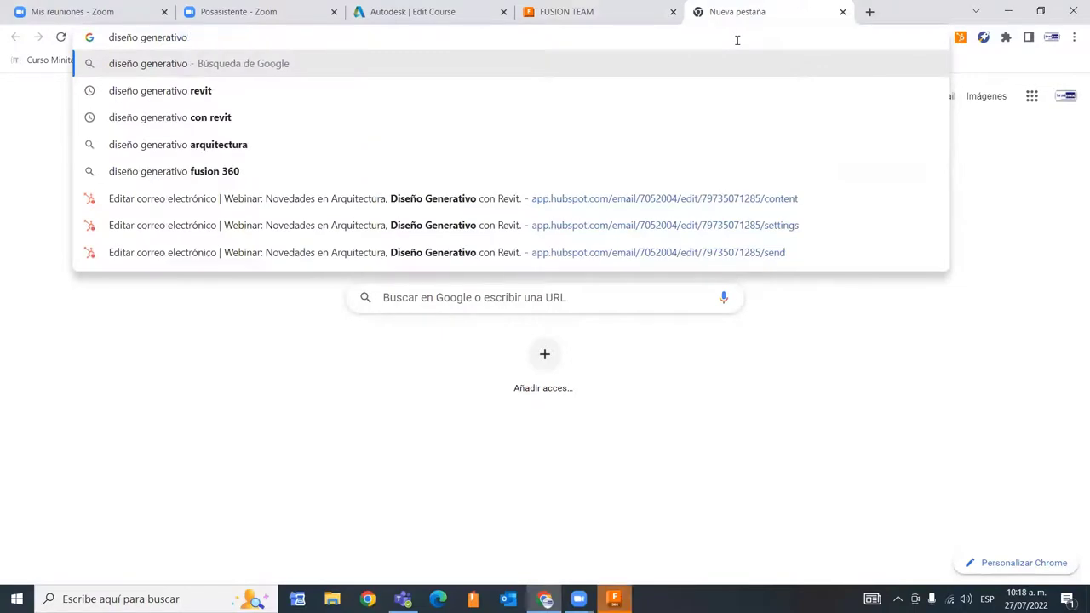
key(Return)
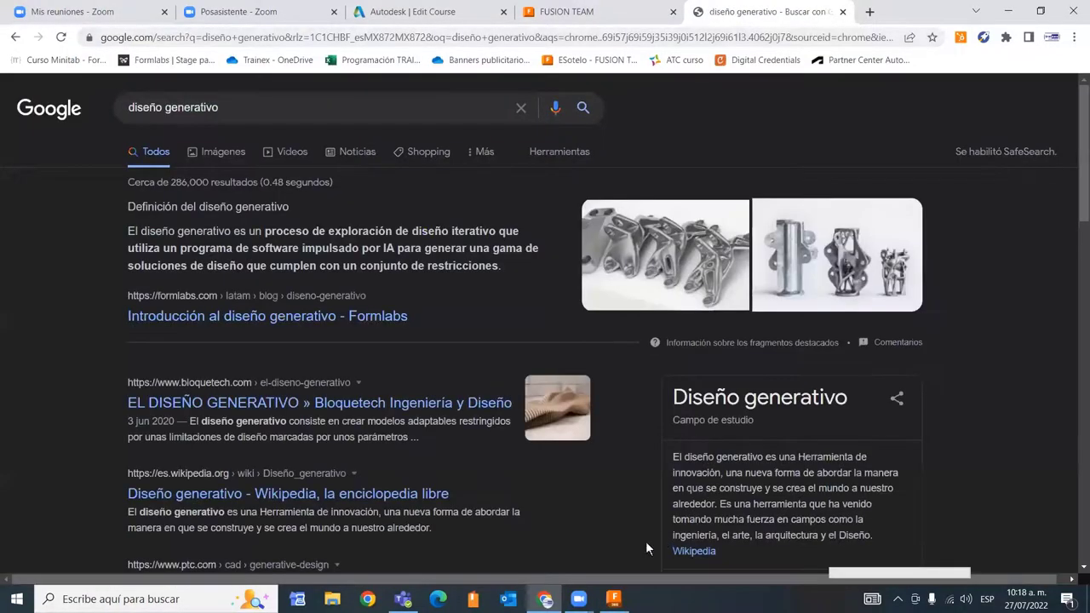
- Preview the infinite-possibilities and Bloquetech generative design images, then return to Fusion 360
click(688, 231)
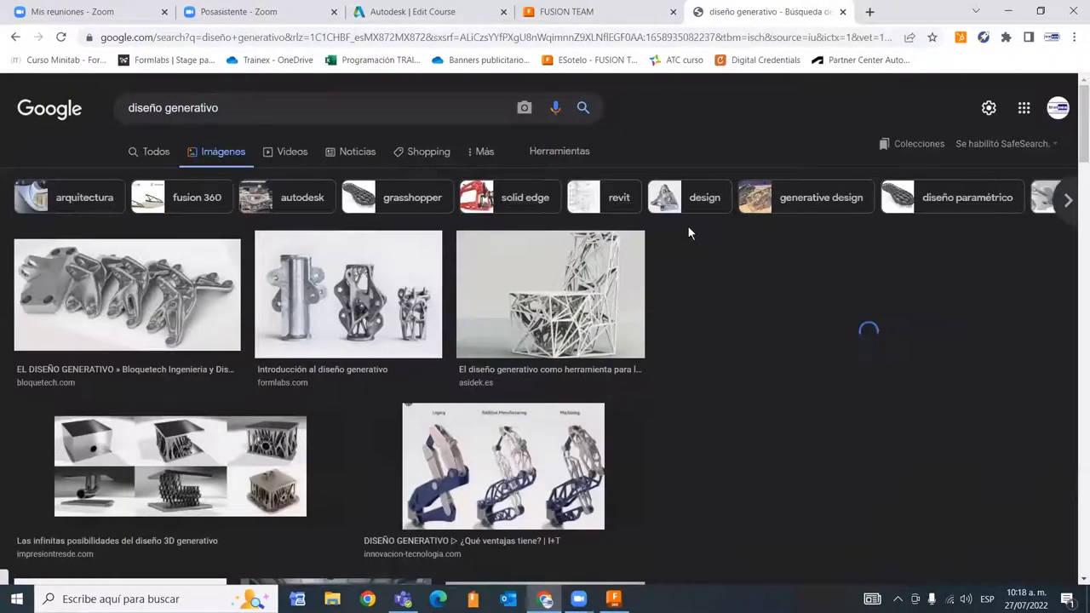
click(136, 295)
click(137, 296)
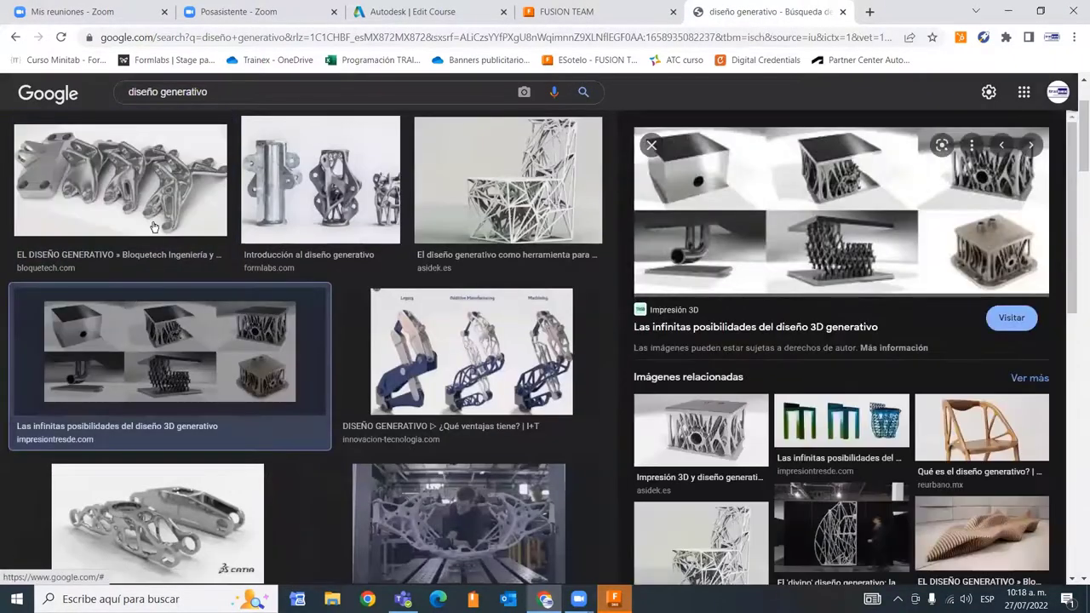
click(145, 217)
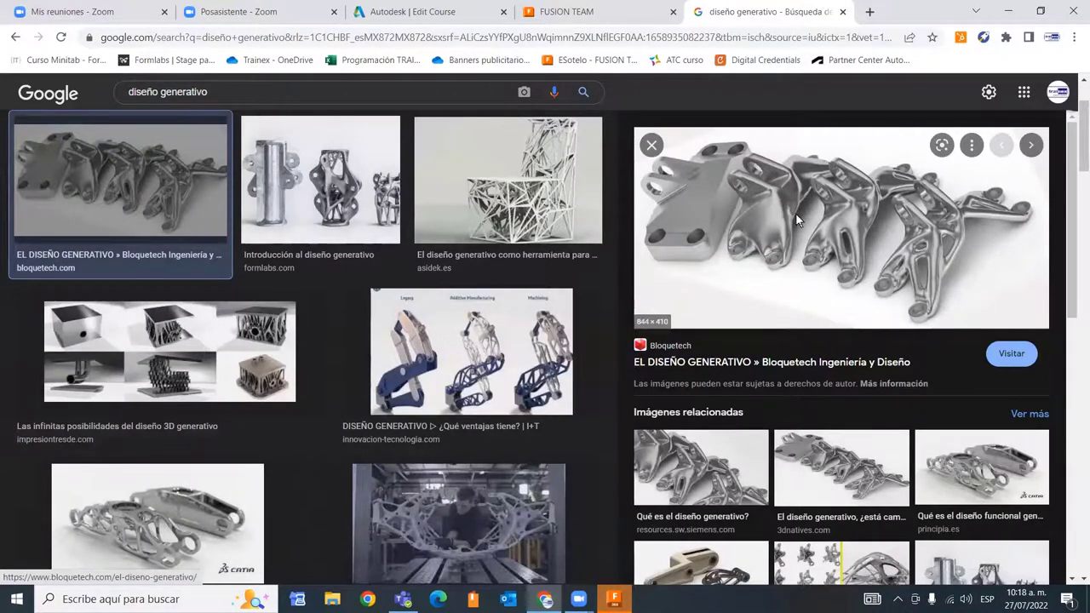
key(alt+Tab)
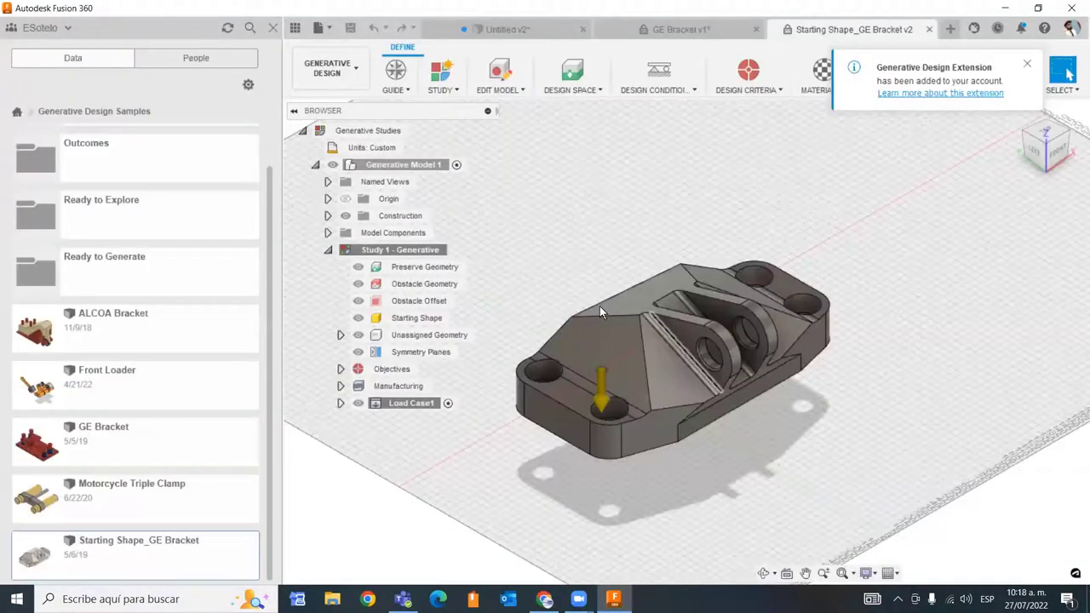
- Orbit the bracket, glance at GE Bracket v1, come back, and dismiss the Generative Design Extension notice
shift+middle_drag(599, 306, 1068, 74)
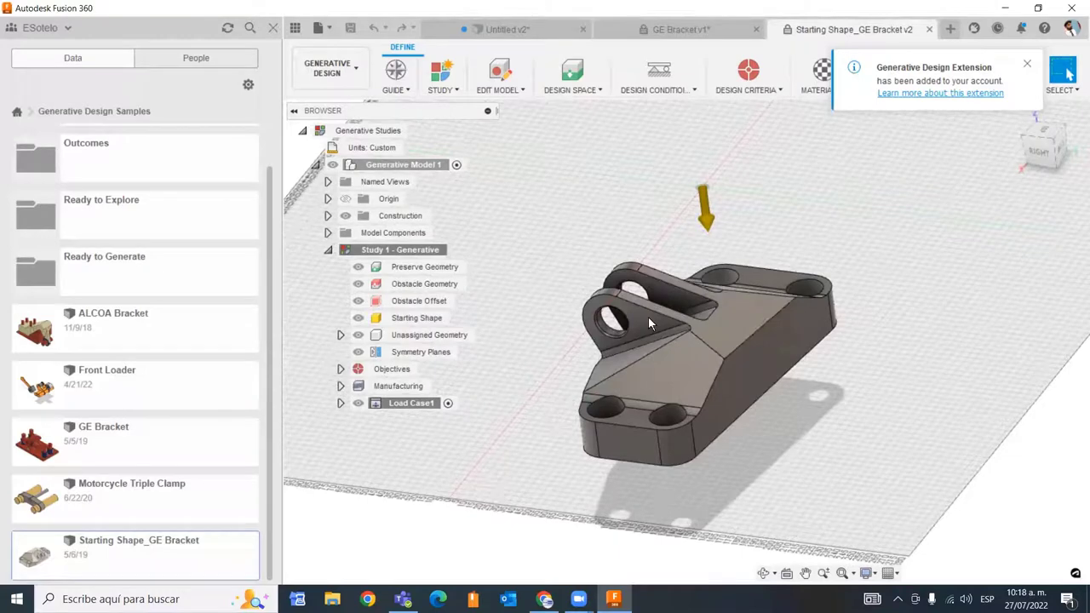
click(684, 29)
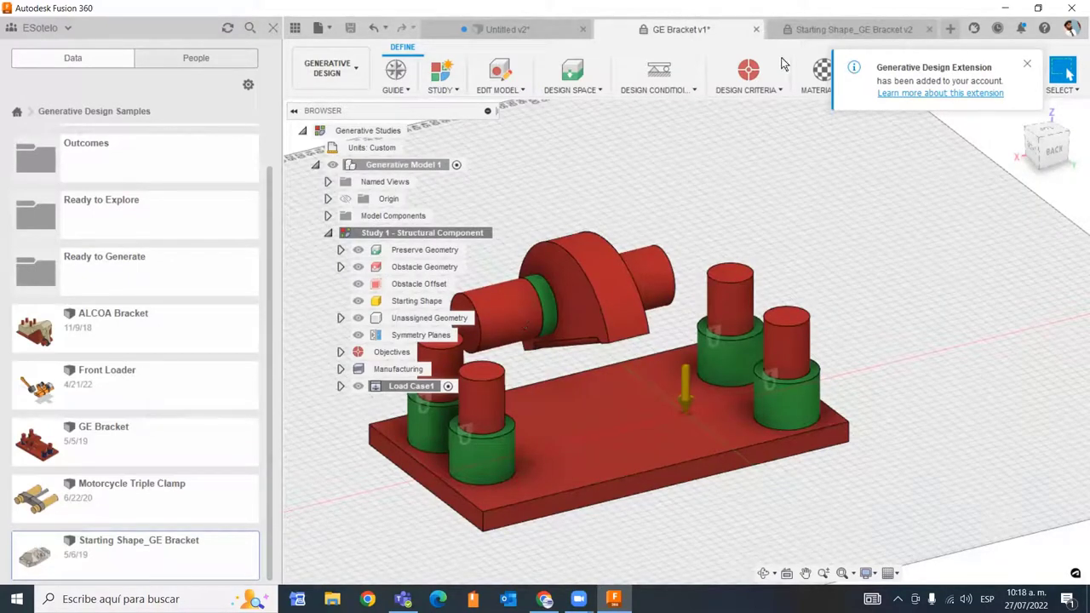
click(834, 33)
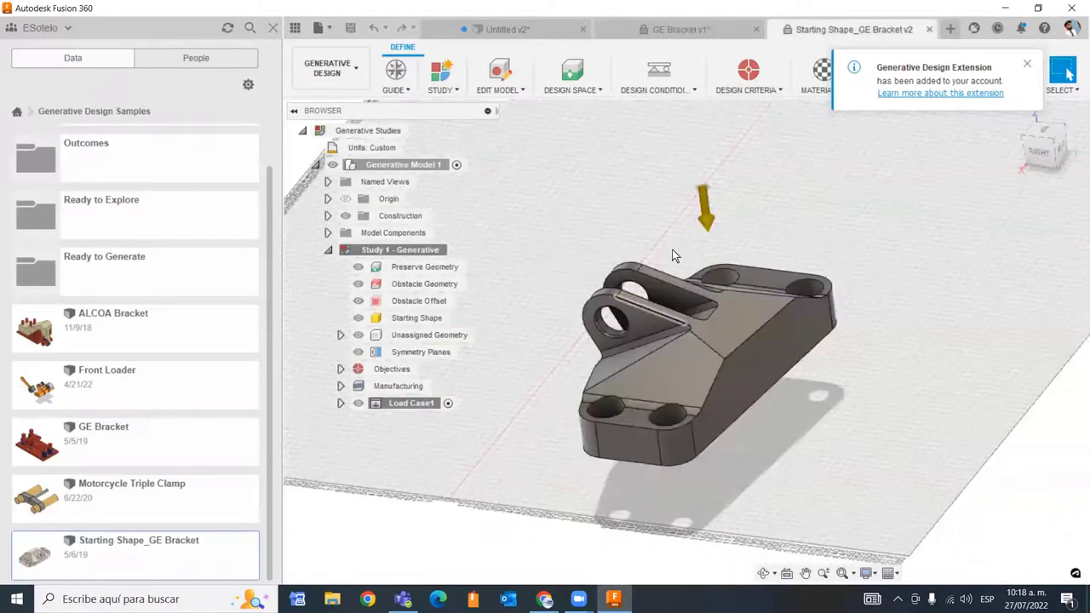
click(1025, 67)
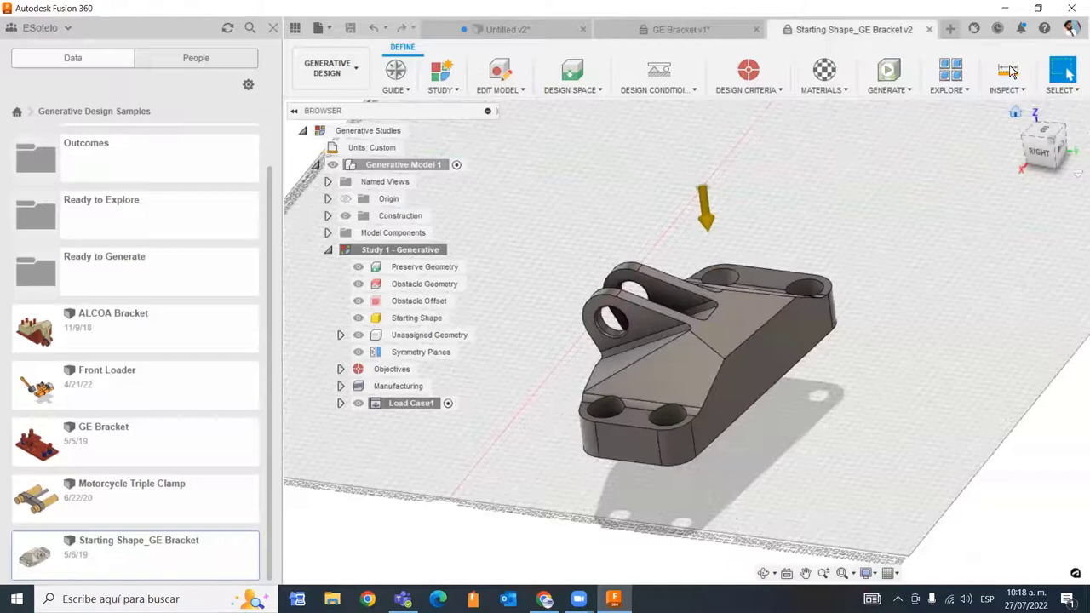
click(950, 77)
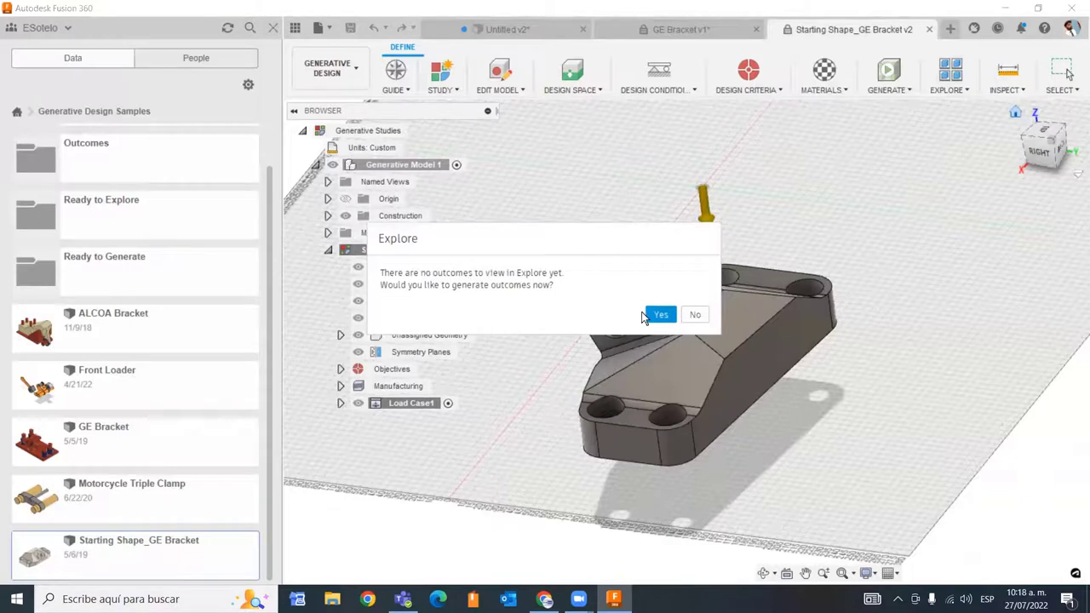
click(660, 315)
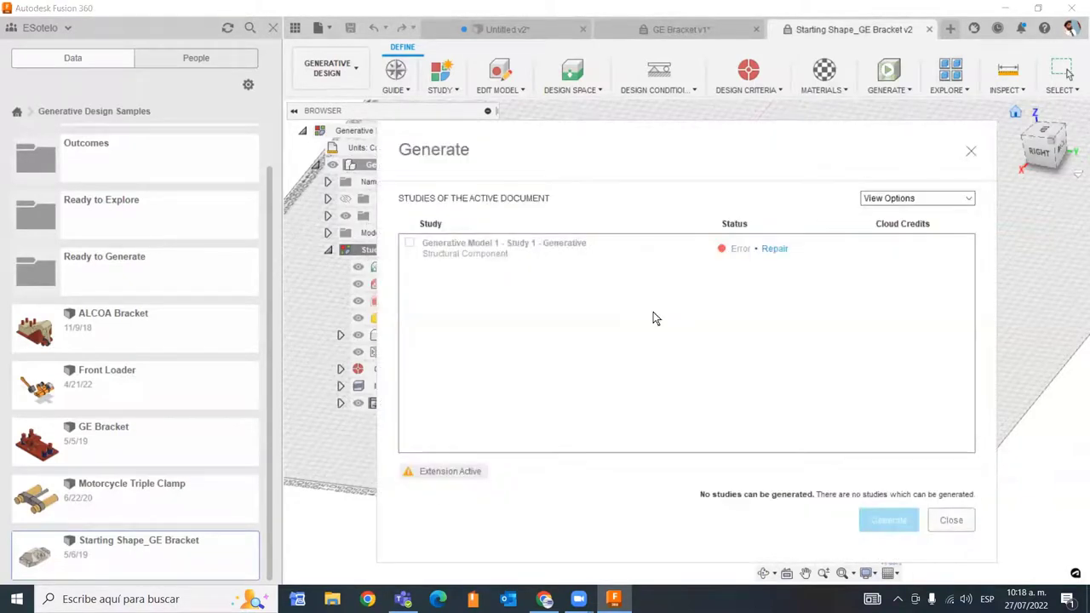
click(969, 152)
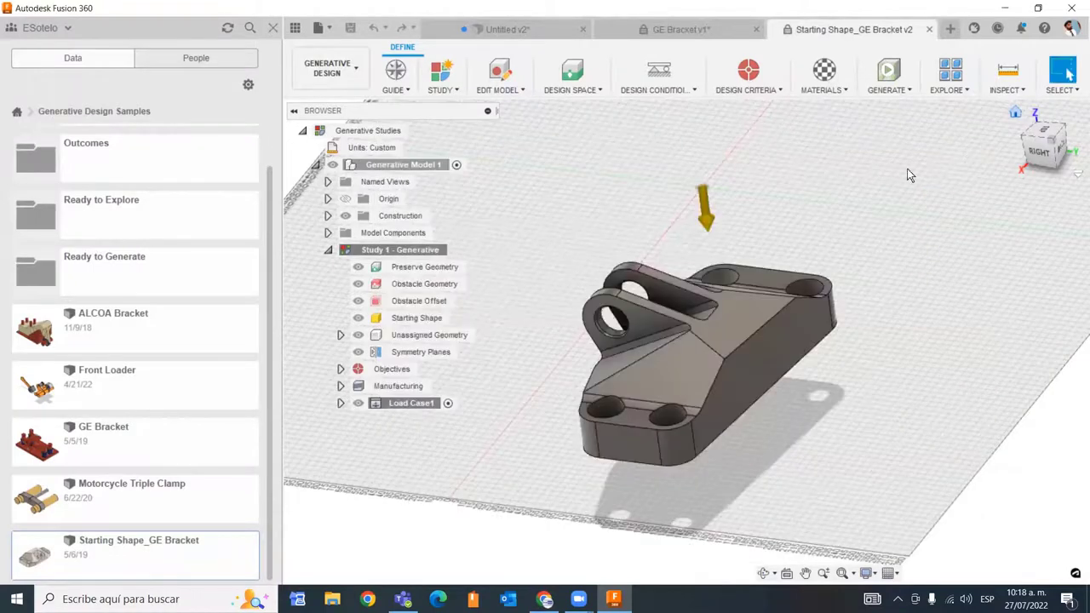
click(955, 76)
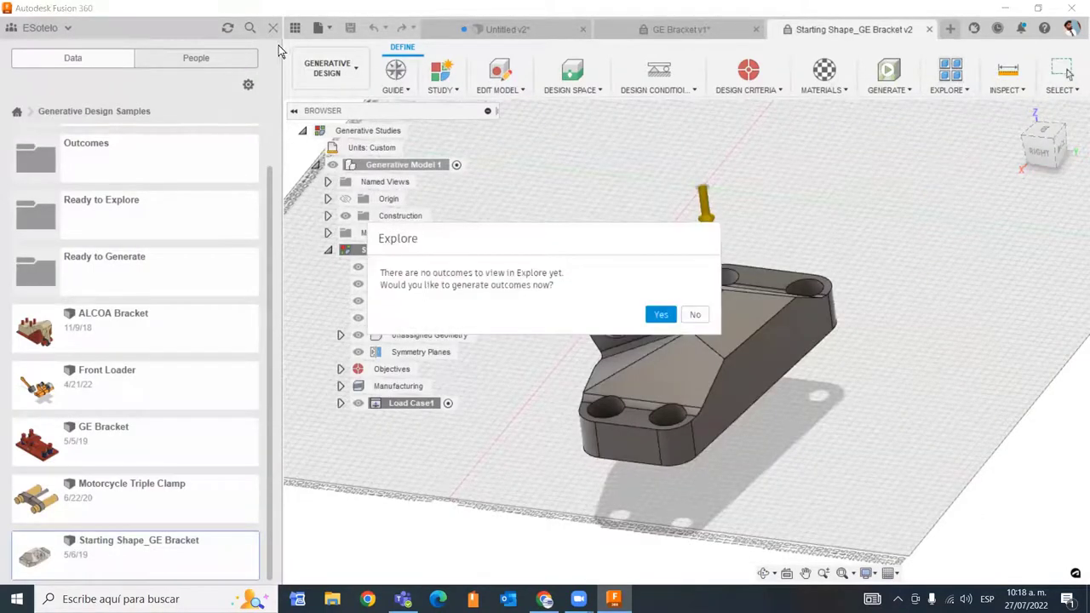
click(660, 315)
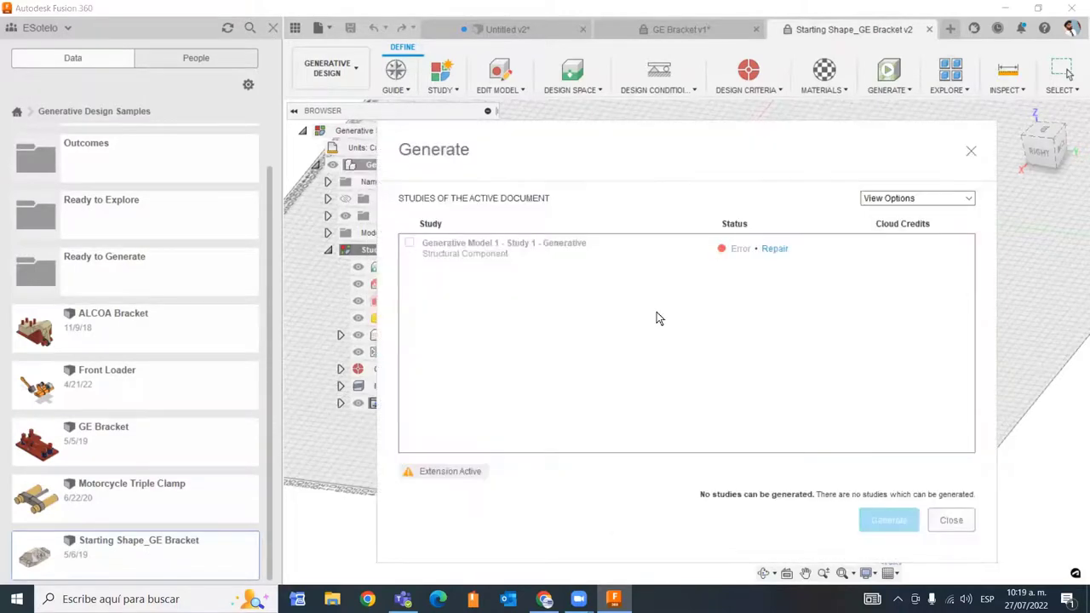
click(950, 519)
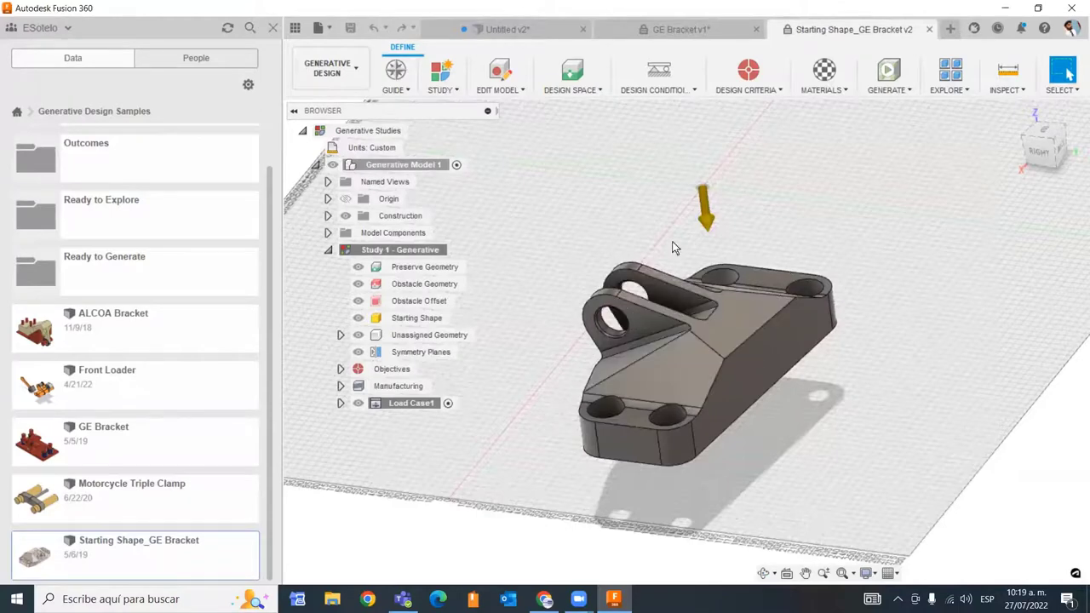
- Preview the 3Dnatives, CATIA and innovacion-tecnologia generative design images, then return to Fusion 360
shift+middle_drag(789, 302, 764, 342)
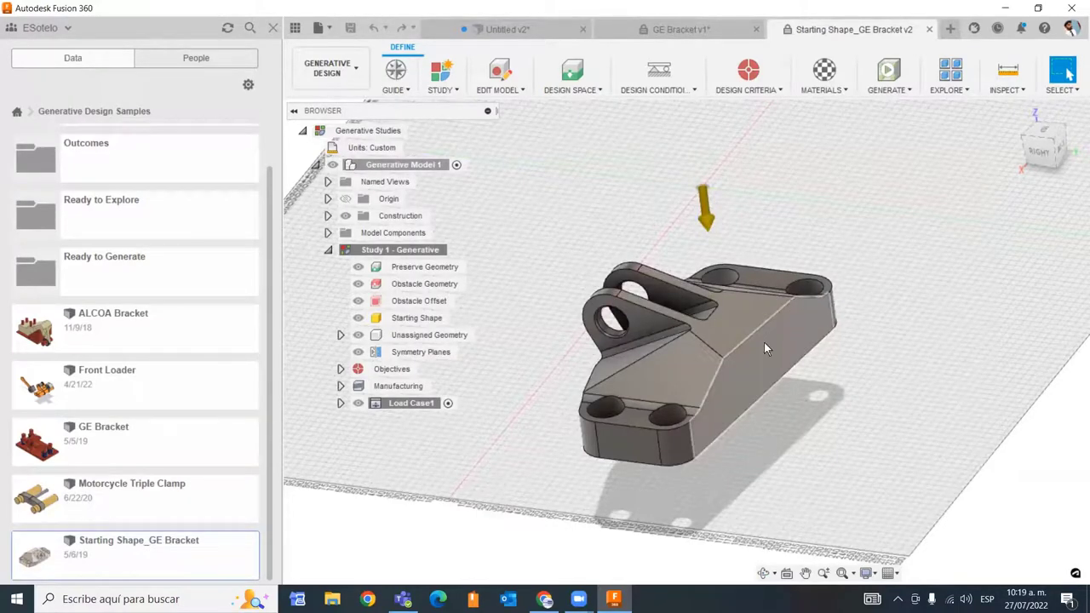
key(alt+Tab)
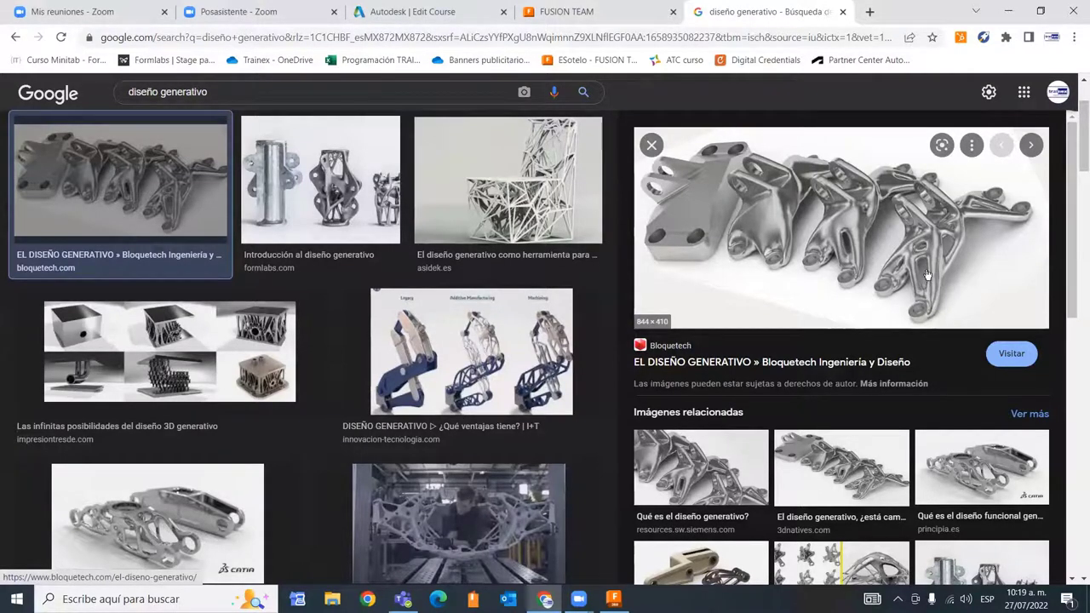
click(844, 472)
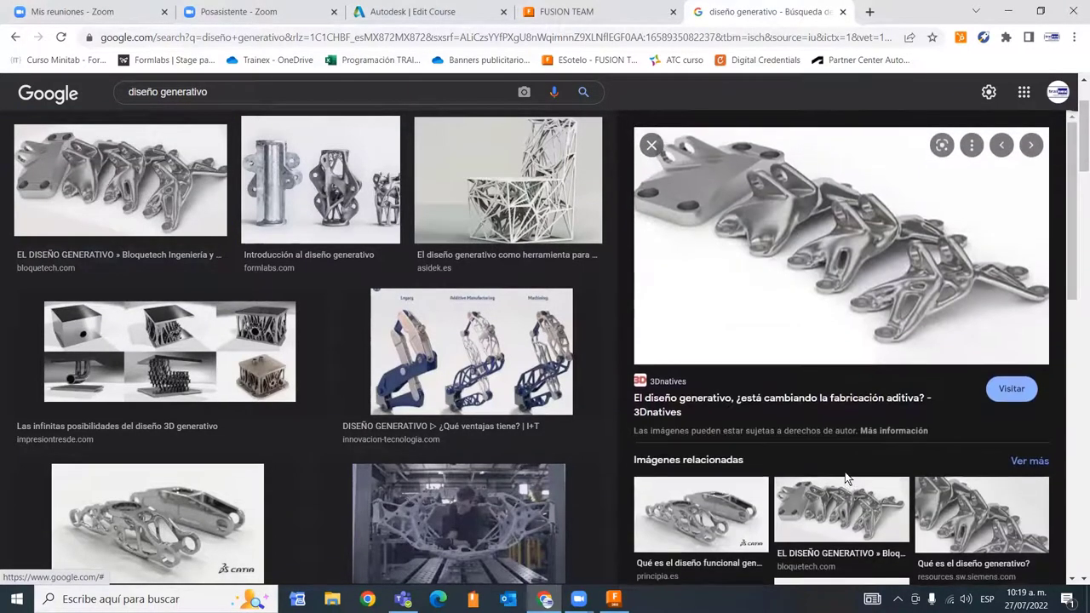
click(696, 524)
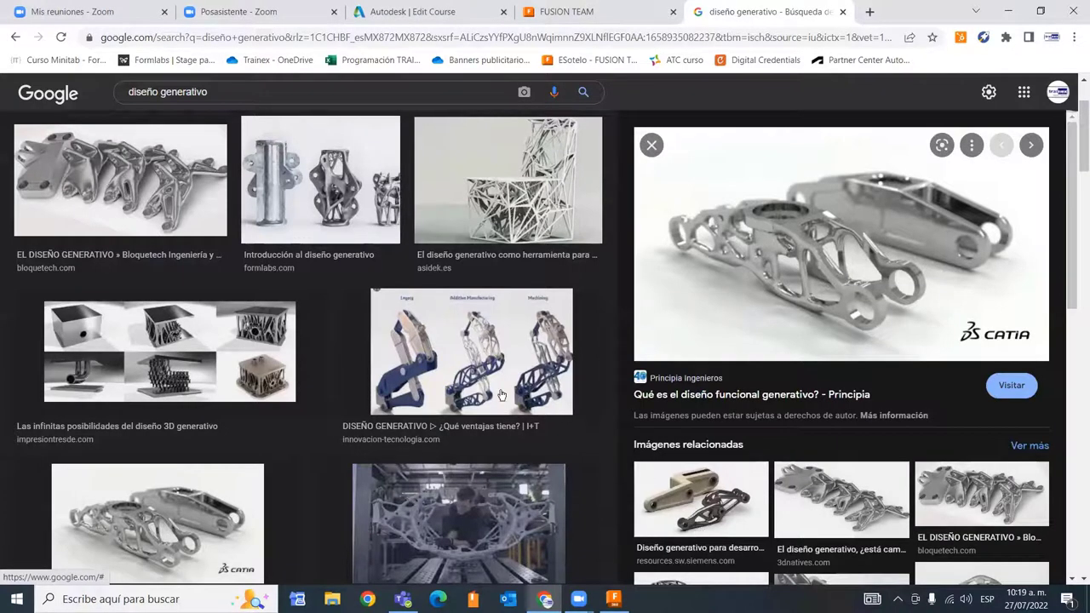
click(482, 320)
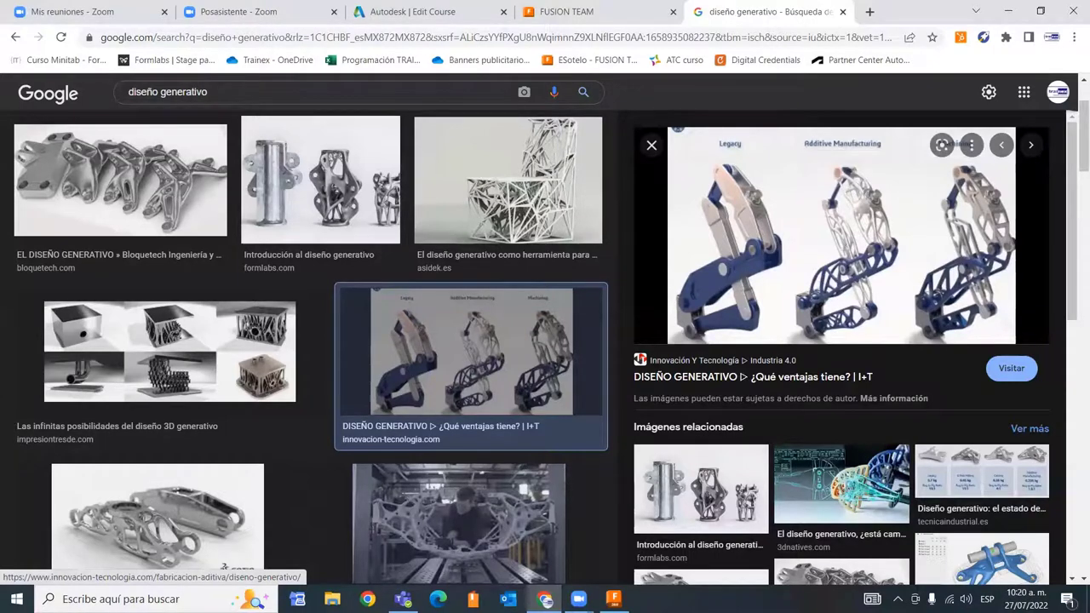
scroll(905, 475, down, 3)
scroll(905, 475, down, 1)
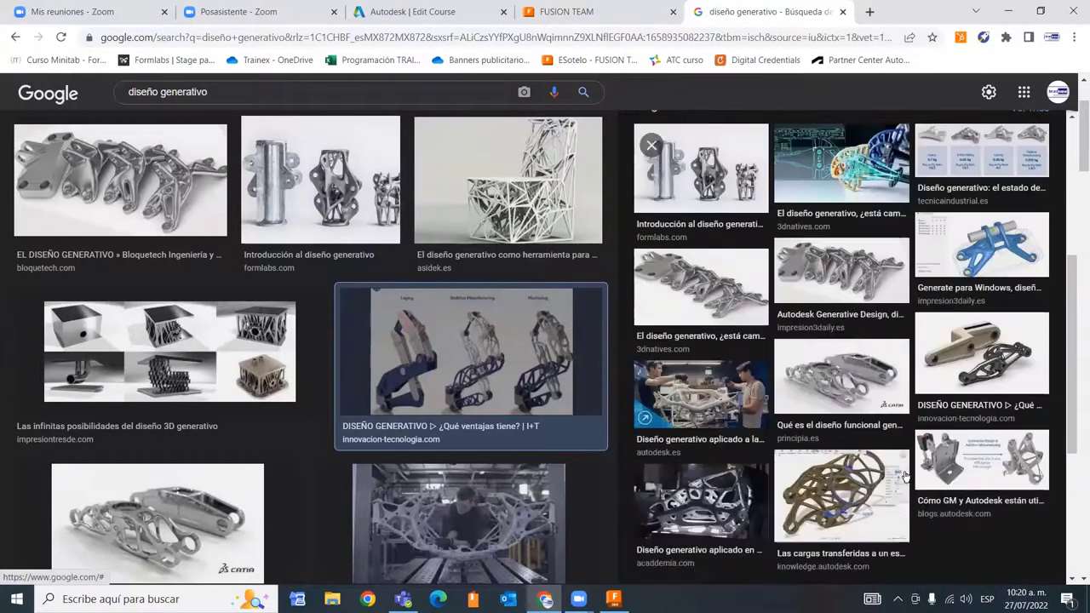
key(alt+Tab)
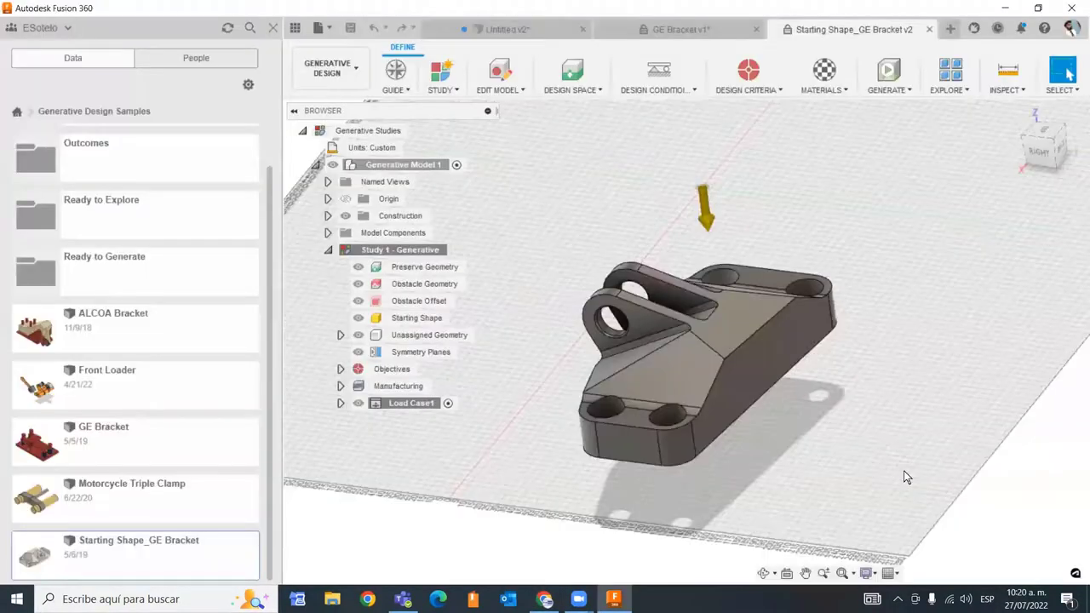
- Hide the Data Panel, decline generating outcomes from Explore, and bring GE Bracket v1 forward
click(269, 28)
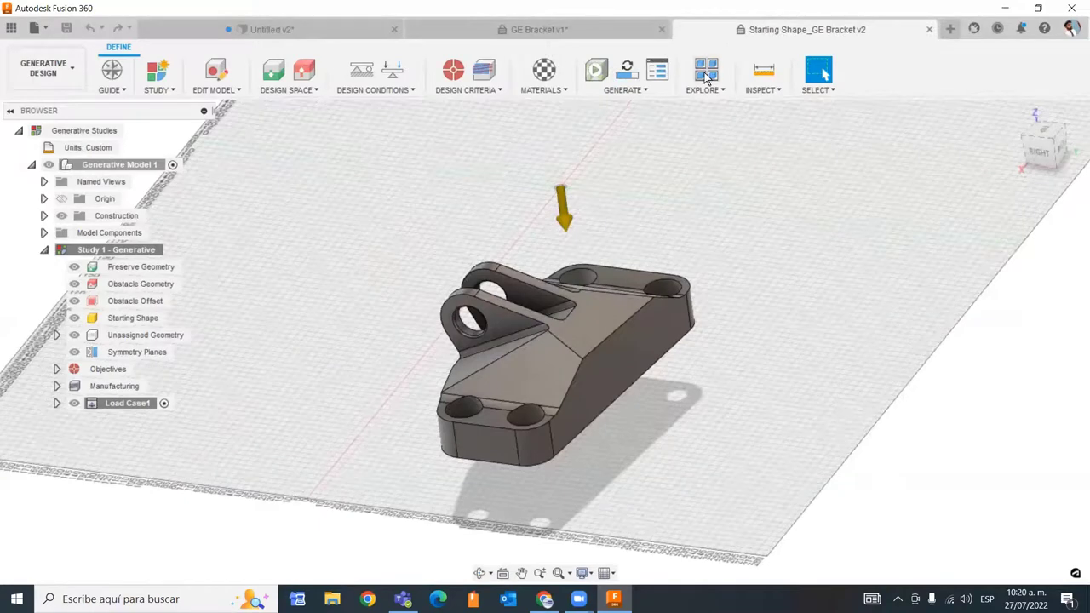
click(712, 91)
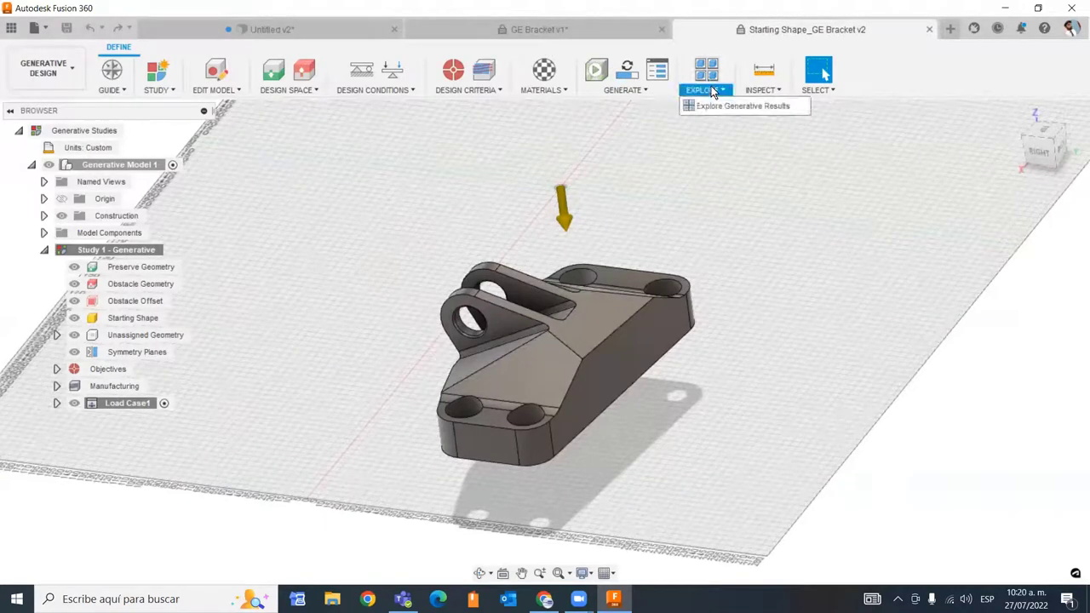
click(712, 75)
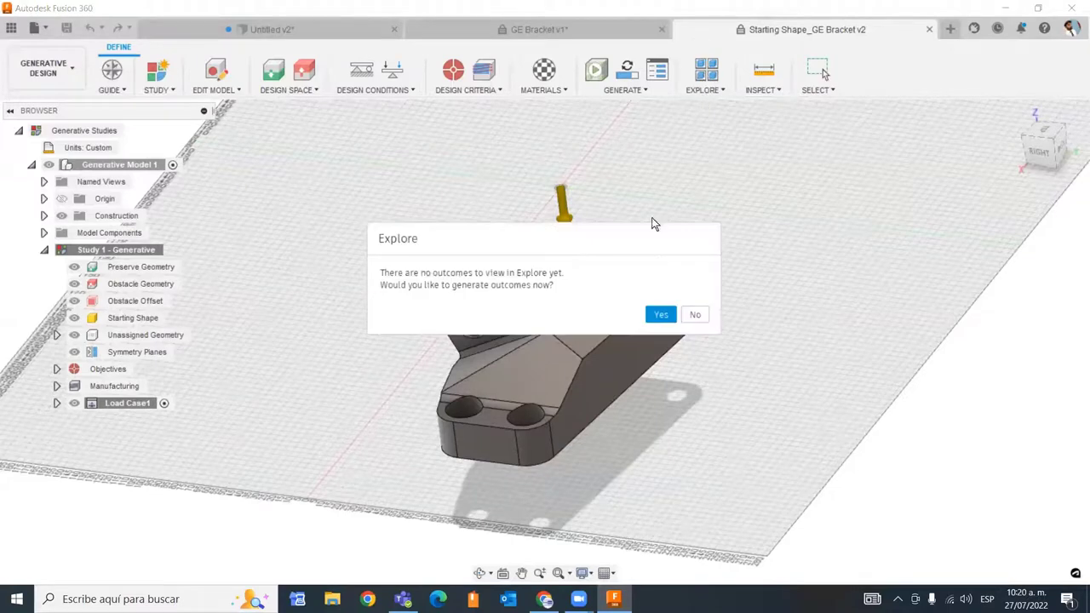
click(697, 315)
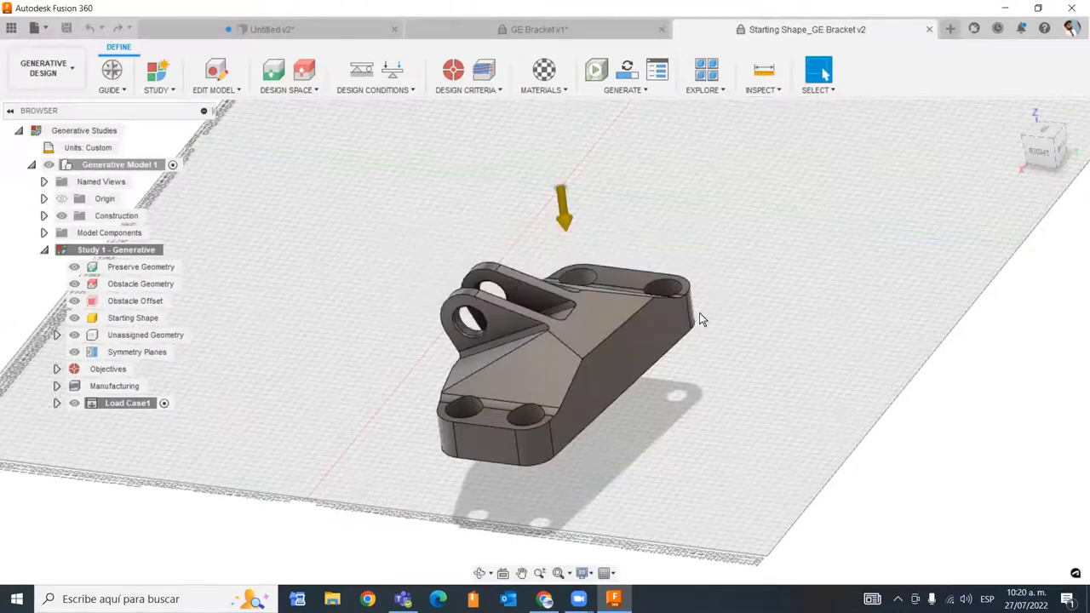
click(557, 29)
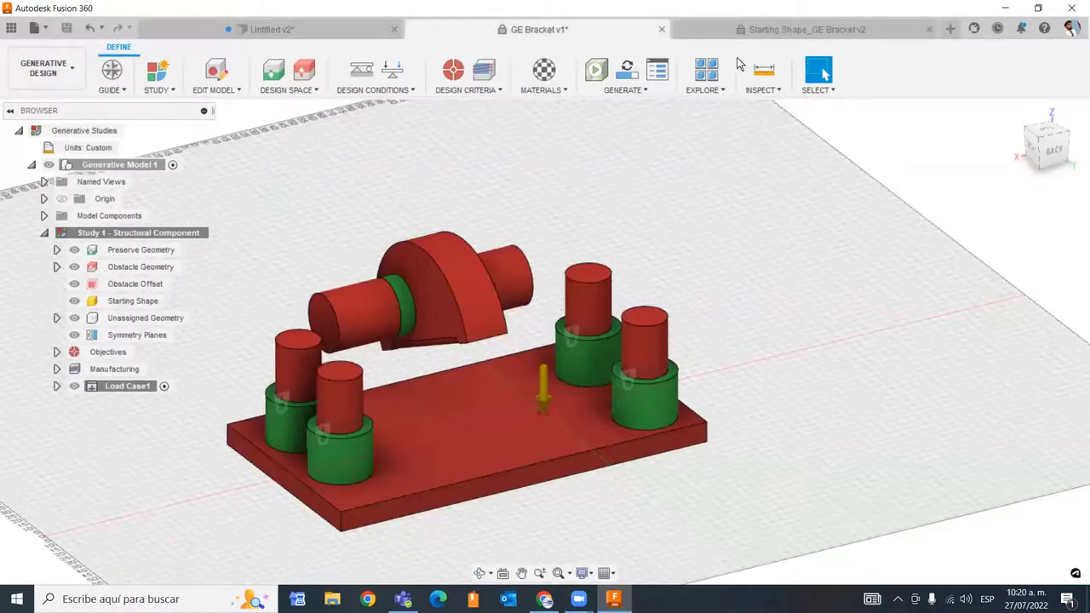
- Close GE Bracket v1 with Don't Save, check the study's browser nodes, then close Starting Shape_GE Bracket
click(661, 30)
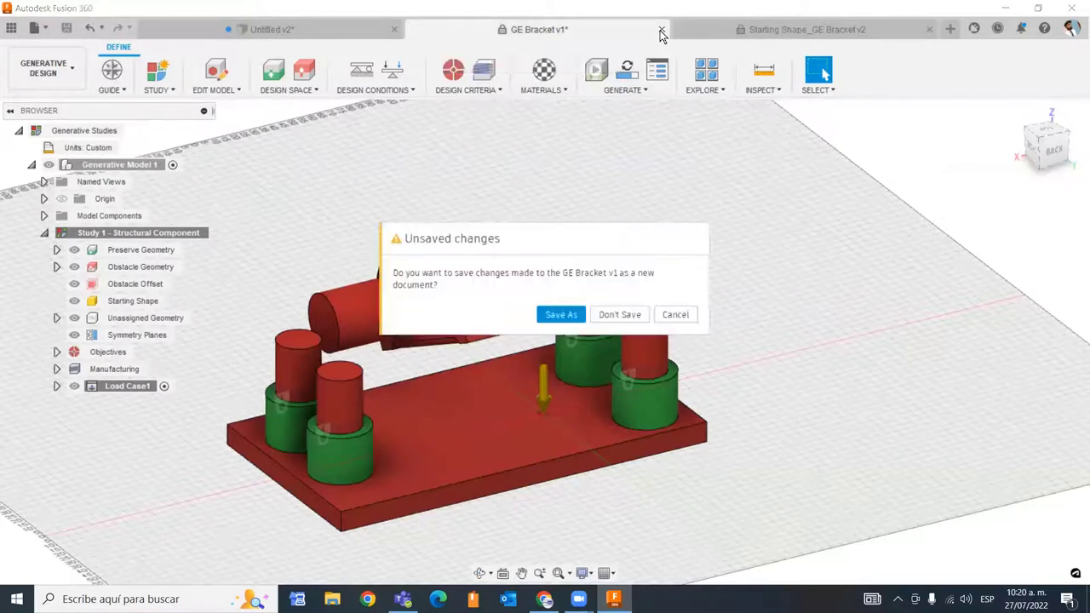
click(622, 315)
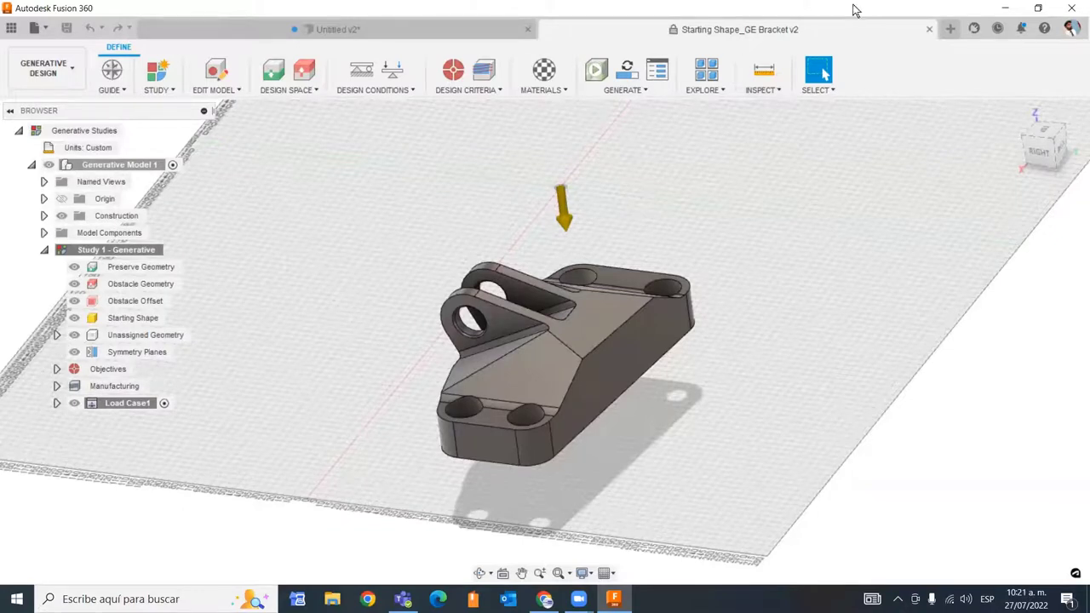
mouse_move(102, 385)
click(58, 387)
click(57, 388)
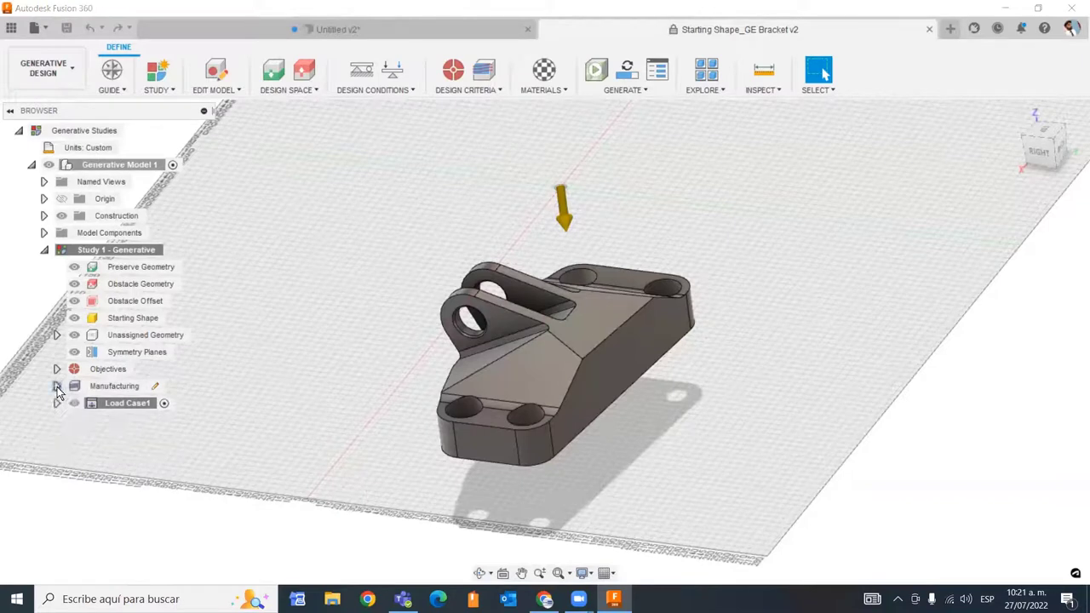
click(57, 371)
click(57, 372)
click(58, 335)
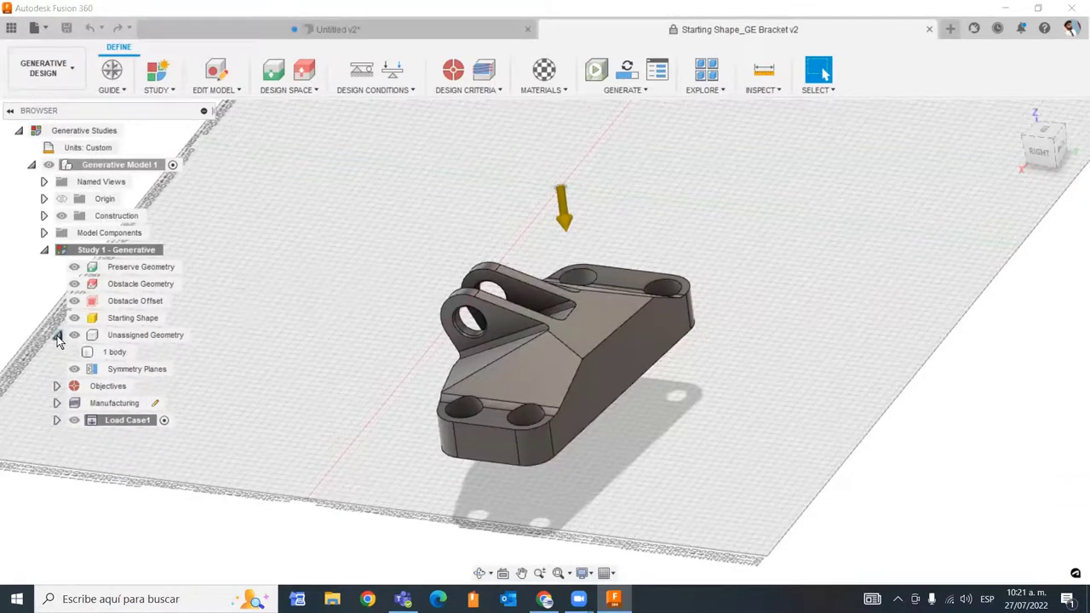
click(57, 335)
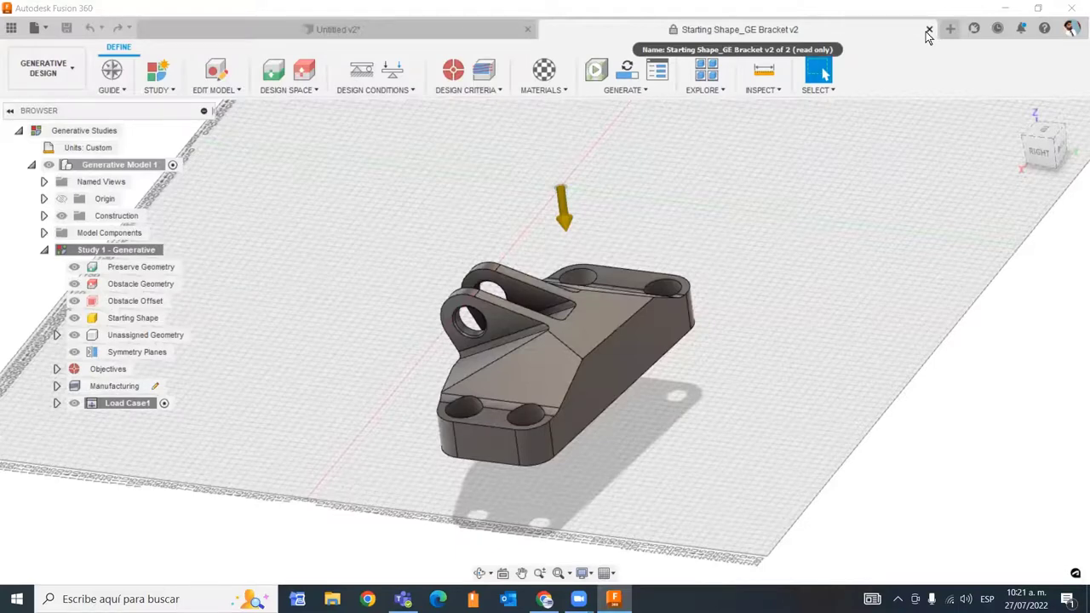
click(928, 30)
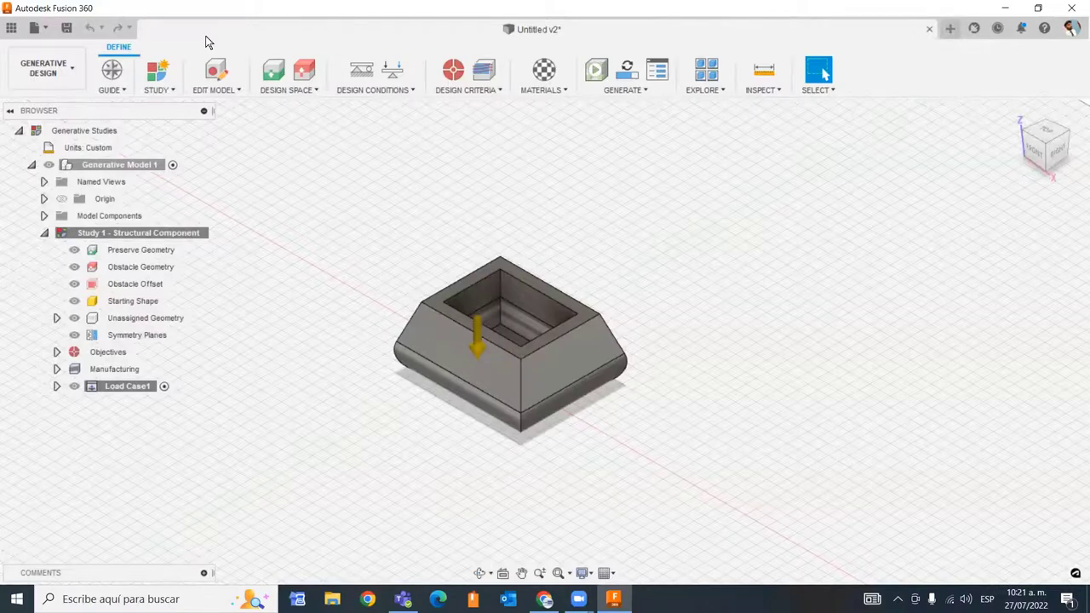
click(12, 28)
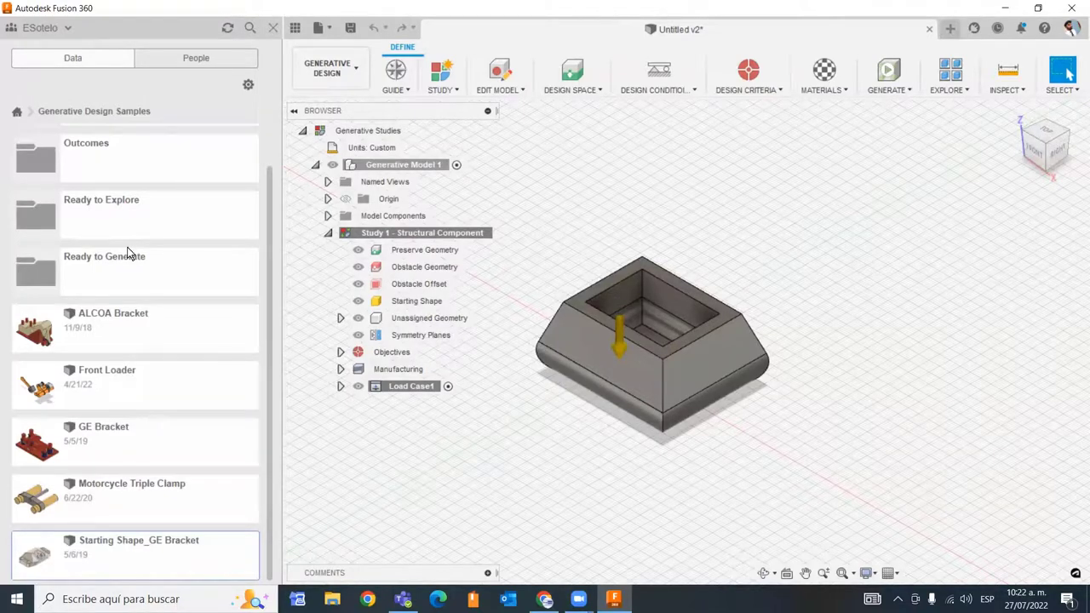
click(331, 68)
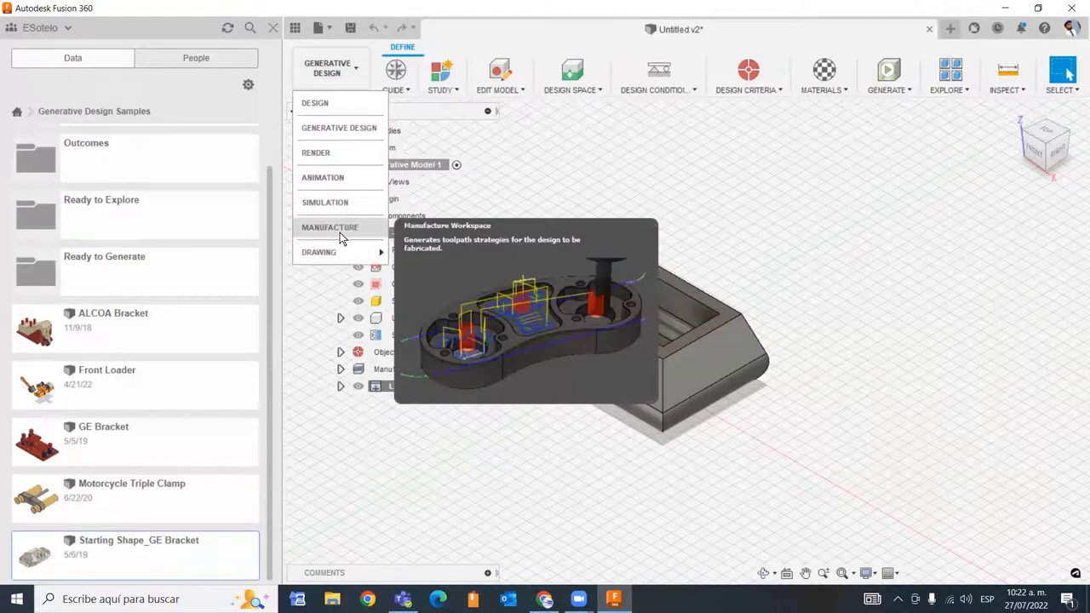
click(332, 129)
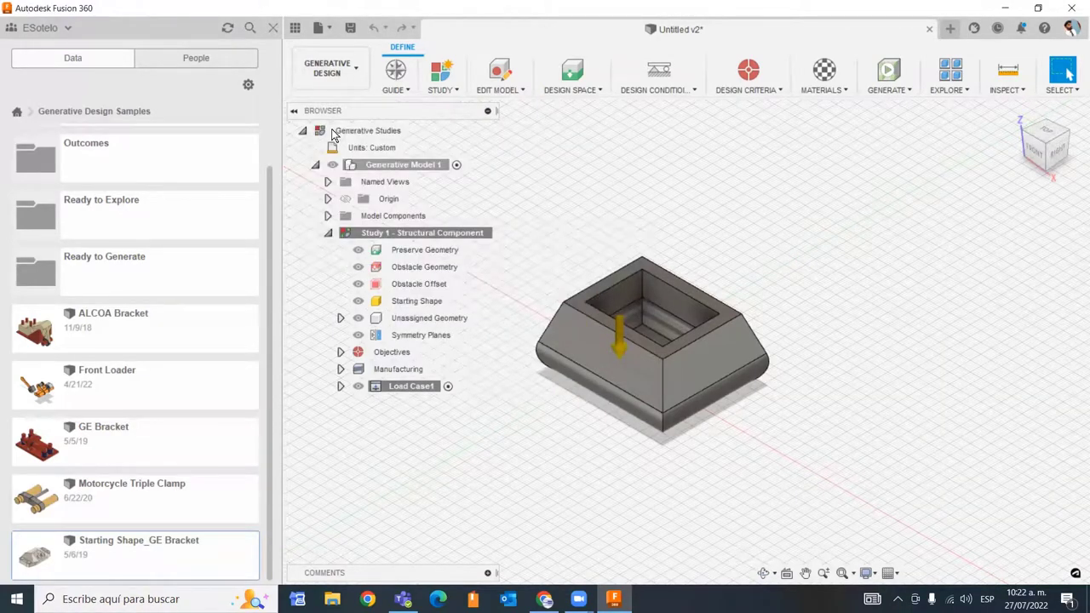
- Start a new blank design and hide the Data Panel
click(950, 29)
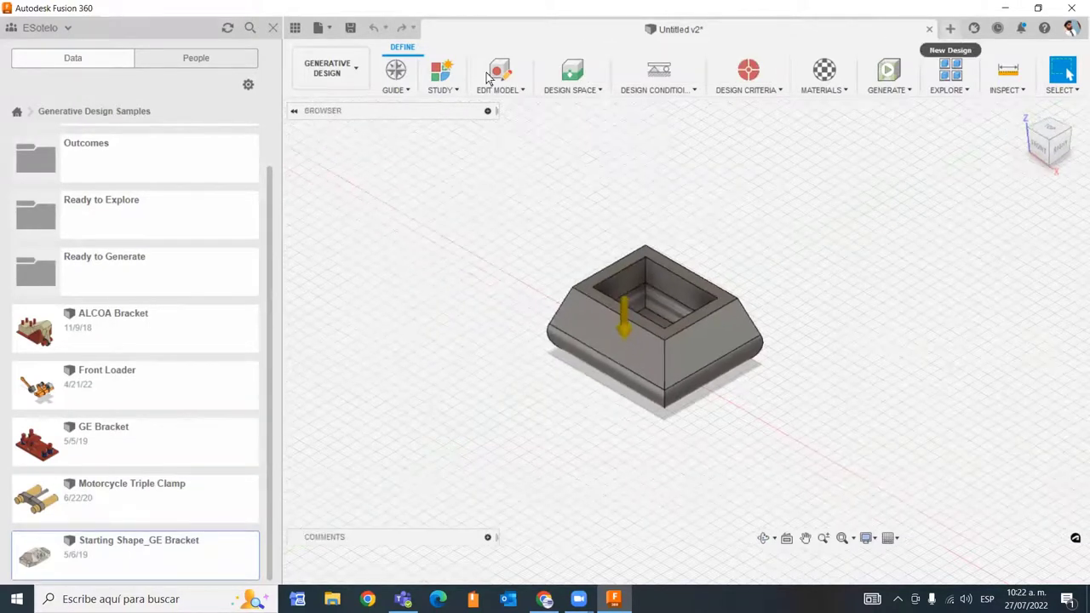
click(294, 28)
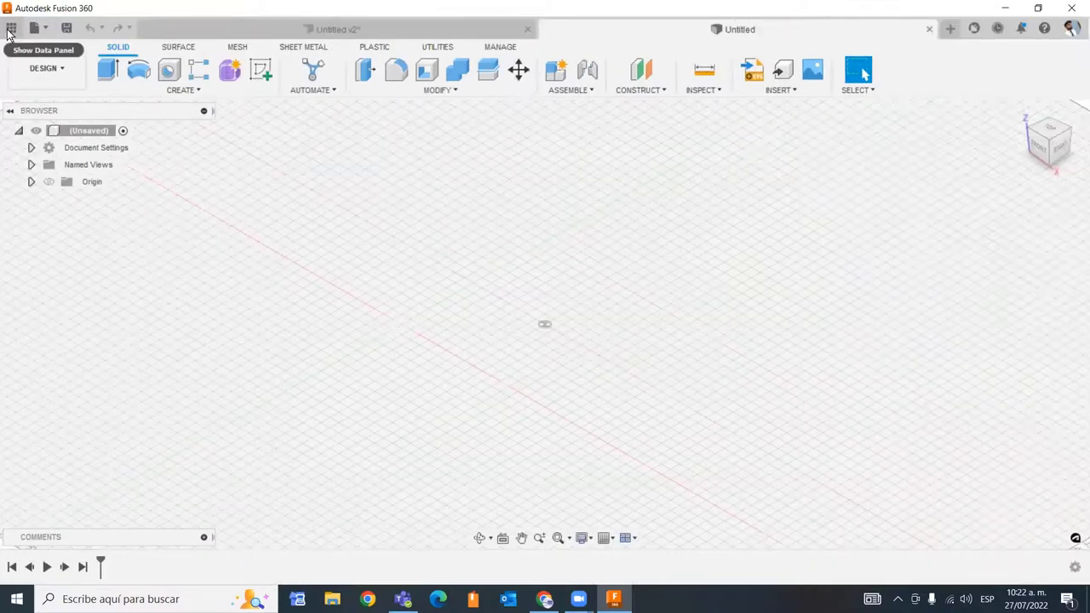
click(11, 28)
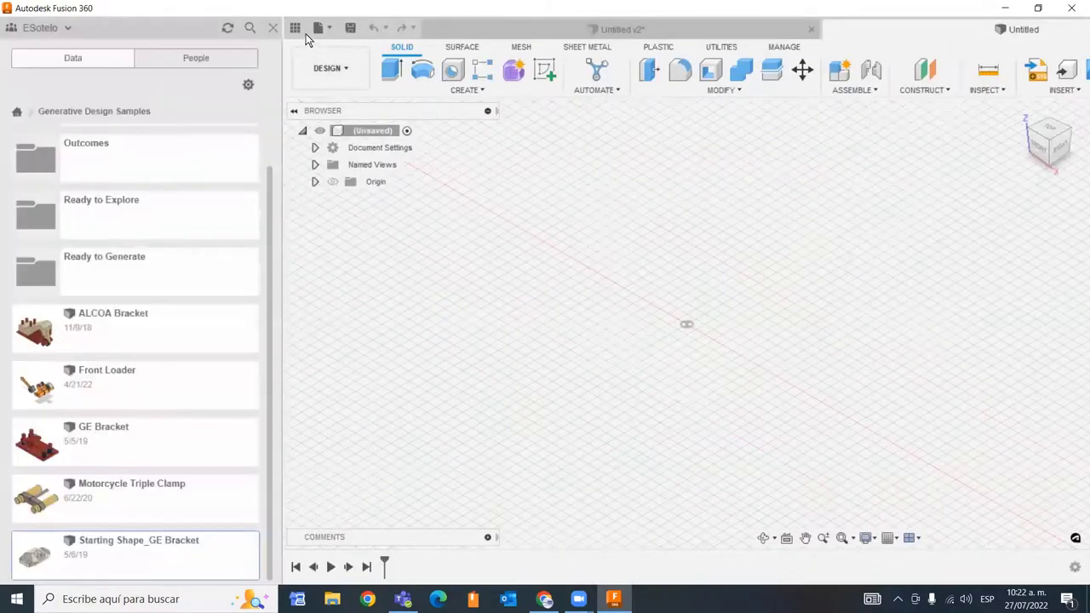
click(295, 28)
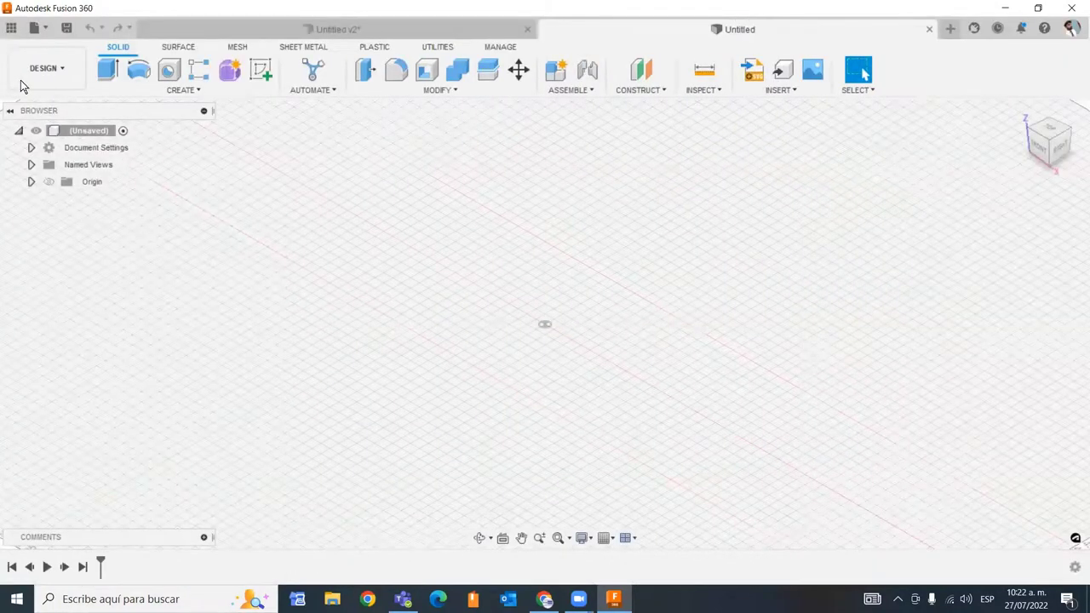
- Switch to the Generative Design workspace and choose the Fluid Path study type
click(25, 81)
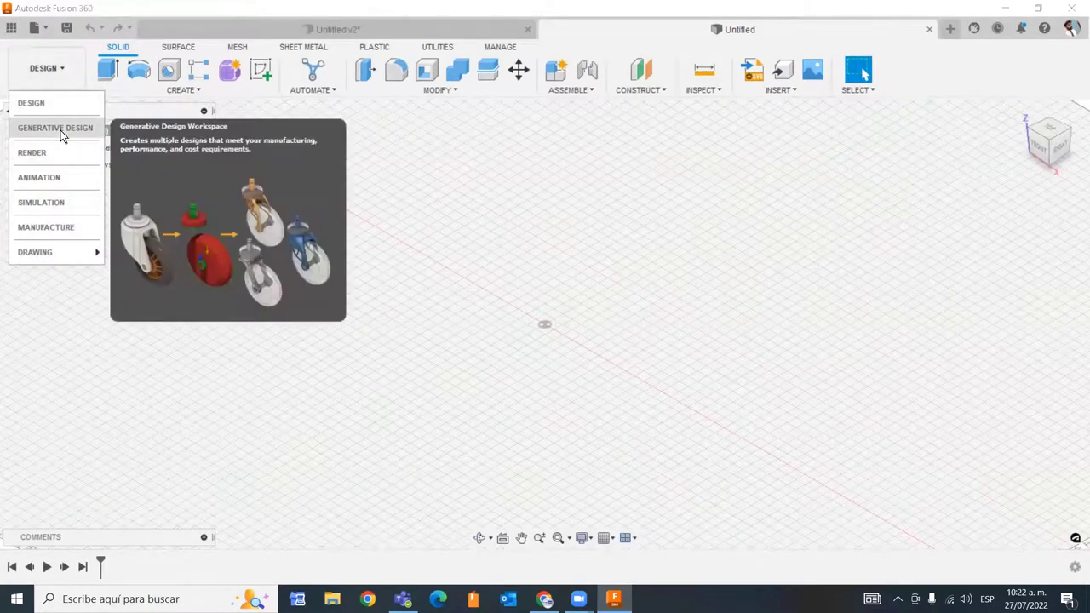
click(60, 129)
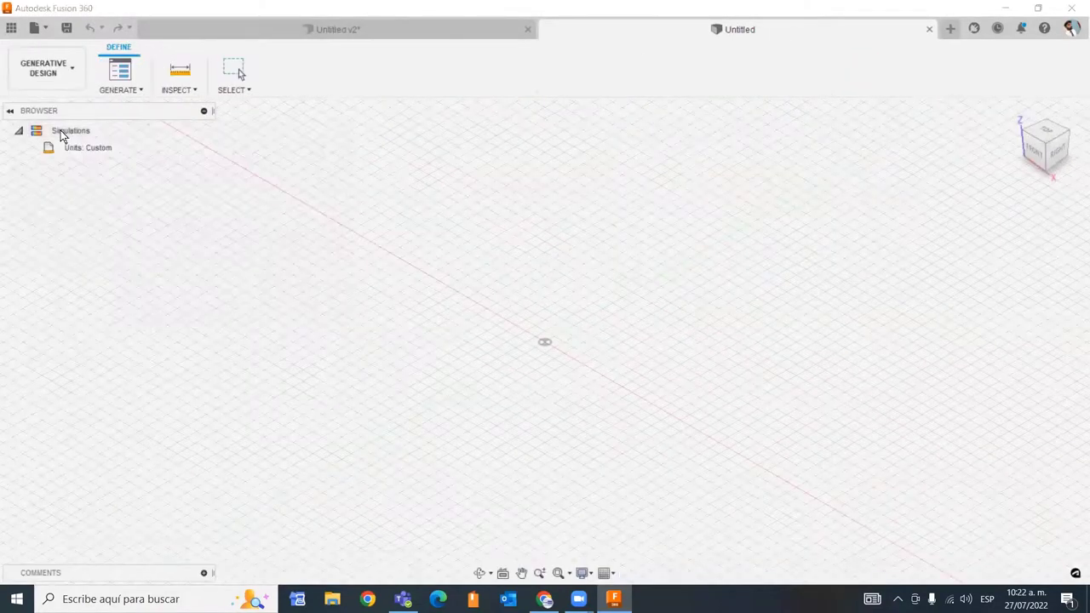
click(277, 292)
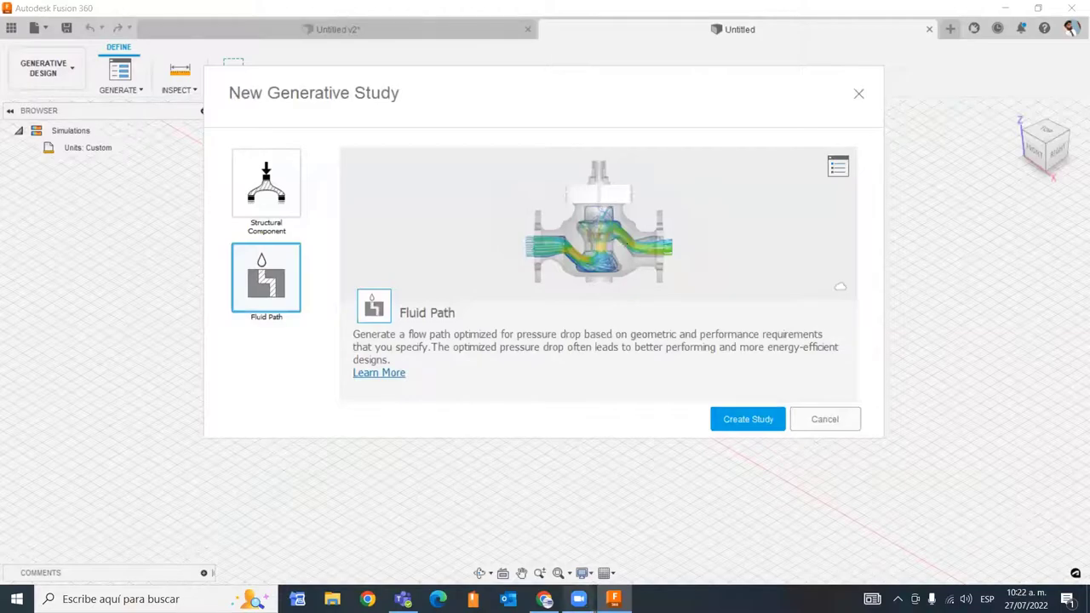
click(544, 598)
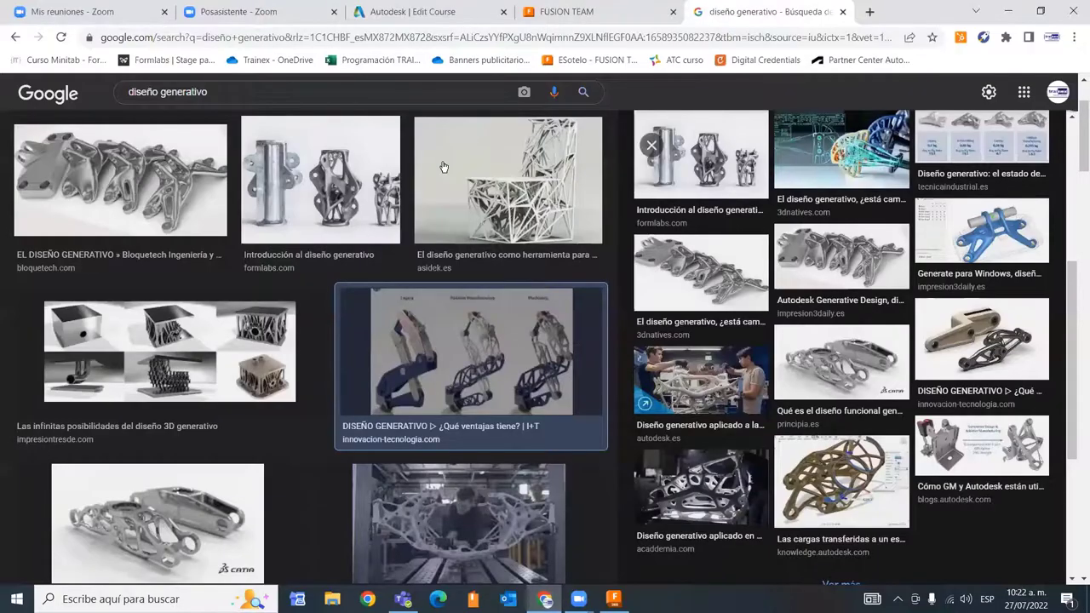
- Search images for 'fluid path', then refine the query to 'fluid path fusion 360'
click(344, 103)
text(flu)
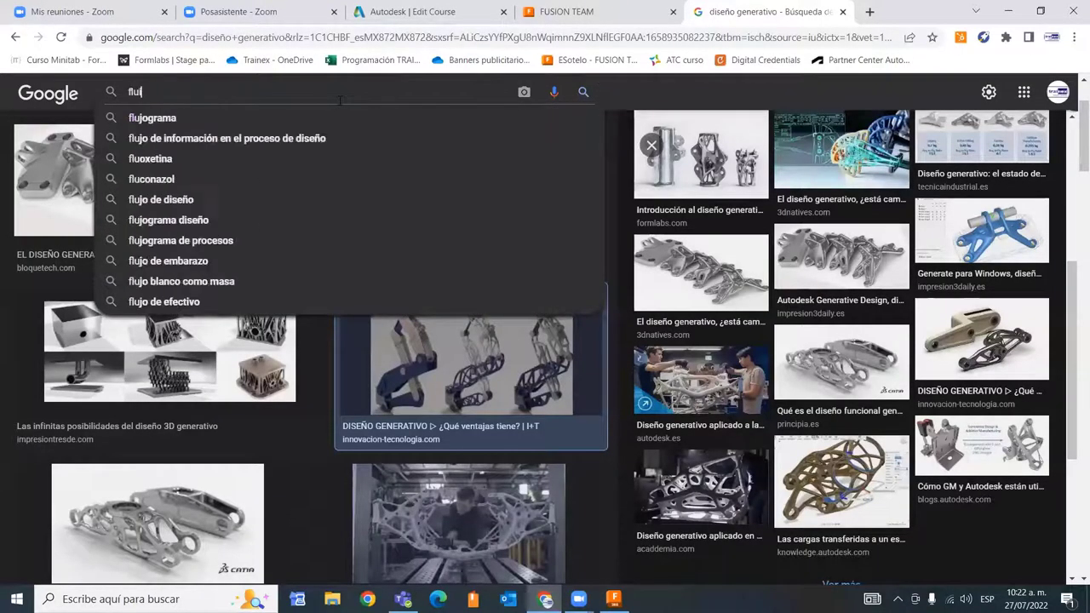
text(id path)
key(Return)
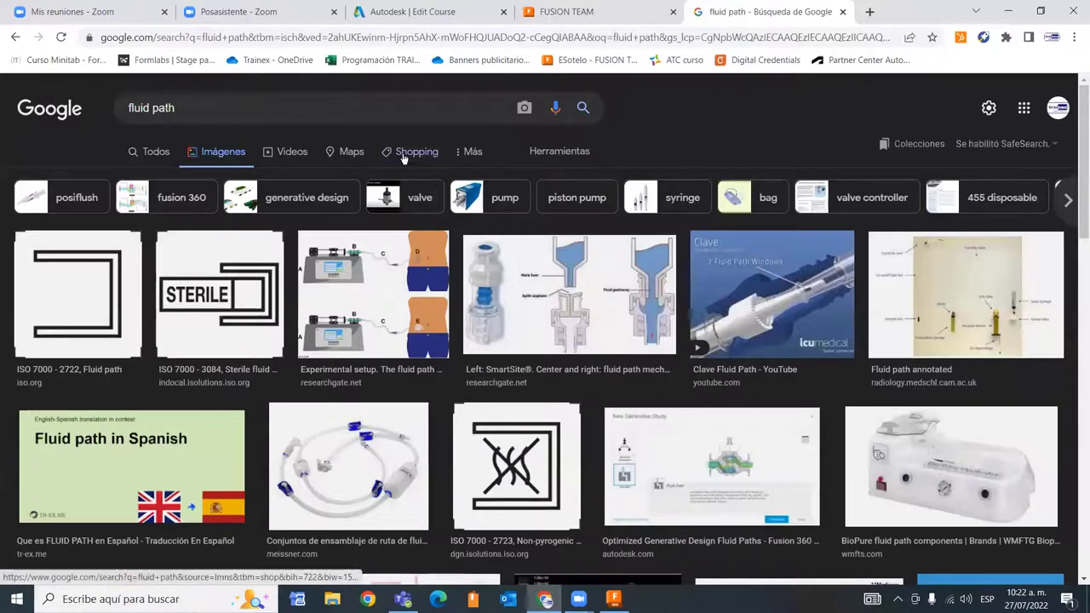
click(317, 111)
text(fusi)
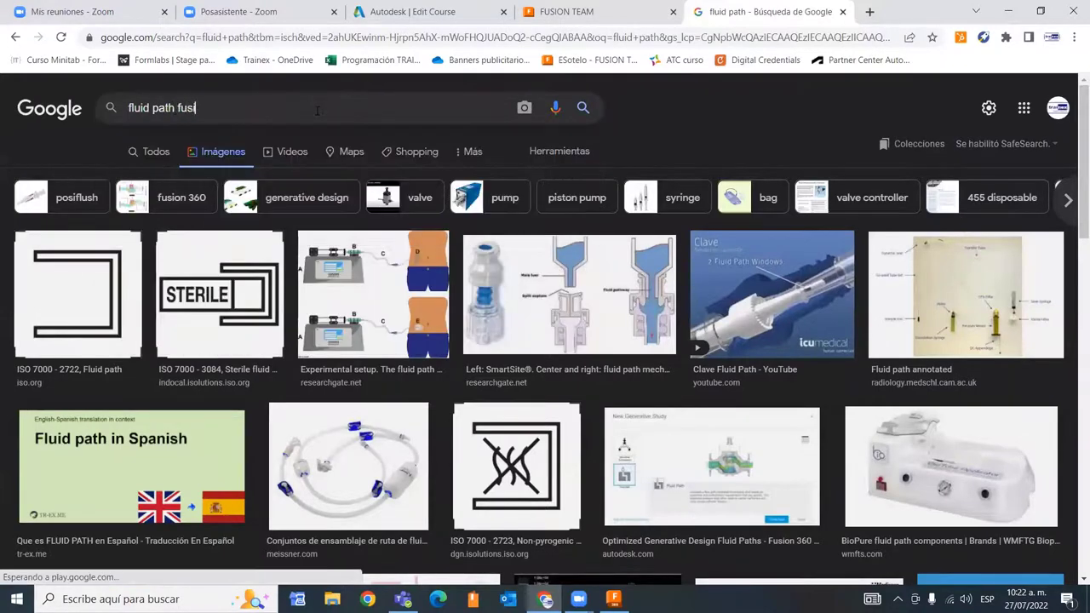
text(on 360)
key(Return)
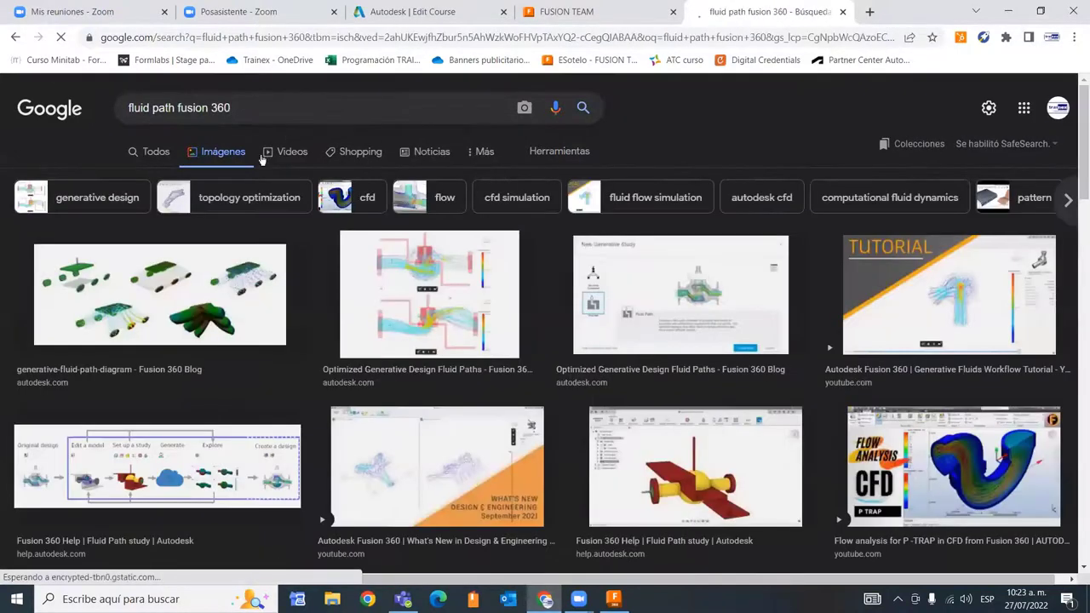
- Enlarge the Optimized Generative Design Fluid Paths image, then return to Fusion 360
click(458, 294)
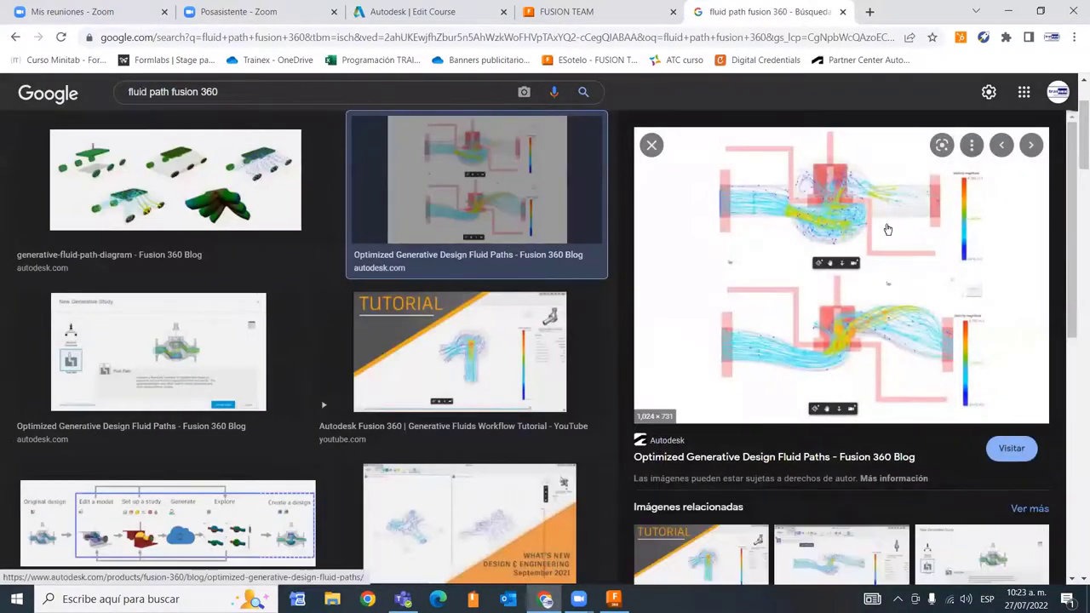
key(alt+Tab)
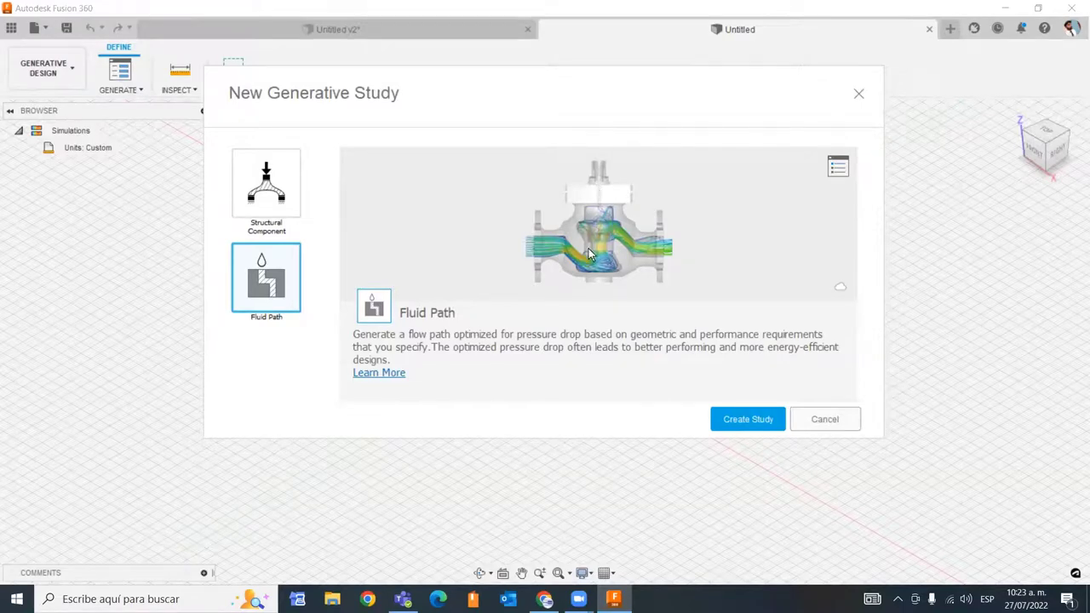
- Switch back to the fluid path image search in Chrome, leaving the study dialog open
key(alt+Tab)
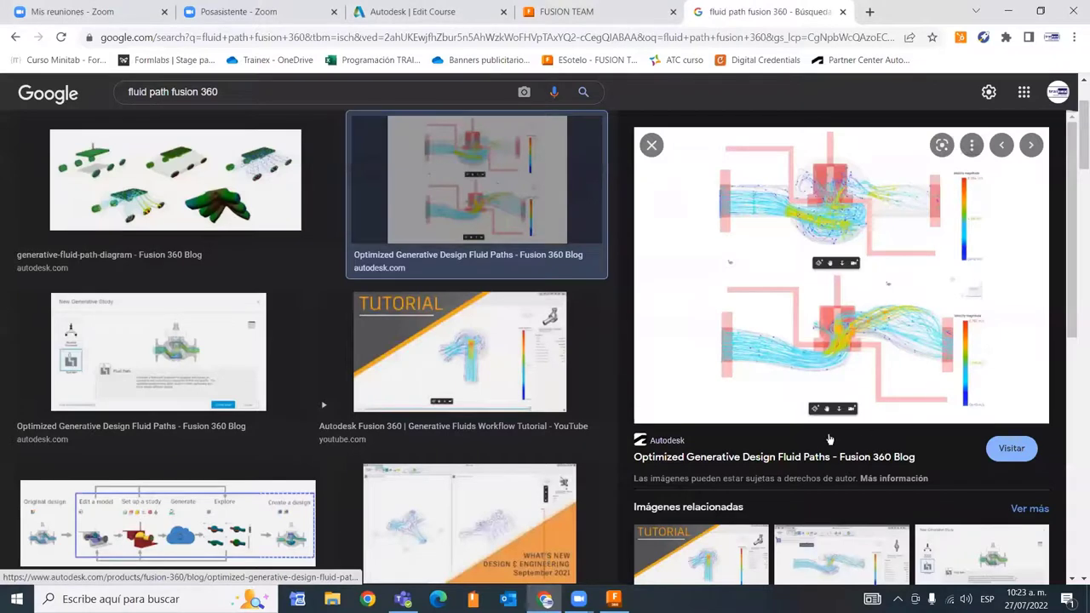
mouse_move(840, 272)
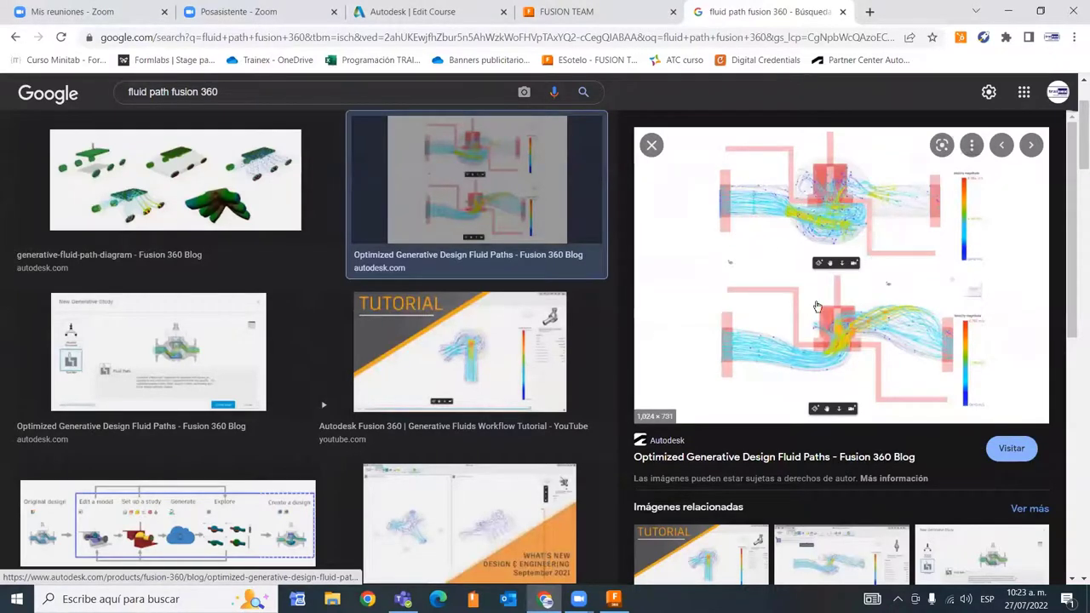
- Preview the 8:24 Autodesk Fusion 360 Generative Fluids Workflow Tutorial YouTube result
click(518, 317)
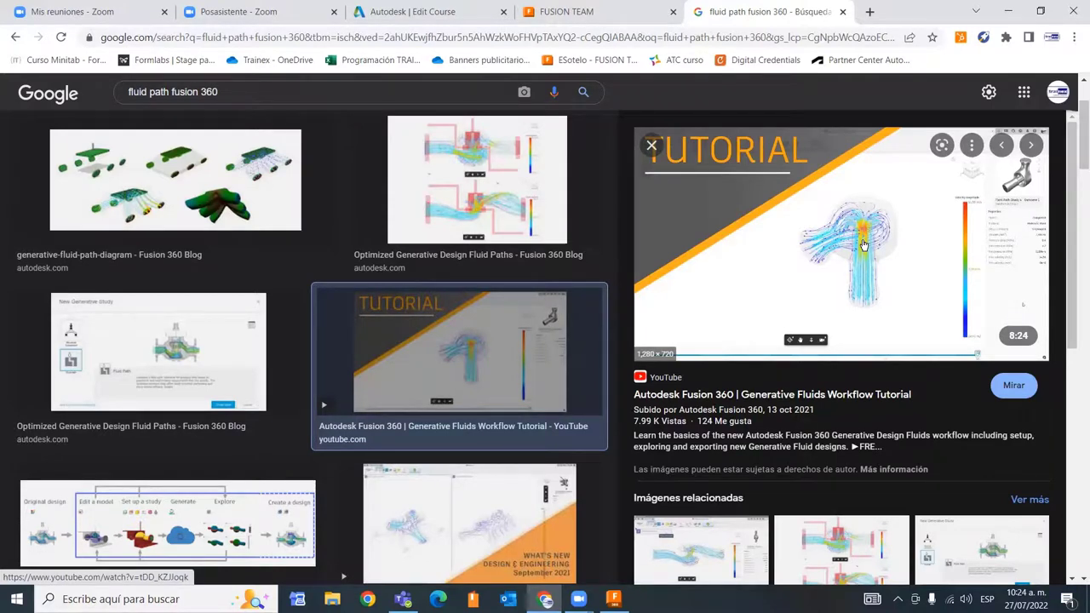
- View the Fluid Path workflow diagram and the tutorial preview, then return to Fusion 360's New Generative Study dialog
click(170, 530)
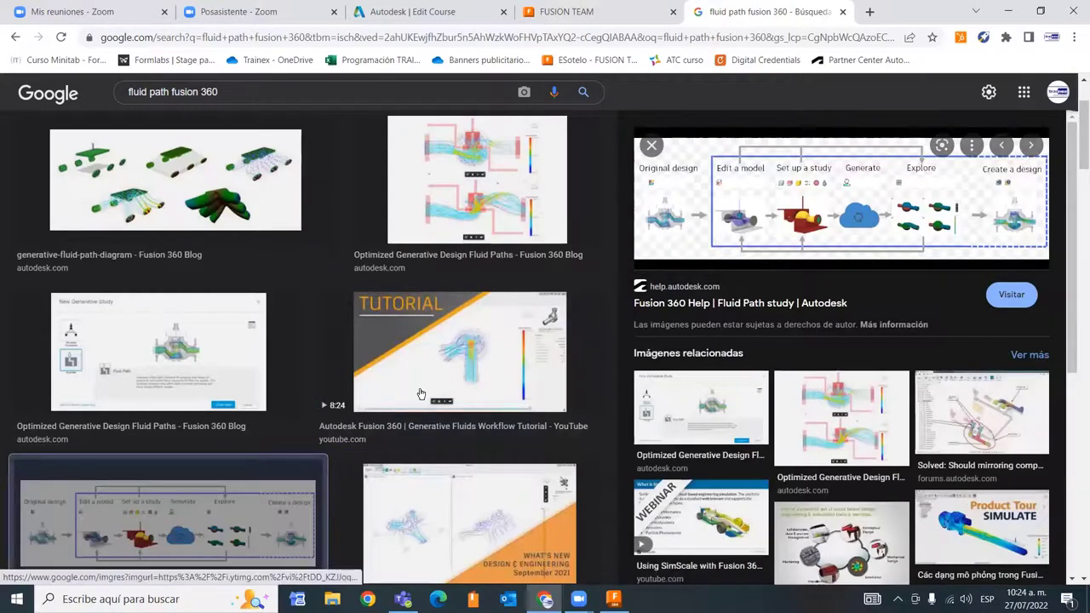
click(471, 313)
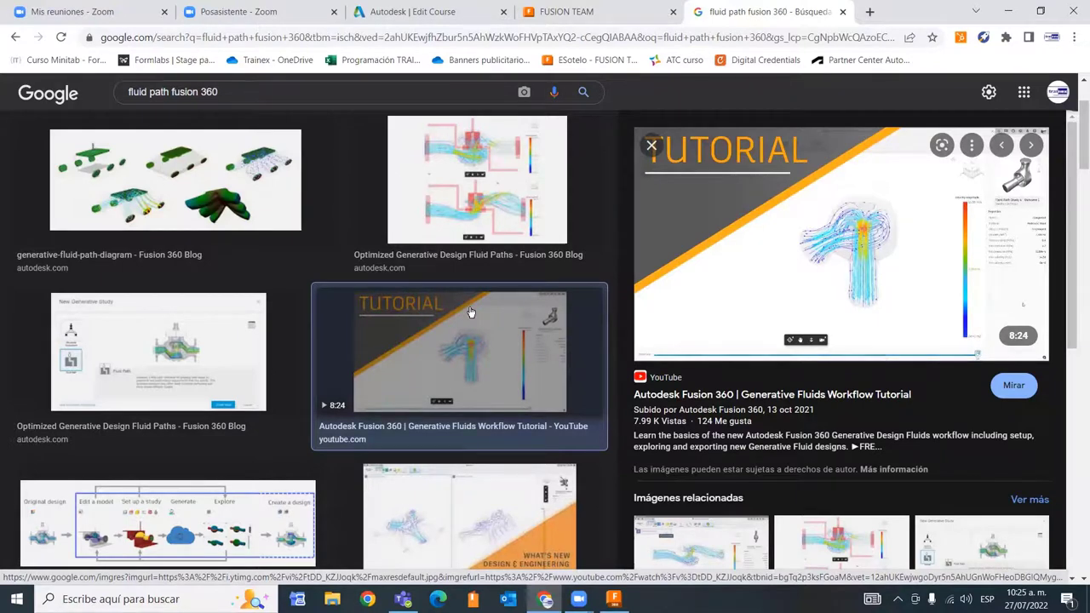
key(alt+Tab)
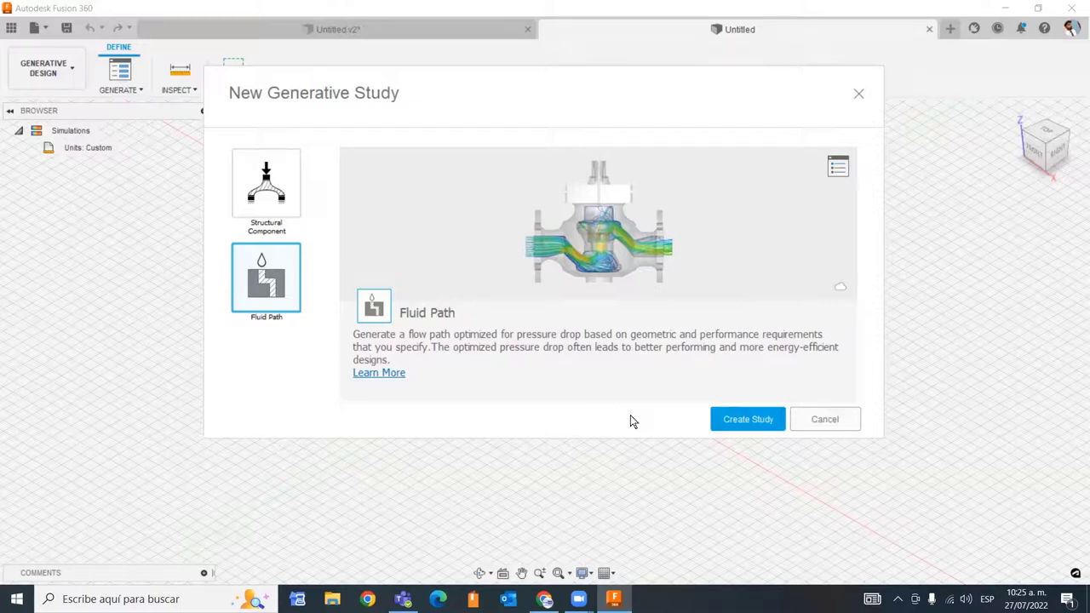
- Compare the Structural Component and Fluid Path study types, then create Study 1 - Fluid Path
click(294, 200)
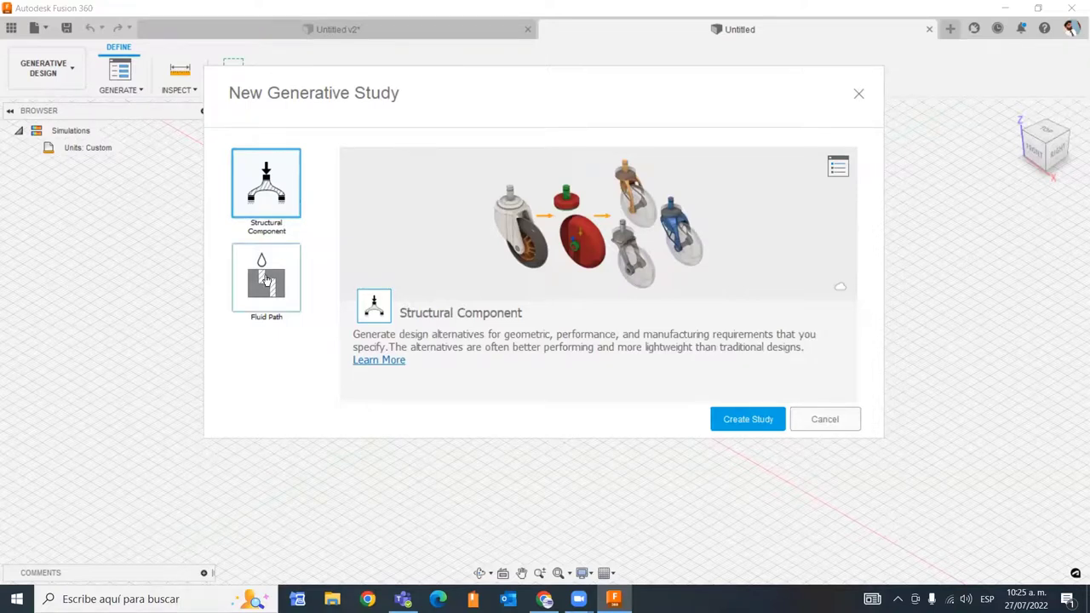
click(266, 278)
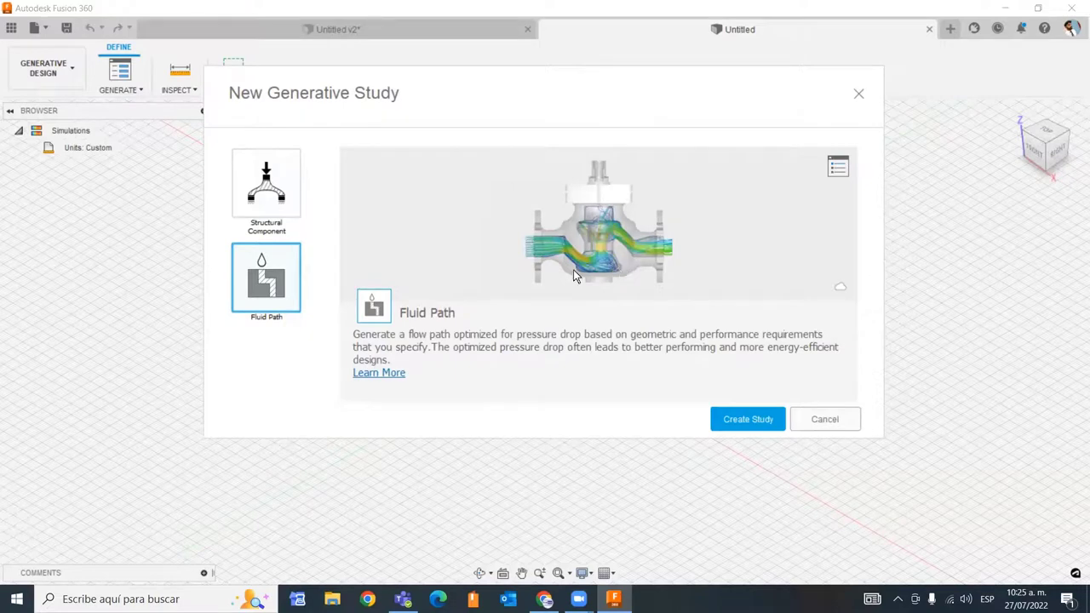
click(277, 197)
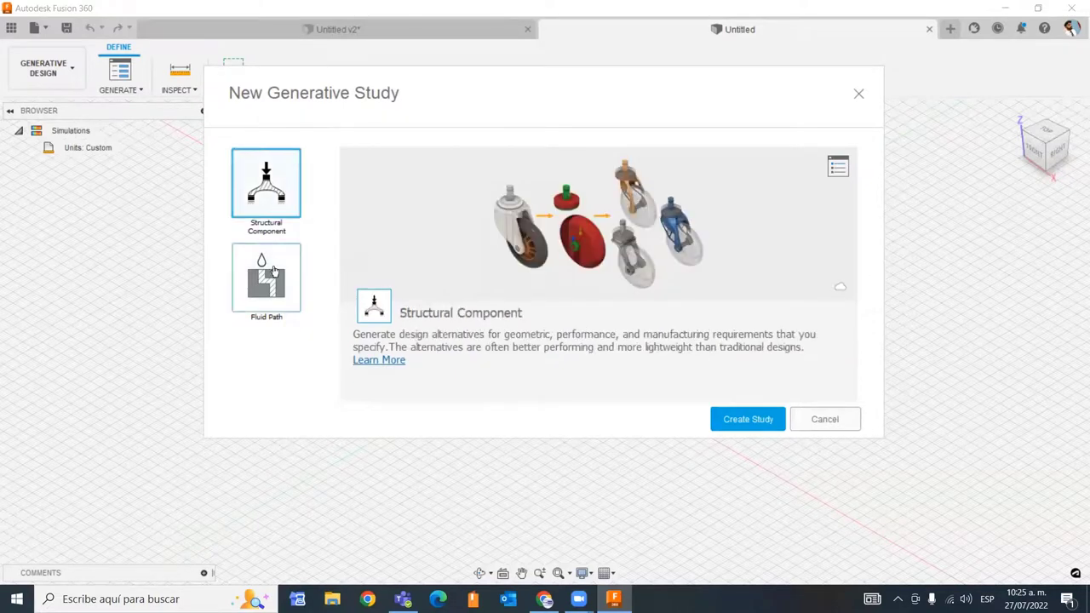
click(273, 271)
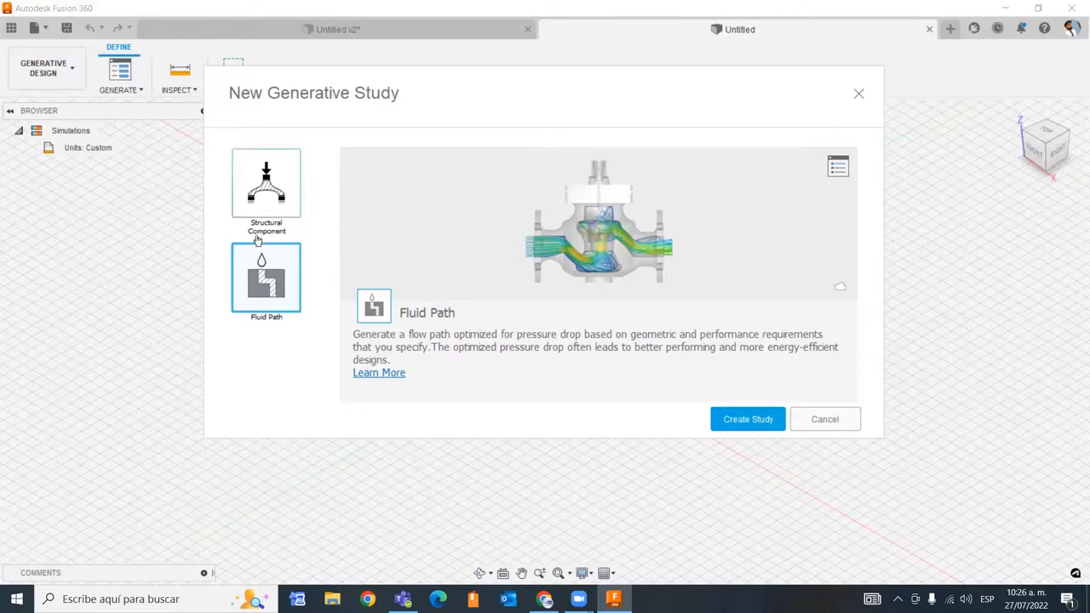
click(749, 421)
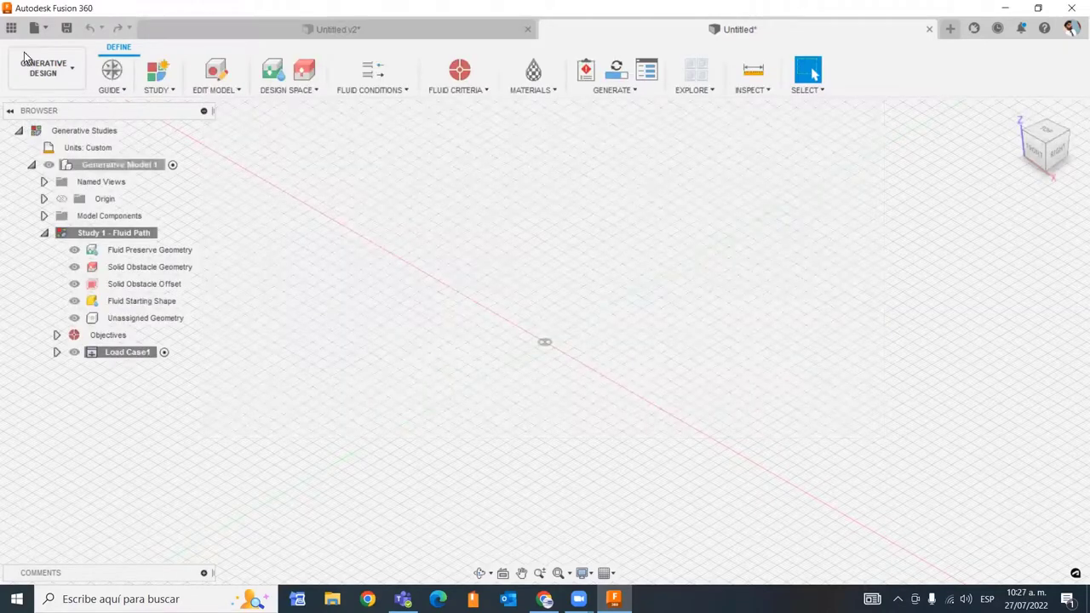
- Show the Data Panel and open the Generative Design Samples' Fluid Path folder
click(11, 28)
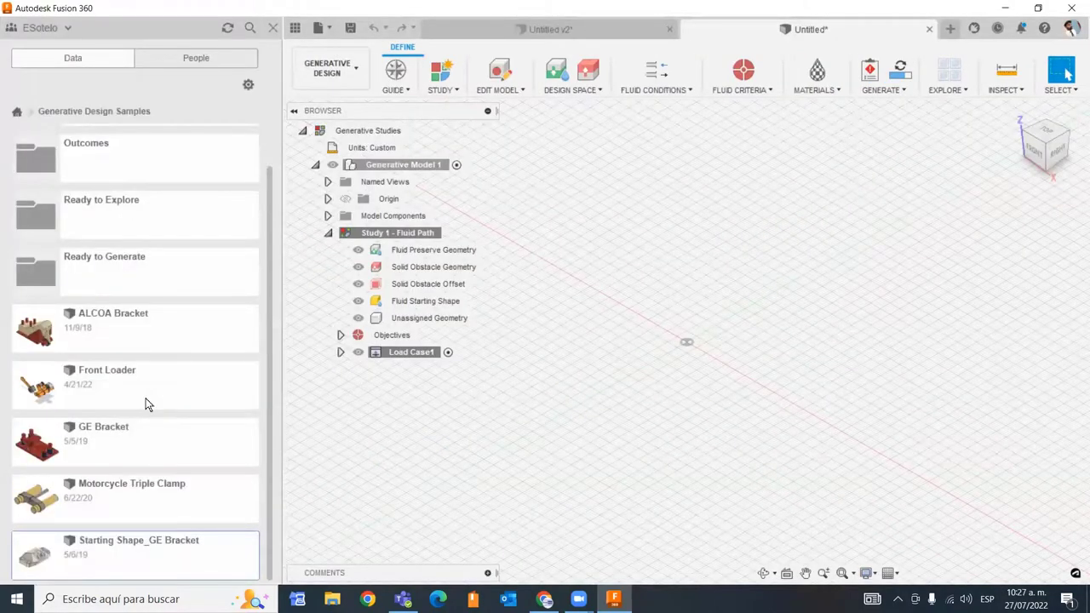
scroll(145, 403, up, 1)
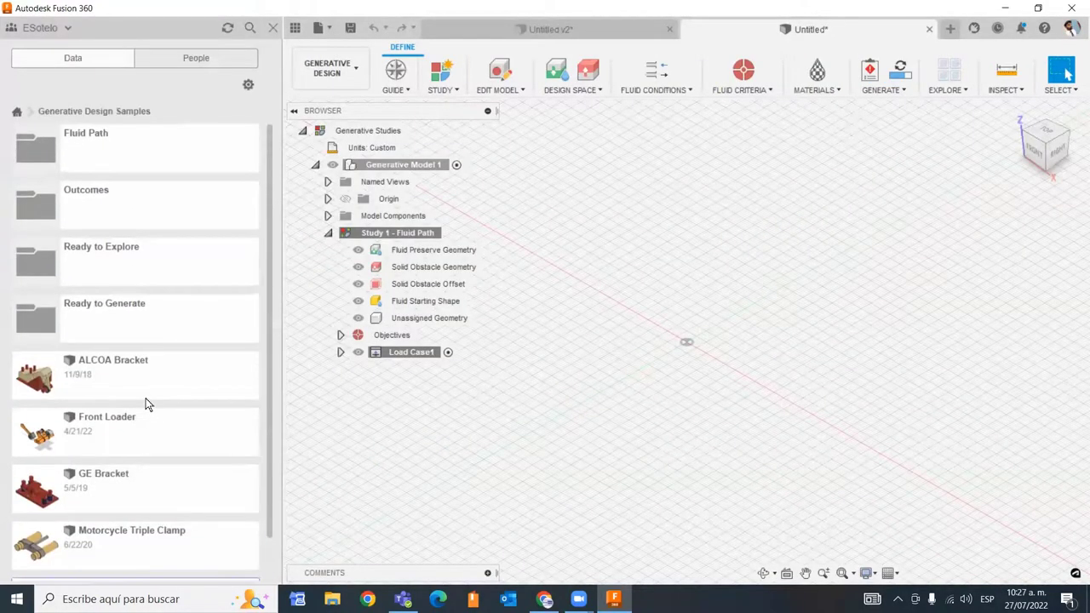
click(108, 146)
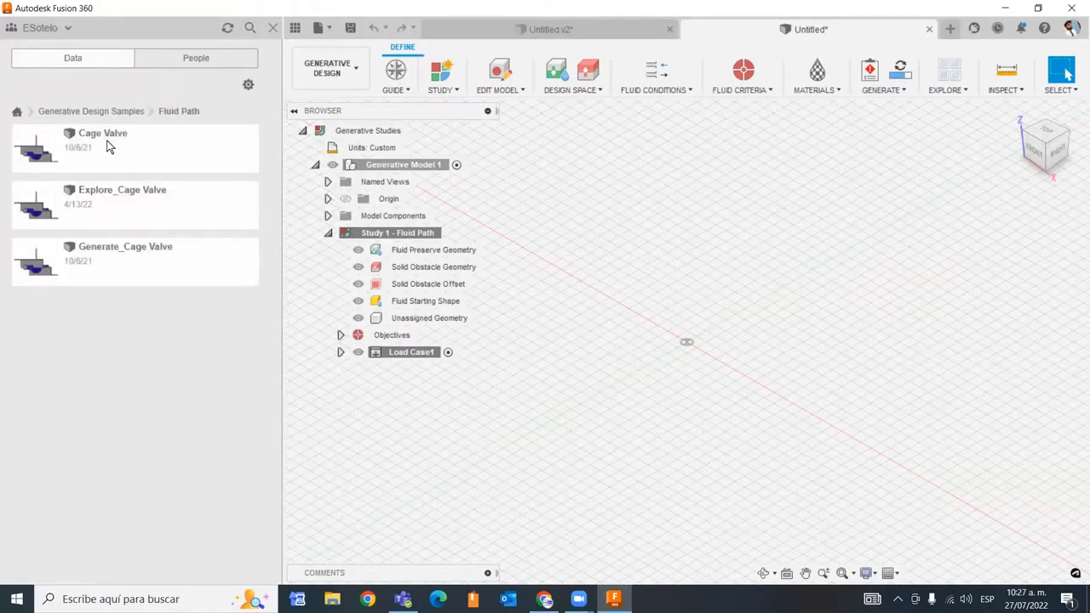
- Open the Cage Valve sample and orbit it to inspect the inlet, outlet, plunger and cage bodies
double_click(107, 147)
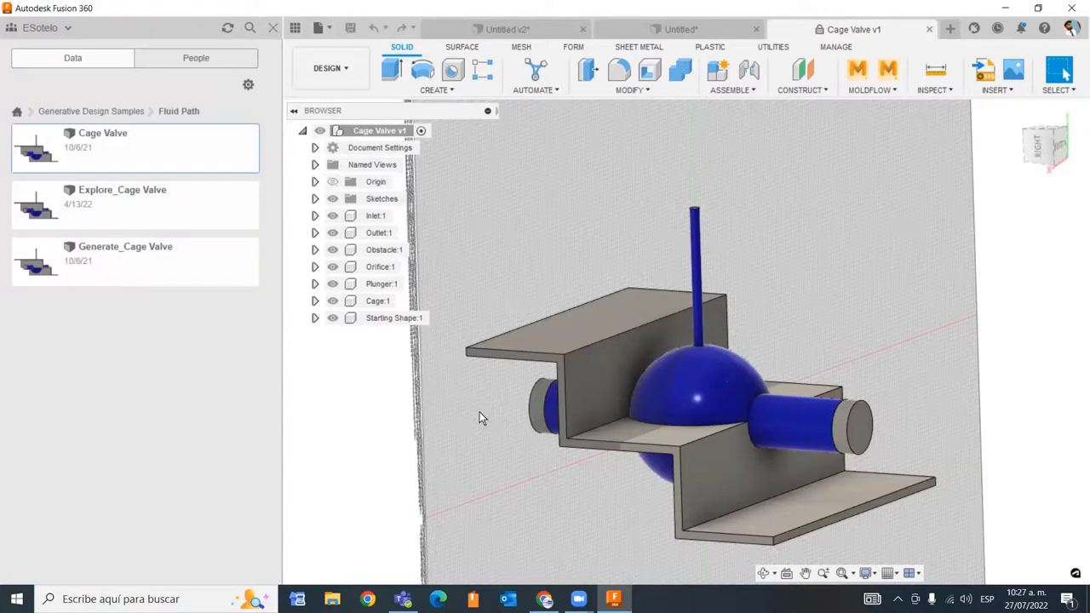
shift+middle_drag(479, 412, 522, 423)
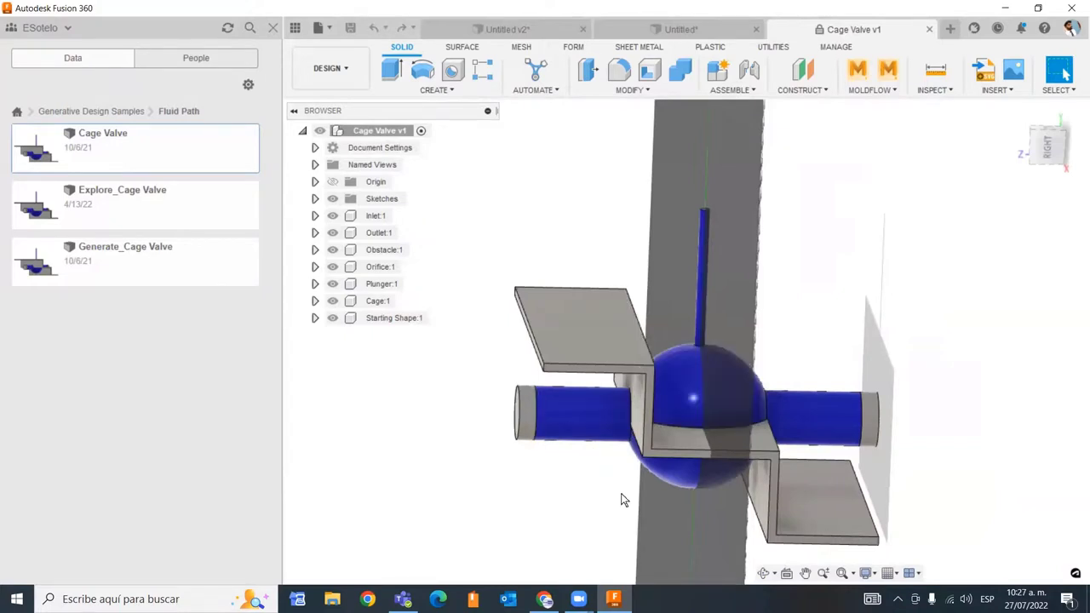
- Switch Cage Valve v1 to the Generative Design workspace and orbit to an angled view
click(338, 85)
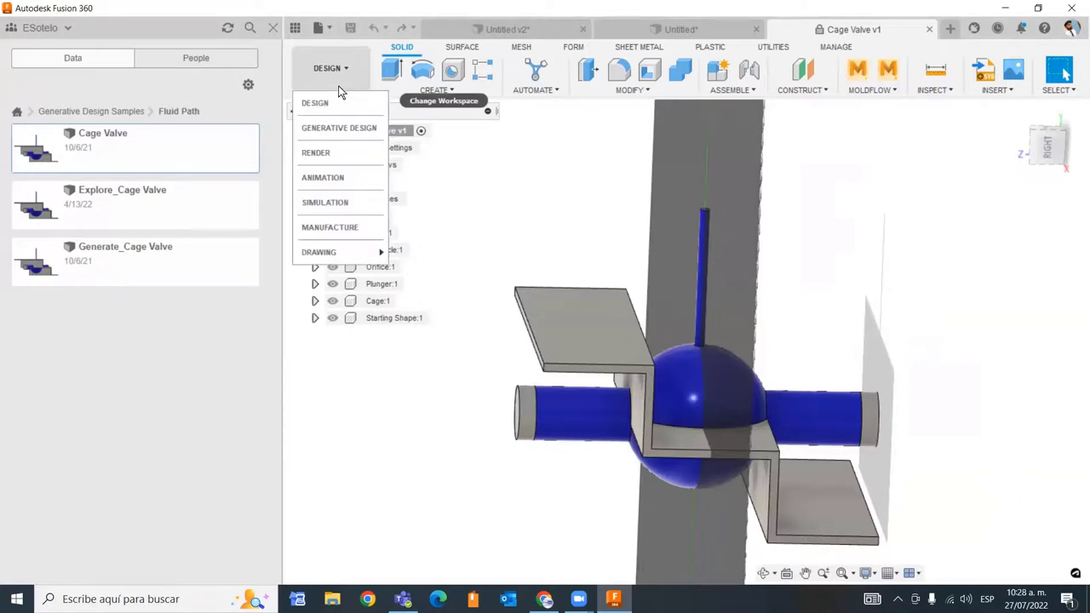
click(338, 128)
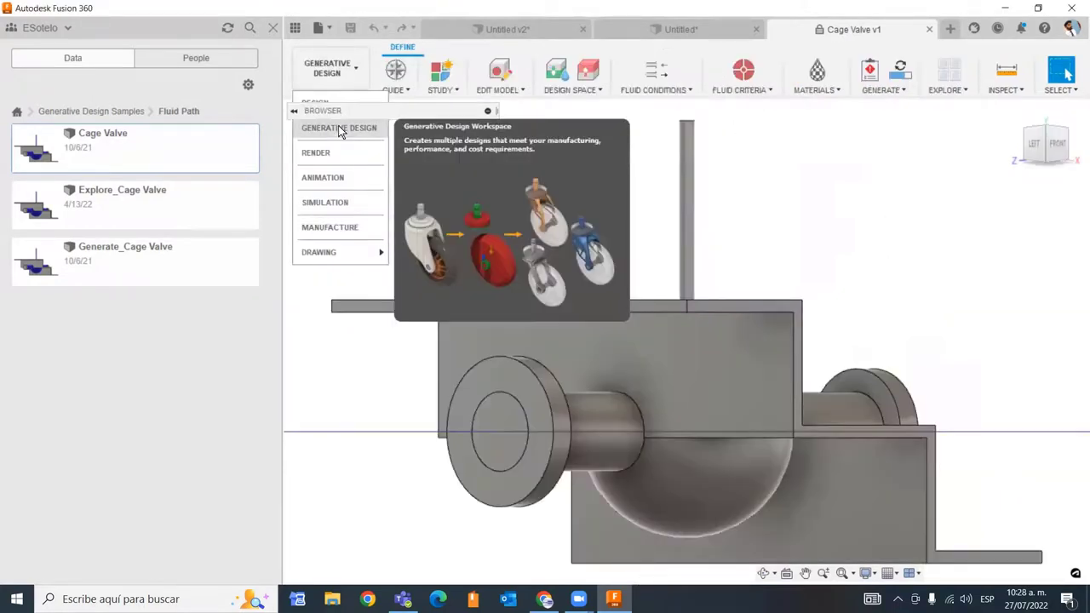
click(351, 71)
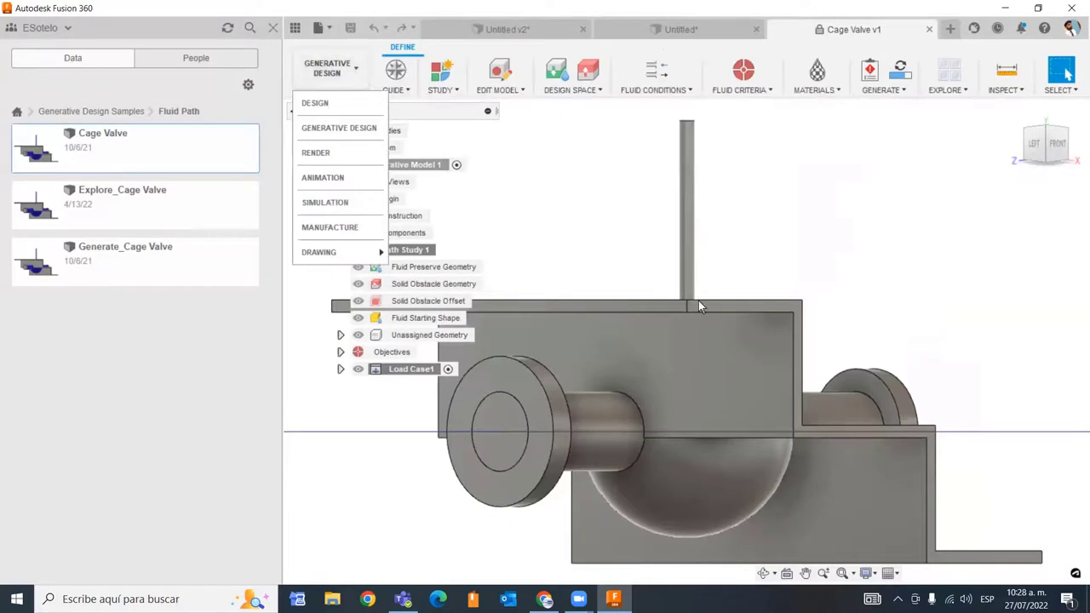
click(768, 285)
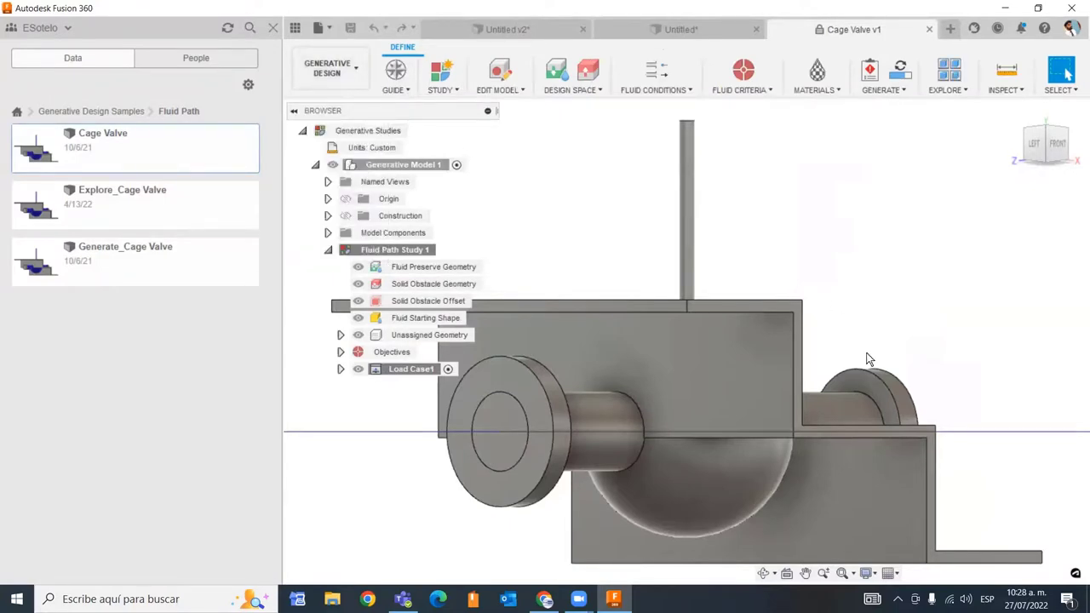
shift+middle_drag(867, 359, 851, 353)
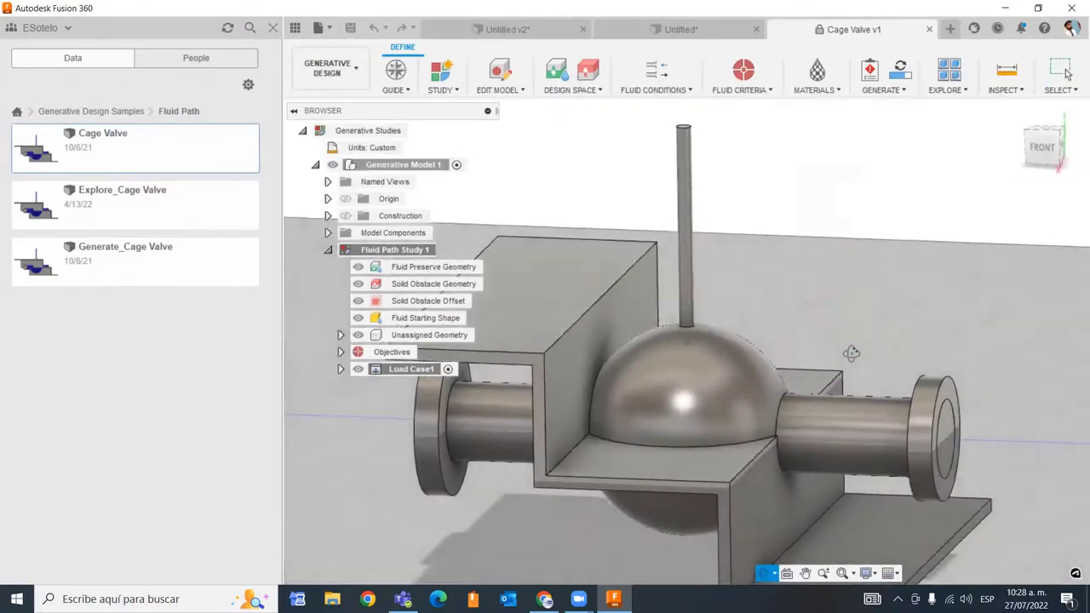
- Select the left and right flanges as Fluid Preserve Geometry (2 Bodies), then switch to the browser
click(557, 70)
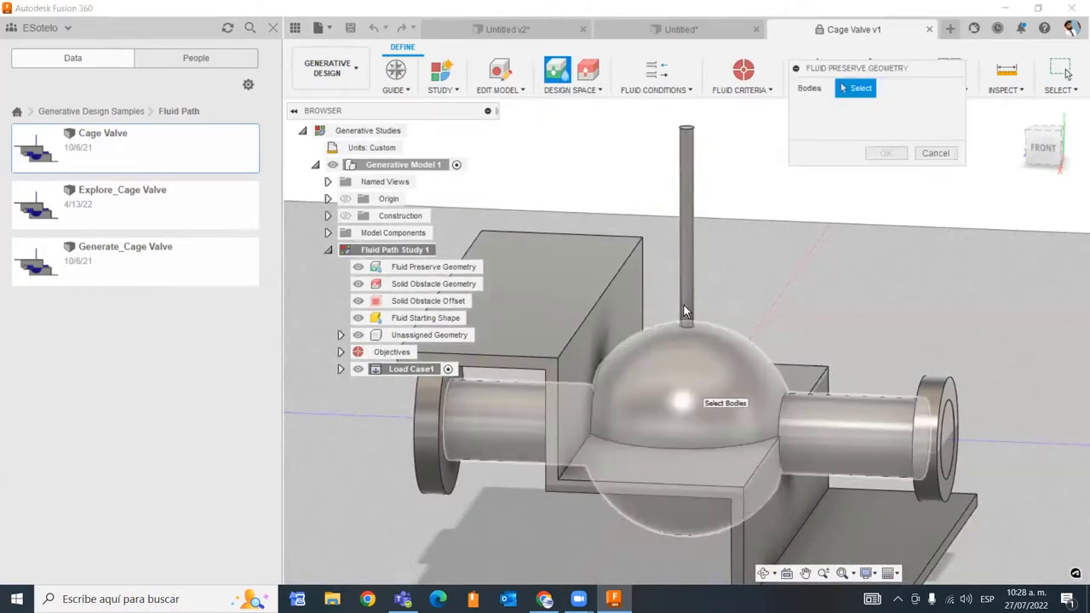
click(425, 408)
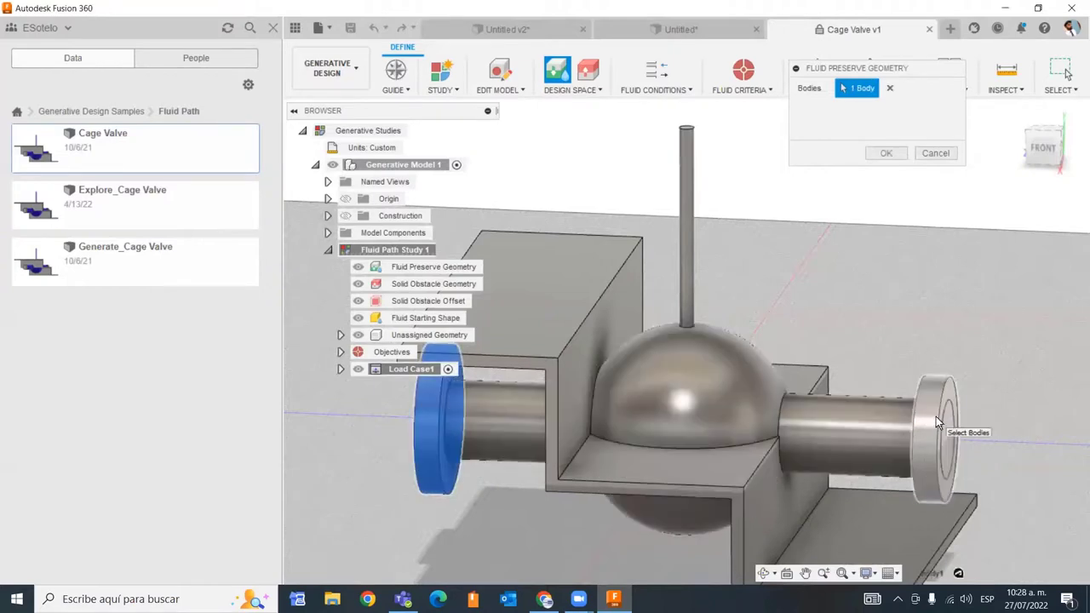
click(936, 418)
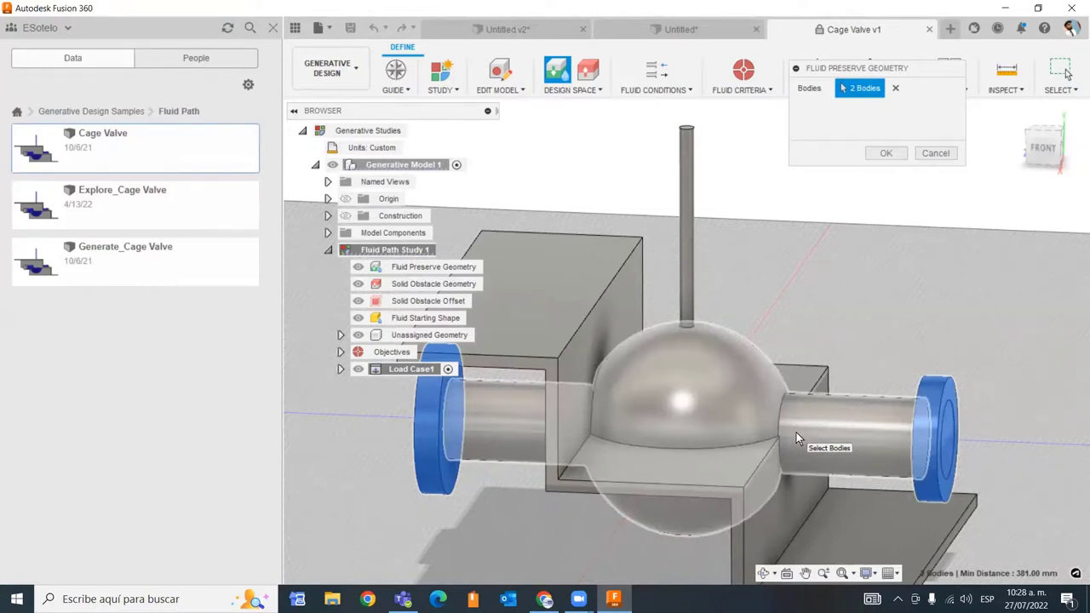
key(alt+Tab)
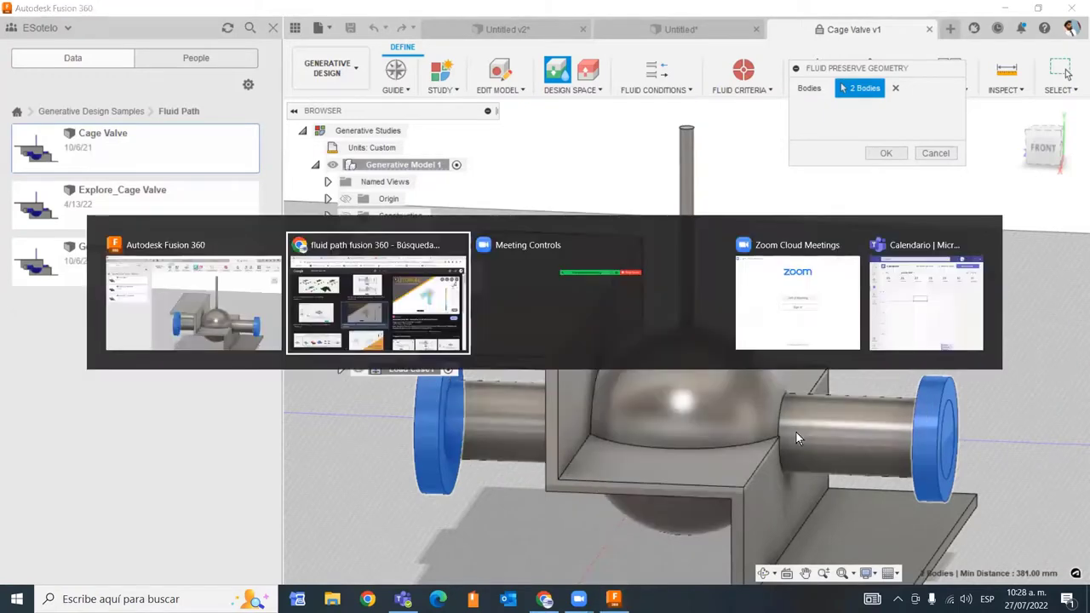
mouse_move(745, 273)
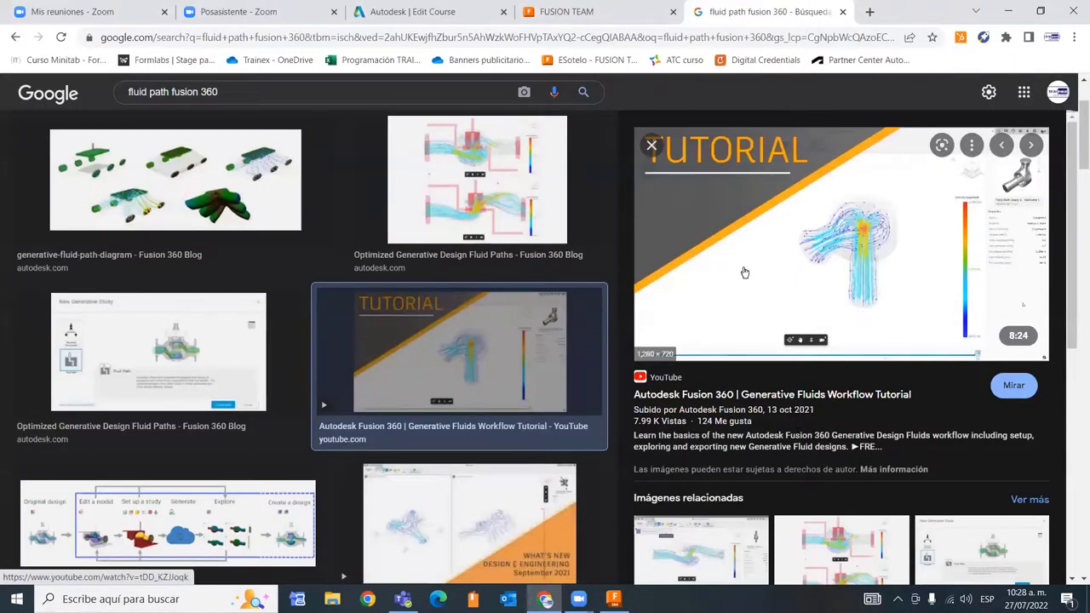
- Scroll to the top of the fluid path fusion 360 image results and return to Fusion 360
scroll(484, 322, up, 2)
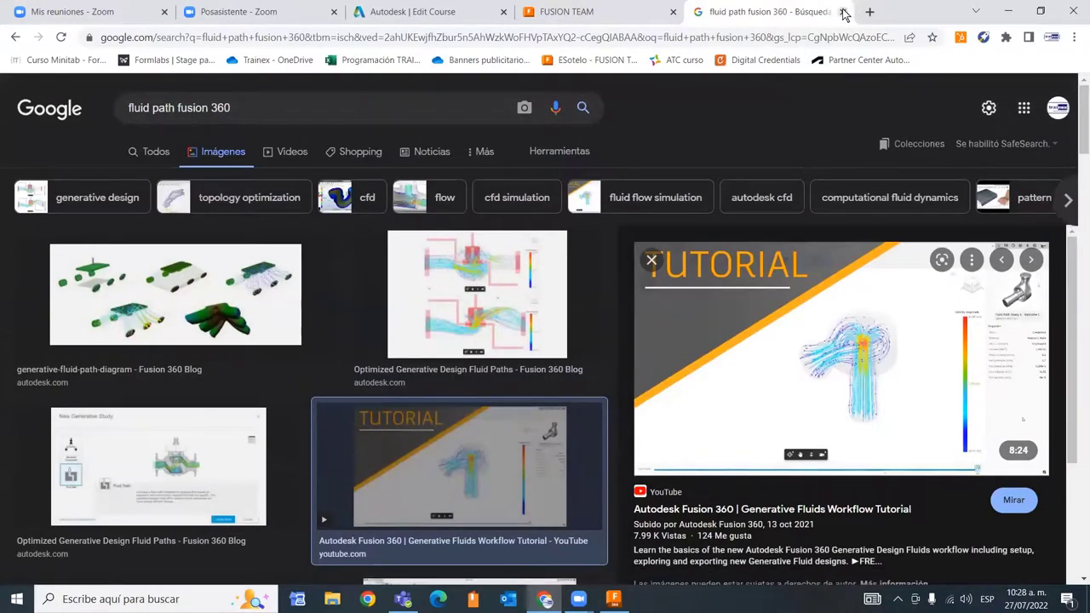
key(alt+Tab)
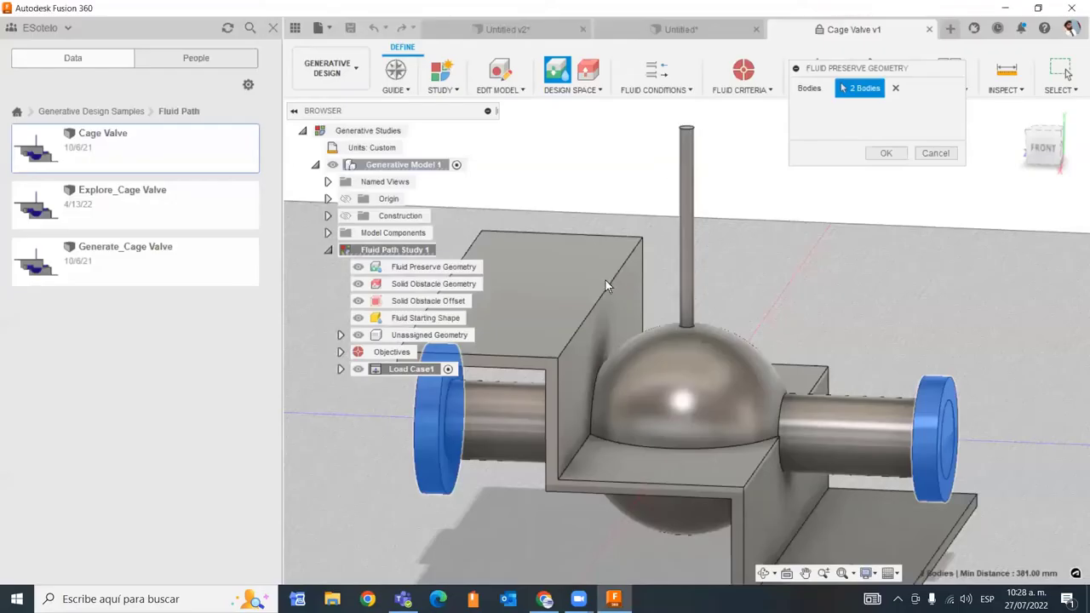
- Confirm the two flanges as preserve geometry and set the outer bent plate as solid obstacle
click(886, 153)
click(587, 70)
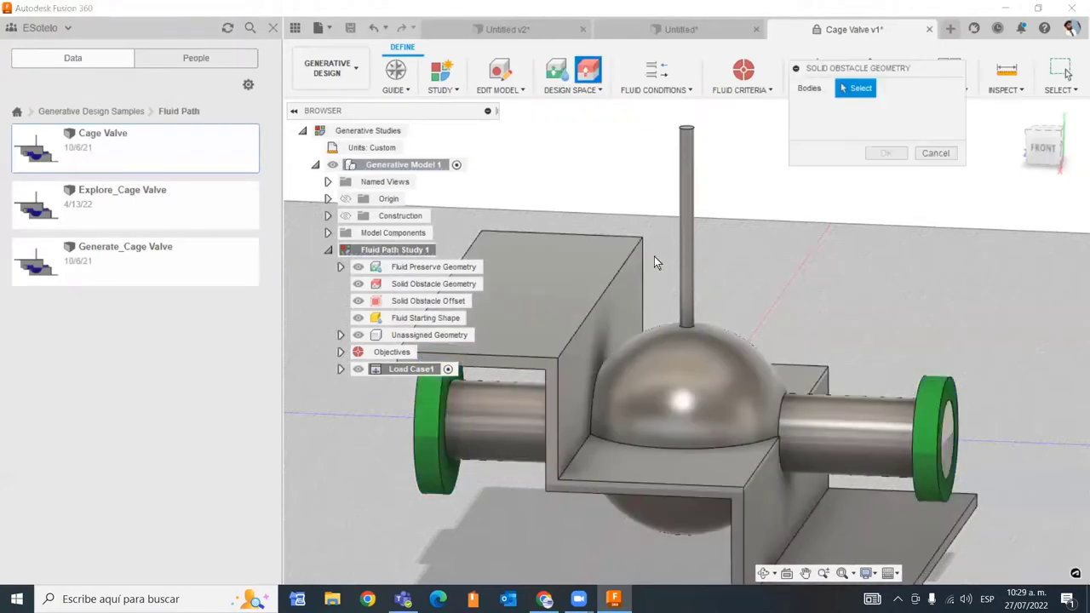
click(686, 384)
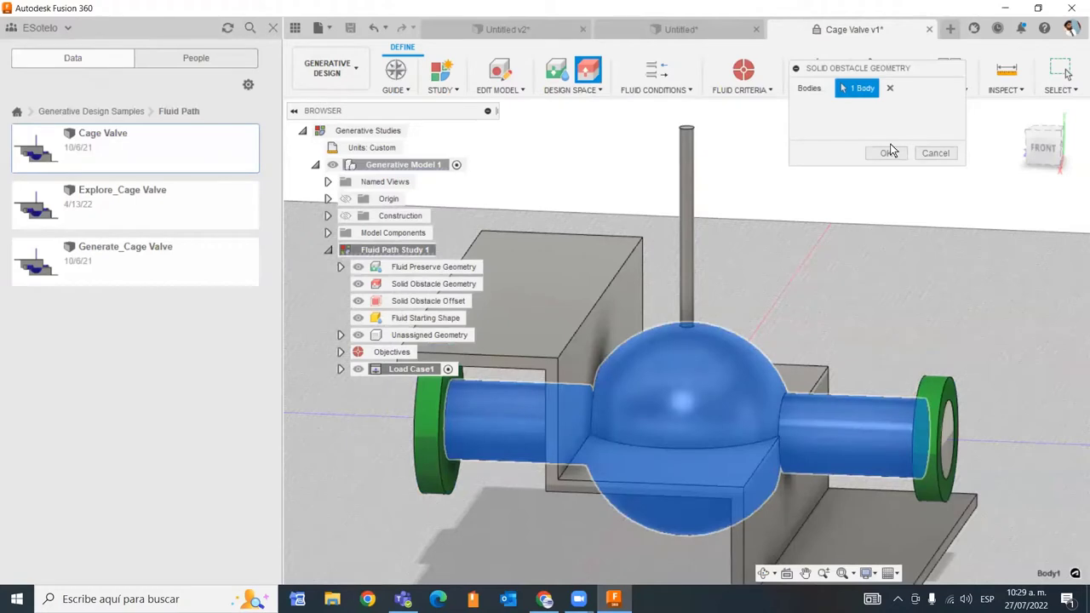
click(696, 299)
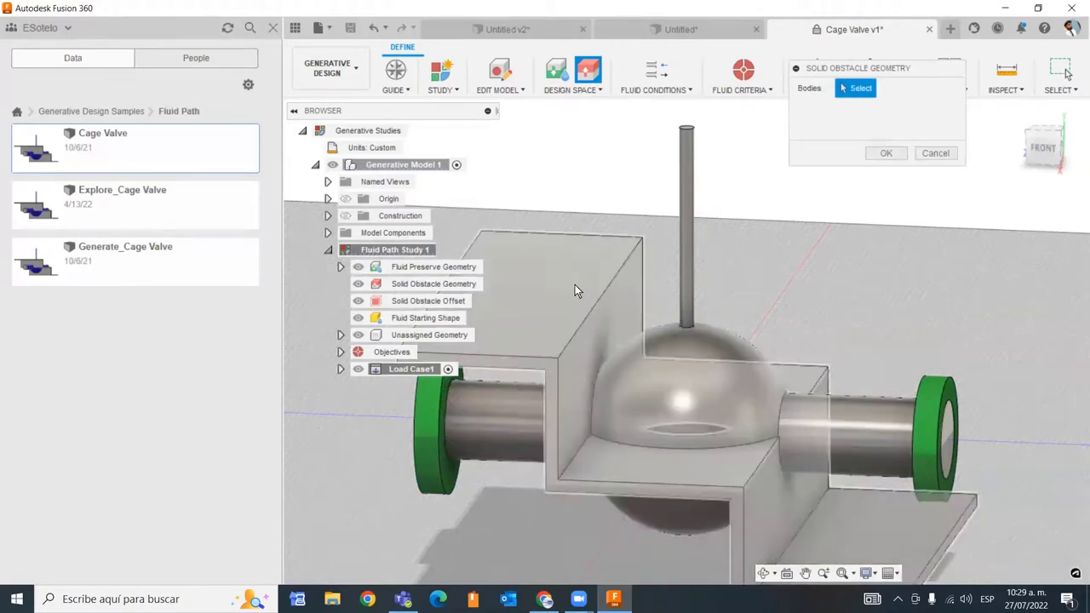
click(566, 278)
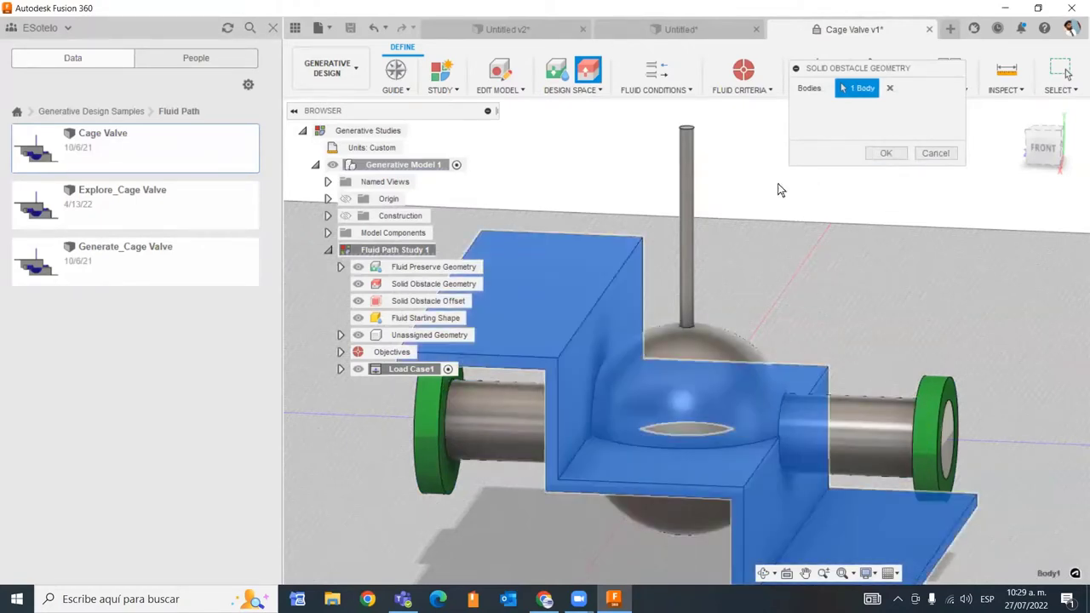
click(884, 155)
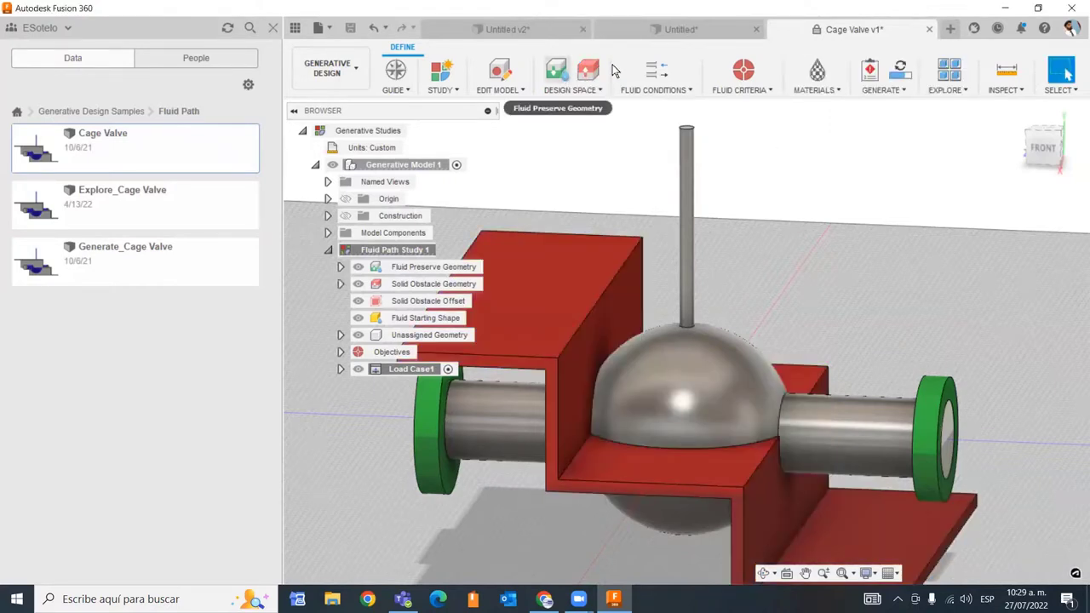
- Try Fluid Inlets/Outlets with Flow Rate but cancel, orbit to a top view, and switch to the browser
click(650, 70)
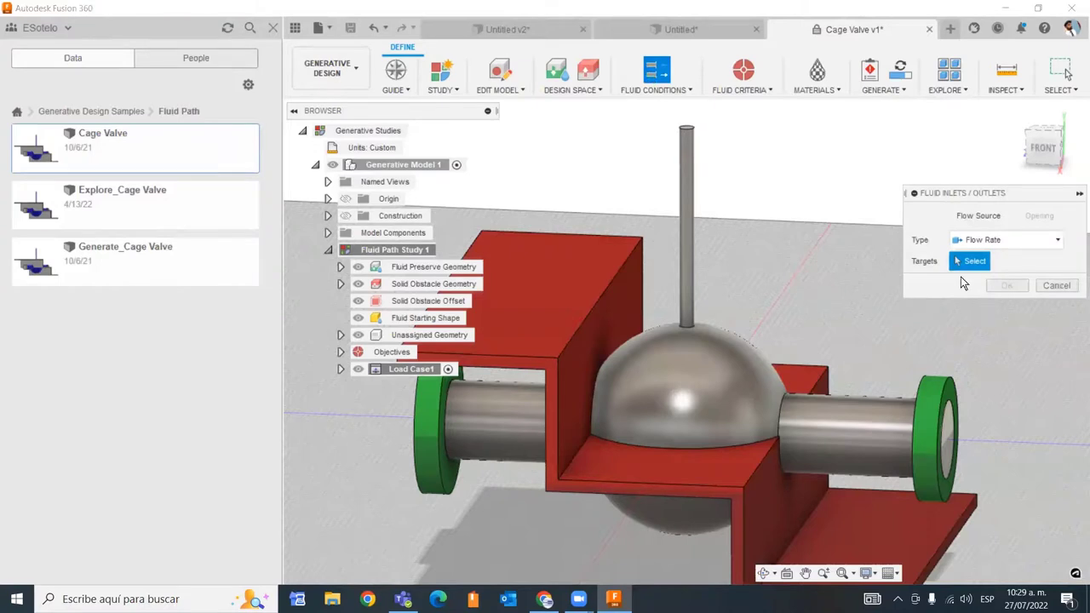
click(978, 243)
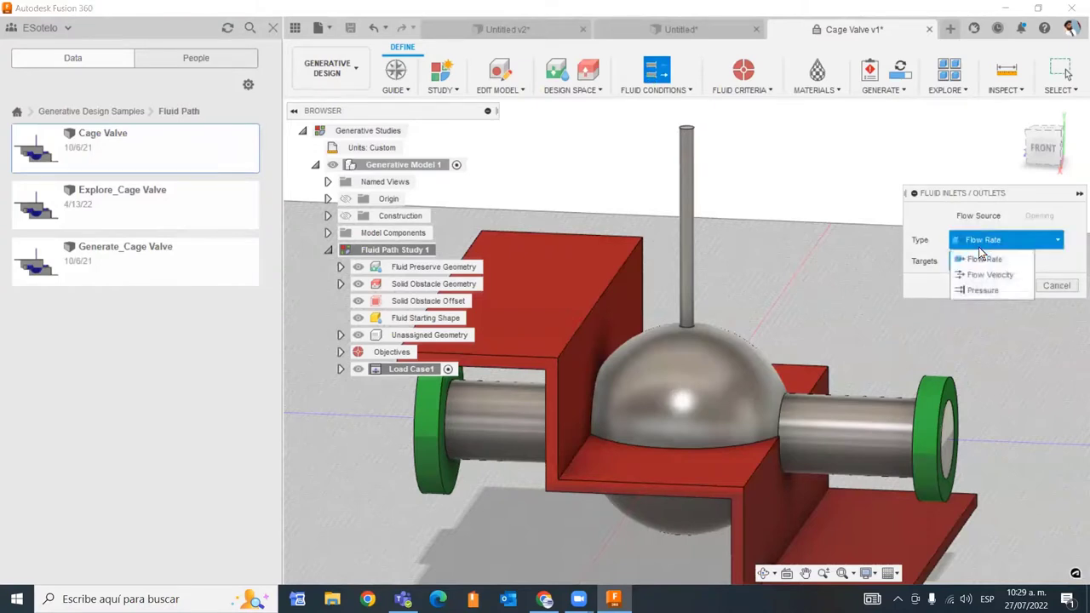
click(979, 253)
click(1048, 286)
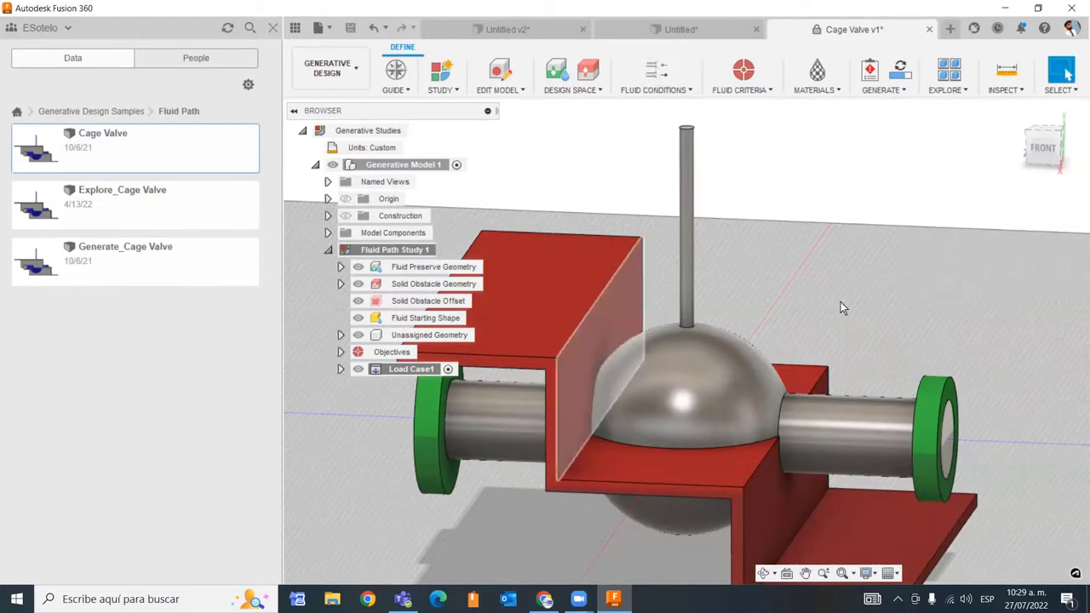
scroll(840, 308, down, 3)
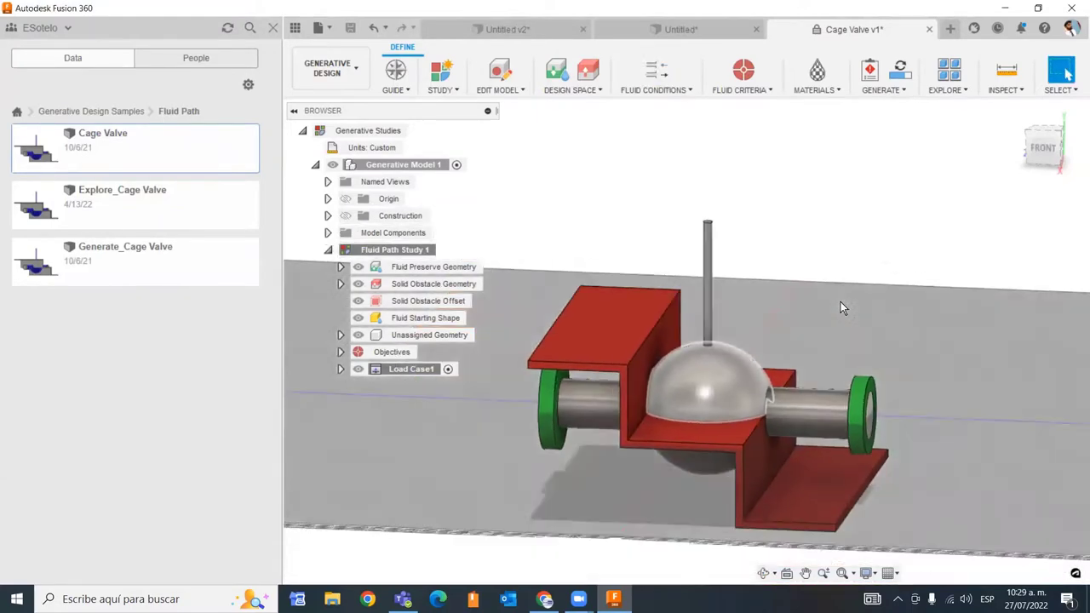
shift+middle_drag(840, 301, 723, 391)
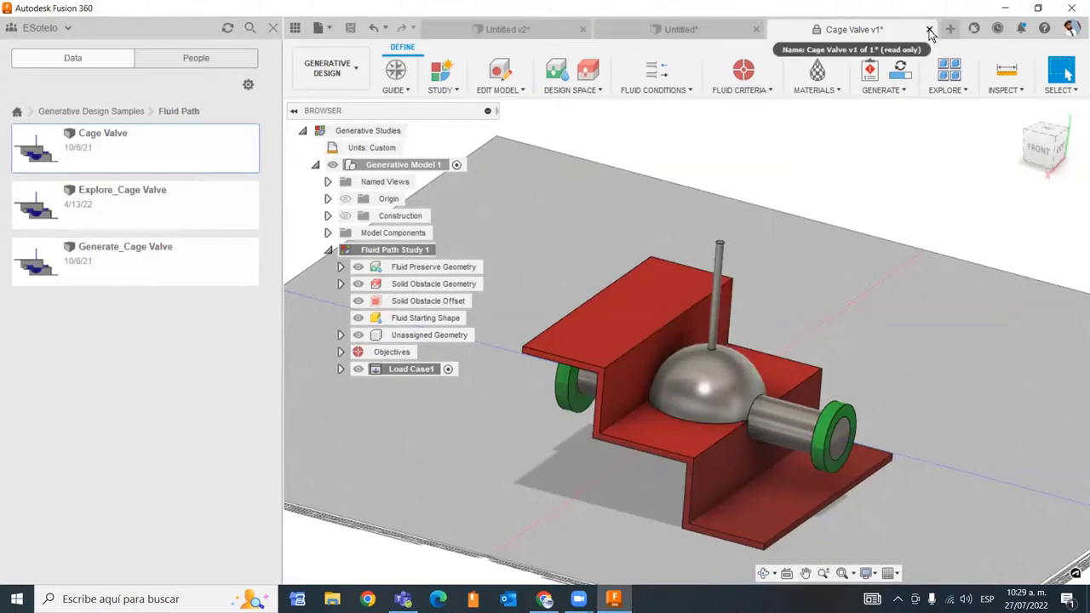
key(alt+Tab)
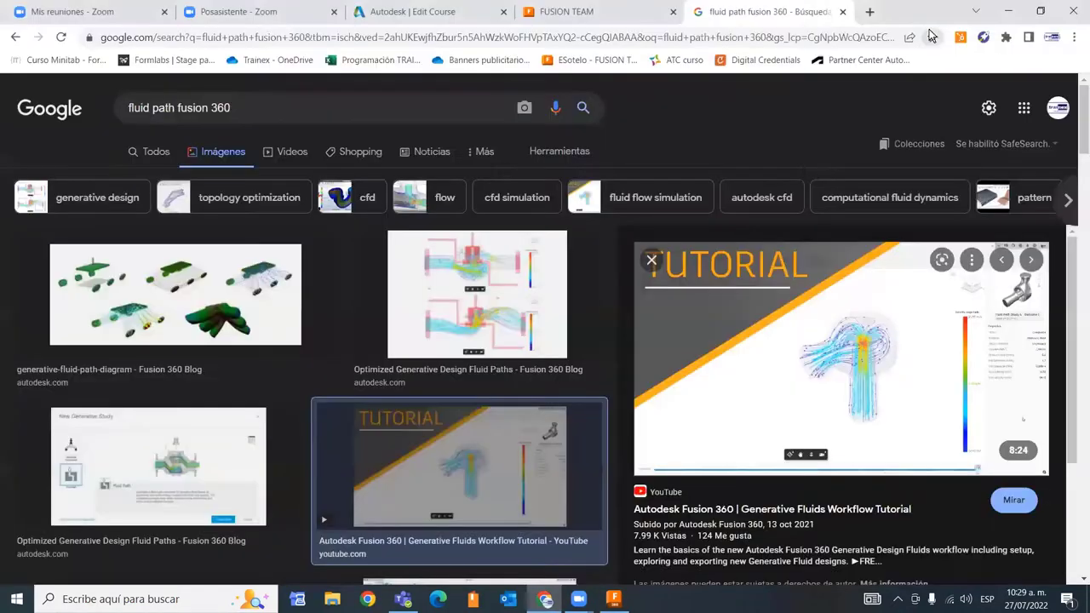
- Preview the Optimized Generative Design Fluid Paths image, then go to youtube.com in the same tab
click(483, 300)
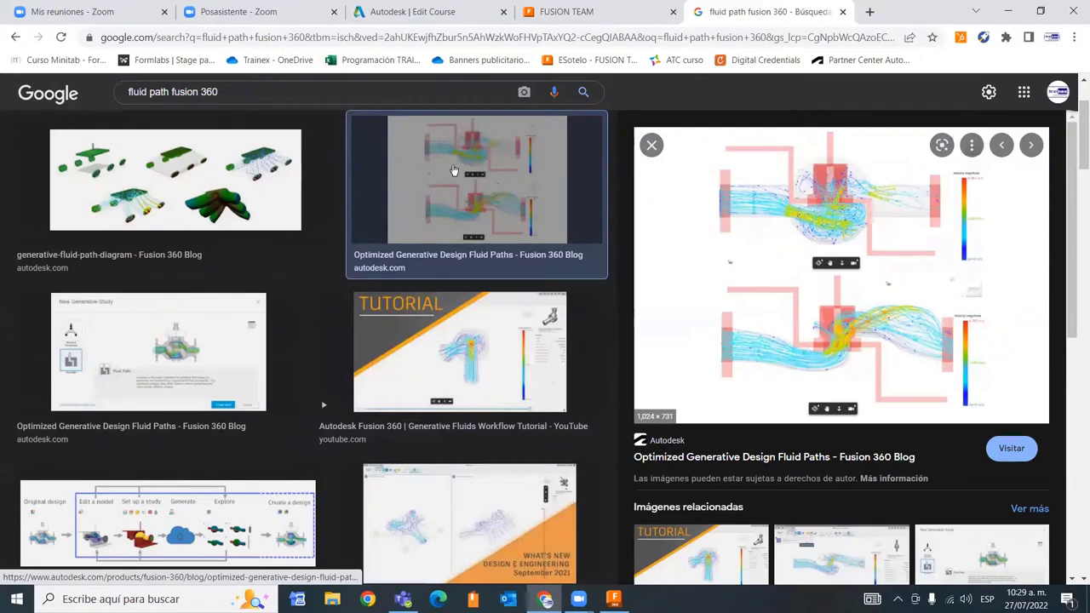
click(578, 39)
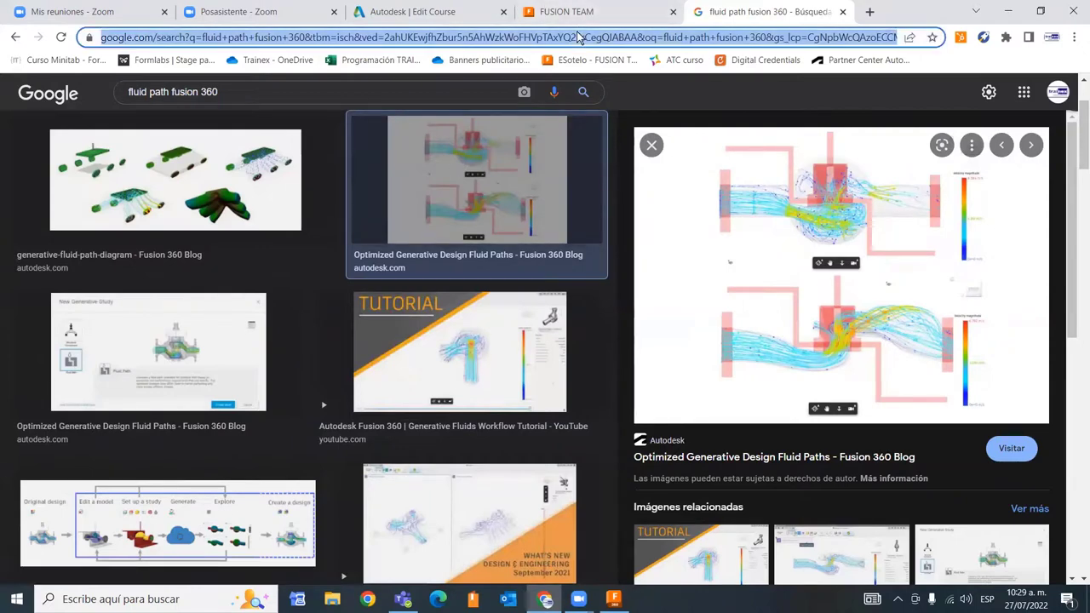
text(youtube.com)
key(Return)
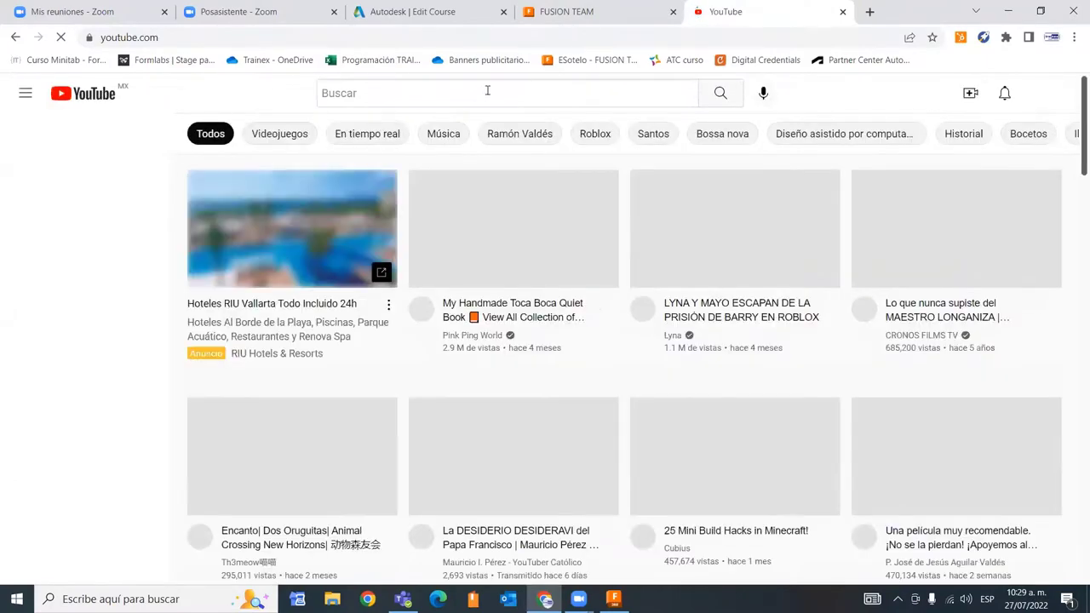
- Search YouTube for 'cfd', then refine the query to 'cfd autodesk'
text(cfd)
key(Return)
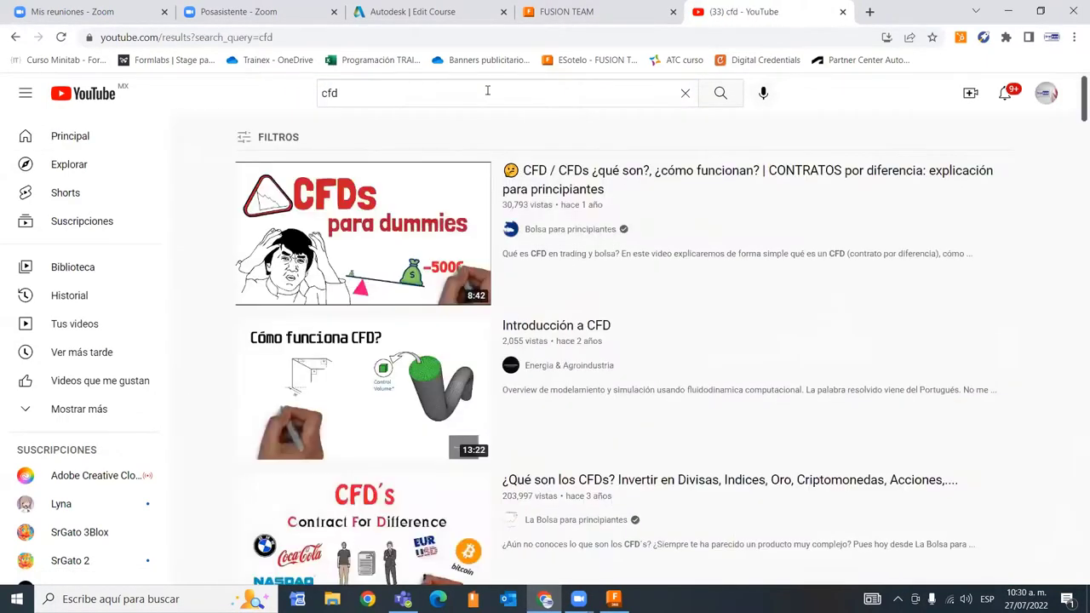
click(456, 88)
text(aut)
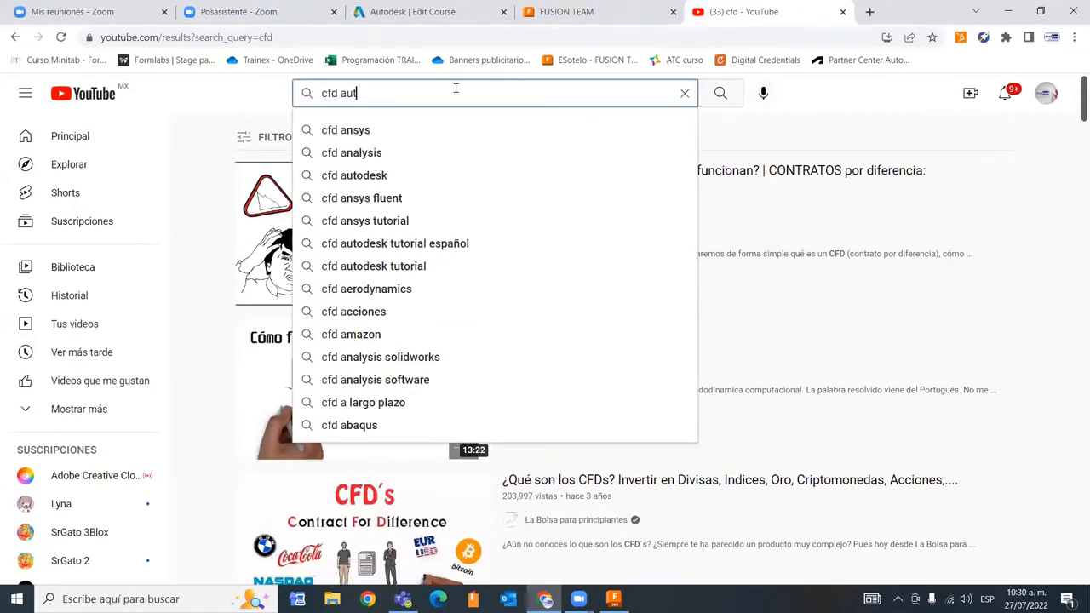
text(odesk)
key(Return)
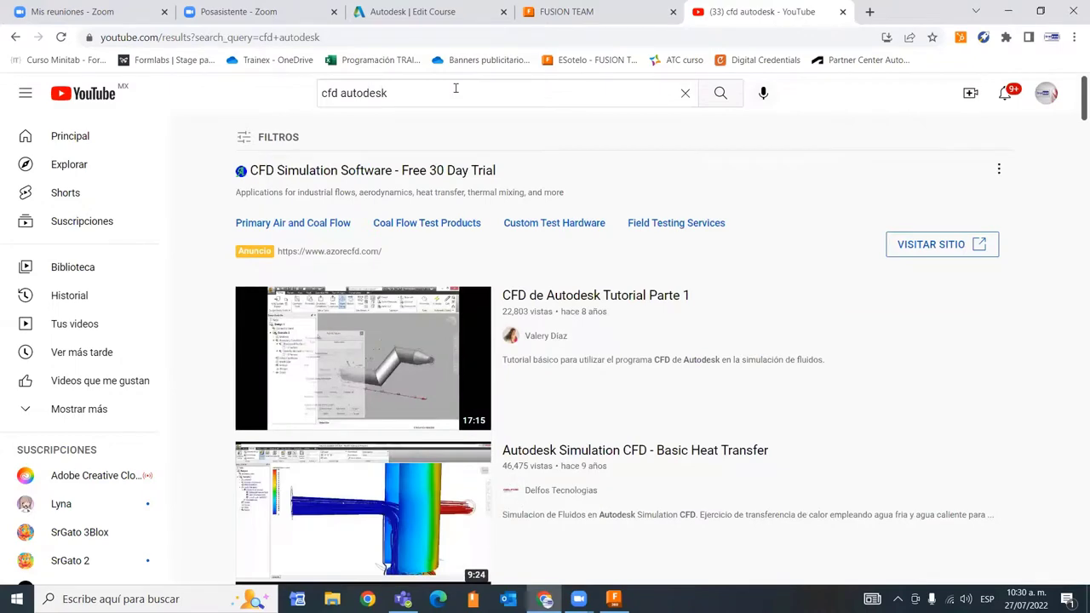
- Scroll the results and play Autodesk's CFD simulation overview video
scroll(398, 286, down, 2)
scroll(399, 286, down, 1)
scroll(399, 286, down, 1)
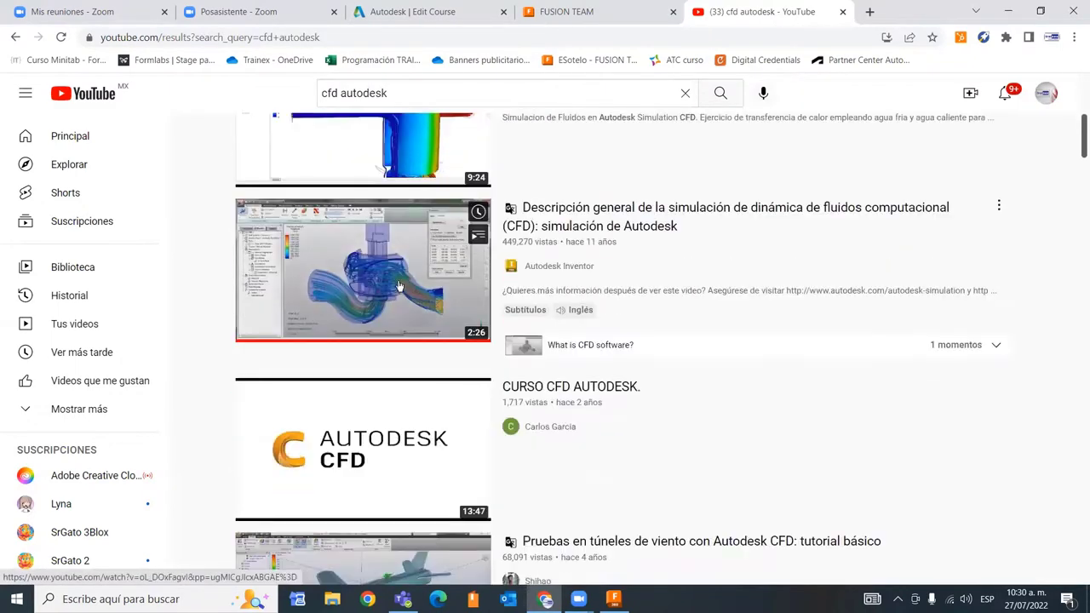
click(398, 286)
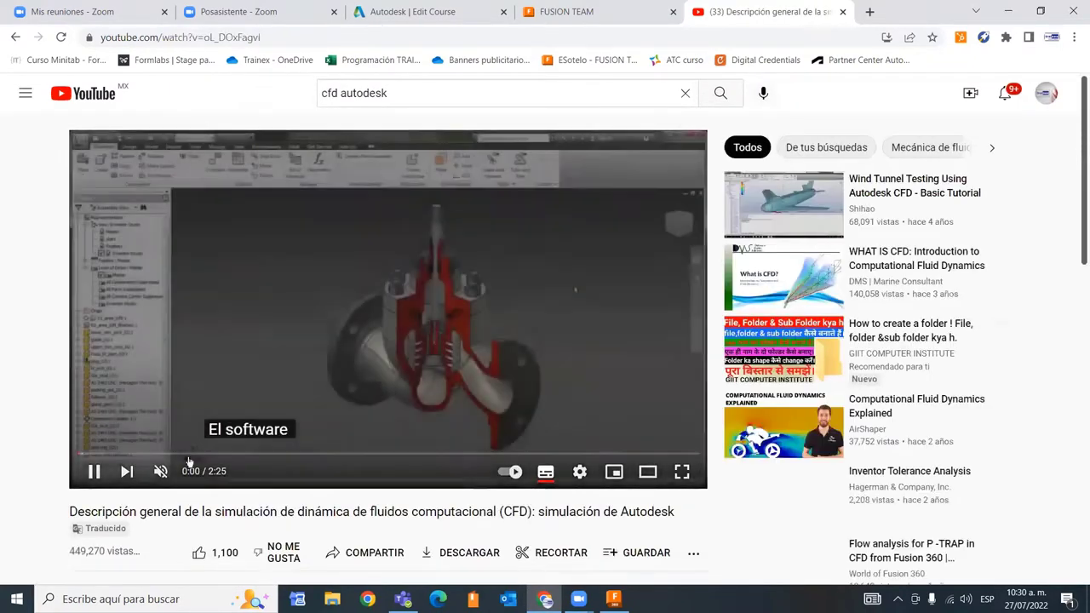
- Watch fullscreen and skip ahead through valve flow, analysis setup and velocity results to 1:49
click(681, 472)
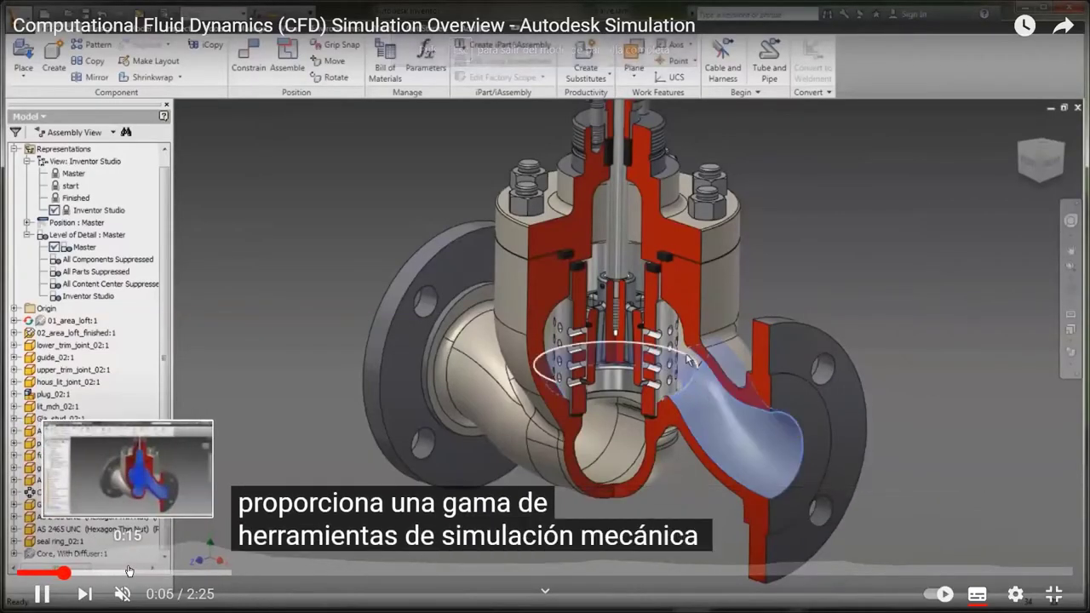
click(128, 571)
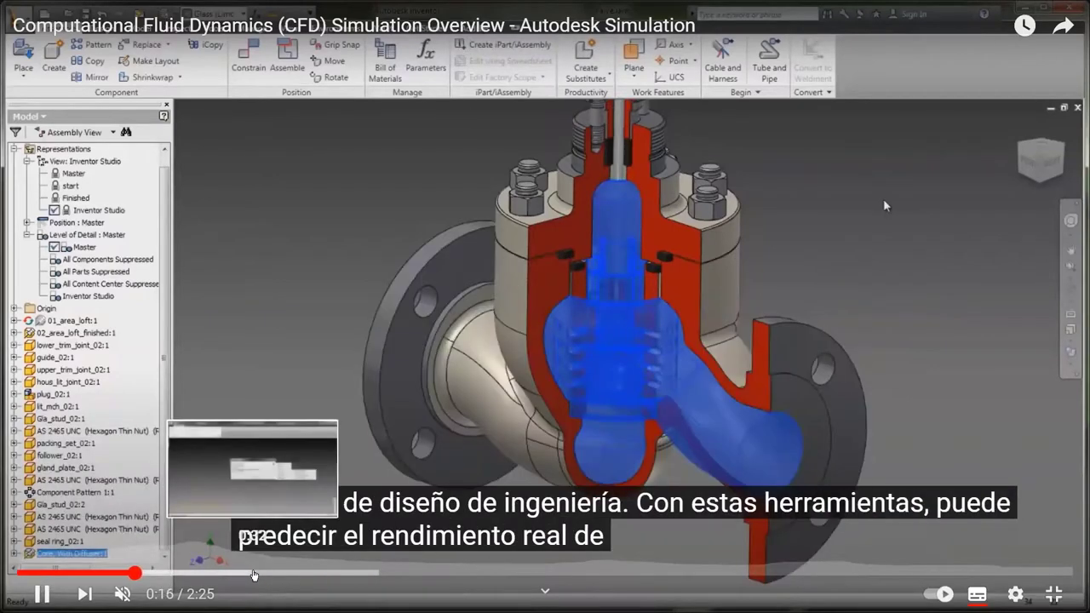
click(254, 573)
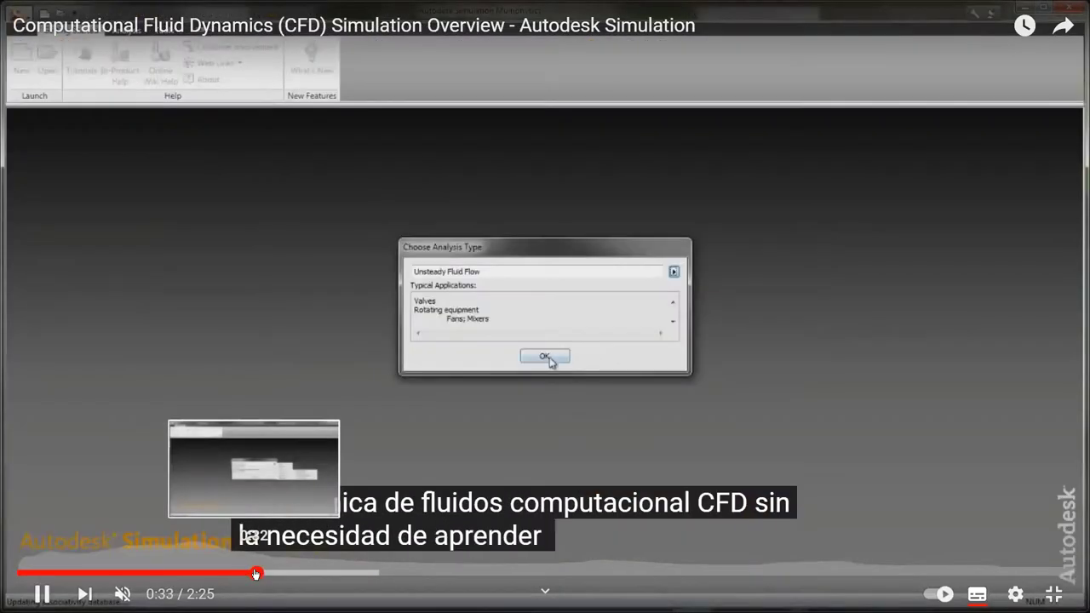
click(317, 573)
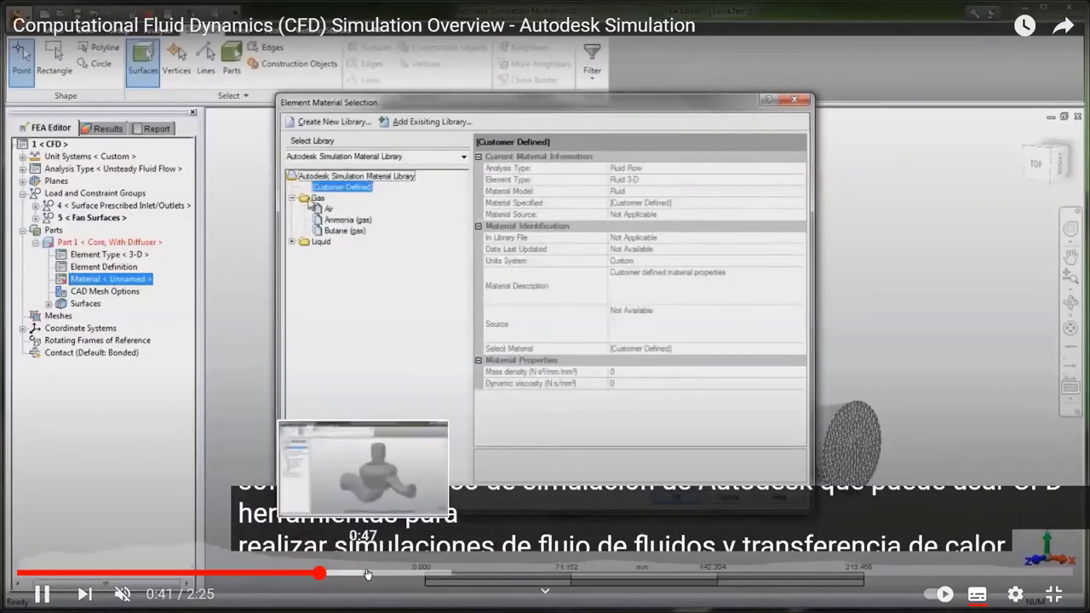
click(367, 575)
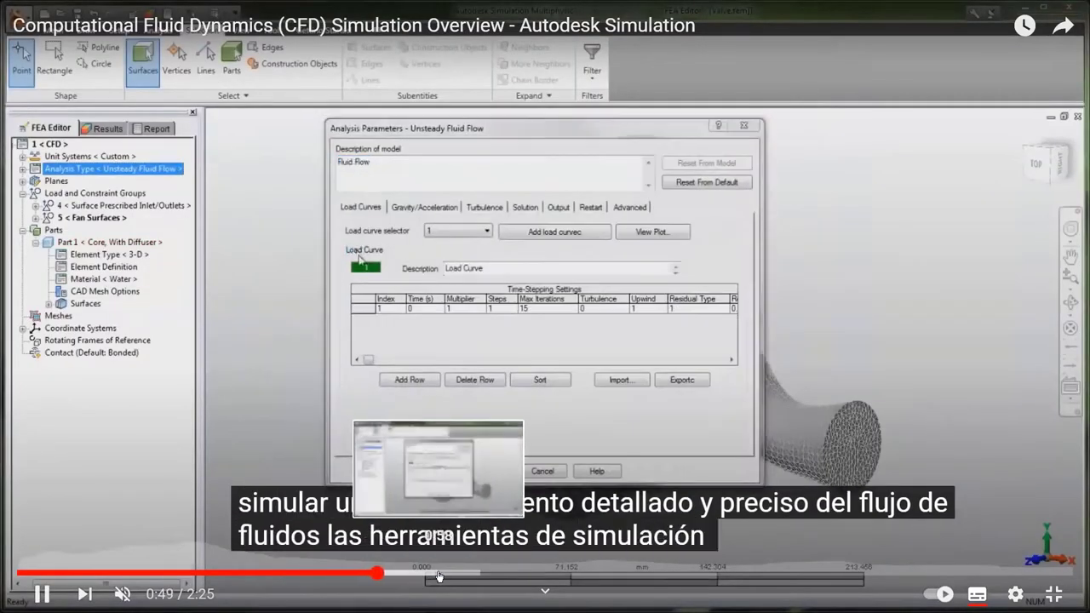
click(439, 577)
click(506, 575)
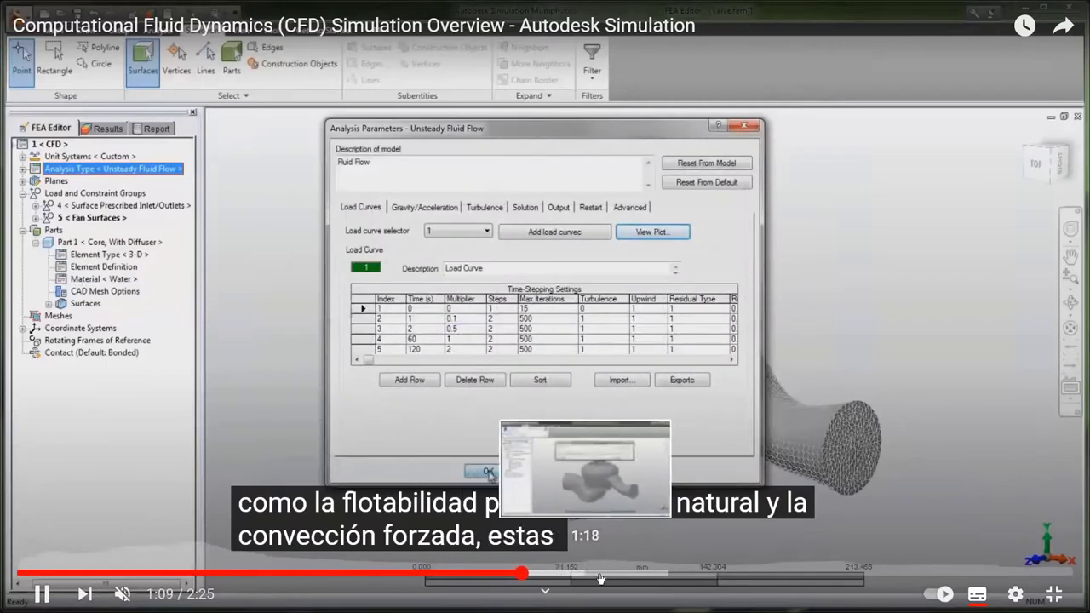
click(608, 577)
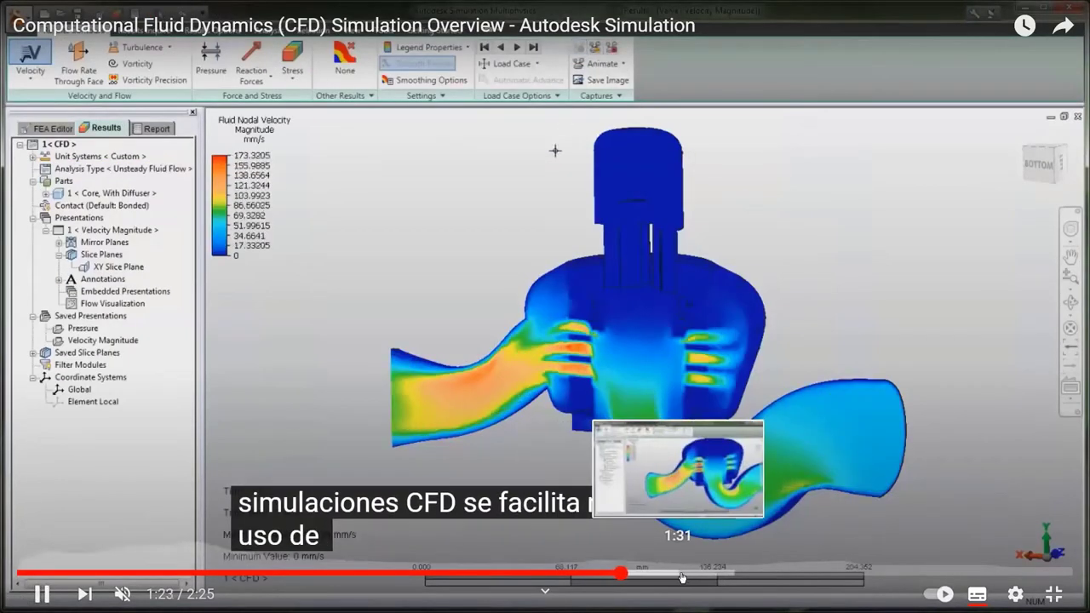
click(681, 577)
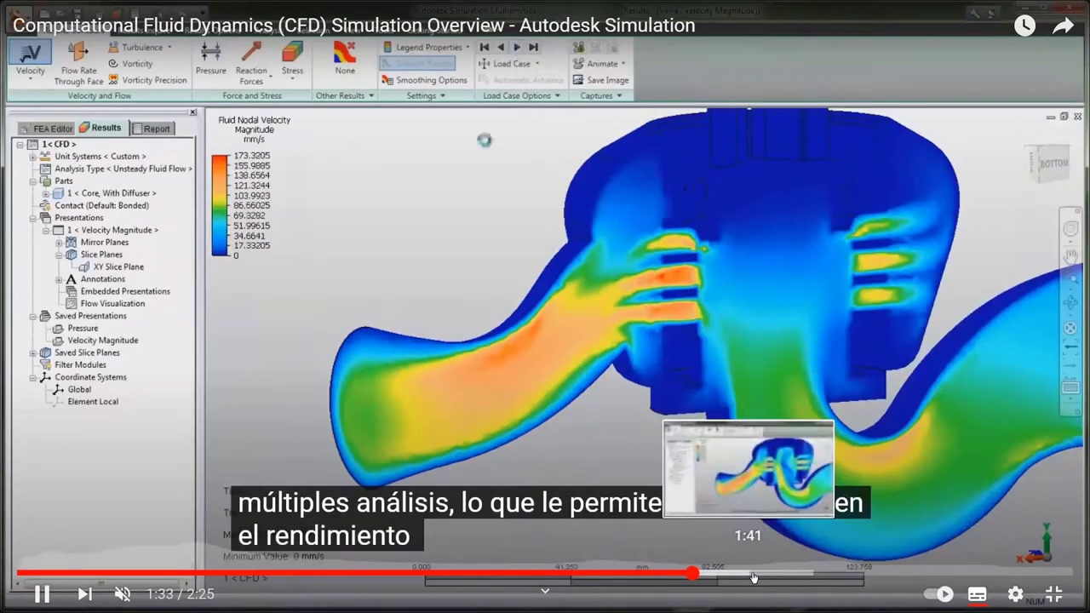
click(754, 577)
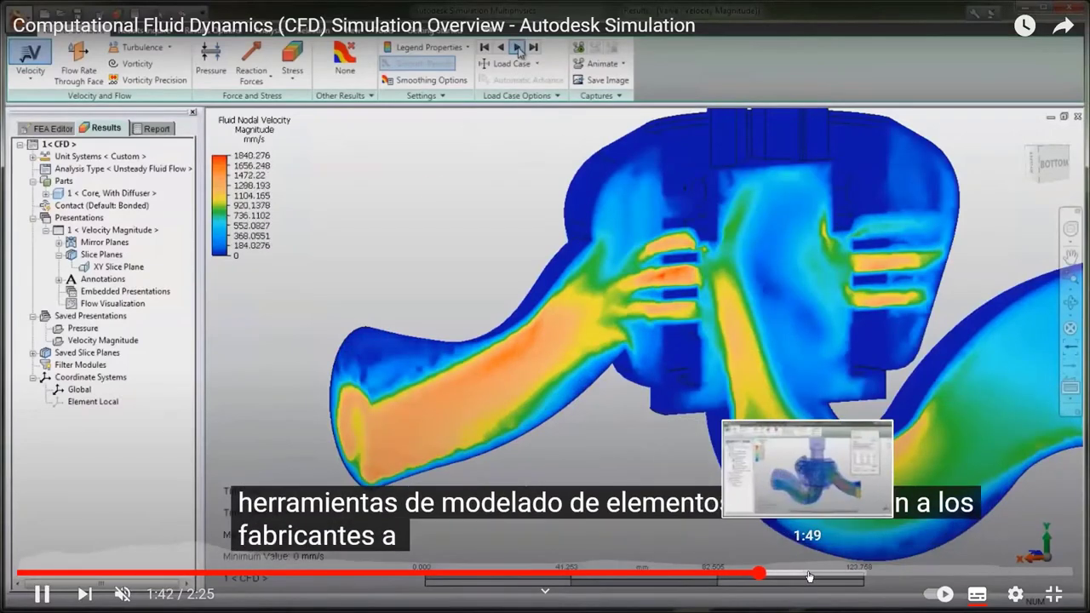
click(809, 577)
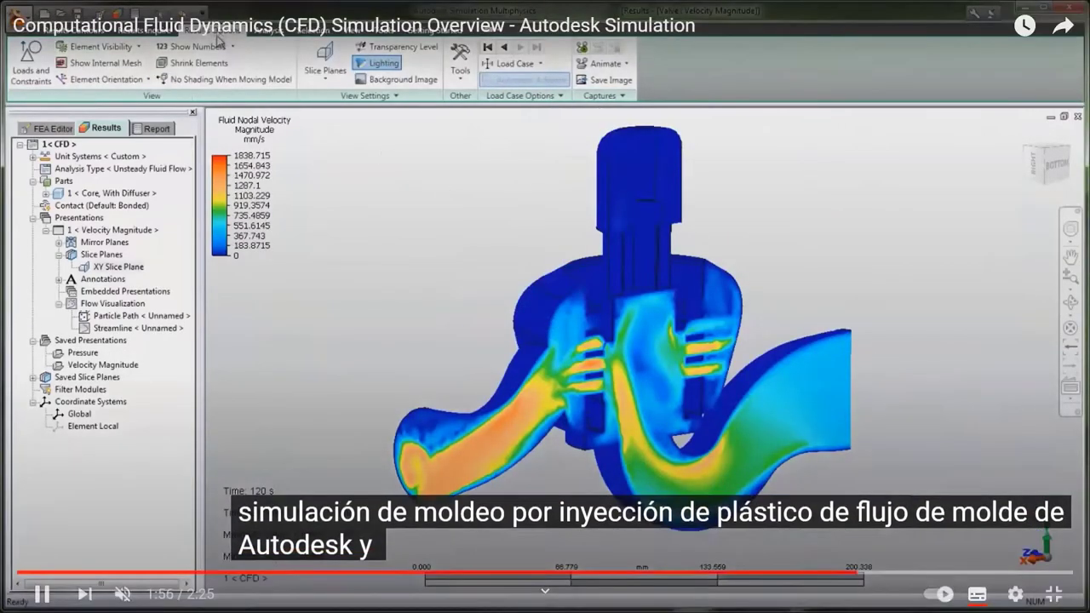
- Pause the video on the streamlines scene at 1:53 and exit fullscreen
key(space)
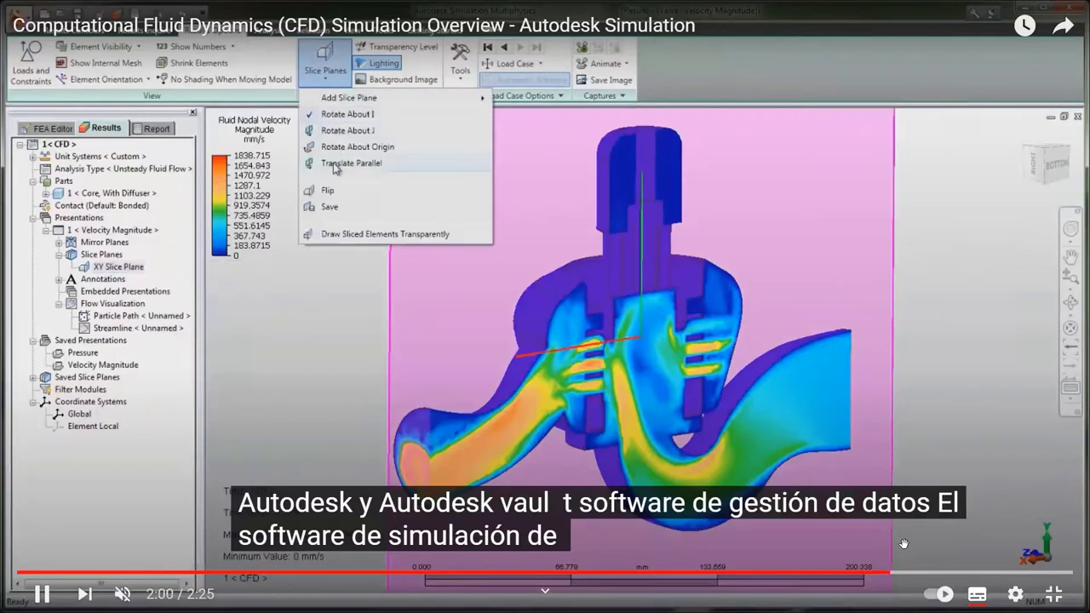
click(968, 573)
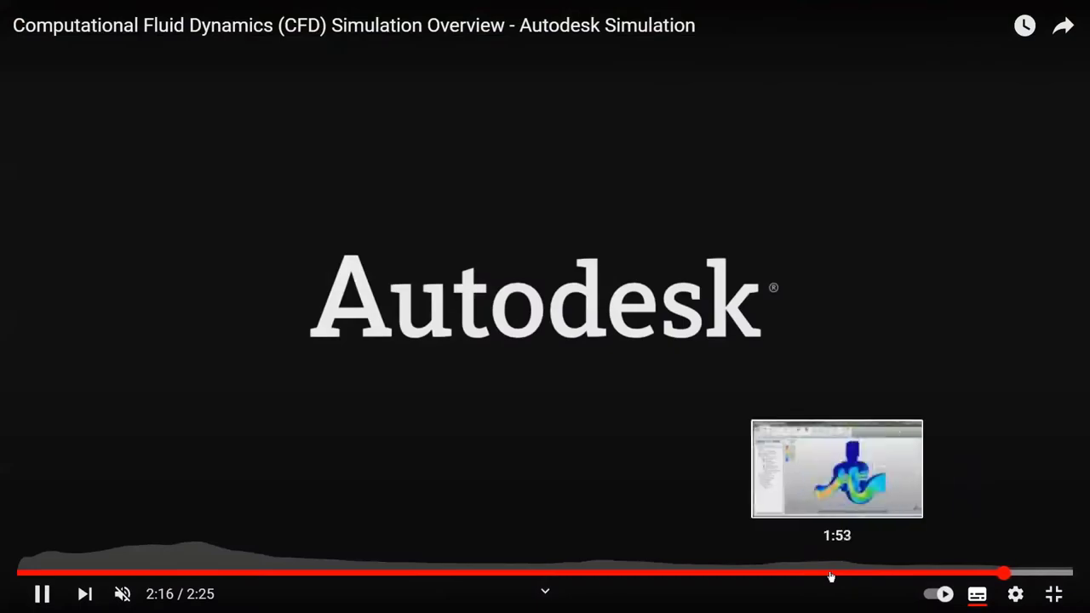
click(829, 574)
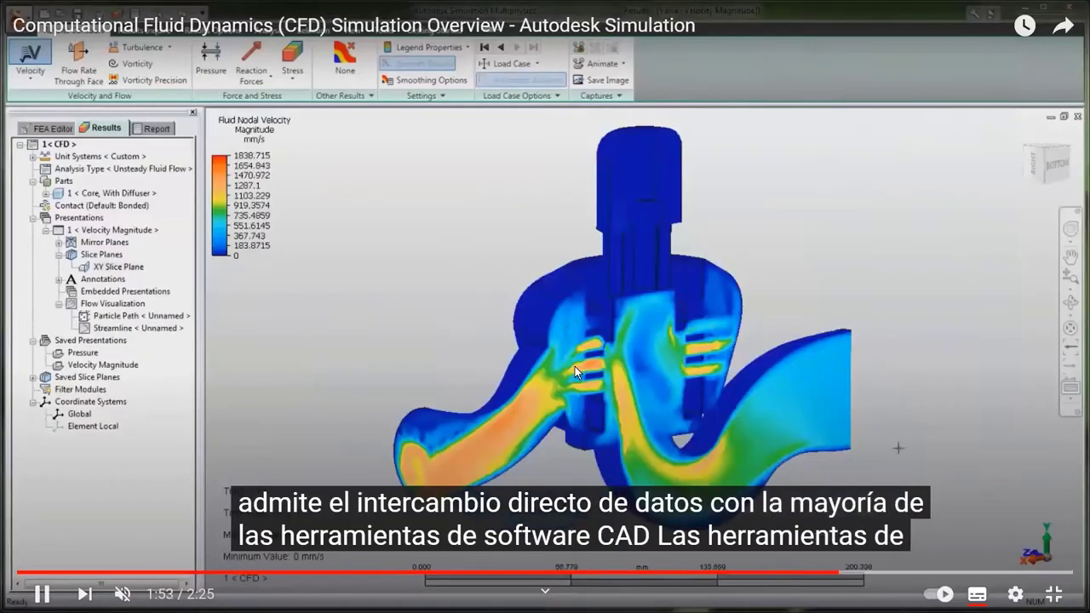
click(575, 366)
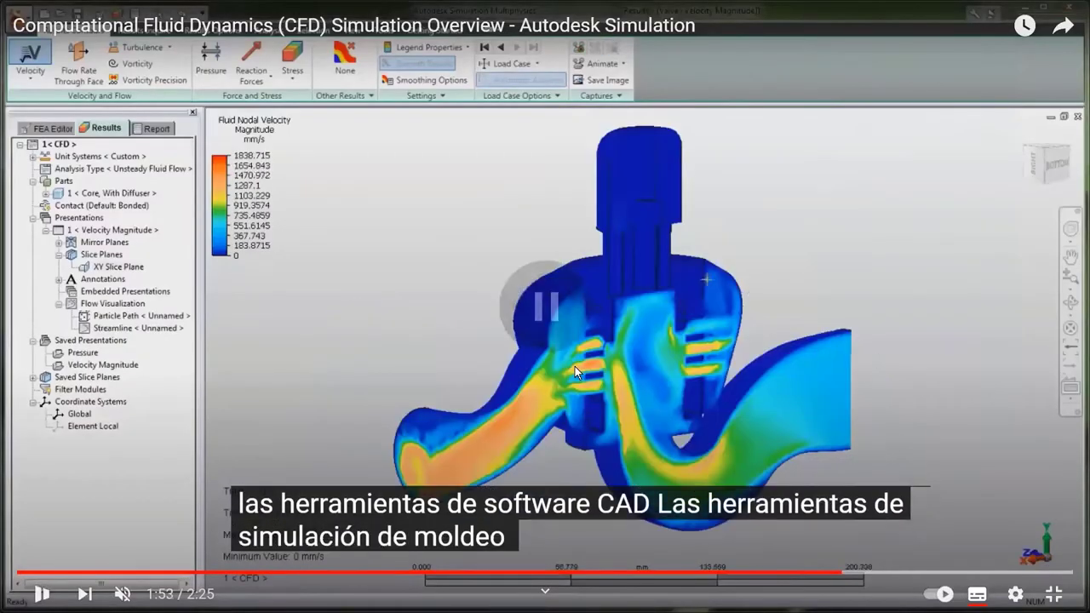
click(837, 572)
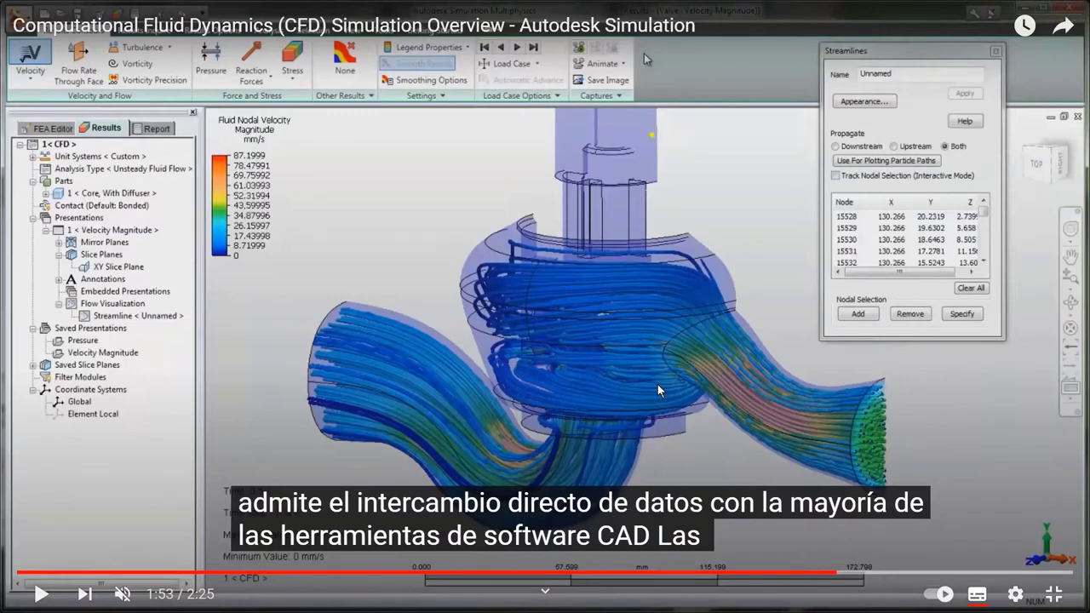
key(Escape)
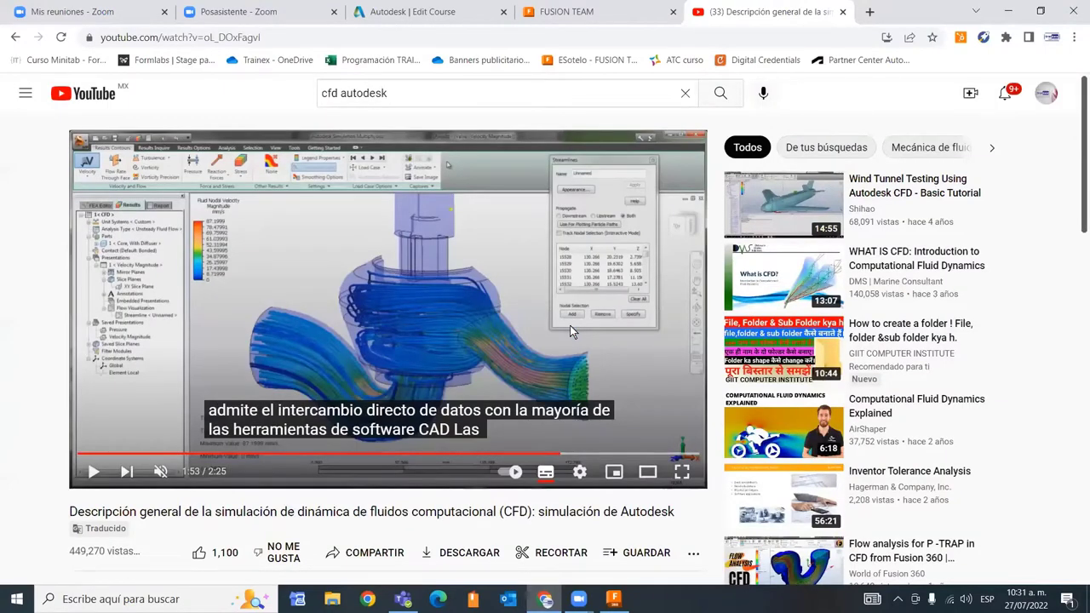
- Close the YouTube tab with the CFD overview video
scroll(834, 285, down, 3)
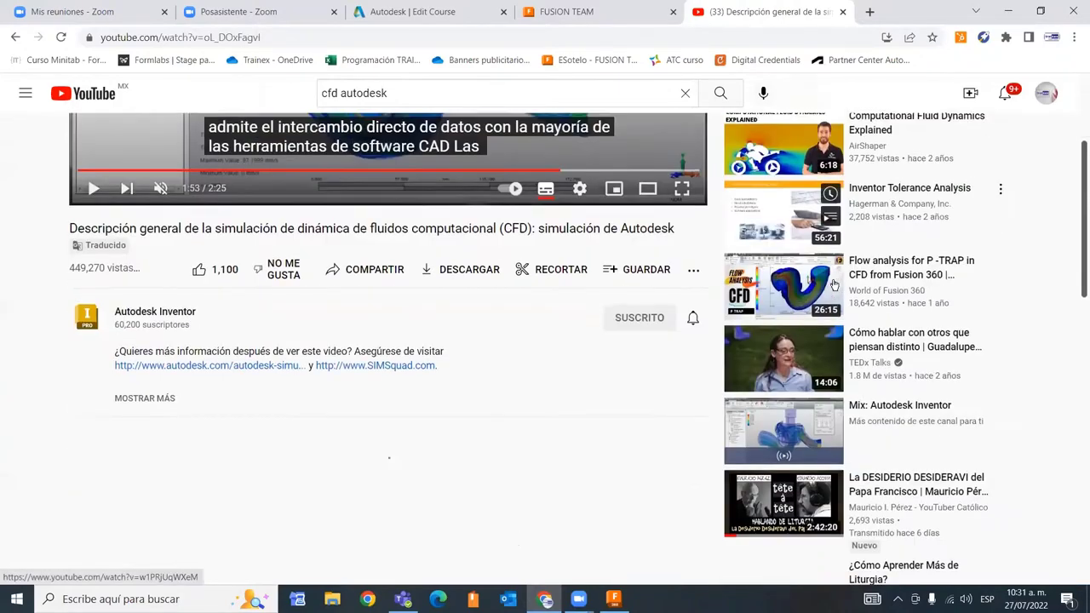
click(842, 12)
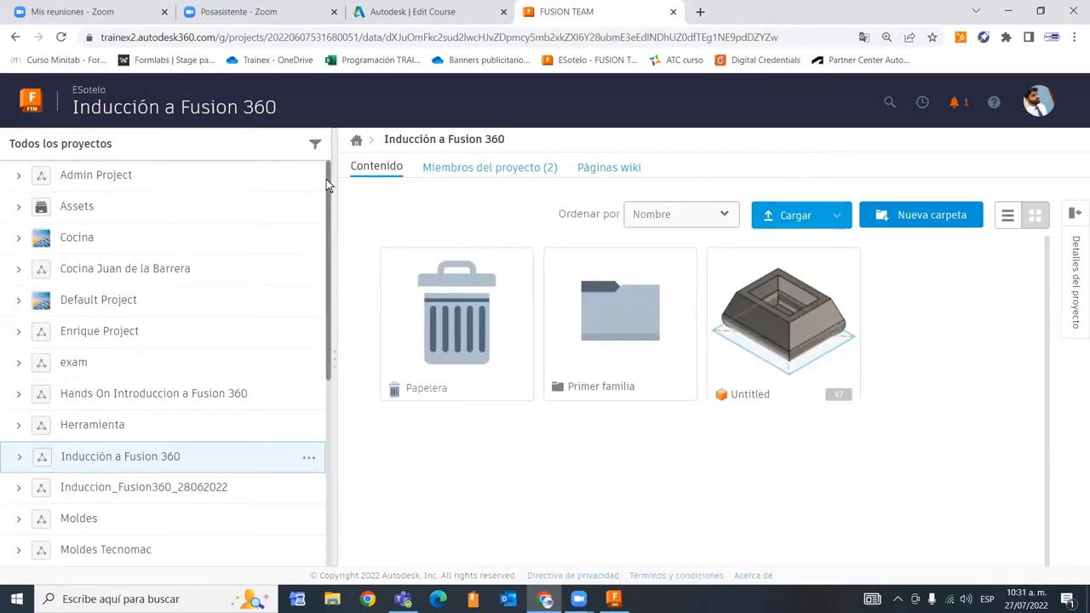
- Look over the Fusion Team project list, then bring the Fusion 360 desktop app forward
scroll(316, 359, down, 2)
scroll(316, 359, down, 2)
scroll(324, 256, up, 4)
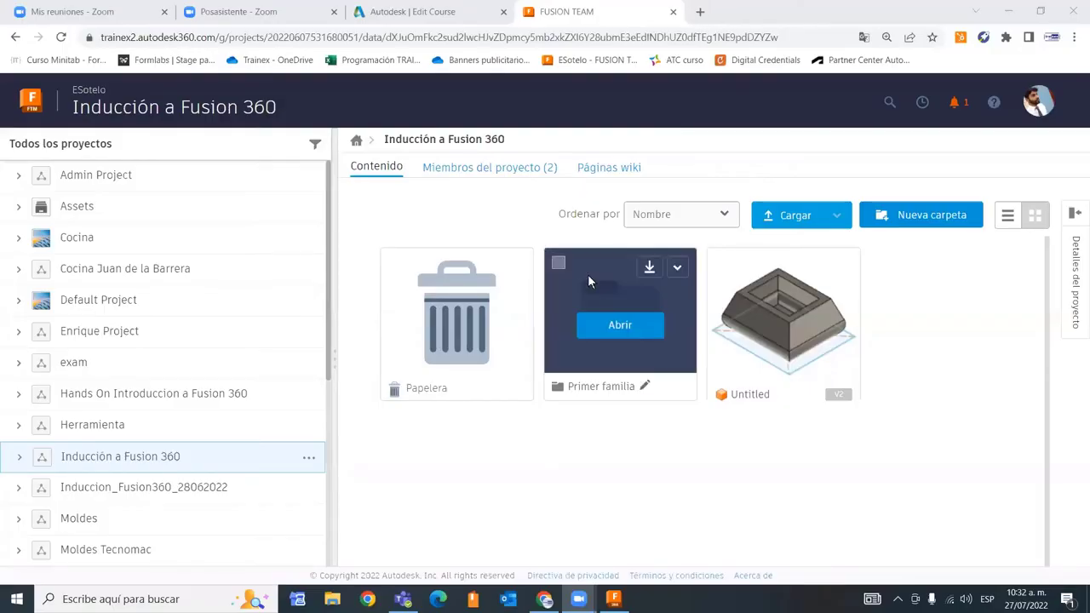
click(613, 599)
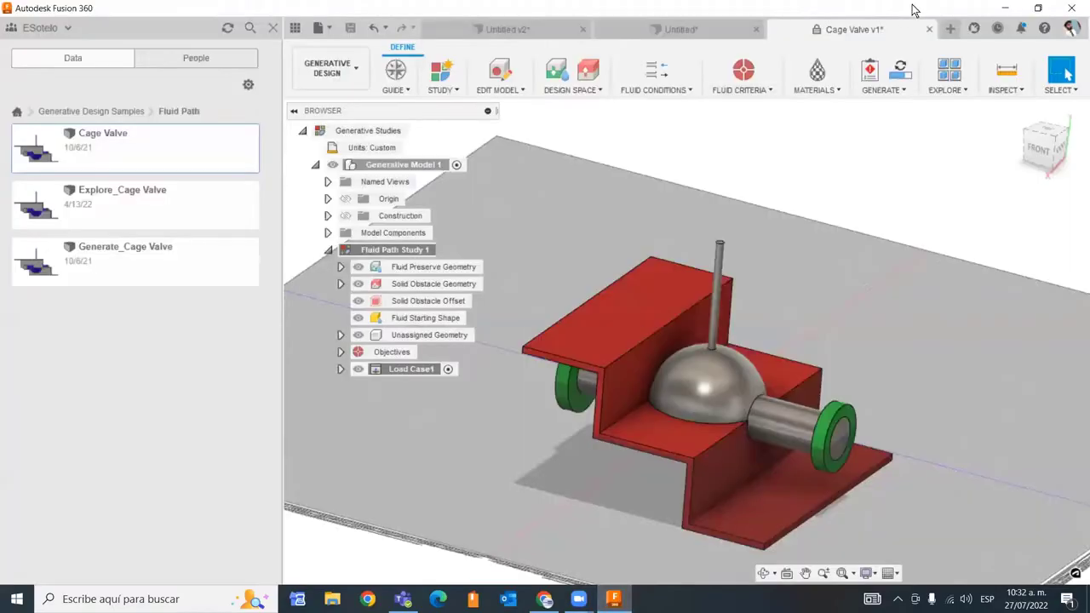
- Close Cage Valve and Untitled with Don't Save, then force-quit the unresponsive Fusion 360
click(1069, 9)
click(627, 311)
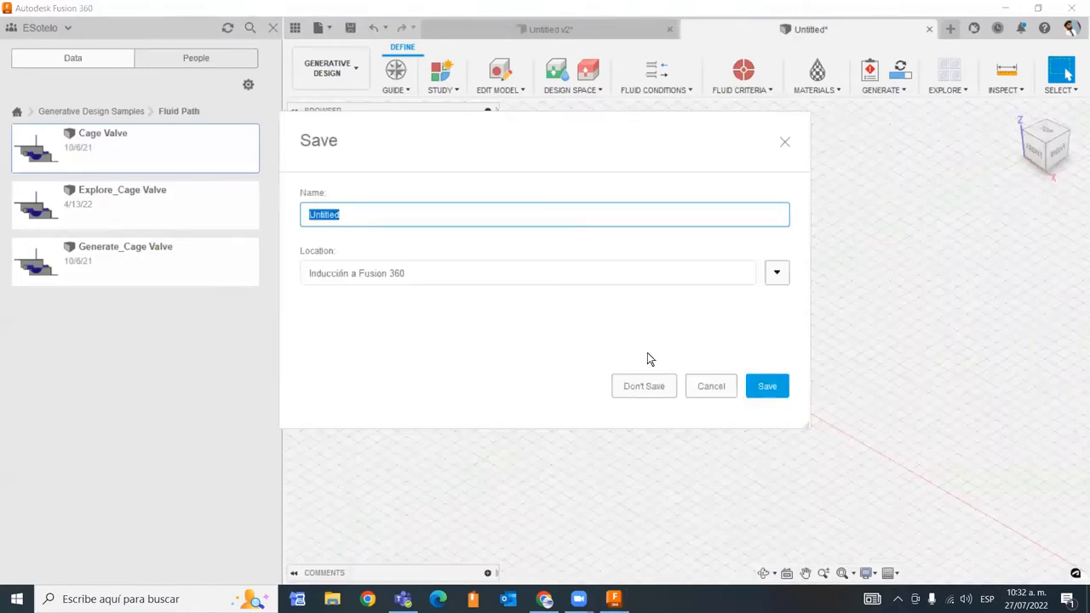
click(654, 385)
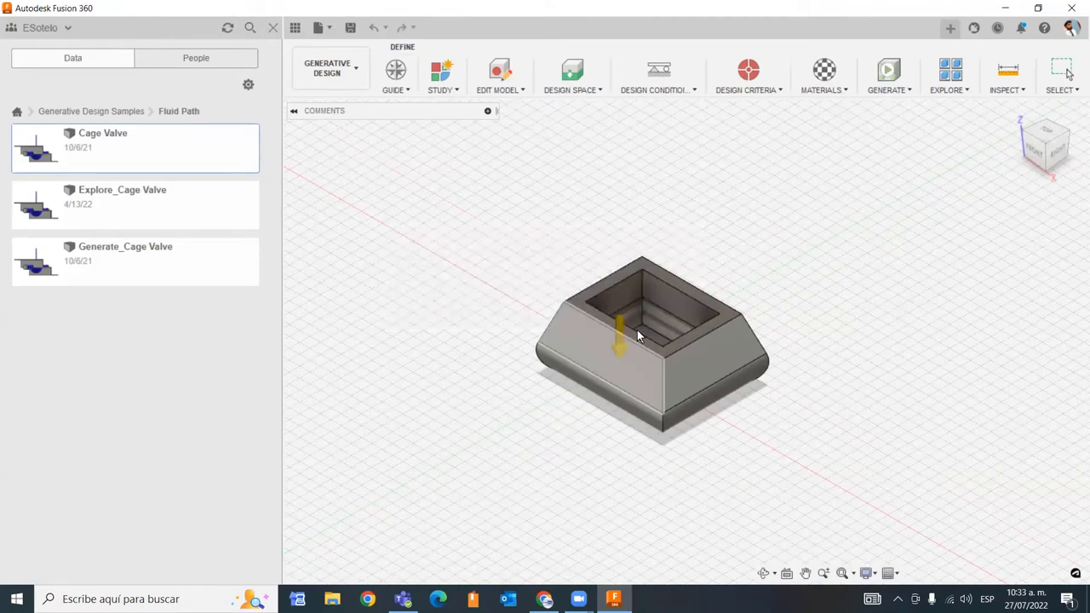
click(1078, 9)
click(1077, 15)
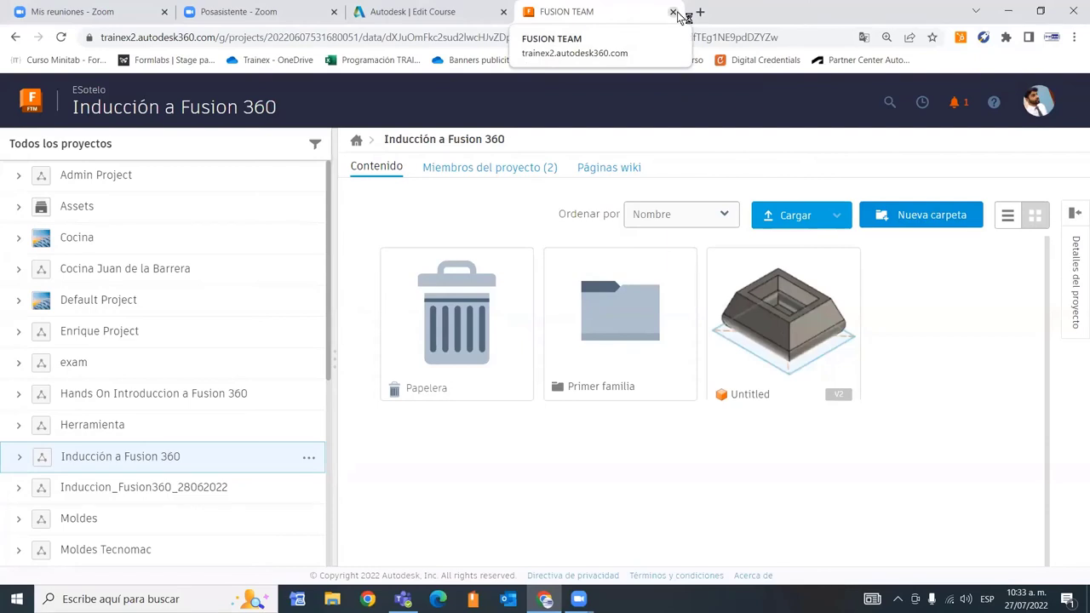
- Close the FUSION TEAM tab and open a new tab on the Google home page
click(673, 12)
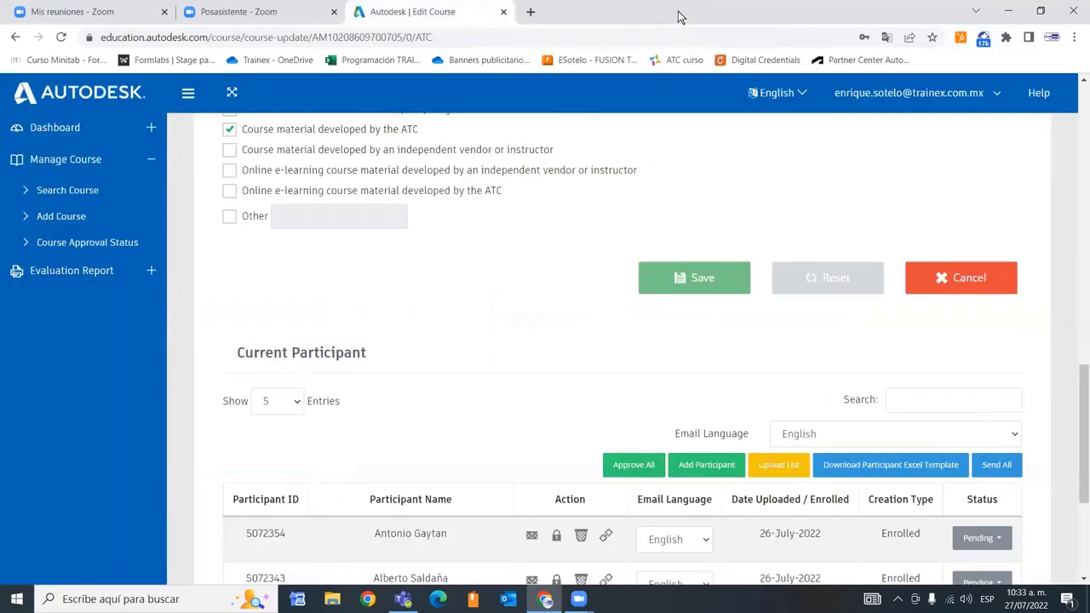
click(531, 11)
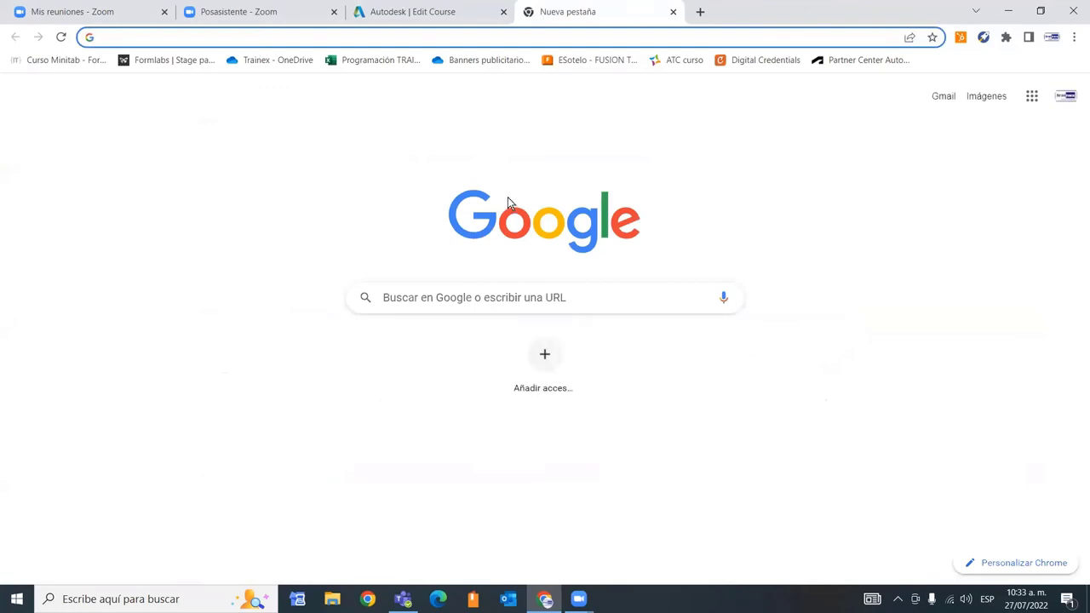